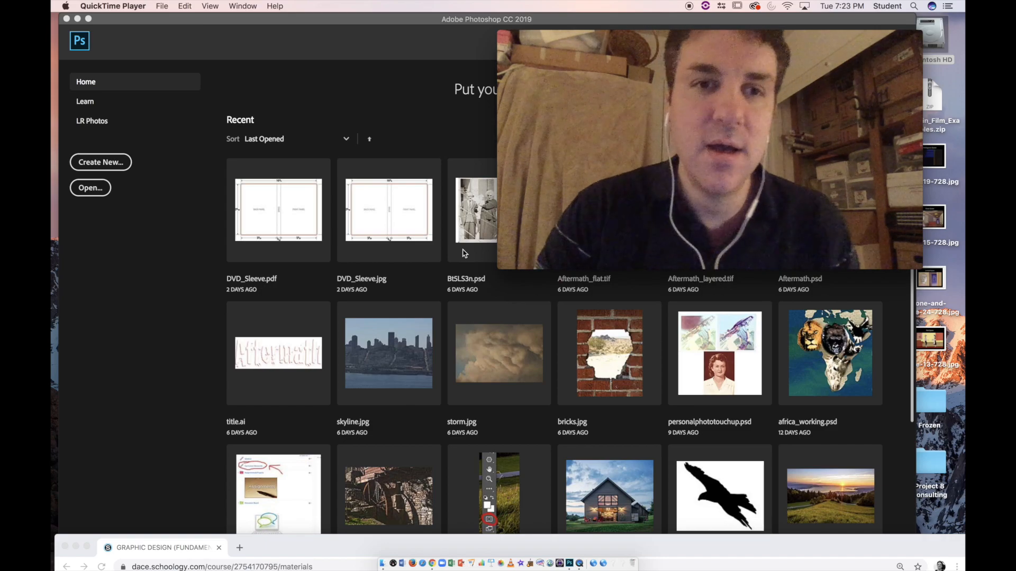
Drag the Chrome window with the Graphic Design course materials page up to cover Photoshop
{"action": "mouse_move", "coordinate": [677, 38]}
{"action": "left_click_drag", "start_coordinate": [677, 38], "coordinate": [874, 560]}
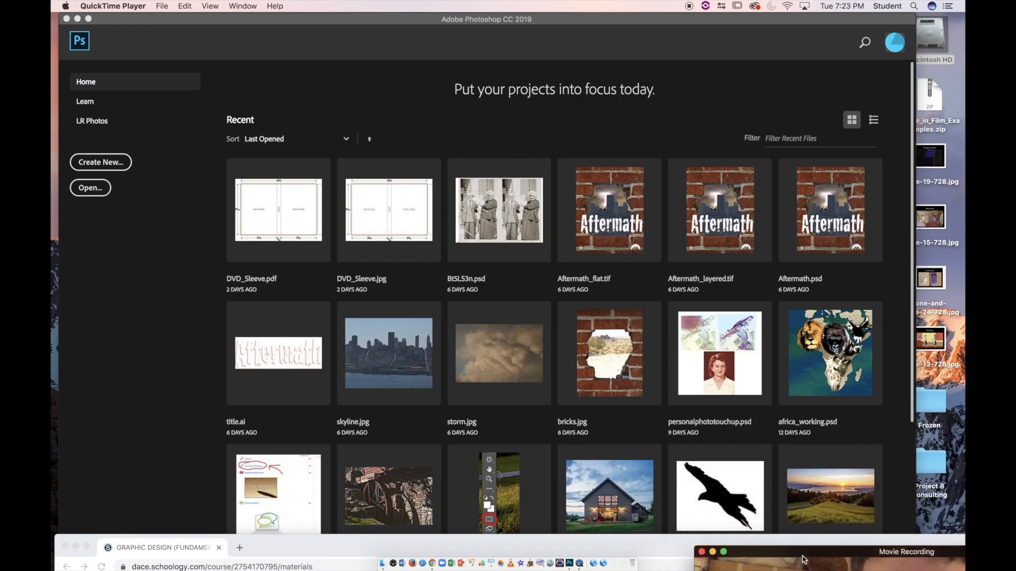
{"action": "left_click_drag", "start_coordinate": [281, 553], "coordinate": [287, 45]}
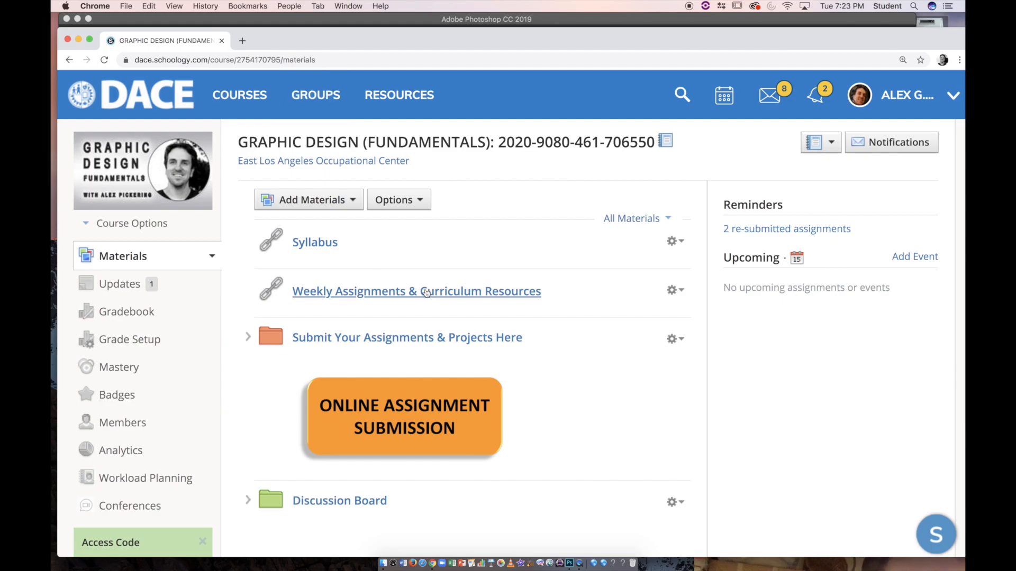
Open Weekly Assignments & Curriculum Resources, then Week 4's Resources link to reach the Africa Files form
{"action": "scroll", "coordinate": [426, 292], "scroll_direction": "down", "scroll_amount": 2}
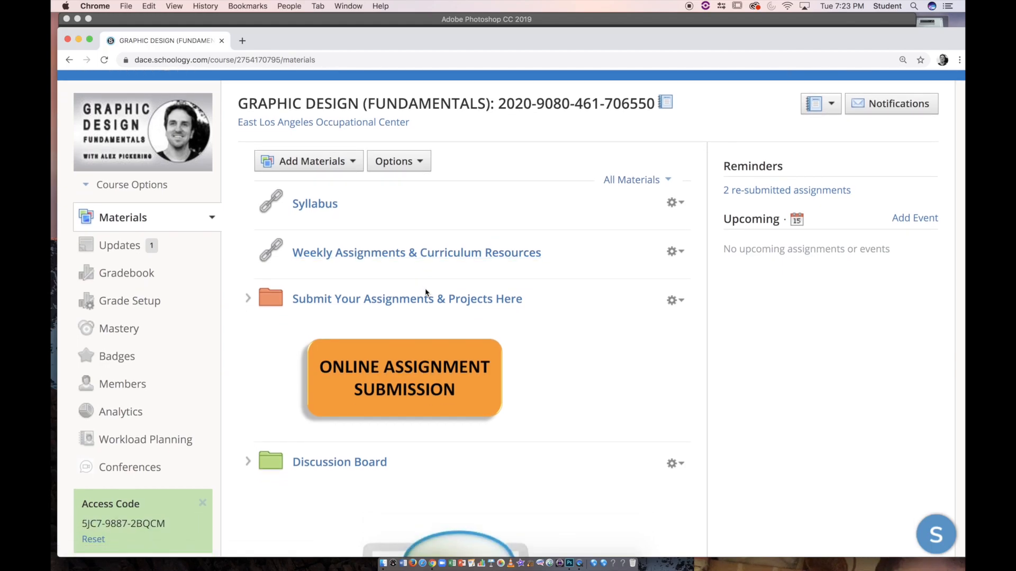
{"action": "left_click", "coordinate": [430, 257]}
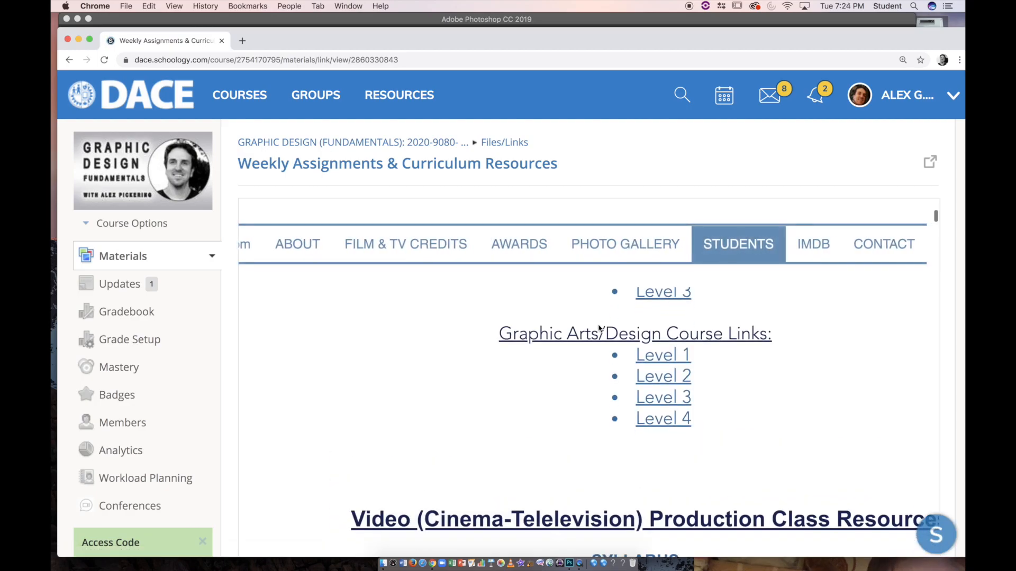
{"action": "scroll", "coordinate": [662, 359], "scroll_direction": "down", "scroll_amount": 10}
{"action": "scroll", "coordinate": [665, 363], "scroll_direction": "down", "scroll_amount": 15}
{"action": "scroll", "coordinate": [665, 370], "scroll_direction": "down", "scroll_amount": 10}
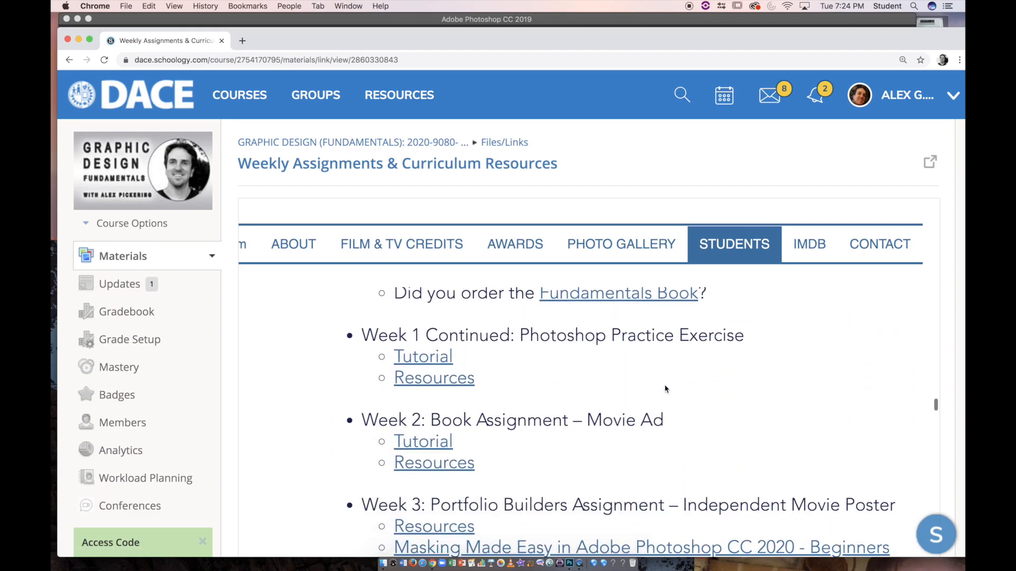
{"action": "scroll", "coordinate": [665, 388], "scroll_direction": "down", "scroll_amount": 5}
{"action": "scroll", "coordinate": [665, 389], "scroll_direction": "down", "scroll_amount": 3}
{"action": "left_click", "coordinate": [437, 407]}
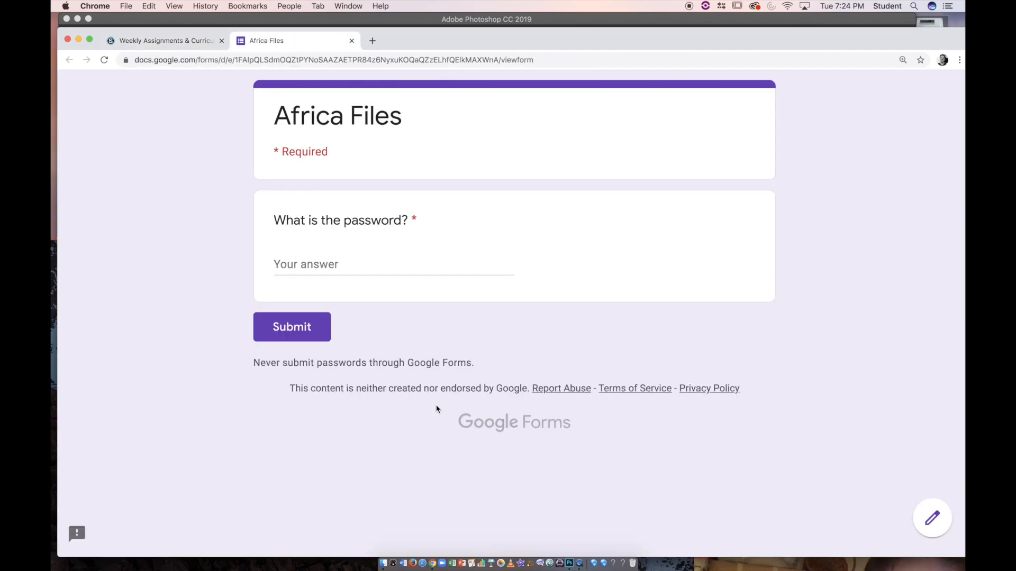
Enter the form's password and submit it to unlock the Africa Files form
{"action": "left_click", "coordinate": [339, 268]}
{"action": "left_click", "coordinate": [319, 326]}
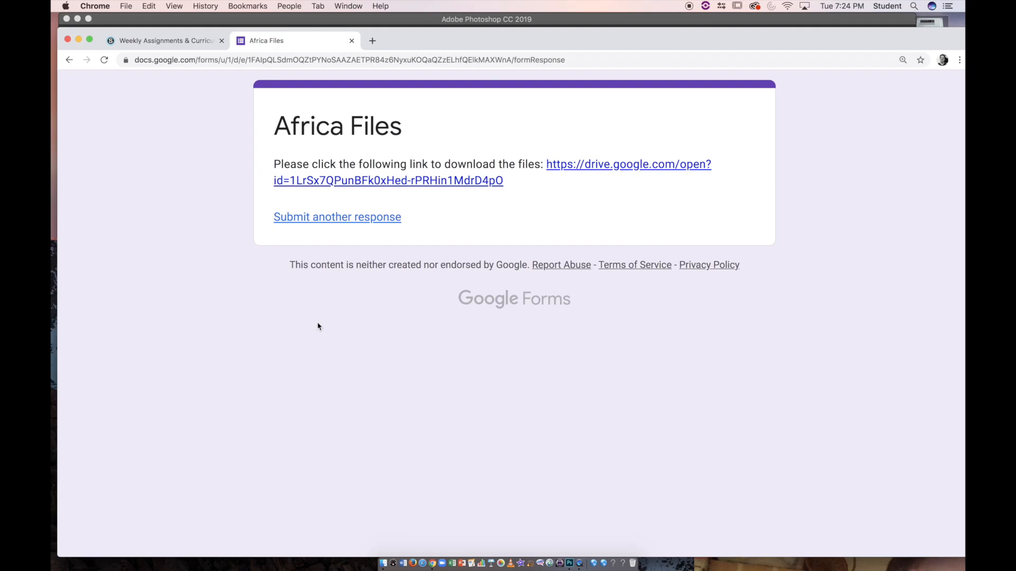
Download Africa.zip from Google Drive, accepting the virus-scan warning
{"action": "left_click", "coordinate": [633, 164]}
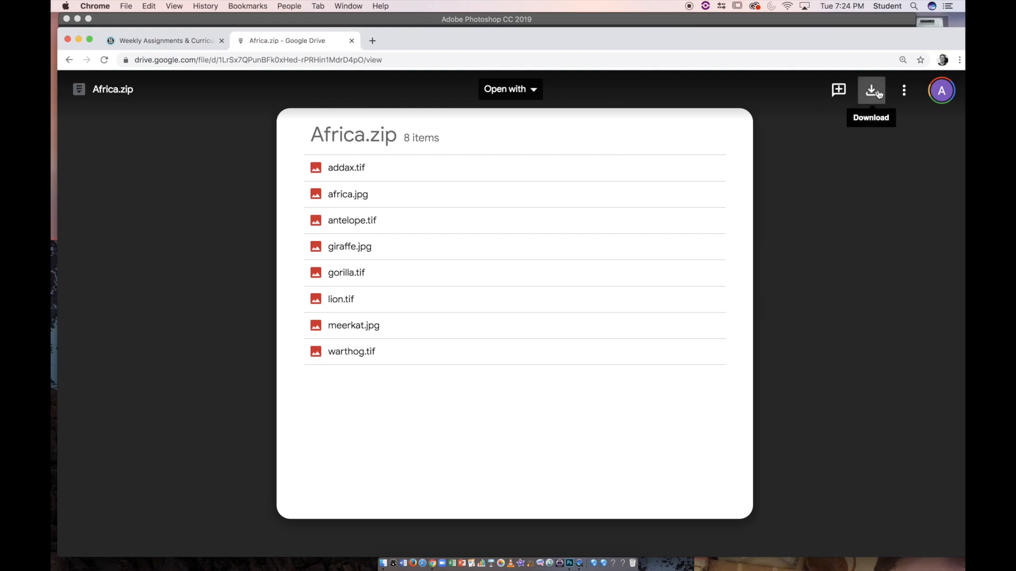
{"action": "left_click", "coordinate": [873, 91]}
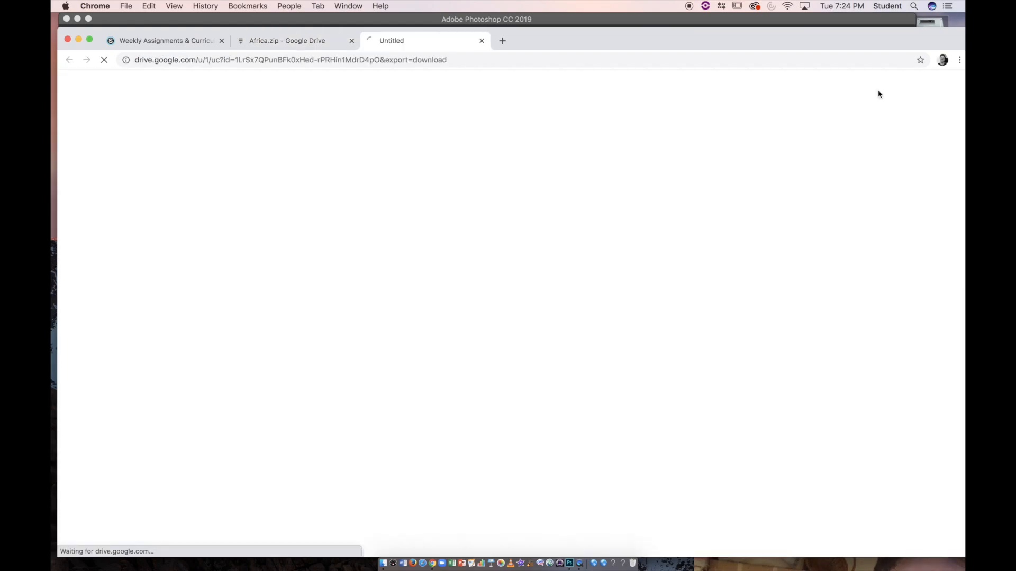
{"action": "left_click", "coordinate": [433, 204]}
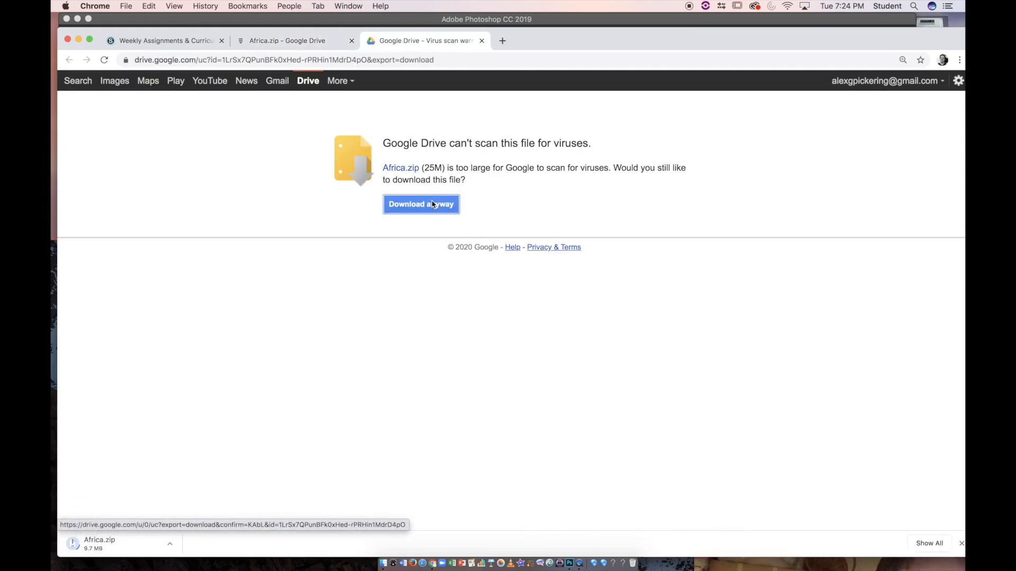
Select the downloaded Africa.zip archive in Finder
{"action": "left_click", "coordinate": [384, 564]}
{"action": "left_click_drag", "start_coordinate": [532, 149], "coordinate": [473, 134]}
{"action": "left_click", "coordinate": [532, 153]}
{"action": "left_click", "coordinate": [532, 154]}
Unzip Africa.zip and open the extracted Africa folder
{"action": "double_click", "coordinate": [502, 148]}
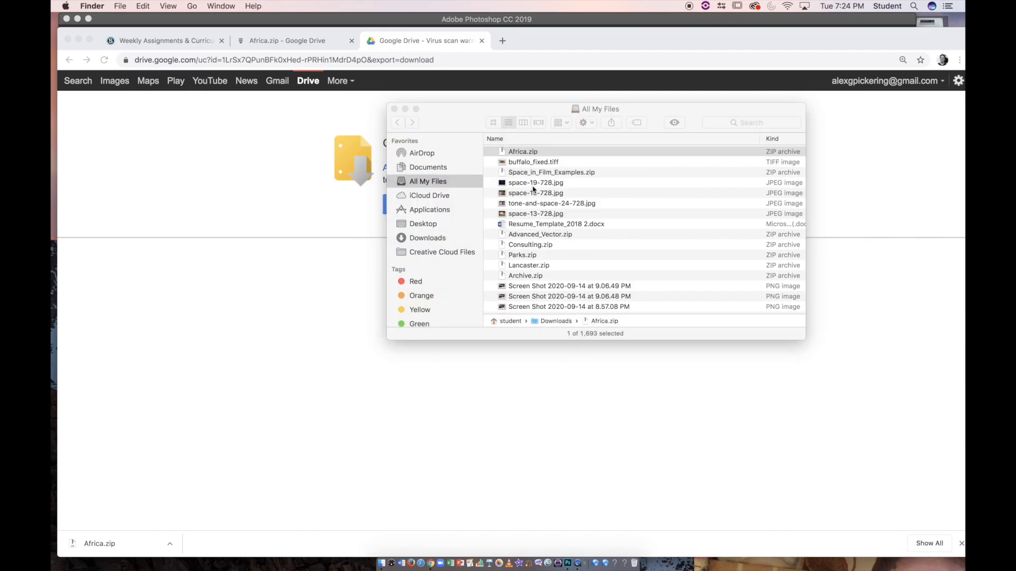
{"action": "left_click_drag", "start_coordinate": [617, 50], "coordinate": [417, 47]}
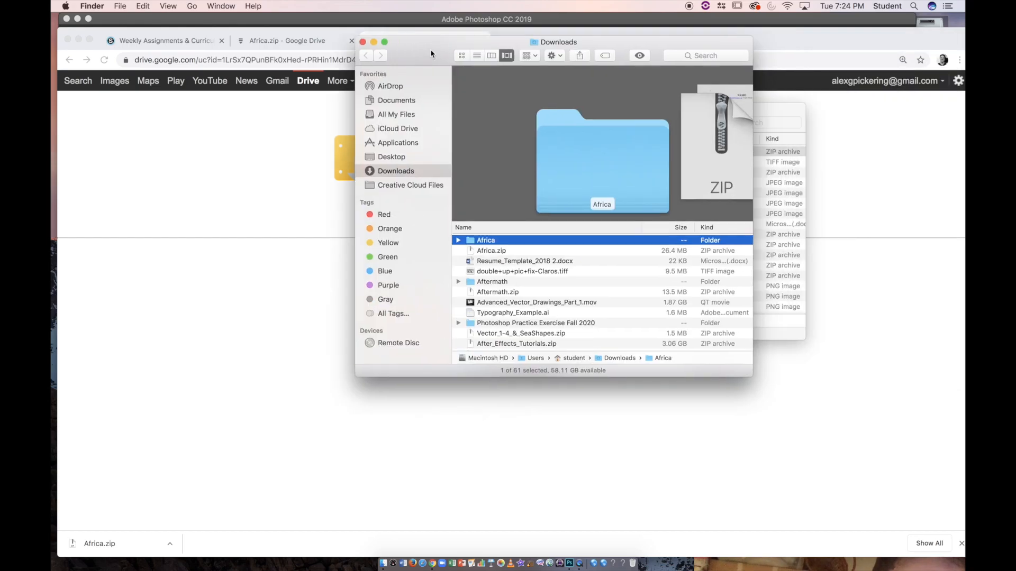
{"action": "double_click", "coordinate": [524, 242]}
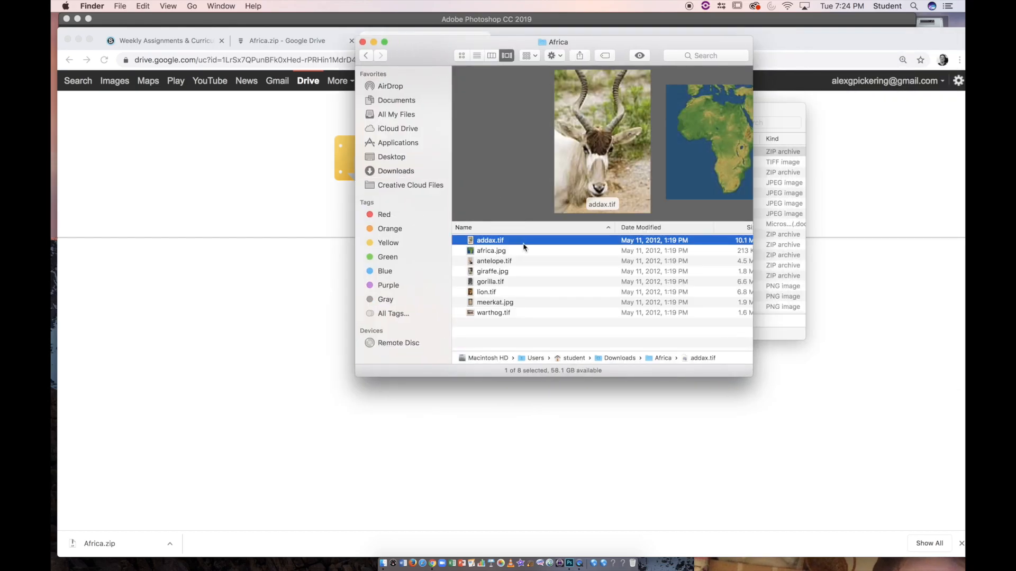
Preview the addax, Africa map, antelope, giraffe, gorilla, lion, meerkat and warthog images in Quick Look
{"action": "left_click", "coordinate": [641, 55]}
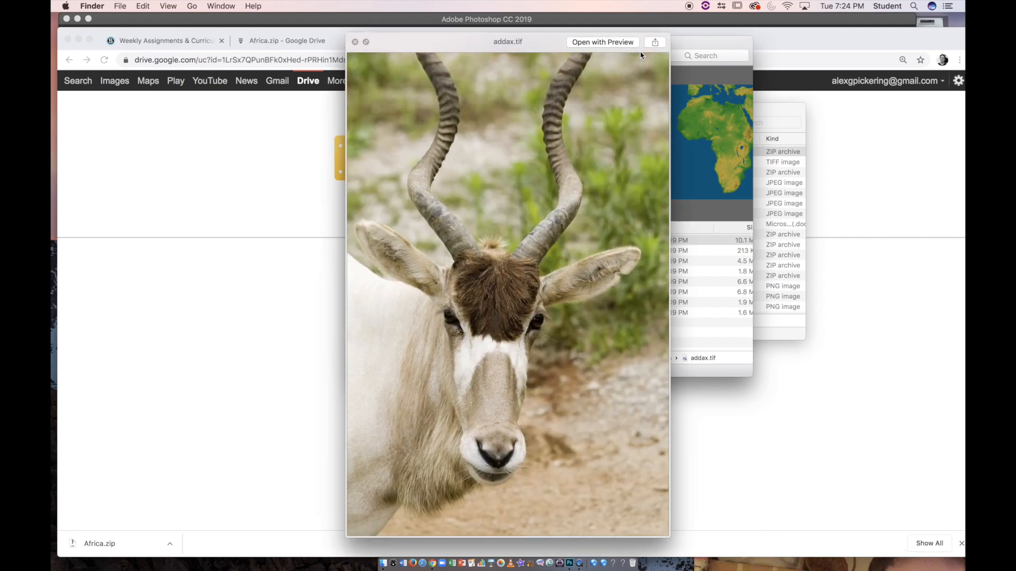
{"action": "key", "text": "Down"}
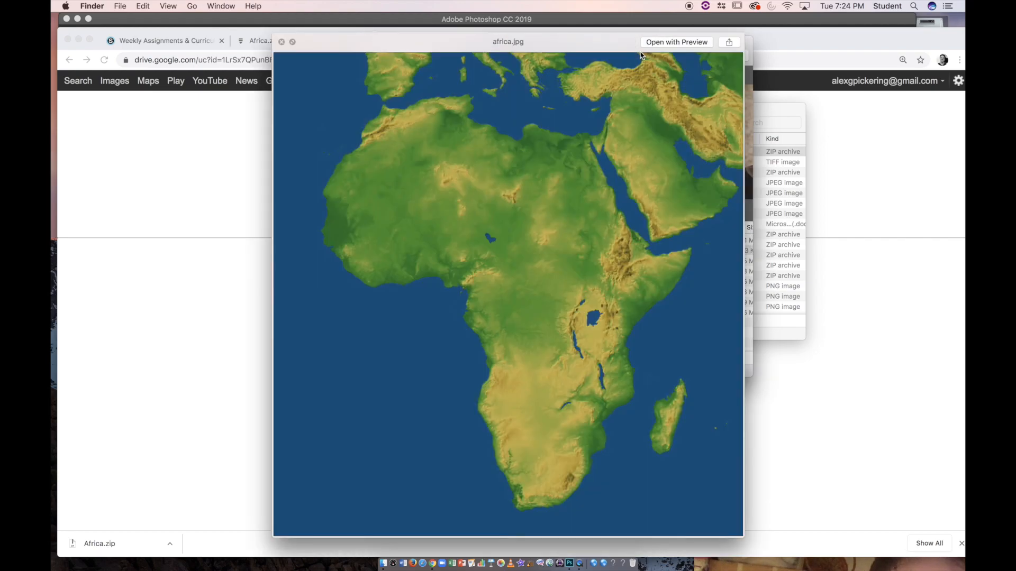
{"action": "key", "text": "Down"}
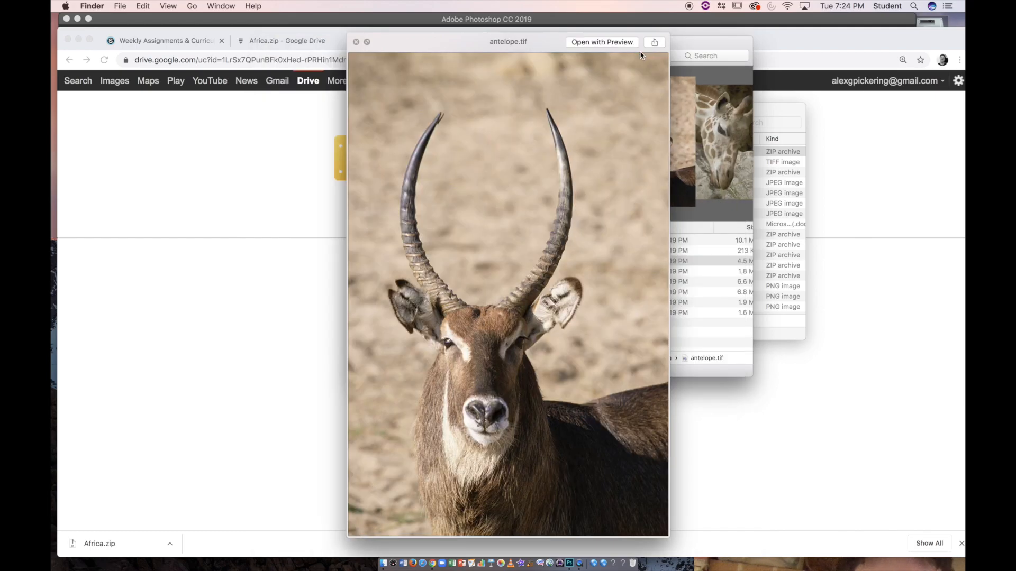
{"action": "key", "text": "Down"}
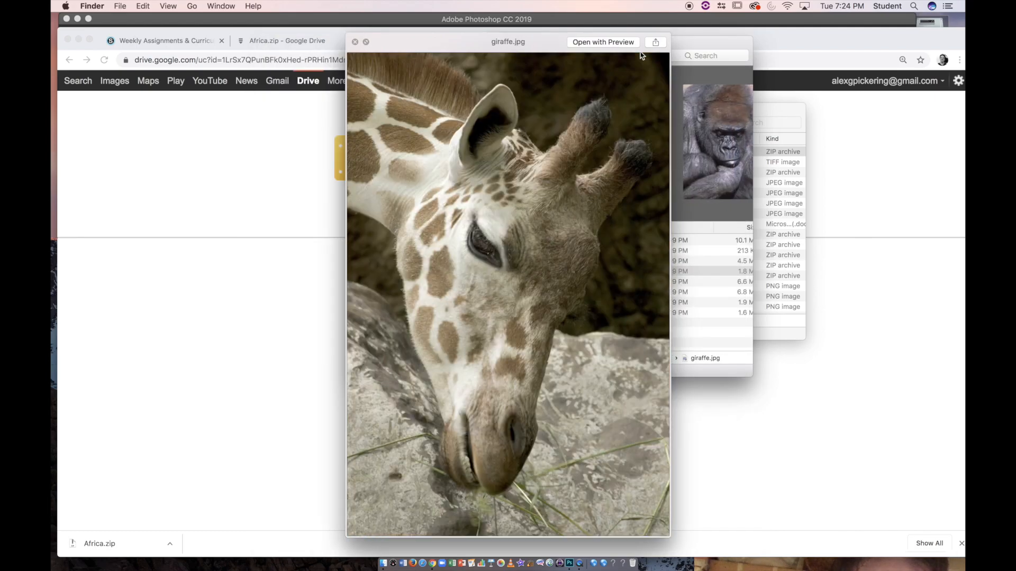
{"action": "key", "text": "Up"}
{"action": "key", "text": "Down"}
{"action": "key", "text": "Down"}
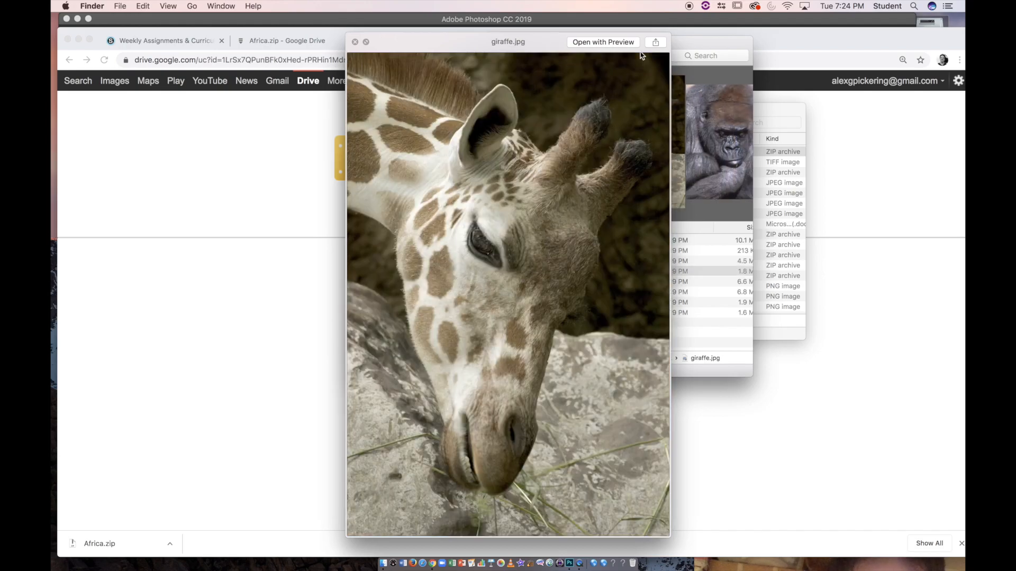
{"action": "key", "text": "Down"}
{"action": "key", "text": "Down"}
{"action": "key", "text": "Down"}
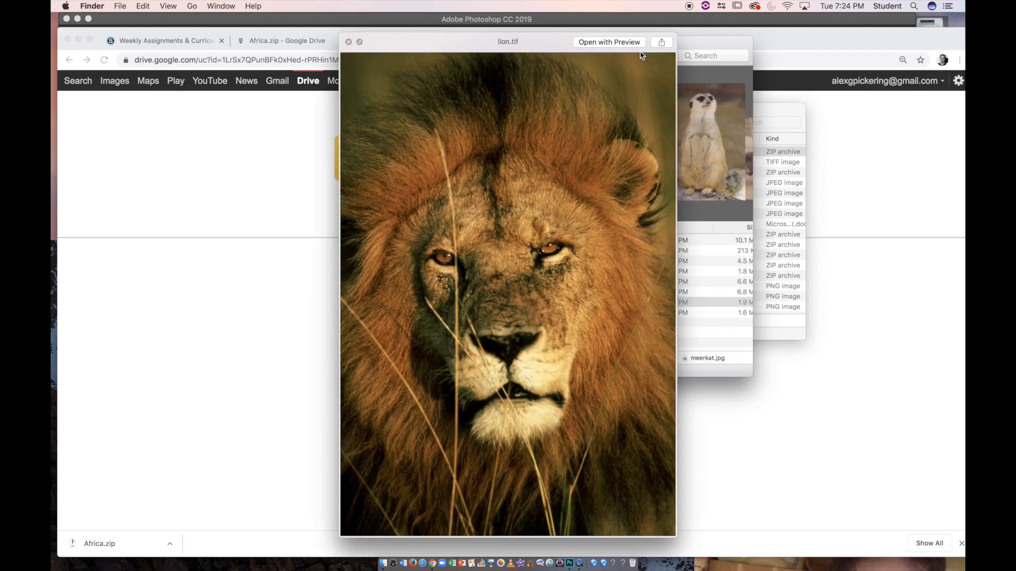
{"action": "key", "text": "Up"}
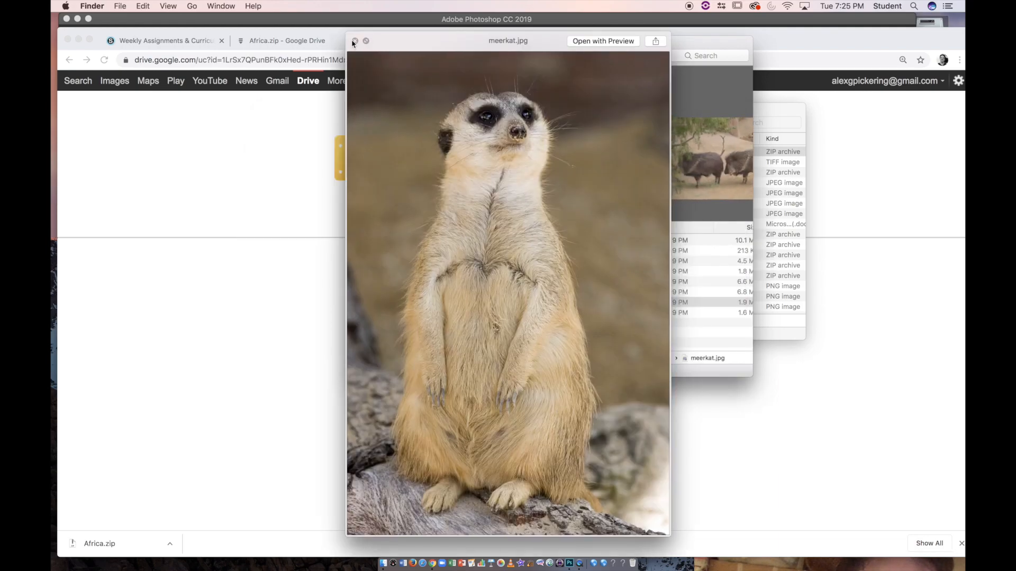
Close the preview, move the Africa folder window lower, and minimize Chrome
{"action": "left_click", "coordinate": [352, 41]}
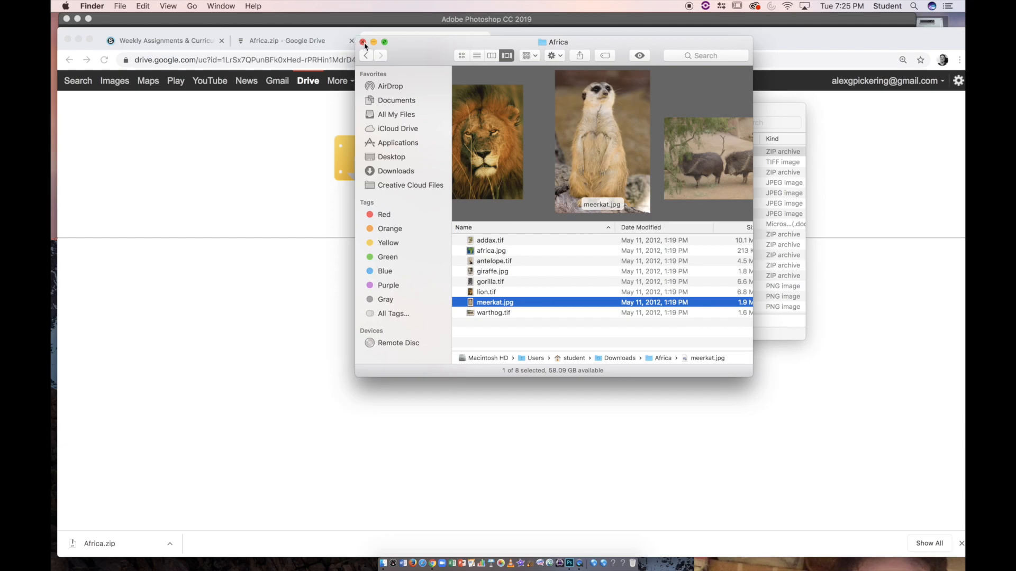
{"action": "left_click_drag", "start_coordinate": [396, 46], "coordinate": [395, 178]}
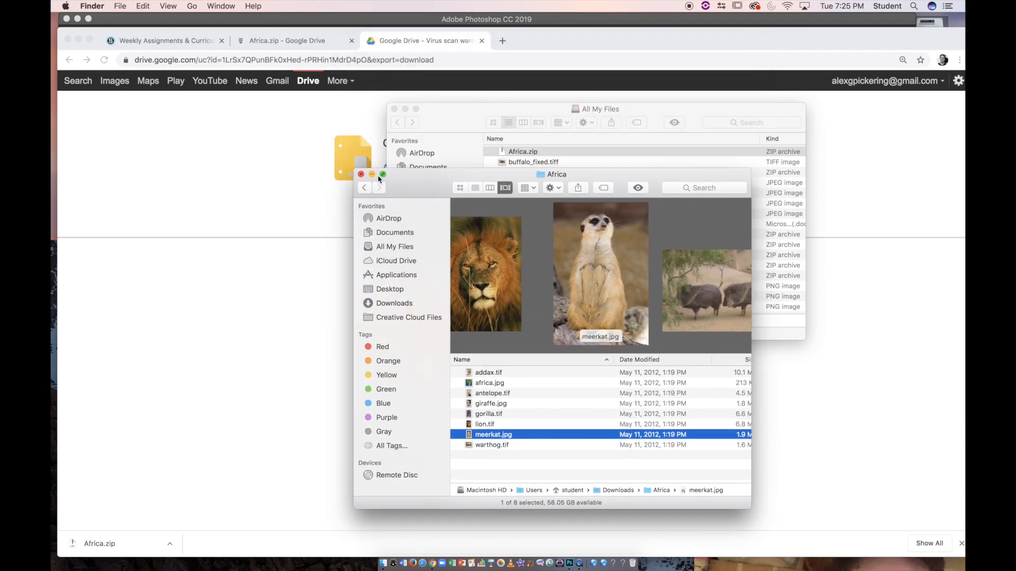
{"action": "left_click", "coordinate": [79, 40]}
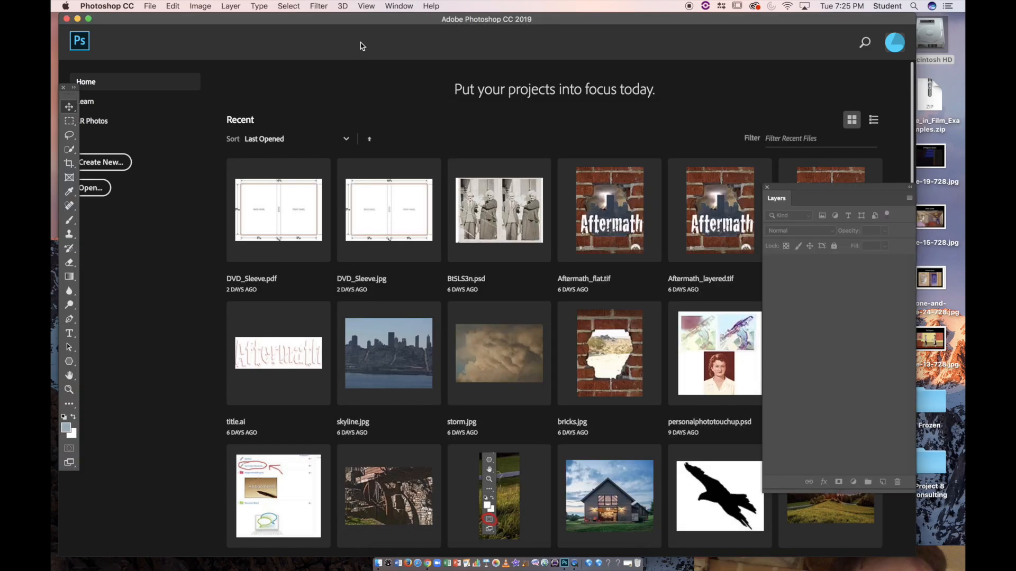
Bring Photoshop's home screen with its Recent files list in front of the Finder windows
{"action": "left_click", "coordinate": [361, 45]}
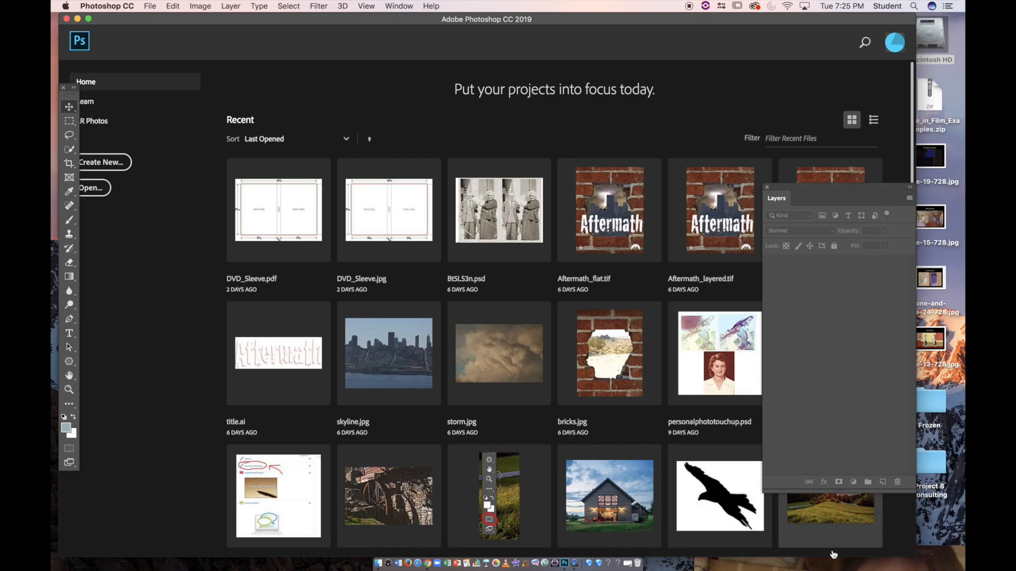
{"action": "left_click_drag", "start_coordinate": [839, 566], "coordinate": [590, 62]}
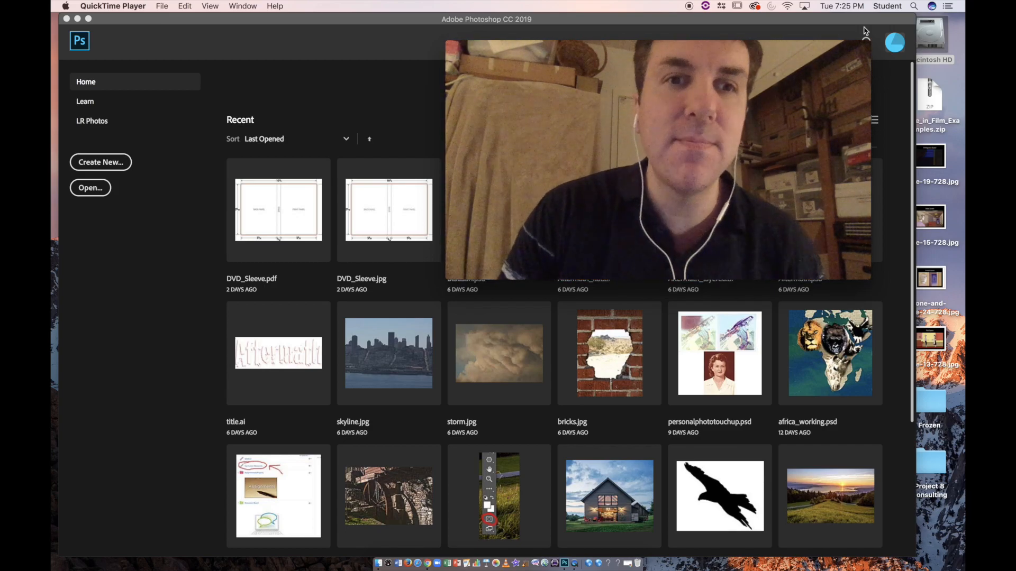
{"action": "left_click_drag", "start_coordinate": [695, 42], "coordinate": [829, 570]}
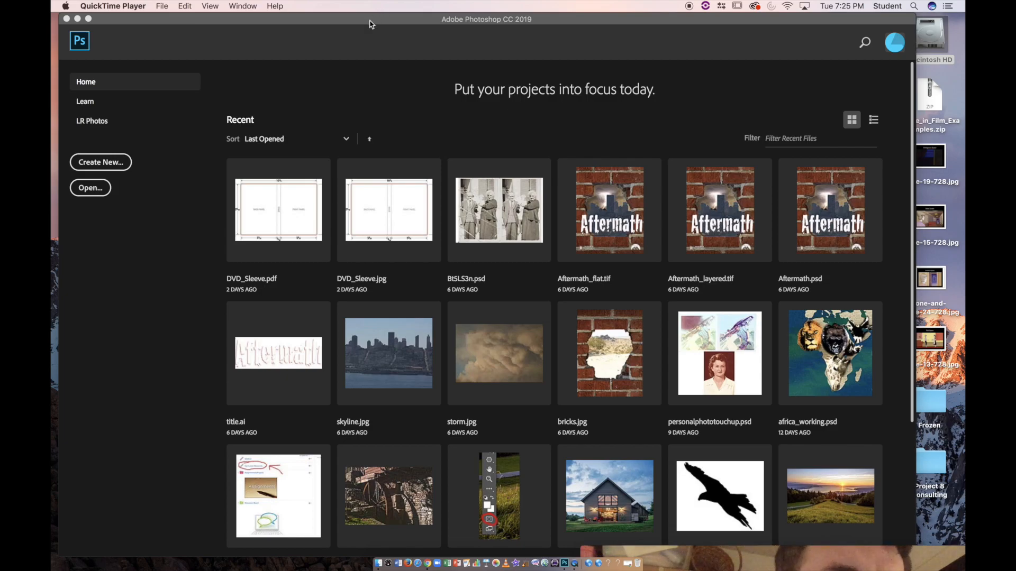
{"action": "left_click", "coordinate": [372, 23]}
Open africa.jpg from the Downloads/Africa folder with File > Open
{"action": "left_click", "coordinate": [149, 5]}
{"action": "left_click", "coordinate": [166, 30]}
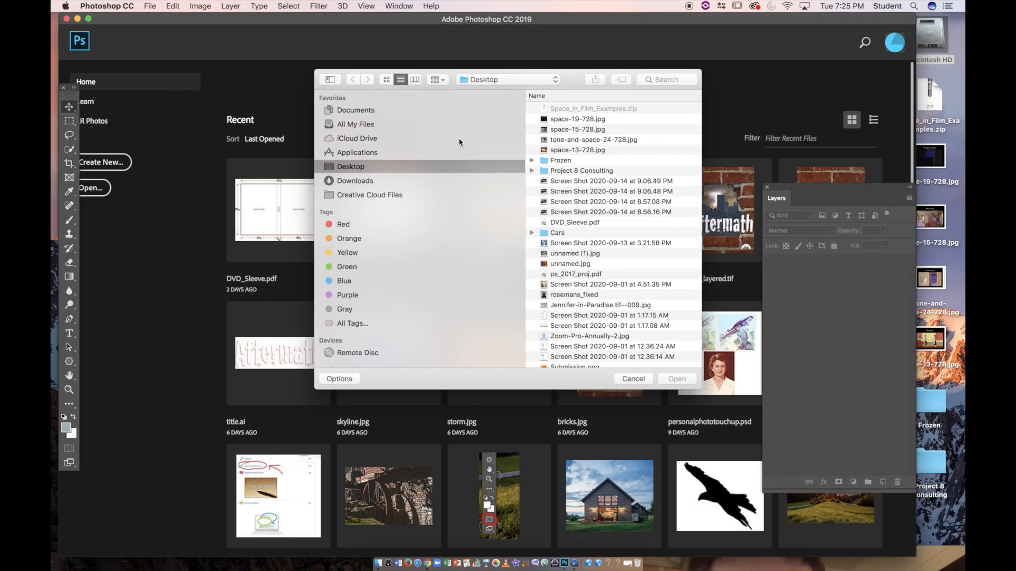
{"action": "left_click", "coordinate": [386, 180]}
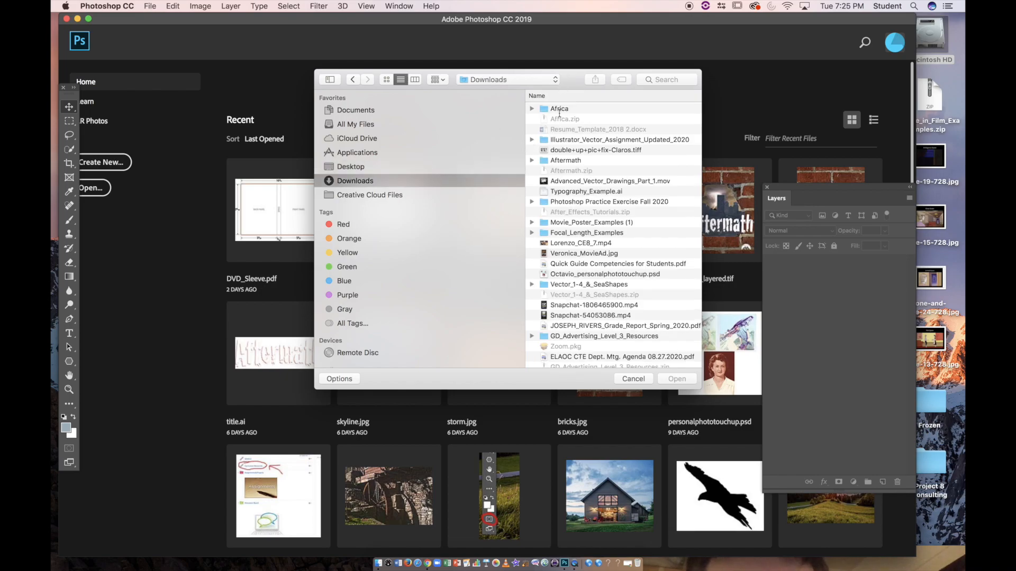
{"action": "double_click", "coordinate": [558, 110]}
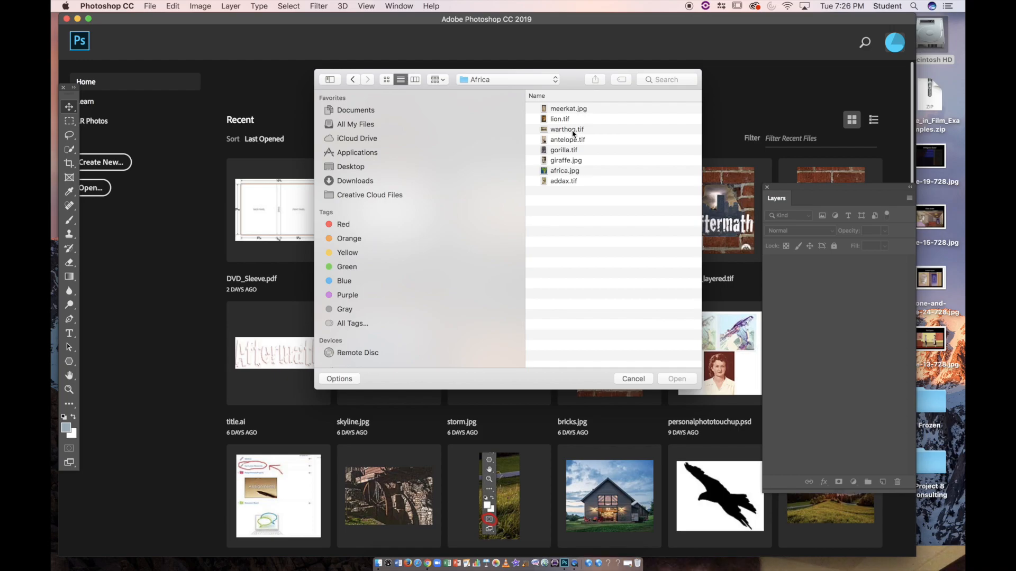
{"action": "left_click", "coordinate": [555, 170]}
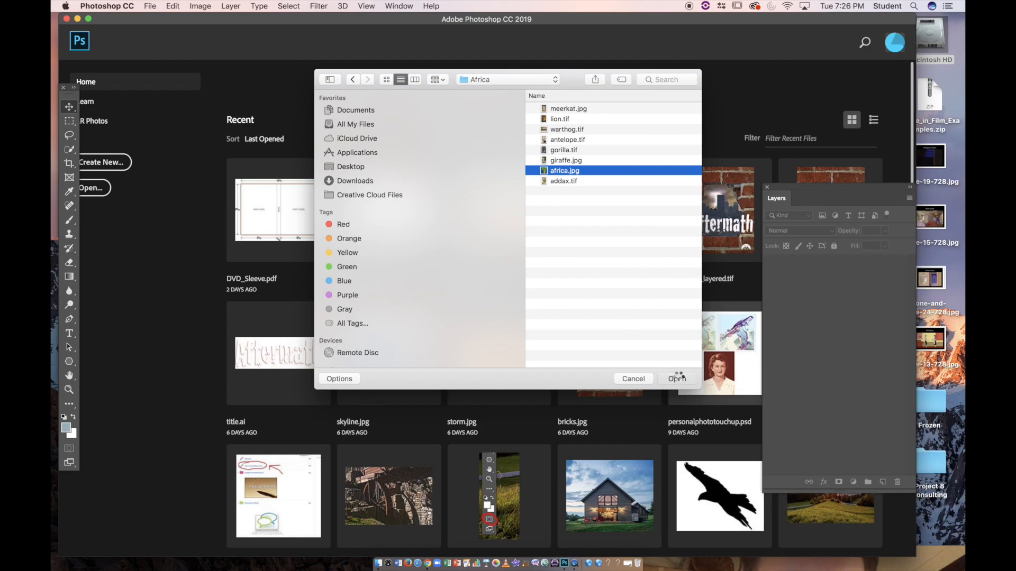
{"action": "left_click", "coordinate": [677, 377]}
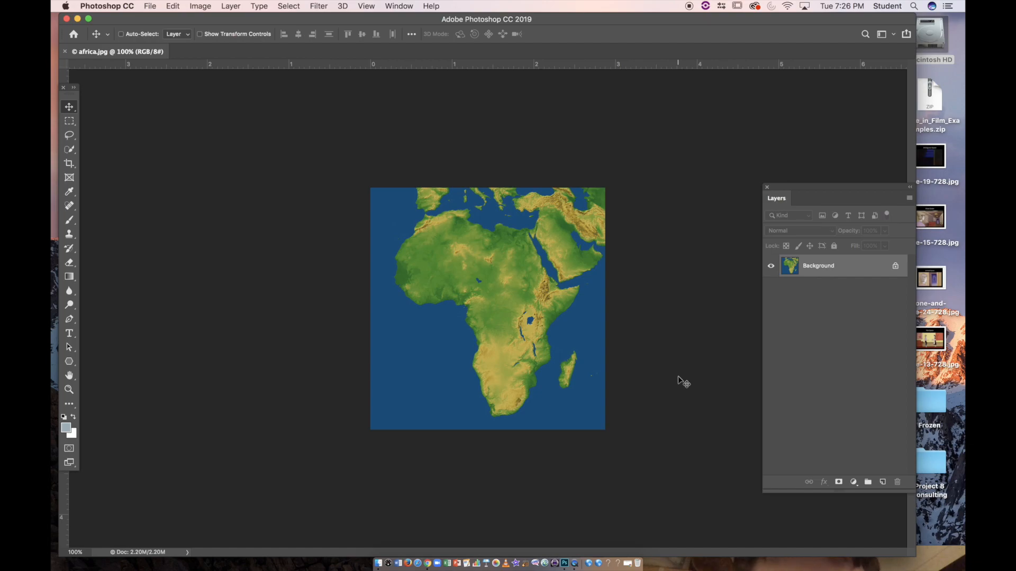
{"action": "left_click_drag", "start_coordinate": [551, 17], "coordinate": [615, 15]}
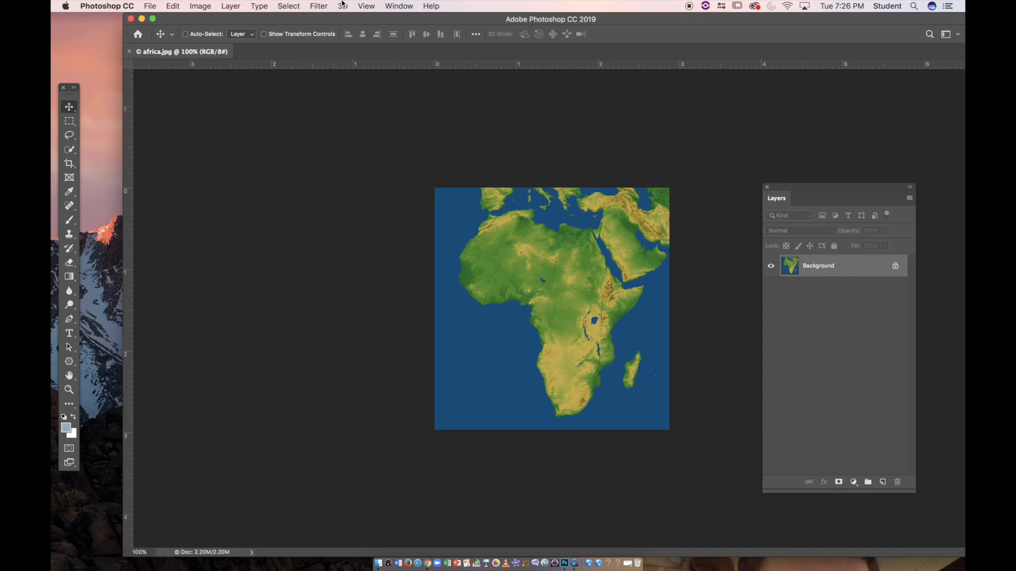
{"action": "left_click", "coordinate": [365, 6]}
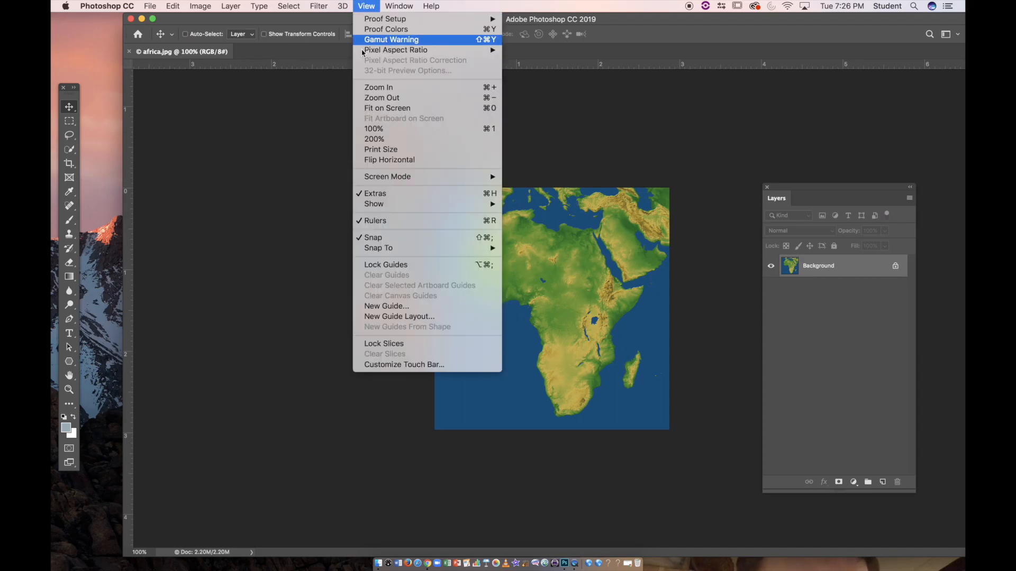
{"action": "left_click", "coordinate": [384, 133]}
{"action": "left_click_drag", "start_coordinate": [569, 19], "coordinate": [498, 18]}
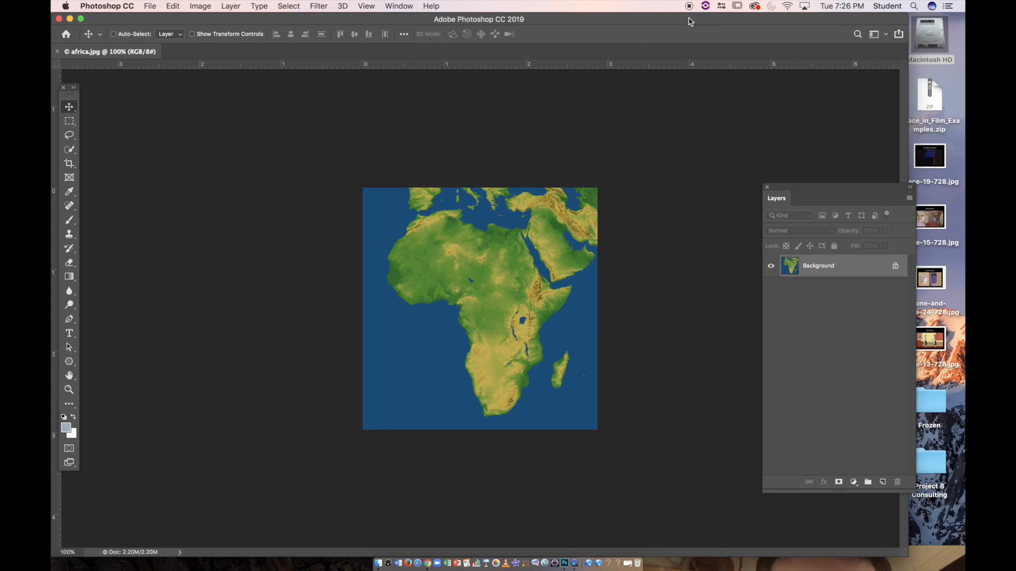
{"action": "left_click_drag", "start_coordinate": [693, 21], "coordinate": [717, 22]}
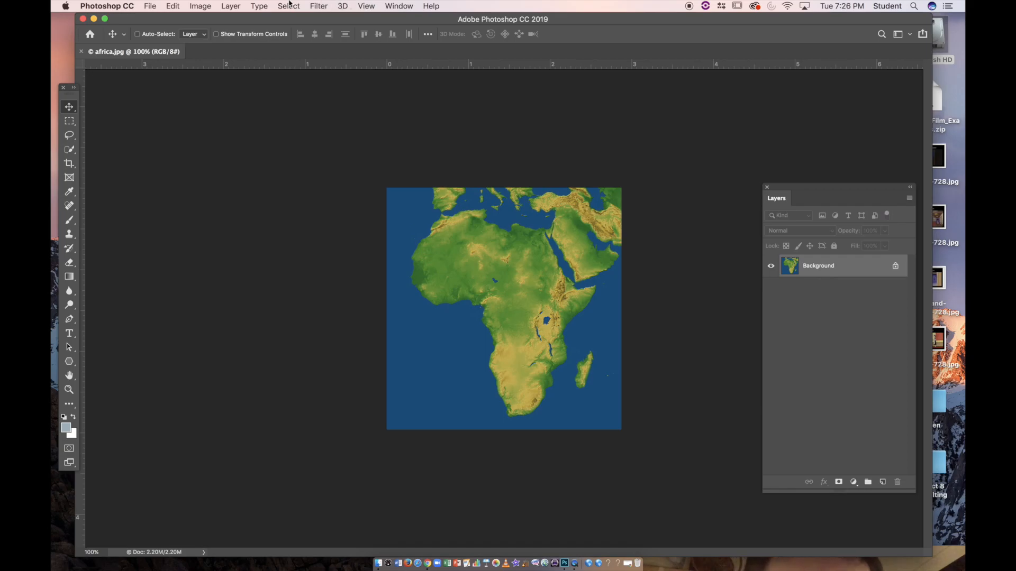
{"action": "left_click", "coordinate": [200, 5]}
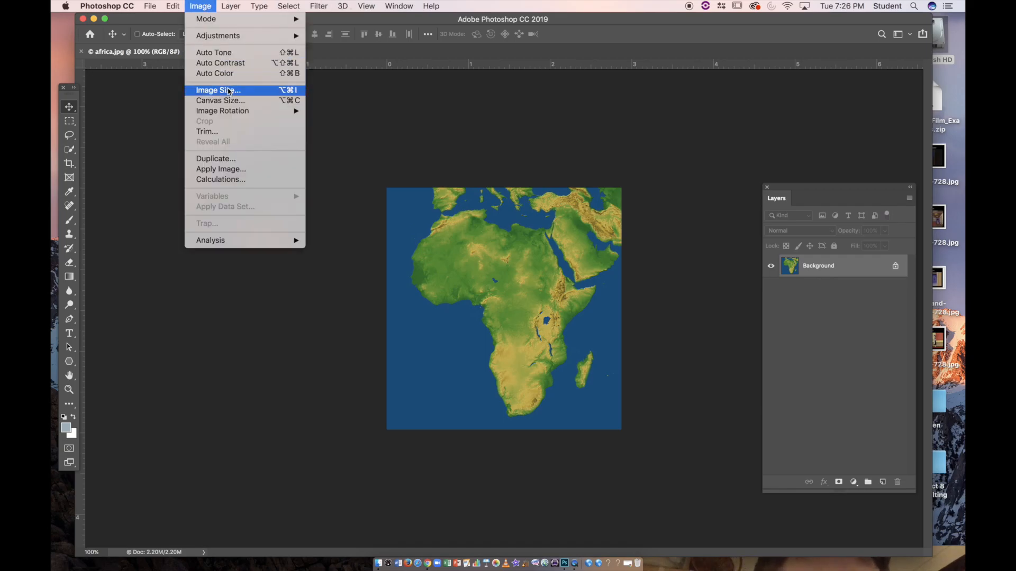
{"action": "left_click", "coordinate": [229, 92]}
{"action": "left_click_drag", "start_coordinate": [446, 110], "coordinate": [539, 158]}
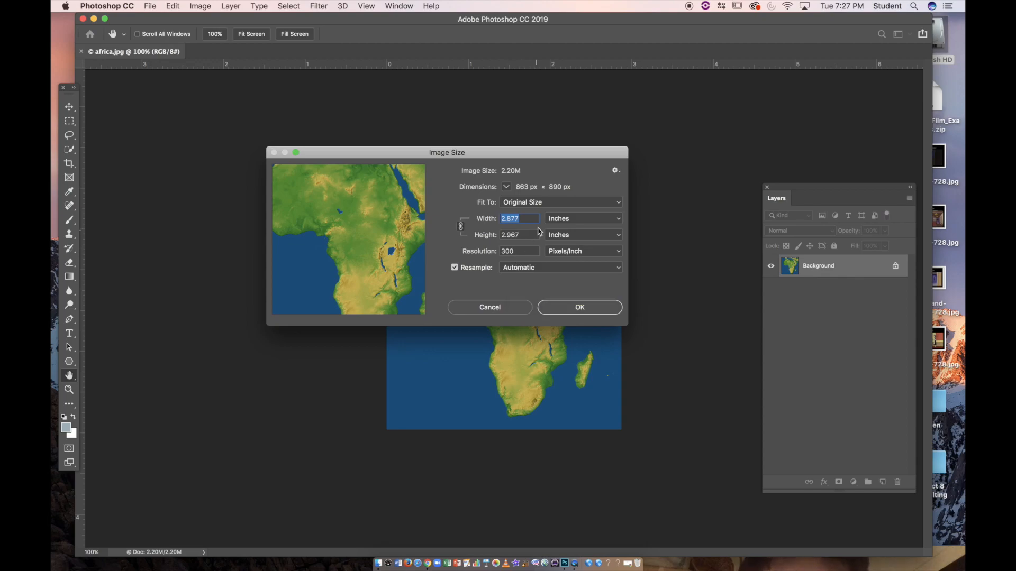
{"action": "key", "text": "Tab"}
{"action": "type", "text": "12"}
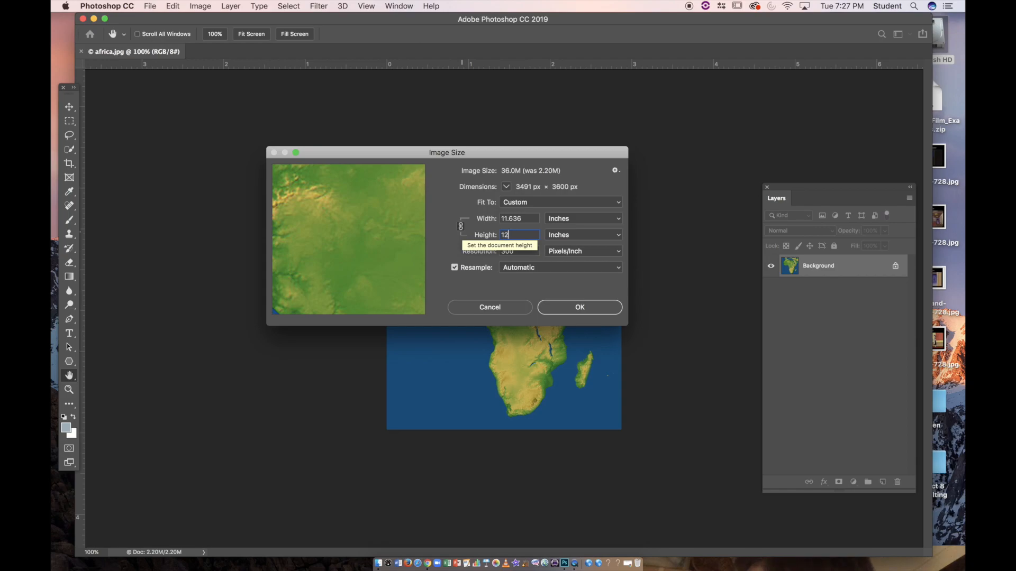
{"action": "left_click", "coordinate": [574, 308]}
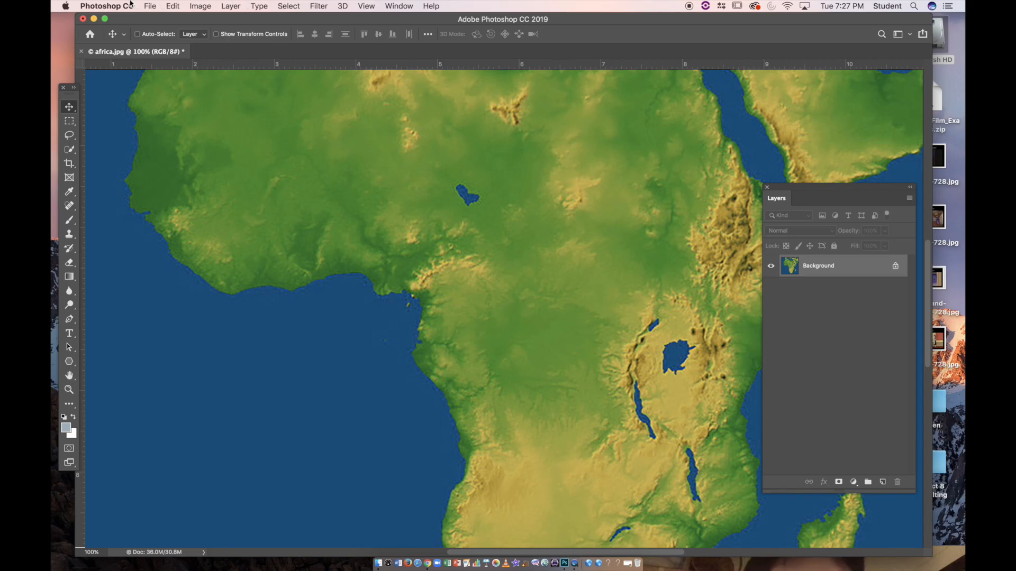
{"action": "left_click", "coordinate": [171, 6]}
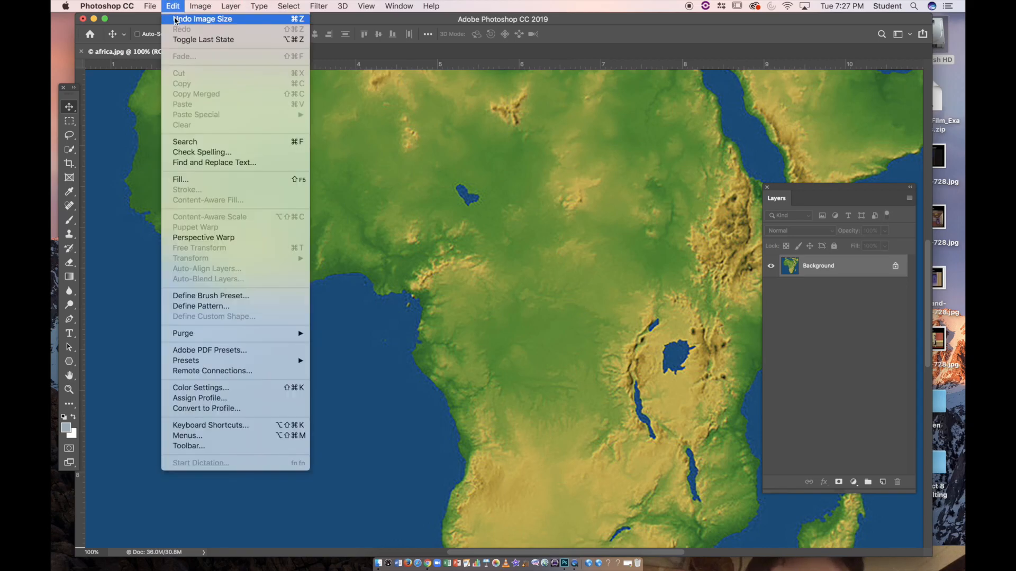
{"action": "left_click", "coordinate": [176, 19]}
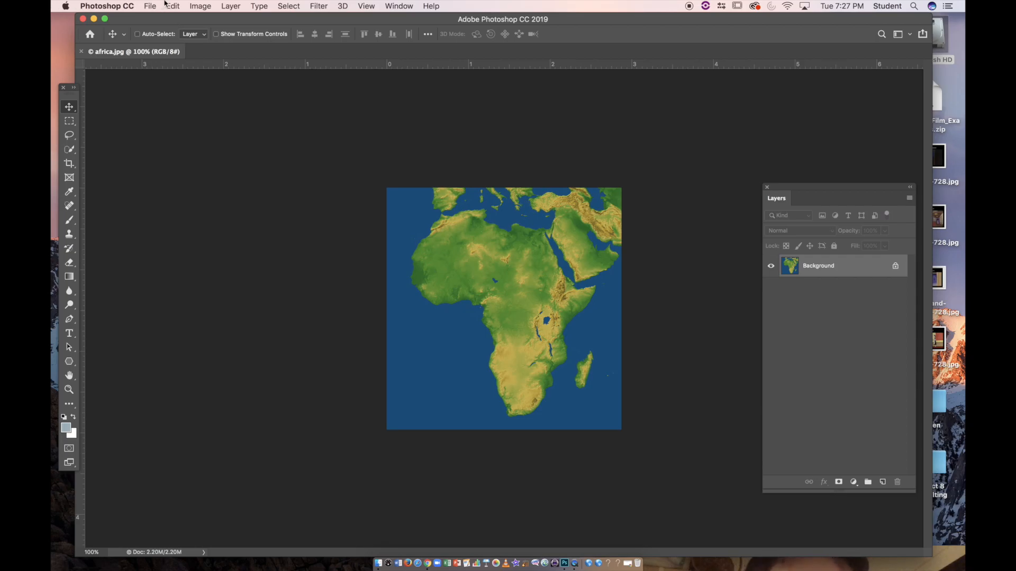
Turn off the rulers from the View menu
{"action": "left_click", "coordinate": [366, 6]}
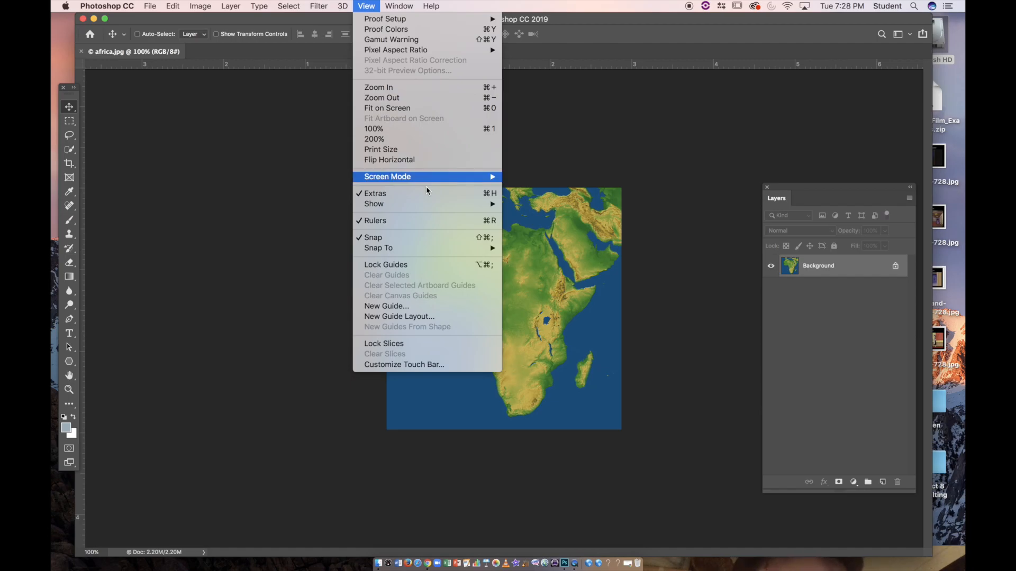
{"action": "left_click", "coordinate": [426, 221]}
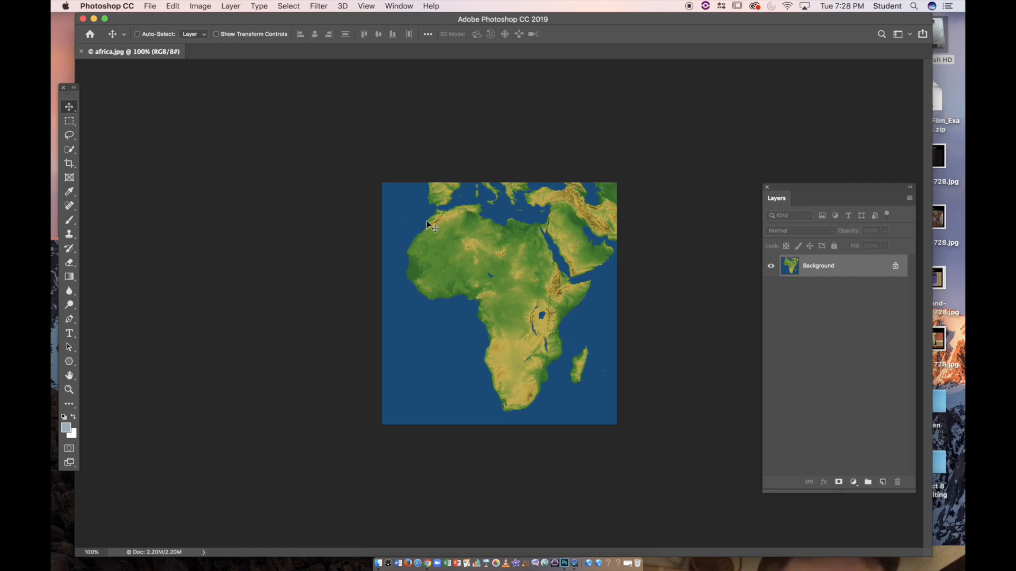
Save As africa_working.psd in Photoshop format in the Africa folder
{"action": "left_click", "coordinate": [150, 6]}
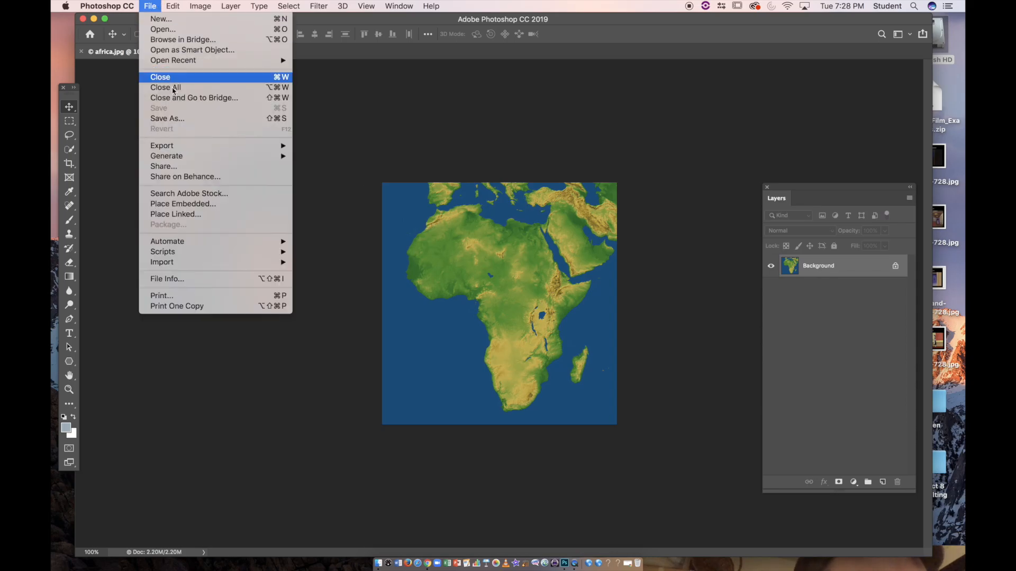
{"action": "left_click", "coordinate": [176, 120]}
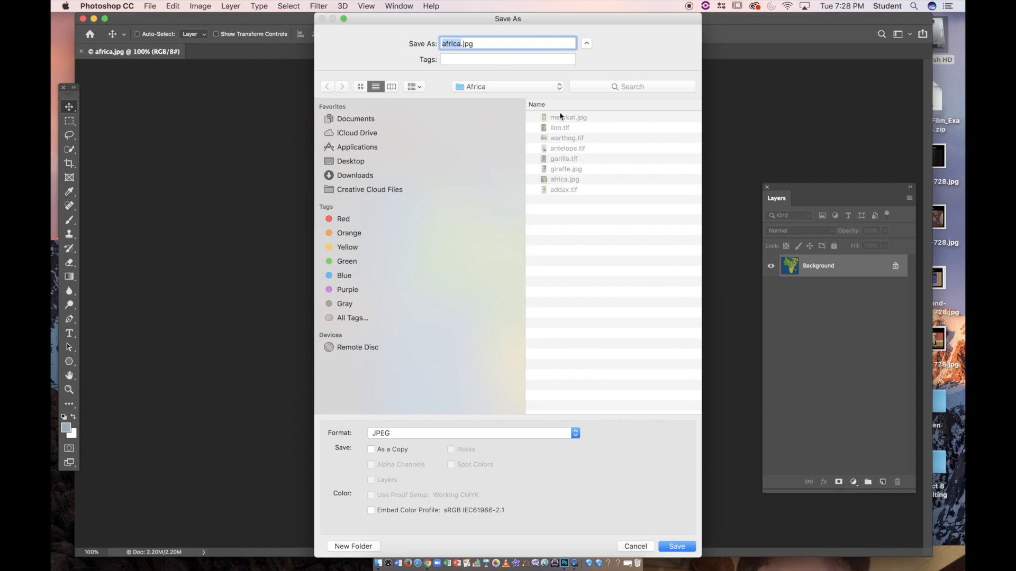
{"action": "left_click", "coordinate": [552, 436]}
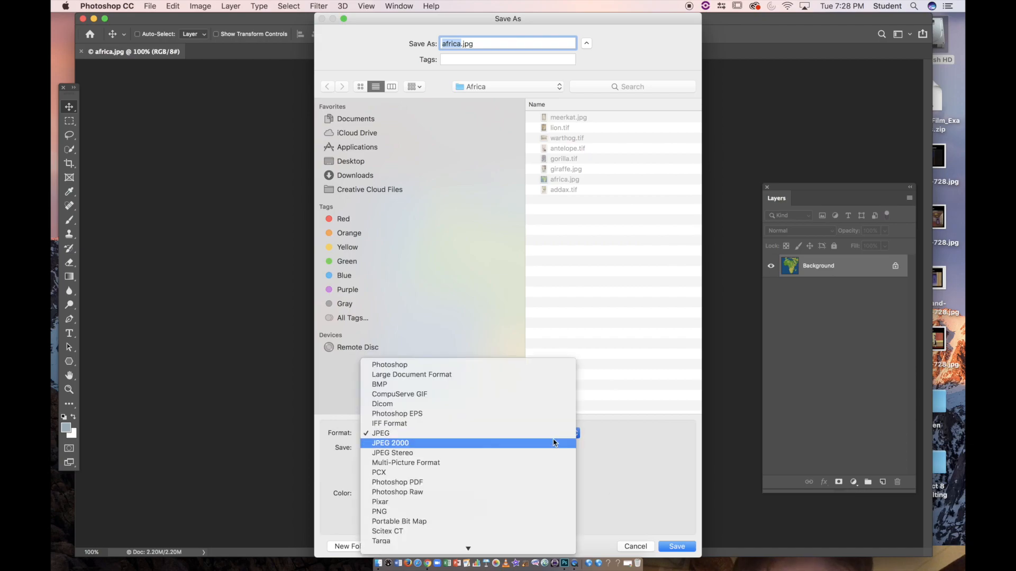
{"action": "left_click", "coordinate": [546, 371]}
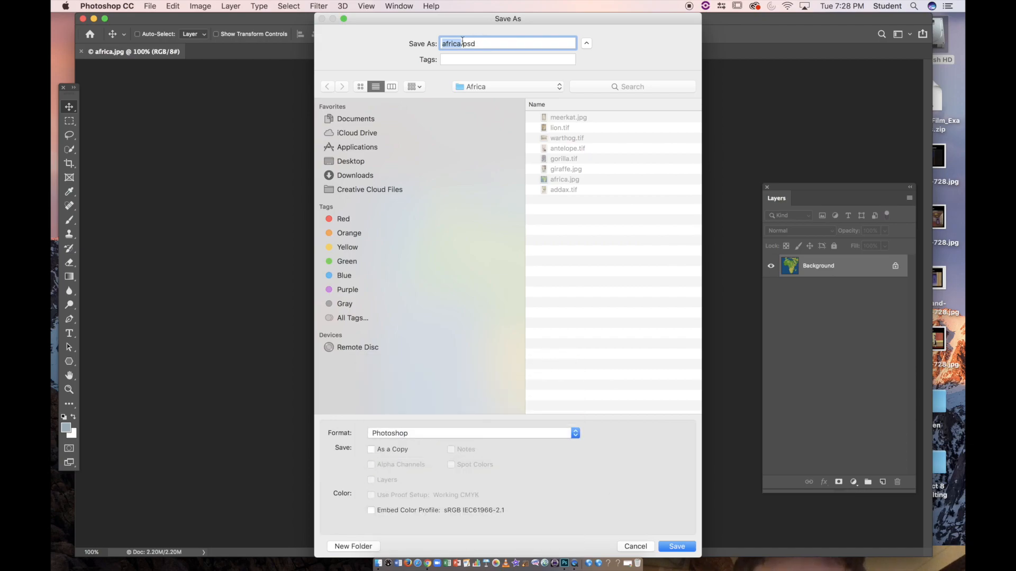
{"action": "left_click", "coordinate": [460, 44]}
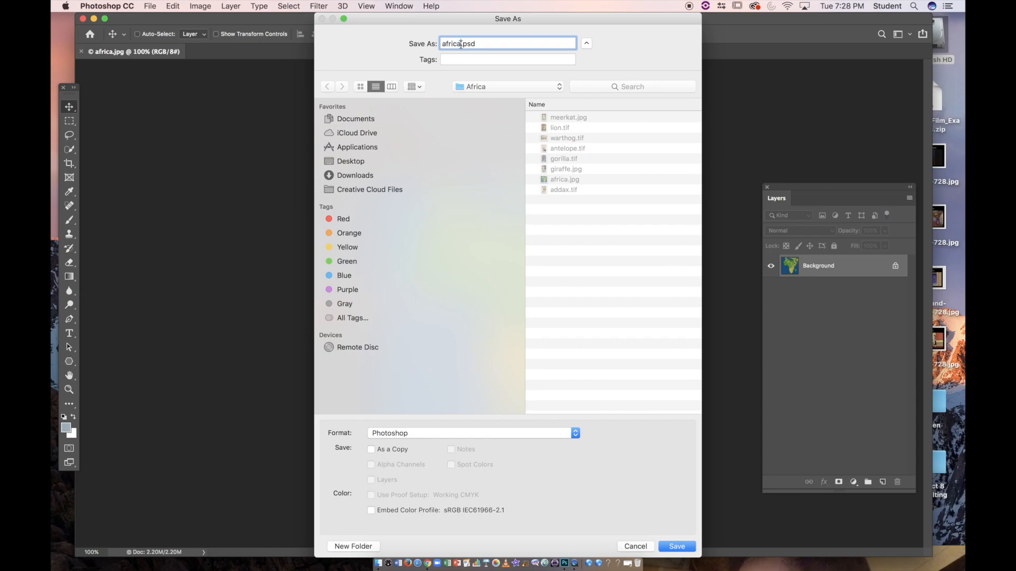
{"action": "type", "text": "_working"}
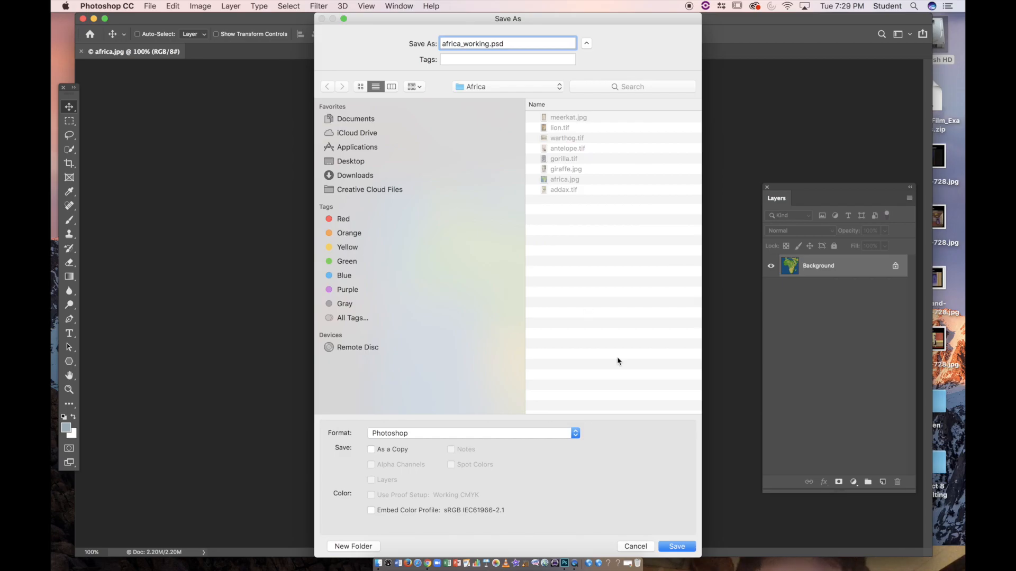
{"action": "left_click", "coordinate": [662, 547]}
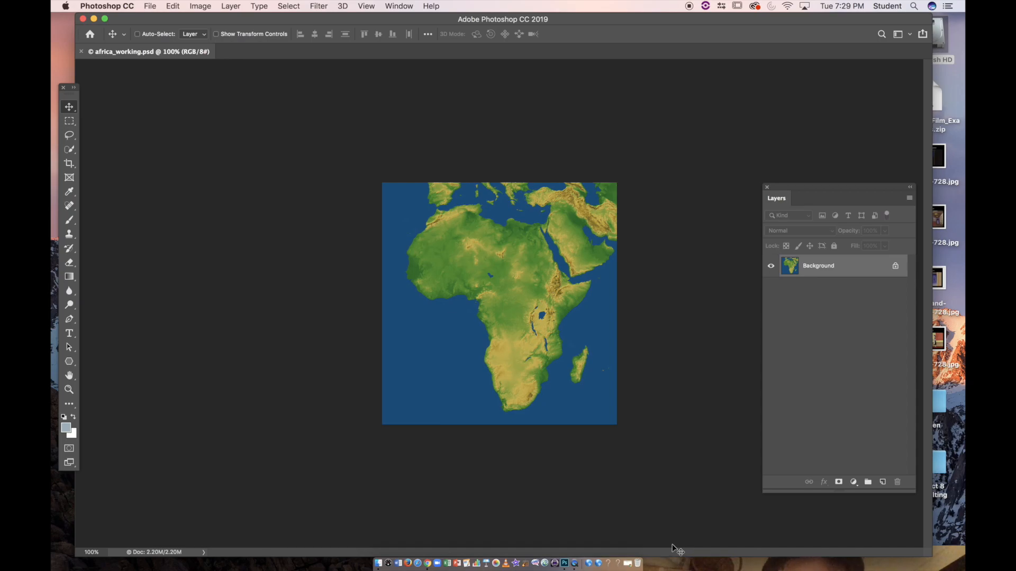
{"action": "left_click", "coordinate": [792, 567]}
{"action": "left_click_drag", "start_coordinate": [792, 567], "coordinate": [667, 137]}
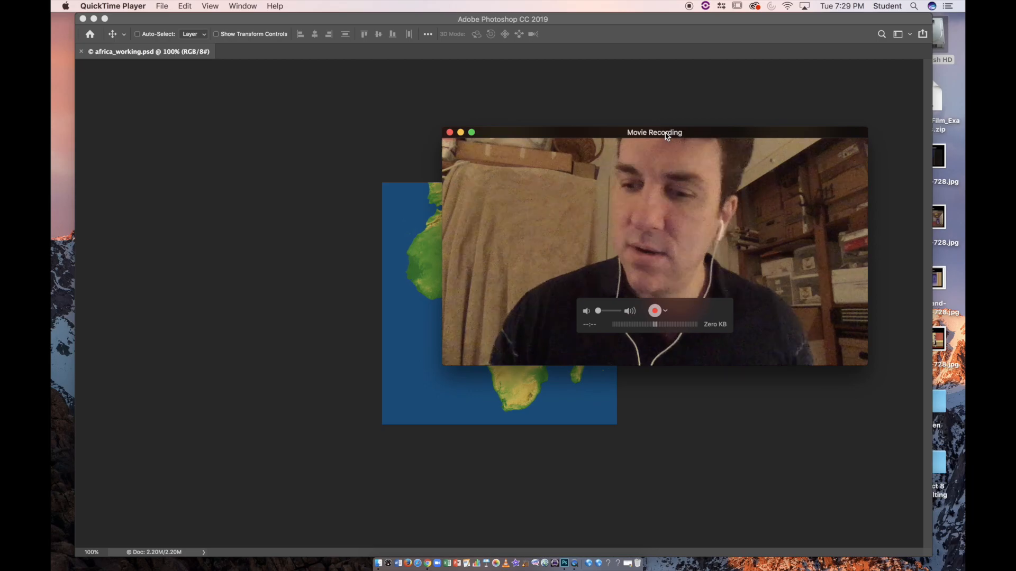
{"action": "left_click_drag", "start_coordinate": [666, 136], "coordinate": [808, 566]}
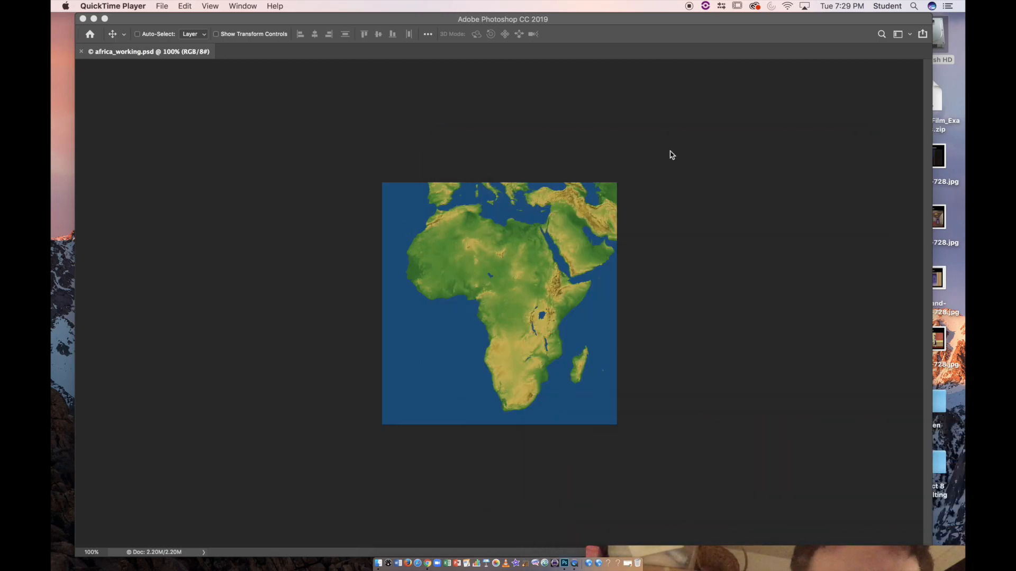
{"action": "left_click", "coordinate": [631, 24]}
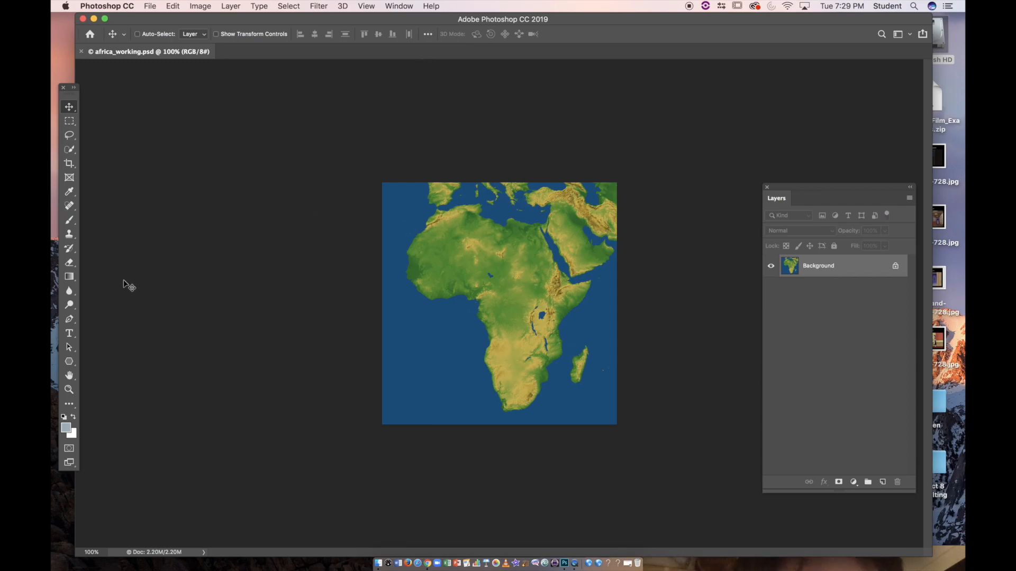
Pick the Freeform Pen Tool from the pen flyout and set its mode from Path to Shape
{"action": "left_click", "coordinate": [70, 319]}
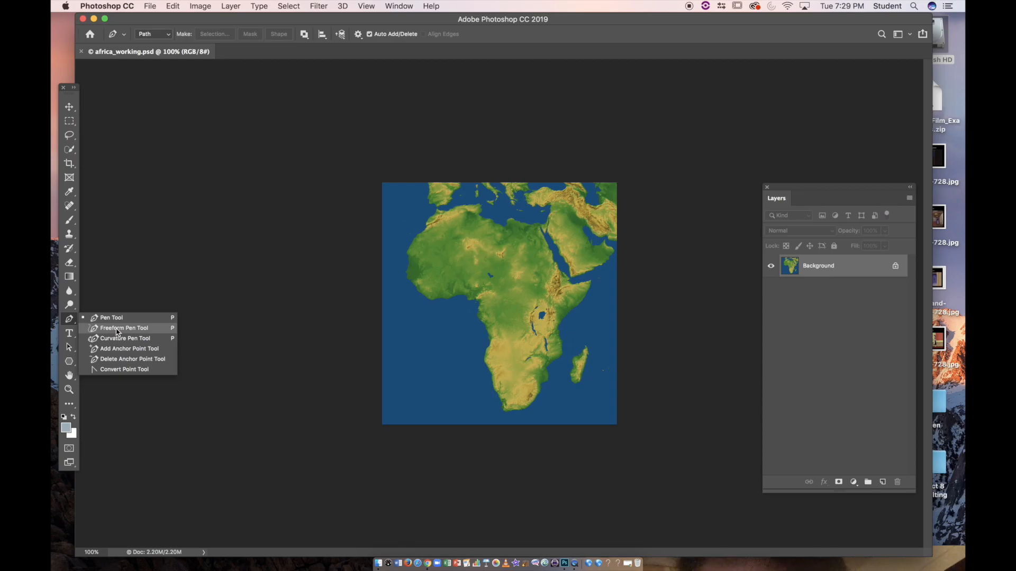
{"action": "left_click", "coordinate": [117, 329]}
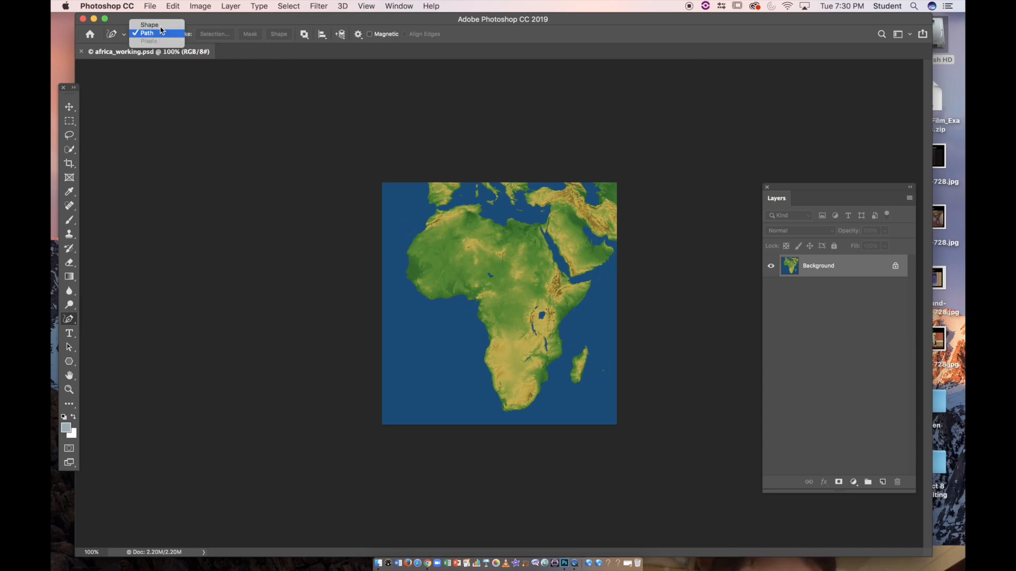
{"action": "left_click", "coordinate": [160, 25]}
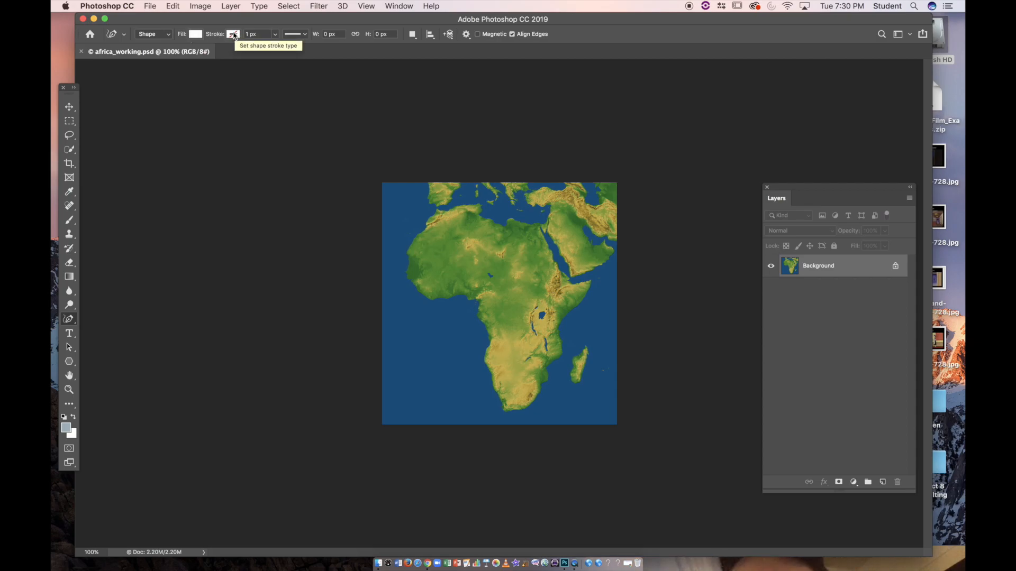
Set the Freeform Pen shape fill to a light blue preset and open Path Options
{"action": "left_click", "coordinate": [196, 35]}
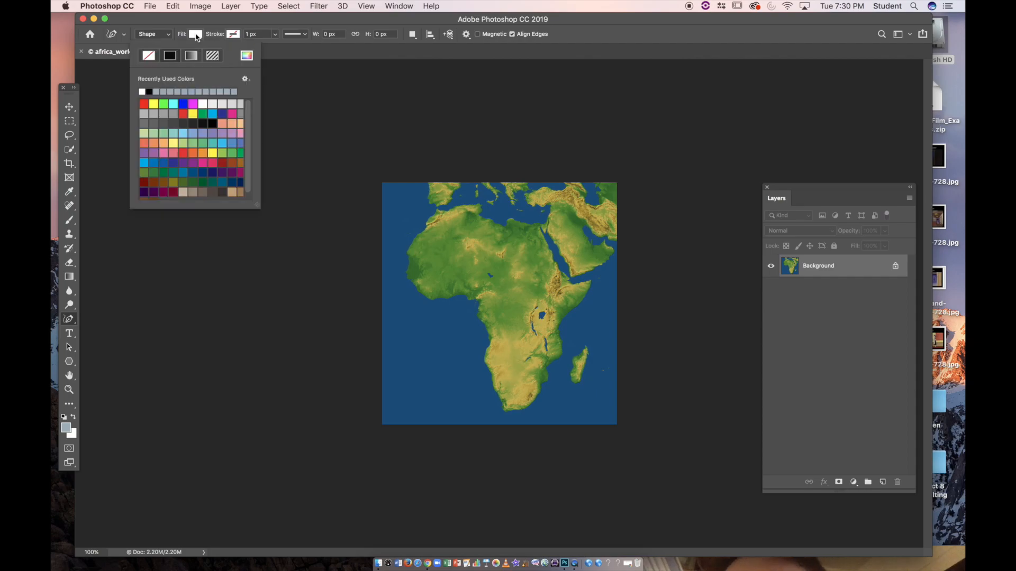
{"action": "left_click", "coordinate": [220, 143]}
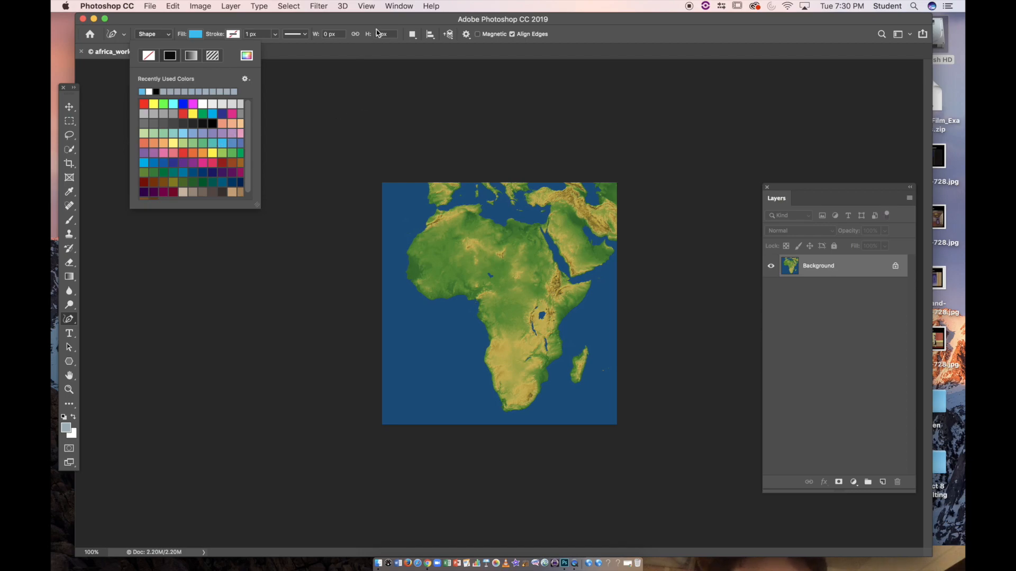
{"action": "left_click", "coordinate": [399, 19]}
{"action": "left_click", "coordinate": [466, 34]}
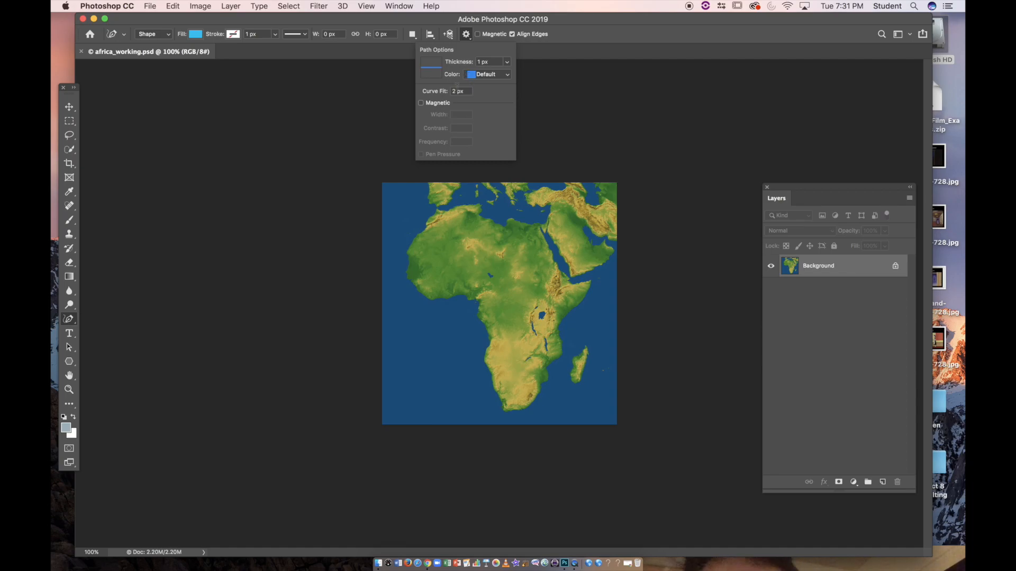
Review the Freeform Pen path options and the New Layer/Combine Shapes operations, changing nothing
{"action": "left_click", "coordinate": [464, 42]}
{"action": "left_click", "coordinate": [466, 40]}
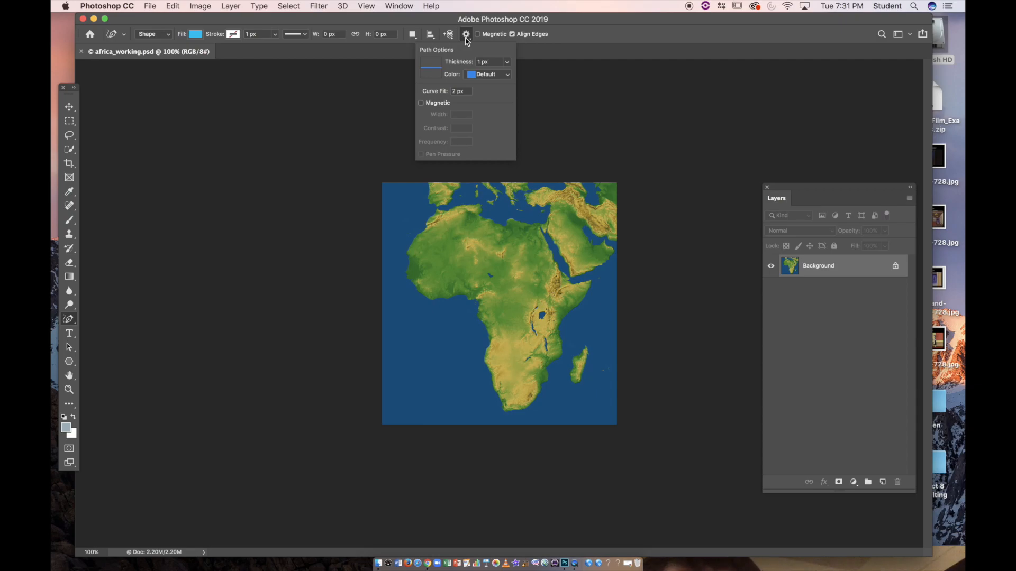
{"action": "left_click", "coordinate": [406, 31]}
{"action": "left_click", "coordinate": [411, 35]}
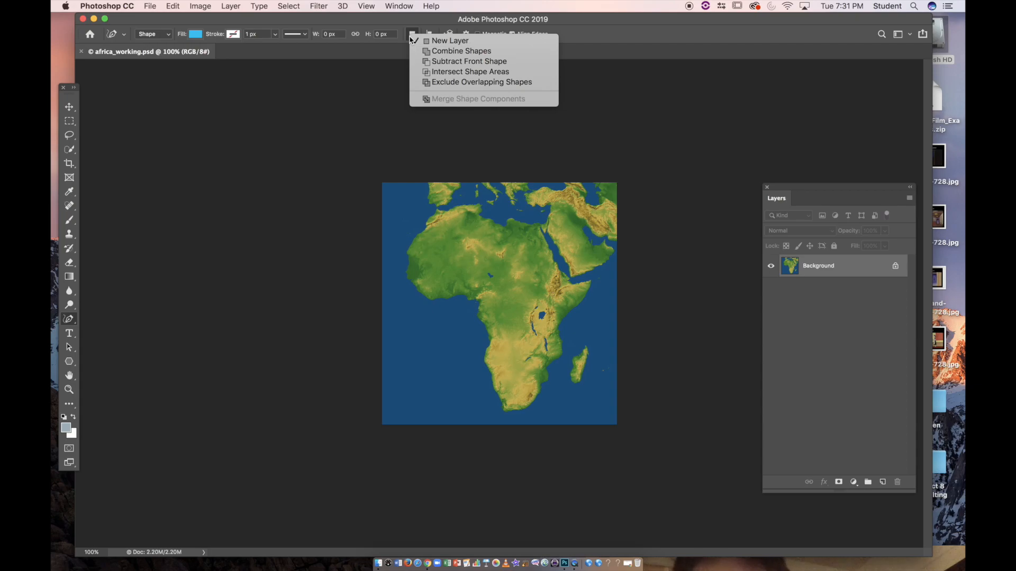
{"action": "left_click", "coordinate": [436, 25]}
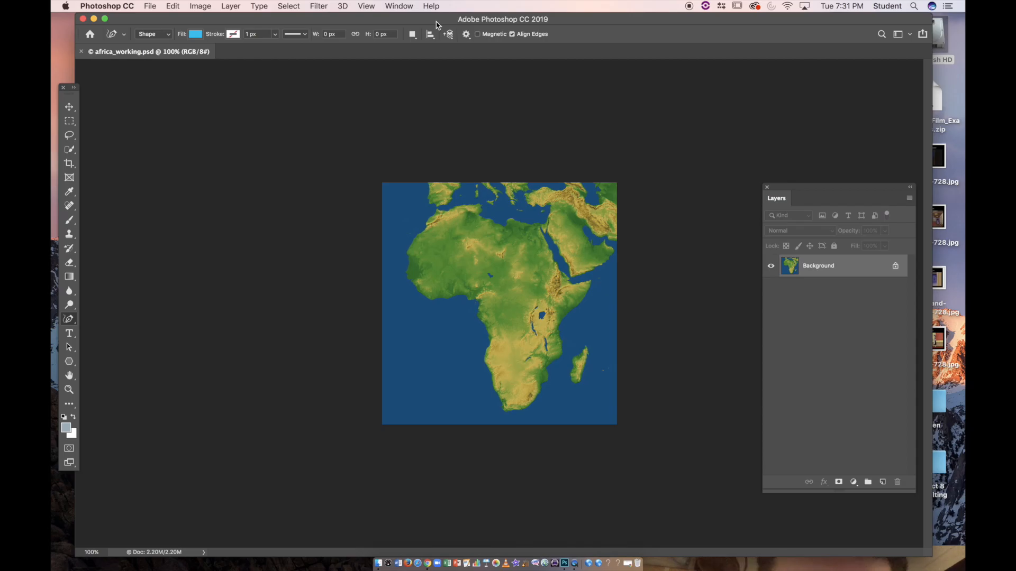
Zoom the relief map to 500% and scroll down and right to Madagascar
{"action": "key", "text": "super+equal"}
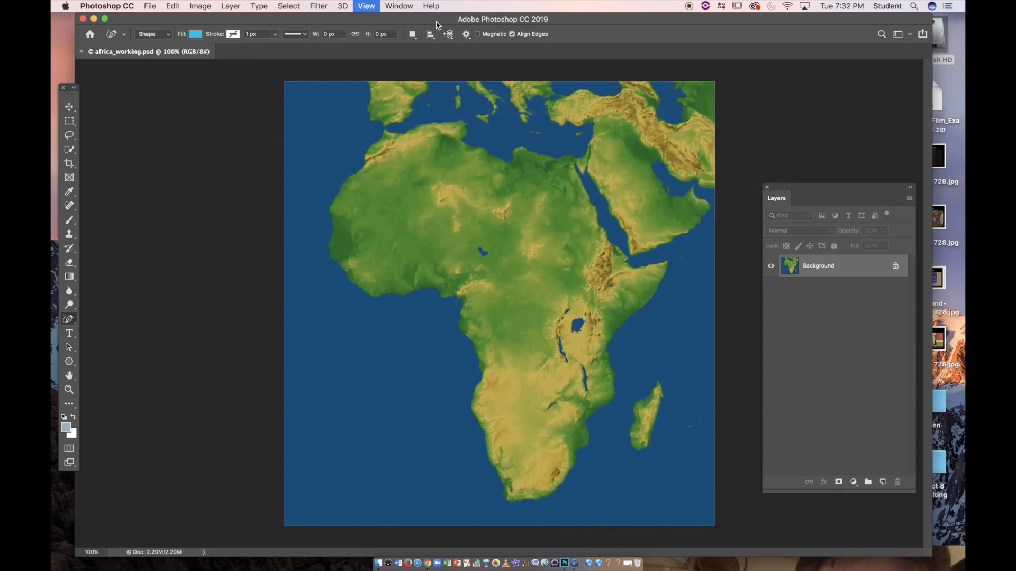
{"action": "key", "text": "super+equal"}
{"action": "key", "text": "super+equal"}
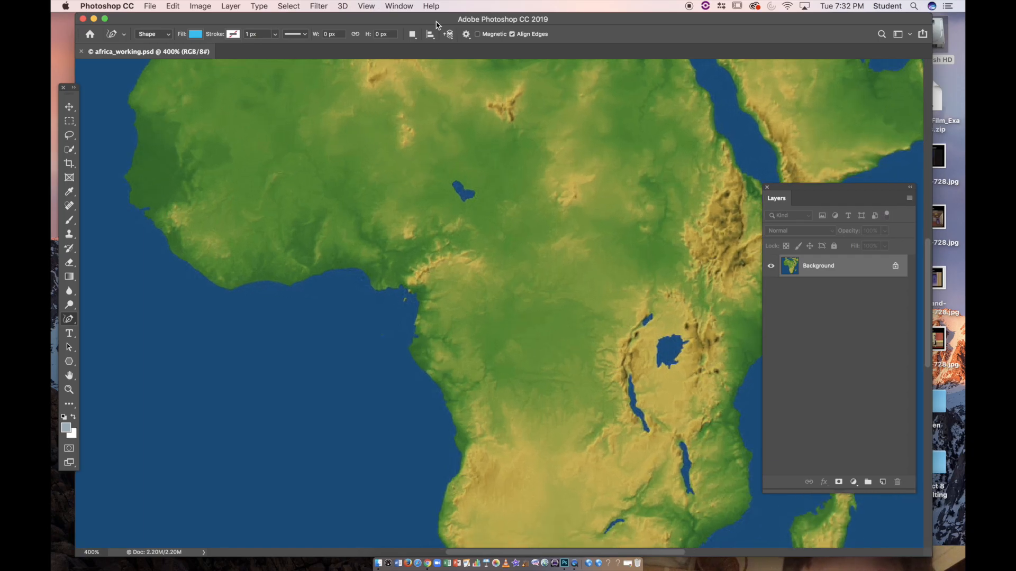
{"action": "key", "text": "super+equal"}
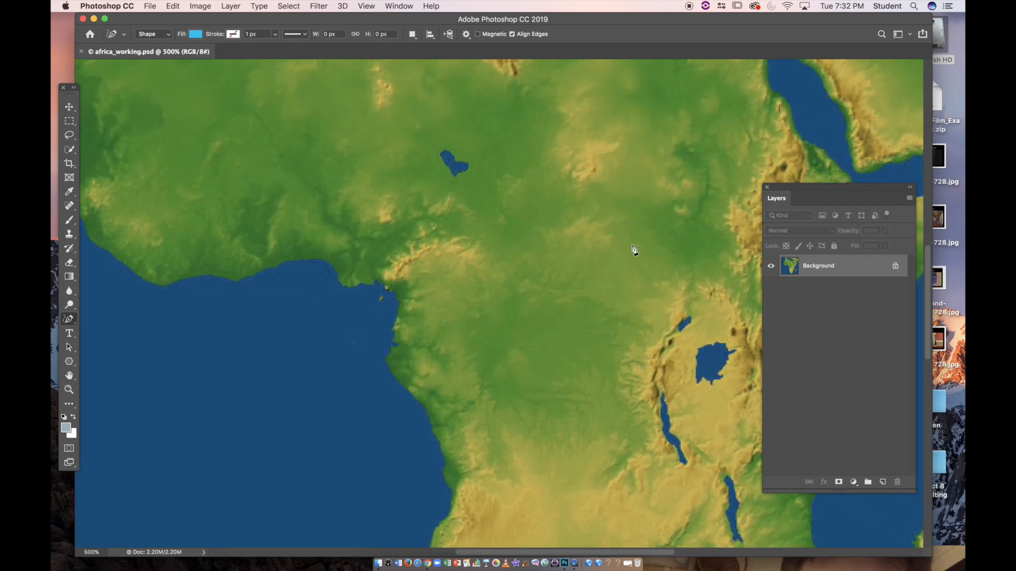
{"action": "scroll", "coordinate": [635, 249], "scroll_direction": "down", "scroll_amount": 5}
{"action": "scroll", "coordinate": [635, 250], "scroll_direction": "right", "scroll_amount": 7}
{"action": "scroll", "coordinate": [635, 250], "scroll_direction": "down", "scroll_amount": 3}
{"action": "scroll", "coordinate": [635, 249], "scroll_direction": "right", "scroll_amount": 2}
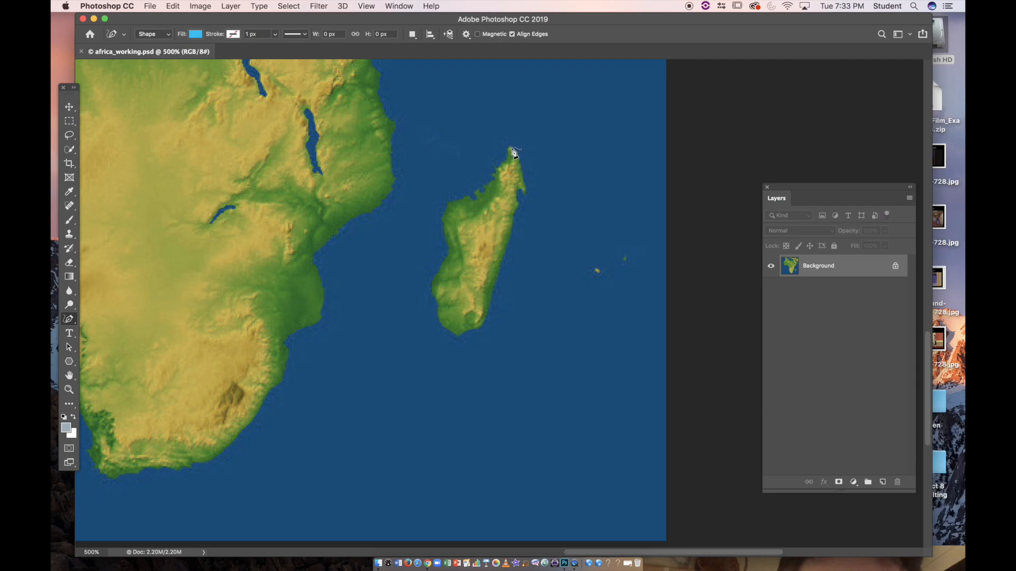
Trace Madagascar's coastline with the Freeform Pen, undoing two stray strokes, until Shape 1 covers it
{"action": "mouse_move", "coordinate": [525, 175]}
{"action": "left_mouse_down"}
{"action": "mouse_move", "coordinate": [529, 201]}
{"action": "mouse_move", "coordinate": [518, 199]}
{"action": "mouse_move", "coordinate": [502, 258]}
{"action": "left_mouse_up"}
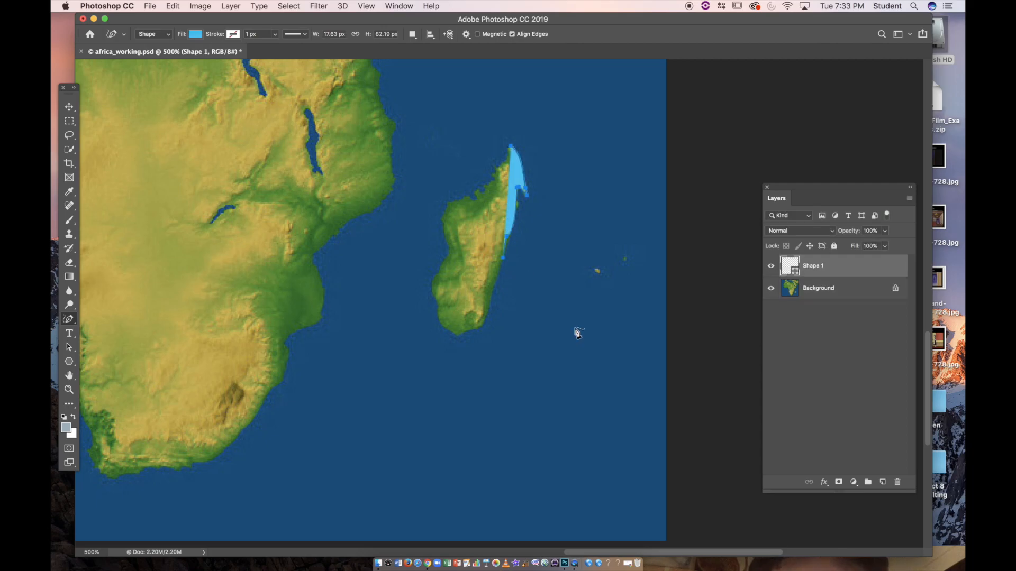
{"action": "left_click", "coordinate": [503, 259]}
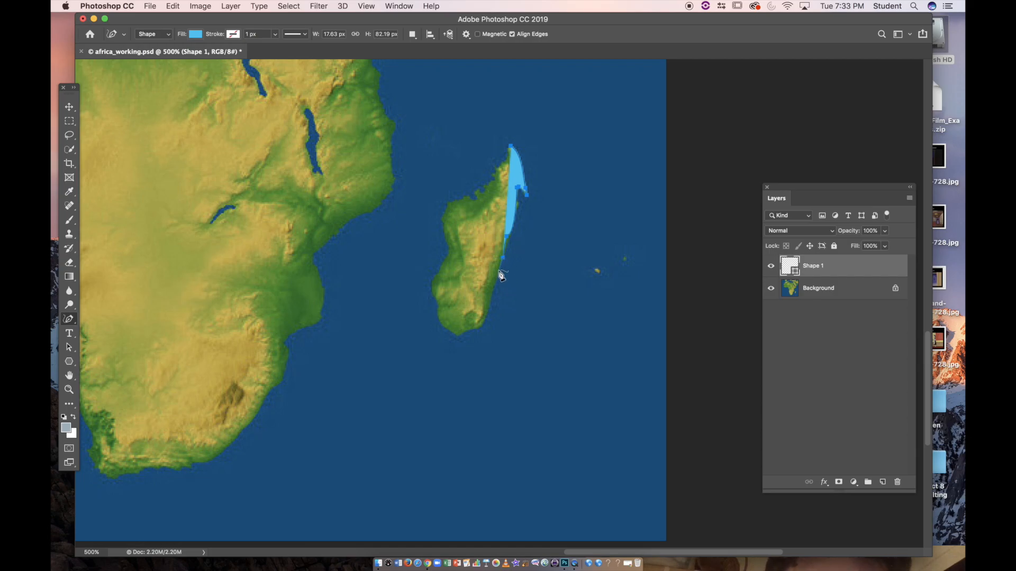
{"action": "mouse_move", "coordinate": [498, 292]}
{"action": "left_mouse_down"}
{"action": "mouse_move", "coordinate": [485, 322]}
{"action": "mouse_move", "coordinate": [460, 335]}
{"action": "mouse_move", "coordinate": [431, 301]}
{"action": "mouse_move", "coordinate": [447, 257]}
{"action": "mouse_move", "coordinate": [445, 211]}
{"action": "mouse_move", "coordinate": [465, 192]}
{"action": "mouse_move", "coordinate": [475, 201]}
{"action": "mouse_move", "coordinate": [516, 146]}
{"action": "left_mouse_up"}
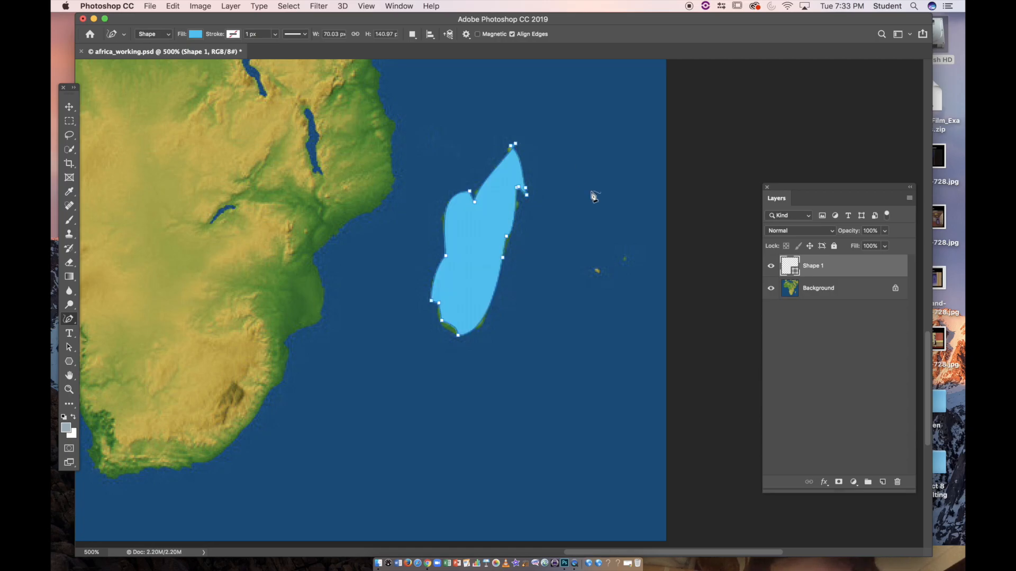
{"action": "key", "text": "super+z"}
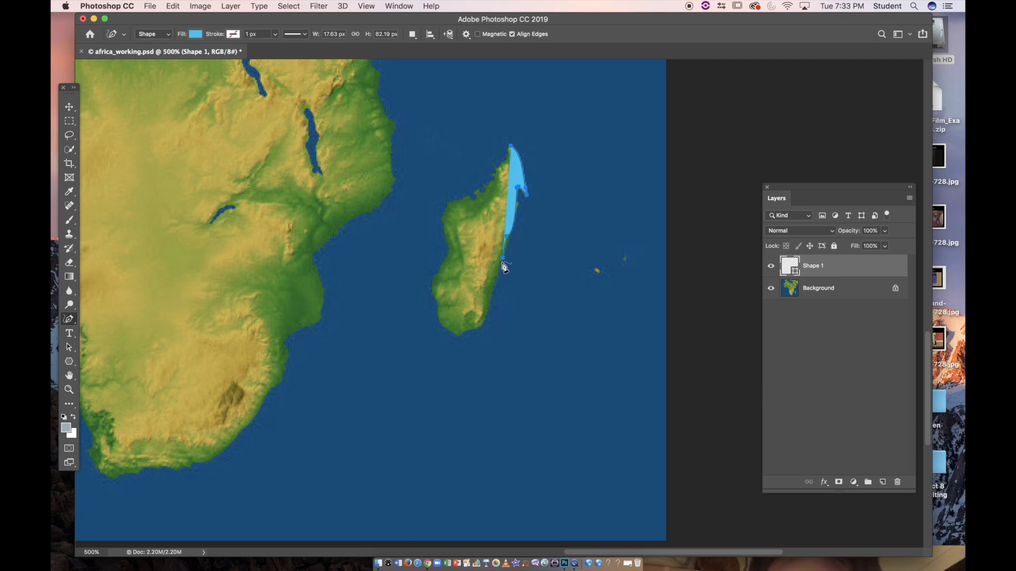
{"action": "mouse_move", "coordinate": [502, 265]}
{"action": "left_mouse_down"}
{"action": "mouse_move", "coordinate": [470, 325]}
{"action": "mouse_move", "coordinate": [437, 325]}
{"action": "mouse_move", "coordinate": [430, 280]}
{"action": "mouse_move", "coordinate": [453, 244]}
{"action": "mouse_move", "coordinate": [451, 208]}
{"action": "mouse_move", "coordinate": [500, 160]}
{"action": "left_mouse_up"}
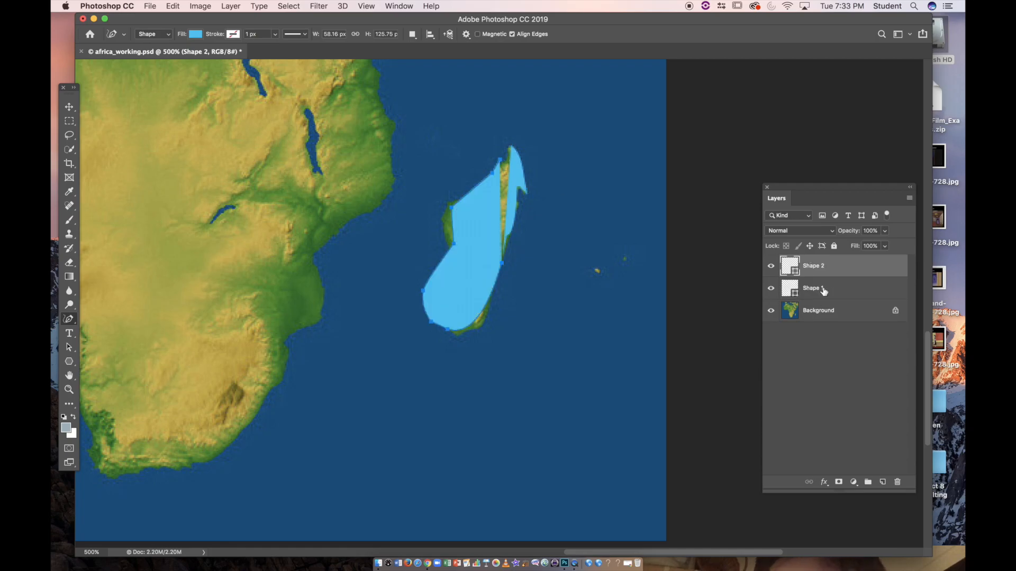
{"action": "key", "text": "super+z"}
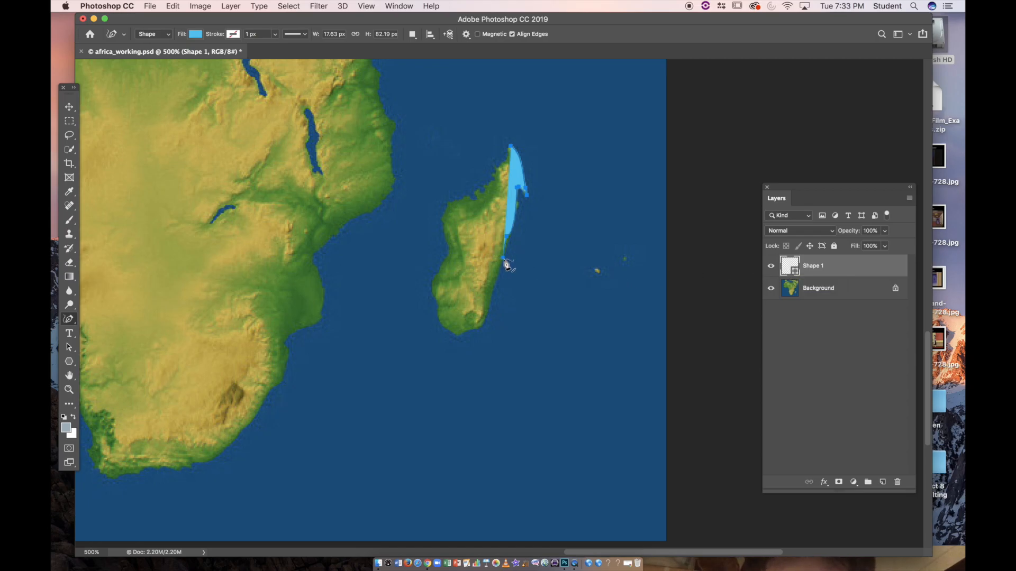
{"action": "mouse_move", "coordinate": [503, 259]}
{"action": "left_mouse_down"}
{"action": "mouse_move", "coordinate": [480, 329]}
{"action": "mouse_move", "coordinate": [448, 332]}
{"action": "mouse_move", "coordinate": [435, 291]}
{"action": "mouse_move", "coordinate": [452, 261]}
{"action": "mouse_move", "coordinate": [447, 216]}
{"action": "mouse_move", "coordinate": [492, 188]}
{"action": "mouse_move", "coordinate": [511, 144]}
{"action": "left_mouse_up"}
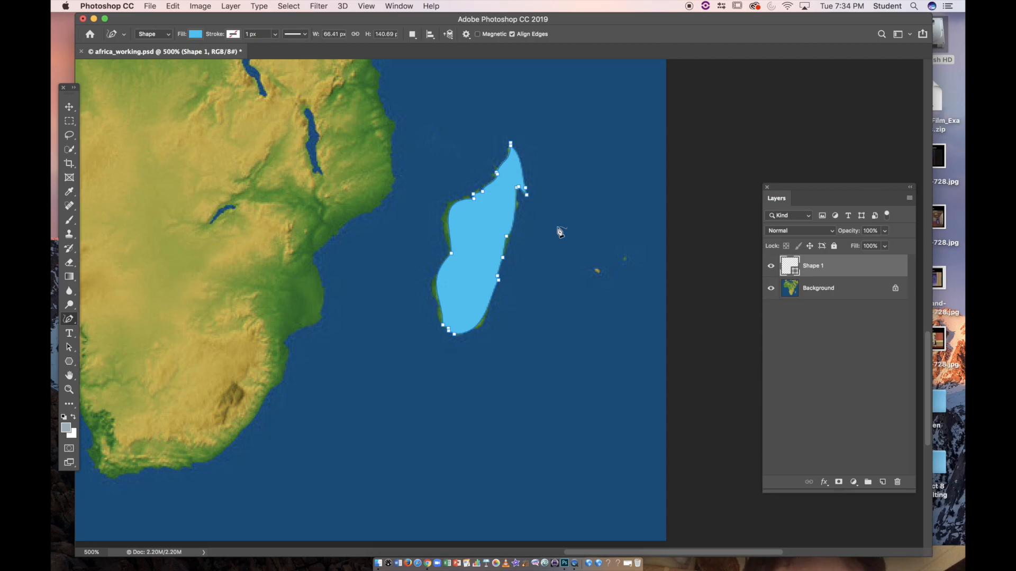
With the Direct Selection Tool, pull Madagascar's left anchor and upper-left curve out to the west coast
{"action": "left_click", "coordinate": [68, 347]}
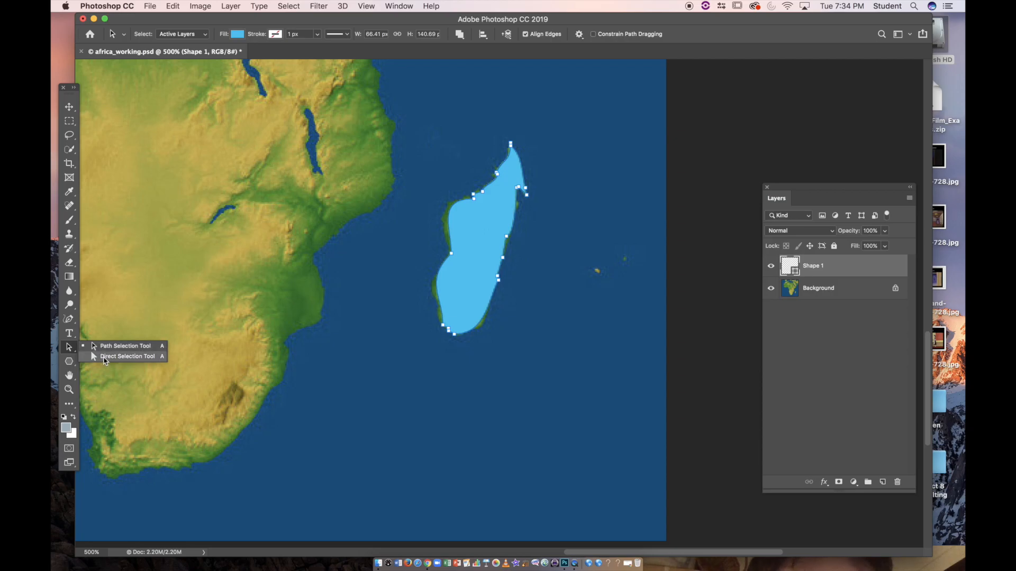
{"action": "left_click", "coordinate": [105, 358]}
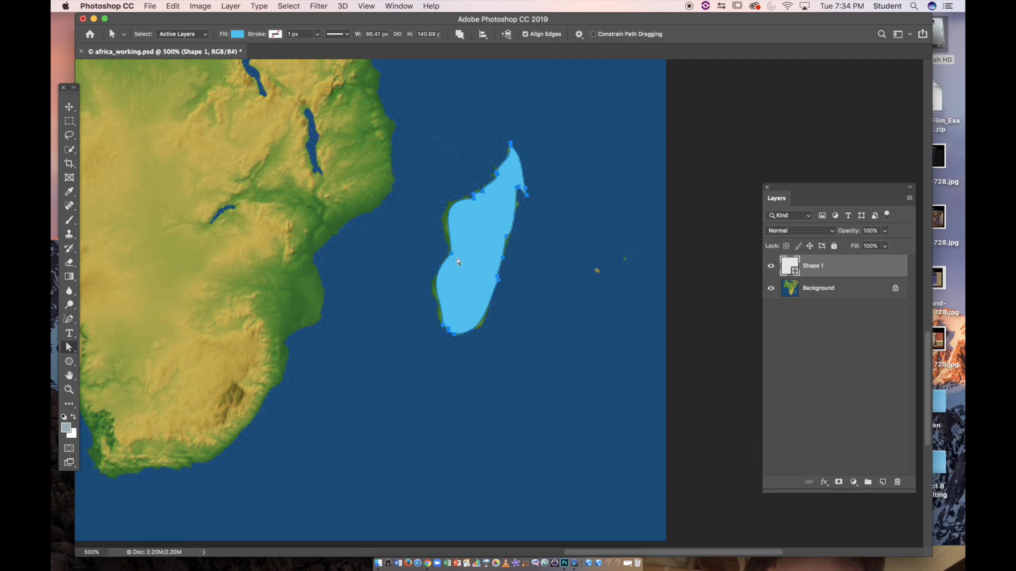
{"action": "left_click", "coordinate": [451, 255]}
{"action": "left_click_drag", "start_coordinate": [451, 255], "coordinate": [445, 255]}
{"action": "left_click_drag", "start_coordinate": [436, 198], "coordinate": [428, 199]}
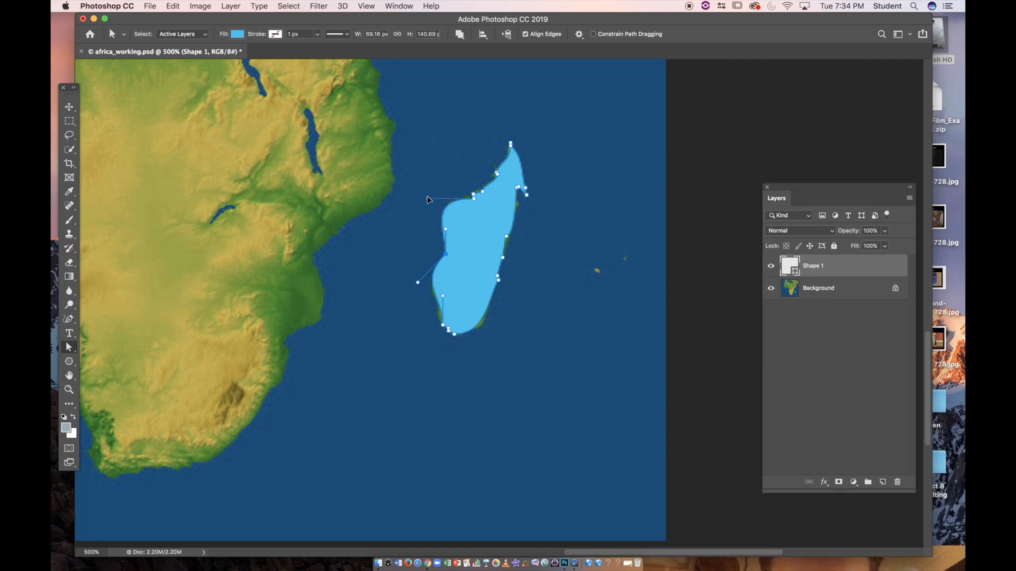
Save africa_working.psd via File > Save with Maximize Compatibility kept on
{"action": "left_click", "coordinate": [150, 6]}
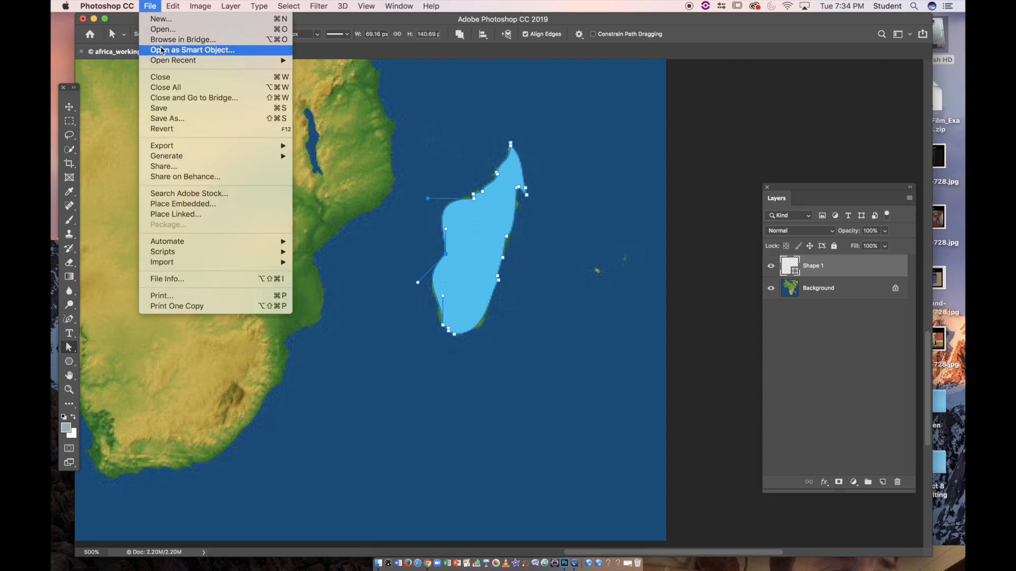
{"action": "left_click", "coordinate": [161, 108]}
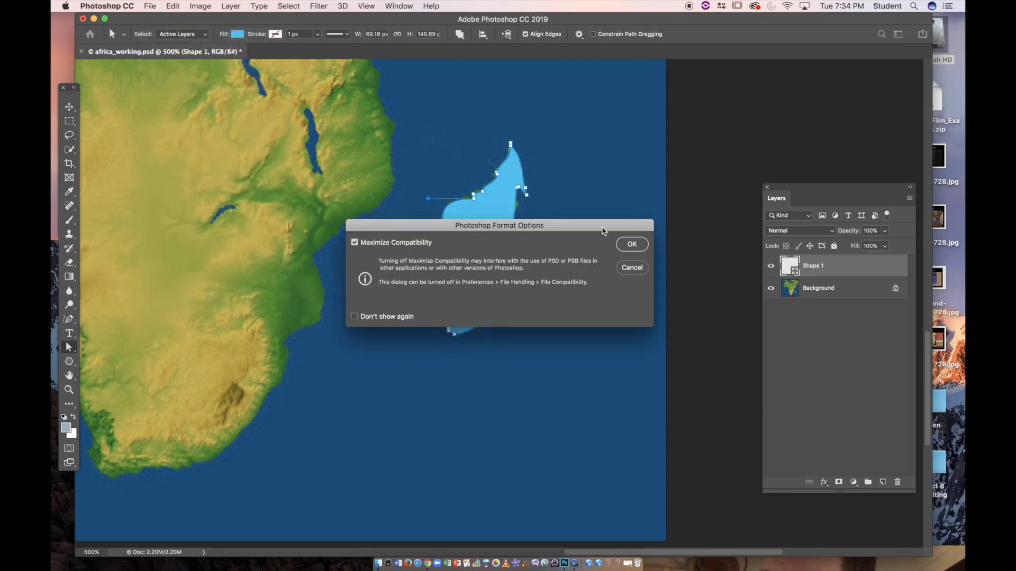
{"action": "left_click", "coordinate": [630, 247]}
{"action": "scroll", "coordinate": [797, 554], "scroll_direction": "down", "scroll_amount": 1}
Move the webcam recording window to the top of the screen and return to the Photoshop document
{"action": "left_click", "coordinate": [840, 565]}
{"action": "left_click_drag", "start_coordinate": [840, 545], "coordinate": [737, 51]}
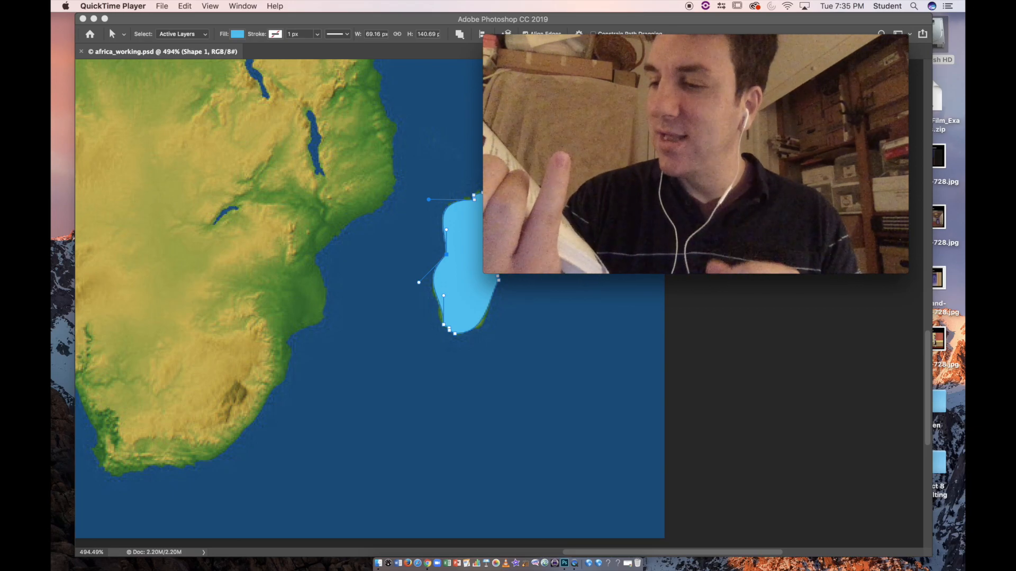
{"action": "left_click", "coordinate": [787, 85]}
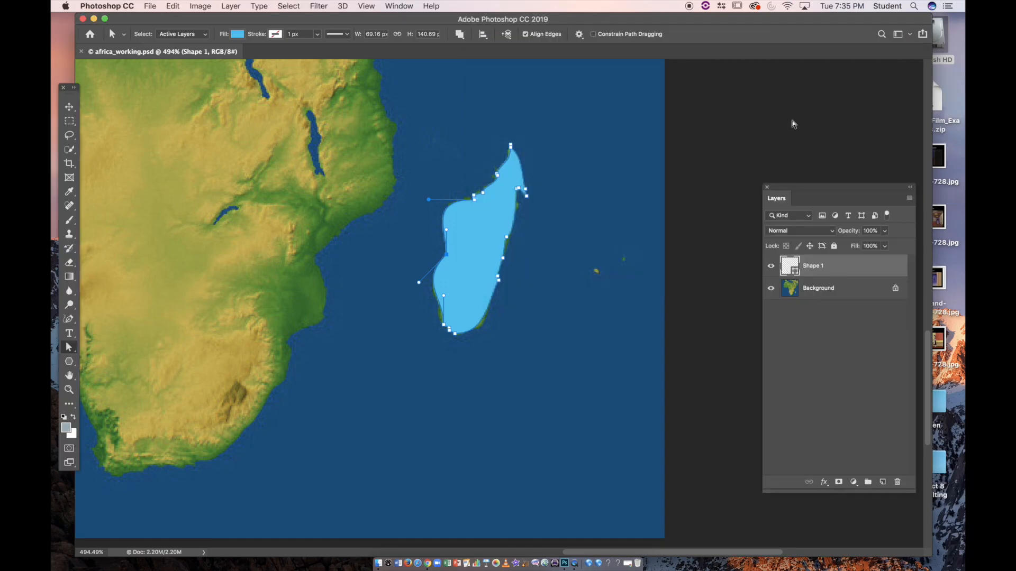
Hide the Madagascar path outline and zoom out from 494% to 200% to show all of Africa
{"action": "left_click", "coordinate": [650, 110]}
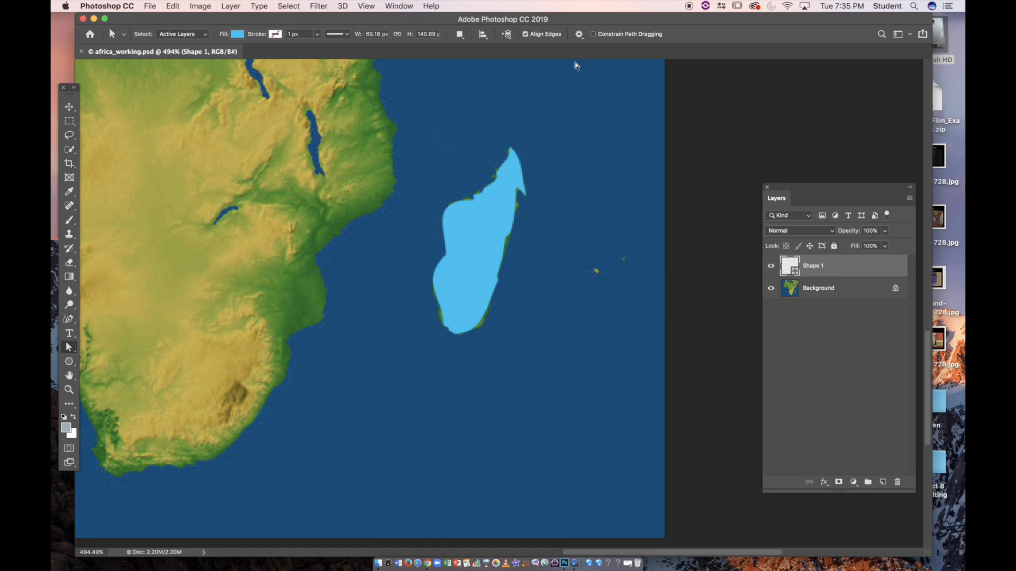
{"action": "left_click", "coordinate": [574, 562]}
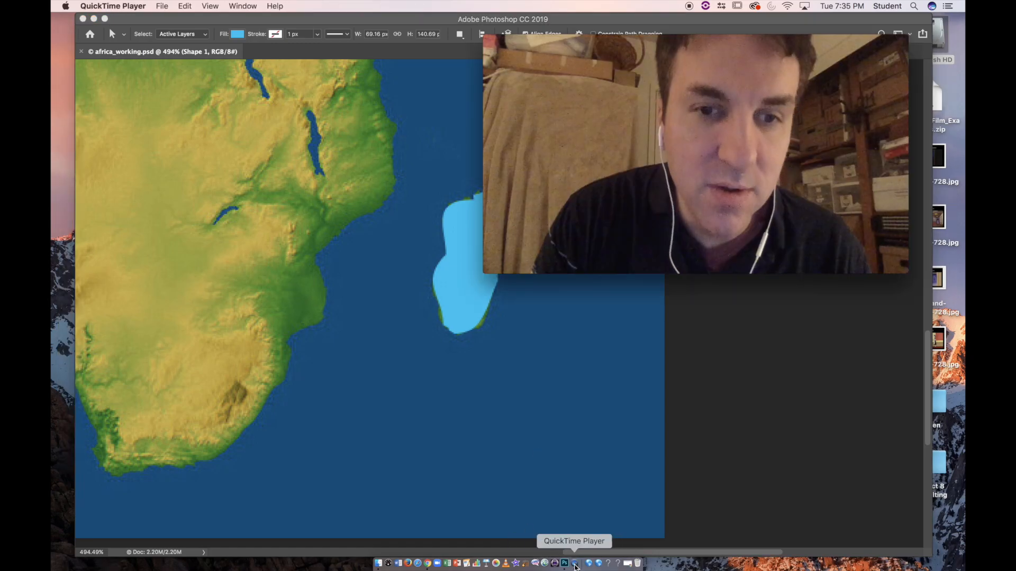
{"action": "left_click", "coordinate": [671, 447]}
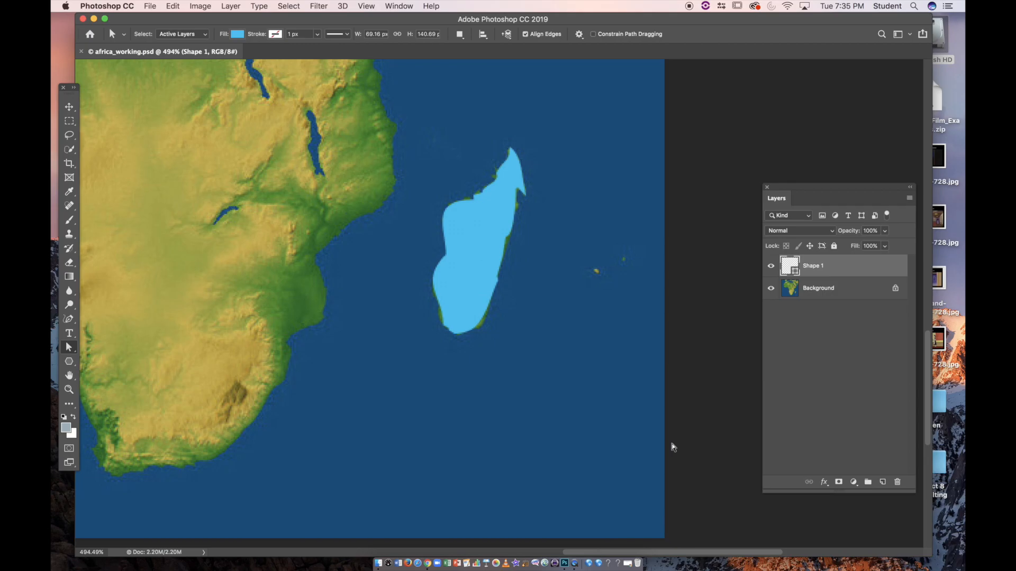
{"action": "scroll", "coordinate": [673, 448], "scroll_direction": "down", "scroll_amount": 6}
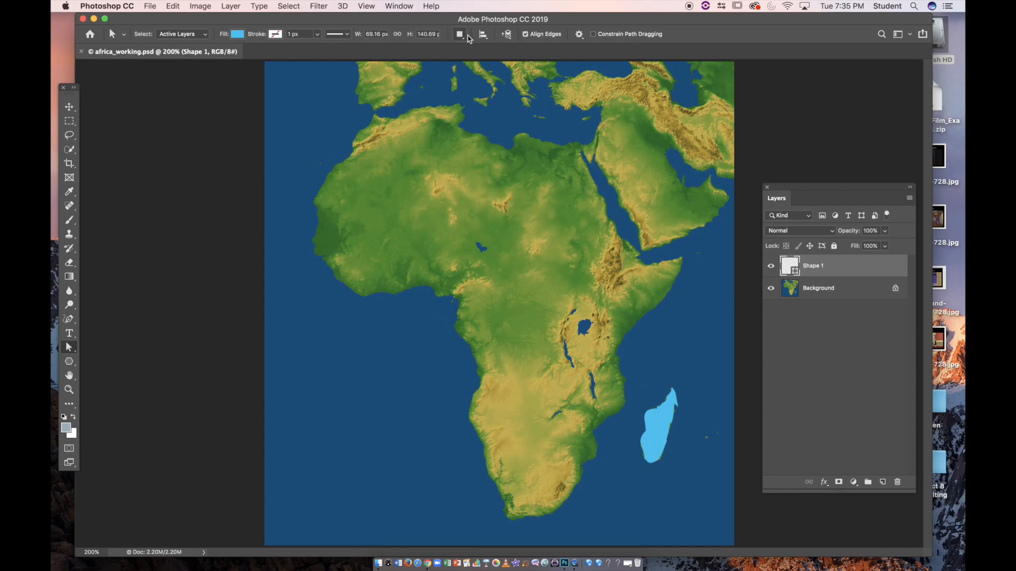
Look over the path combination options, then switch to the Freeform Pen Tool from the Pen flyout
{"action": "left_click", "coordinate": [468, 40]}
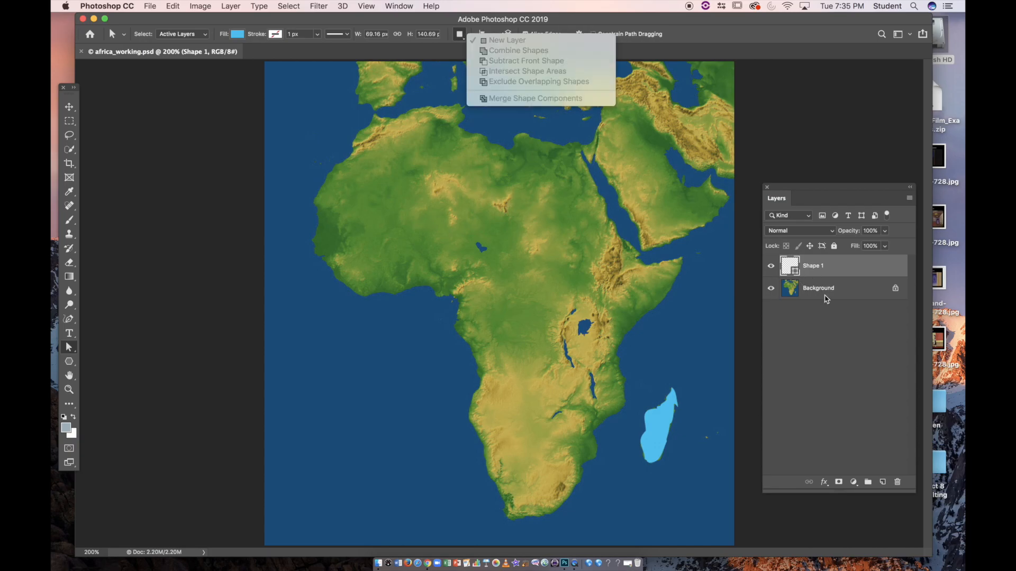
{"action": "left_click", "coordinate": [823, 282]}
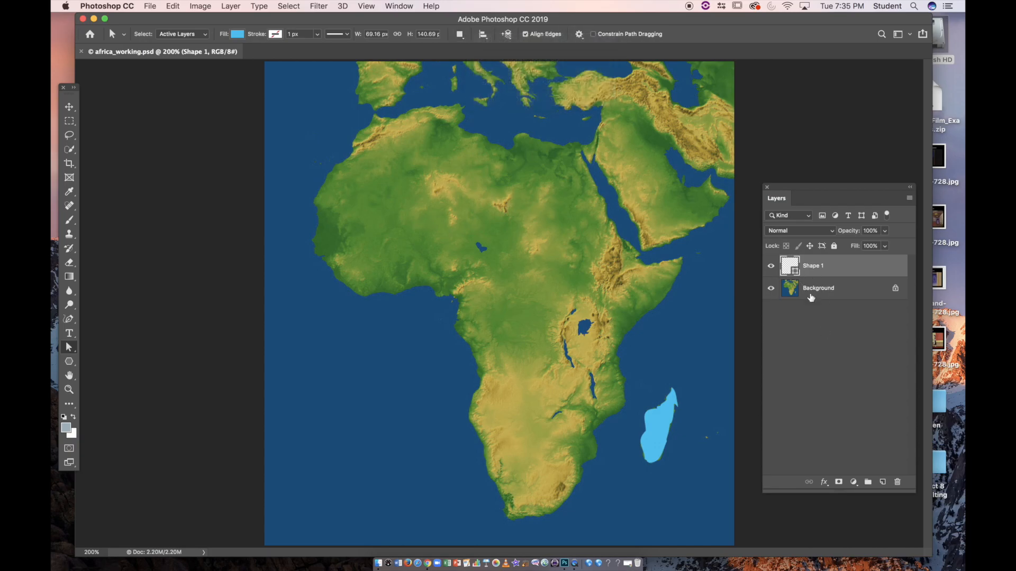
{"action": "left_click", "coordinate": [468, 36]}
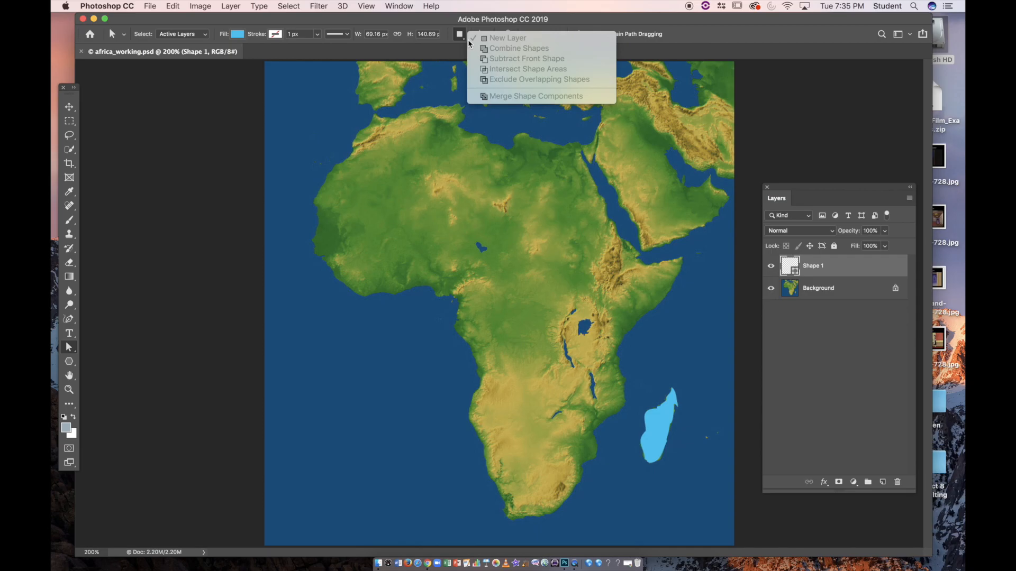
{"action": "left_click", "coordinate": [79, 316]}
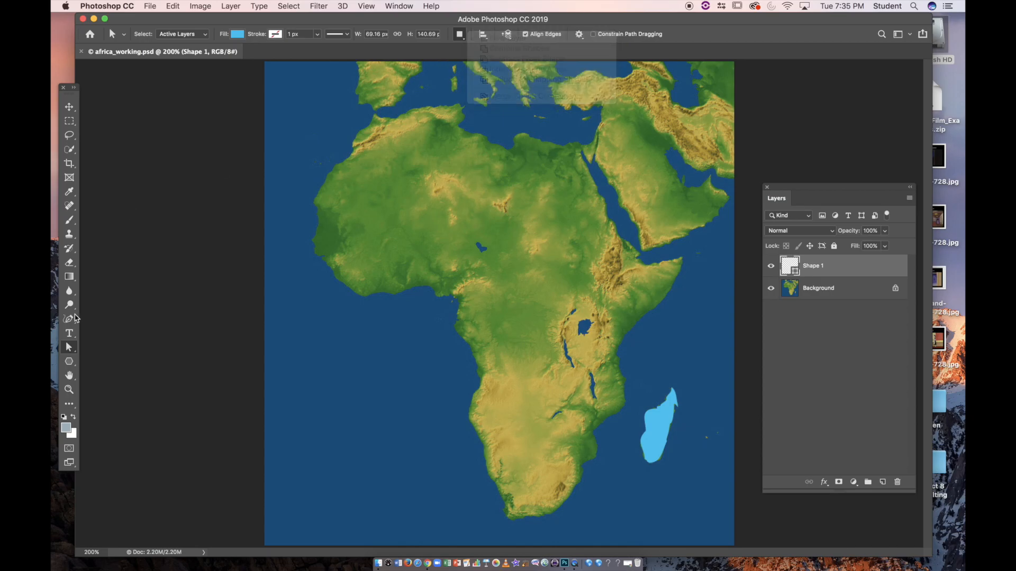
{"action": "left_click", "coordinate": [76, 319]}
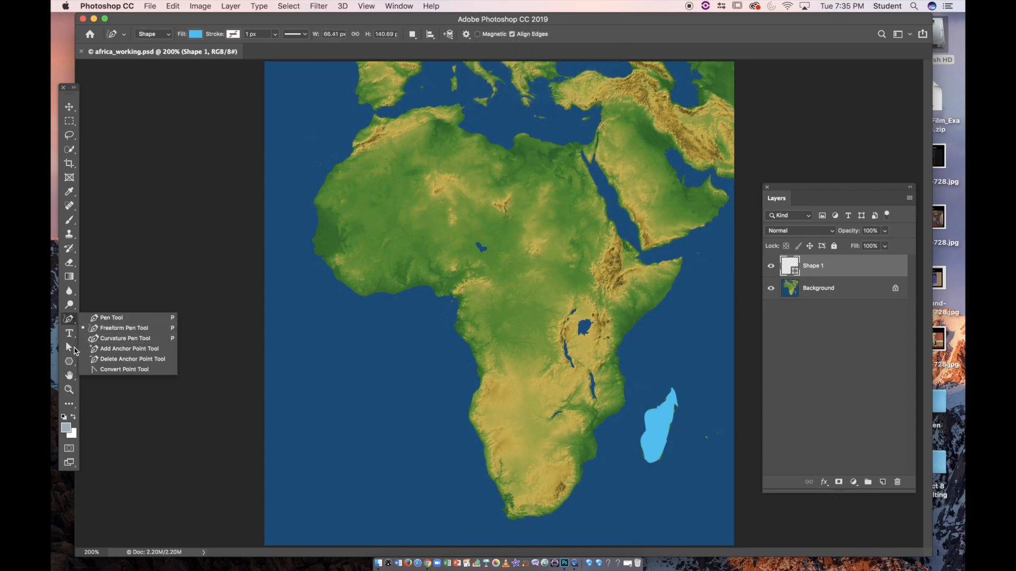
{"action": "left_click", "coordinate": [139, 329]}
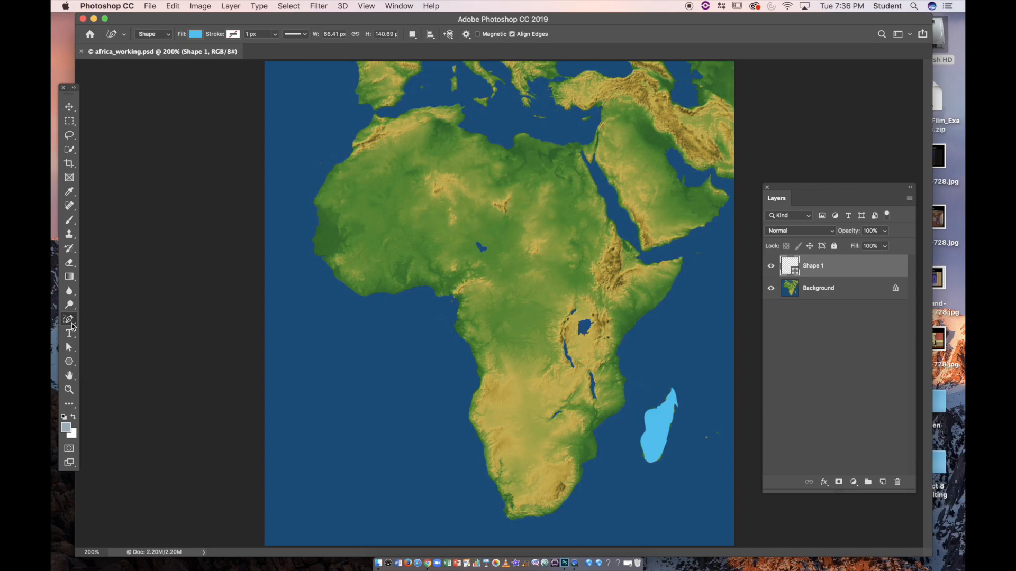
{"action": "left_click", "coordinate": [73, 320]}
{"action": "left_click", "coordinate": [115, 329]}
Set the path operation to Combine Shapes and reselect the Freeform Pen Tool
{"action": "left_click", "coordinate": [413, 34]}
{"action": "left_click", "coordinate": [443, 49]}
{"action": "left_click", "coordinate": [413, 35]}
{"action": "left_click", "coordinate": [425, 47]}
{"action": "left_click", "coordinate": [412, 35]}
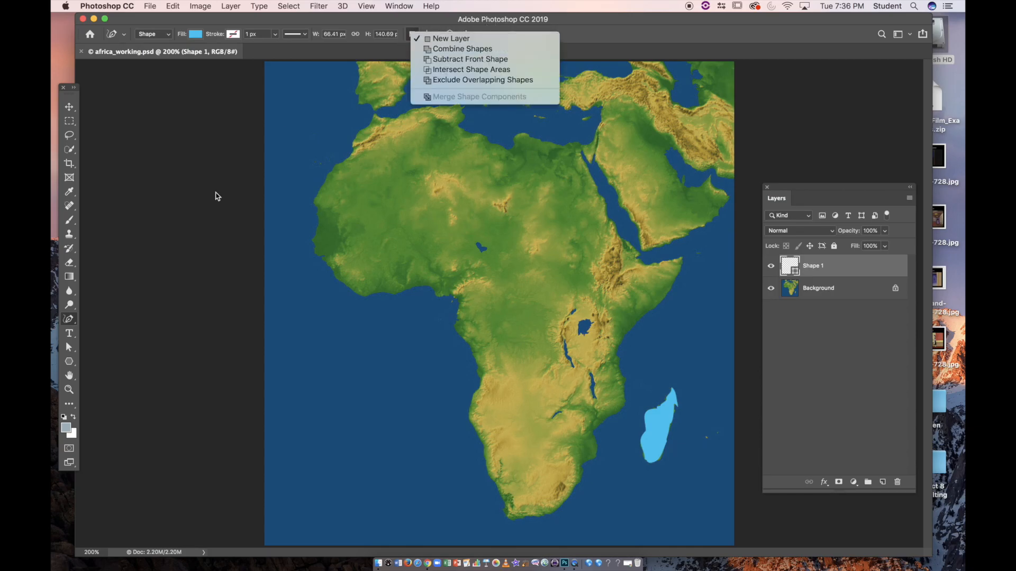
{"action": "left_click", "coordinate": [70, 319]}
{"action": "left_click", "coordinate": [70, 319]}
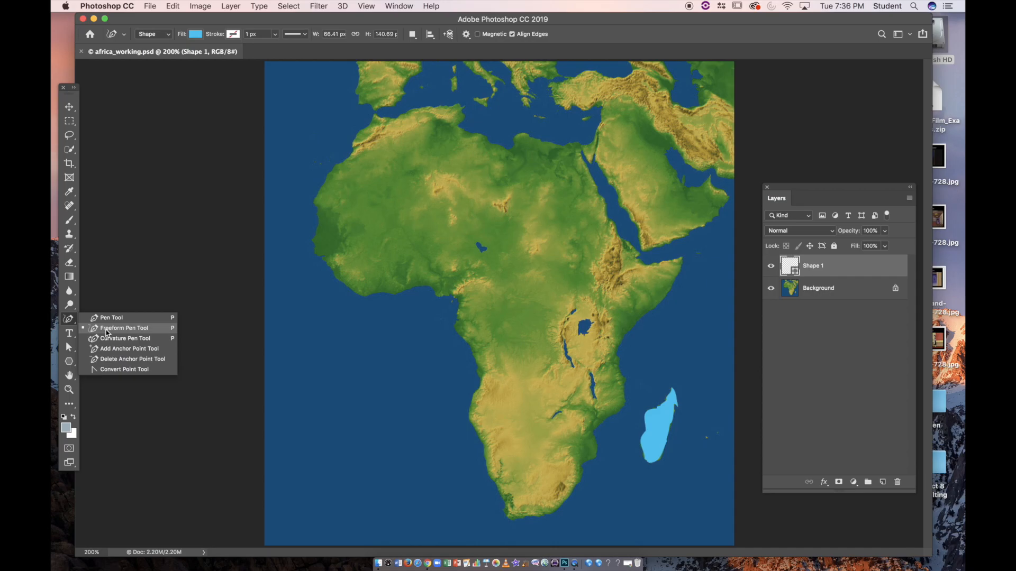
{"action": "left_click", "coordinate": [107, 329]}
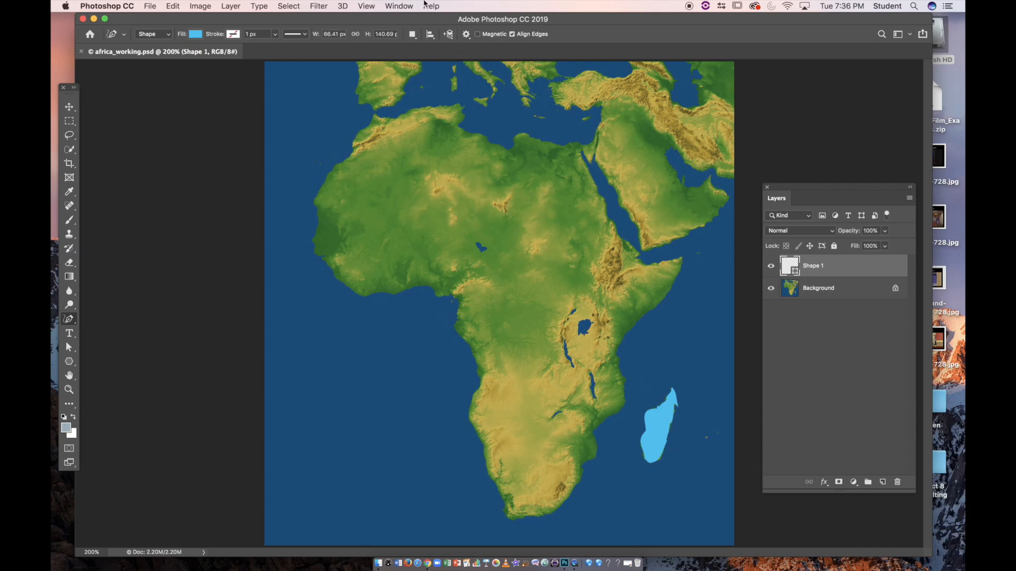
Show the Paths panel for Shape 1 beside the Layers panel, keeping the Combine Shapes operation
{"action": "left_click", "coordinate": [394, 6]}
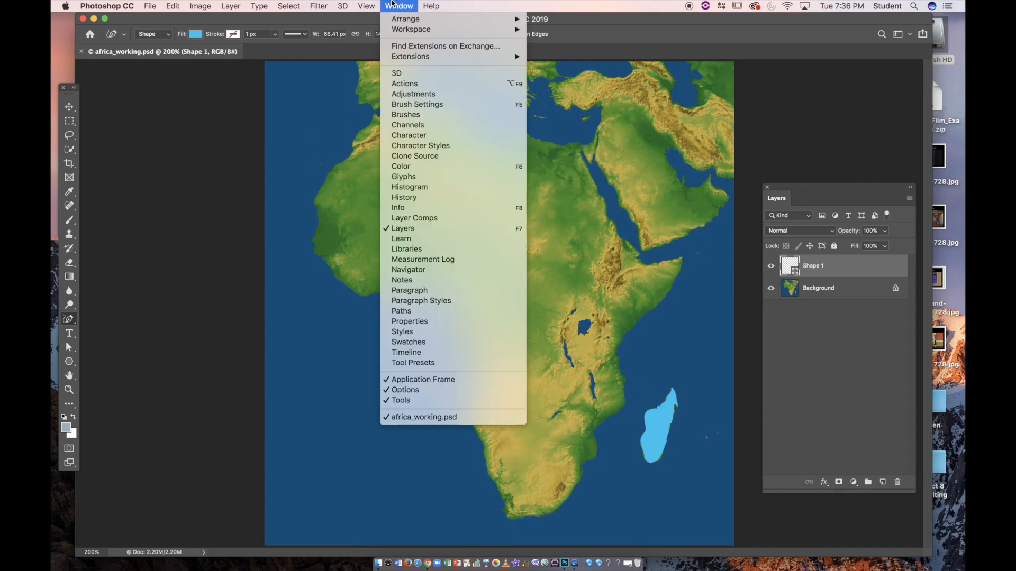
{"action": "left_click", "coordinate": [443, 312]}
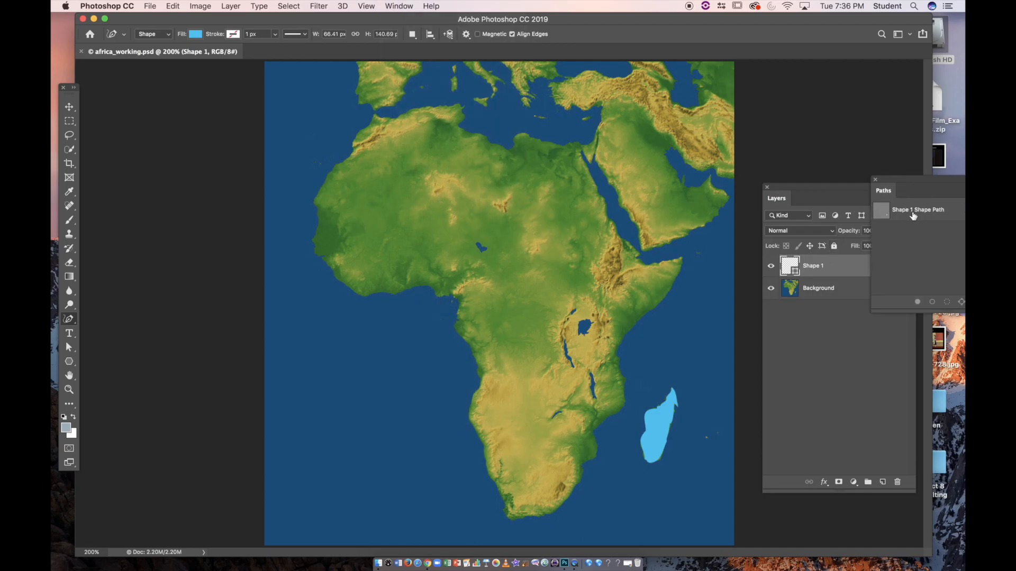
{"action": "left_click_drag", "start_coordinate": [924, 182], "coordinate": [890, 168]}
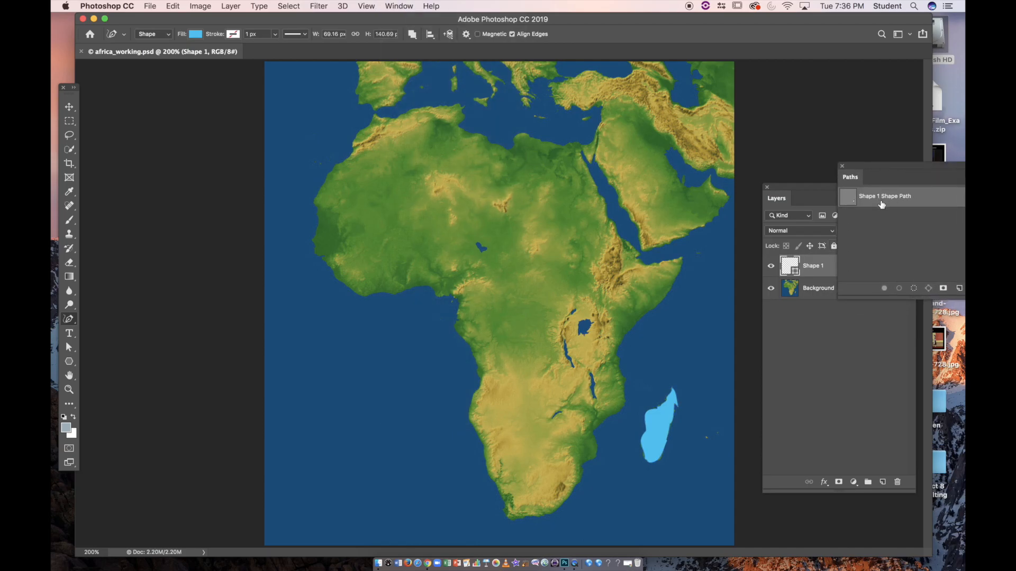
{"action": "left_click", "coordinate": [412, 34]}
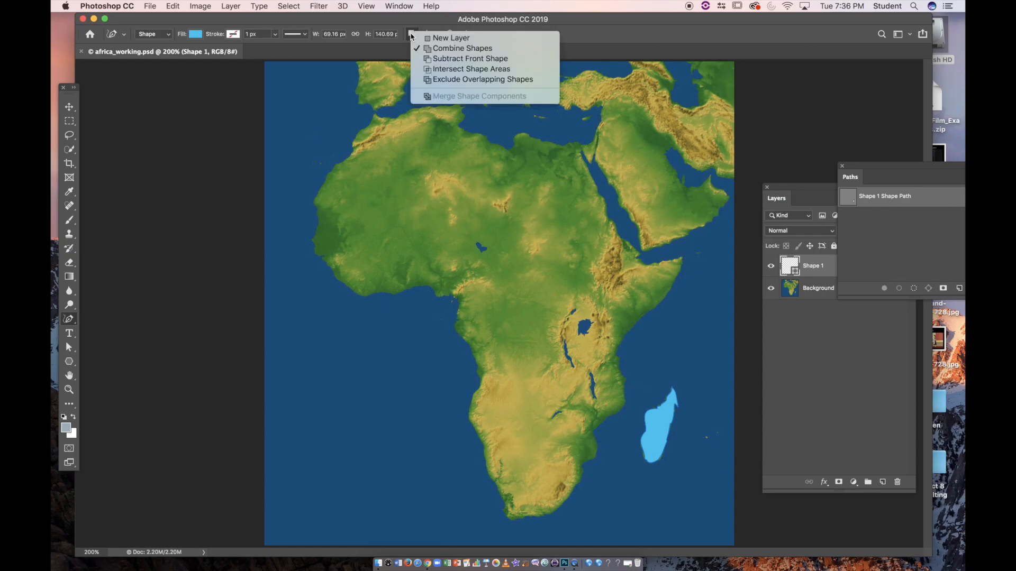
{"action": "left_click", "coordinate": [450, 50]}
Move the Paths panel down out of the way and set path operations to Combine Shapes
{"action": "left_click_drag", "start_coordinate": [884, 166], "coordinate": [714, 282]}
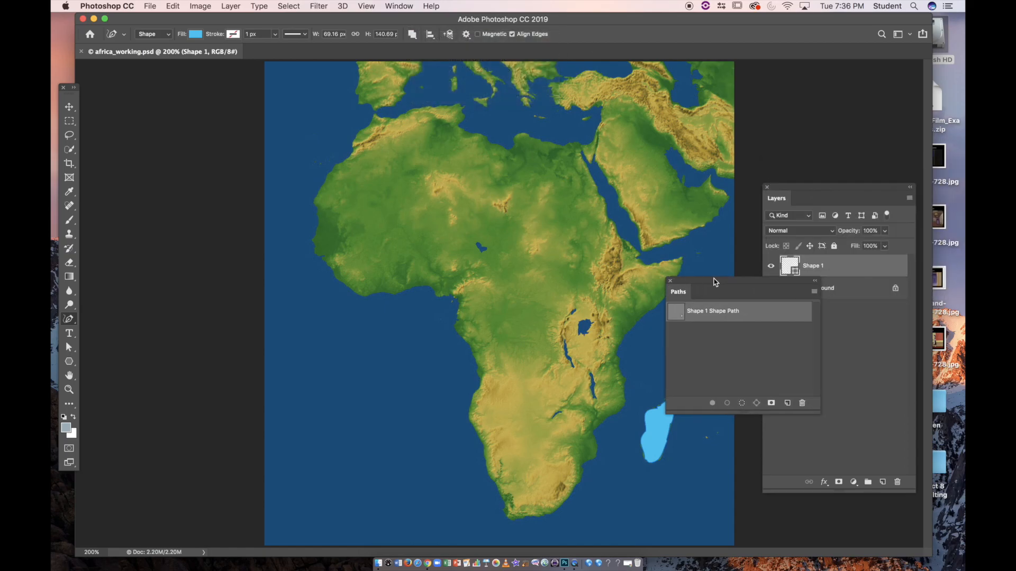
{"action": "left_click", "coordinate": [398, 6]}
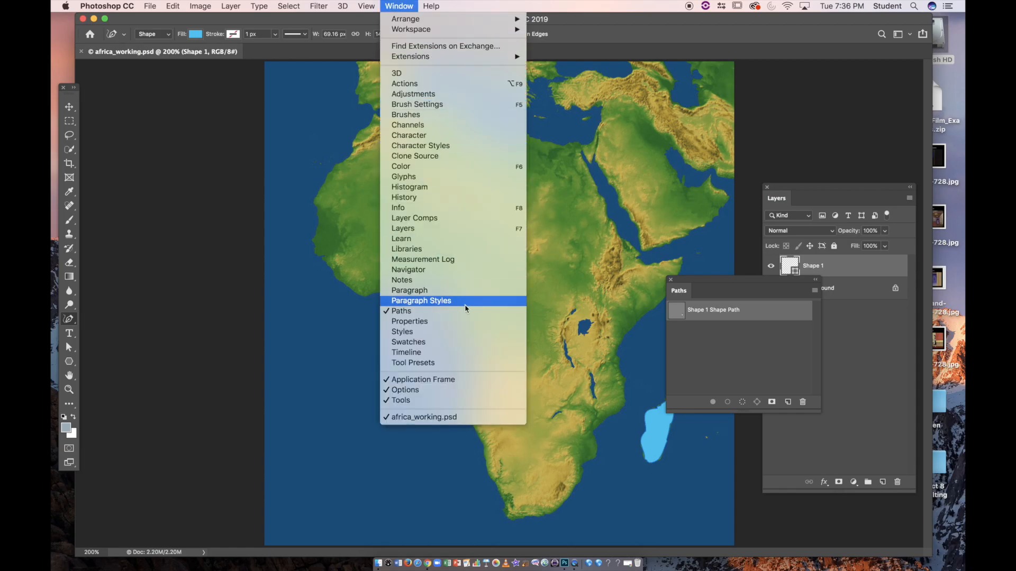
{"action": "left_click", "coordinate": [729, 299]}
{"action": "left_click_drag", "start_coordinate": [729, 289], "coordinate": [788, 368]}
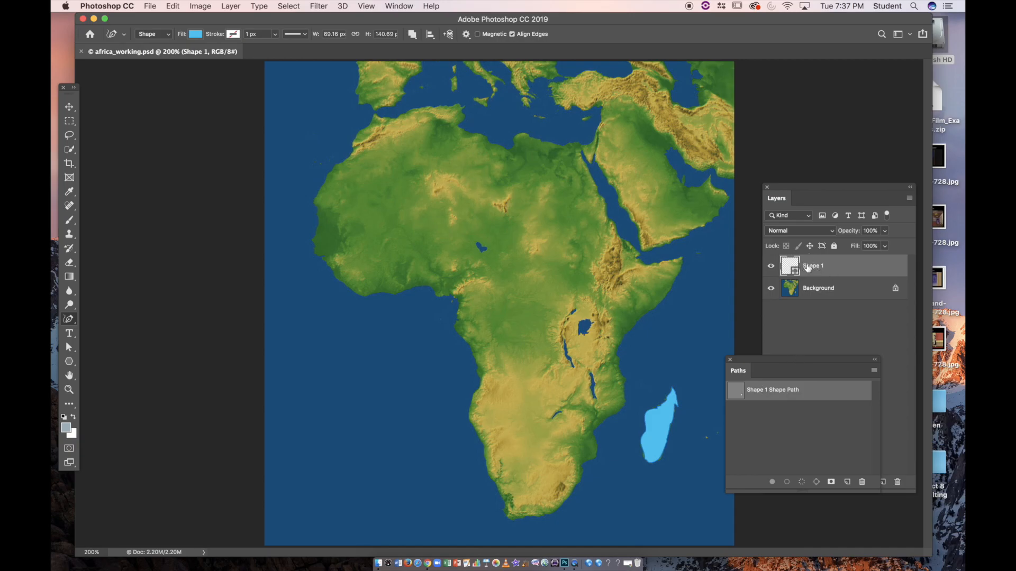
{"action": "left_click_drag", "start_coordinate": [785, 364], "coordinate": [783, 427]}
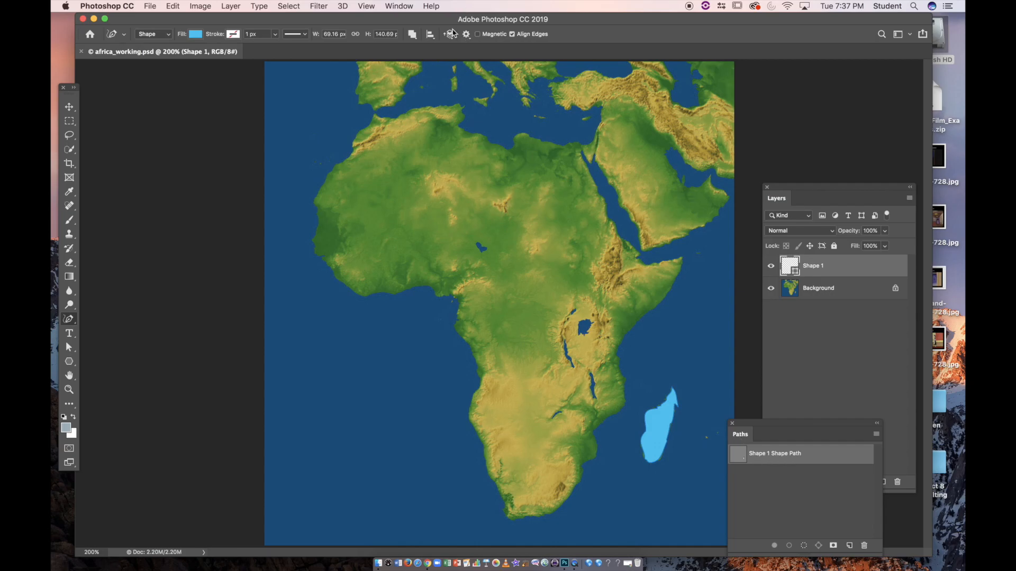
{"action": "left_click", "coordinate": [412, 34]}
{"action": "left_click", "coordinate": [423, 51]}
Enable Magnetic in the Freeform Pen options with Width 40 px, Contrast 20%, Frequency 25
{"action": "left_click", "coordinate": [467, 35]}
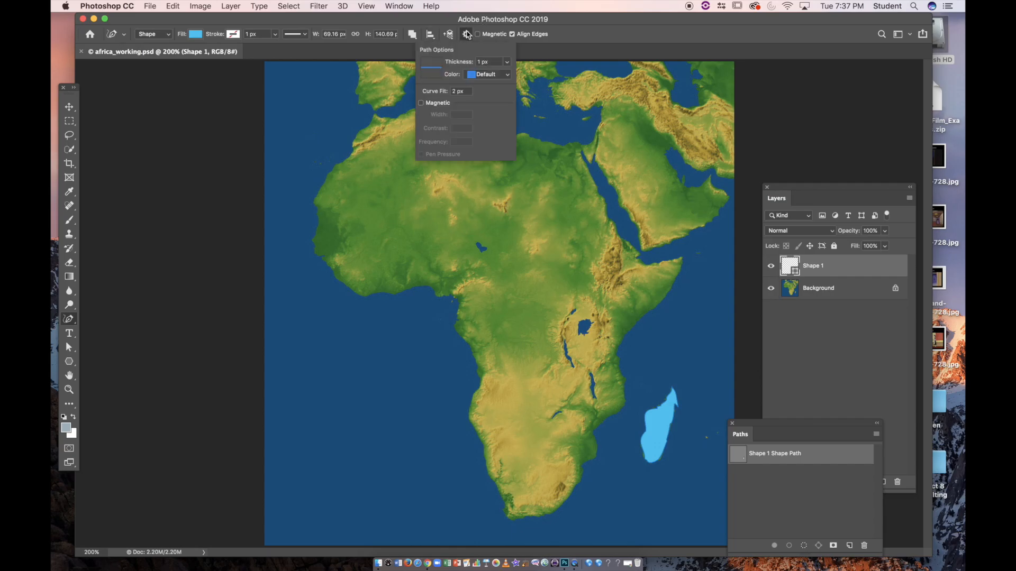
{"action": "left_click", "coordinate": [428, 103]}
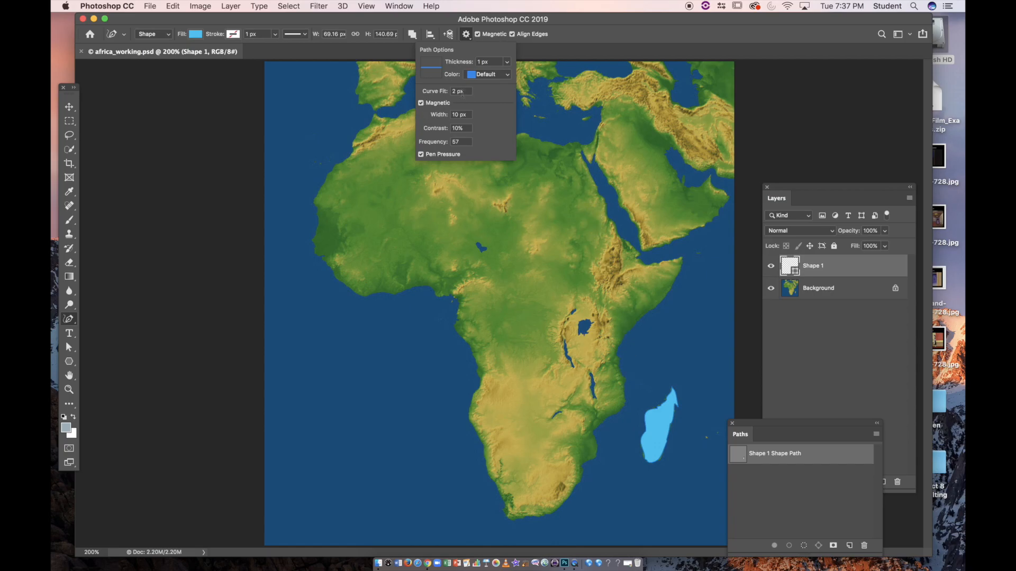
{"action": "left_click", "coordinate": [465, 114]}
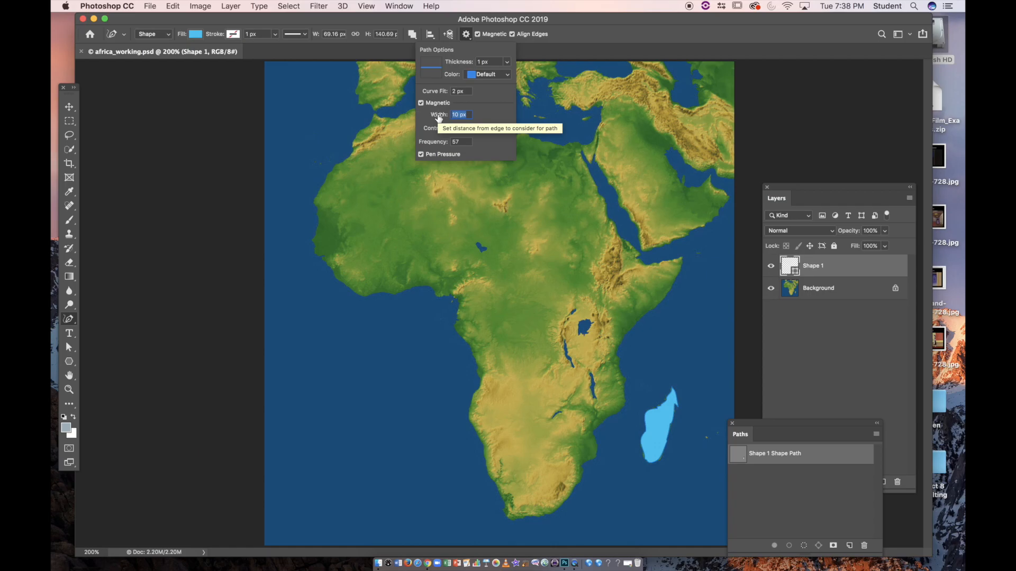
{"action": "type", "text": "40"}
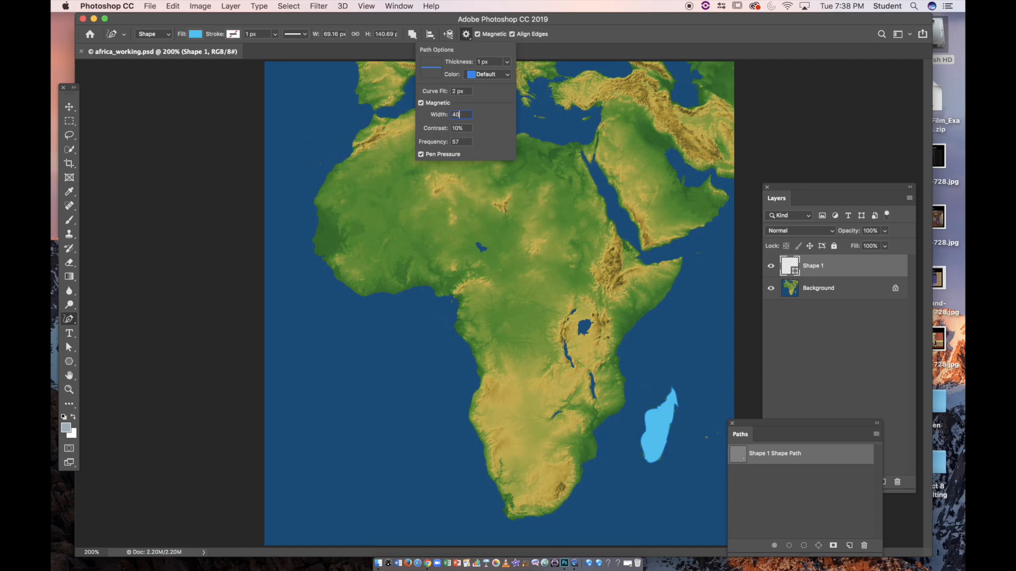
{"action": "key", "text": "Tab"}
{"action": "type", "text": "20"}
{"action": "key", "text": "Tab"}
{"action": "type", "text": "25"}
{"action": "key", "text": "Tab"}
{"action": "left_click", "coordinate": [835, 268]}
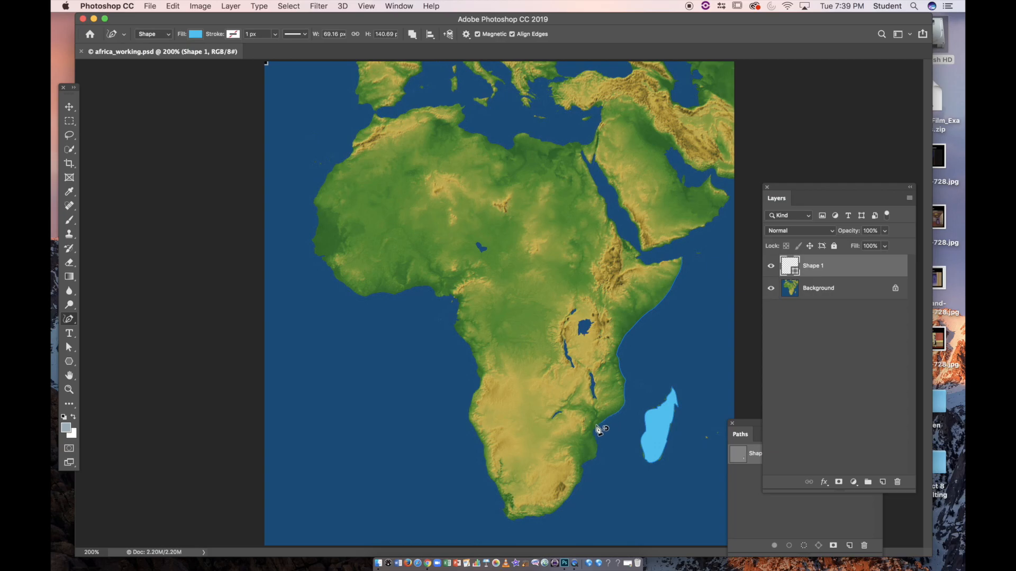
Trace mainland Africa's coastline magnetically and close the outline at its starting point
{"action": "mouse_move", "coordinate": [581, 465]}
{"action": "left_mouse_down"}
{"action": "mouse_move", "coordinate": [546, 512]}
{"action": "mouse_move", "coordinate": [501, 516]}
{"action": "mouse_move", "coordinate": [473, 423]}
{"action": "mouse_move", "coordinate": [483, 372]}
{"action": "mouse_move", "coordinate": [453, 323]}
{"action": "mouse_move", "coordinate": [453, 297]}
{"action": "mouse_move", "coordinate": [426, 287]}
{"action": "mouse_move", "coordinate": [349, 287]}
{"action": "mouse_move", "coordinate": [311, 242]}
{"action": "mouse_move", "coordinate": [316, 196]}
{"action": "mouse_move", "coordinate": [367, 124]}
{"action": "mouse_move", "coordinate": [464, 106]}
{"action": "mouse_move", "coordinate": [467, 136]}
{"action": "mouse_move", "coordinate": [507, 149]}
{"action": "mouse_move", "coordinate": [530, 134]}
{"action": "mouse_move", "coordinate": [582, 150]}
{"action": "mouse_move", "coordinate": [611, 224]}
{"action": "mouse_move", "coordinate": [642, 259]}
{"action": "mouse_move", "coordinate": [682, 263]}
{"action": "left_mouse_up"}
{"action": "left_click", "coordinate": [682, 263]}
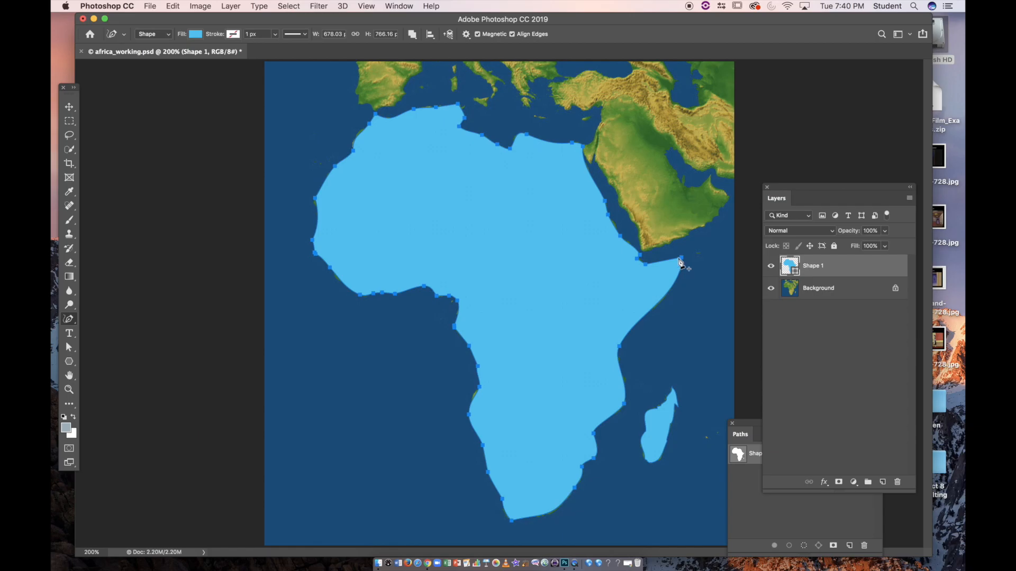
Save africa_working and switch briefly to QuickTime Player
{"action": "left_click", "coordinate": [150, 6]}
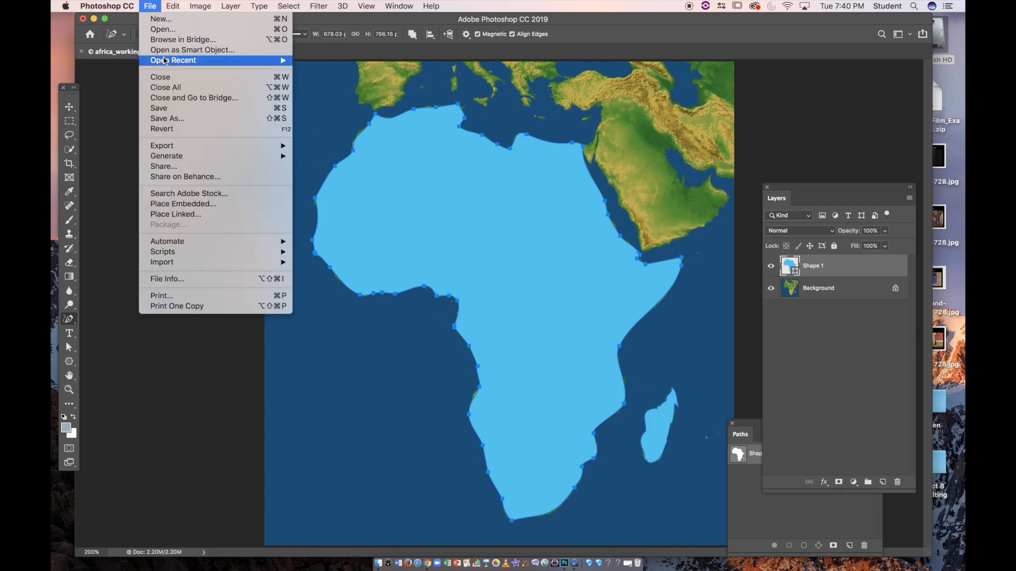
{"action": "left_click", "coordinate": [162, 108]}
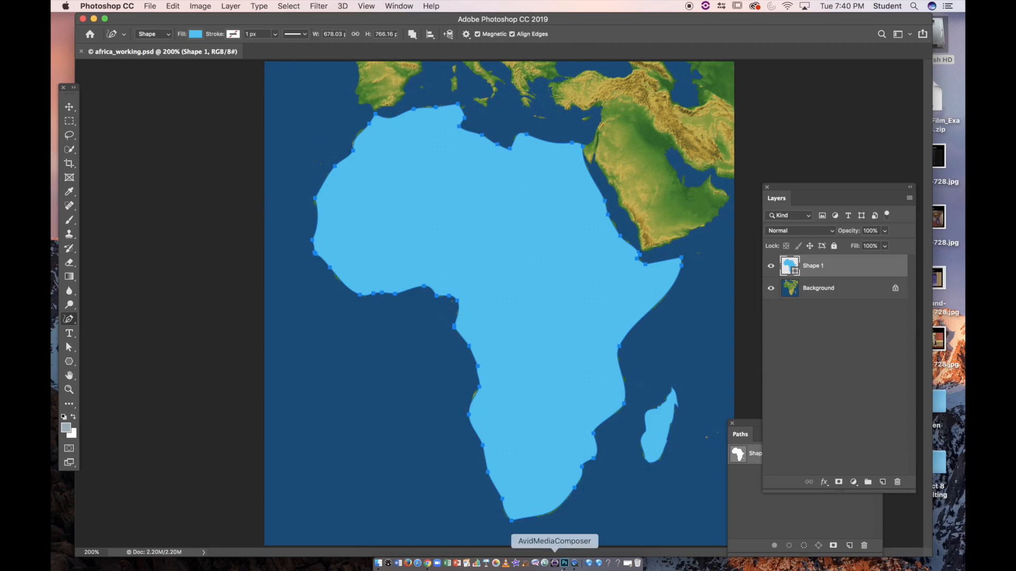
{"action": "left_click", "coordinate": [574, 564]}
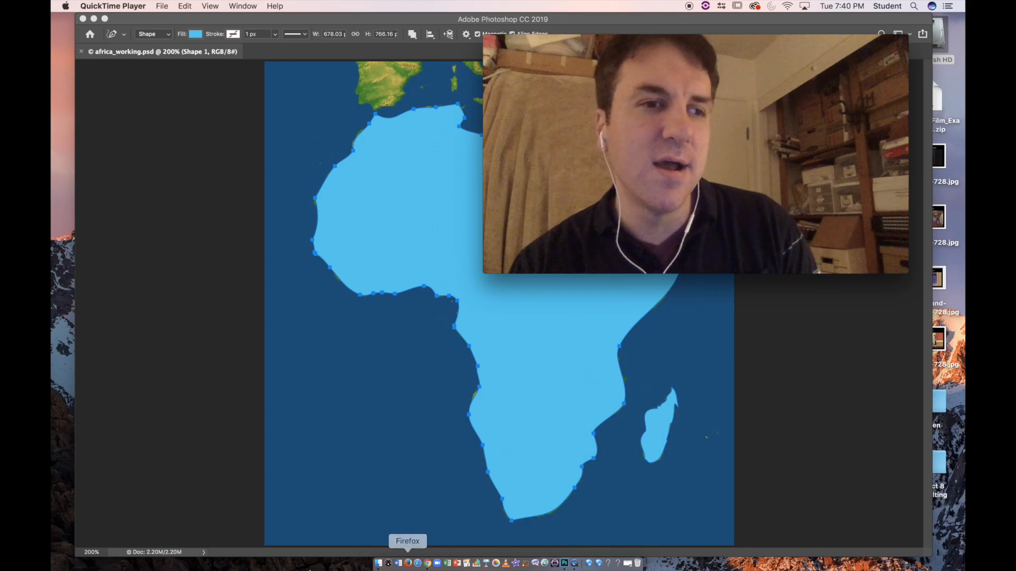
Back in Photoshop, set Path Operations to New Layer so the next shape gets its own layer
{"action": "left_click", "coordinate": [215, 369]}
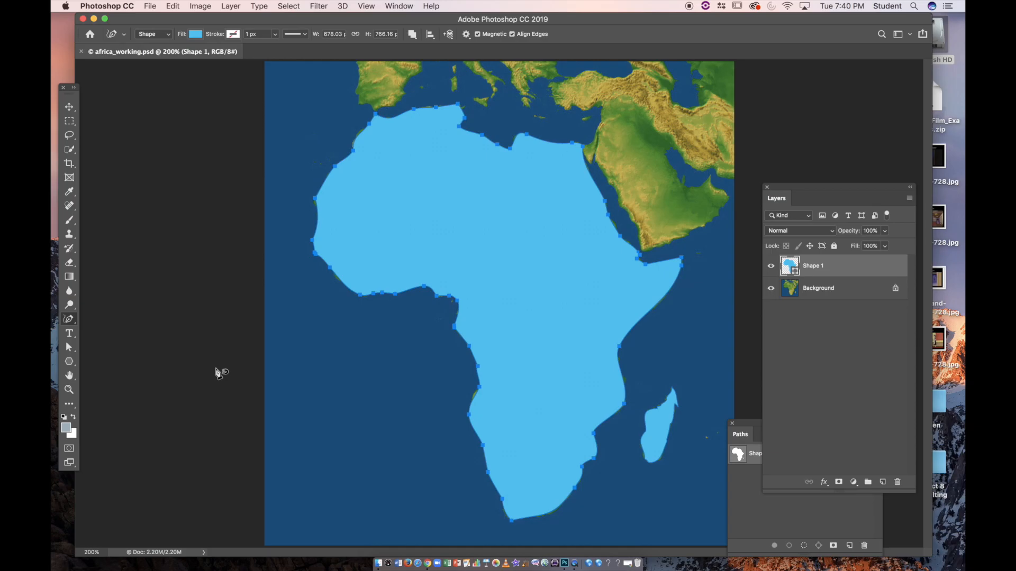
{"action": "left_click", "coordinate": [413, 34]}
{"action": "left_click", "coordinate": [428, 38]}
Zoom to 600% then 1600% on Italy and start a Magnetic Pen outline along its southern coast
{"action": "key", "text": "super+equal"}
{"action": "key", "text": "super+equal"}
{"action": "key", "text": "super+equal"}
{"action": "key", "text": "super+equal"}
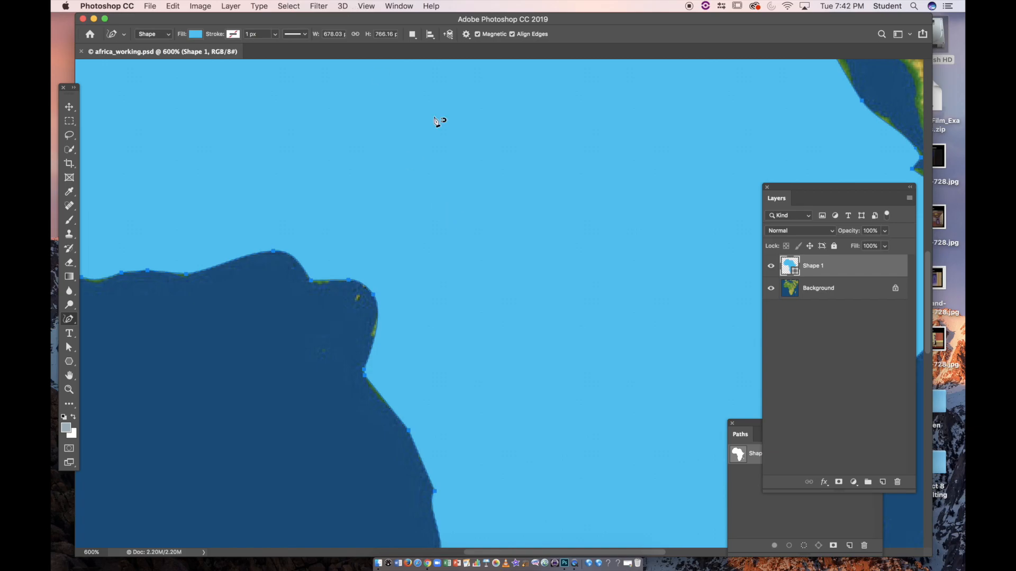
{"action": "scroll", "coordinate": [434, 121], "scroll_direction": "up", "scroll_amount": 10}
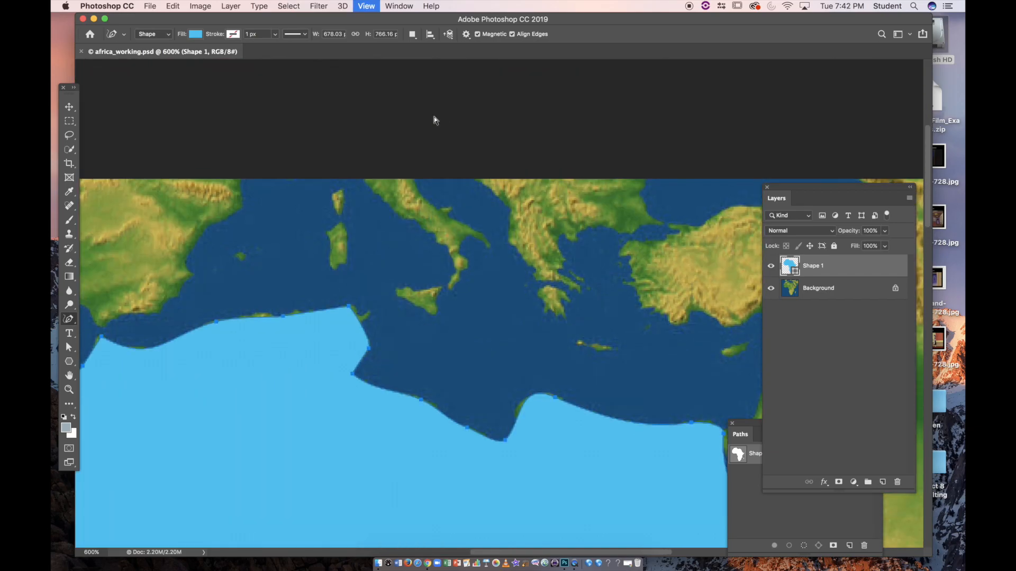
{"action": "key", "text": "super+equal"}
{"action": "key", "text": "super+equal"}
{"action": "key", "text": "super+equal"}
{"action": "key", "text": "super+equal"}
{"action": "scroll", "coordinate": [435, 121], "scroll_direction": "up", "scroll_amount": 2}
{"action": "scroll", "coordinate": [435, 121], "scroll_direction": "left", "scroll_amount": 2}
{"action": "left_click", "coordinate": [207, 112]}
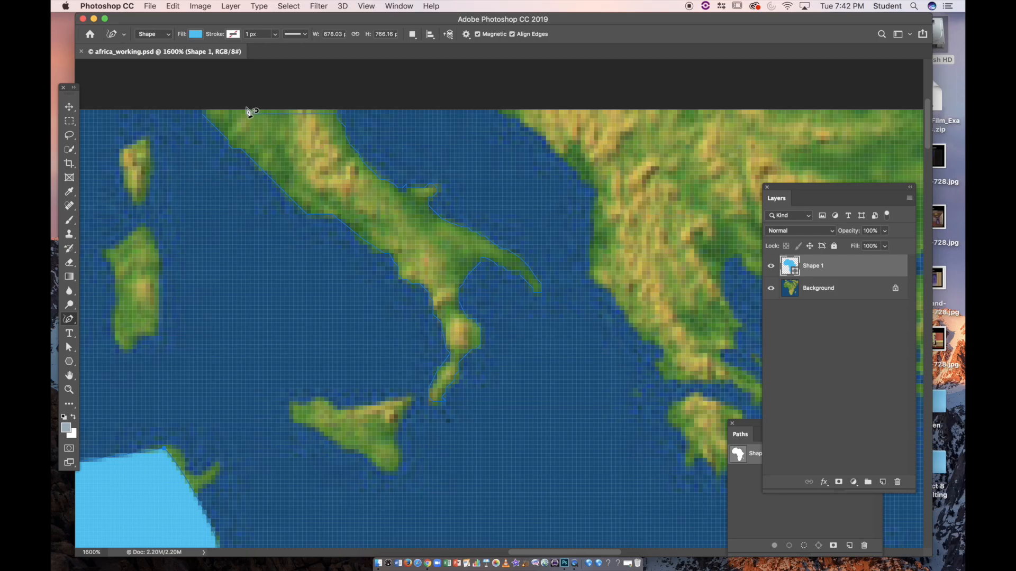
Close the Italy outline into the light-blue Shape 2 layer and tweak its segment and position with Path Selection
{"action": "left_click", "coordinate": [204, 116]}
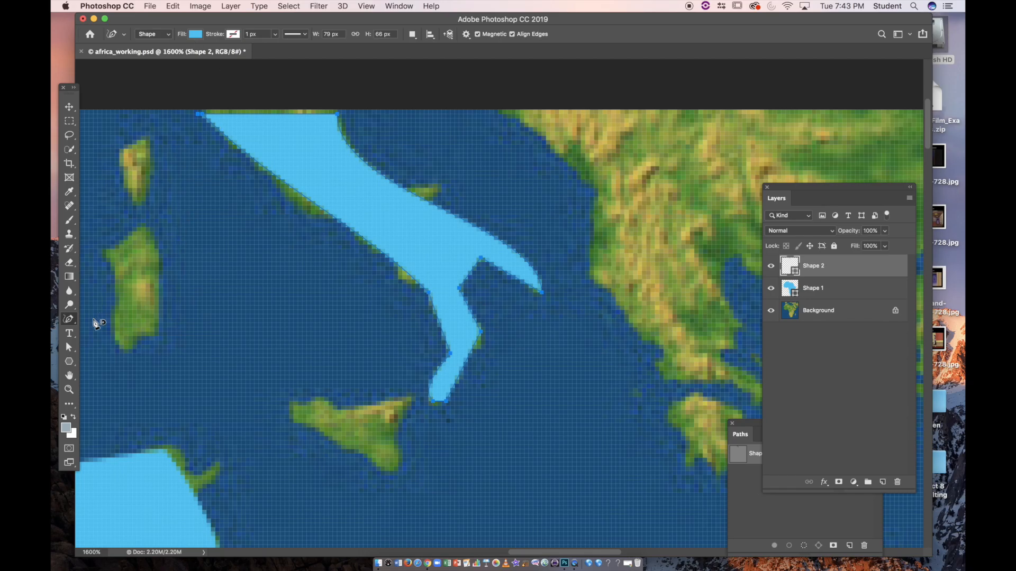
{"action": "left_click_drag", "start_coordinate": [69, 347], "coordinate": [109, 355]}
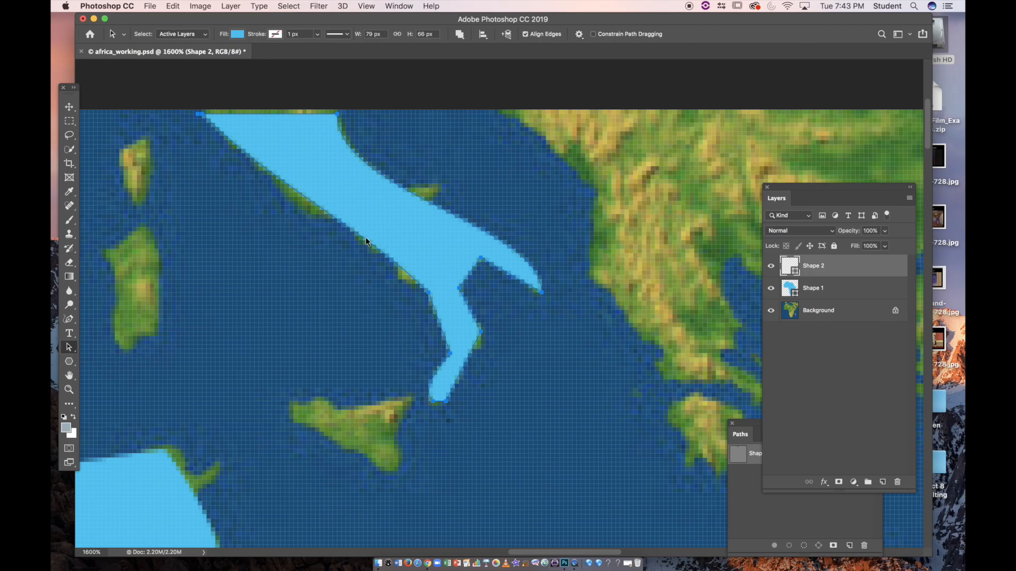
{"action": "mouse_move", "coordinate": [413, 192]}
{"action": "left_mouse_down"}
{"action": "mouse_move", "coordinate": [427, 173]}
{"action": "mouse_move", "coordinate": [416, 201]}
{"action": "left_mouse_up"}
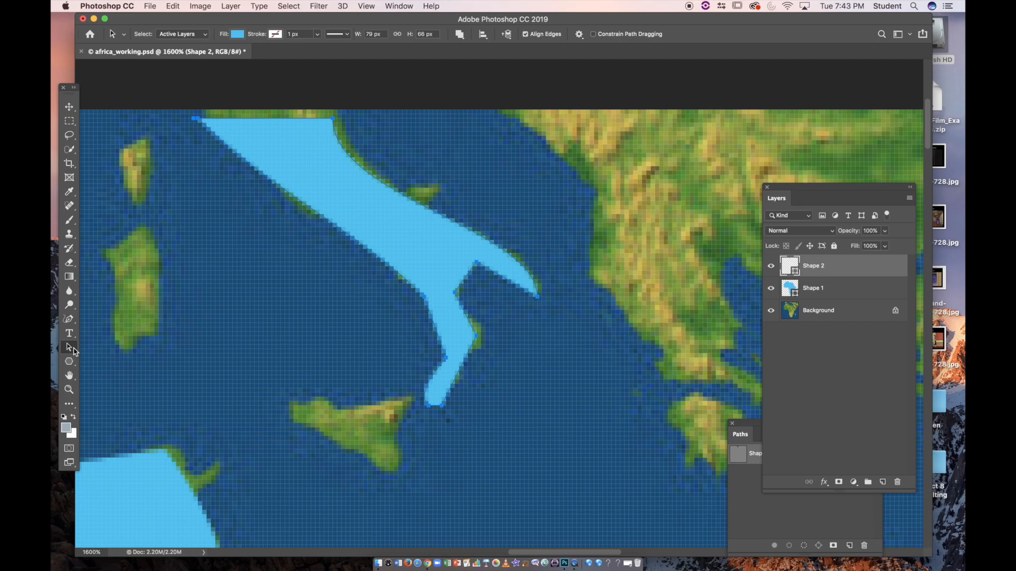
{"action": "key", "text": "super+z"}
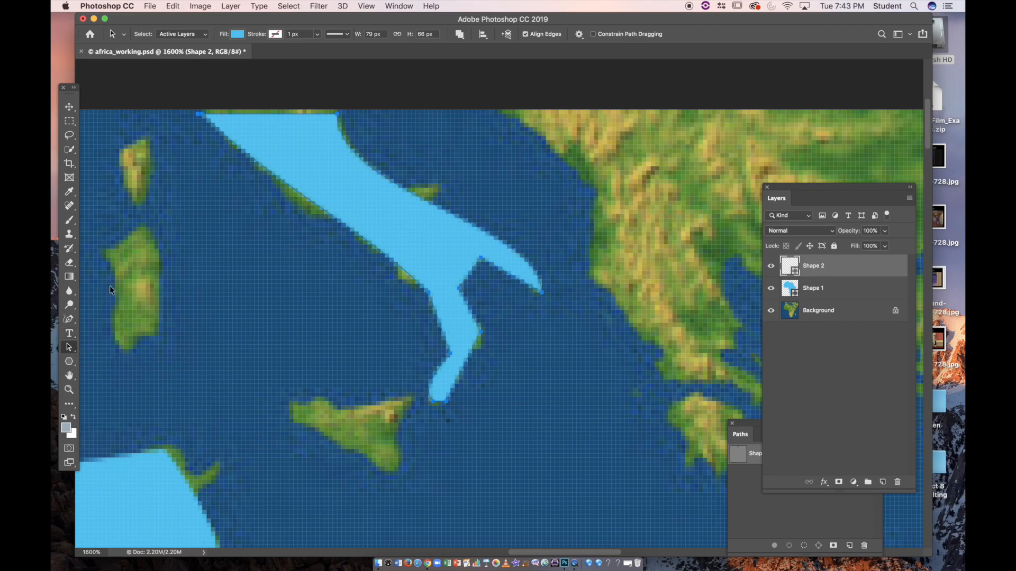
With Direct Selection, raise Italy's top anchors to the map border and curve the top edge upward
{"action": "right_click", "coordinate": [74, 352]}
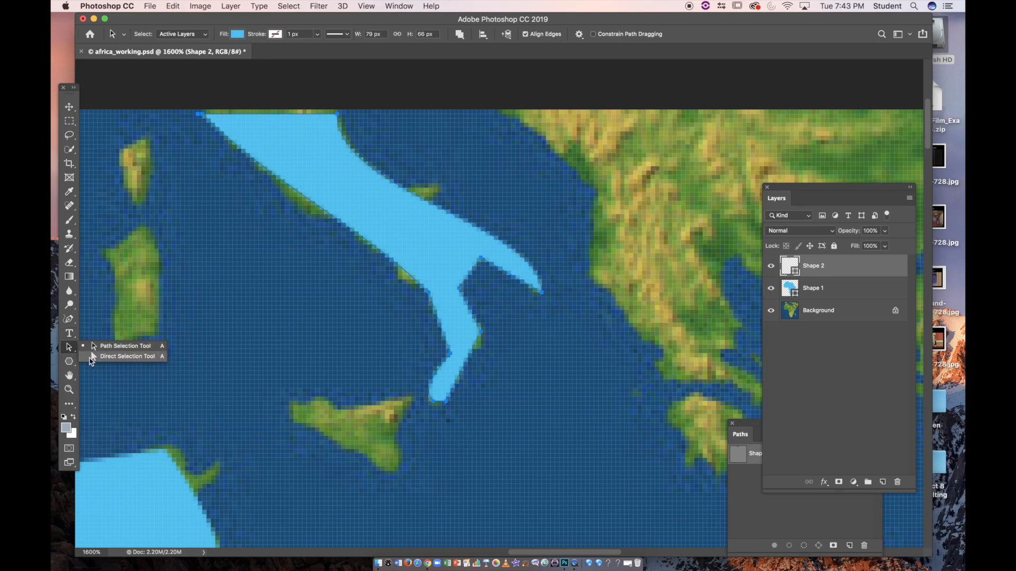
{"action": "left_click", "coordinate": [104, 345]}
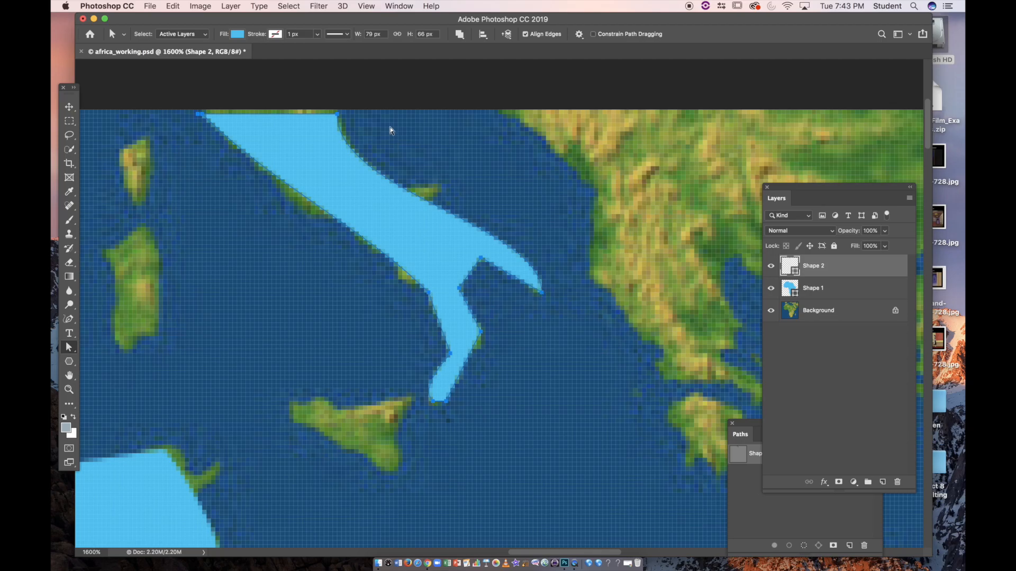
{"action": "left_click", "coordinate": [337, 115]}
{"action": "left_click_drag", "start_coordinate": [338, 115], "coordinate": [337, 110]}
{"action": "left_click_drag", "start_coordinate": [200, 114], "coordinate": [195, 105]}
{"action": "left_click_drag", "start_coordinate": [290, 110], "coordinate": [293, 103]}
{"action": "left_click", "coordinate": [319, 93]}
{"action": "left_click", "coordinate": [70, 321]}
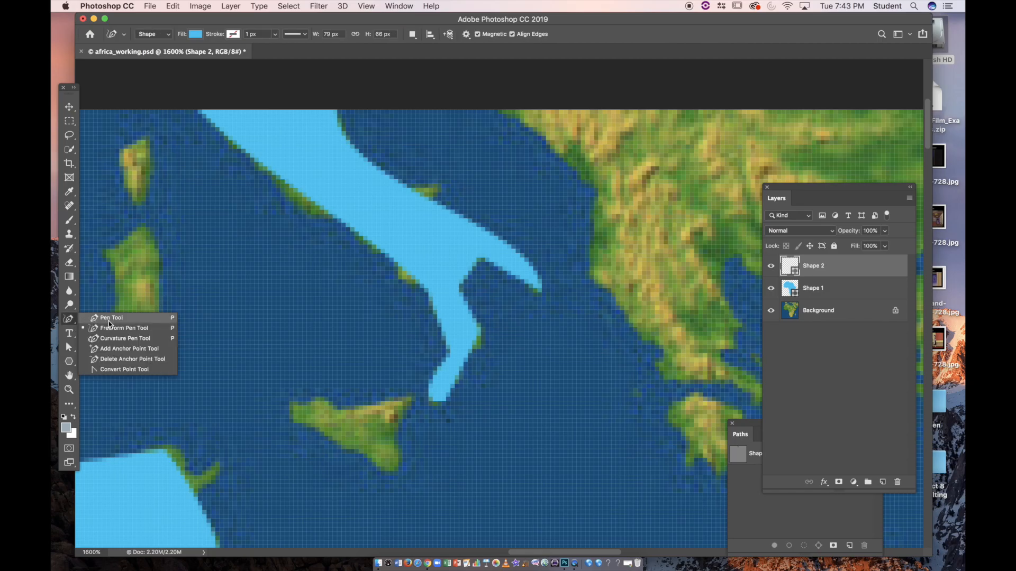
Add curved anchor points along Italy's western coast and pull them onto the shoreline
{"action": "left_click", "coordinate": [141, 349]}
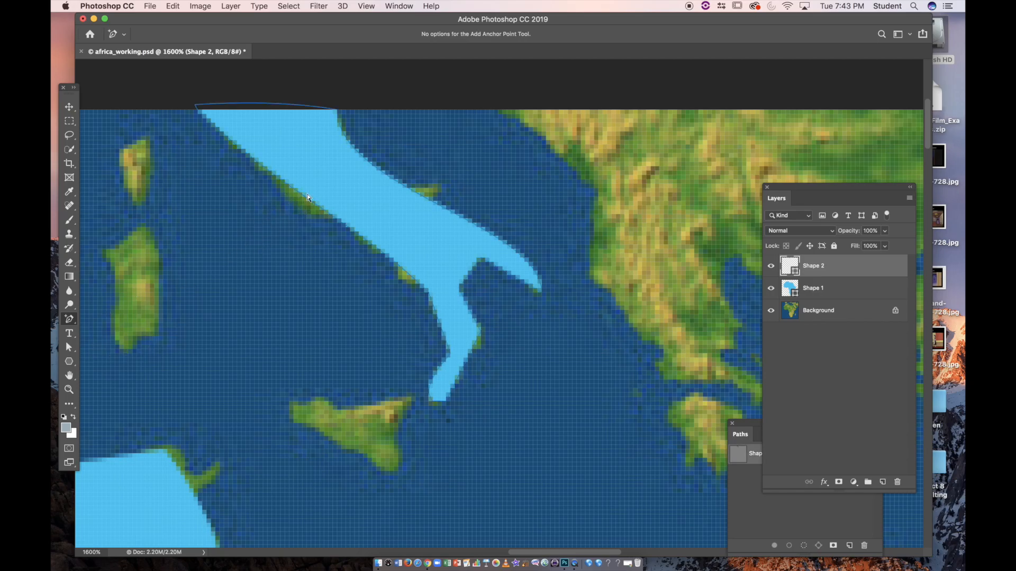
{"action": "left_click_drag", "start_coordinate": [309, 203], "coordinate": [301, 209]}
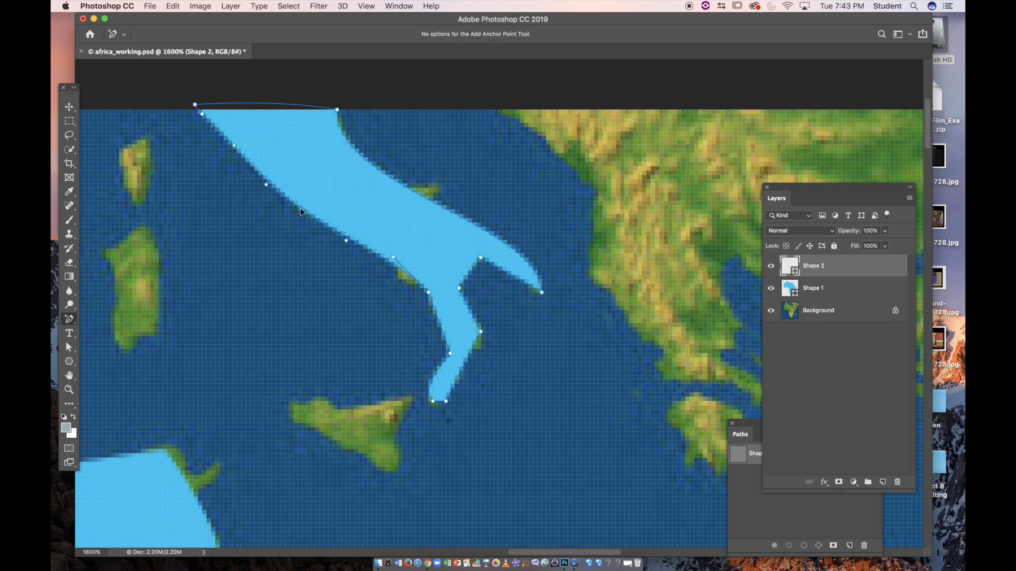
{"action": "left_click", "coordinate": [275, 189]}
{"action": "left_click_drag", "start_coordinate": [273, 184], "coordinate": [277, 179]}
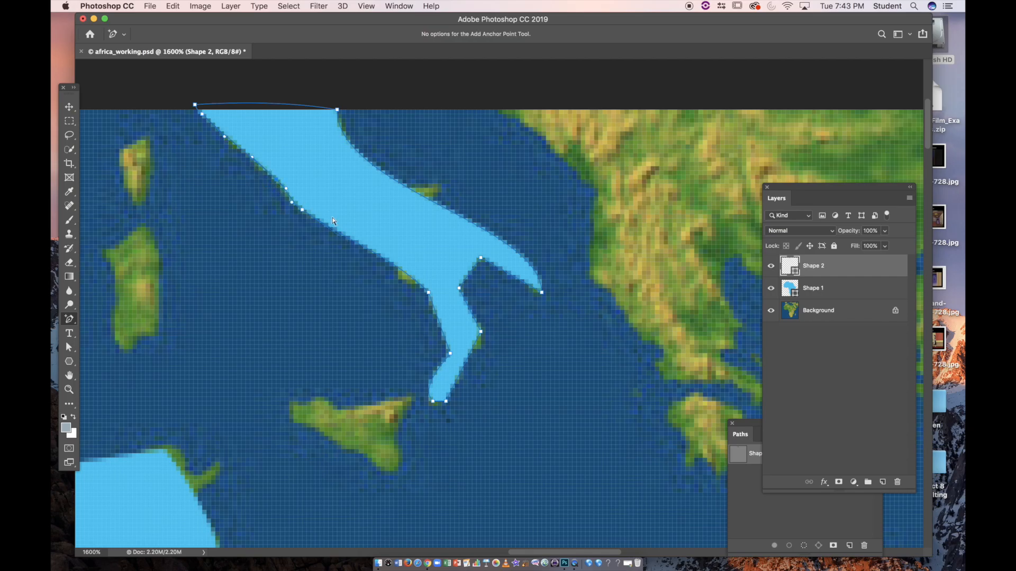
{"action": "left_click", "coordinate": [338, 223]}
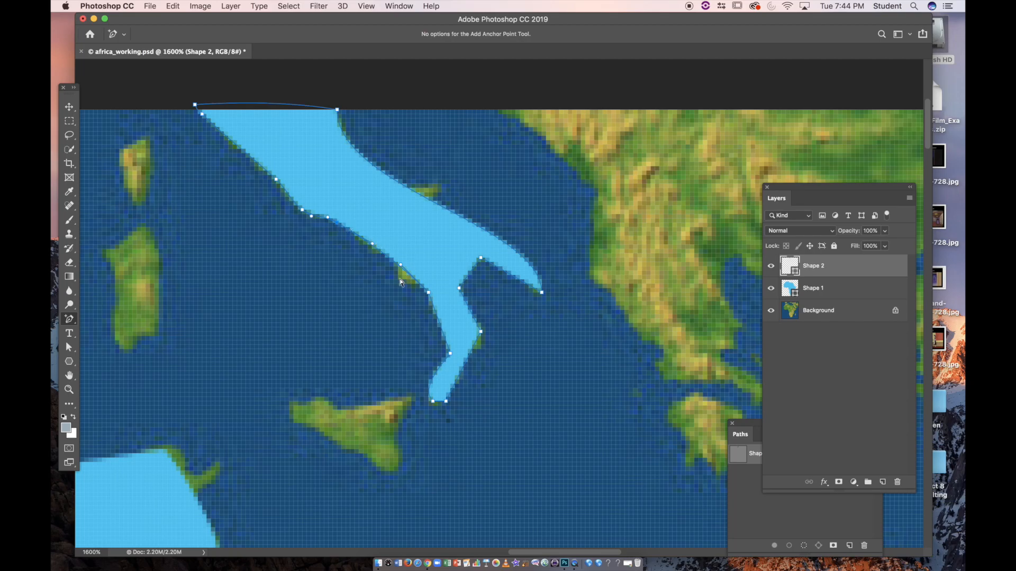
{"action": "left_click", "coordinate": [409, 273]}
{"action": "left_click_drag", "start_coordinate": [409, 273], "coordinate": [395, 272]}
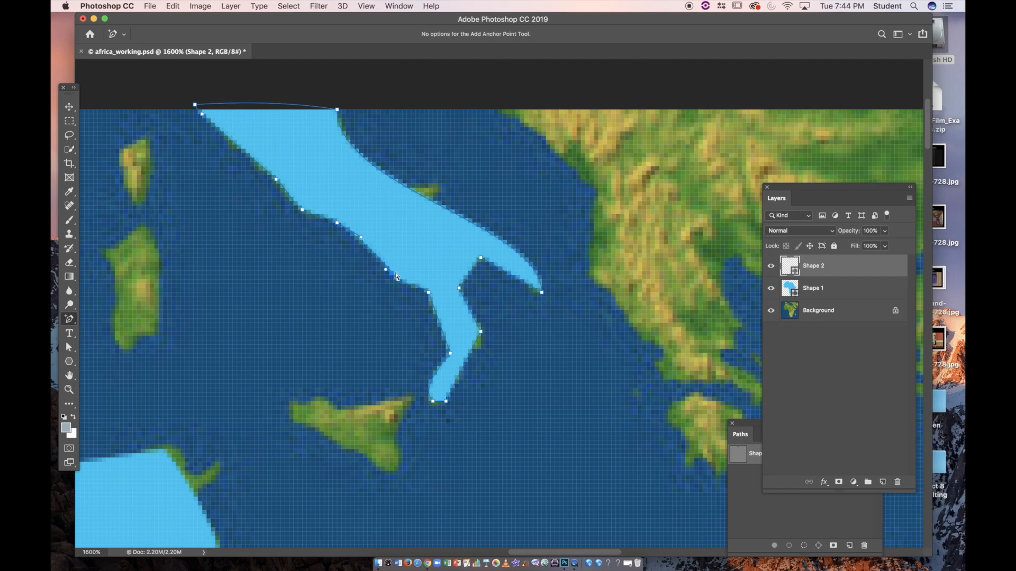
{"action": "left_click_drag", "start_coordinate": [395, 273], "coordinate": [390, 270]}
Add two more anchors so the outline follows the shoreline pixels
{"action": "scroll", "coordinate": [390, 271], "scroll_direction": "up", "scroll_amount": 5}
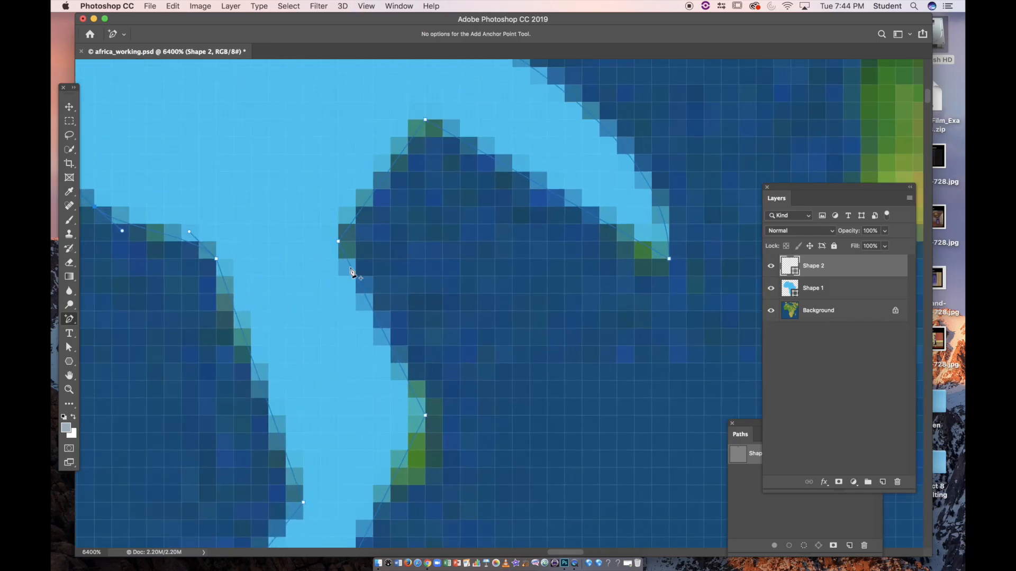
{"action": "scroll", "coordinate": [333, 269], "scroll_direction": "up", "scroll_amount": 5}
{"action": "scroll", "coordinate": [333, 268], "scroll_direction": "left", "scroll_amount": 4}
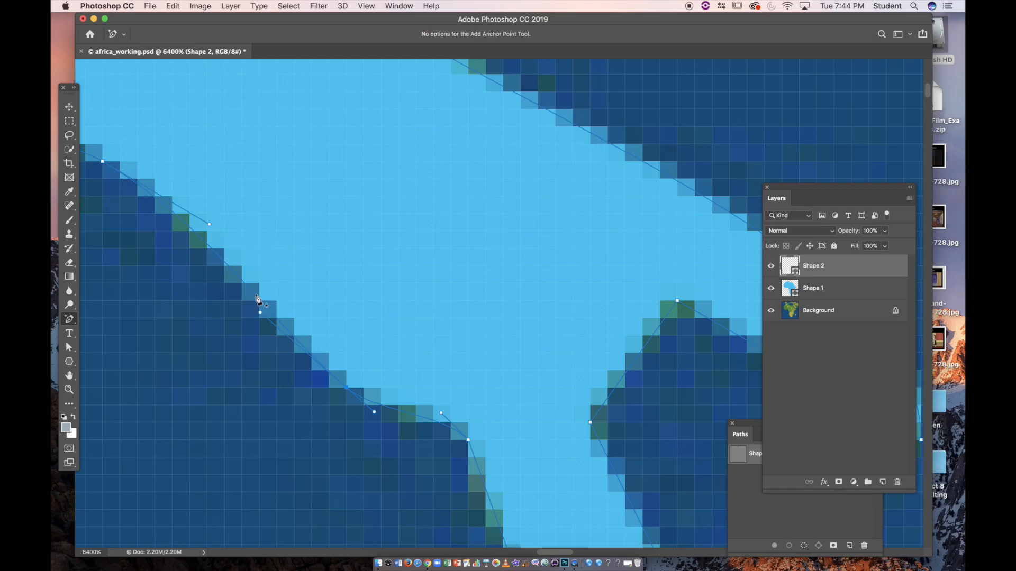
{"action": "left_click_drag", "start_coordinate": [255, 299], "coordinate": [273, 287]}
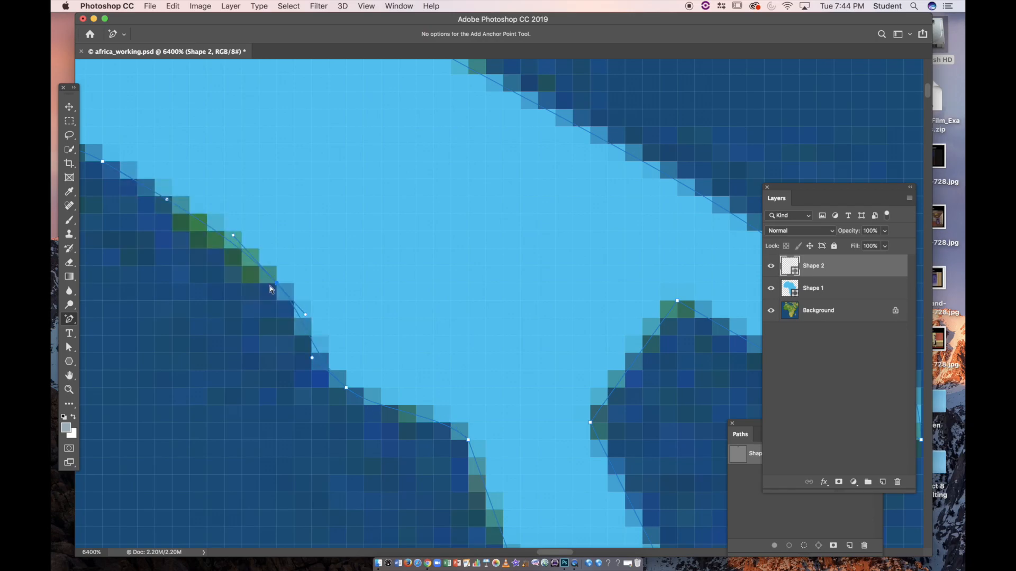
{"action": "left_click_drag", "start_coordinate": [390, 408], "coordinate": [421, 389]}
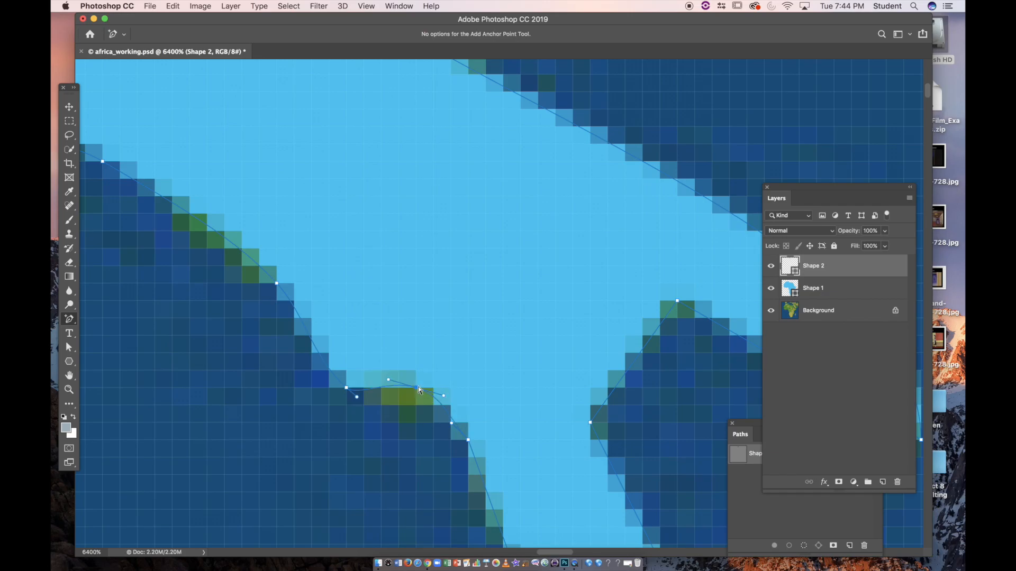
Zoom back to 1600% and add curved anchors on Italy's eastern edge near the small islet
{"action": "key", "text": "super+minus"}
{"action": "key", "text": "super+minus"}
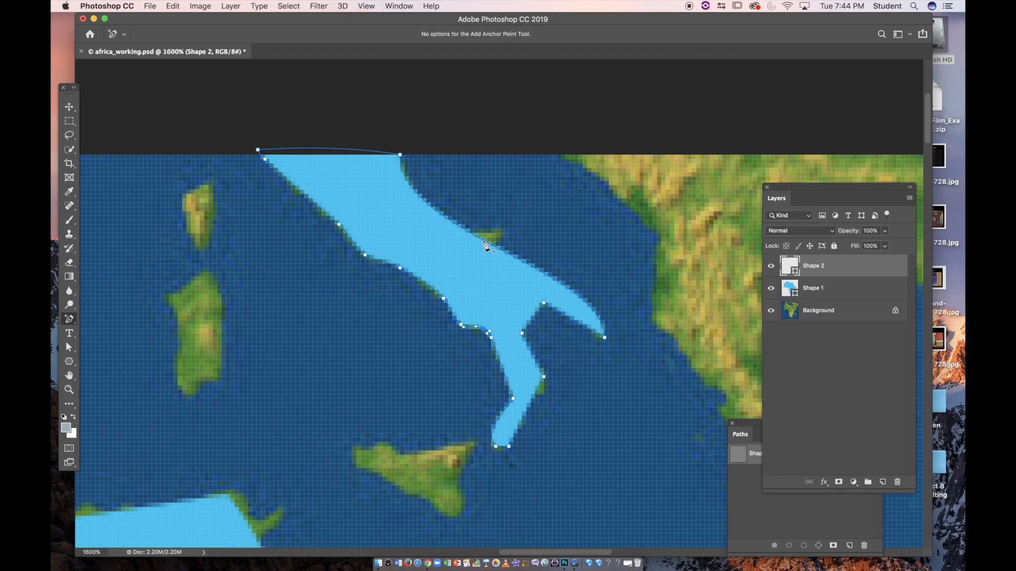
{"action": "left_click", "coordinate": [485, 245]}
{"action": "left_click", "coordinate": [474, 236]}
{"action": "left_click_drag", "start_coordinate": [486, 242], "coordinate": [482, 239]}
Reshape the Gargano spur by dragging its anchors around the islet, then zoom out and deselect
{"action": "left_click", "coordinate": [69, 347]}
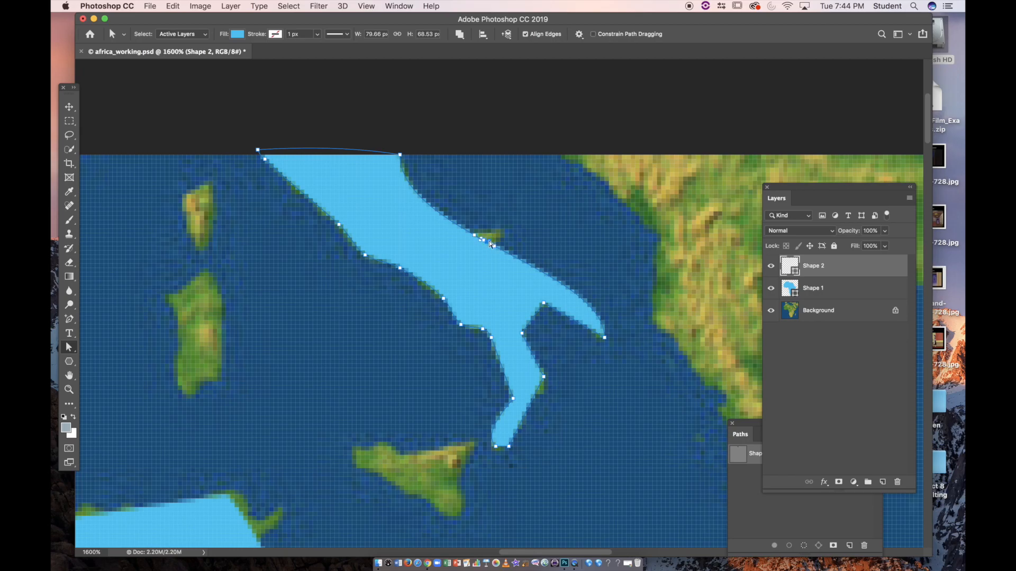
{"action": "scroll", "coordinate": [490, 244], "scroll_direction": "up", "scroll_amount": 5}
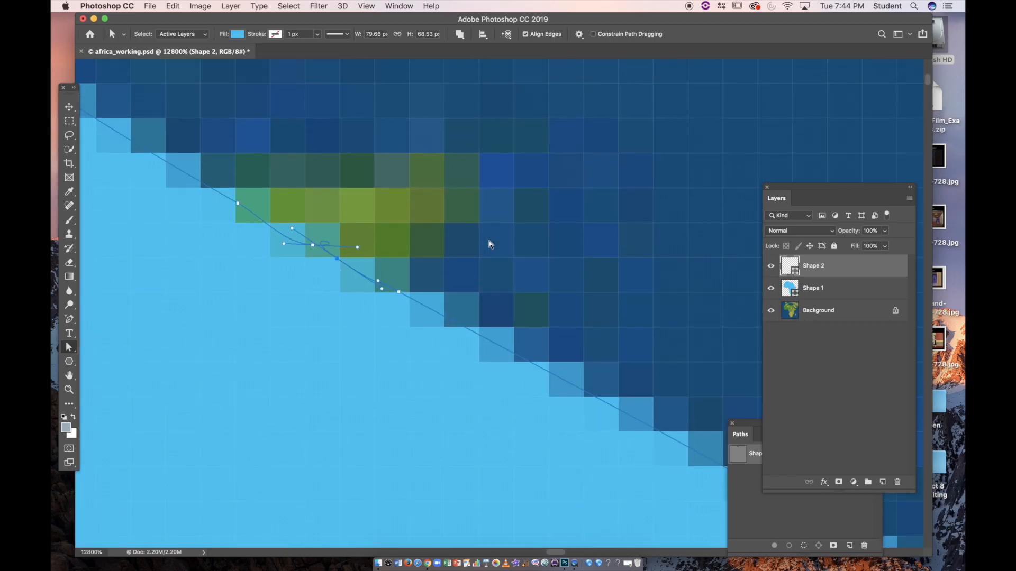
{"action": "left_click_drag", "start_coordinate": [360, 247], "coordinate": [333, 230]}
{"action": "left_click_drag", "start_coordinate": [325, 246], "coordinate": [384, 175]}
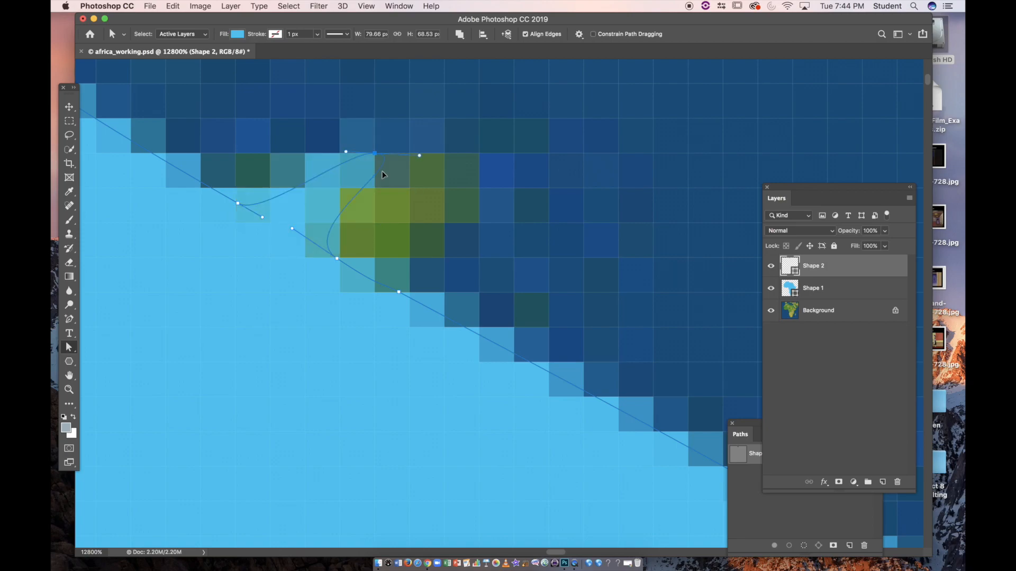
{"action": "left_click_drag", "start_coordinate": [337, 258], "coordinate": [444, 222]}
{"action": "key", "text": "super+minus"}
{"action": "key", "text": "super+minus"}
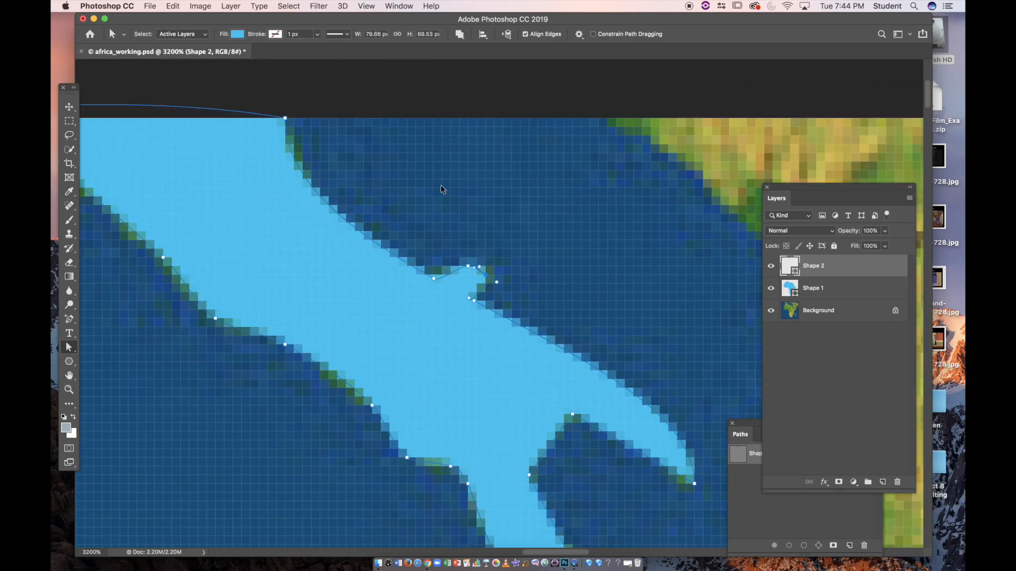
{"action": "key", "text": "super+minus"}
{"action": "left_click", "coordinate": [527, 271]}
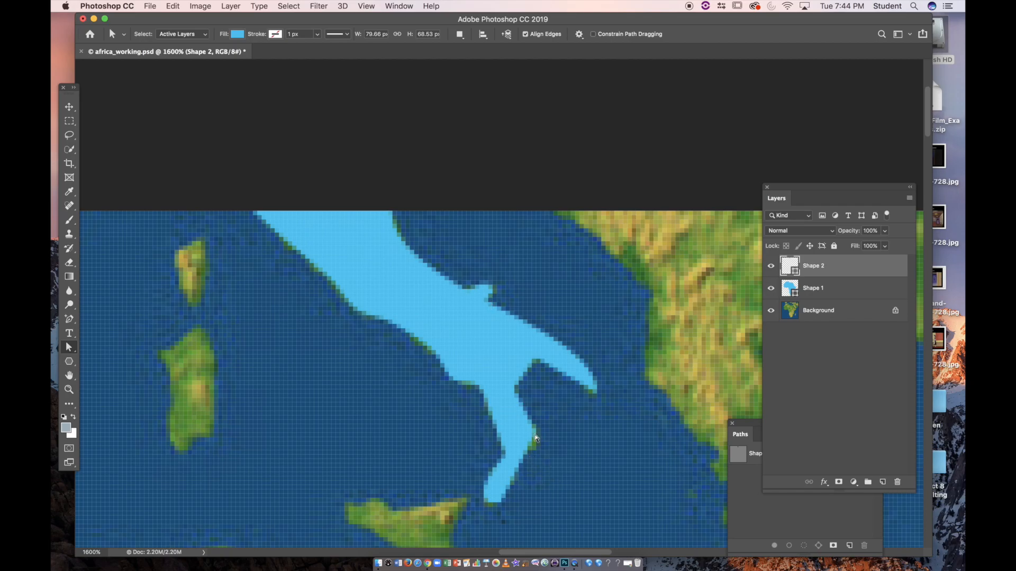
Cycle through the Direct Selection and pen variants to the Add Anchor Point Tool and deselect the path
{"action": "left_click", "coordinate": [69, 347]}
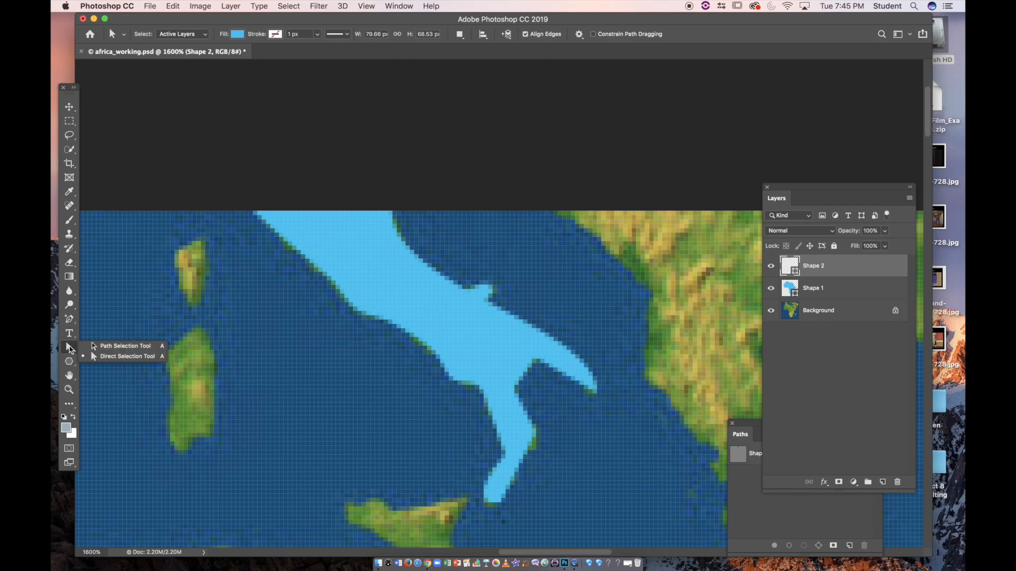
{"action": "left_click", "coordinate": [106, 357]}
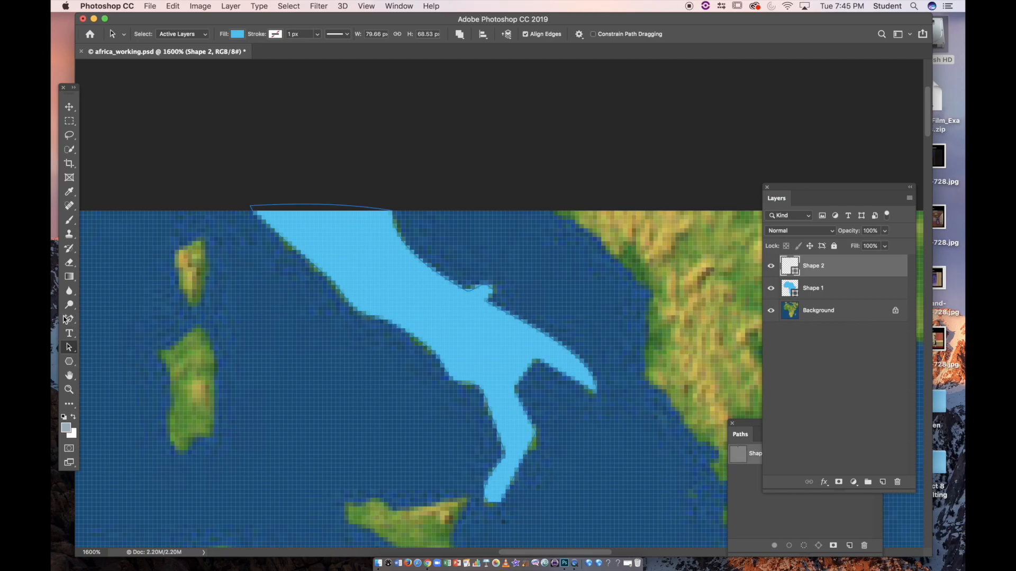
{"action": "left_click", "coordinate": [70, 321]}
{"action": "left_click", "coordinate": [70, 321]}
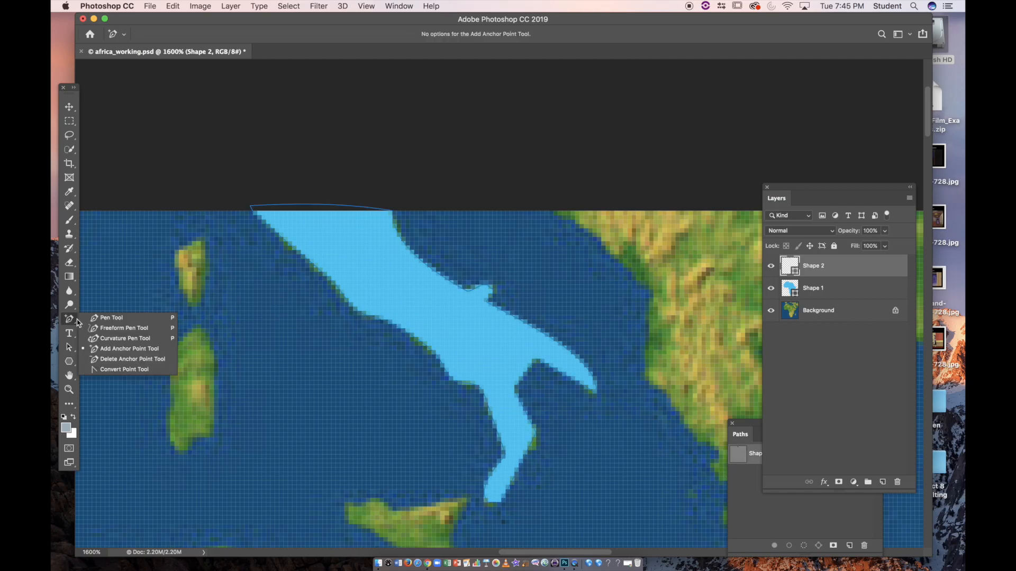
{"action": "left_click", "coordinate": [137, 350]}
{"action": "left_click", "coordinate": [429, 166]}
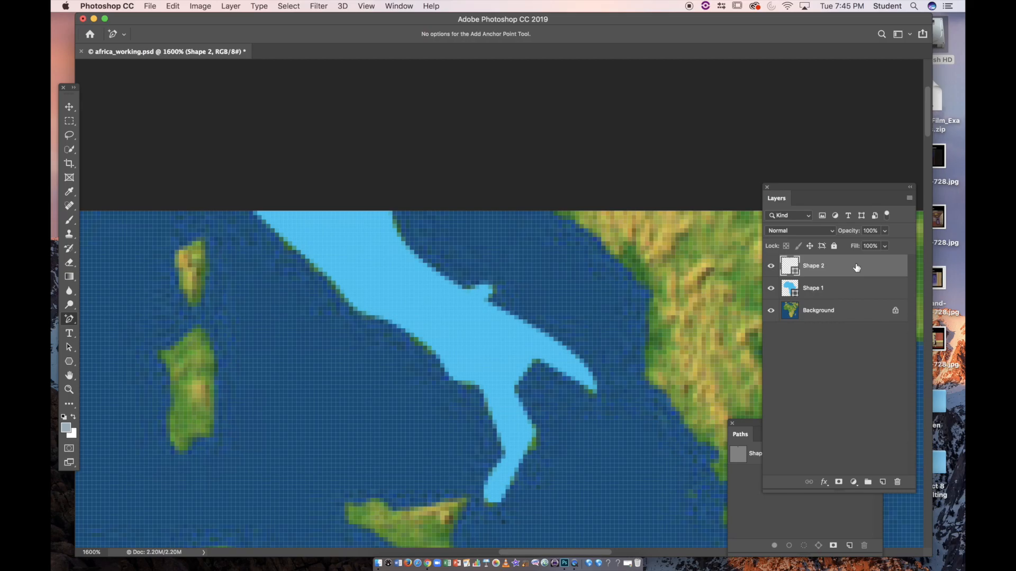
Shift-select Shape 1 with Shape 2 and apply Merge Shapes from the Layers panel menu
{"action": "left_click", "coordinate": [867, 300], "text": "shift"}
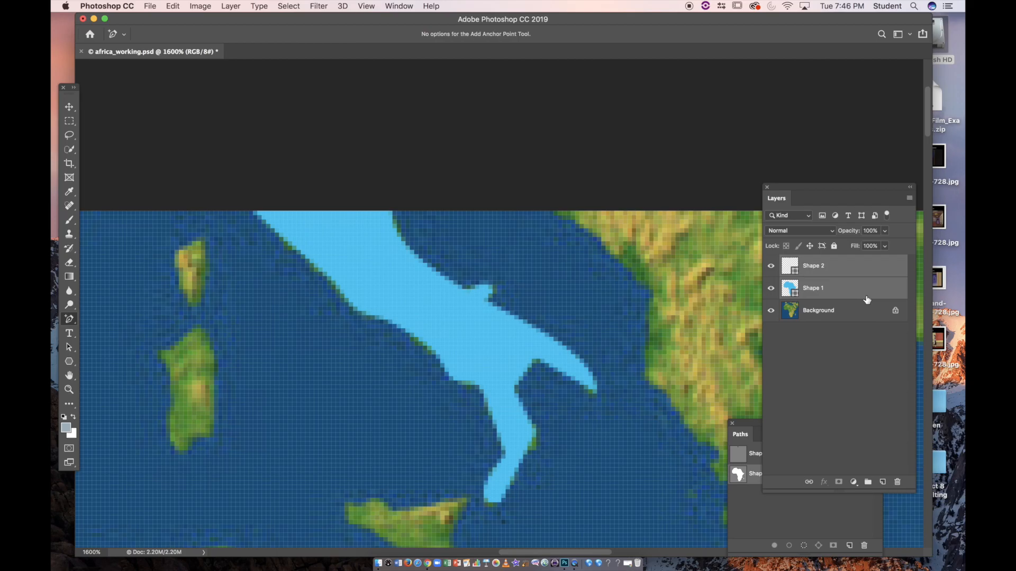
{"action": "left_click", "coordinate": [910, 198]}
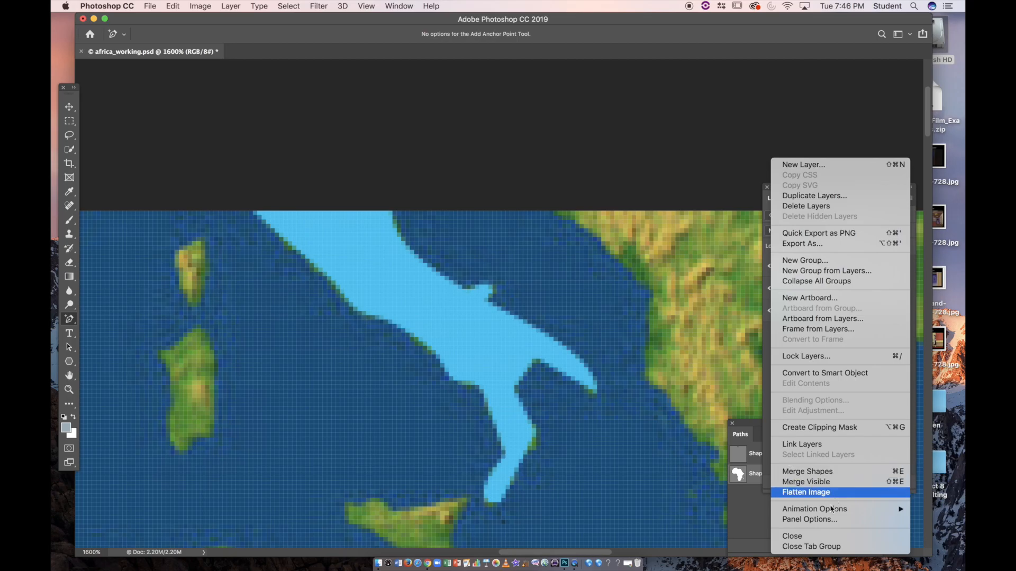
{"action": "left_click", "coordinate": [838, 475]}
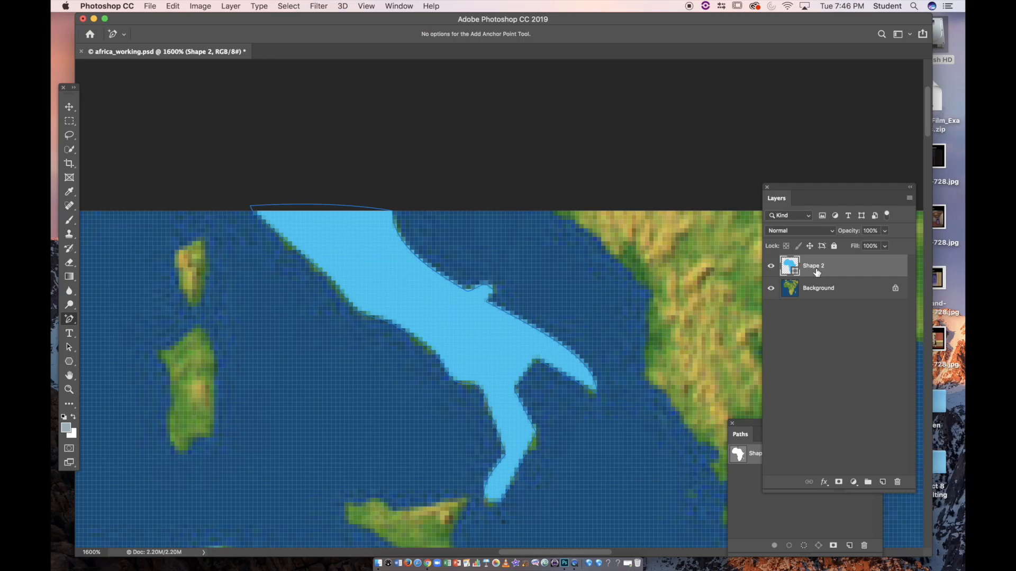
Save africa_working.psd with File > Save and bring QuickTime Player to the front
{"action": "left_click", "coordinate": [150, 6]}
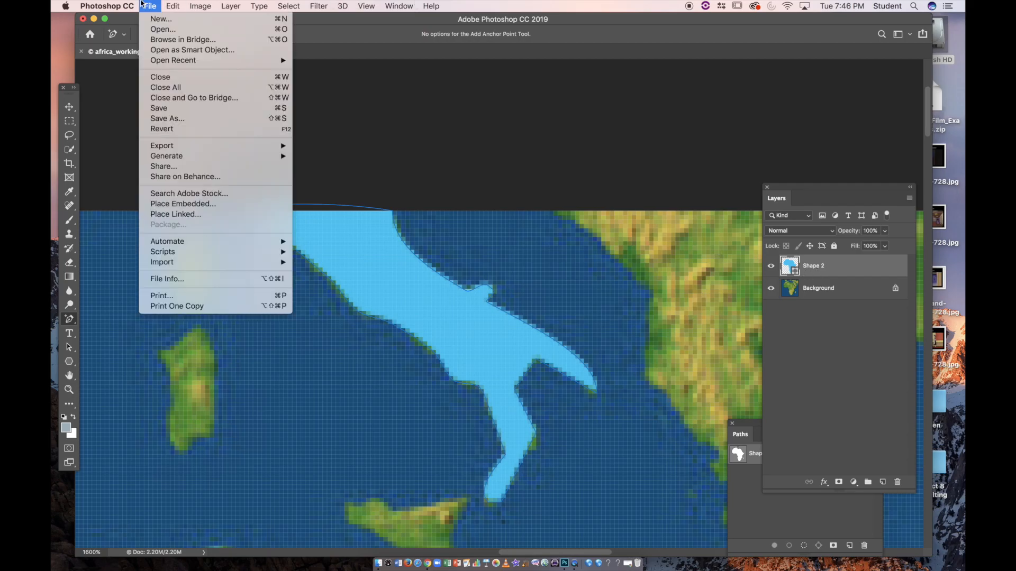
{"action": "left_click", "coordinate": [173, 109]}
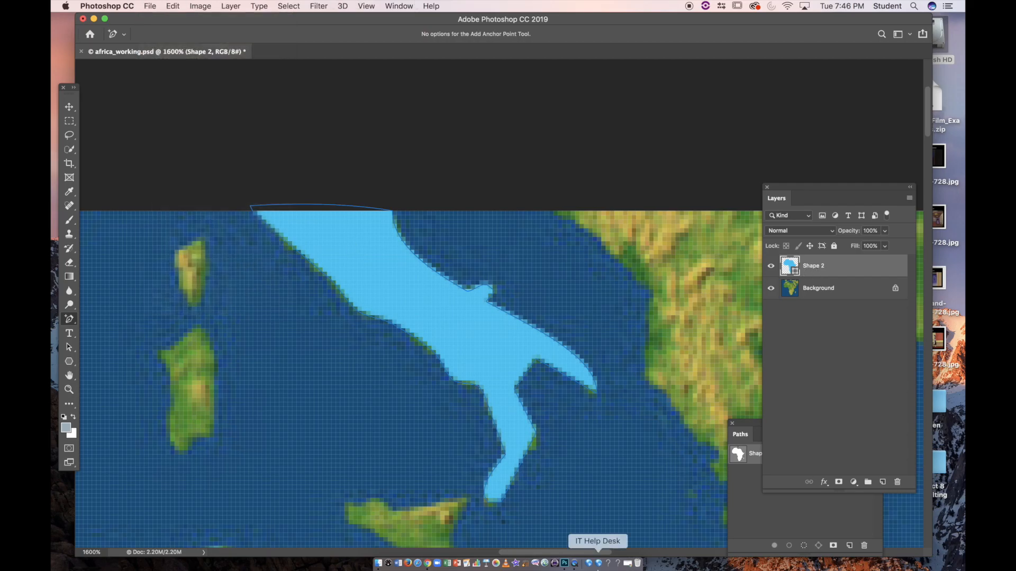
{"action": "left_click", "coordinate": [576, 564]}
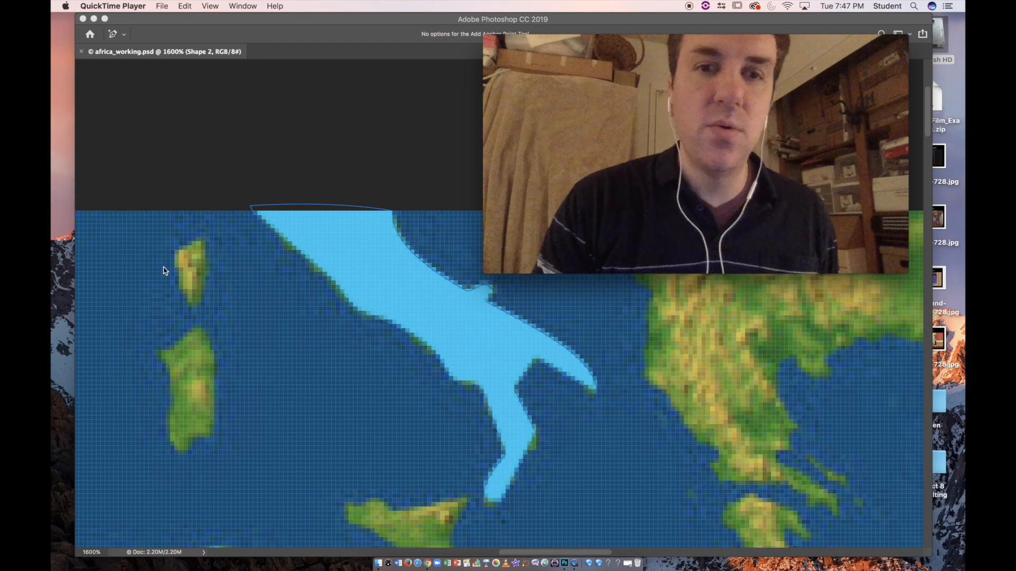
Return to Photoshop and zoom out to view the whole map
{"action": "left_click", "coordinate": [244, 186]}
{"action": "key", "text": "super+minus"}
{"action": "key", "text": "super+minus"}
{"action": "key", "text": "super+minus"}
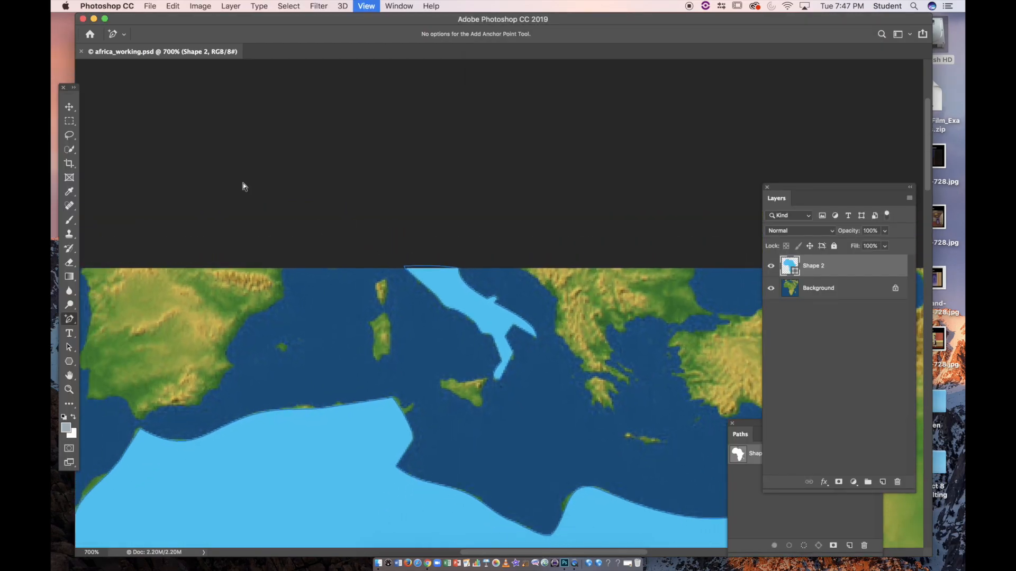
{"action": "key", "text": "super+minus"}
{"action": "key", "text": "super+minus"}
{"action": "scroll", "coordinate": [244, 186], "scroll_direction": "down", "scroll_amount": 5}
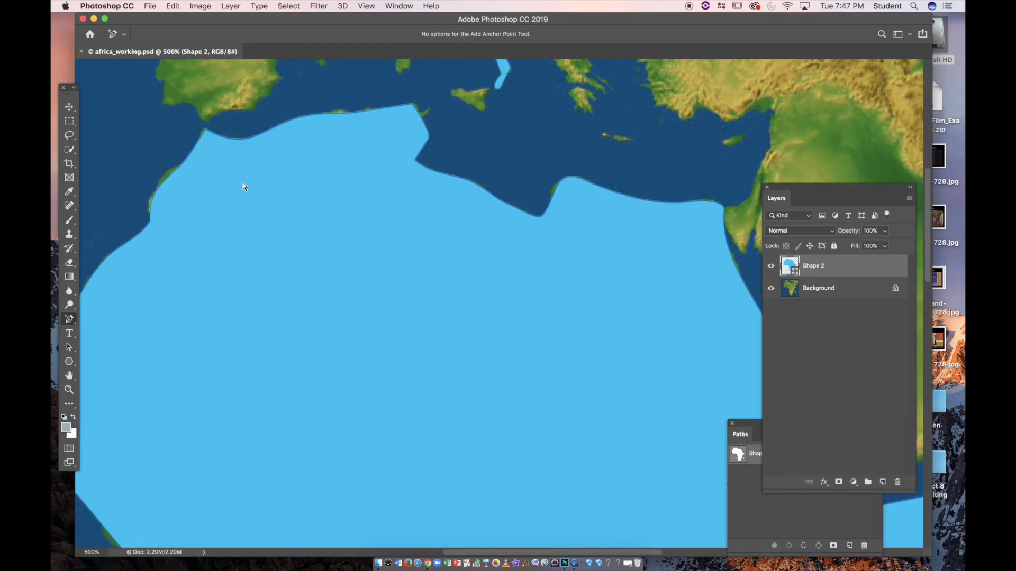
{"action": "key", "text": "super+minus"}
{"action": "key", "text": "super+minus"}
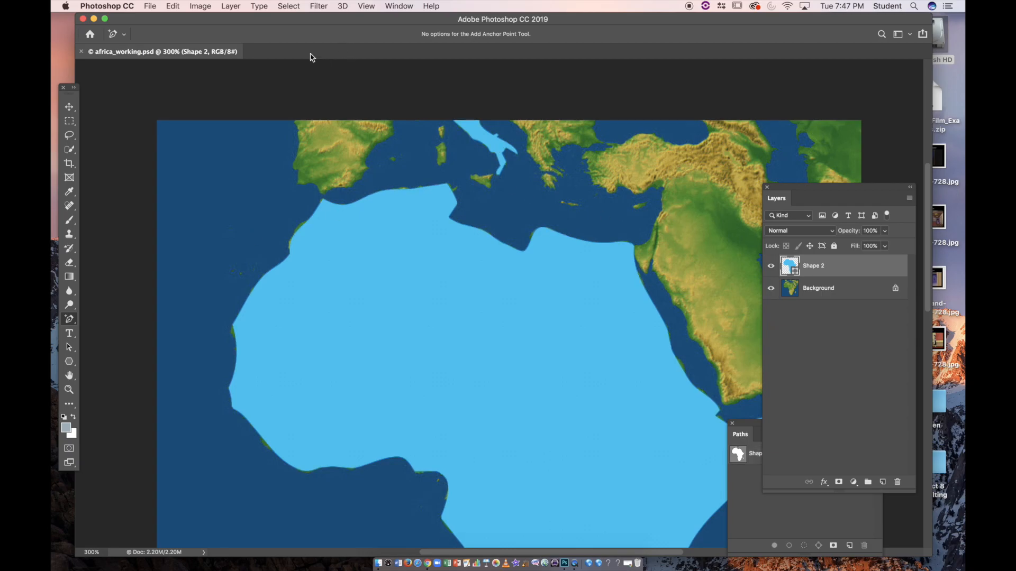
Choose the Freeform Pen Tool and select the Shape 2 Shape Path in the Paths panel
{"action": "left_click", "coordinate": [73, 319]}
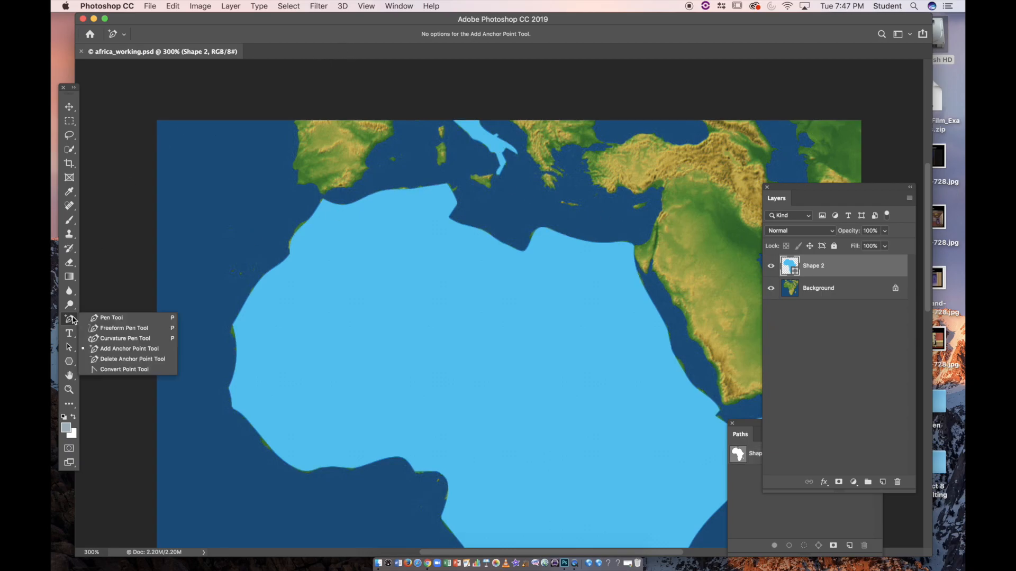
{"action": "left_click", "coordinate": [123, 329]}
{"action": "left_click", "coordinate": [741, 492]}
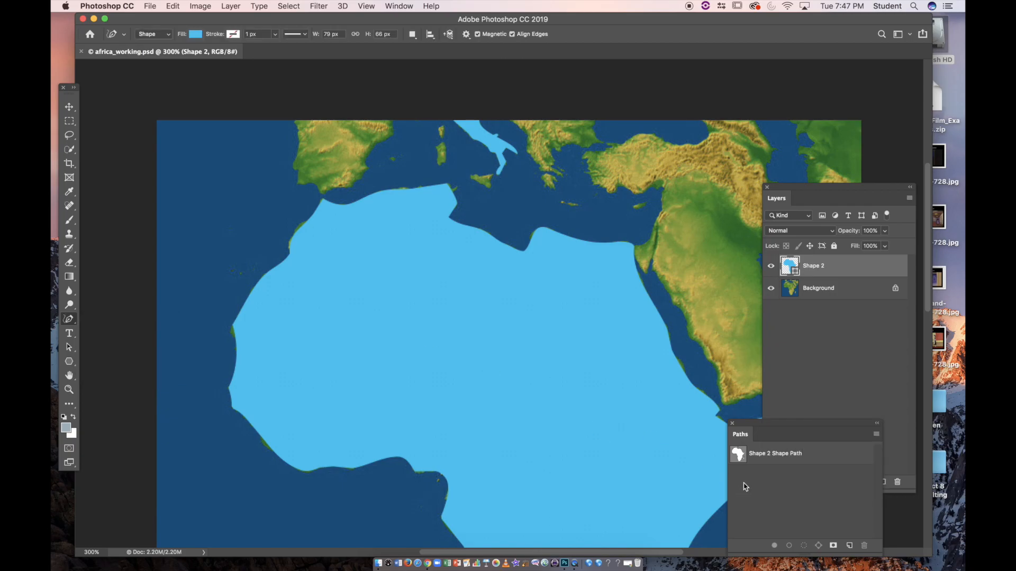
{"action": "left_click", "coordinate": [764, 456]}
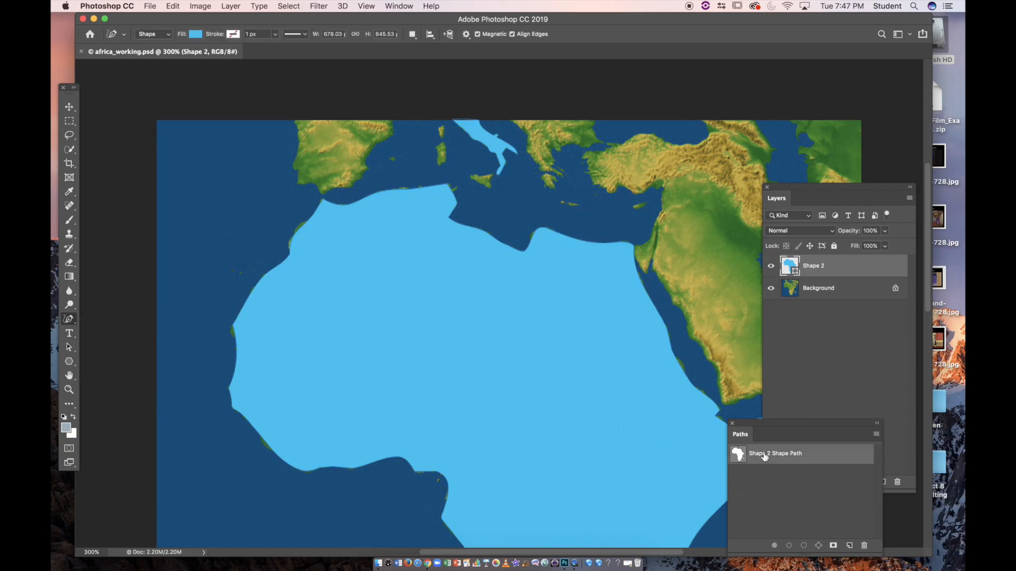
{"action": "left_click", "coordinate": [399, 6]}
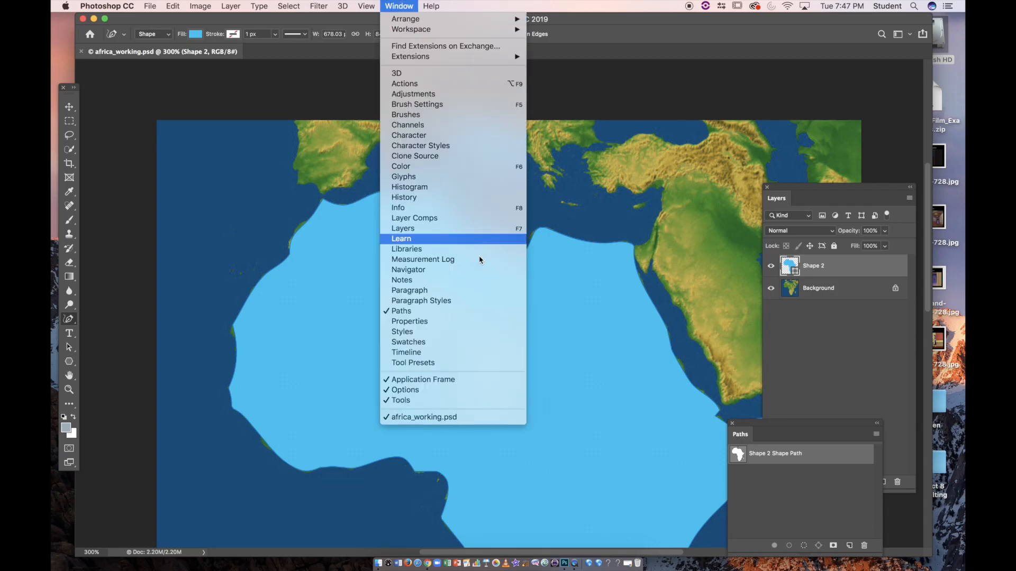
{"action": "left_click", "coordinate": [465, 311]}
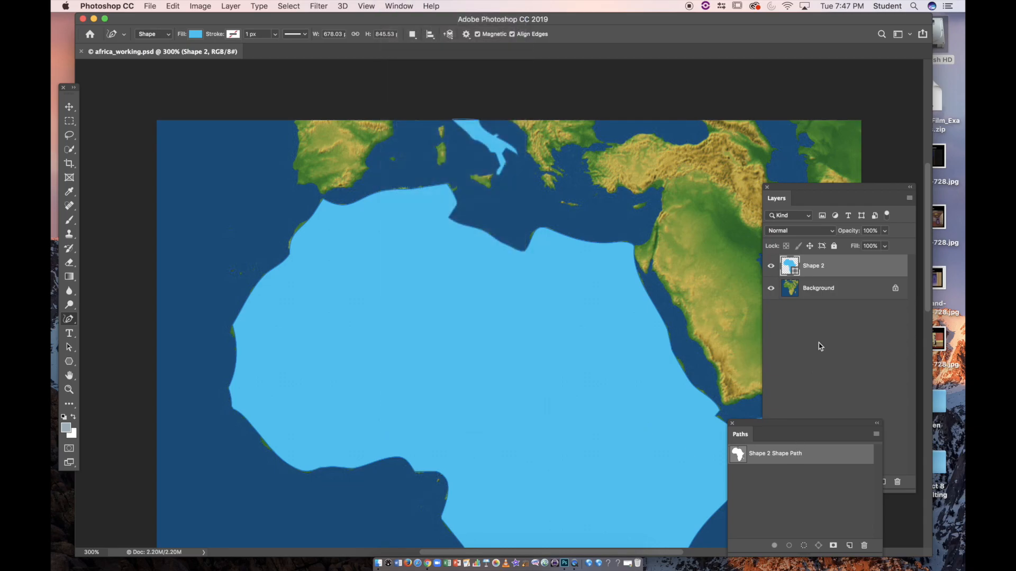
Select the Shape 2 layer and set Path Operations to Combine Shapes
{"action": "left_click", "coordinate": [815, 260]}
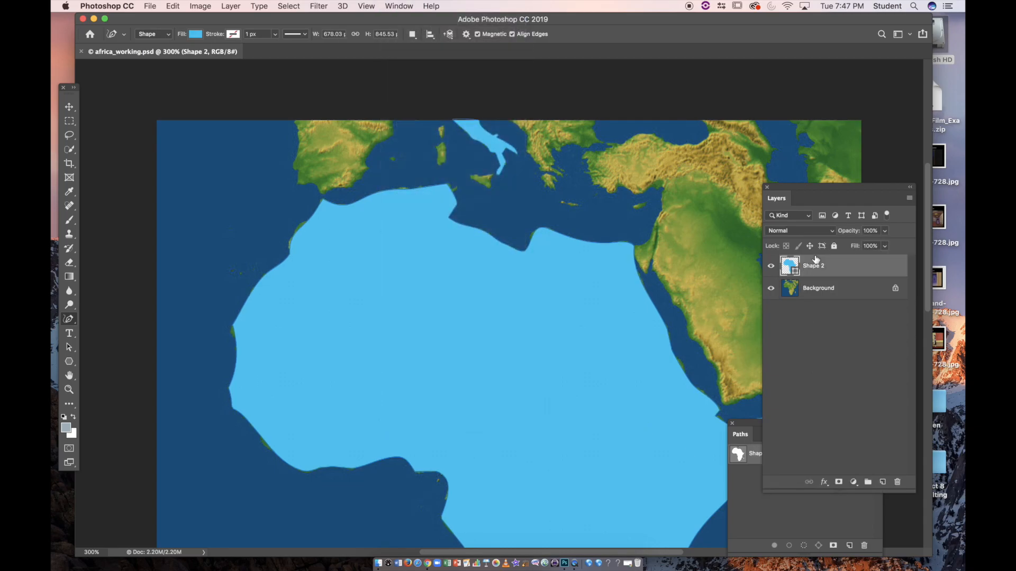
{"action": "left_click", "coordinate": [412, 34]}
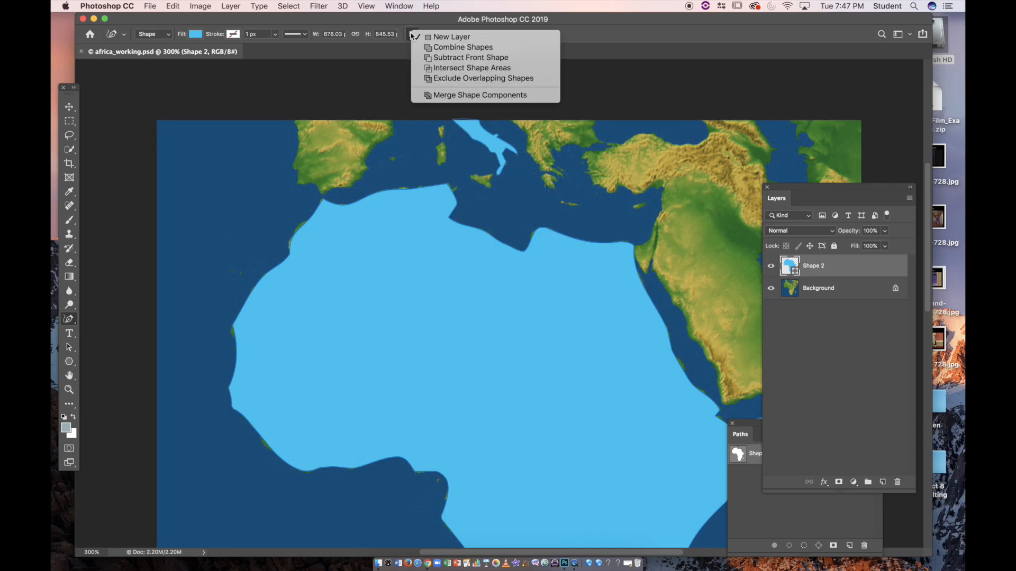
{"action": "left_click", "coordinate": [430, 50]}
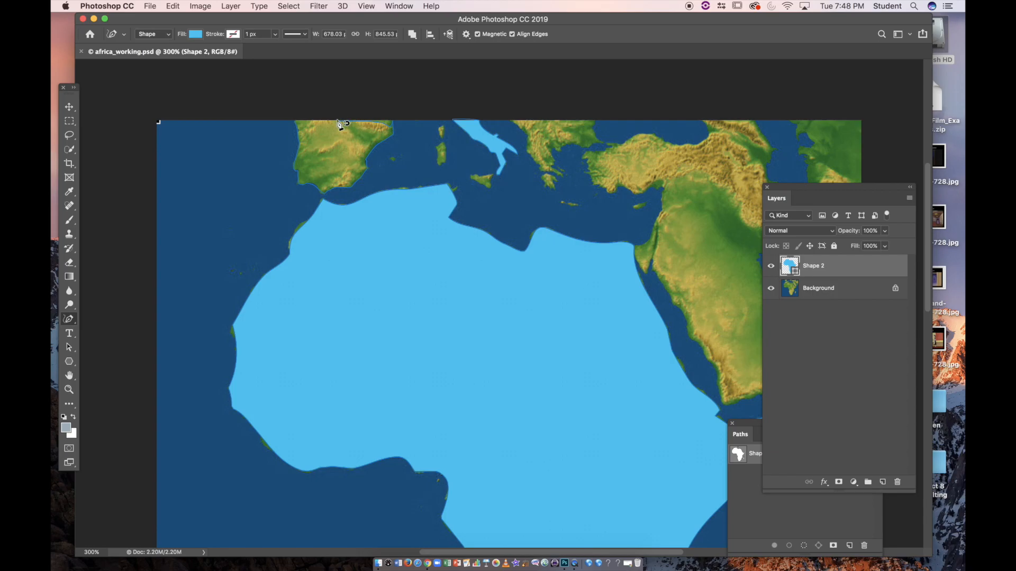
Close the Iberia outline and curve its top-left and top edges
{"action": "left_click", "coordinate": [308, 124]}
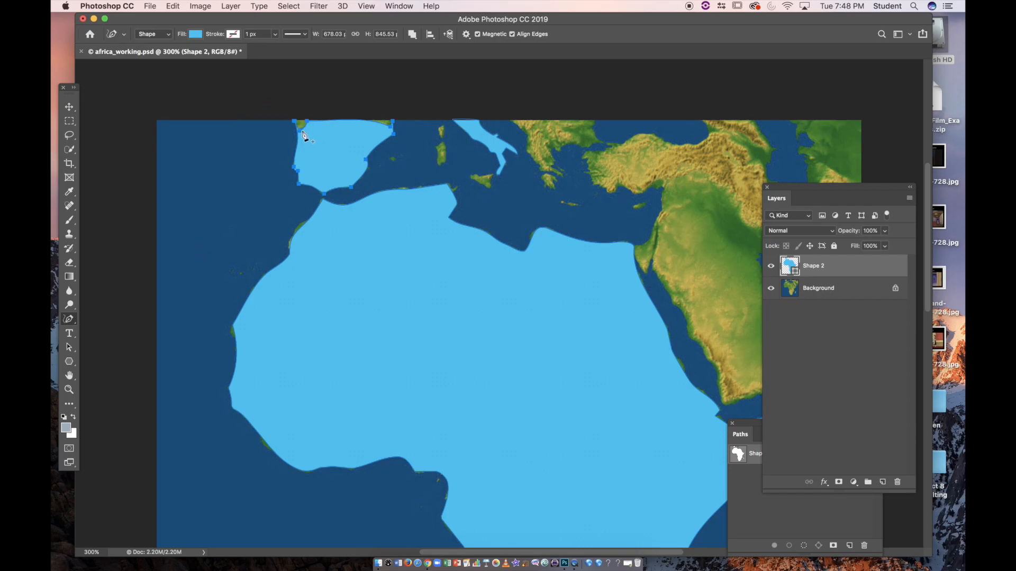
{"action": "left_click_drag", "start_coordinate": [302, 132], "coordinate": [285, 91]}
{"action": "left_click_drag", "start_coordinate": [390, 129], "coordinate": [384, 112]}
Zoom in on the western Mediterranean and trace a closed outline around Corsica
{"action": "key", "text": "super+equal"}
{"action": "key", "text": "super+equal"}
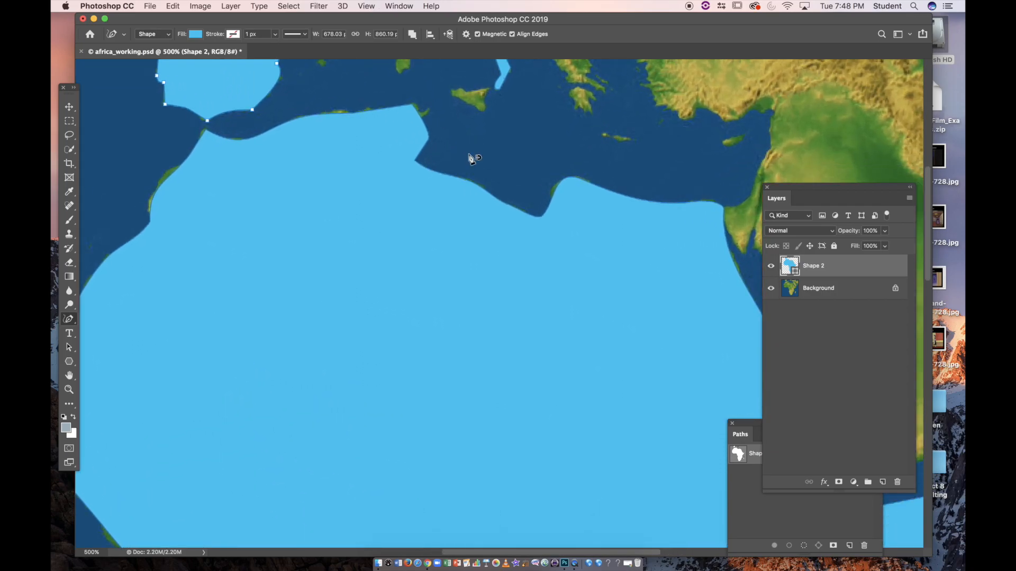
{"action": "key", "text": "super+equal"}
{"action": "key", "text": "super+equal"}
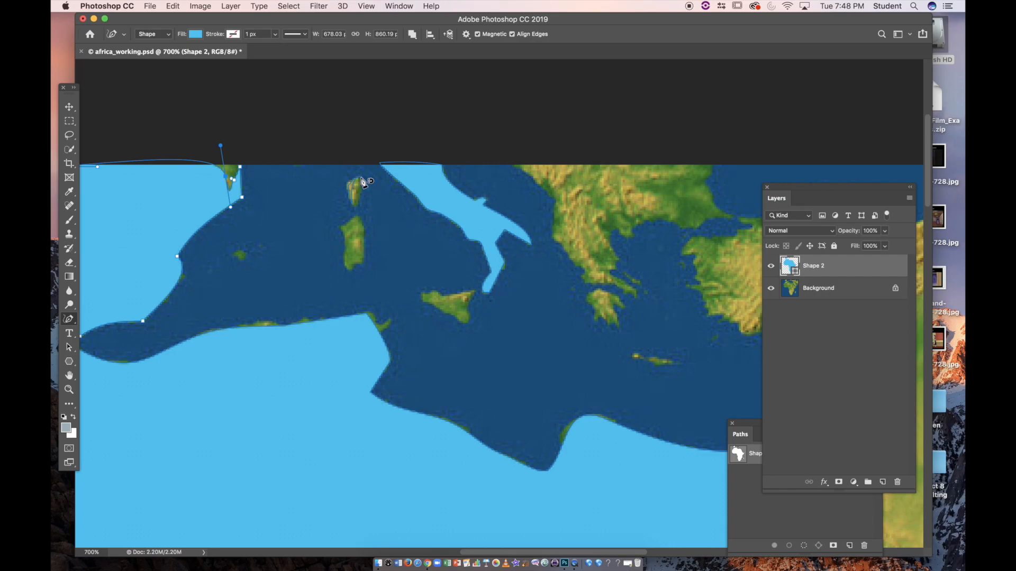
{"action": "left_click", "coordinate": [362, 180]}
{"action": "left_click", "coordinate": [362, 179]}
Try reshaping the Corsica outline, then undo the distorted reshape and stray segment
{"action": "key", "text": "super+equal"}
{"action": "key", "text": "super+equal"}
{"action": "key", "text": "super+equal"}
{"action": "key", "text": "super+equal"}
{"action": "key", "text": "super+equal"}
{"action": "scroll", "coordinate": [367, 196], "scroll_direction": "up", "scroll_amount": 10}
{"action": "scroll", "coordinate": [366, 197], "scroll_direction": "left", "scroll_amount": 10}
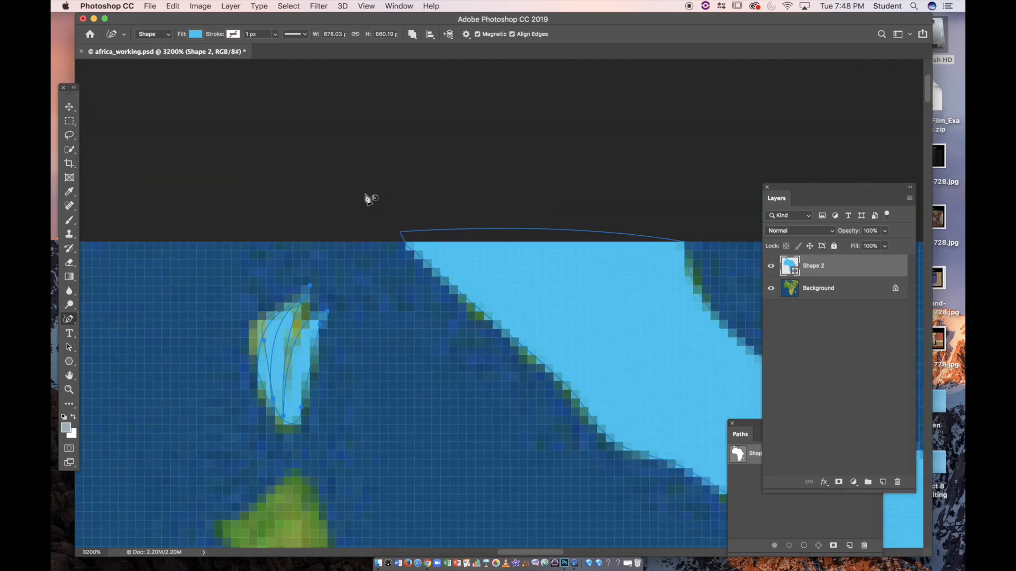
{"action": "scroll", "coordinate": [367, 197], "scroll_direction": "down", "scroll_amount": 3}
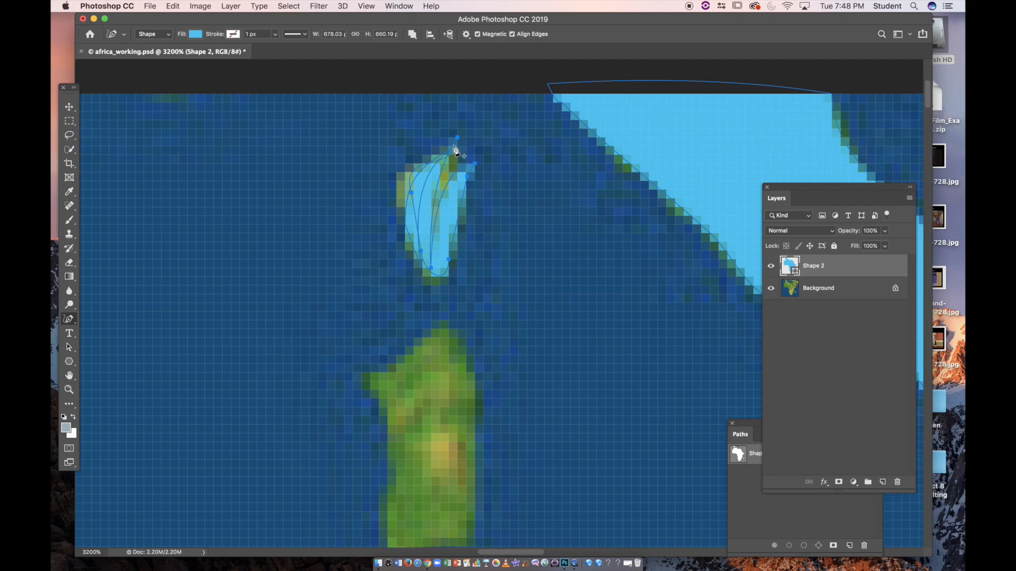
{"action": "left_click_drag", "start_coordinate": [457, 139], "coordinate": [470, 148]}
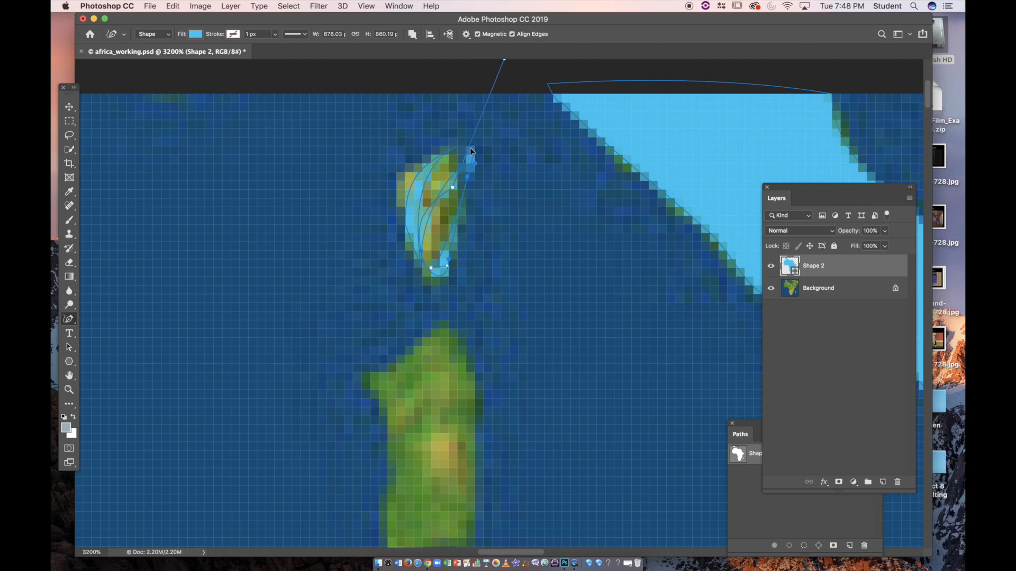
{"action": "key", "text": "super+z"}
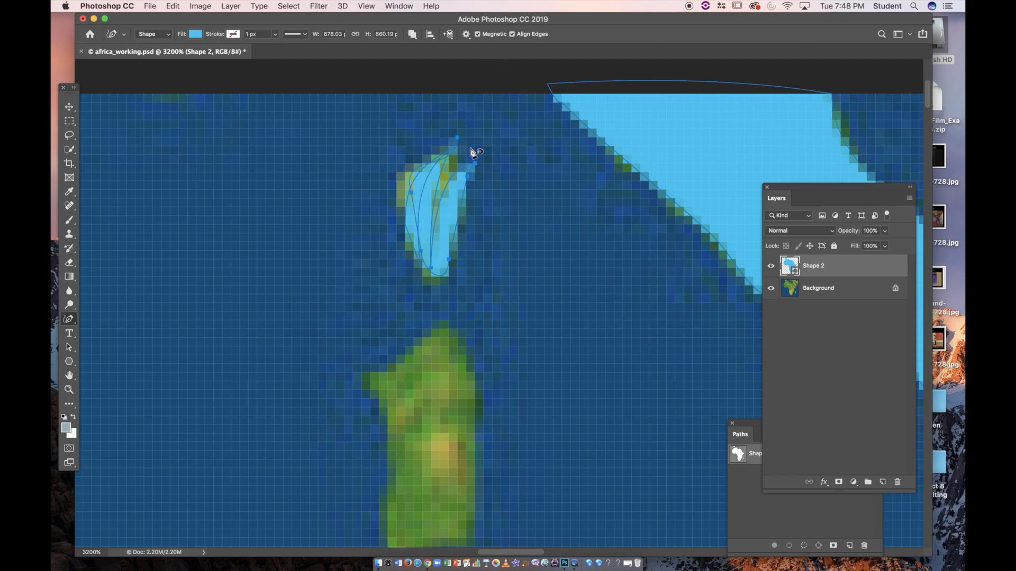
{"action": "left_click_drag", "start_coordinate": [449, 144], "coordinate": [444, 201]}
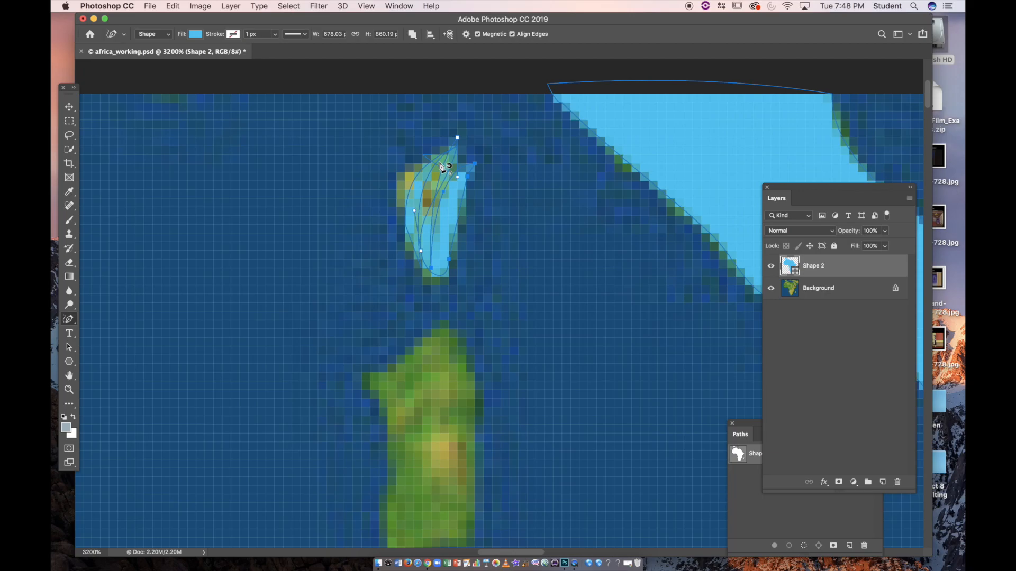
{"action": "scroll", "coordinate": [443, 167], "scroll_direction": "up", "scroll_amount": 4}
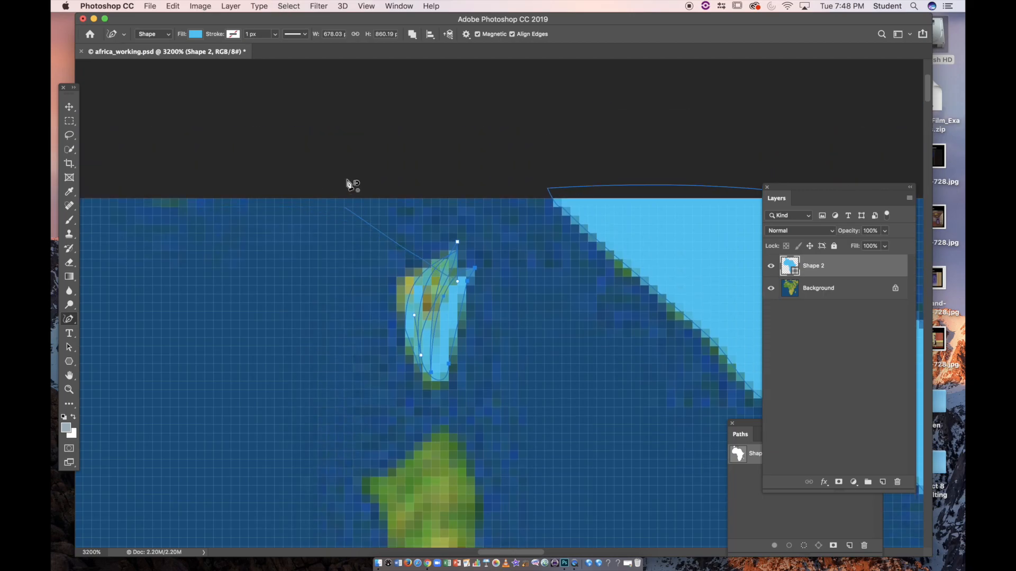
{"action": "left_click", "coordinate": [176, 5]}
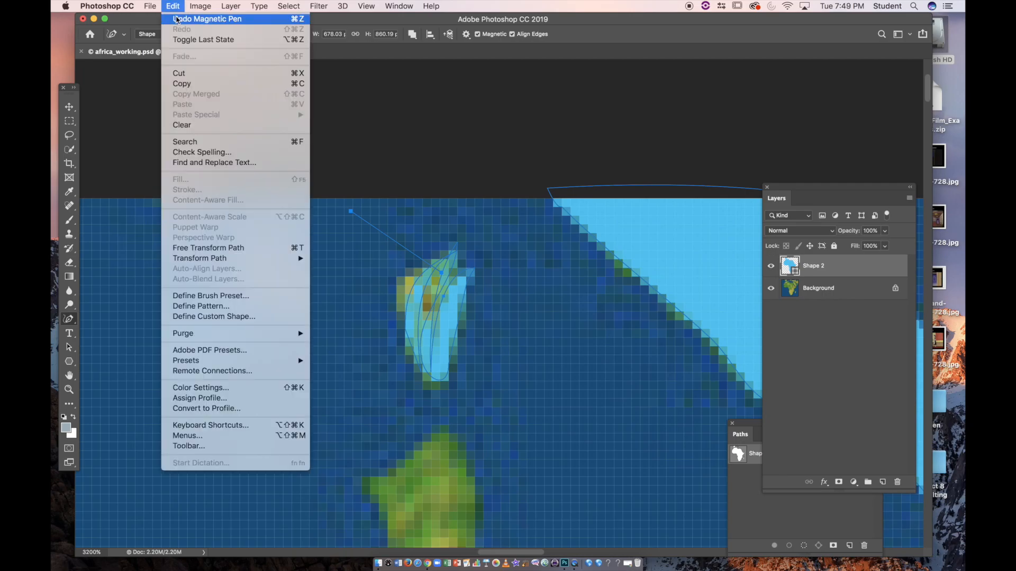
{"action": "left_click", "coordinate": [178, 19]}
Retrace Corsica's coastline as a closed, light-blue filled outline
{"action": "key", "text": "super+z"}
{"action": "key", "text": "super+z"}
{"action": "key", "text": "super+z"}
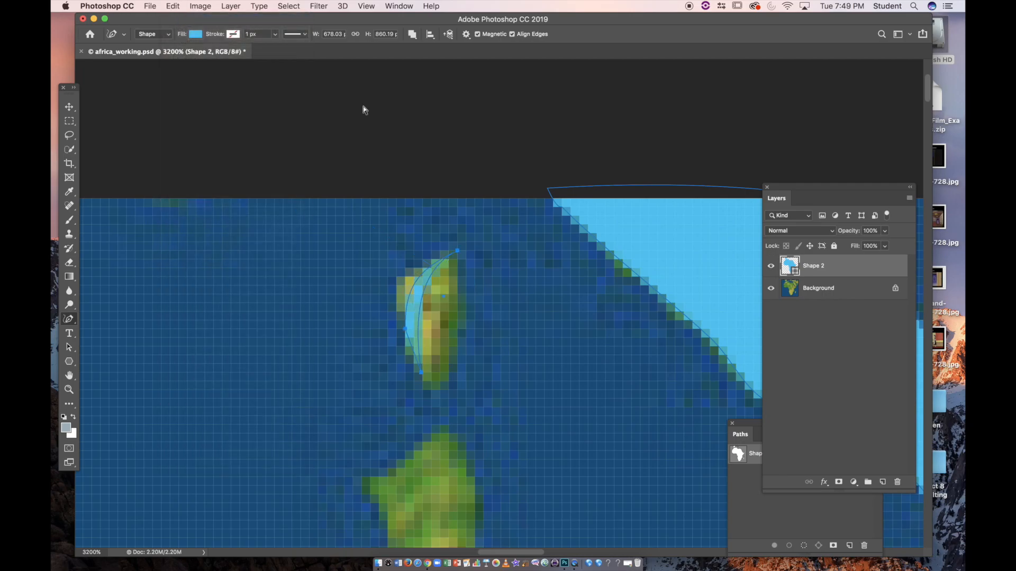
{"action": "left_click", "coordinate": [428, 260]}
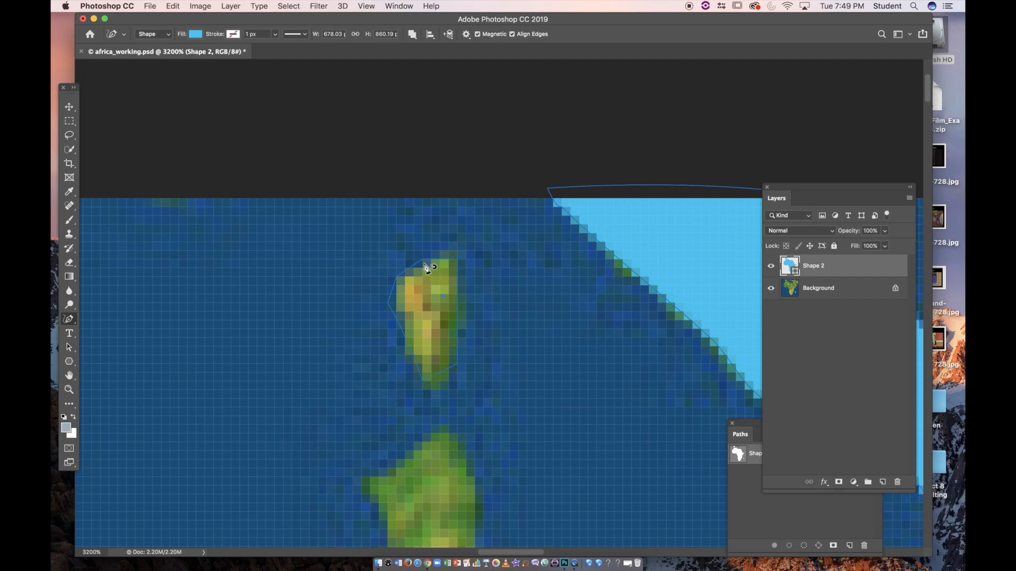
{"action": "left_click", "coordinate": [428, 267]}
{"action": "scroll", "coordinate": [523, 390], "scroll_direction": "down", "scroll_amount": 5}
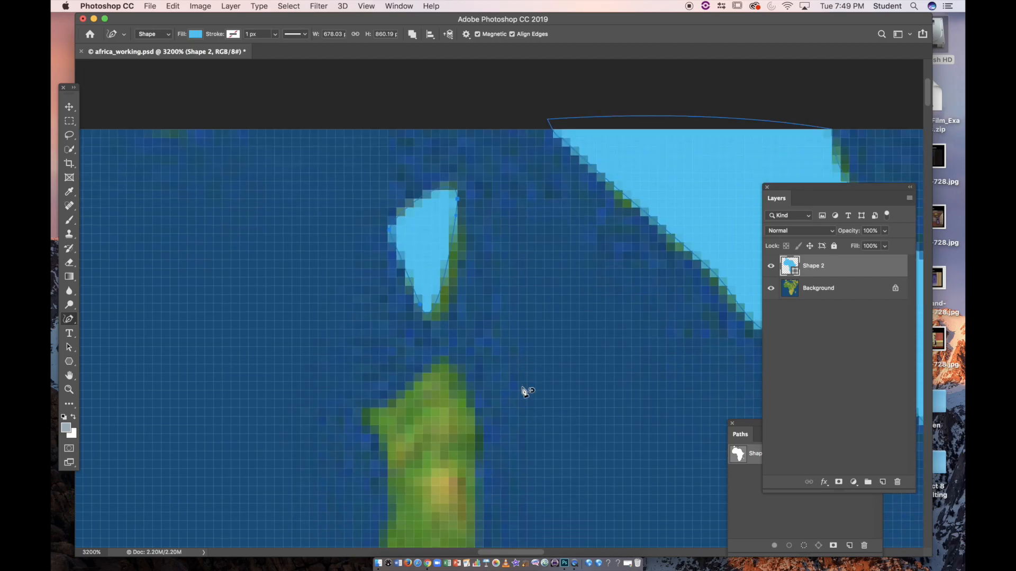
Outline Sardinia along its southern, western and northern coasts, closing it to fill
{"action": "left_click", "coordinate": [465, 376]}
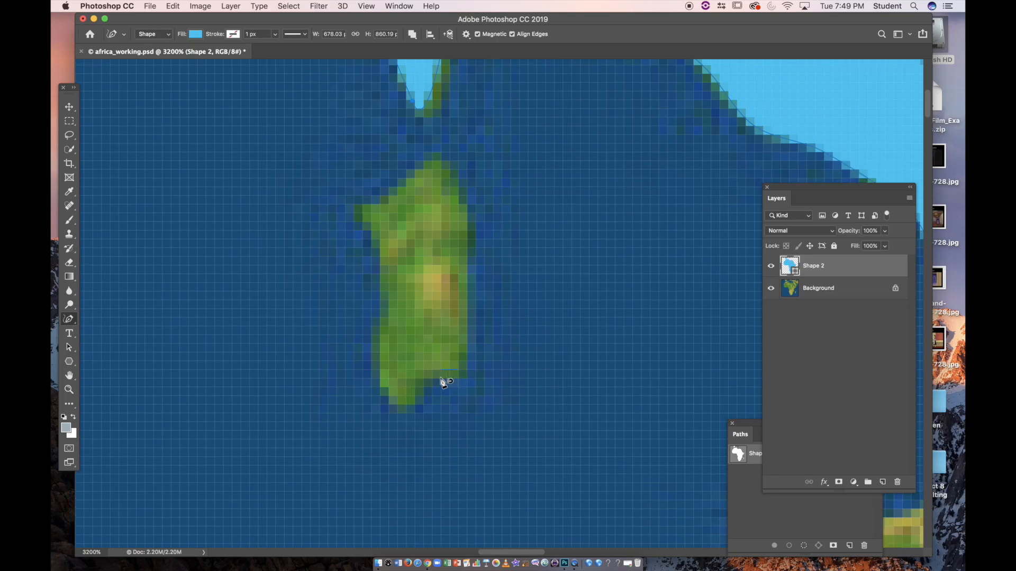
{"action": "left_click", "coordinate": [434, 381]}
{"action": "left_click", "coordinate": [416, 407]}
{"action": "left_click", "coordinate": [387, 407]}
{"action": "left_click", "coordinate": [377, 373]}
{"action": "left_click", "coordinate": [373, 307]}
{"action": "left_click", "coordinate": [372, 229]}
{"action": "left_click", "coordinate": [357, 208]}
{"action": "left_click", "coordinate": [444, 159]}
{"action": "left_click", "coordinate": [444, 380]}
Trace and close a filled outline over Sicily, then zoom back out
{"action": "scroll", "coordinate": [506, 366], "scroll_direction": "right", "scroll_amount": 10}
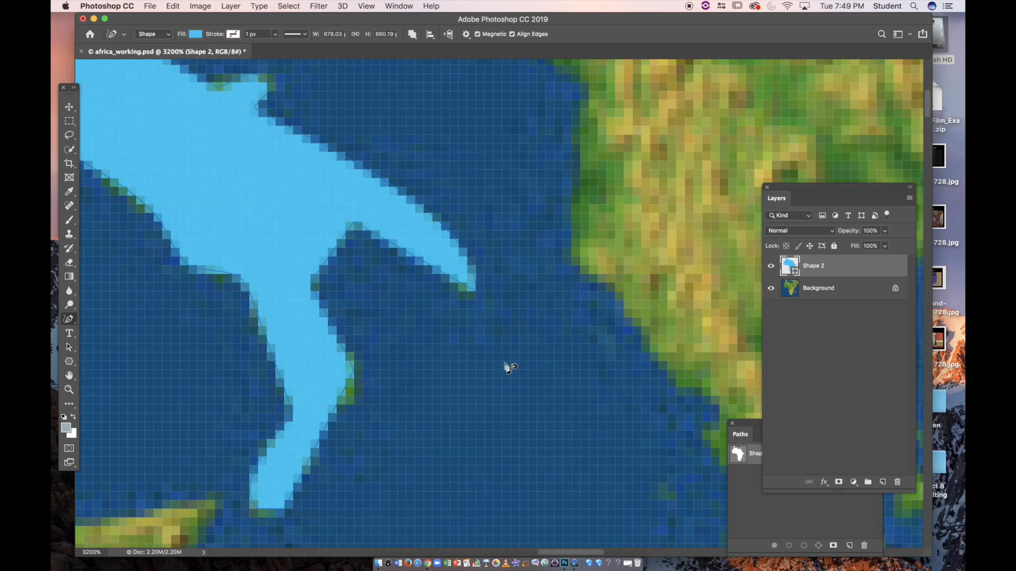
{"action": "scroll", "coordinate": [506, 366], "scroll_direction": "down", "scroll_amount": 10}
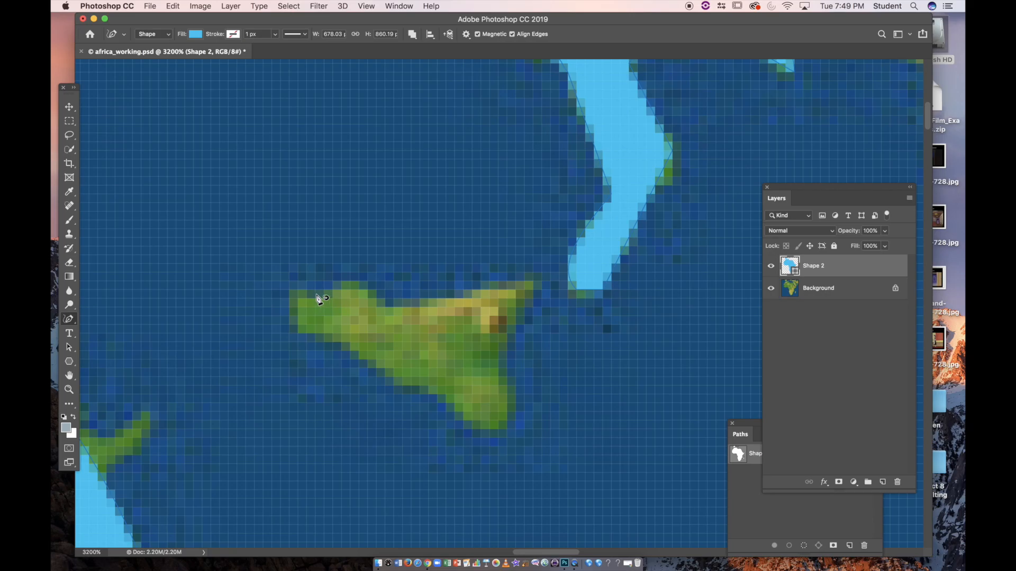
{"action": "left_click", "coordinate": [293, 294]}
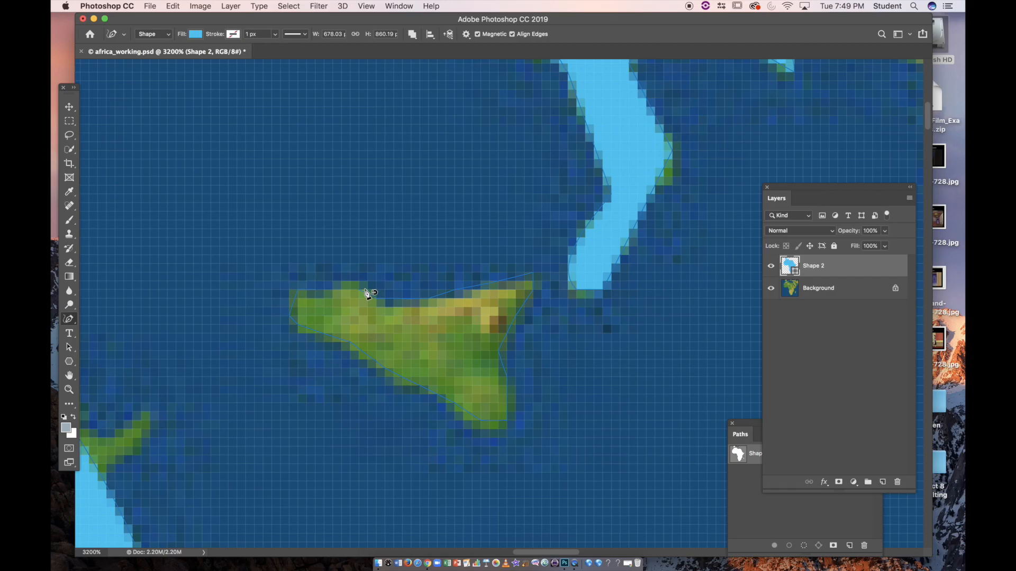
{"action": "left_click", "coordinate": [311, 295]}
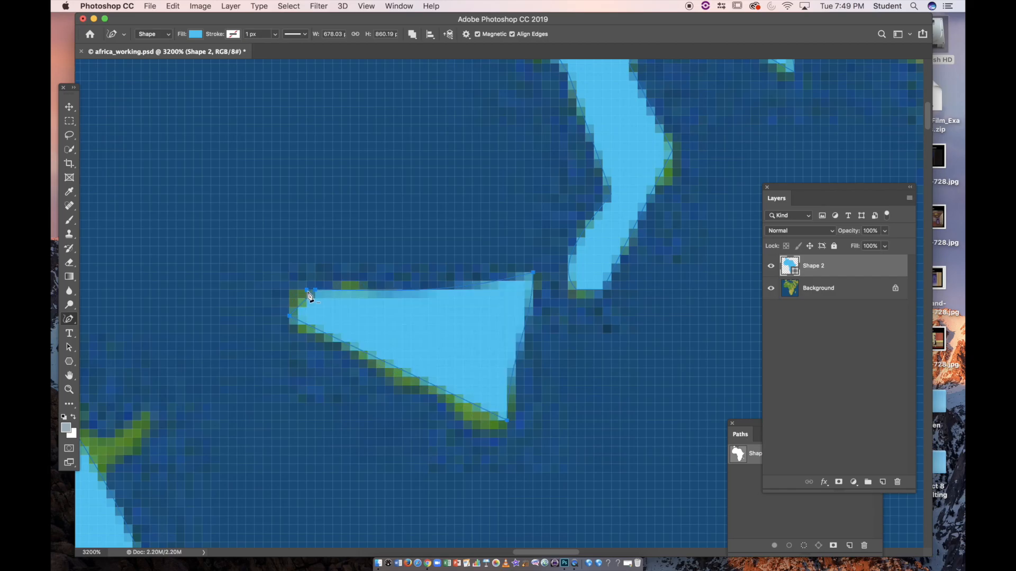
{"action": "key", "text": "super+minus"}
{"action": "key", "text": "super+minus"}
{"action": "key", "text": "super+minus"}
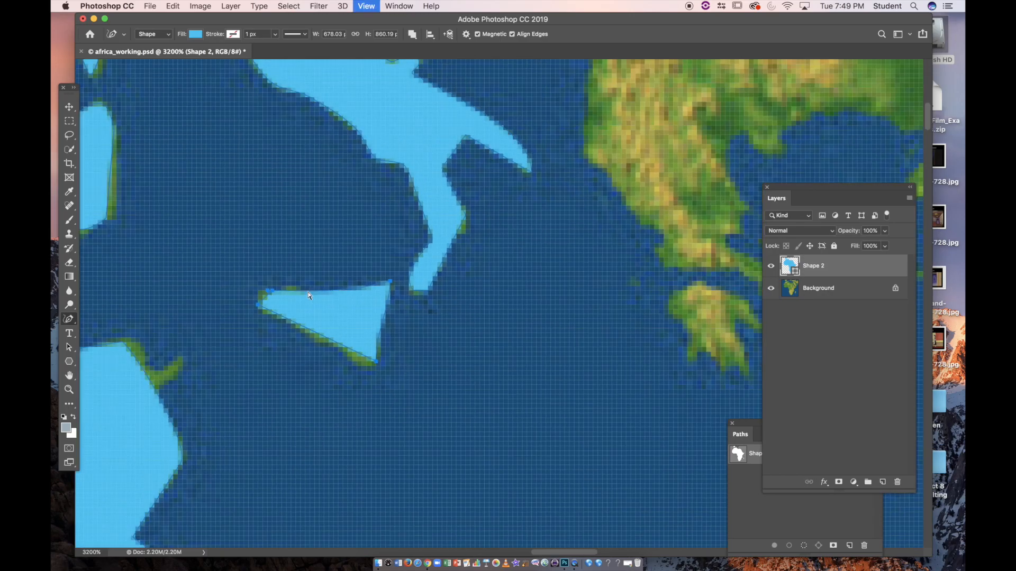
Zoom out to Greece, Turkey and Arabia, then start an outline at the map's top edge
{"action": "key", "text": "super+minus"}
{"action": "scroll", "coordinate": [311, 294], "scroll_direction": "right", "scroll_amount": 5}
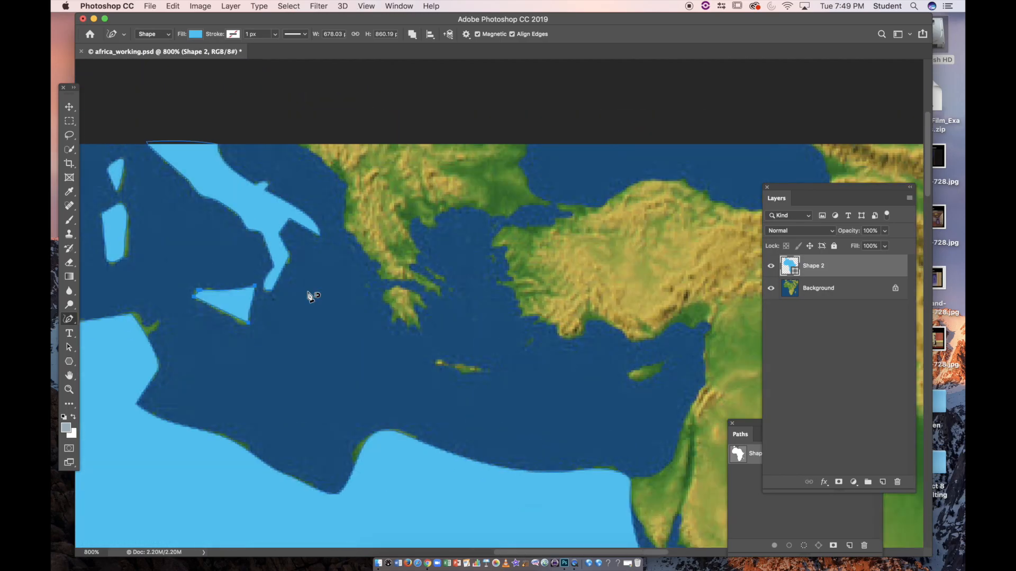
{"action": "scroll", "coordinate": [311, 295], "scroll_direction": "down", "scroll_amount": 3}
{"action": "scroll", "coordinate": [311, 295], "scroll_direction": "right", "scroll_amount": 3}
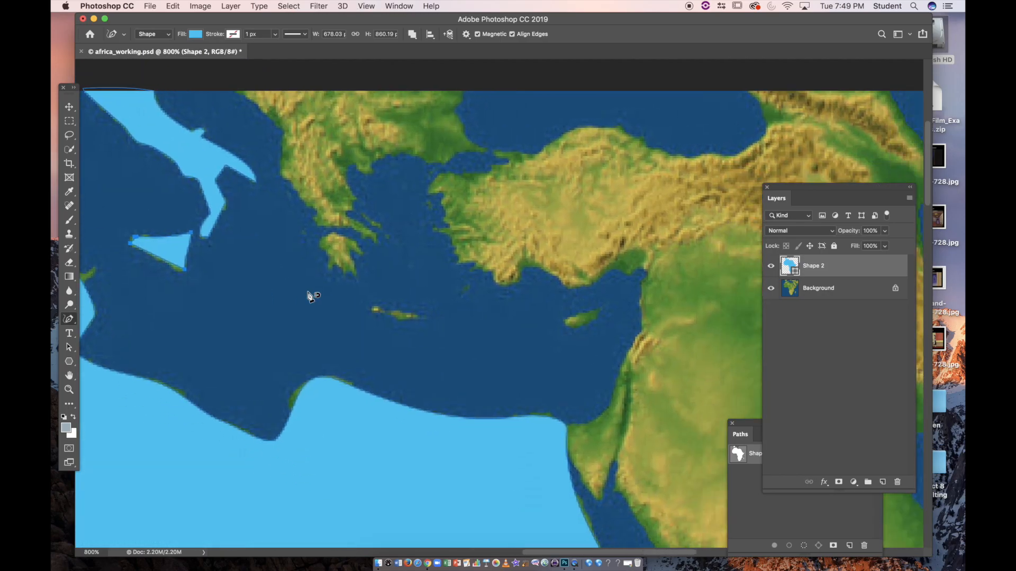
{"action": "key", "text": "super+minus"}
{"action": "key", "text": "super+minus"}
{"action": "key", "text": "super+minus"}
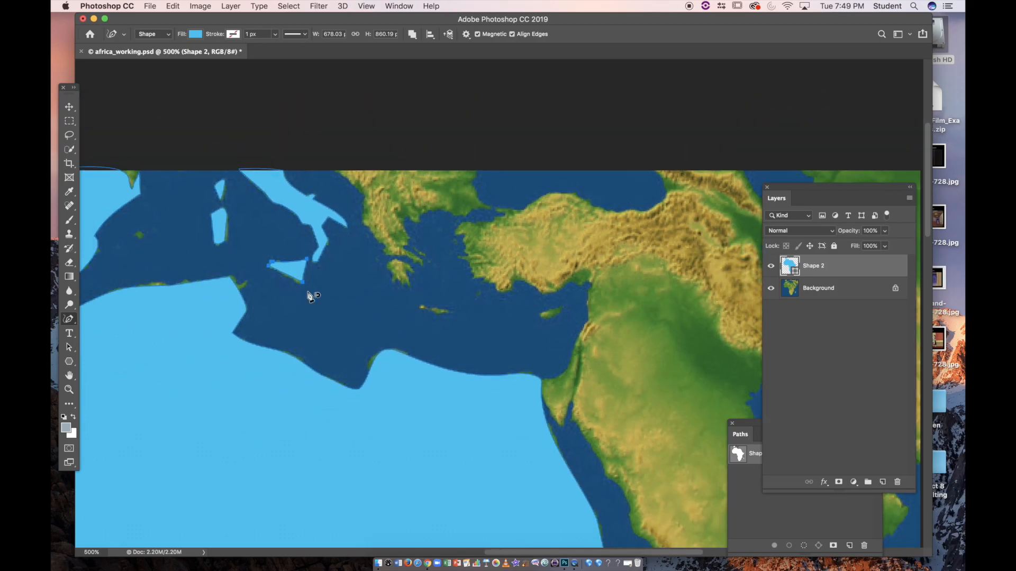
{"action": "scroll", "coordinate": [311, 295], "scroll_direction": "down", "scroll_amount": 4}
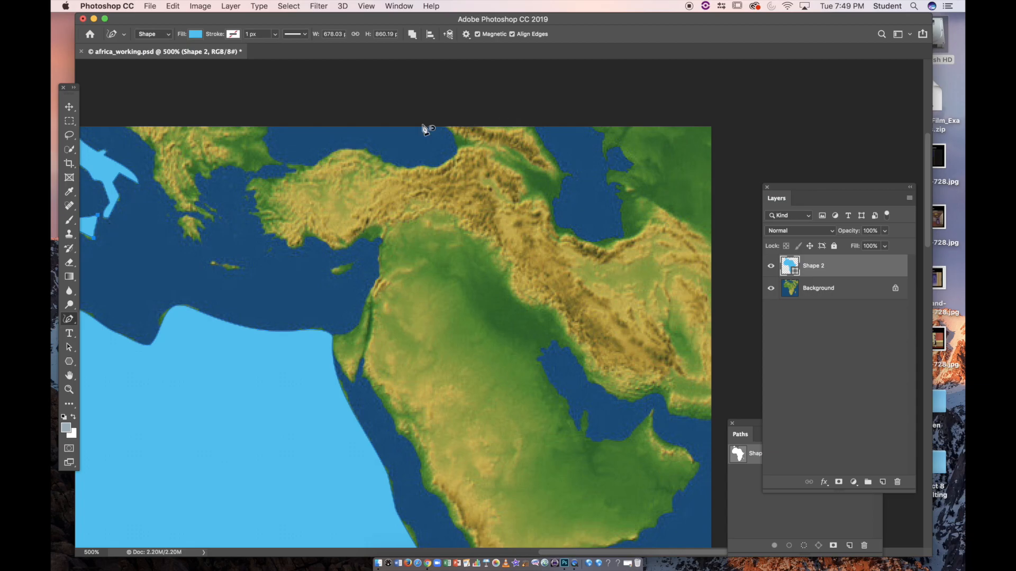
{"action": "scroll", "coordinate": [417, 133], "scroll_direction": "down", "scroll_amount": 6}
{"action": "scroll", "coordinate": [417, 133], "scroll_direction": "up", "scroll_amount": 4}
{"action": "scroll", "coordinate": [417, 133], "scroll_direction": "left", "scroll_amount": 7}
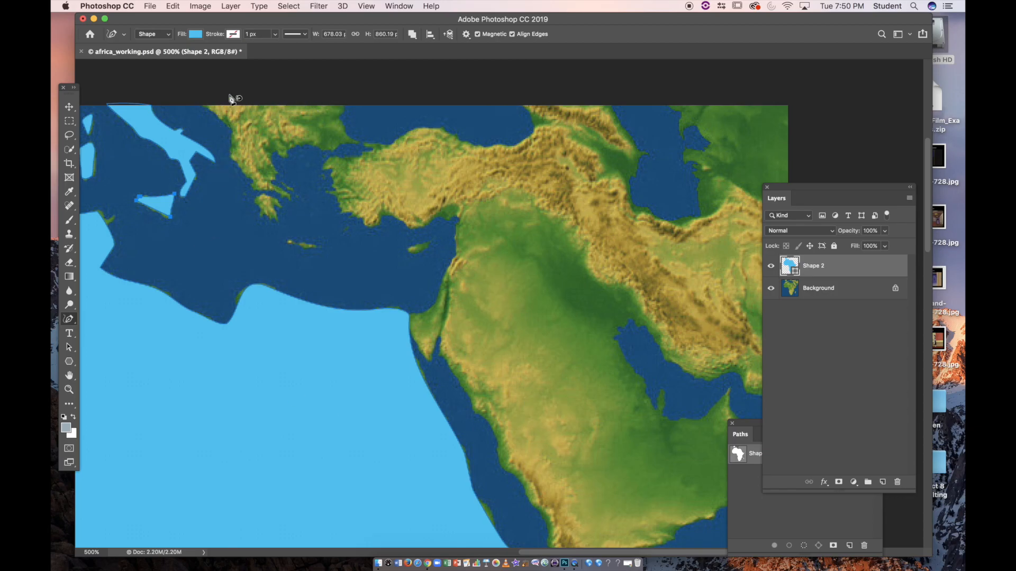
{"action": "left_click", "coordinate": [209, 107]}
Close the top-edge outline, then undo the stray Black Sea and Caspian fill
{"action": "double_click", "coordinate": [791, 172]}
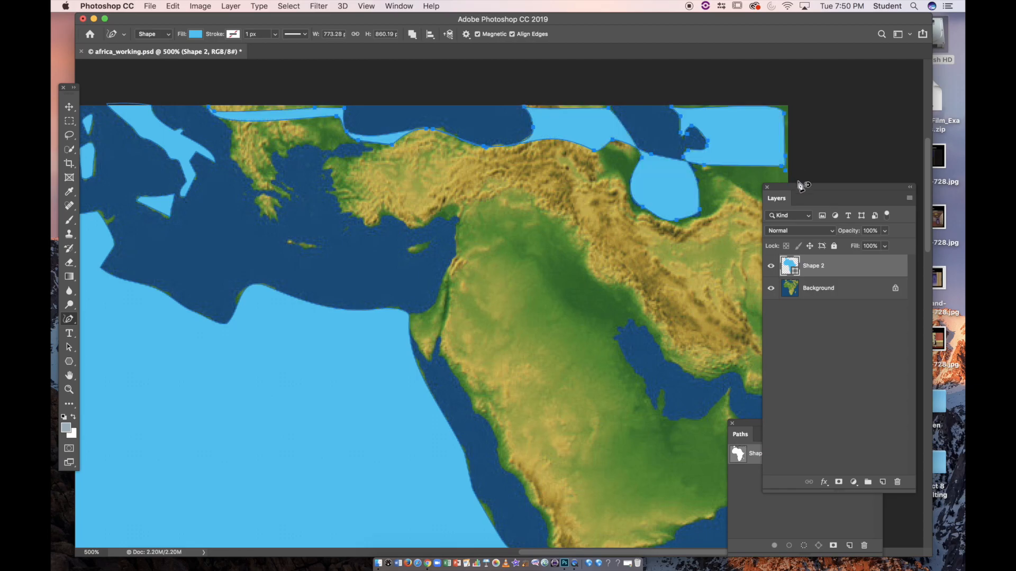
{"action": "left_click_drag", "start_coordinate": [802, 190], "coordinate": [875, 201]}
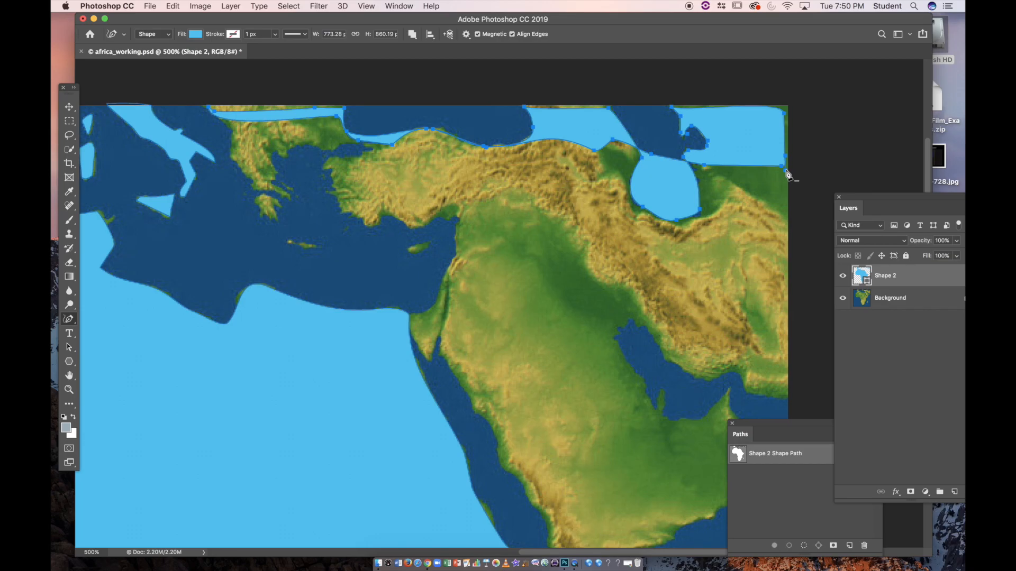
{"action": "key", "text": "super+z"}
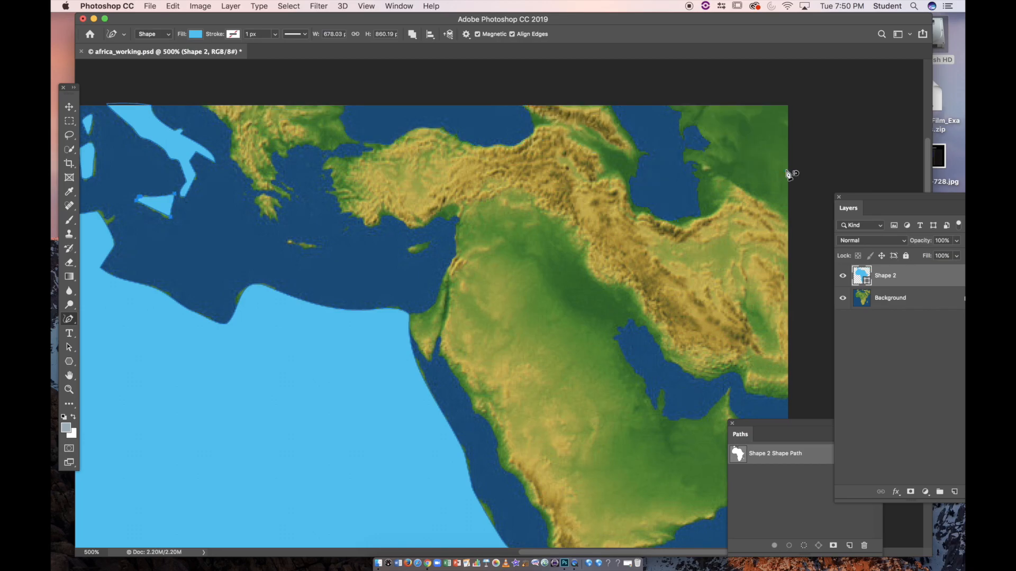
Move the Paths panel aside and zoom out to see more map
{"action": "left_click_drag", "start_coordinate": [789, 426], "coordinate": [860, 440]}
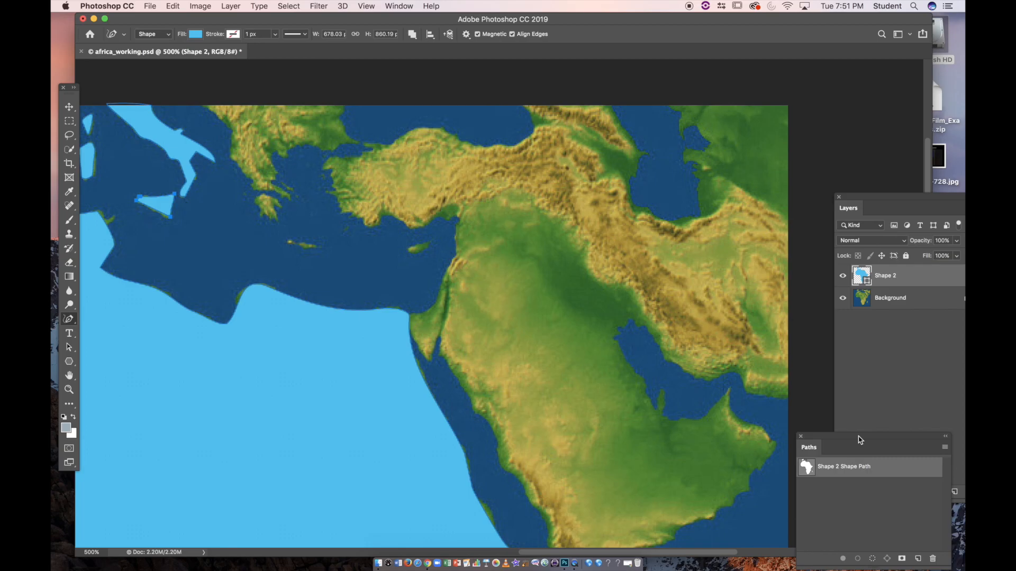
{"action": "key", "text": "super+minus"}
{"action": "scroll", "coordinate": [651, 395], "scroll_direction": "down", "scroll_amount": 2}
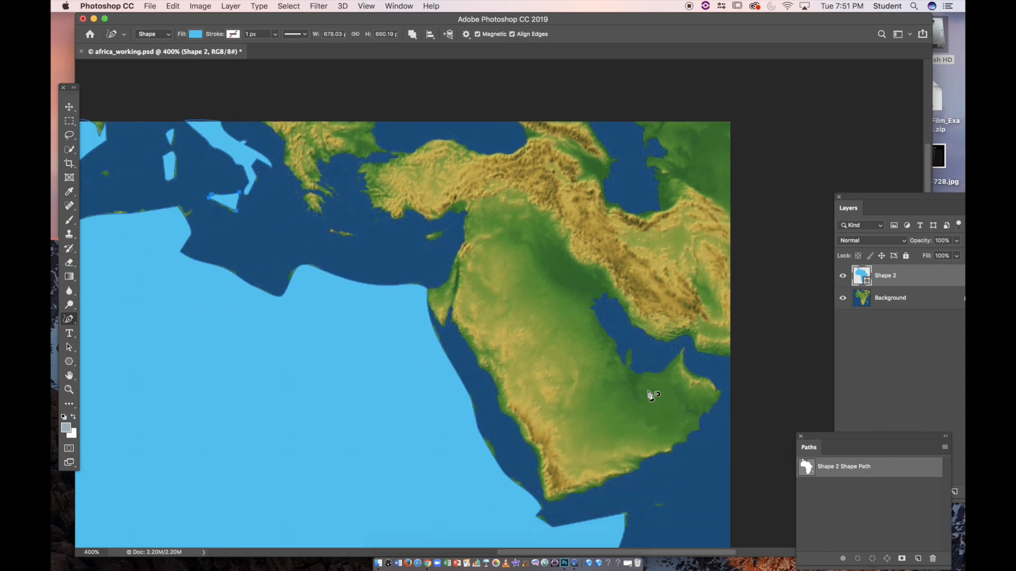
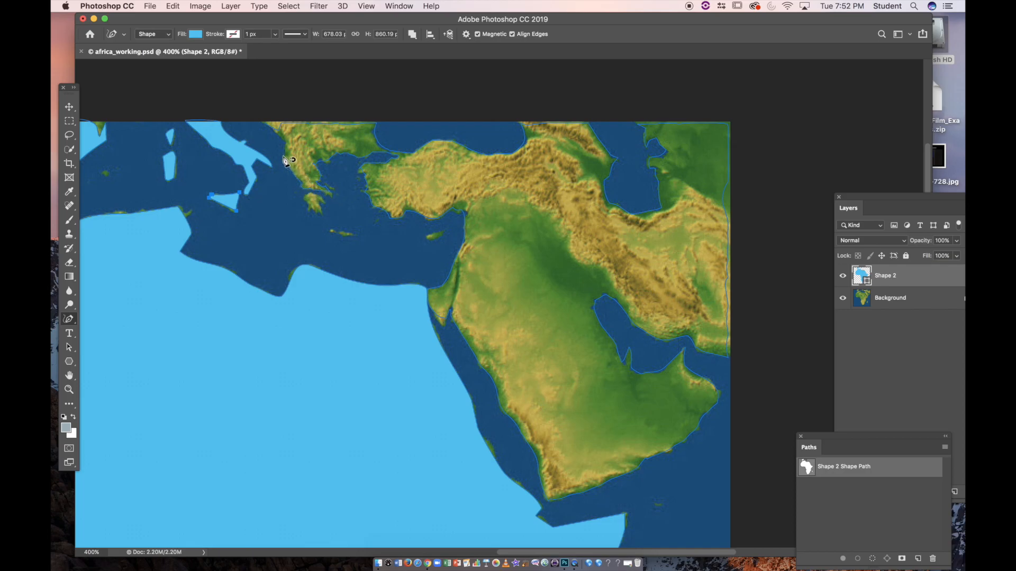
Close the Middle East coastline outline, then zoom in and close the outline around Greece
{"action": "left_click", "coordinate": [274, 127]}
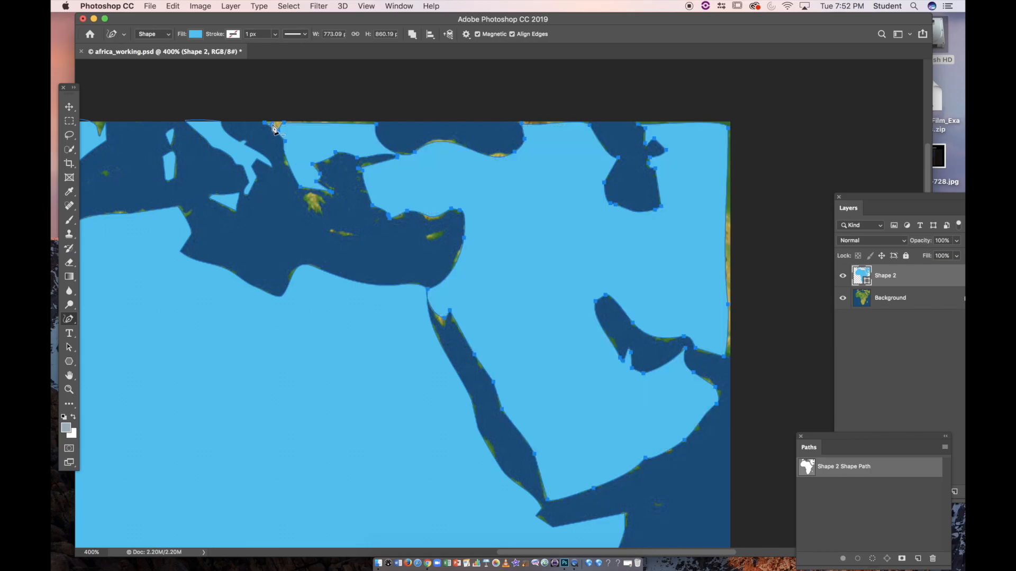
{"action": "key", "text": "super+plus"}
{"action": "key", "text": "super+plus"}
{"action": "key", "text": "super+plus"}
{"action": "scroll", "coordinate": [292, 180], "scroll_direction": "left", "scroll_amount": 3}
{"action": "scroll", "coordinate": [292, 180], "scroll_direction": "up", "scroll_amount": 2}
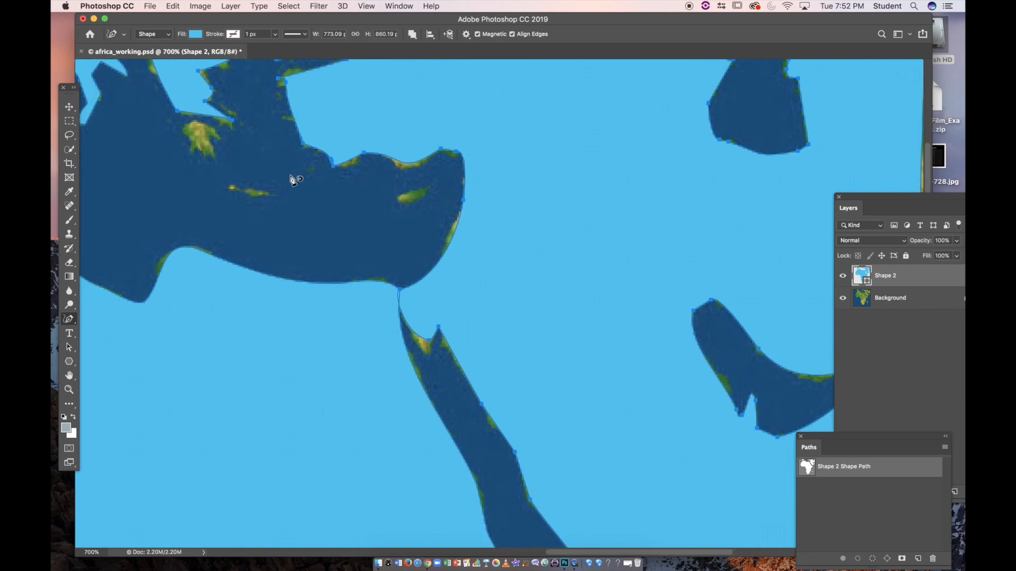
{"action": "scroll", "coordinate": [293, 180], "scroll_direction": "up", "scroll_amount": 2}
{"action": "scroll", "coordinate": [293, 180], "scroll_direction": "left", "scroll_amount": 1}
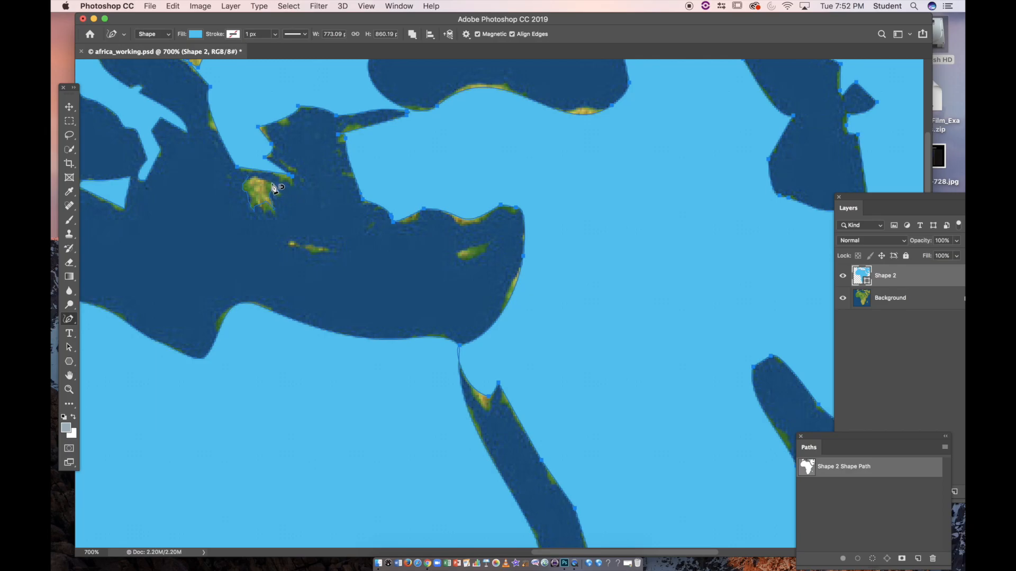
{"action": "left_click", "coordinate": [249, 177]}
Trace and close outlines around Crete and Cyprus so both fill light blue
{"action": "left_click", "coordinate": [290, 244]}
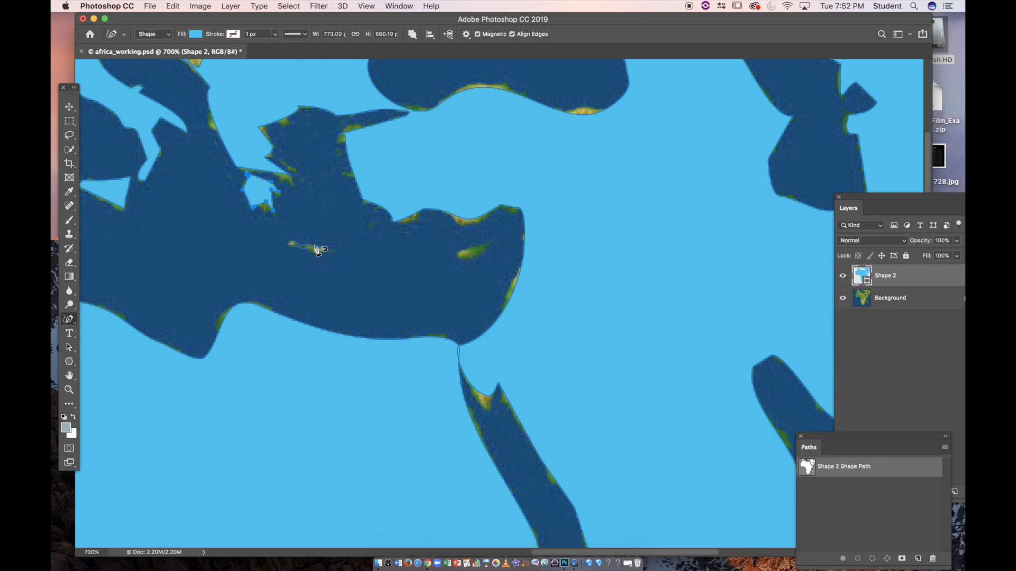
{"action": "double_click", "coordinate": [313, 246]}
{"action": "double_click", "coordinate": [463, 249]}
{"action": "key", "text": "super+minus"}
{"action": "key", "text": "super+minus"}
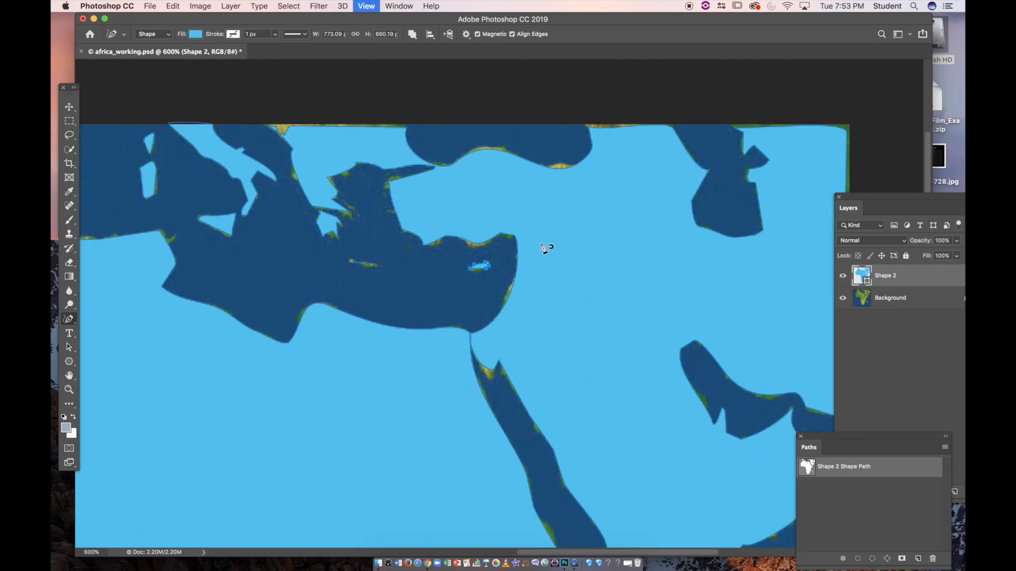
With the Direct Selection Tool, pull Shape 2's top-edge anchor points above the canvas
{"action": "left_click_drag", "start_coordinate": [68, 347], "coordinate": [117, 359]}
{"action": "left_click", "coordinate": [281, 129]}
{"action": "left_click", "coordinate": [278, 128]}
{"action": "left_click_drag", "start_coordinate": [280, 124], "coordinate": [297, 117]}
{"action": "left_click_drag", "start_coordinate": [405, 129], "coordinate": [405, 115]}
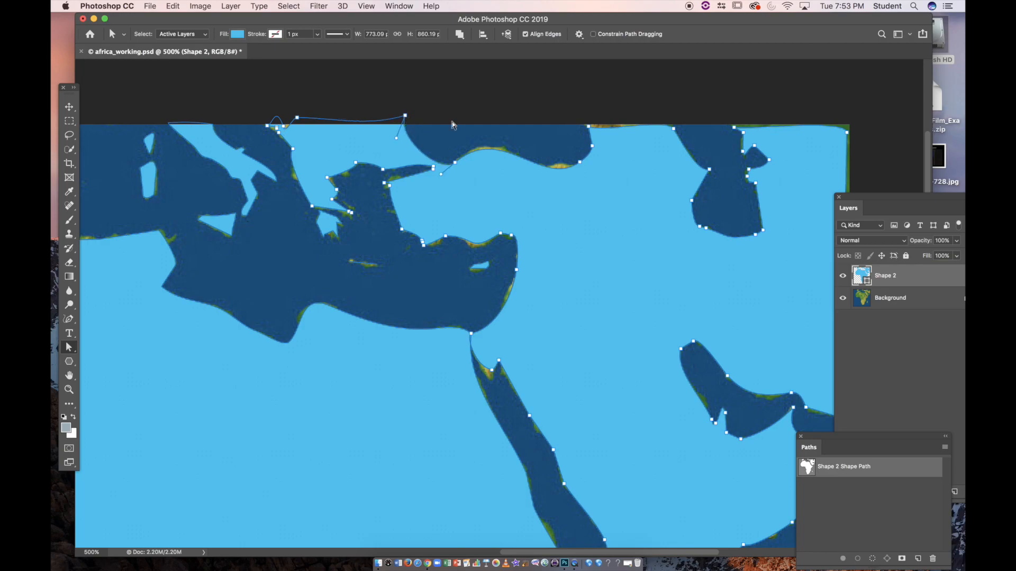
{"action": "left_click_drag", "start_coordinate": [590, 127], "coordinate": [587, 117]}
Push the right-edge and top-right corner anchors past the canvas, then fit the map on screen
{"action": "scroll", "coordinate": [629, 110], "scroll_direction": "right", "scroll_amount": 9}
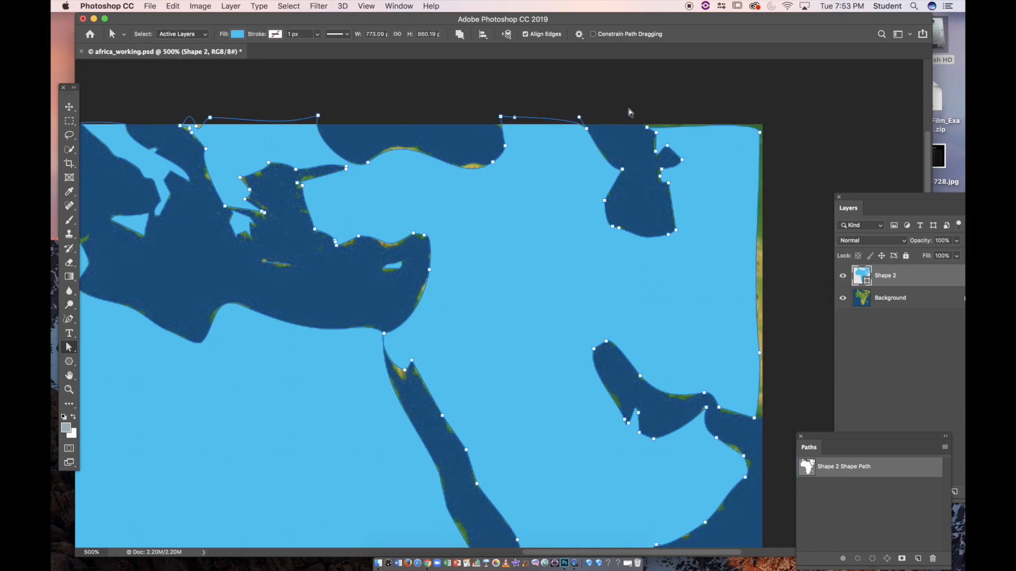
{"action": "left_click_drag", "start_coordinate": [602, 352], "coordinate": [626, 362]}
{"action": "left_click", "coordinate": [616, 416]}
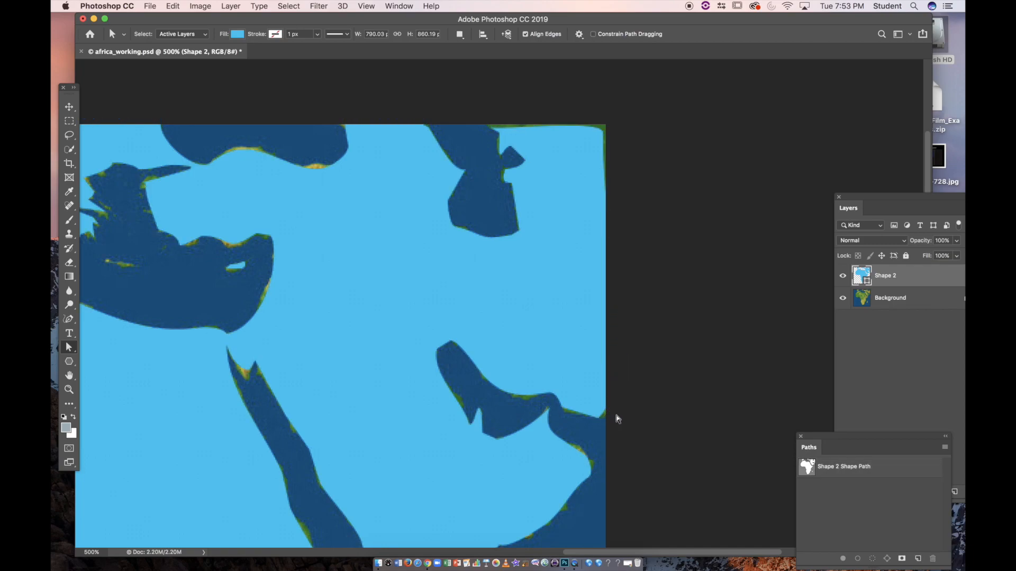
{"action": "left_click", "coordinate": [594, 140]}
{"action": "left_click_drag", "start_coordinate": [604, 129], "coordinate": [611, 119]}
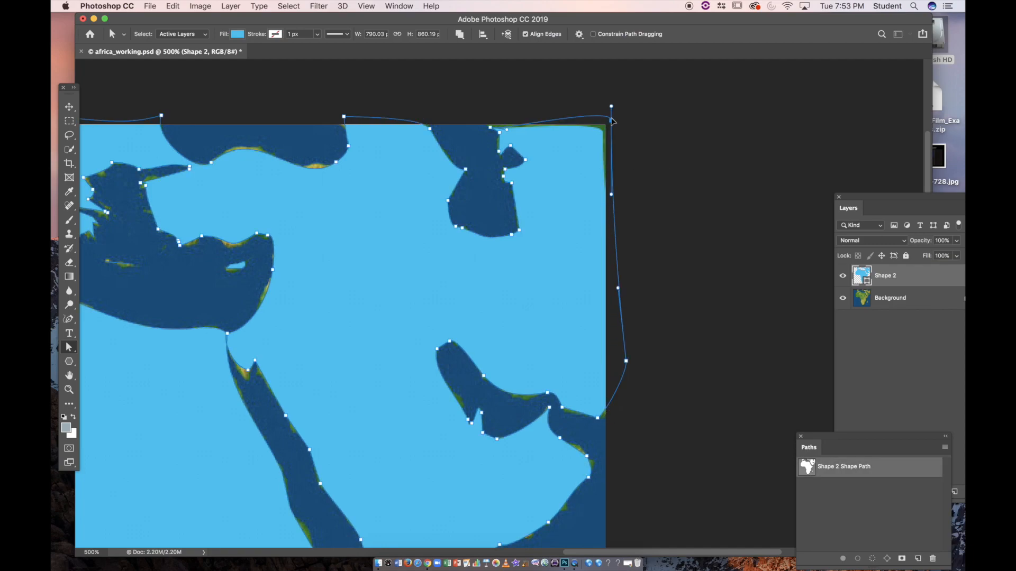
{"action": "scroll", "coordinate": [658, 182], "scroll_direction": "down", "scroll_amount": 4}
{"action": "scroll", "coordinate": [658, 182], "scroll_direction": "left", "scroll_amount": 4}
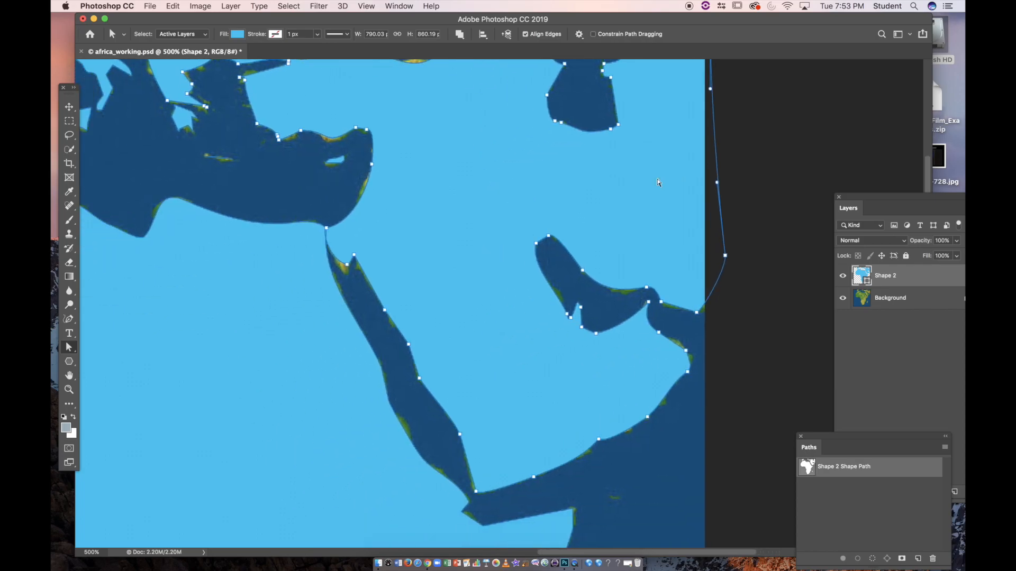
{"action": "key", "text": "super+0"}
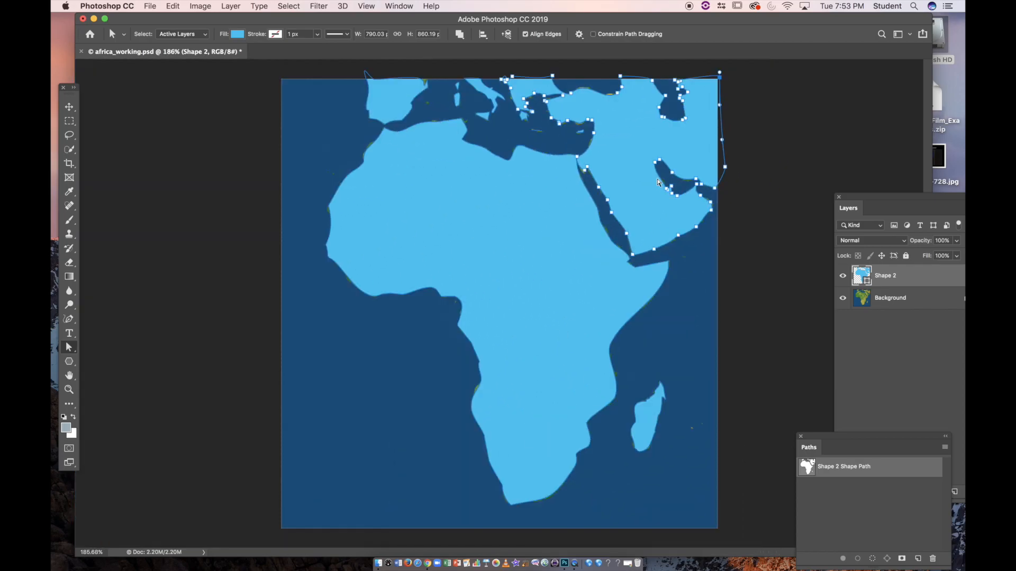
Deselect the Shape 2 path and switch to the Direct Selection Tool
{"action": "left_click", "coordinate": [749, 228]}
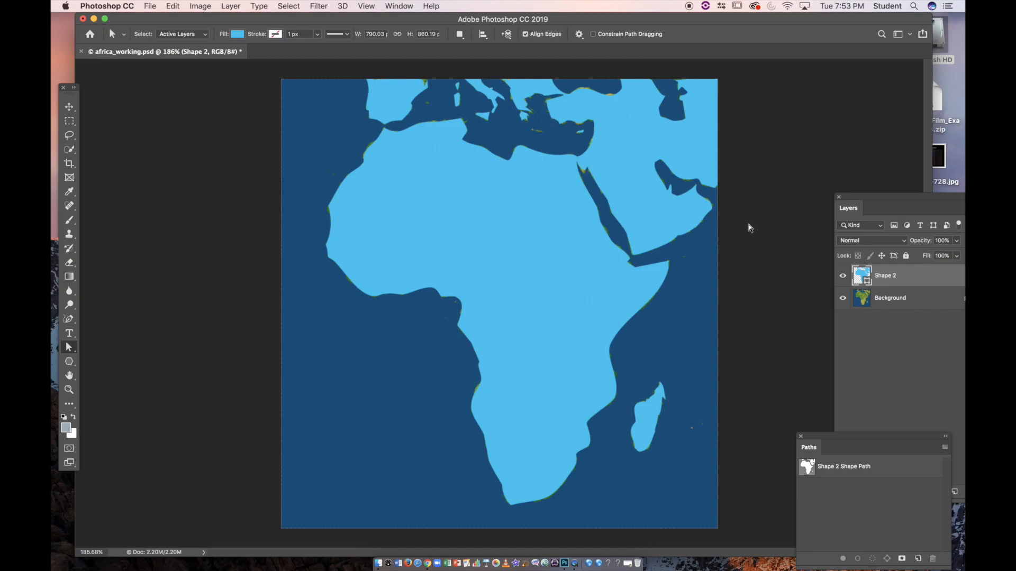
{"action": "left_click", "coordinate": [71, 347]}
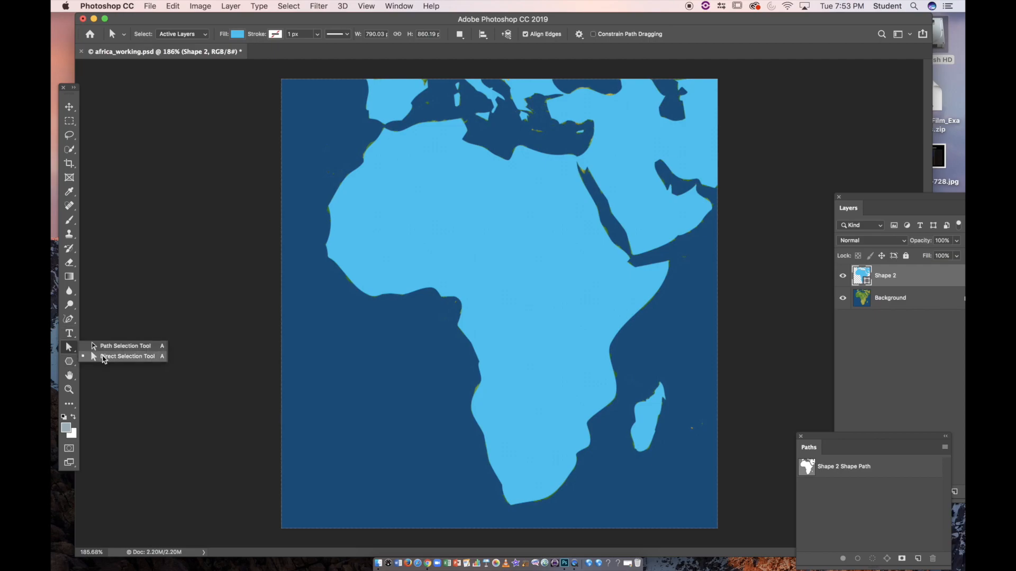
{"action": "left_click", "coordinate": [130, 356]}
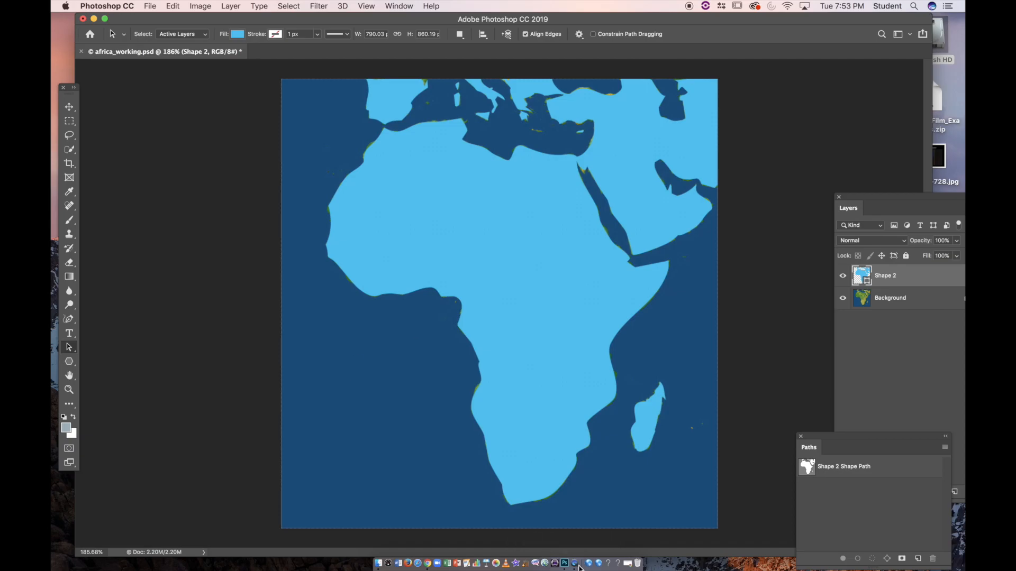
{"action": "left_click", "coordinate": [576, 565]}
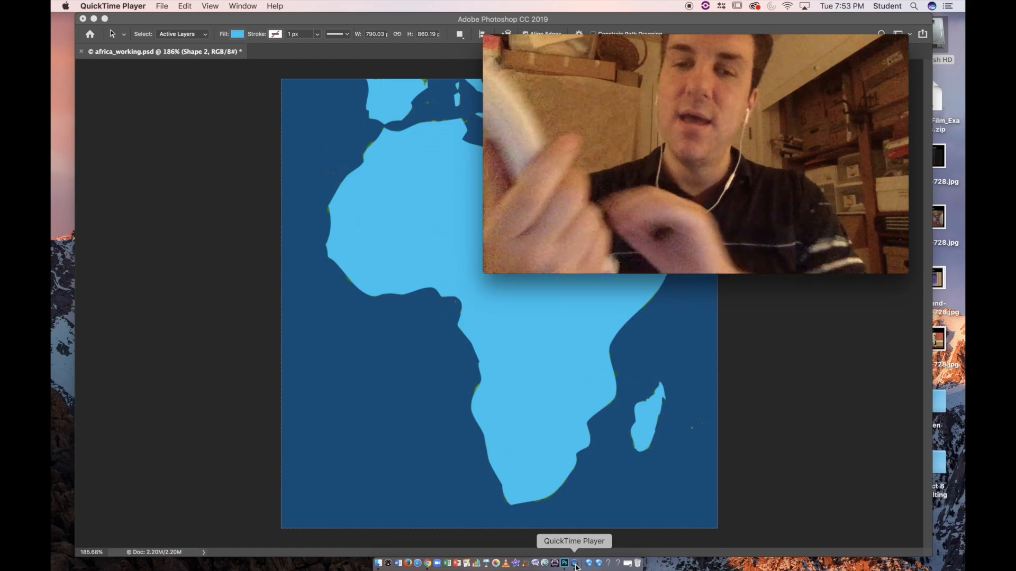
{"action": "left_click", "coordinate": [150, 459]}
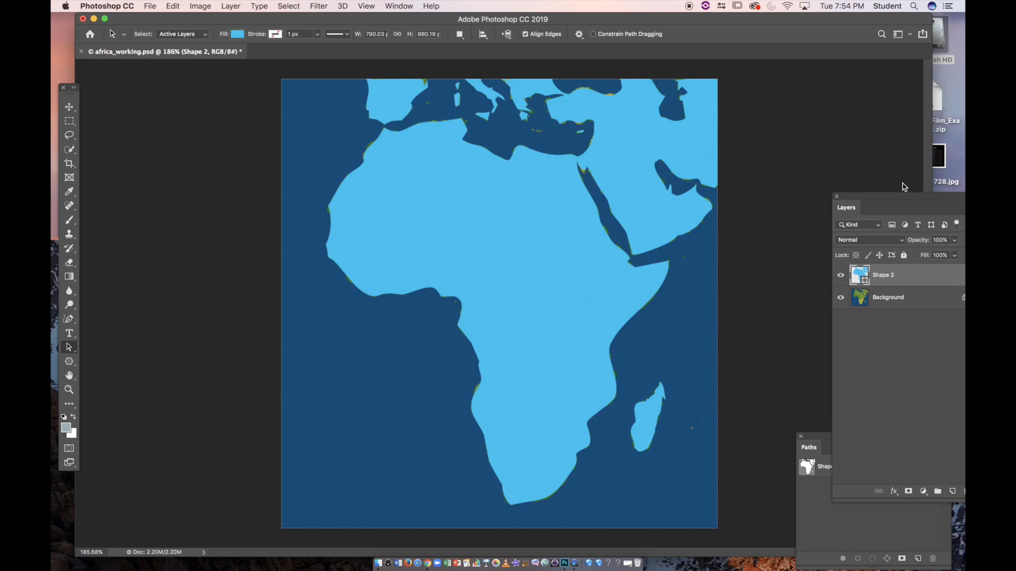
Set the Shape 2 layer opacity to 50% so the terrain shows through
{"action": "left_click_drag", "start_coordinate": [922, 203], "coordinate": [866, 165]}
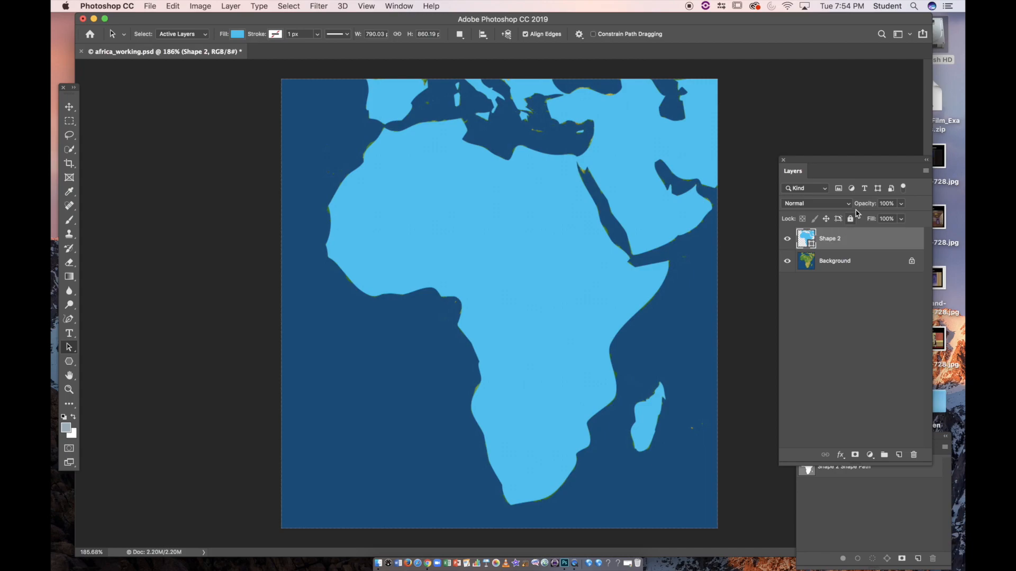
{"action": "left_click", "coordinate": [901, 205]}
{"action": "left_click_drag", "start_coordinate": [896, 215], "coordinate": [876, 219]}
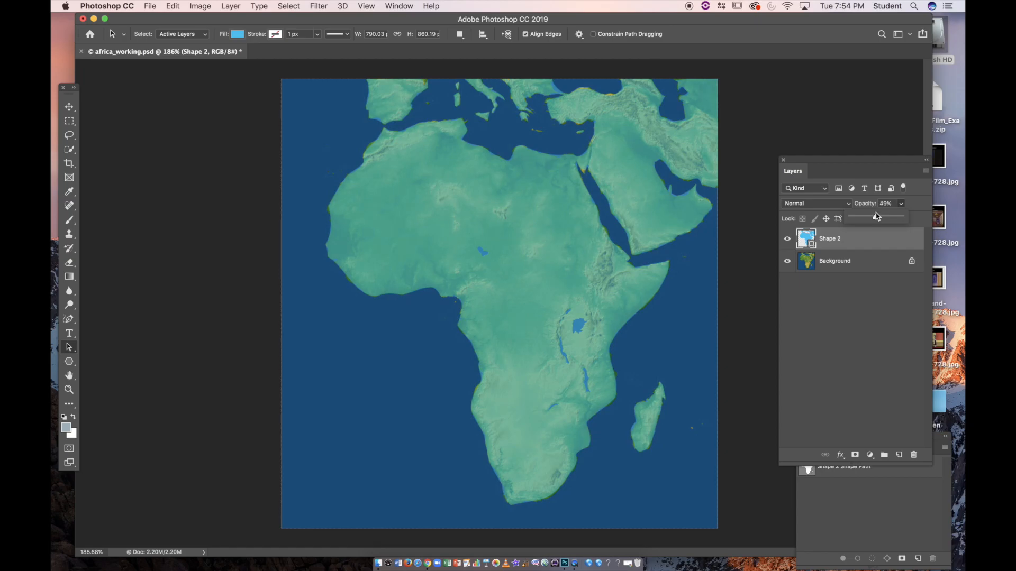
{"action": "left_click", "coordinate": [897, 201]}
{"action": "left_click_drag", "start_coordinate": [893, 203], "coordinate": [868, 201]}
{"action": "type", "text": "50"}
{"action": "key", "text": "Tab"}
Select the Shape 2 Shape Path in the Paths panel to show its outline
{"action": "left_click", "coordinate": [461, 36]}
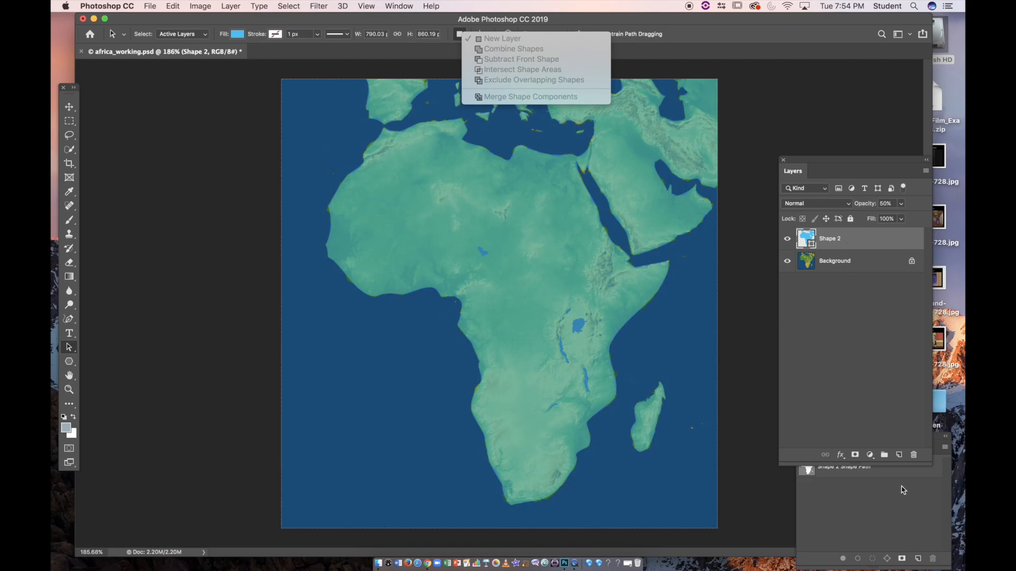
{"action": "left_click", "coordinate": [909, 539]}
{"action": "left_click", "coordinate": [862, 474]}
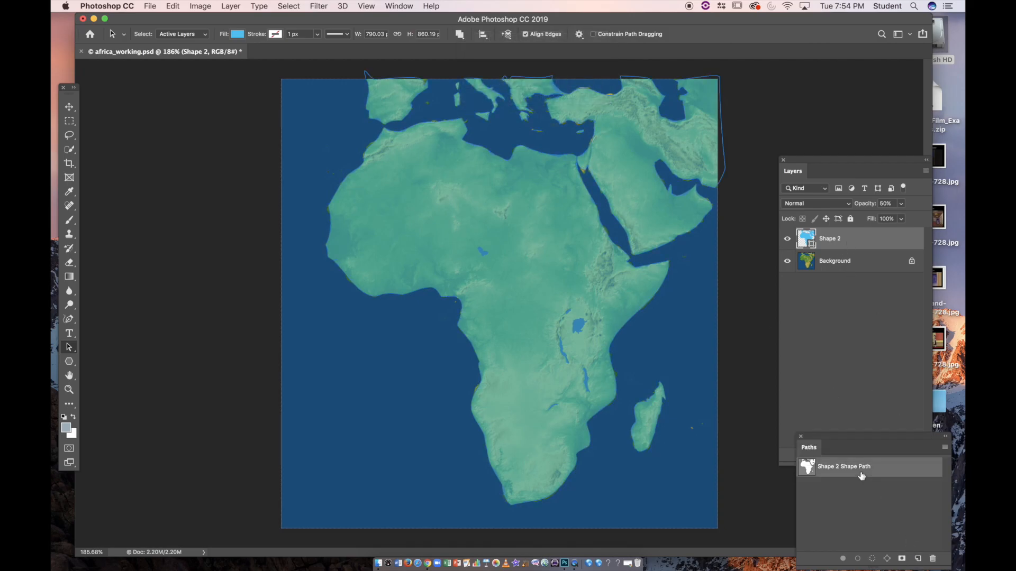
{"action": "left_click", "coordinate": [459, 34]}
{"action": "left_click", "coordinate": [841, 238]}
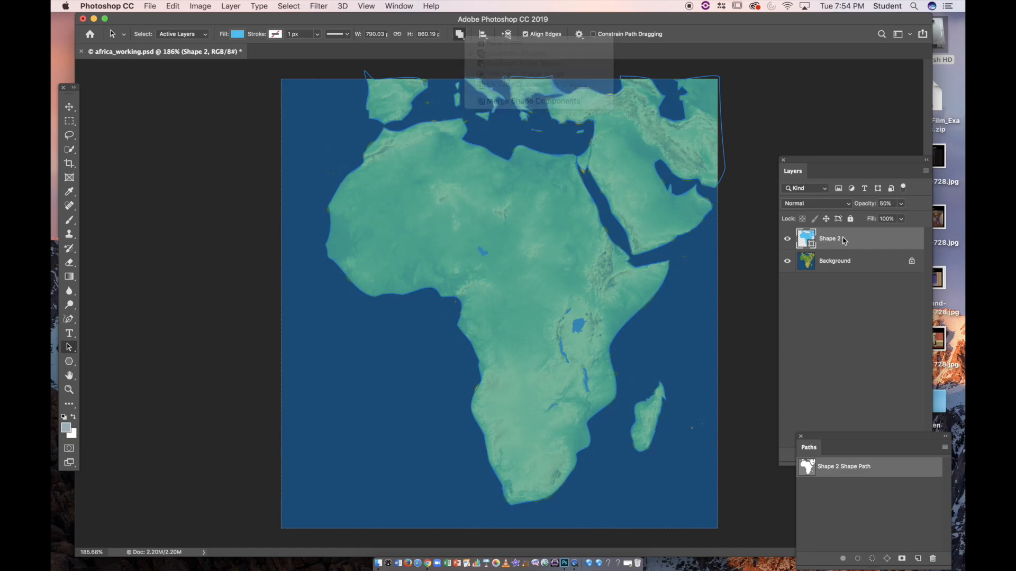
Switch to the magnetic Freeform Pen with Path Operations set to Subtract Front Shape
{"action": "left_click", "coordinate": [69, 319]}
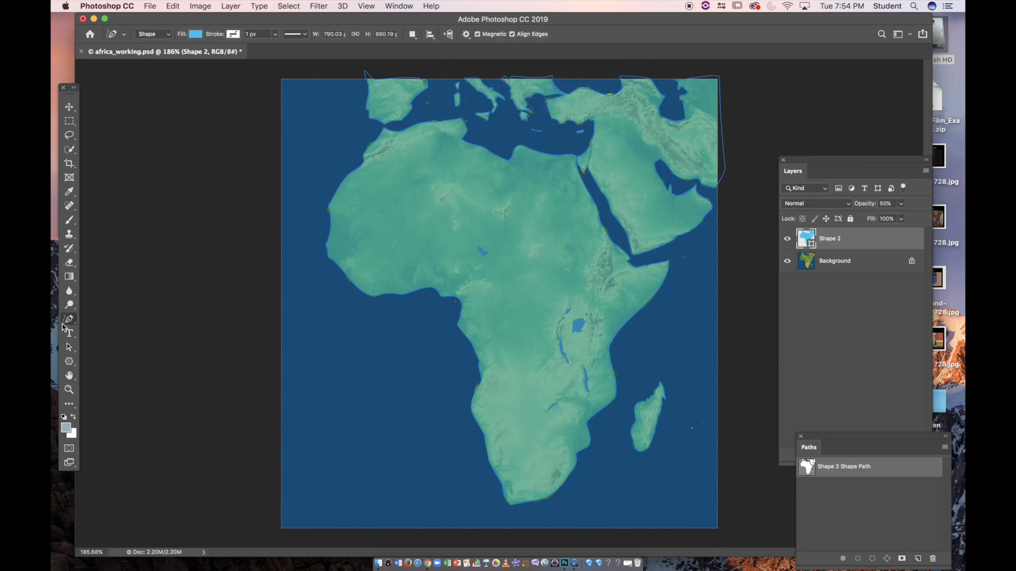
{"action": "left_click", "coordinate": [101, 334]}
{"action": "left_click", "coordinate": [412, 34]}
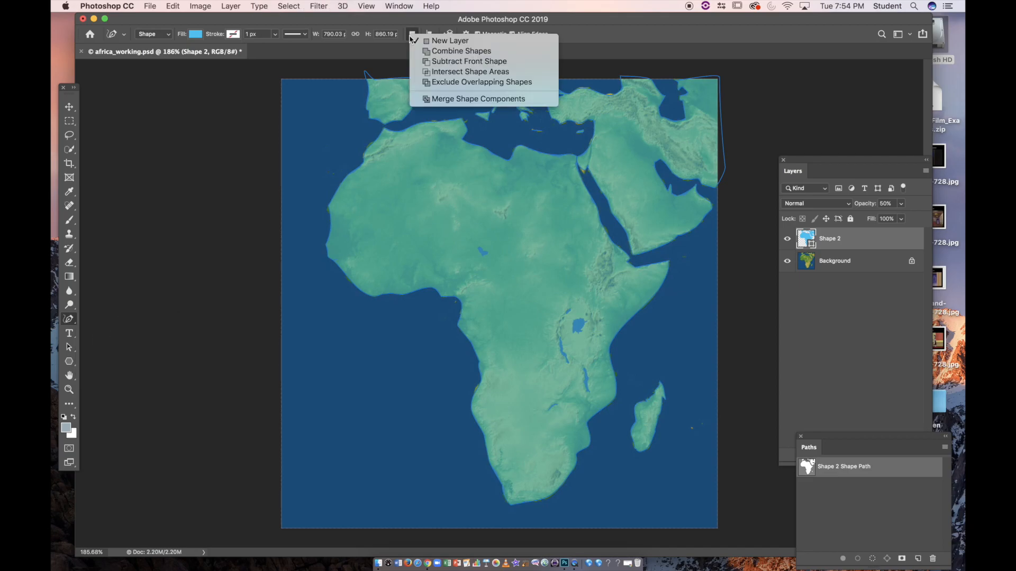
{"action": "left_click", "coordinate": [433, 62]}
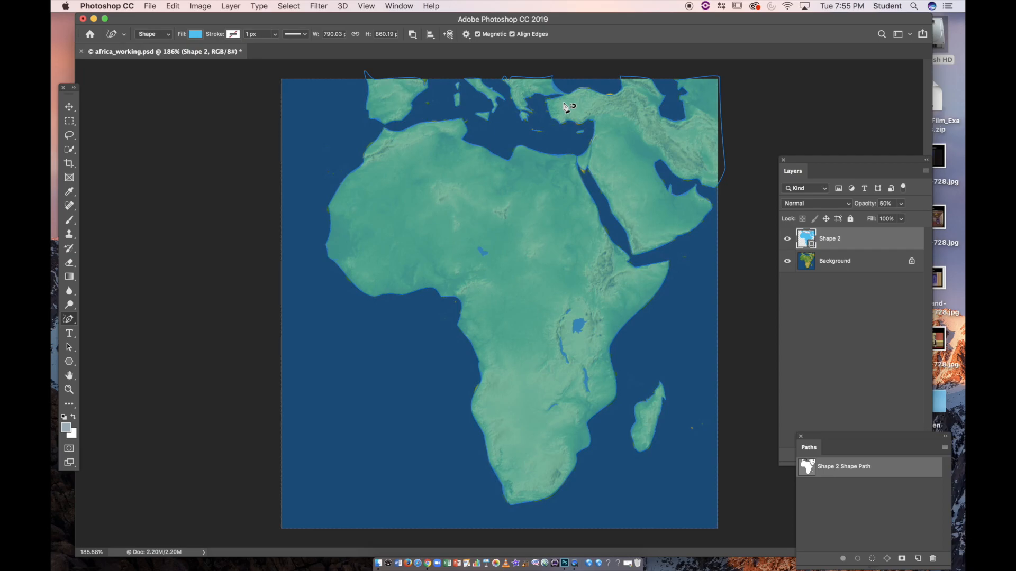
{"action": "left_click", "coordinate": [574, 564]}
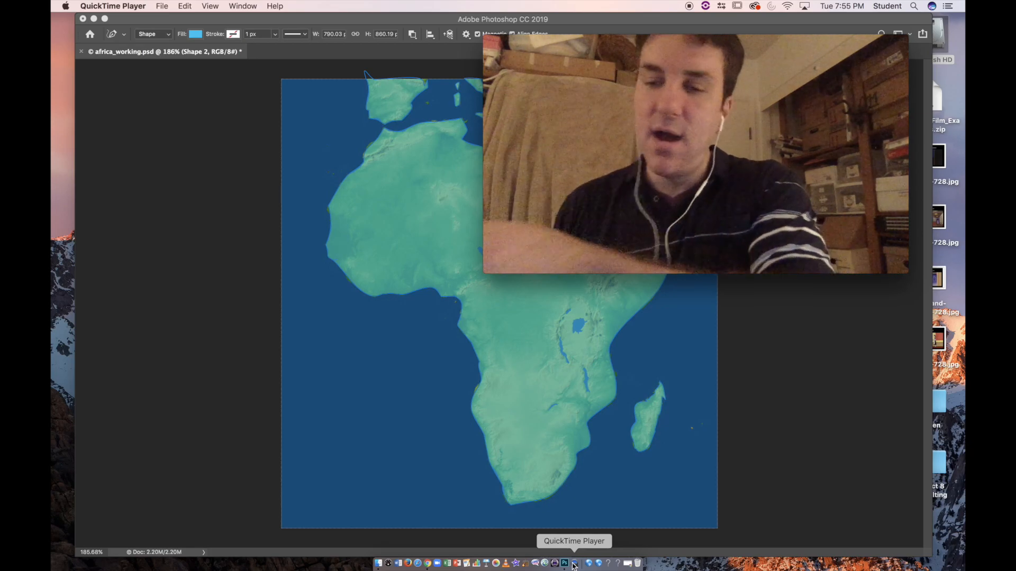
{"action": "left_click", "coordinate": [417, 423]}
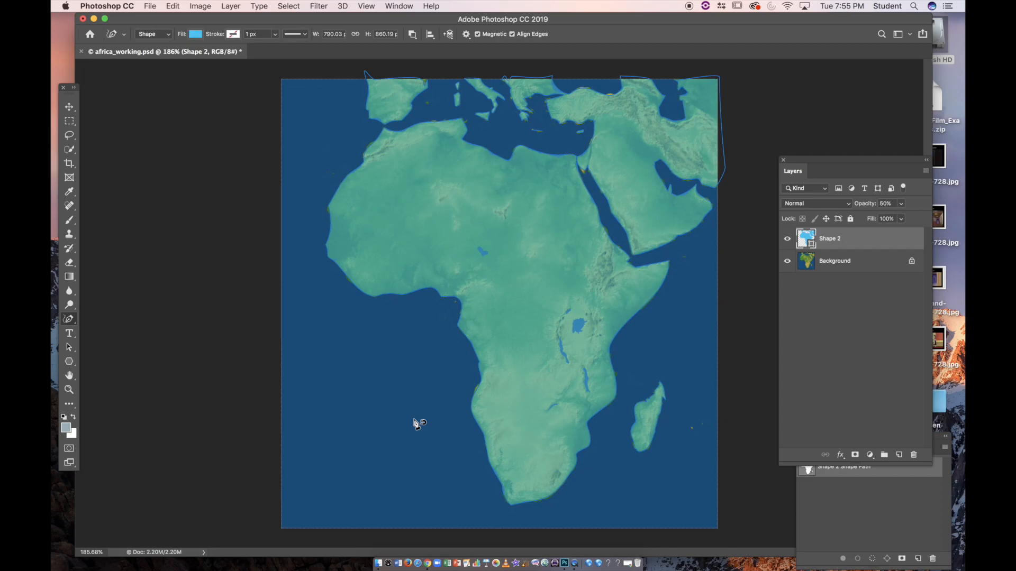
{"action": "key", "text": "super+equal"}
{"action": "key", "text": "super+equal"}
{"action": "key", "text": "super+equal"}
{"action": "key", "text": "super+equal"}
{"action": "key", "text": "super+equal"}
{"action": "key", "text": "super+equal"}
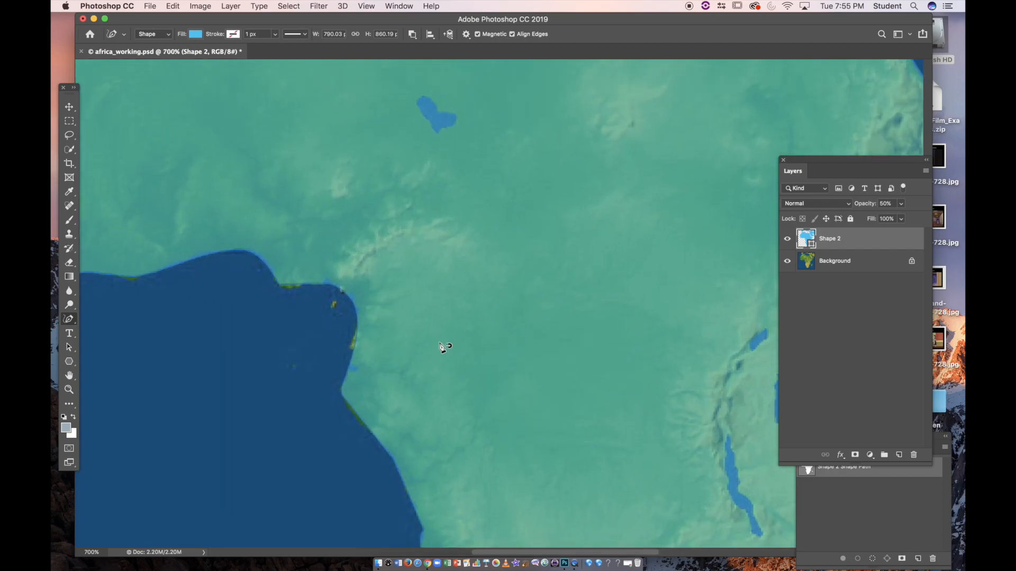
Zoom in and trace the small lake, closing the path to cut it from Shape 2
{"action": "key", "text": "super+equal"}
{"action": "key", "text": "super+equal"}
{"action": "key", "text": "super+equal"}
{"action": "key", "text": "super+equal"}
{"action": "key", "text": "super+equal"}
{"action": "key", "text": "super+equal"}
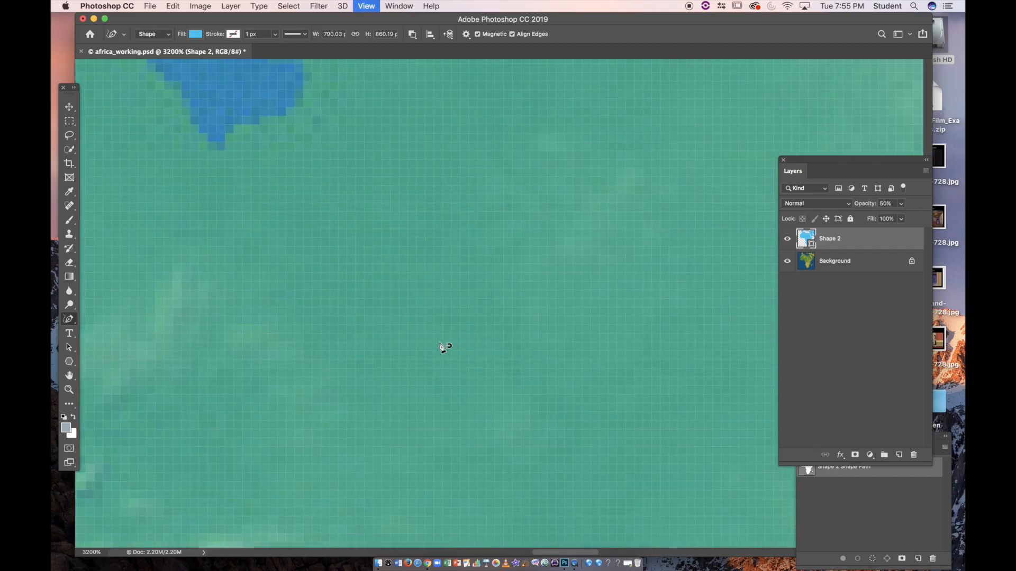
{"action": "scroll", "coordinate": [444, 346], "scroll_direction": "up", "scroll_amount": 5}
{"action": "scroll", "coordinate": [443, 346], "scroll_direction": "down", "scroll_amount": 3}
{"action": "left_click", "coordinate": [321, 231]}
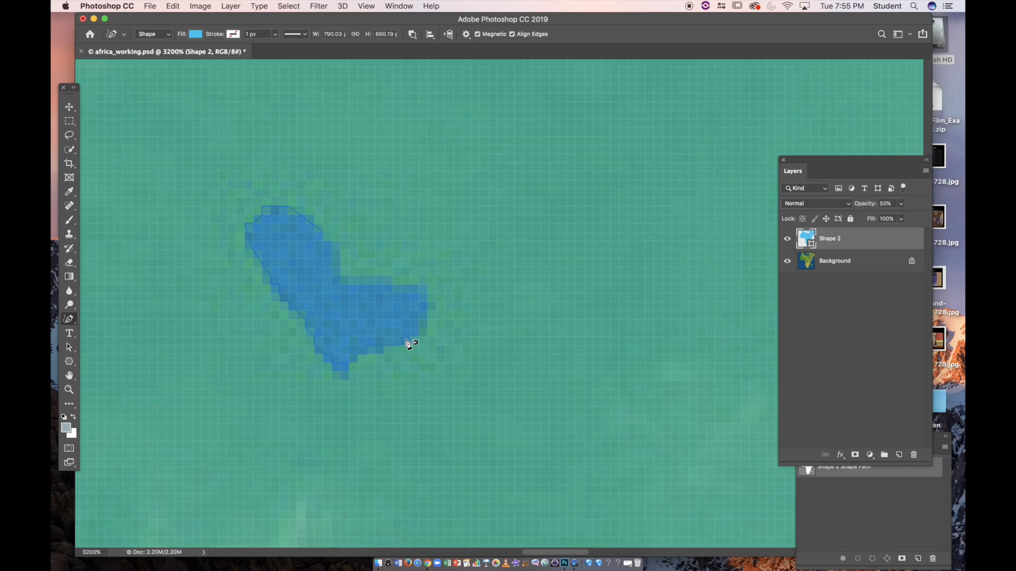
{"action": "mouse_move", "coordinate": [391, 282]}
{"action": "left_mouse_down"}
{"action": "mouse_move", "coordinate": [343, 282]}
{"action": "mouse_move", "coordinate": [319, 232]}
{"action": "left_mouse_up"}
{"action": "left_click", "coordinate": [323, 233]}
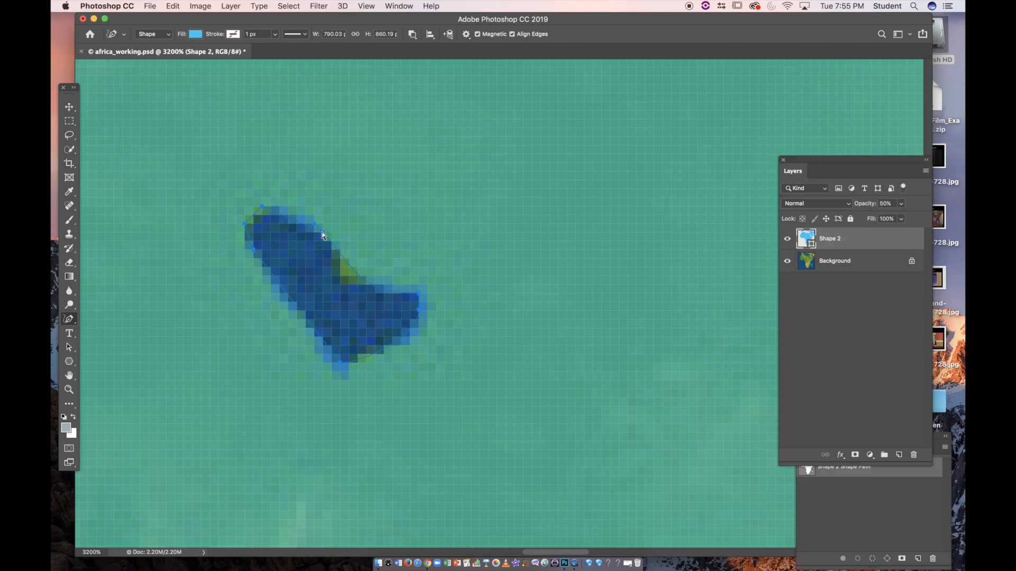
Adjust the Shape 2 opacity slider slightly
{"action": "left_click", "coordinate": [901, 205]}
{"action": "mouse_move", "coordinate": [904, 217]}
{"action": "left_mouse_down"}
{"action": "mouse_move", "coordinate": [933, 222]}
{"action": "mouse_move", "coordinate": [901, 220]}
{"action": "left_mouse_up"}
{"action": "scroll", "coordinate": [630, 332], "scroll_direction": "right", "scroll_amount": 5}
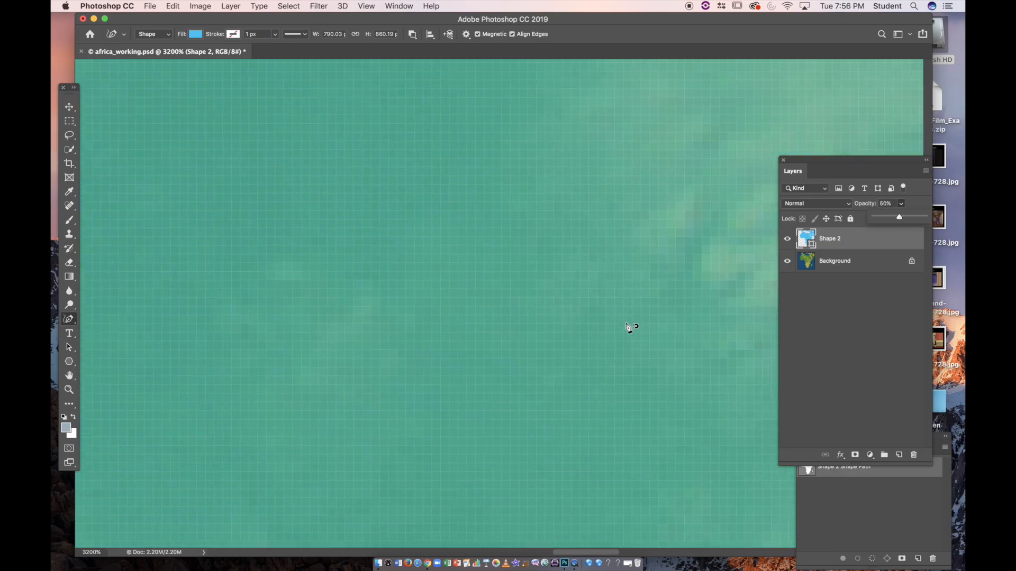
Trace and close the outline of another small lake to cut it out
{"action": "key", "text": "super+minus"}
{"action": "key", "text": "super+minus"}
{"action": "key", "text": "super+minus"}
{"action": "key", "text": "super+minus"}
{"action": "key", "text": "super+minus"}
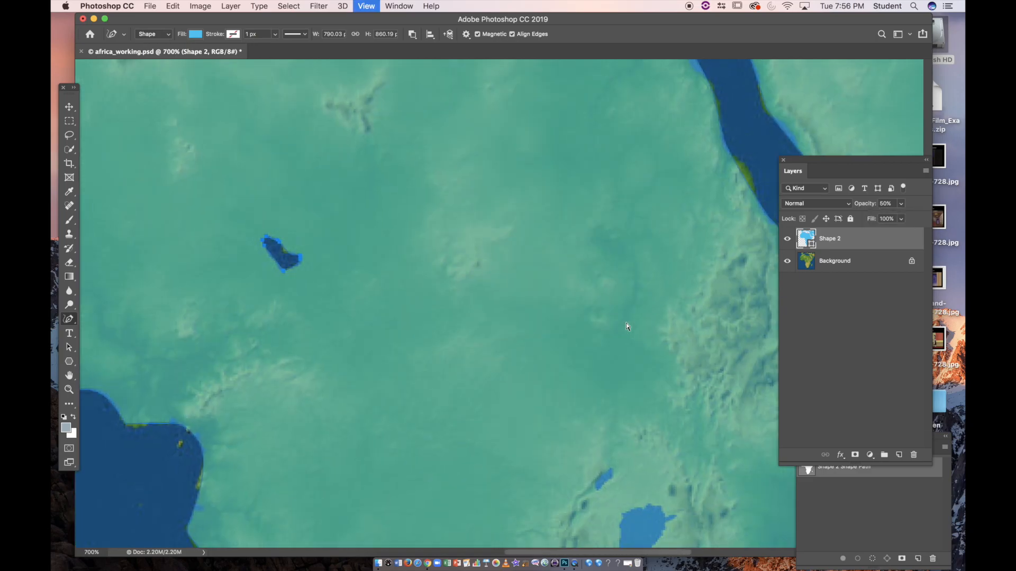
{"action": "key", "text": "super+minus"}
{"action": "key", "text": "super+plus"}
{"action": "key", "text": "super+plus"}
{"action": "key", "text": "super+plus"}
{"action": "key", "text": "super+plus"}
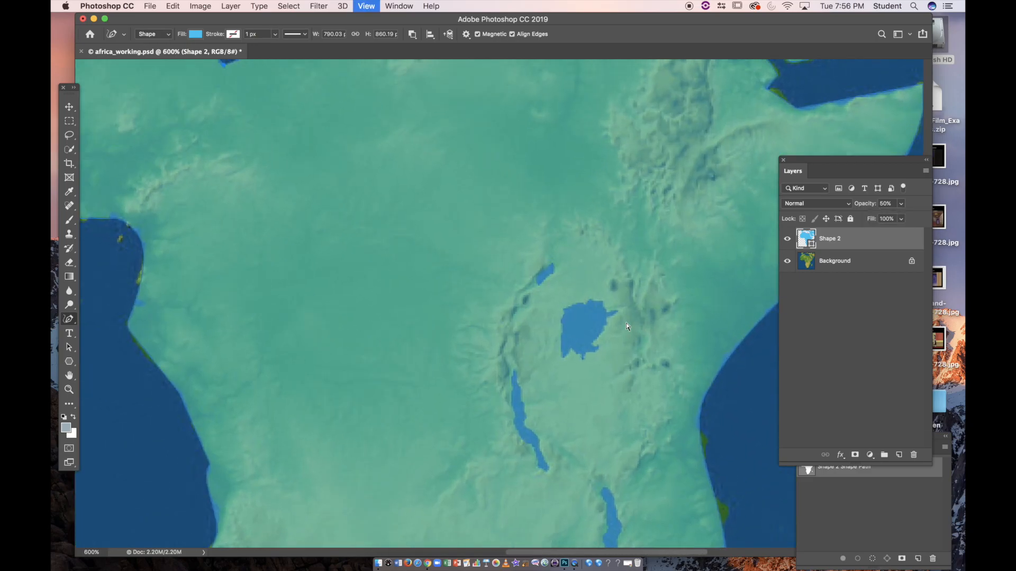
{"action": "left_click", "coordinate": [595, 231]}
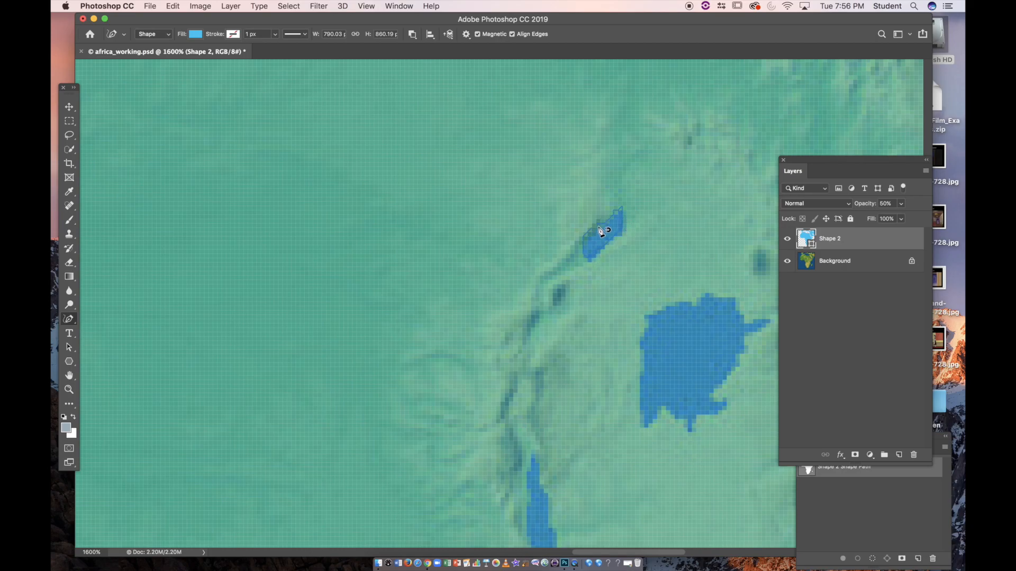
{"action": "left_click", "coordinate": [598, 232]}
{"action": "scroll", "coordinate": [642, 295], "scroll_direction": "down", "scroll_amount": 8}
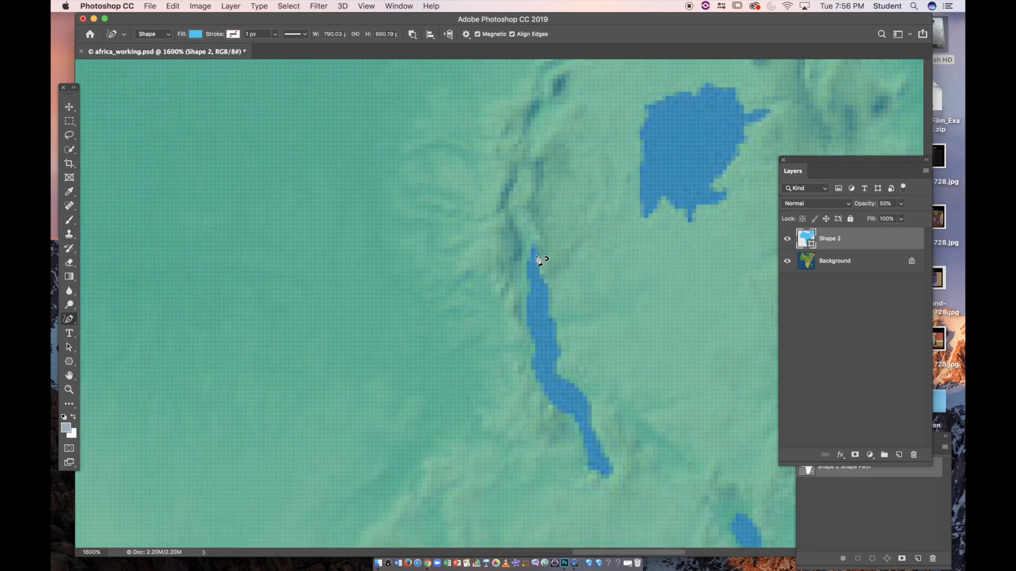
Trace and cut out the two long narrow lakes
{"action": "left_click", "coordinate": [533, 249]}
{"action": "double_click", "coordinate": [549, 302]}
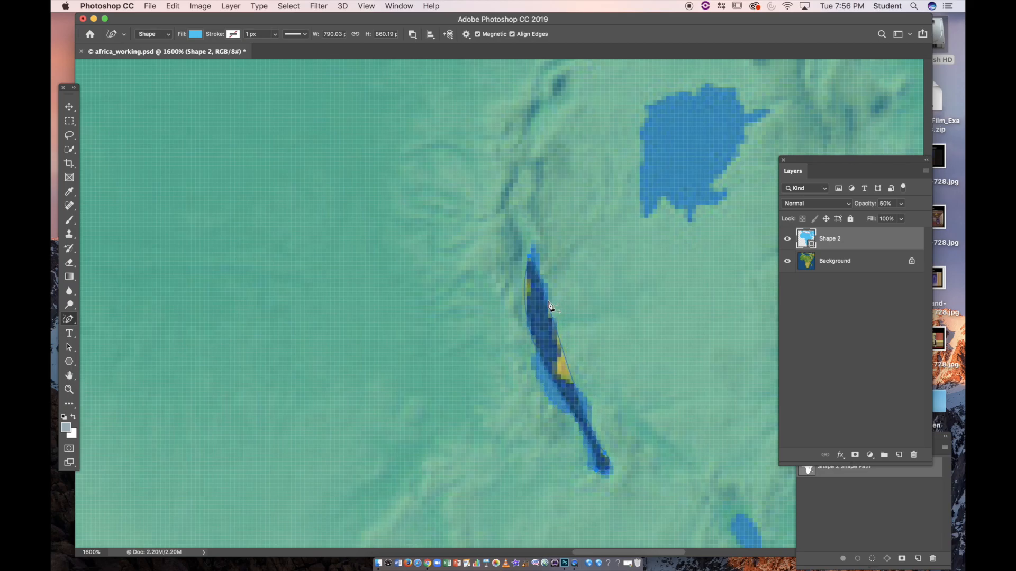
{"action": "scroll", "coordinate": [660, 365], "scroll_direction": "down", "scroll_amount": 10}
{"action": "scroll", "coordinate": [660, 365], "scroll_direction": "right", "scroll_amount": 5}
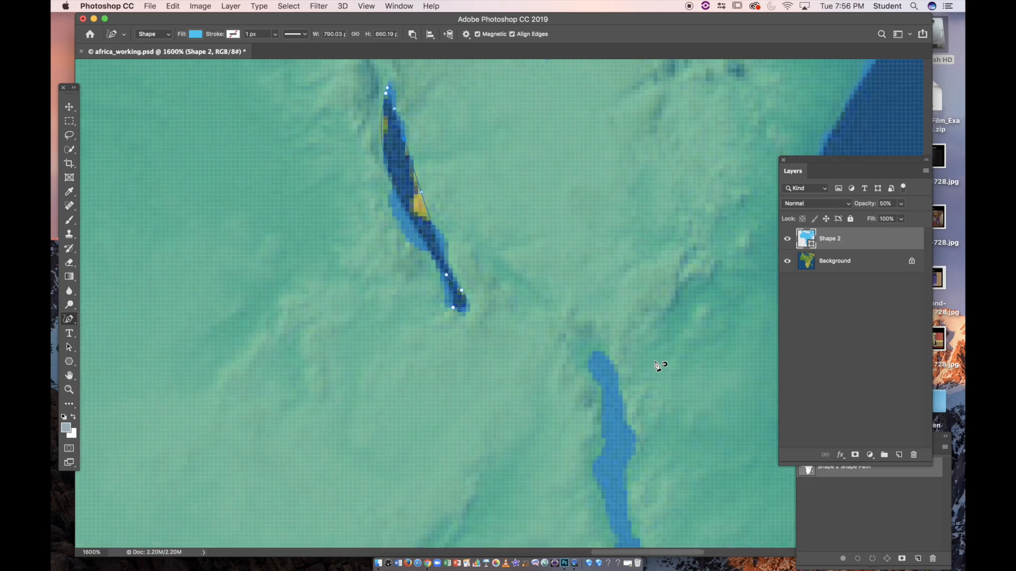
{"action": "scroll", "coordinate": [655, 363], "scroll_direction": "down", "scroll_amount": 1}
{"action": "left_click", "coordinate": [573, 222]}
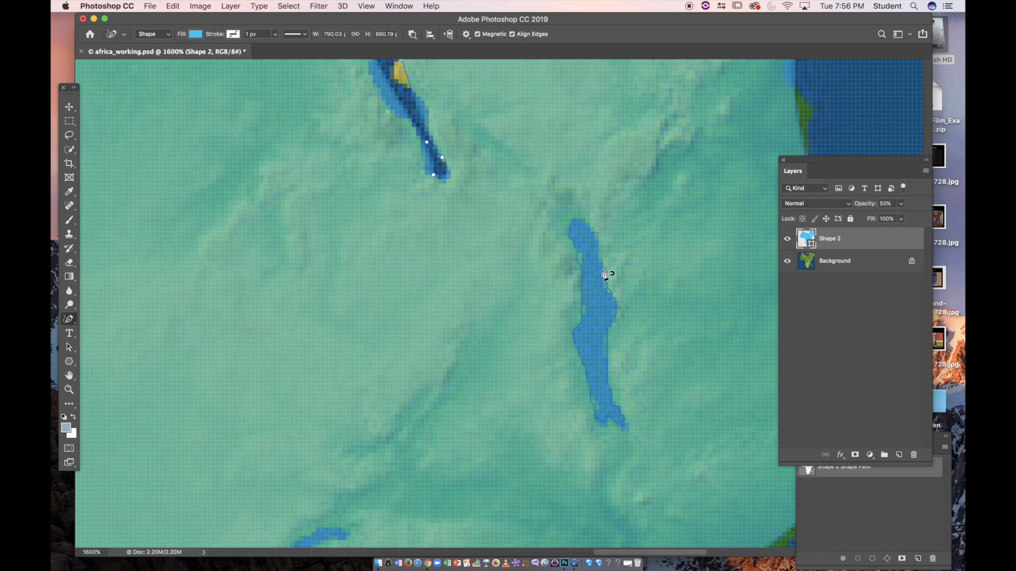
{"action": "double_click", "coordinate": [578, 252]}
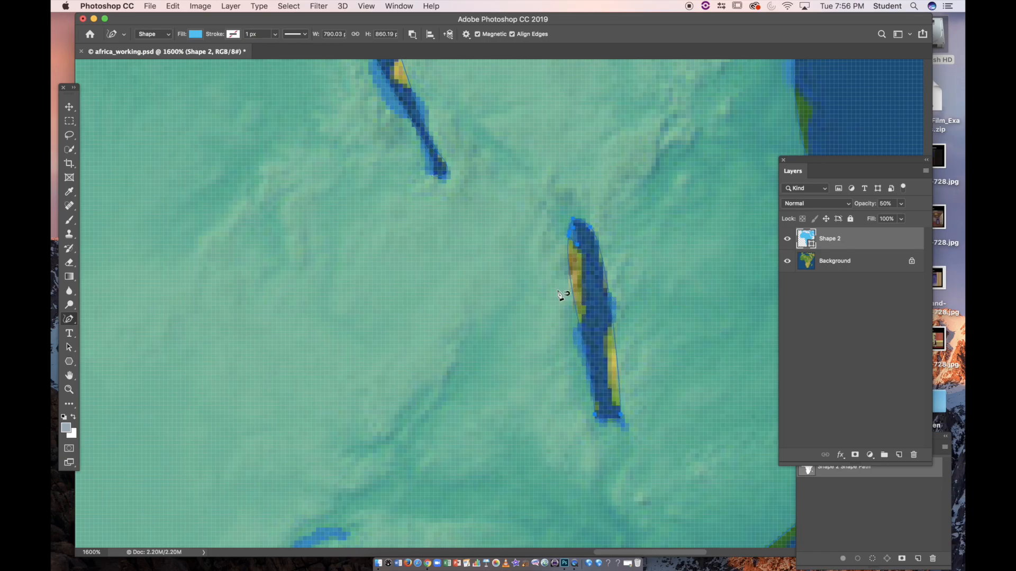
Cut out the thin blue channel and the large lake above it
{"action": "scroll", "coordinate": [562, 294], "scroll_direction": "down", "scroll_amount": 5}
{"action": "scroll", "coordinate": [562, 295], "scroll_direction": "left", "scroll_amount": 4}
{"action": "scroll", "coordinate": [562, 294], "scroll_direction": "down", "scroll_amount": 3}
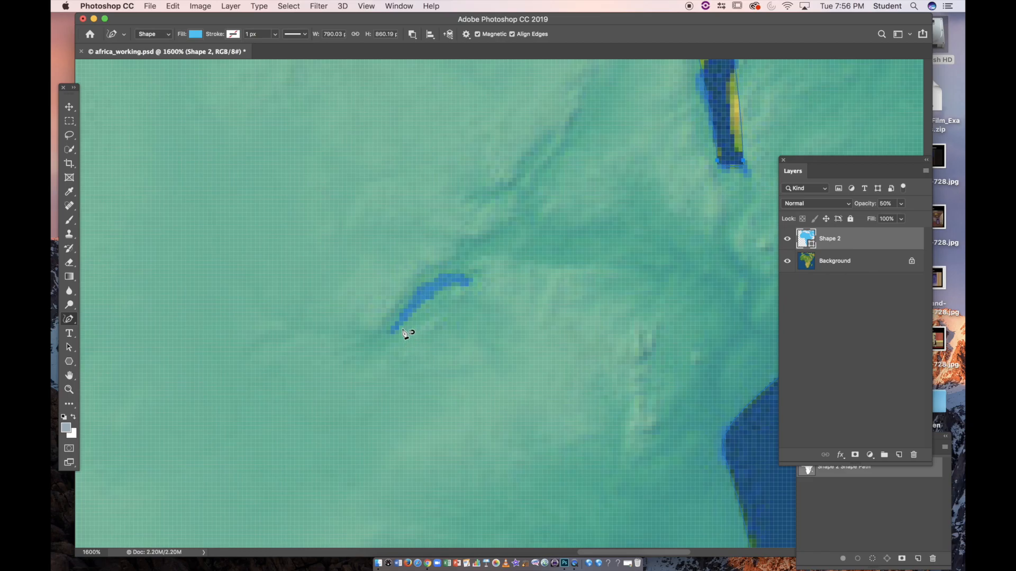
{"action": "left_click", "coordinate": [400, 332]}
{"action": "left_click", "coordinate": [395, 333]}
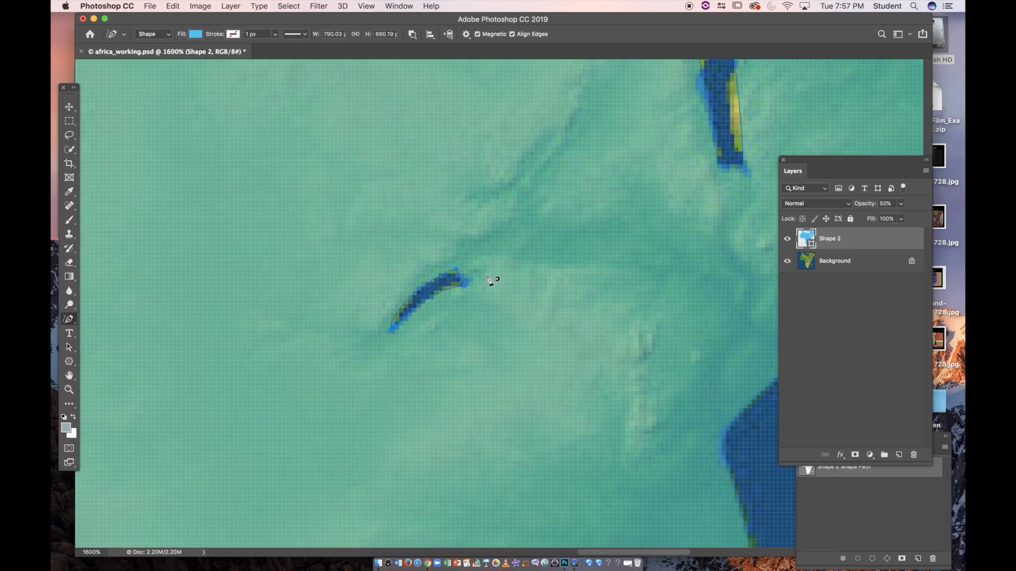
{"action": "scroll", "coordinate": [534, 270], "scroll_direction": "up", "scroll_amount": 10}
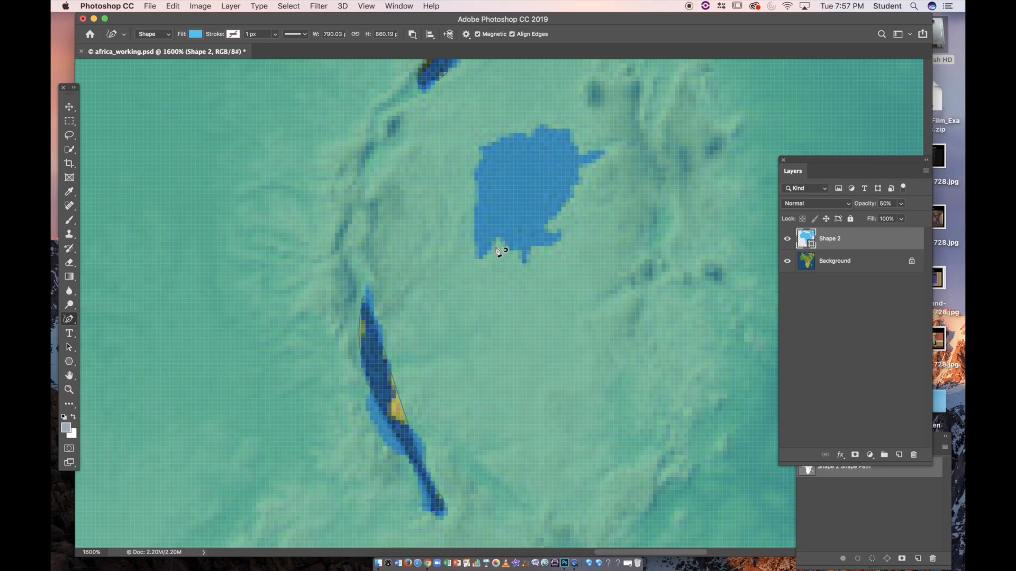
{"action": "left_click", "coordinate": [479, 192]}
{"action": "double_click", "coordinate": [539, 254]}
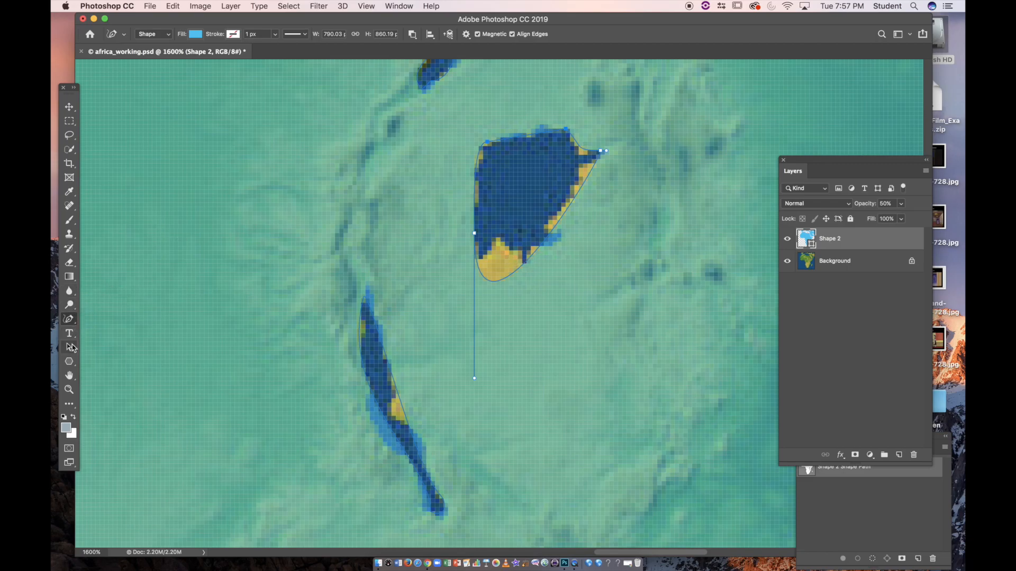
Add an anchor on the large lake's lower curve and pull the bottom point up to fit the shoreline
{"action": "left_click", "coordinate": [69, 319]}
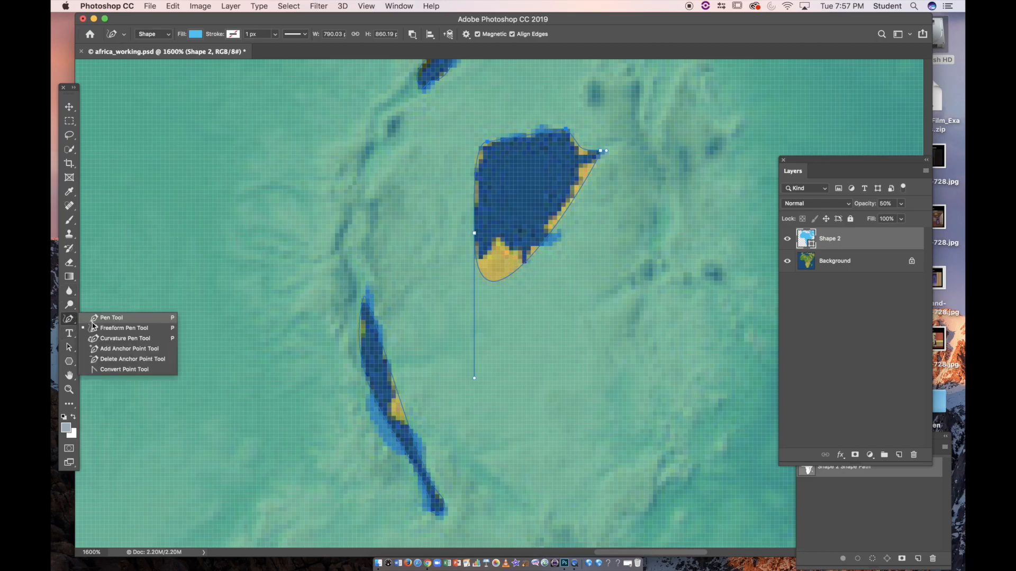
{"action": "left_click", "coordinate": [108, 349]}
{"action": "left_click", "coordinate": [498, 282]}
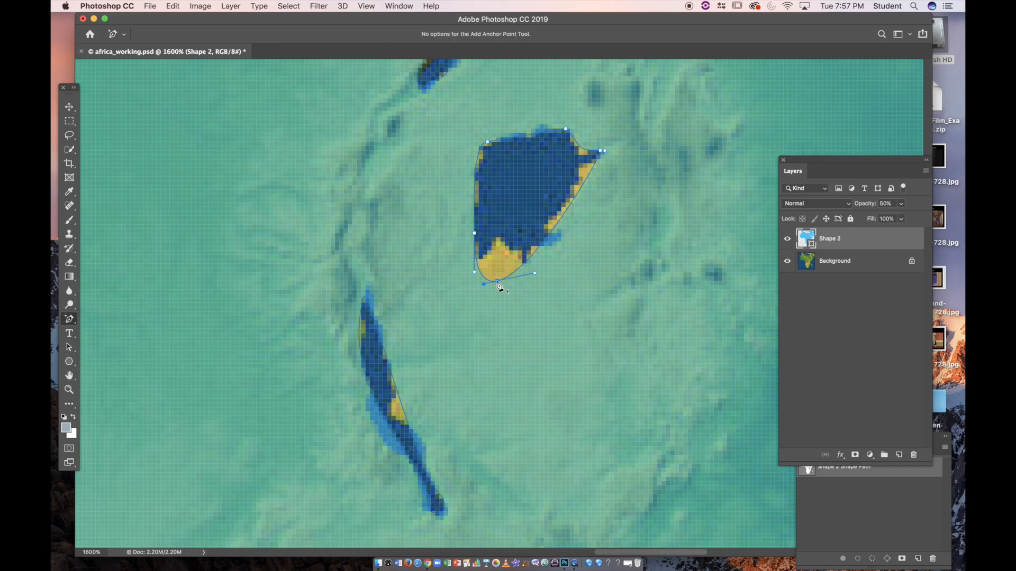
{"action": "left_click", "coordinate": [69, 347]}
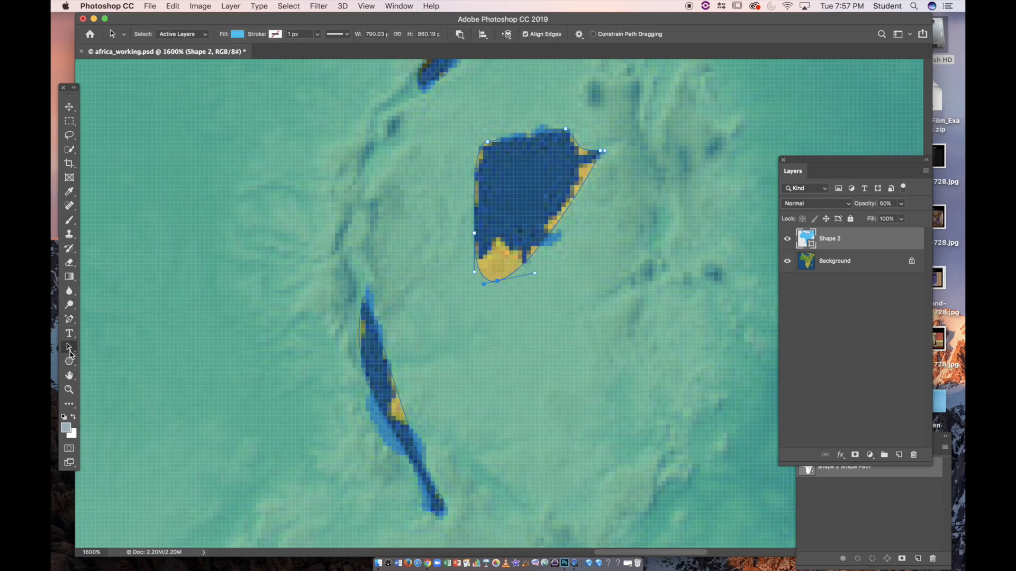
{"action": "left_click", "coordinate": [110, 358]}
{"action": "mouse_move", "coordinate": [498, 282]}
{"action": "left_mouse_down"}
{"action": "mouse_move", "coordinate": [498, 255]}
{"action": "mouse_move", "coordinate": [496, 281]}
{"action": "left_mouse_up"}
{"action": "key", "text": "Escape"}
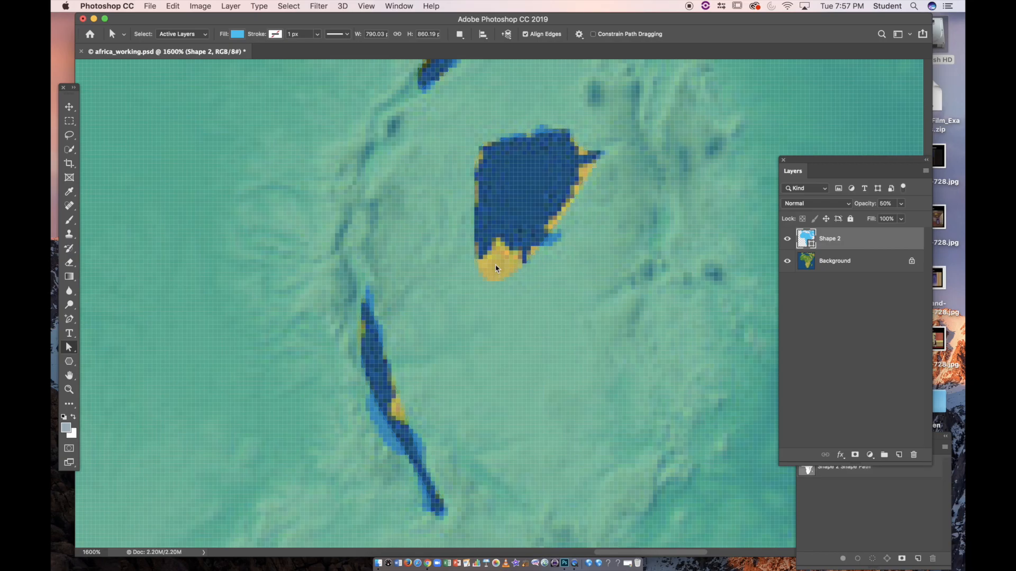
{"action": "left_click", "coordinate": [499, 282]}
{"action": "left_click", "coordinate": [497, 283]}
{"action": "left_click_drag", "start_coordinate": [497, 282], "coordinate": [519, 253]}
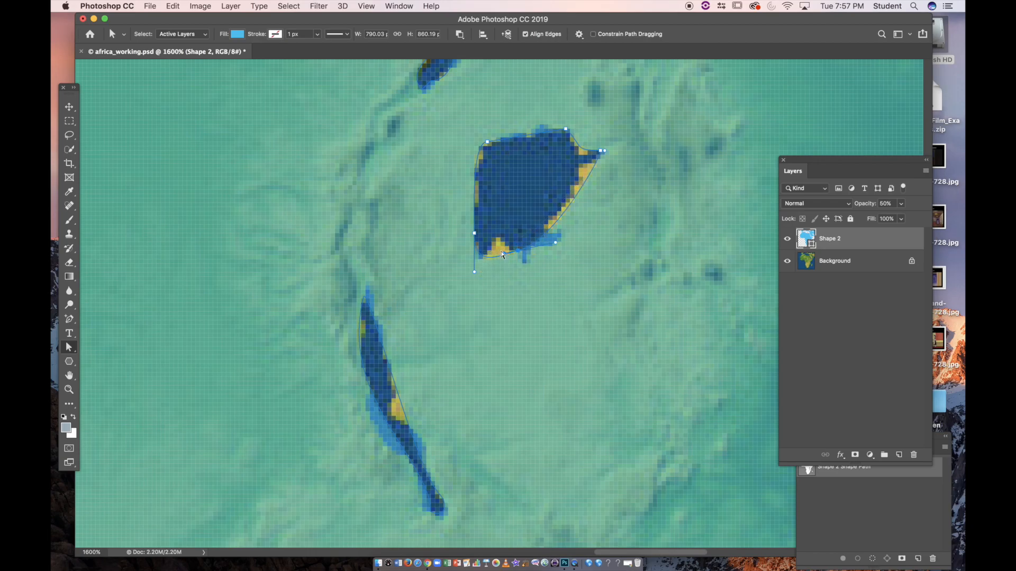
Add a lower-left anchor, pull that edge up over the gaps, then zoom out to Africa
{"action": "left_click_drag", "start_coordinate": [69, 319], "coordinate": [128, 349]}
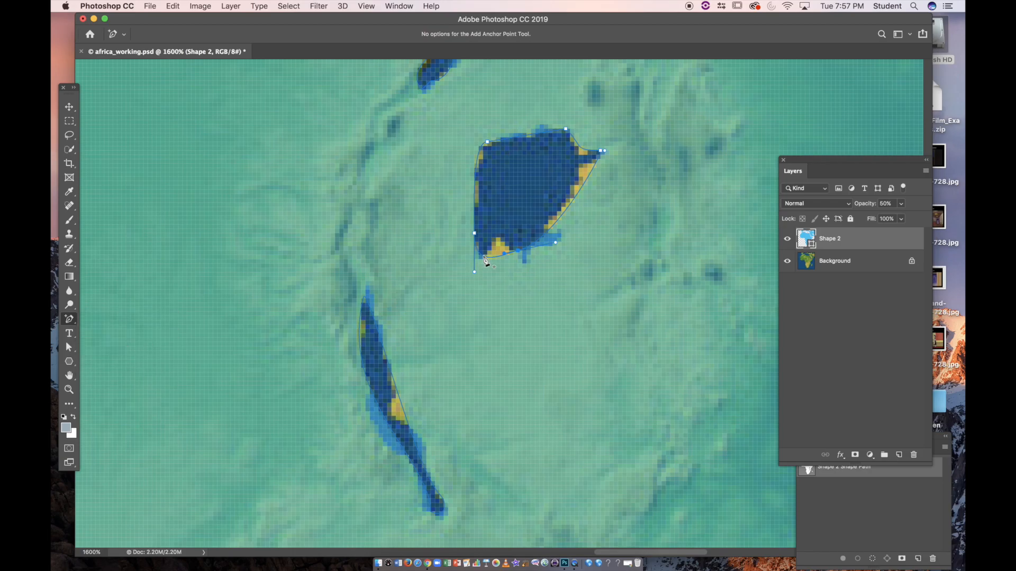
{"action": "left_click", "coordinate": [485, 258]}
{"action": "left_click_drag", "start_coordinate": [496, 260], "coordinate": [502, 241]}
{"action": "key", "text": "super+minus"}
{"action": "key", "text": "super+minus"}
{"action": "key", "text": "super+minus"}
{"action": "key", "text": "super+minus"}
{"action": "key", "text": "super+minus"}
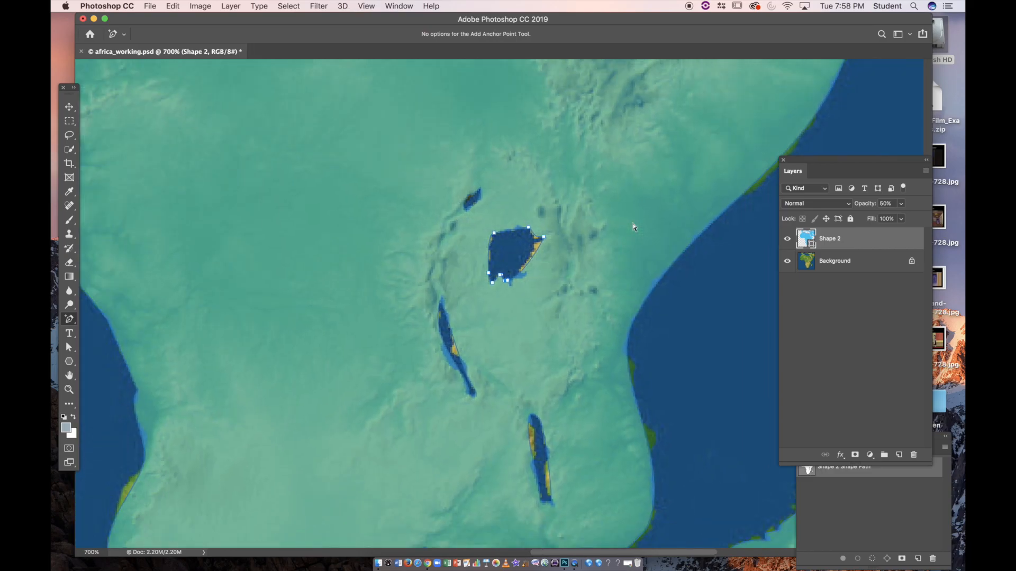
{"action": "key", "text": "super+minus"}
{"action": "key", "text": "super+minus"}
{"action": "key", "text": "super+minus"}
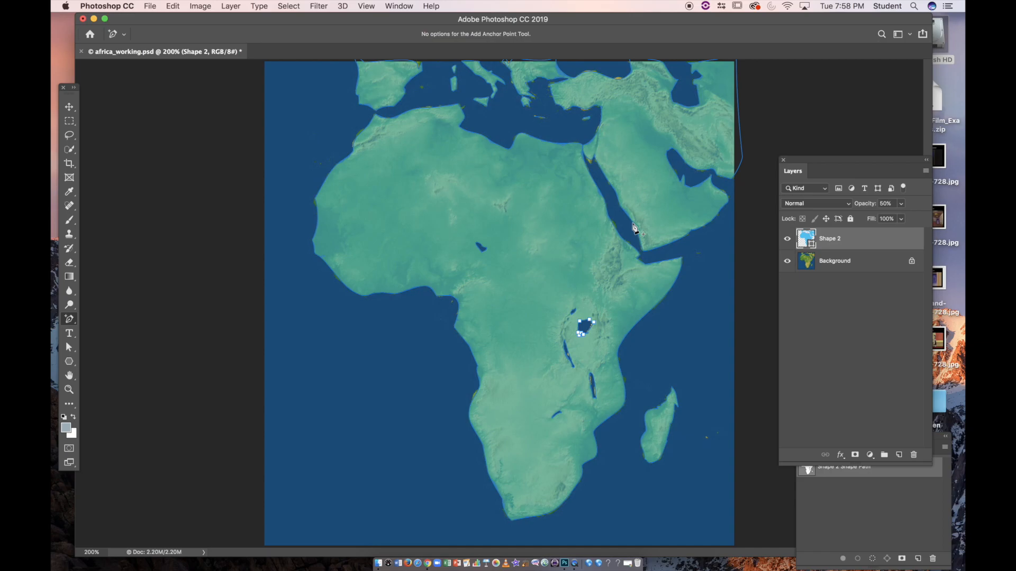
Raise Shape 2's opacity to 100% and begin editing its layer name
{"action": "left_click", "coordinate": [901, 204]}
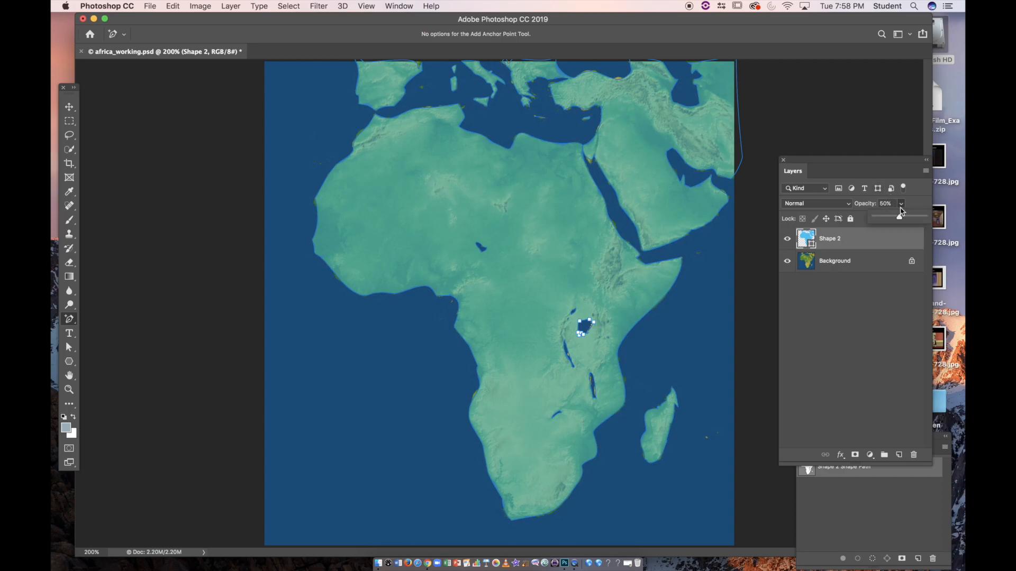
{"action": "left_click_drag", "start_coordinate": [900, 217], "coordinate": [923, 224]}
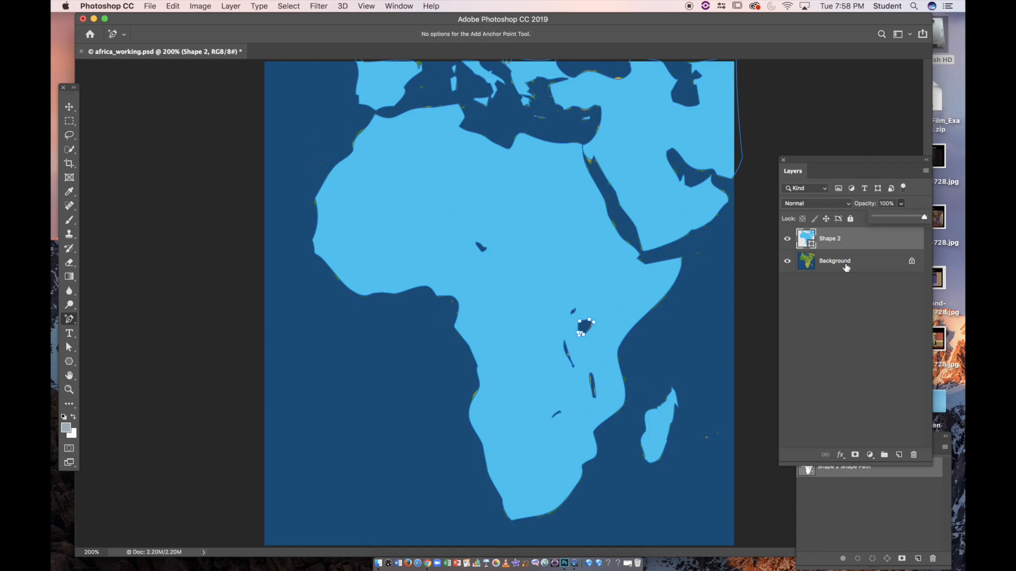
{"action": "left_click", "coordinate": [829, 238]}
{"action": "double_click", "coordinate": [831, 238]}
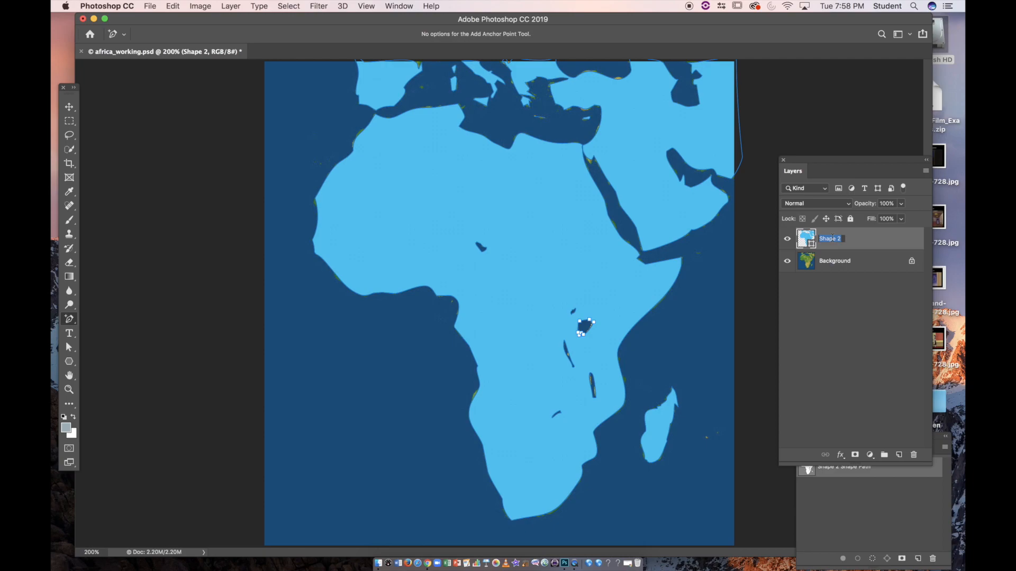
Name the layer 'Africa', toggle the Africa and Background layers to check, and save
{"action": "type", "text": "Africa"}
{"action": "left_click", "coordinate": [849, 288]}
{"action": "left_click", "coordinate": [788, 241]}
{"action": "left_click", "coordinate": [788, 241]}
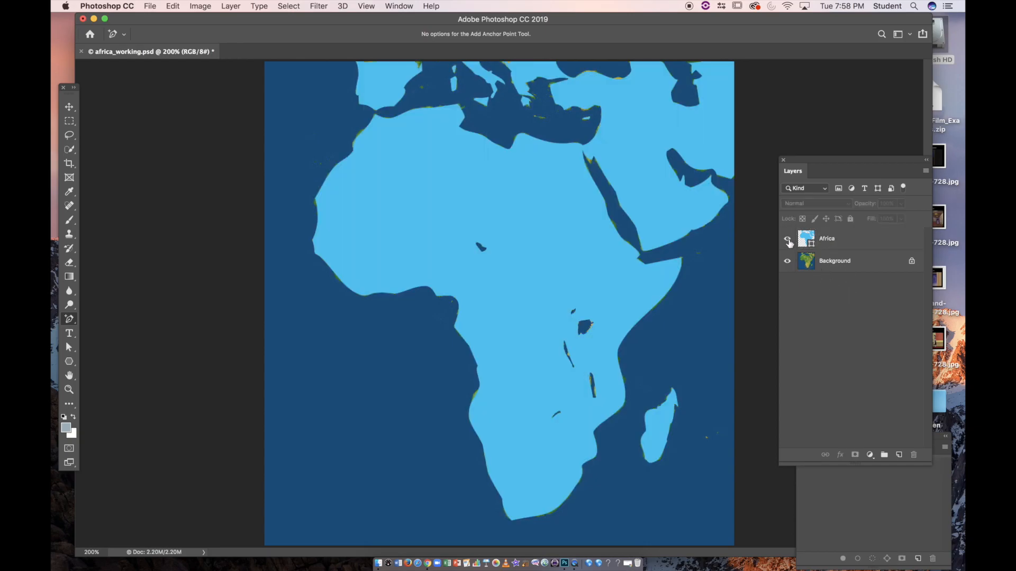
{"action": "left_click", "coordinate": [788, 241]}
{"action": "left_click", "coordinate": [788, 241]}
{"action": "left_click", "coordinate": [787, 261]}
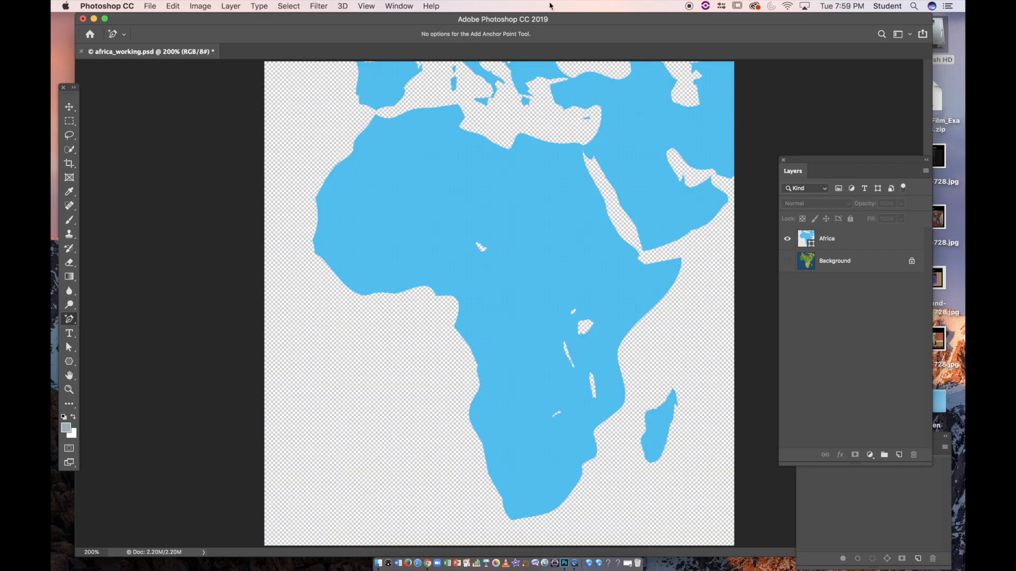
{"action": "left_click", "coordinate": [788, 261]}
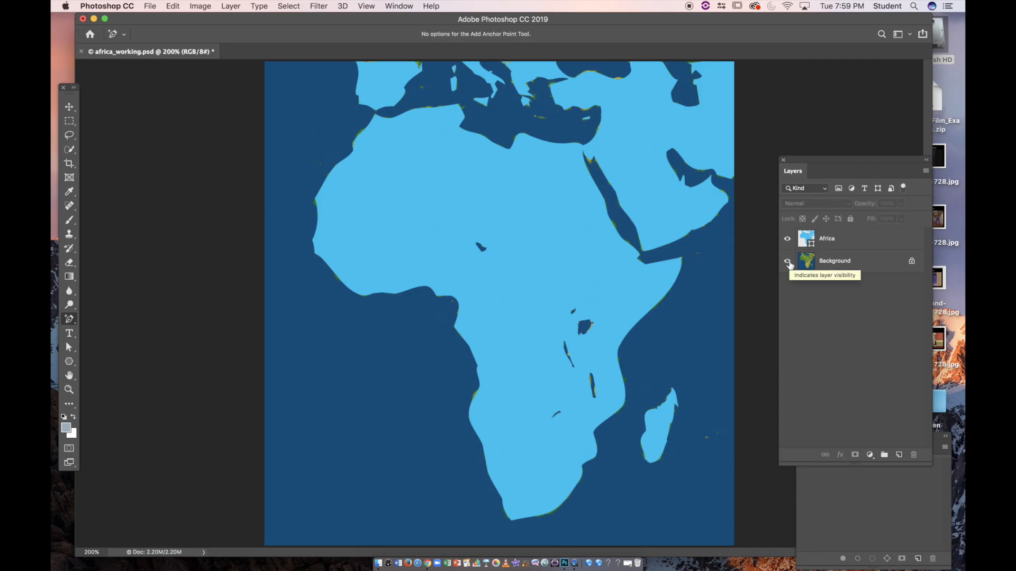
{"action": "left_click", "coordinate": [150, 6]}
{"action": "left_click", "coordinate": [180, 114]}
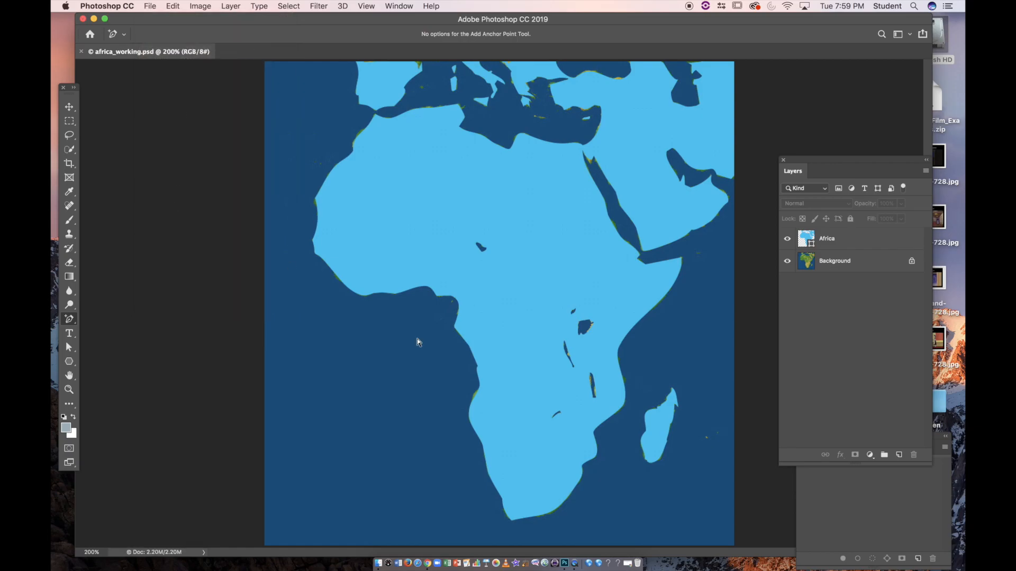
Switch from QuickTime Player back to Photoshop with africa_working.psd showing
{"action": "left_click", "coordinate": [572, 564]}
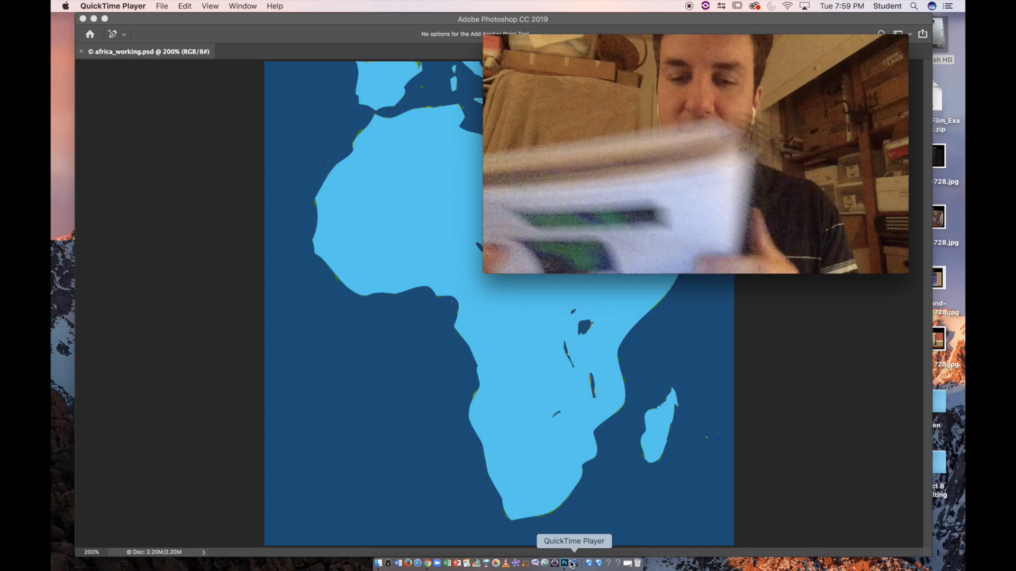
{"action": "left_click", "coordinate": [291, 426]}
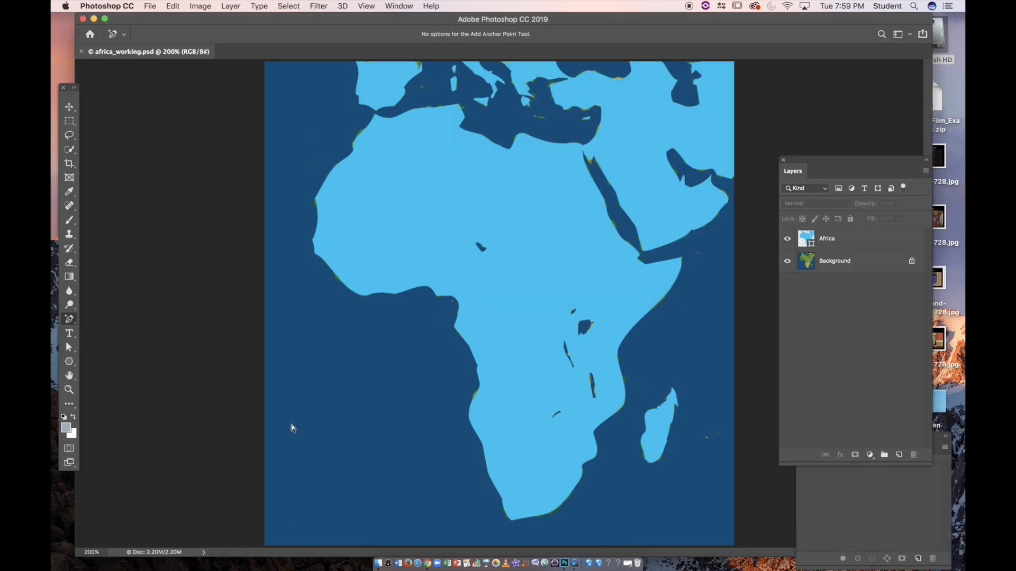
{"action": "left_click", "coordinate": [200, 6]}
Resample africa_working.psd to 12 inches tall (3491 × 3600 px at 300 ppi) and zoom out
{"action": "left_click", "coordinate": [219, 91]}
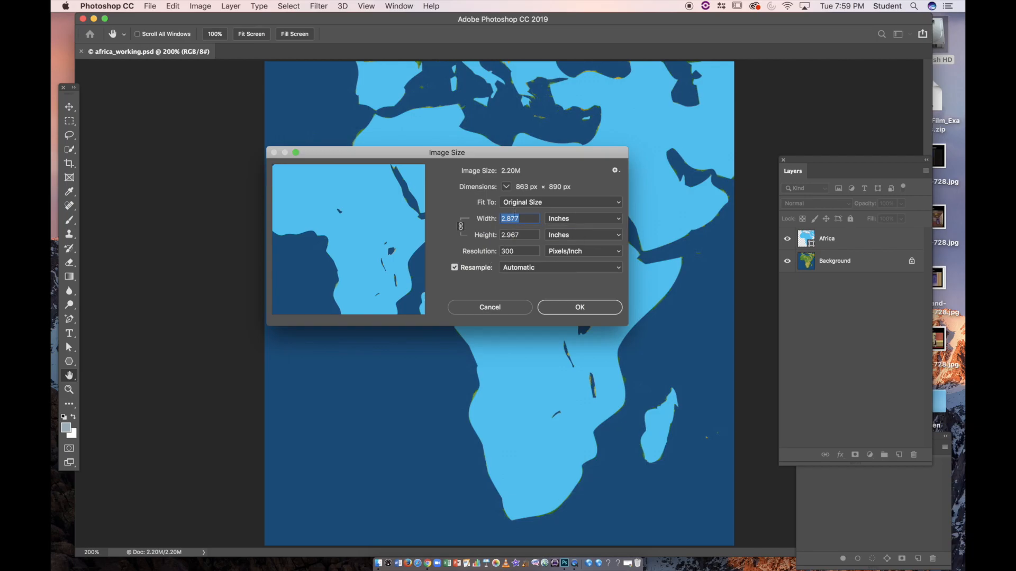
{"action": "key", "text": "Tab"}
{"action": "type", "text": "12"}
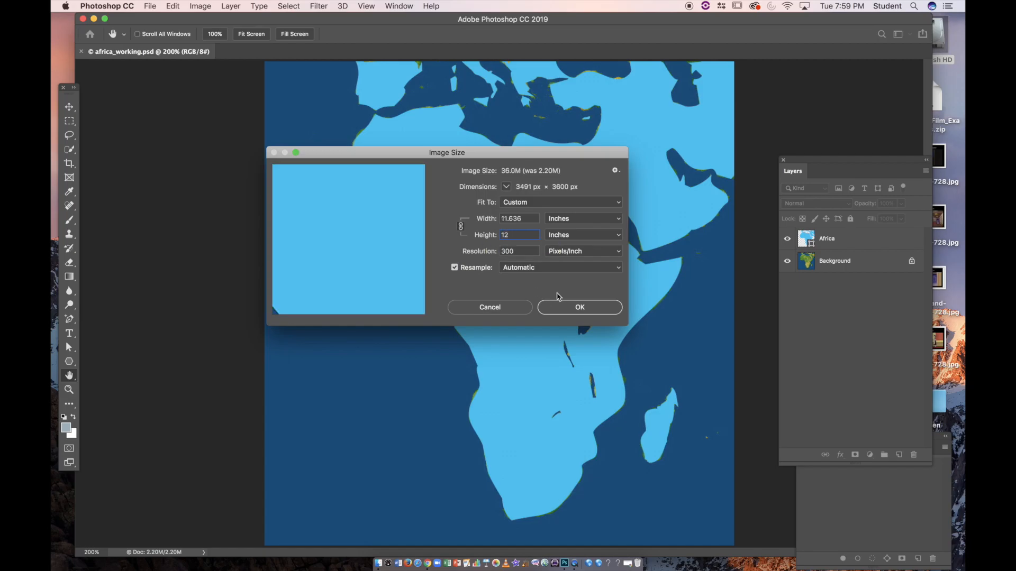
{"action": "left_click", "coordinate": [562, 308]}
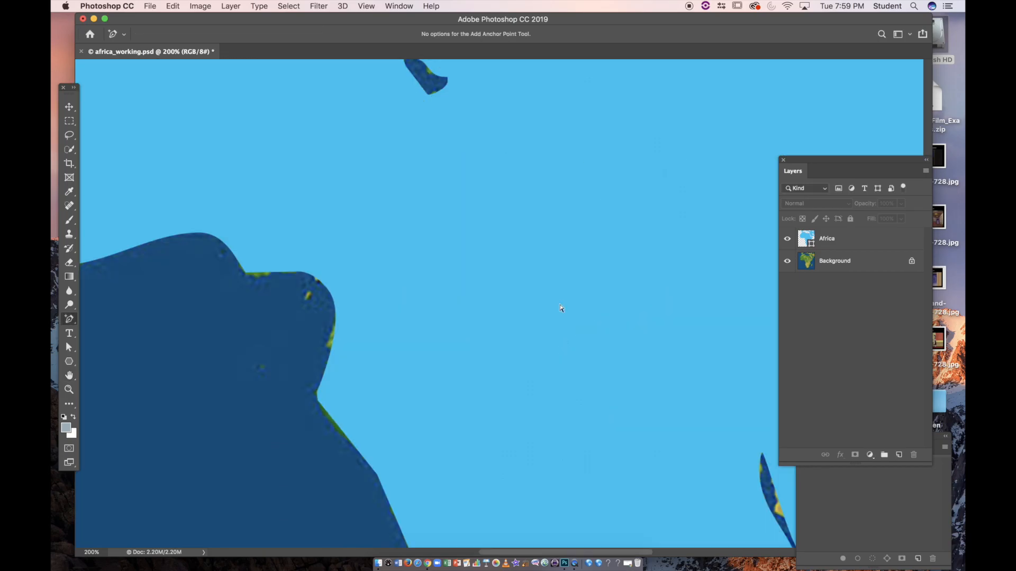
{"action": "key", "text": "super+minus"}
{"action": "key", "text": "super+minus"}
{"action": "key", "text": "super+minus"}
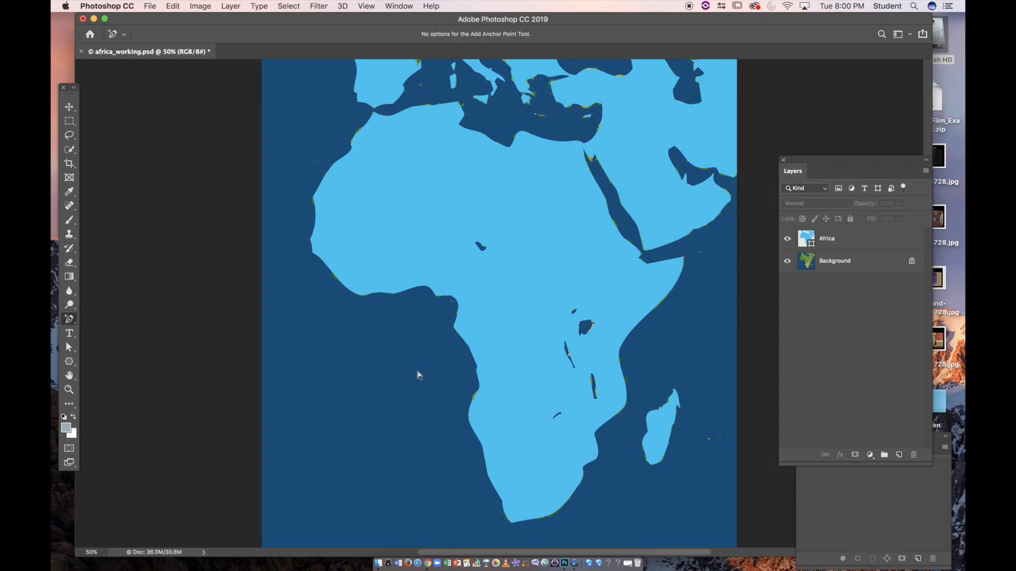
Fit the image on screen and trim the canvas to 10 × 12 inches, centred, accepting the clipping
{"action": "left_click", "coordinate": [896, 515]}
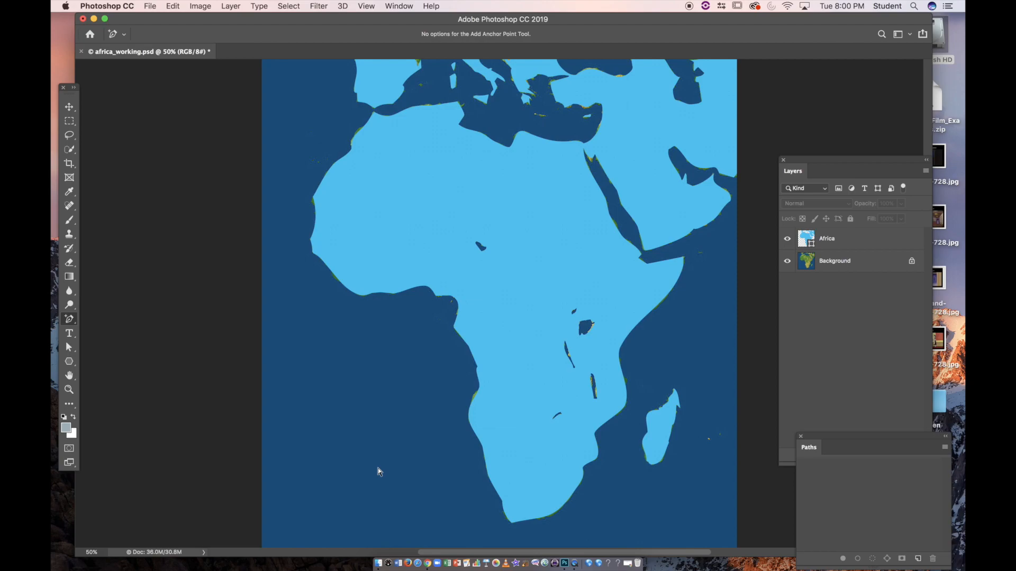
{"action": "key", "text": "super+0"}
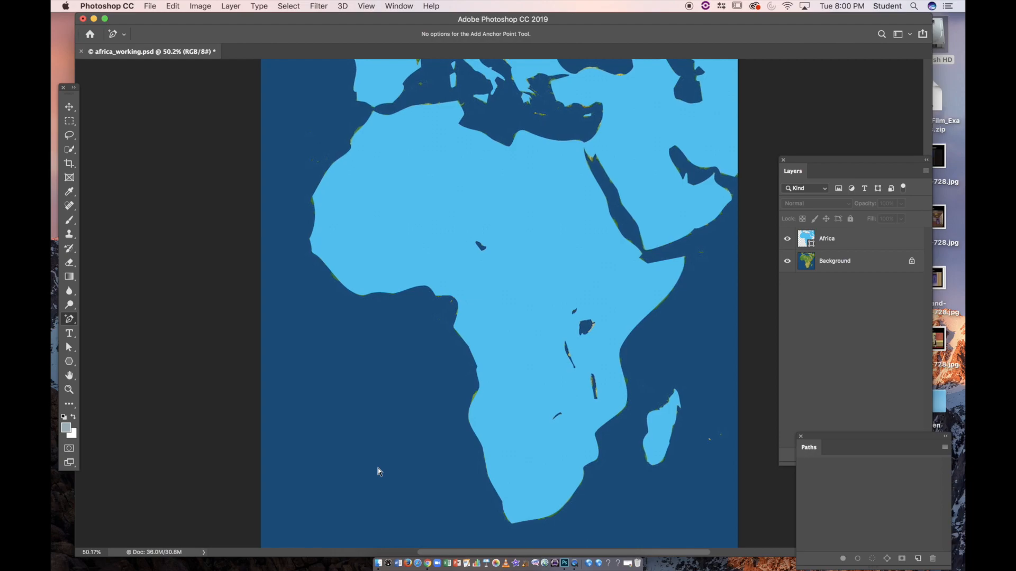
{"action": "left_click", "coordinate": [207, 5]}
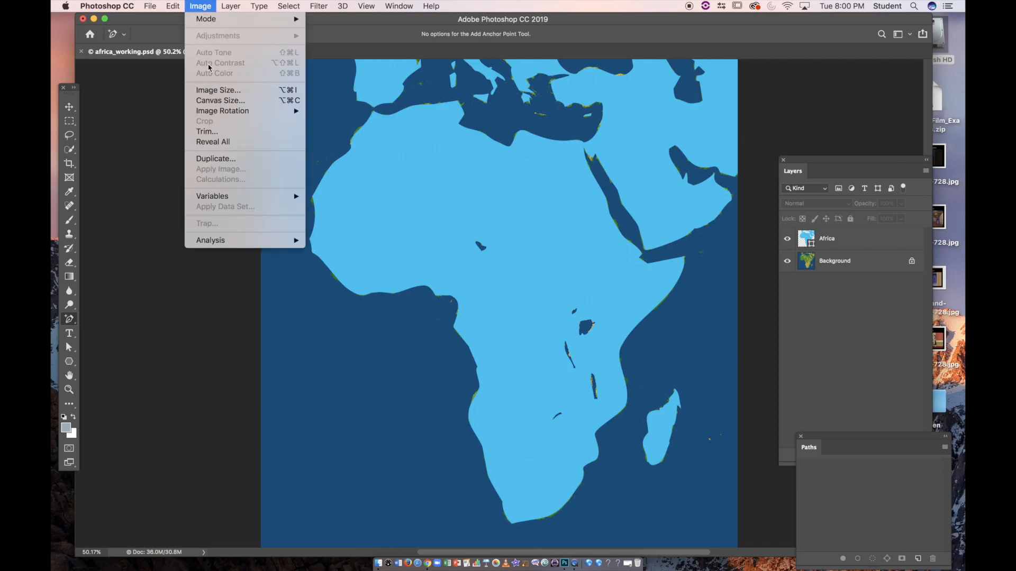
{"action": "left_click", "coordinate": [222, 100]}
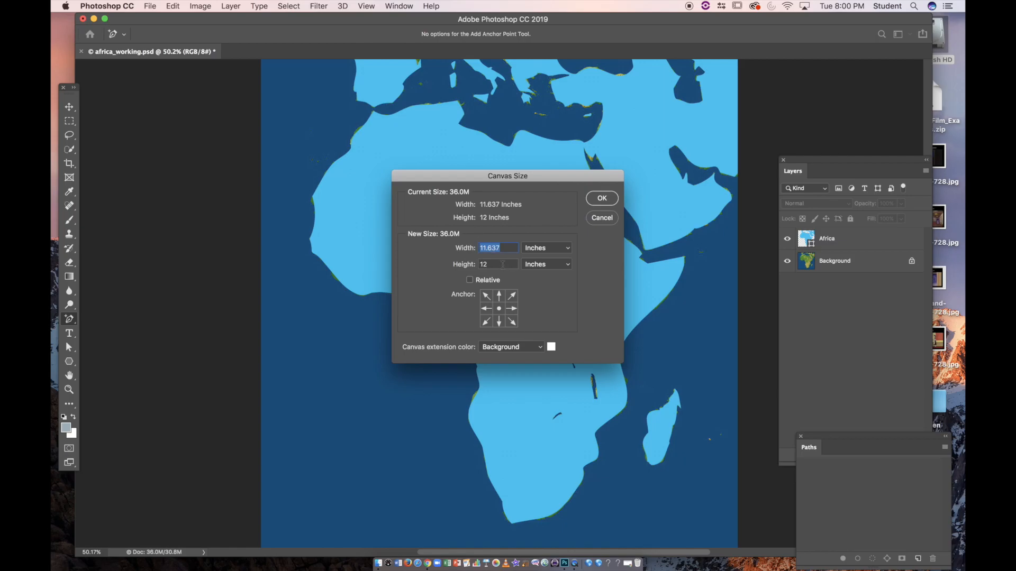
{"action": "left_click", "coordinate": [498, 263]}
{"action": "key", "text": "shift+Tab"}
{"action": "type", "text": "10"}
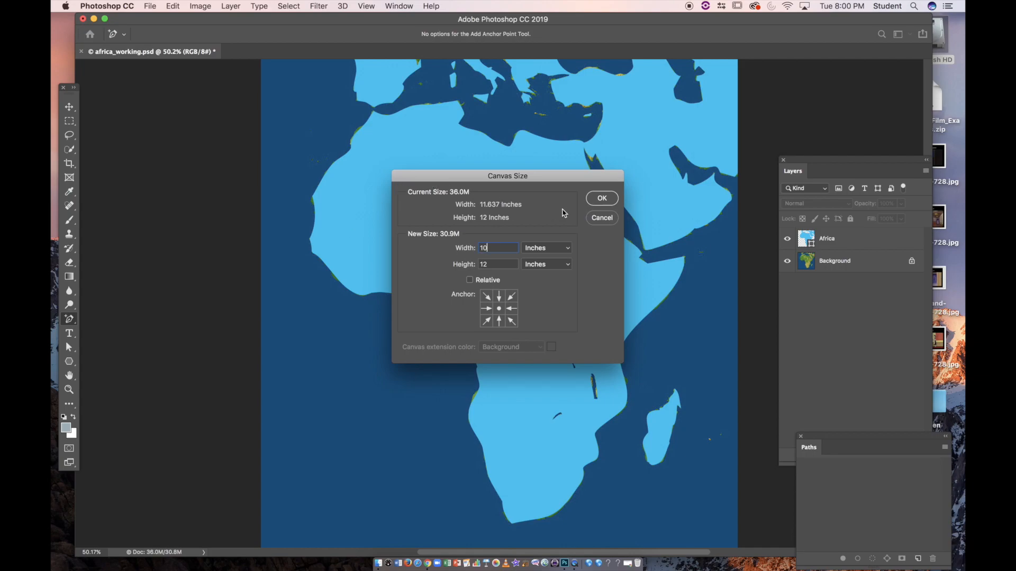
{"action": "left_click", "coordinate": [596, 199]}
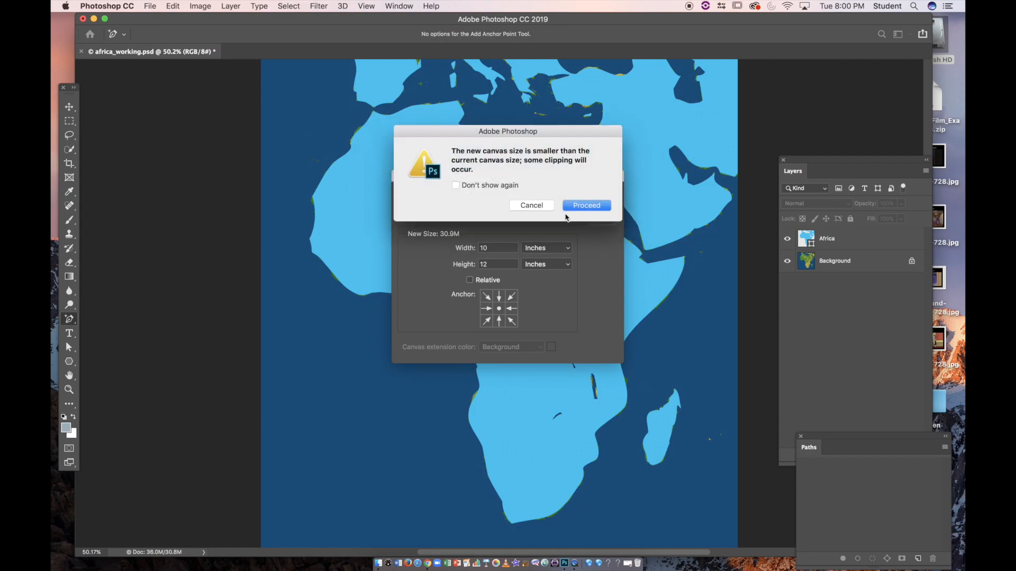
{"action": "left_click", "coordinate": [576, 207]}
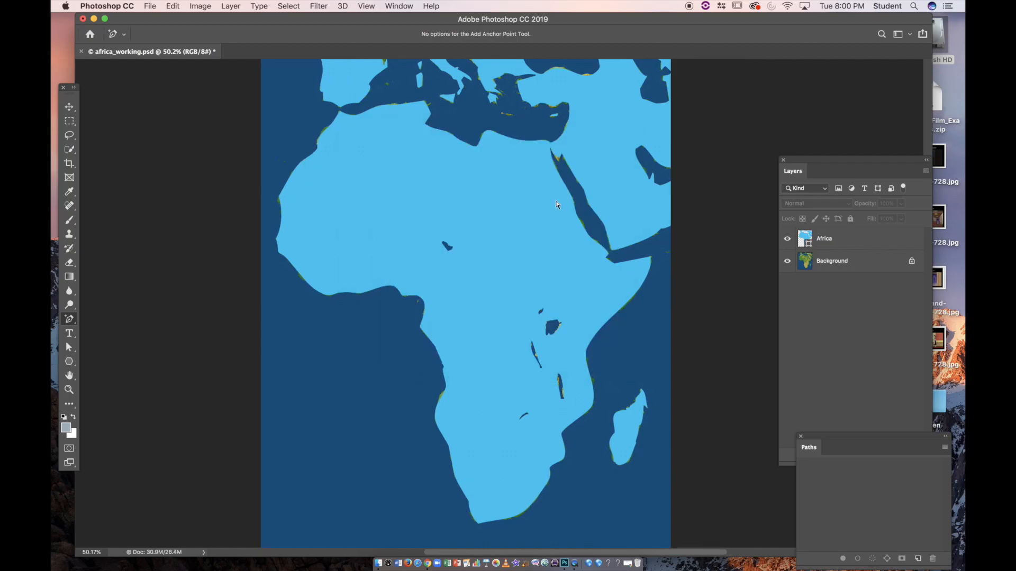
Select the Africa layer and save africa_working.psd
{"action": "left_click", "coordinate": [825, 237]}
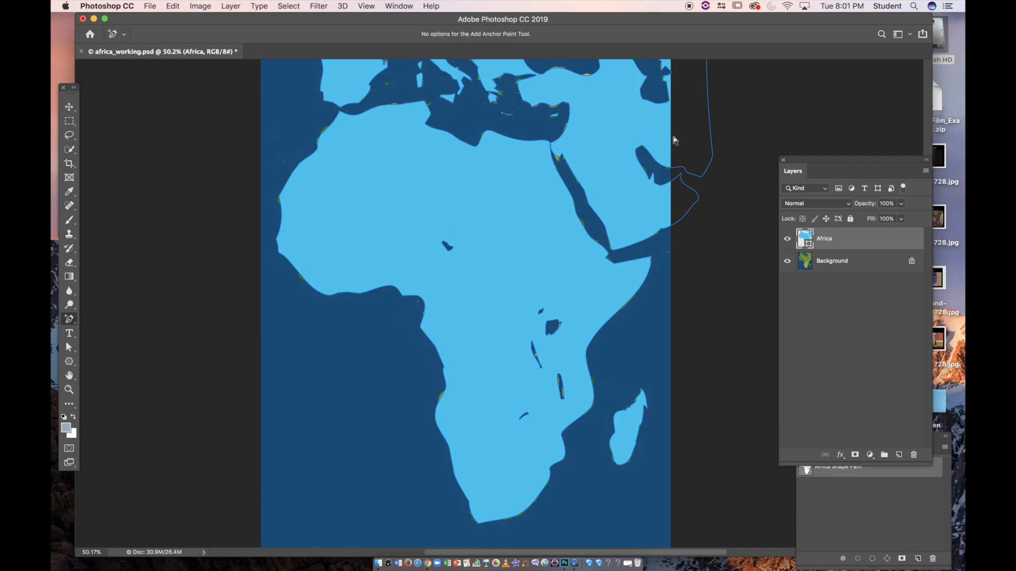
{"action": "scroll", "coordinate": [674, 135], "scroll_direction": "up", "scroll_amount": 2}
{"action": "scroll", "coordinate": [709, 156], "scroll_direction": "down", "scroll_amount": 2}
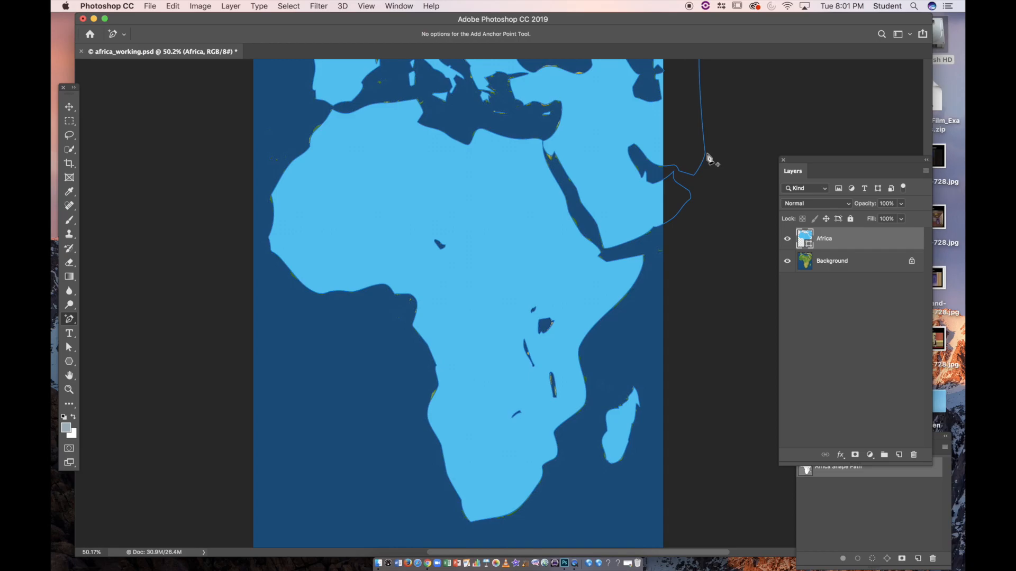
{"action": "left_click", "coordinate": [150, 6]}
{"action": "left_click", "coordinate": [164, 108]}
{"action": "left_click", "coordinate": [575, 564]}
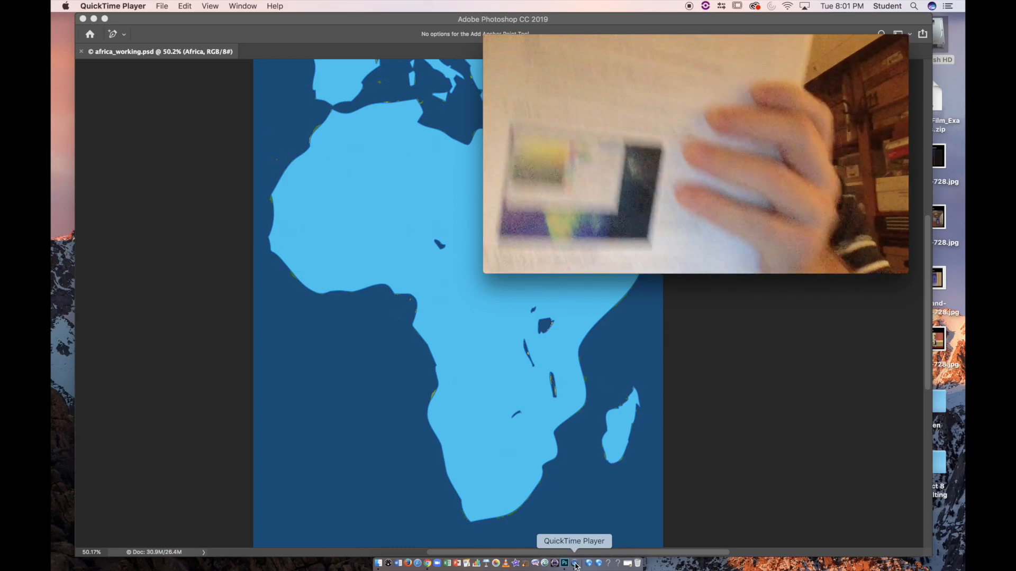
{"action": "left_click", "coordinate": [311, 494]}
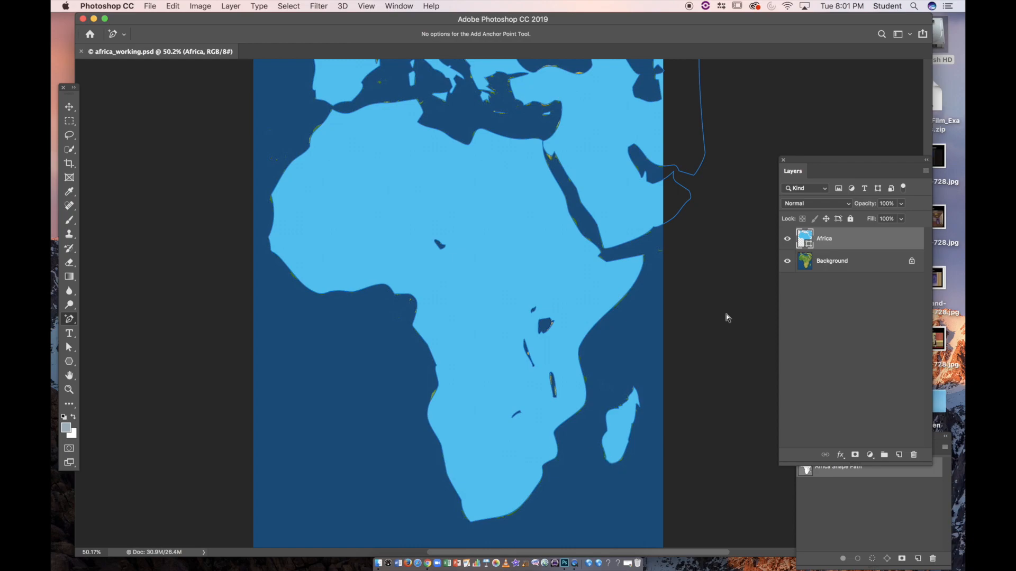
Hide the Africa layer and recolour its fill to tan bda334 sampled from the relief map
{"action": "left_click", "coordinate": [788, 239]}
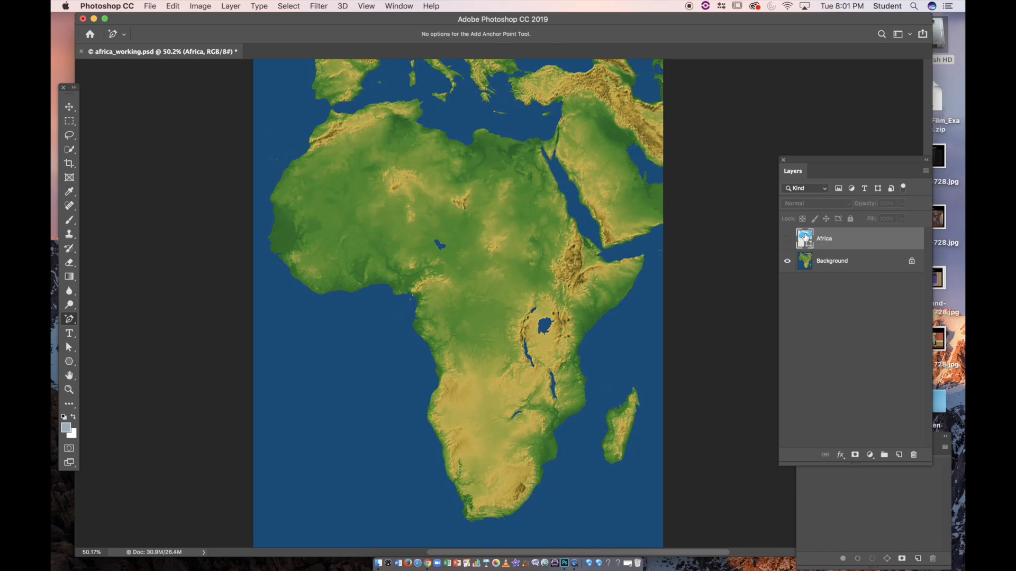
{"action": "double_click", "coordinate": [805, 238]}
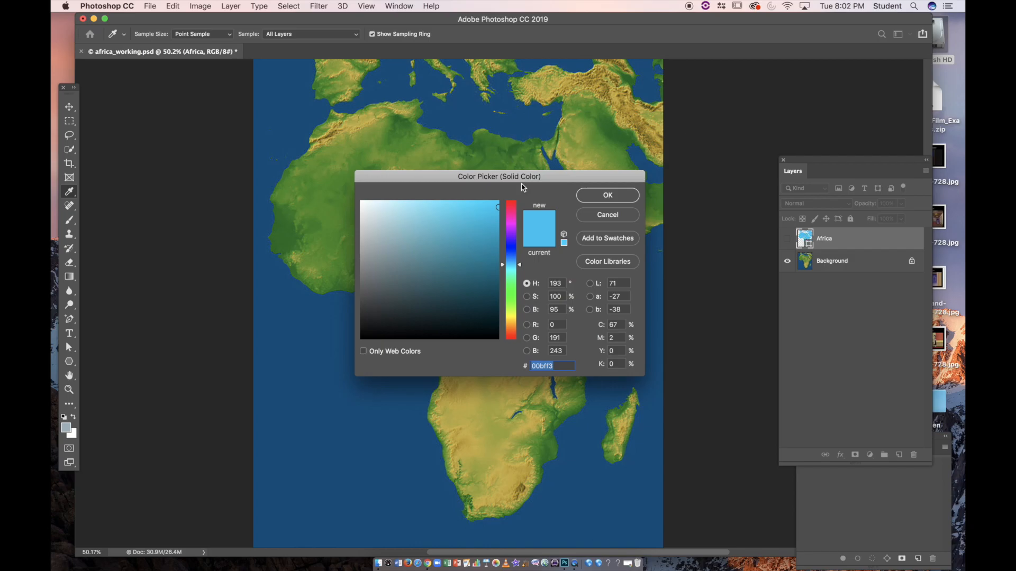
{"action": "left_click_drag", "start_coordinate": [523, 181], "coordinate": [664, 111]}
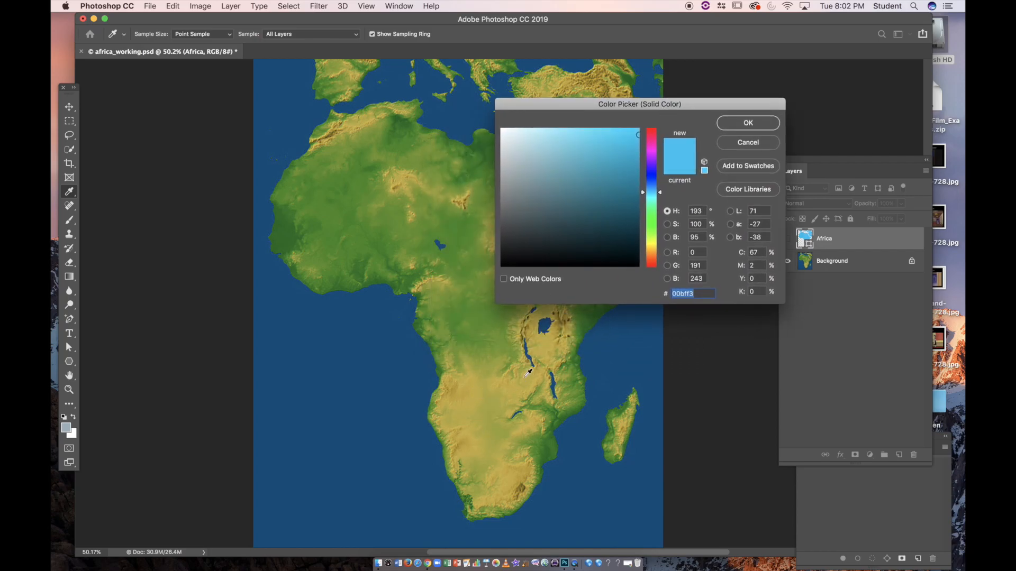
{"action": "left_click", "coordinate": [464, 397]}
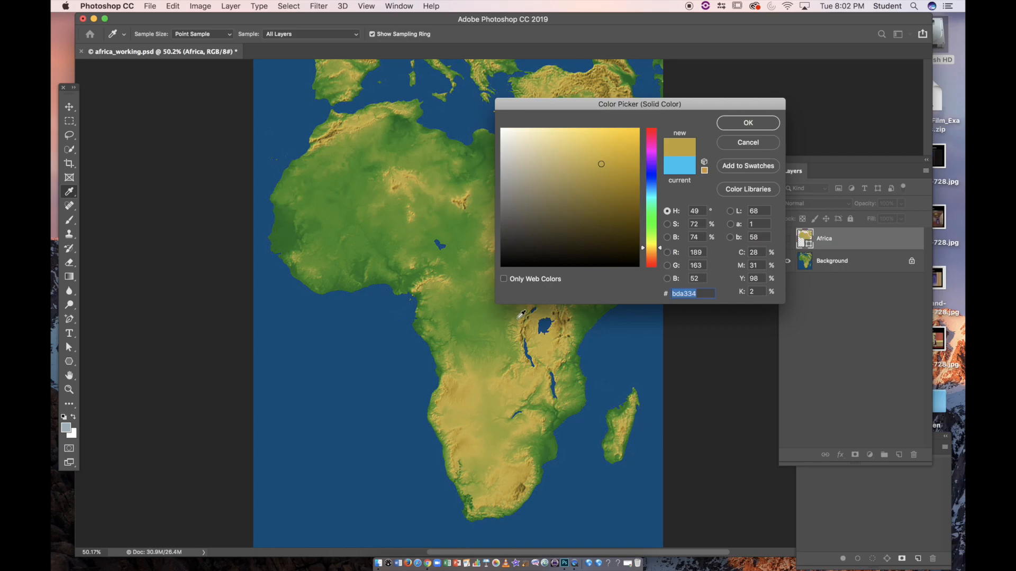
{"action": "left_click", "coordinate": [739, 124]}
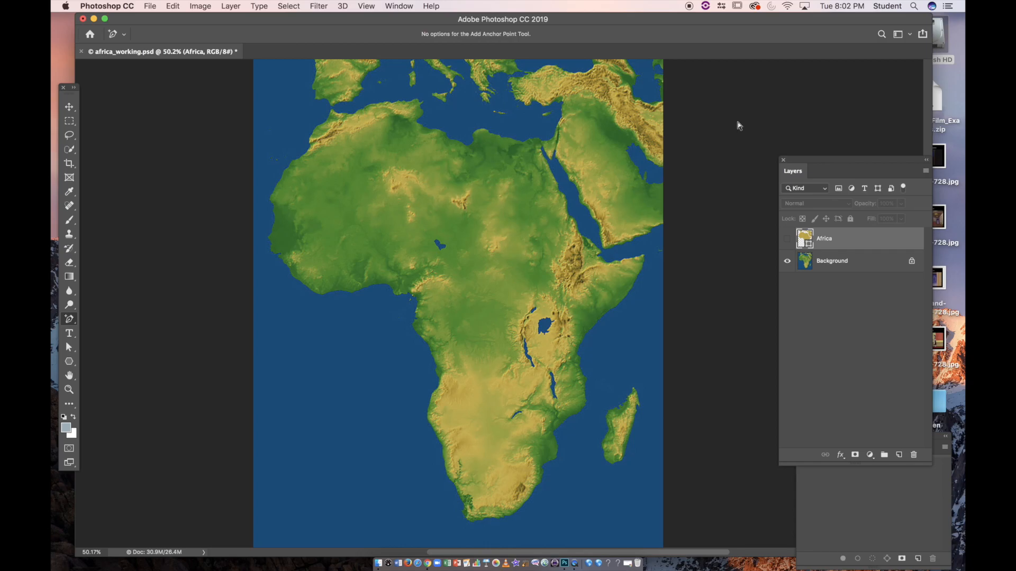
Make the Africa layer visible again to show its tan fill
{"action": "left_click", "coordinate": [787, 241]}
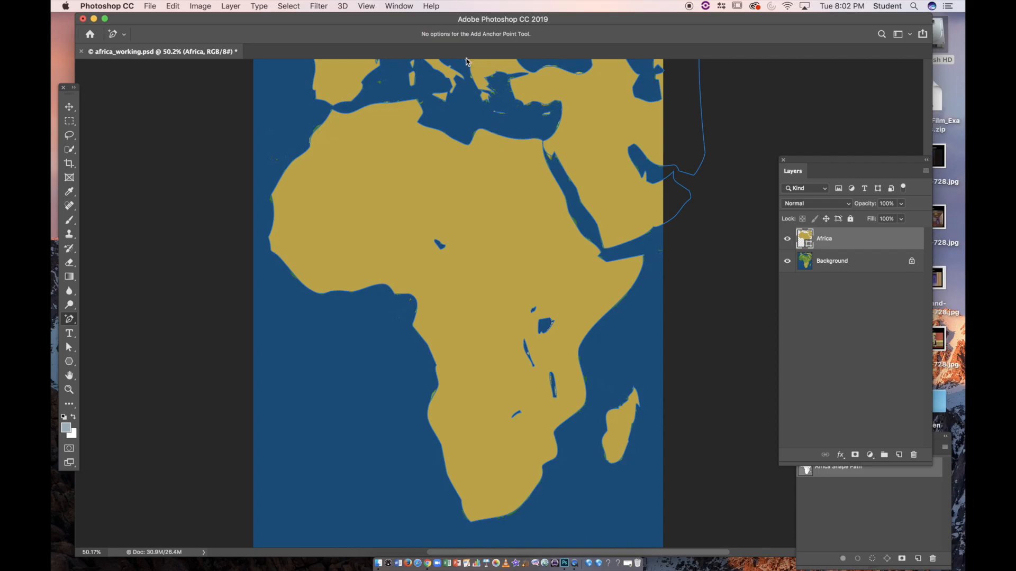
Show the Styles panel, move it up beside the map, and open its panel menu
{"action": "left_click", "coordinate": [388, 6]}
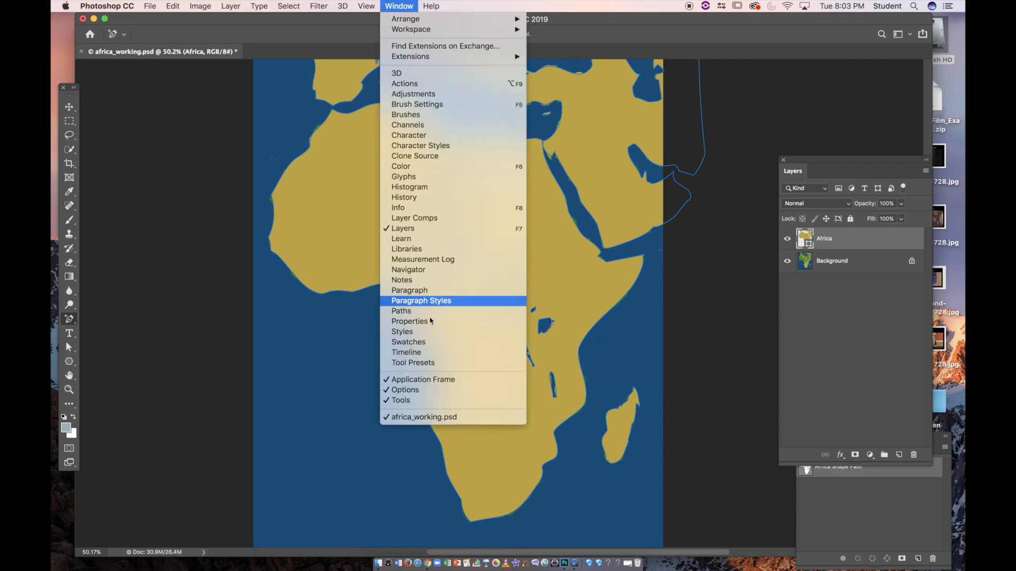
{"action": "left_click", "coordinate": [435, 333]}
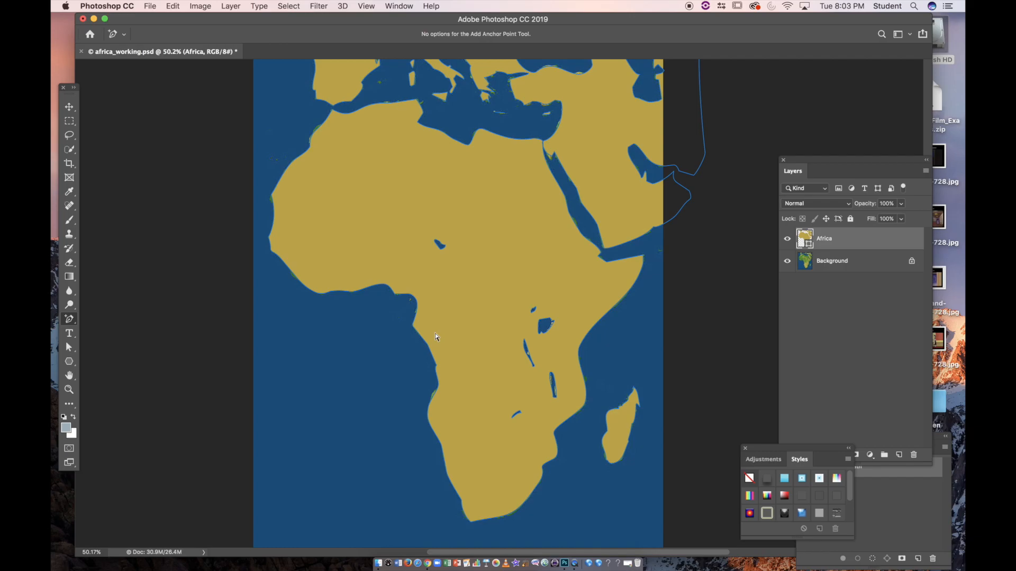
{"action": "left_click_drag", "start_coordinate": [781, 449], "coordinate": [570, 153]}
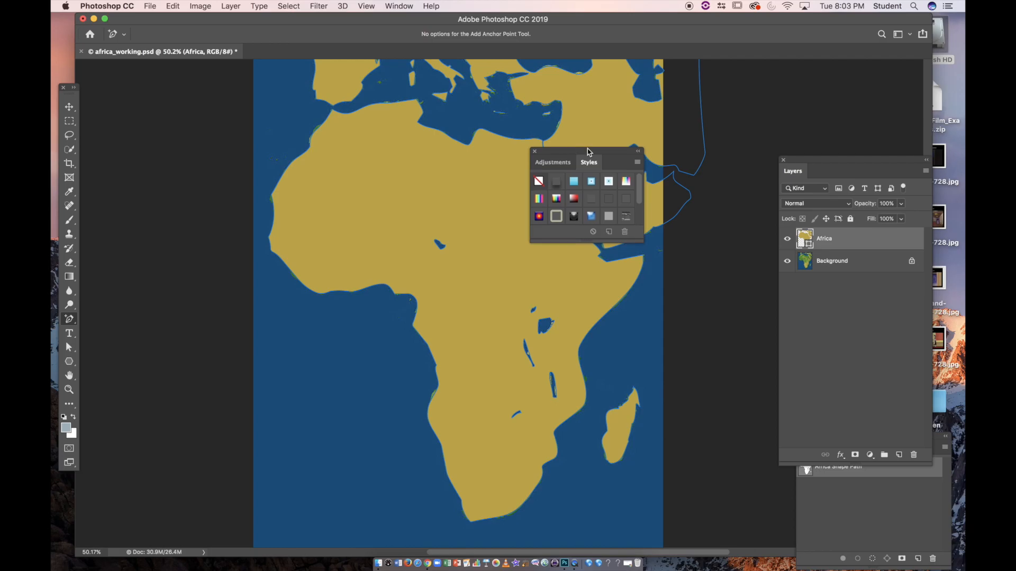
{"action": "left_click", "coordinate": [637, 166]}
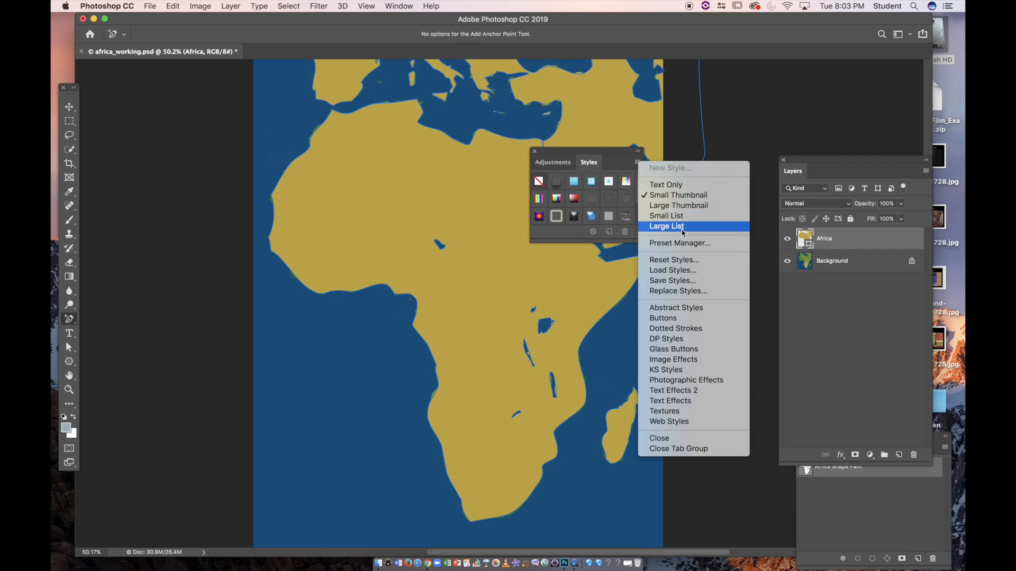
Switch the Styles panel to Large List view and replace its styles with the Textures library
{"action": "left_click", "coordinate": [681, 227]}
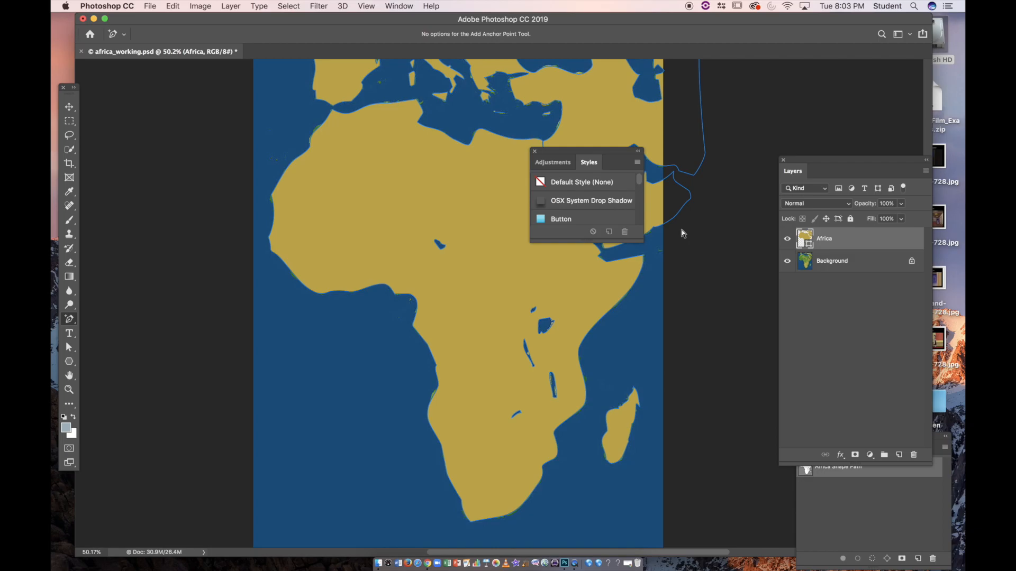
{"action": "left_click", "coordinate": [637, 164]}
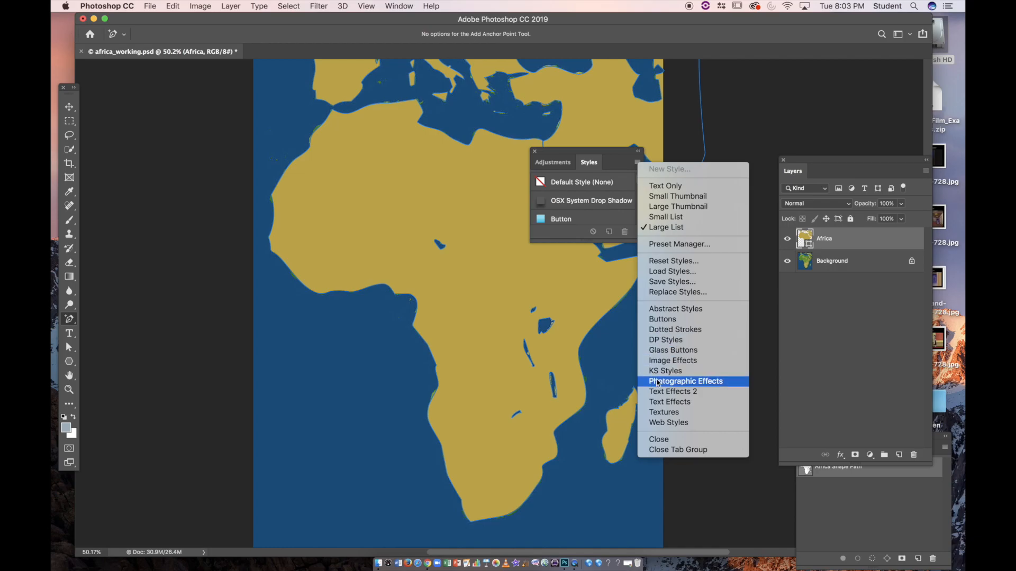
{"action": "left_click", "coordinate": [670, 412]}
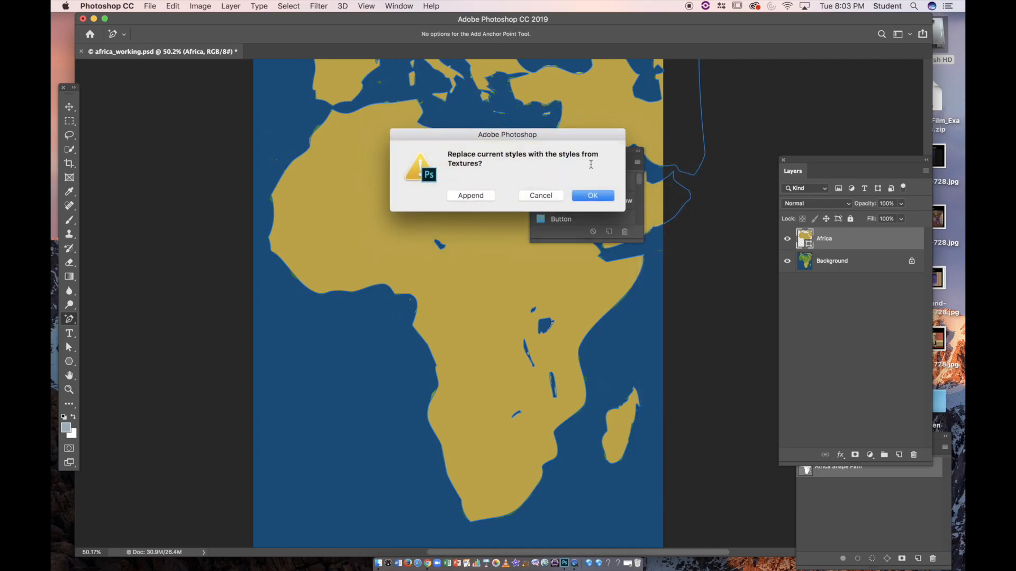
{"action": "left_click", "coordinate": [603, 197]}
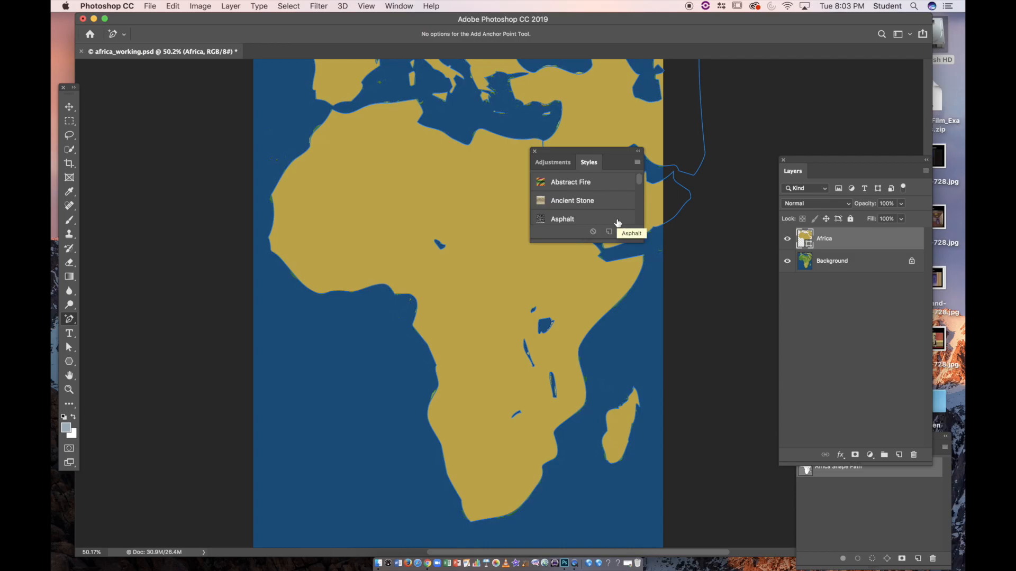
Try the Blanket, Brick Wall and Fiberglass styles, then apply Ancient Stone to the Africa layer
{"action": "left_click", "coordinate": [579, 199]}
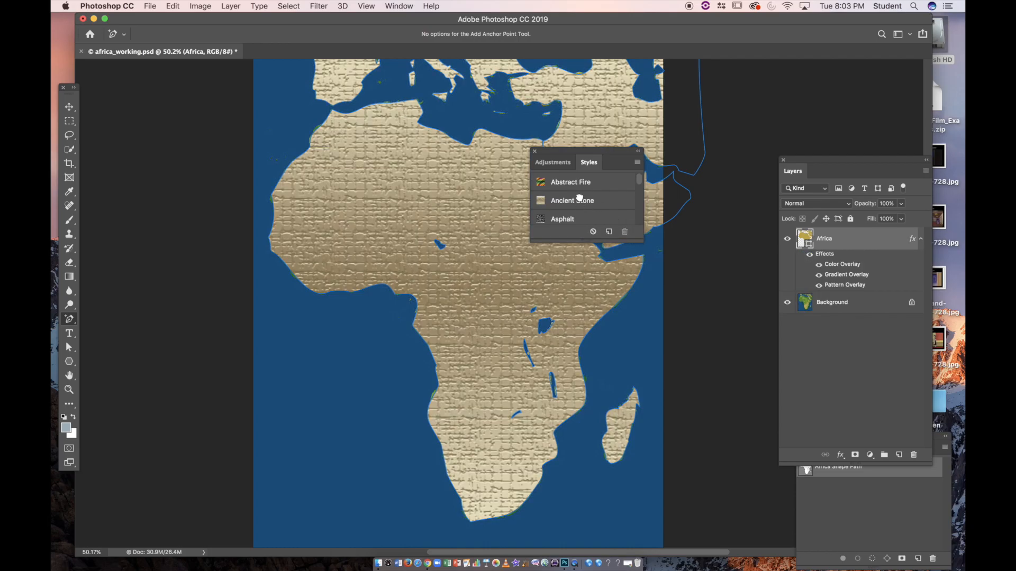
{"action": "left_click_drag", "start_coordinate": [641, 240], "coordinate": [686, 450]}
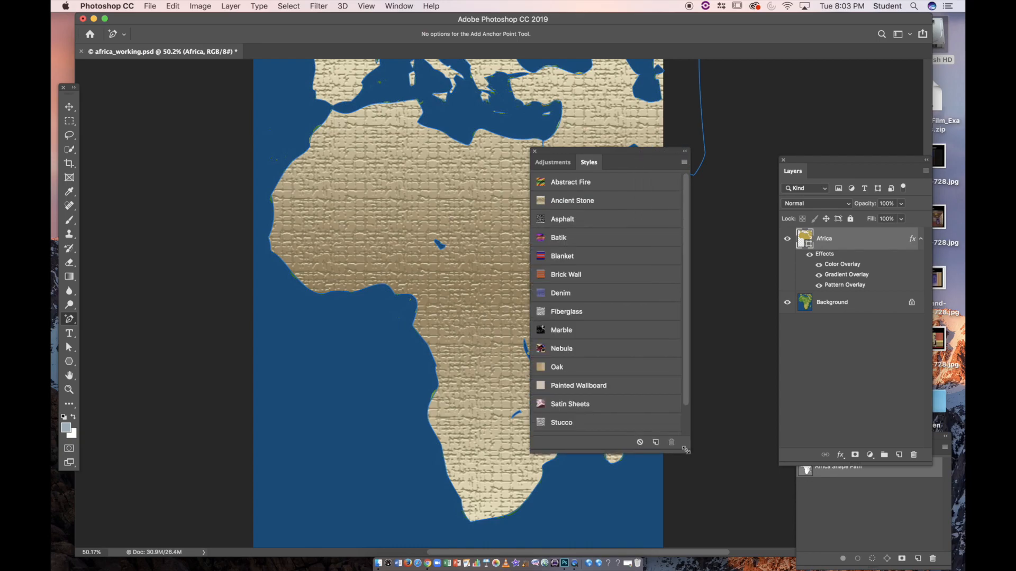
{"action": "left_click", "coordinate": [575, 262]}
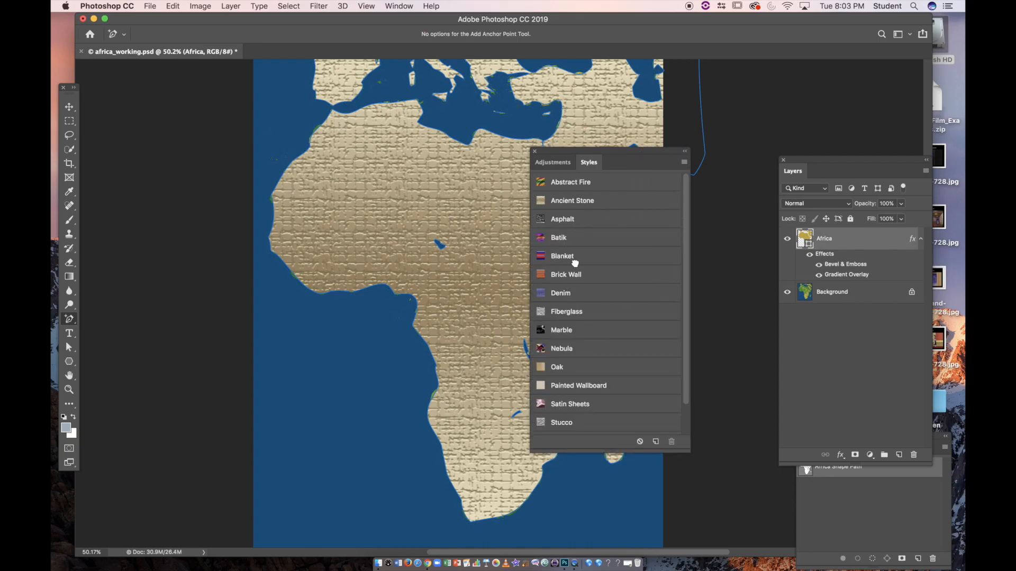
{"action": "left_click", "coordinate": [571, 274]}
{"action": "left_click", "coordinate": [569, 311]}
{"action": "left_click", "coordinate": [573, 199]}
{"action": "left_click_drag", "start_coordinate": [584, 152], "coordinate": [766, 274]}
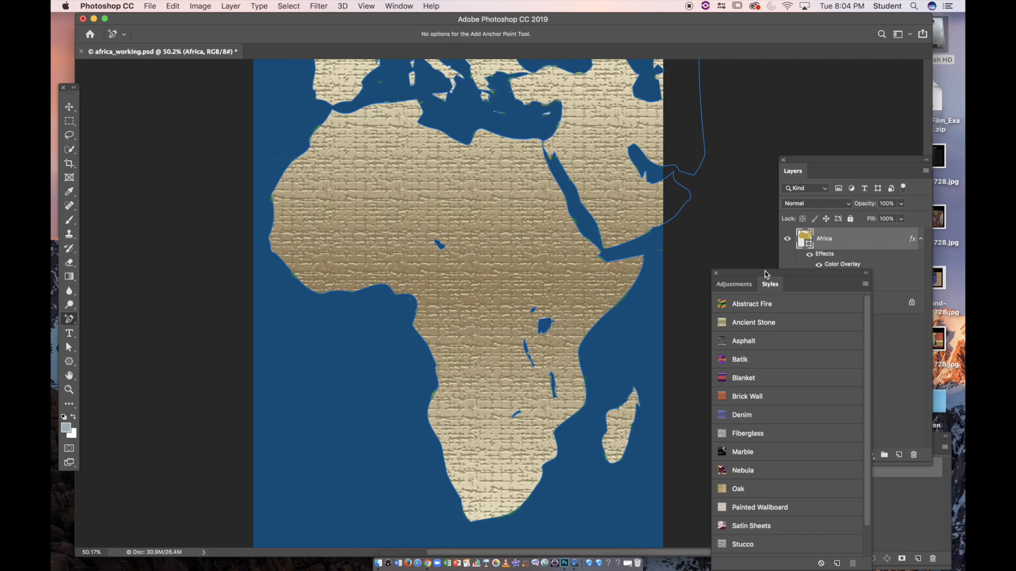
Close the Styles panel, collapse the Africa layer's effects, and save africa_working.psd
{"action": "left_click", "coordinate": [715, 273]}
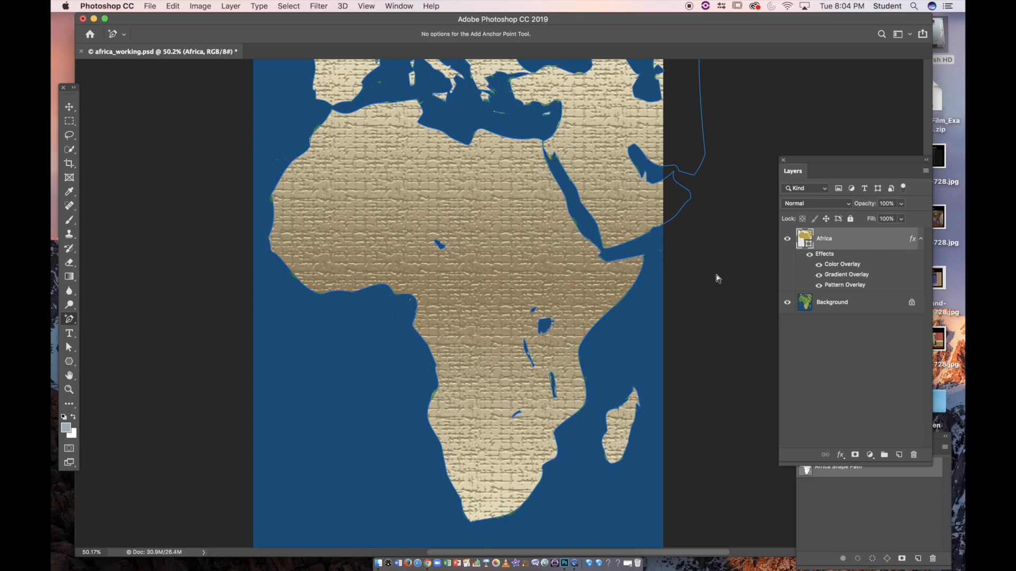
{"action": "left_click", "coordinate": [920, 240]}
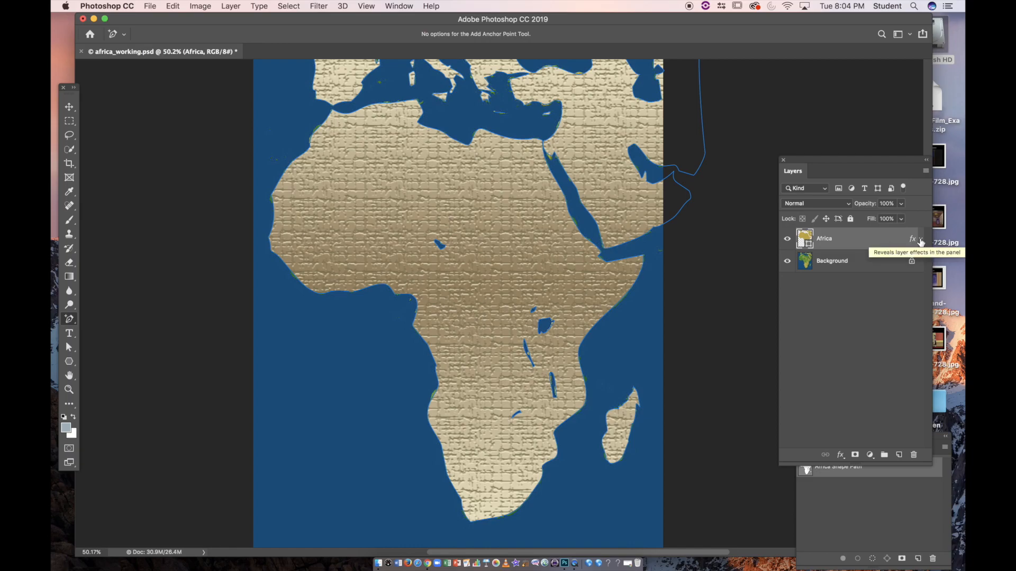
{"action": "left_click", "coordinate": [149, 5]}
{"action": "left_click", "coordinate": [200, 107]}
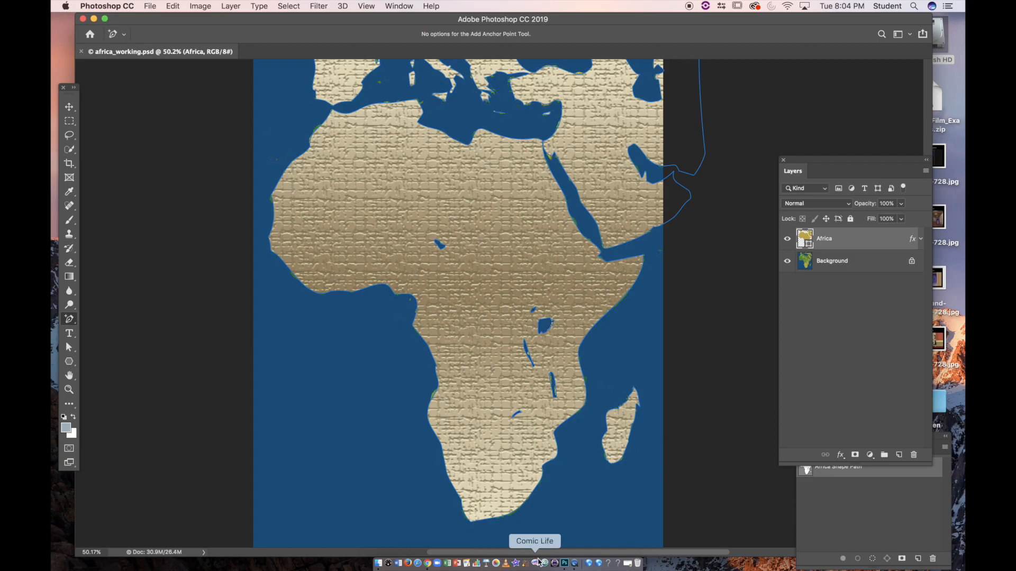
{"action": "left_click", "coordinate": [575, 564]}
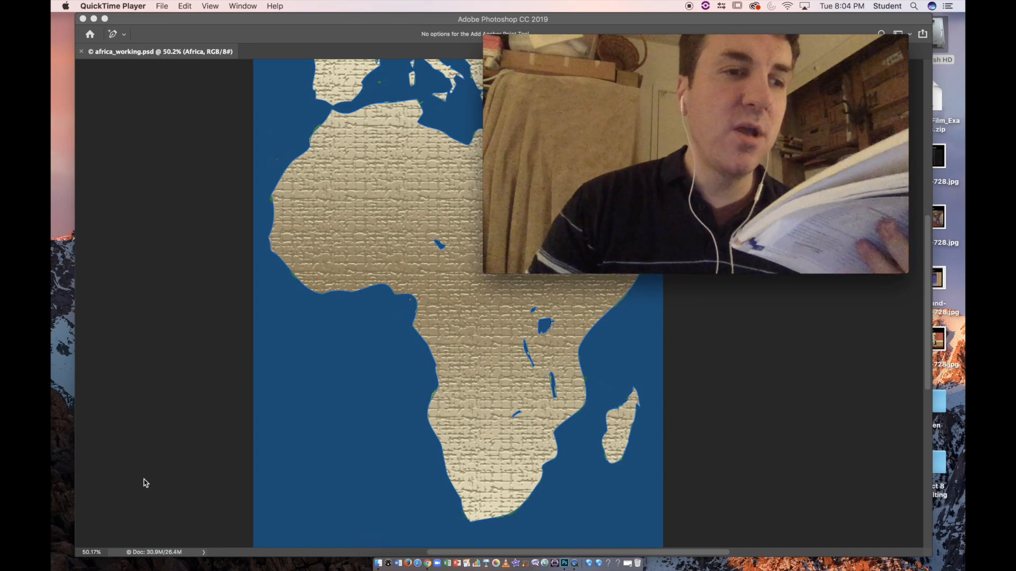
{"action": "left_click", "coordinate": [138, 413]}
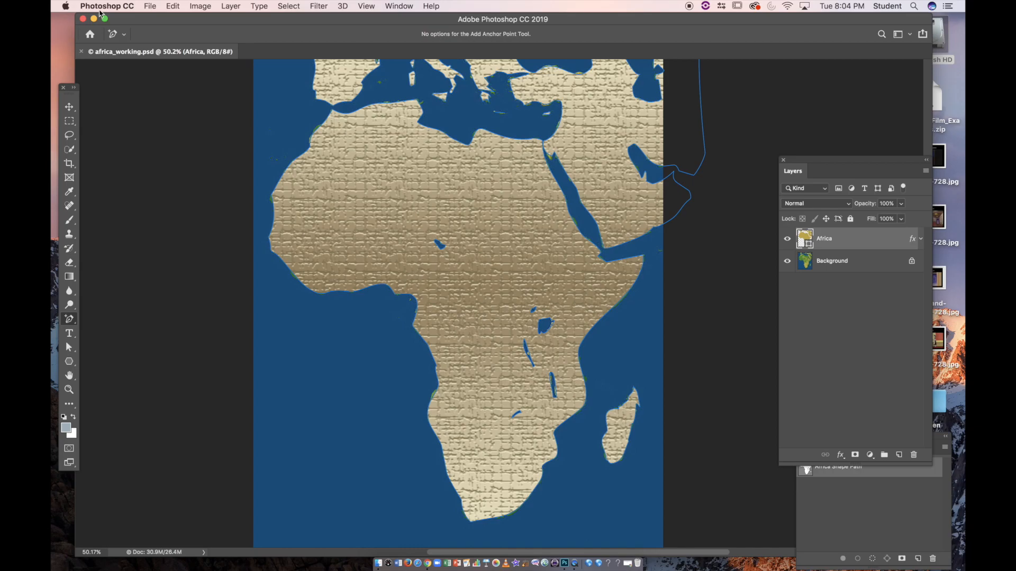
Place addax.tif as a linked layer over the centre of the Africa map and commit it
{"action": "left_click", "coordinate": [149, 6]}
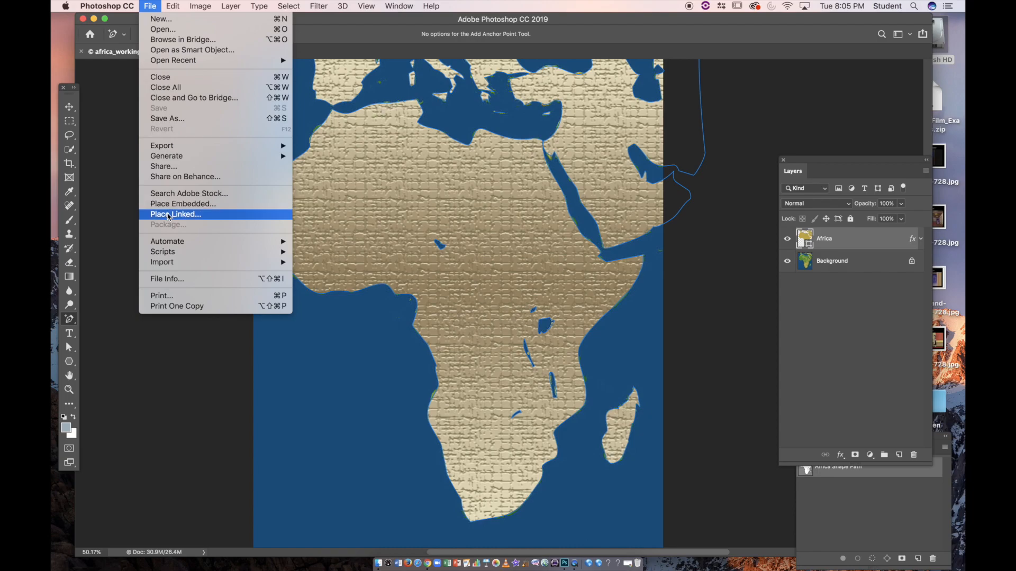
{"action": "left_click", "coordinate": [168, 215]}
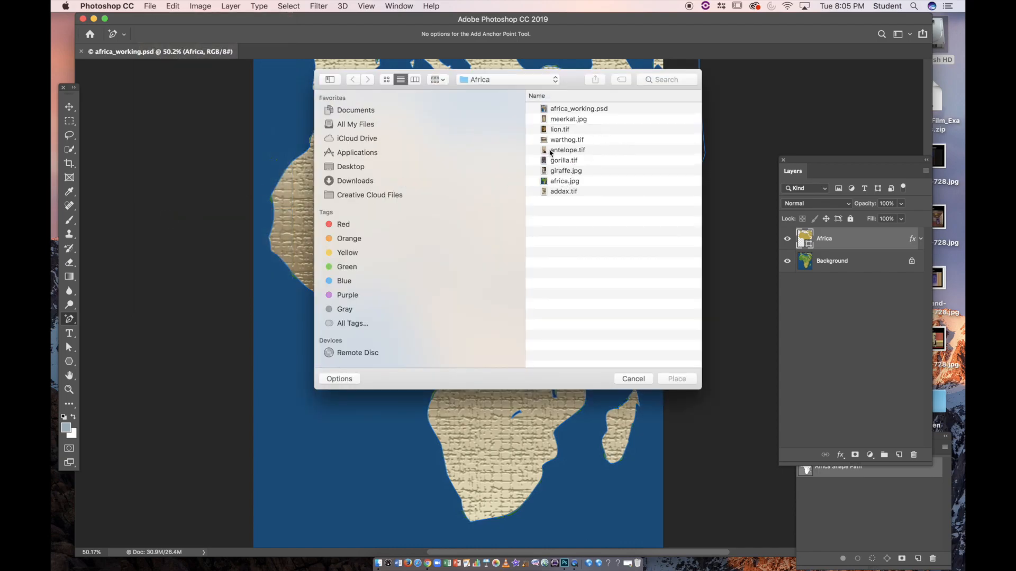
{"action": "left_click", "coordinate": [562, 192]}
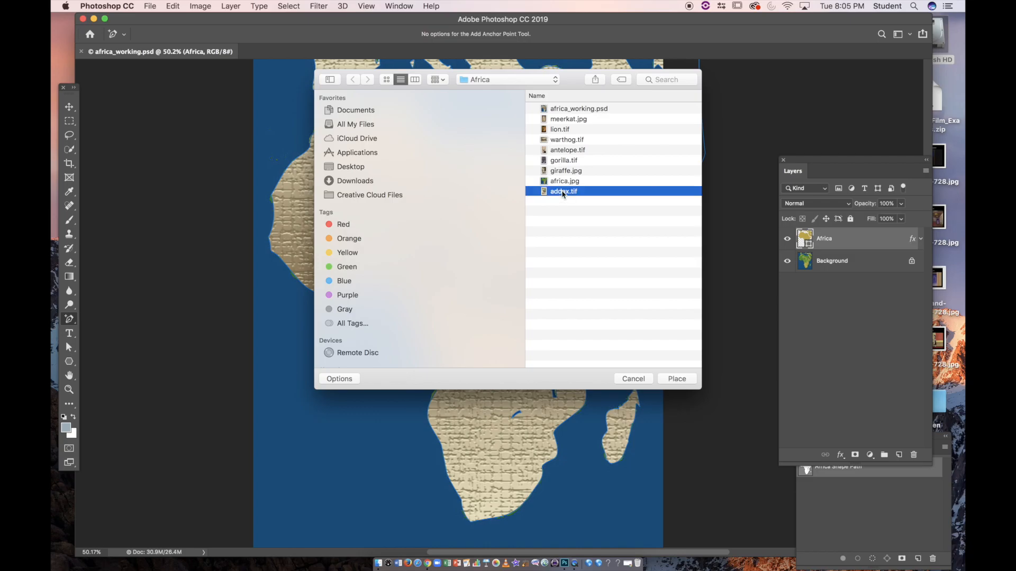
{"action": "left_click", "coordinate": [679, 377]}
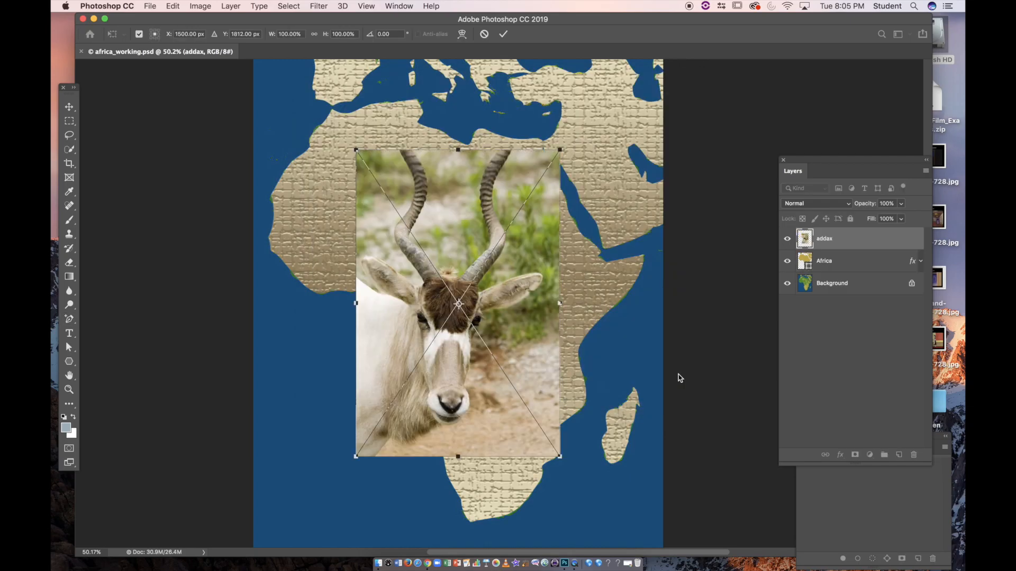
{"action": "key", "text": "Return"}
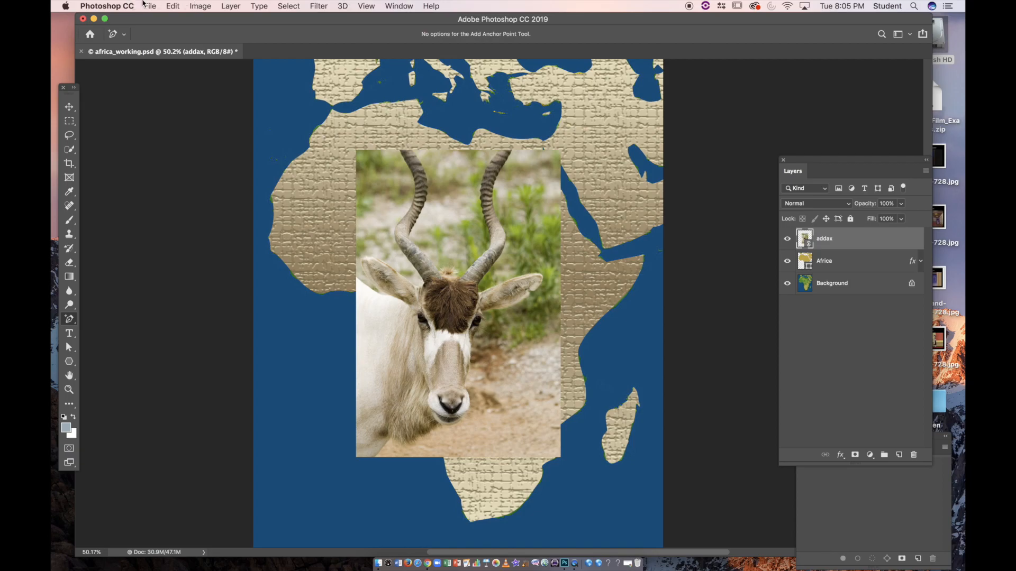
Place lion.tif as a linked layer above the addax and commit its placement
{"action": "left_click", "coordinate": [141, 5]}
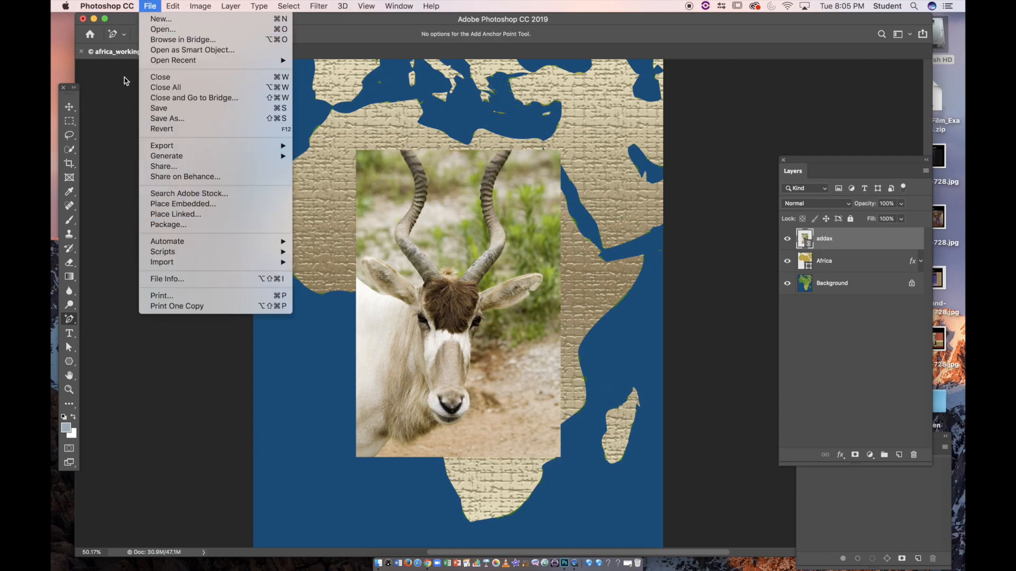
{"action": "left_click", "coordinate": [244, 38]}
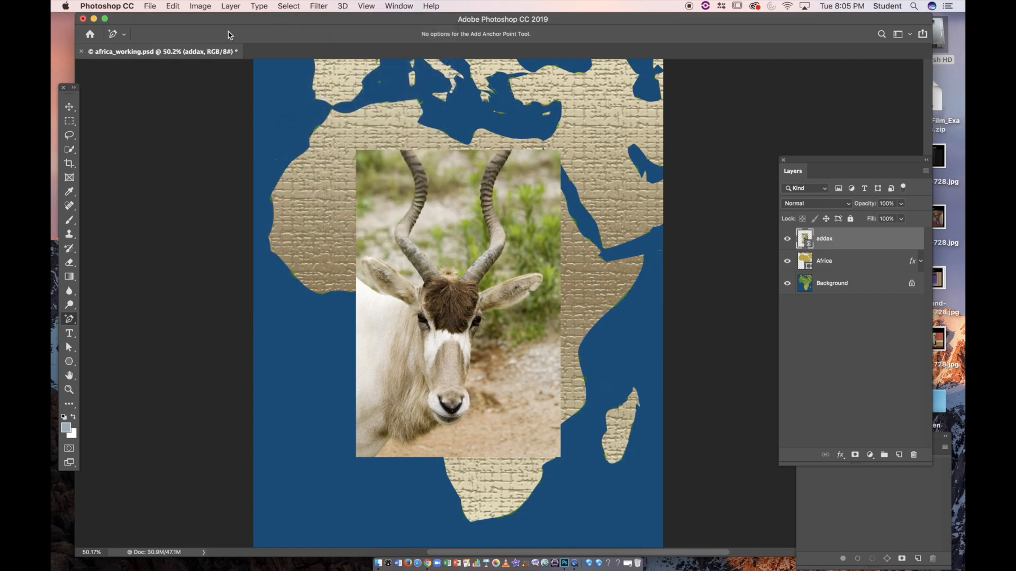
{"action": "left_click", "coordinate": [154, 6]}
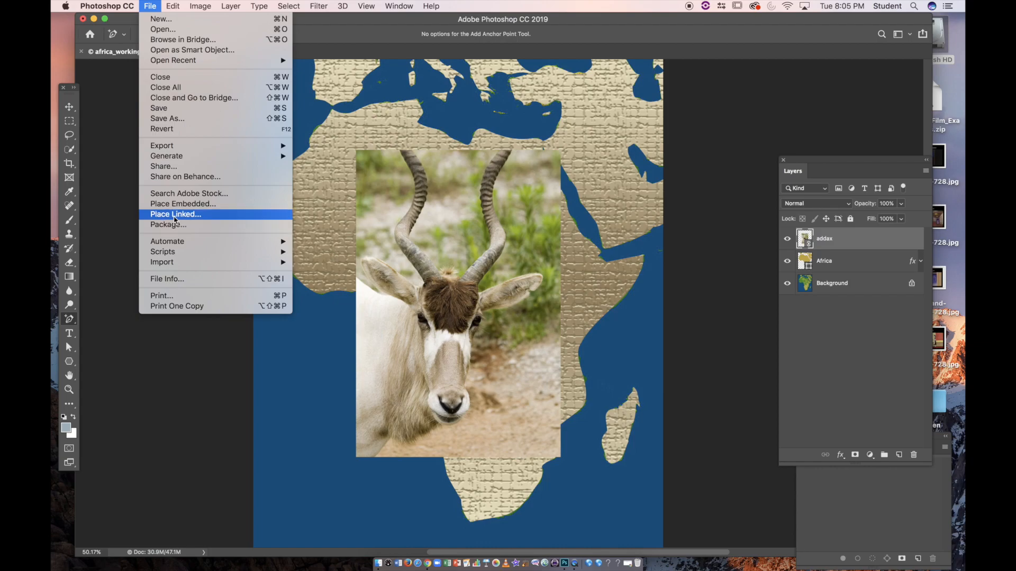
{"action": "left_click", "coordinate": [175, 214]}
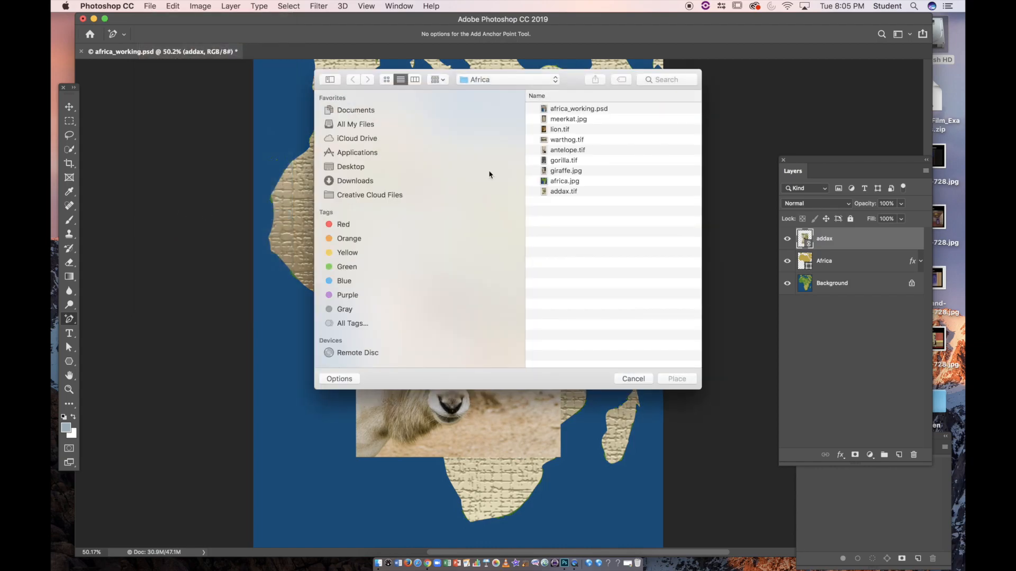
{"action": "left_click", "coordinate": [560, 131]}
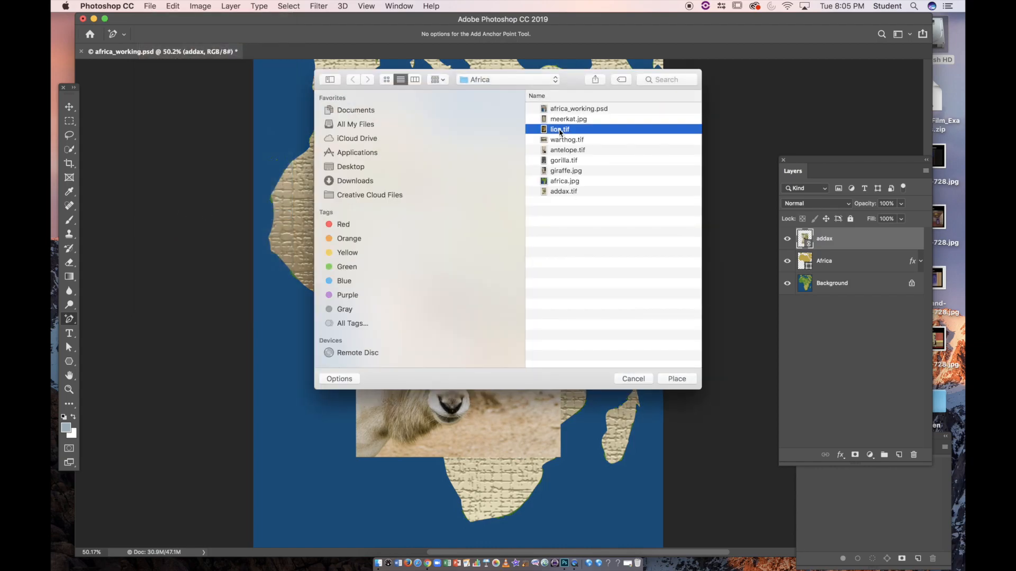
{"action": "left_click", "coordinate": [677, 378]}
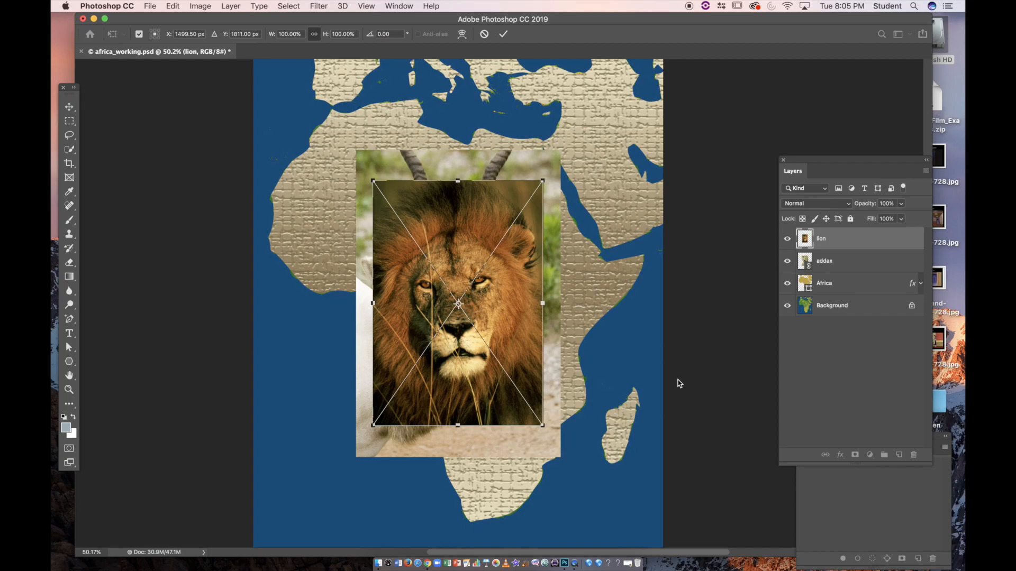
{"action": "key", "text": "Return"}
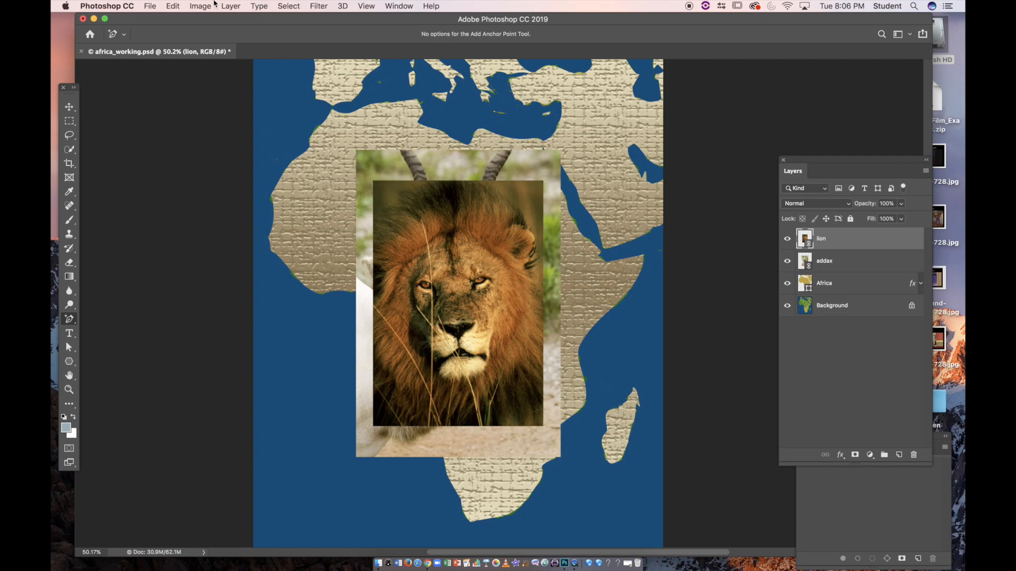
Open gorilla.tif and giraffe.jpg together as new documents
{"action": "left_click", "coordinate": [156, 5]}
{"action": "left_click", "coordinate": [155, 31]}
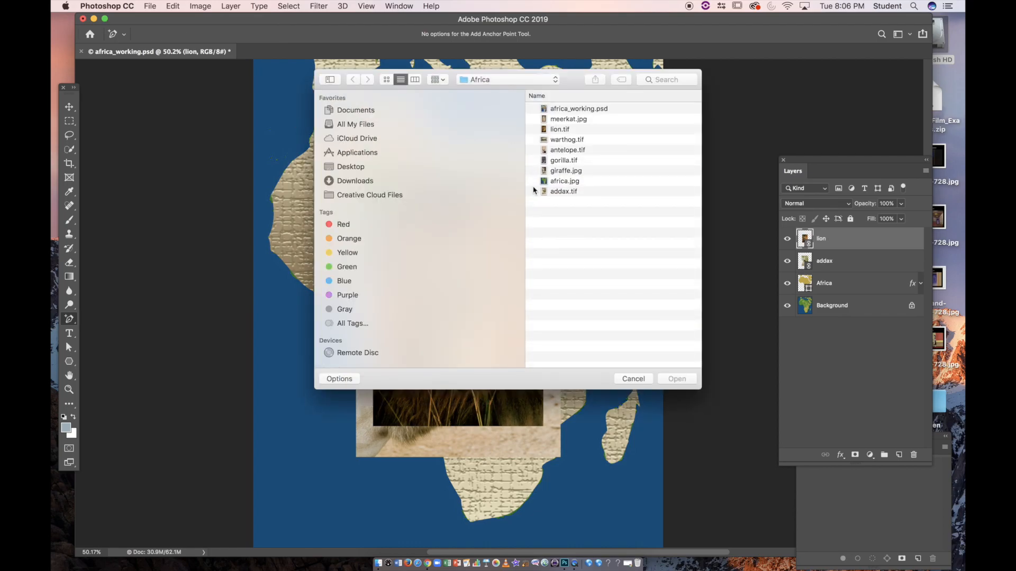
{"action": "left_click", "coordinate": [579, 161]}
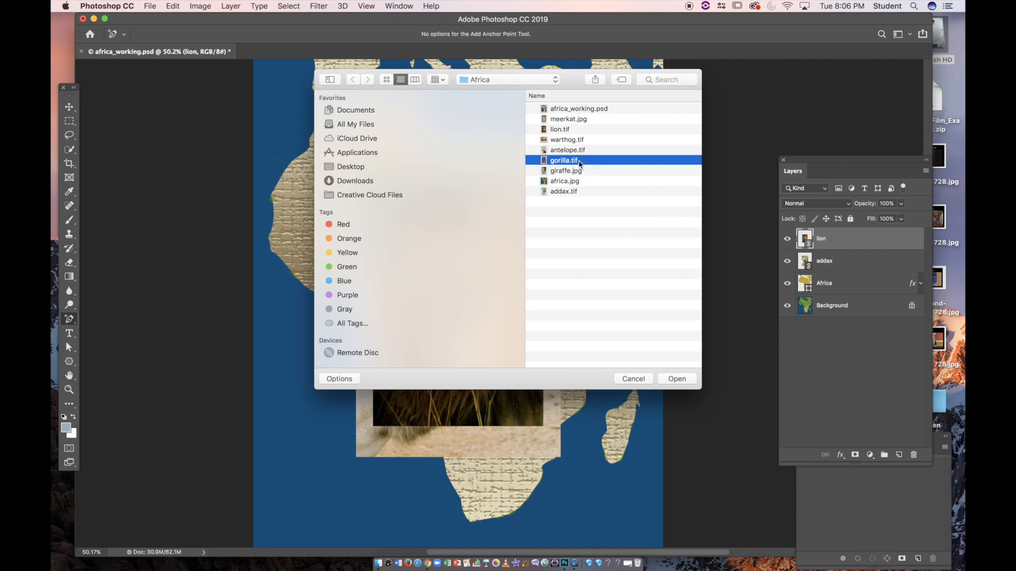
{"action": "left_click", "coordinate": [579, 172], "text": "shift"}
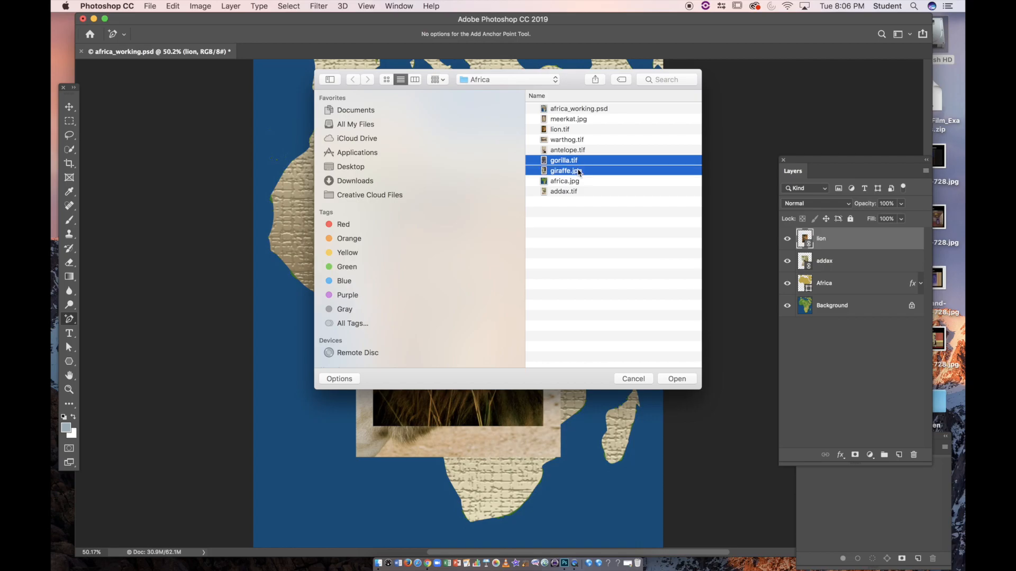
{"action": "left_click", "coordinate": [680, 378]}
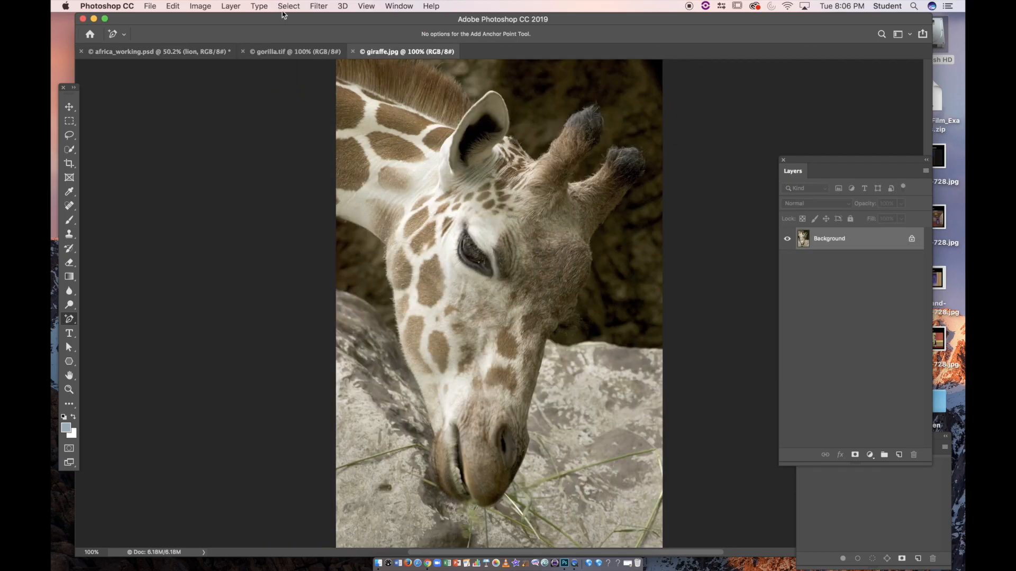
Look over the gorilla and giraffe photos, then return to africa_working.psd with the Move tool
{"action": "left_click", "coordinate": [314, 51]}
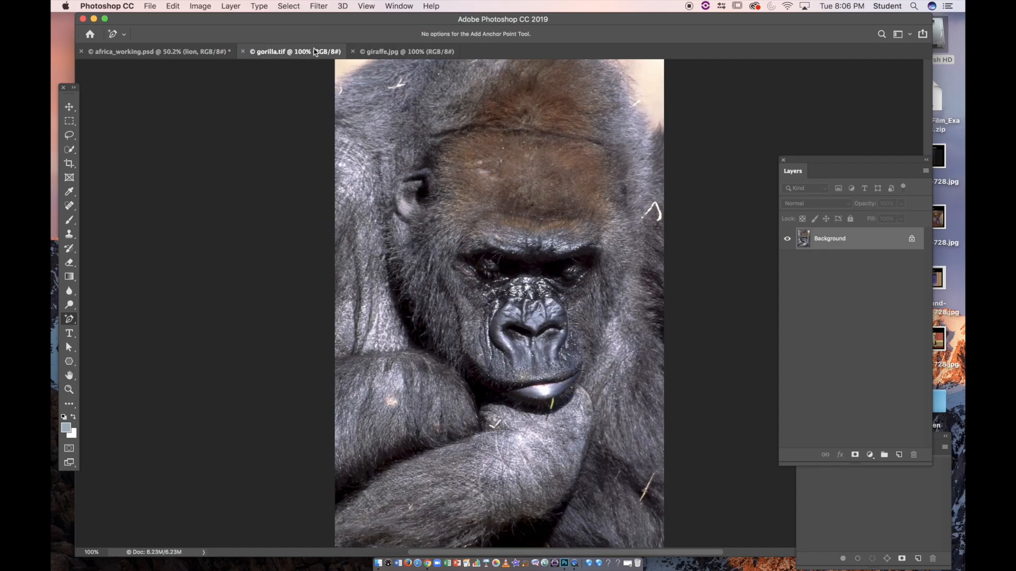
{"action": "left_click", "coordinate": [383, 52]}
{"action": "left_click", "coordinate": [193, 55]}
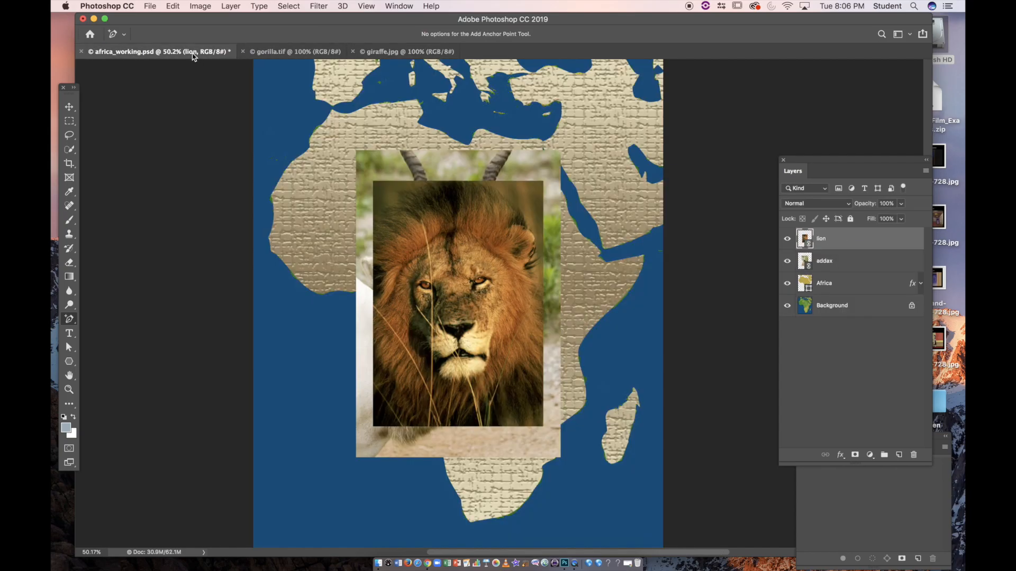
{"action": "left_click", "coordinate": [285, 53]}
{"action": "left_click", "coordinate": [388, 53]}
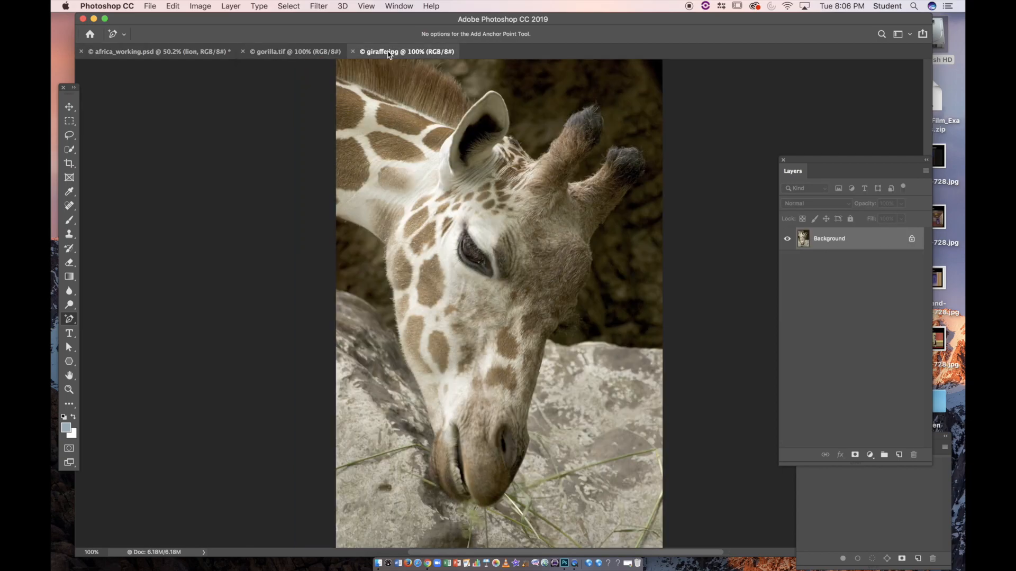
{"action": "left_click", "coordinate": [181, 52]}
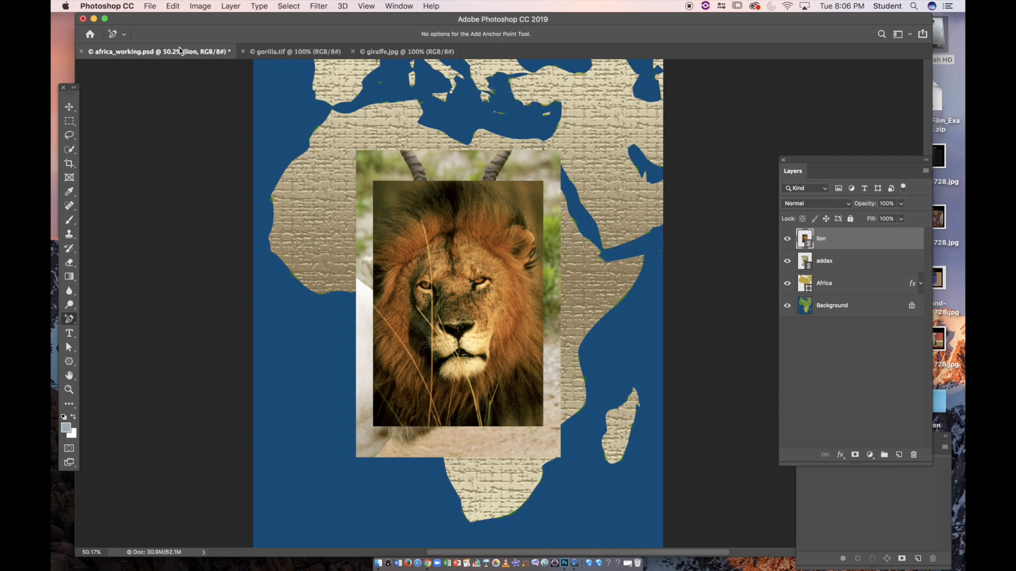
{"action": "left_click", "coordinate": [69, 108]}
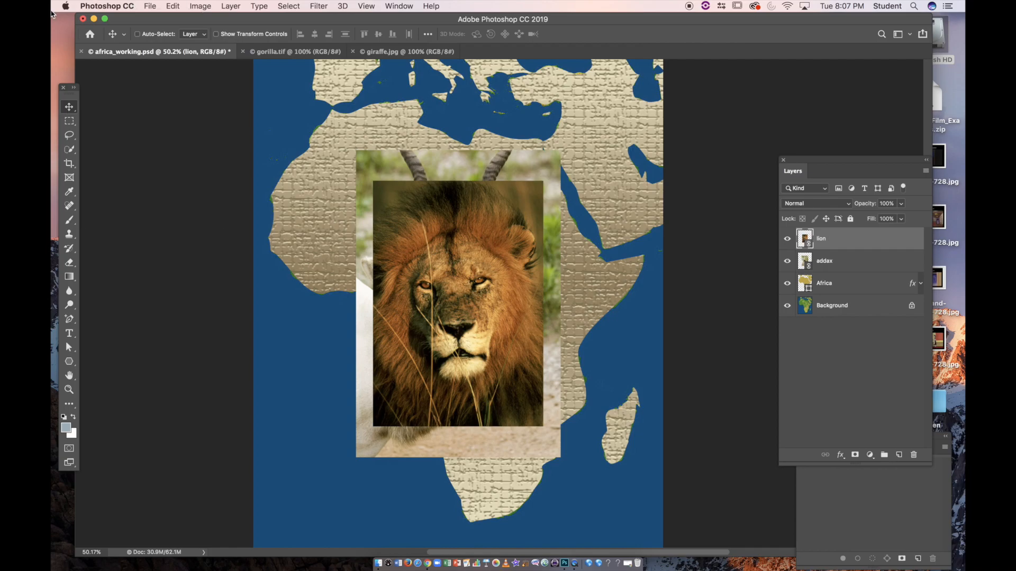
Arrange the three open images in a 3-up Stacked layout
{"action": "left_click", "coordinate": [402, 6]}
{"action": "mouse_move", "coordinate": [426, 23]}
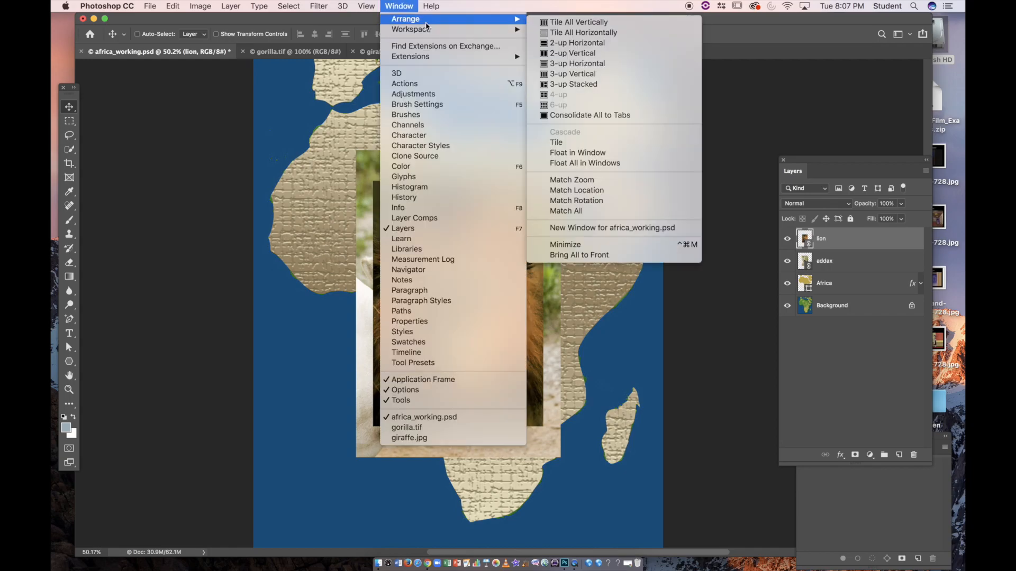
{"action": "left_click", "coordinate": [604, 86]}
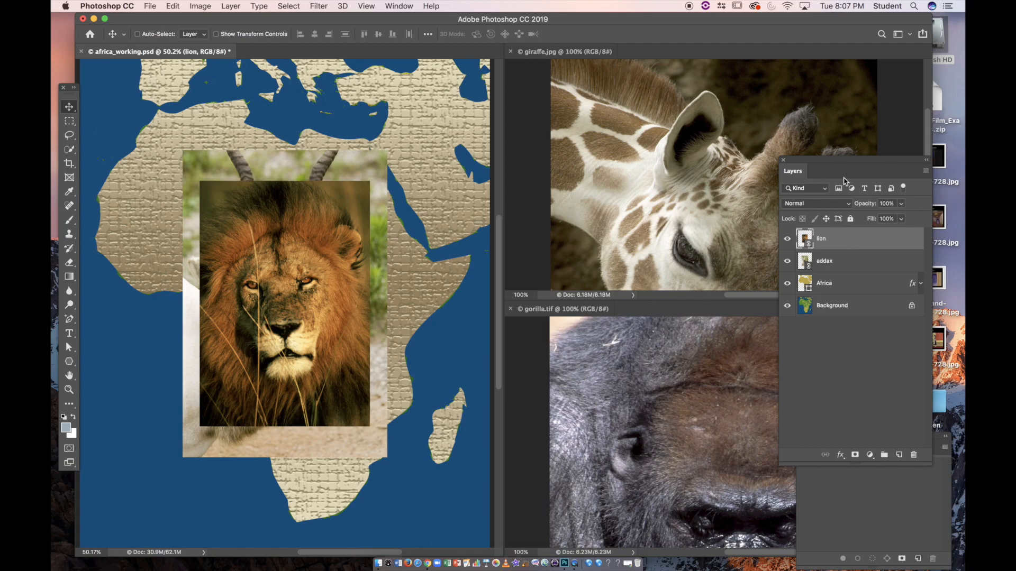
{"action": "left_click_drag", "start_coordinate": [841, 164], "coordinate": [924, 175]}
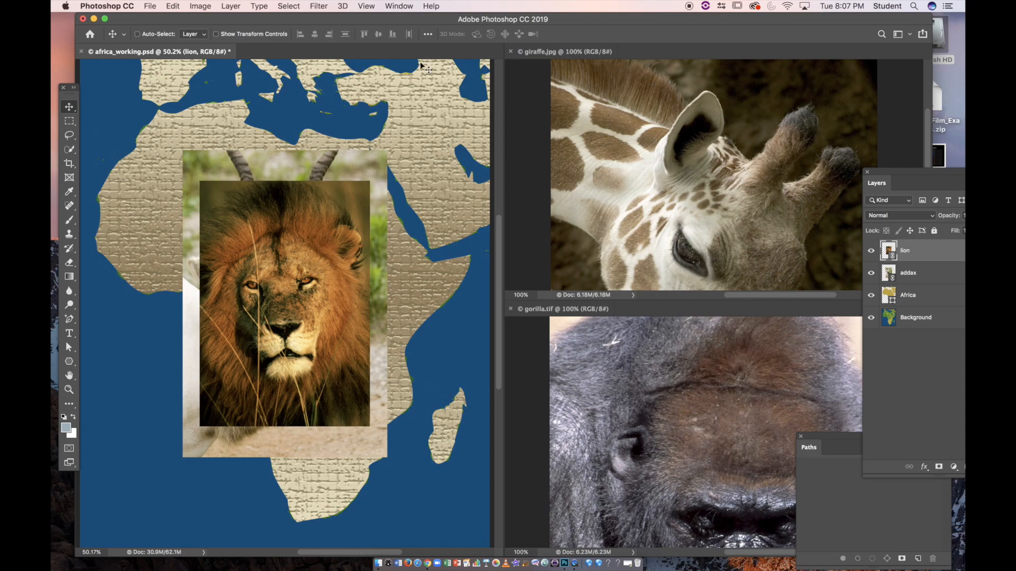
Drag the giraffe and gorilla photos into africa_working.psd, then close giraffe.jpg and gorilla.tif
{"action": "left_click", "coordinate": [677, 149]}
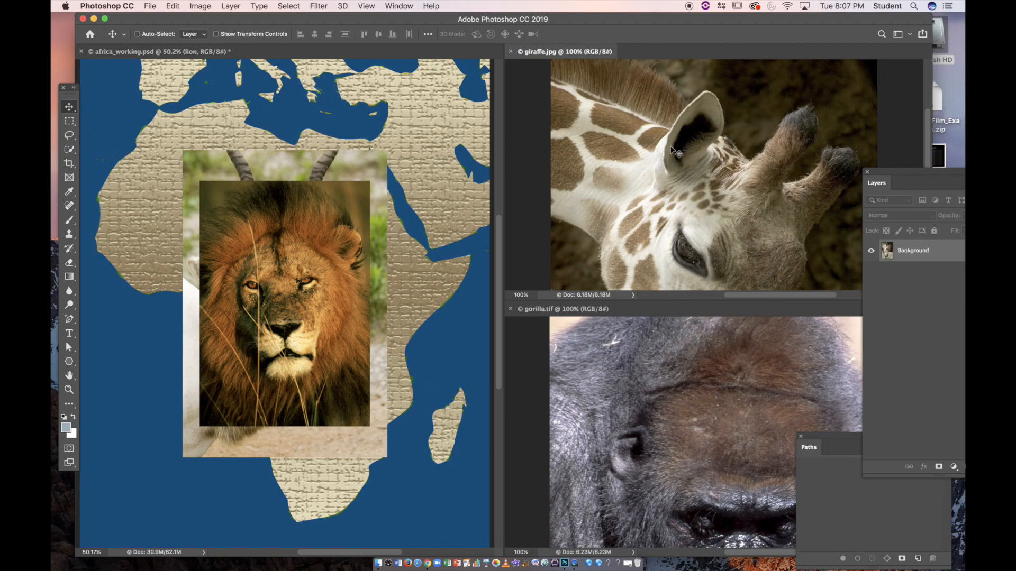
{"action": "left_click_drag", "start_coordinate": [641, 170], "coordinate": [383, 240]}
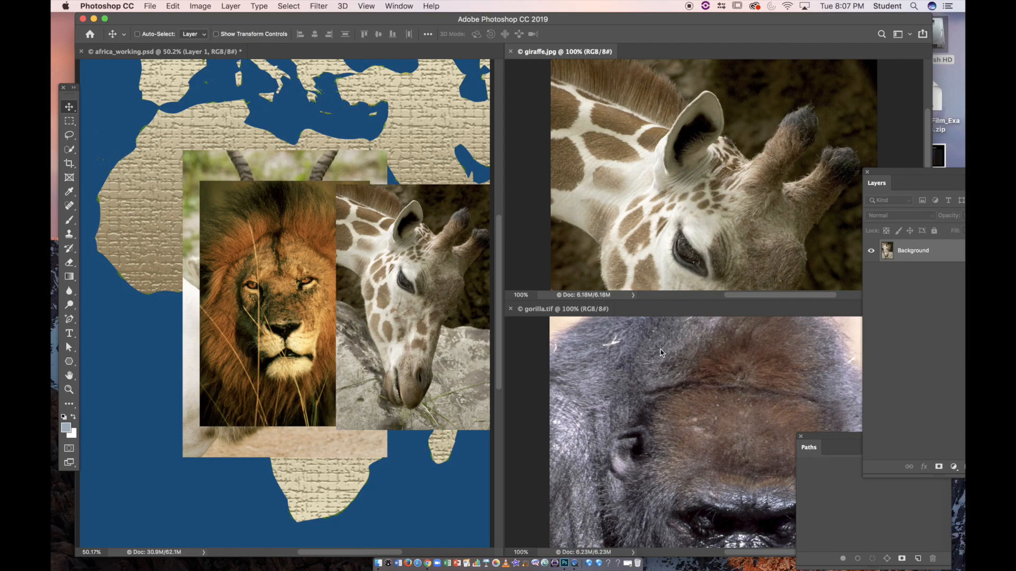
{"action": "left_click", "coordinate": [685, 393]}
{"action": "left_click_drag", "start_coordinate": [693, 394], "coordinate": [360, 332]}
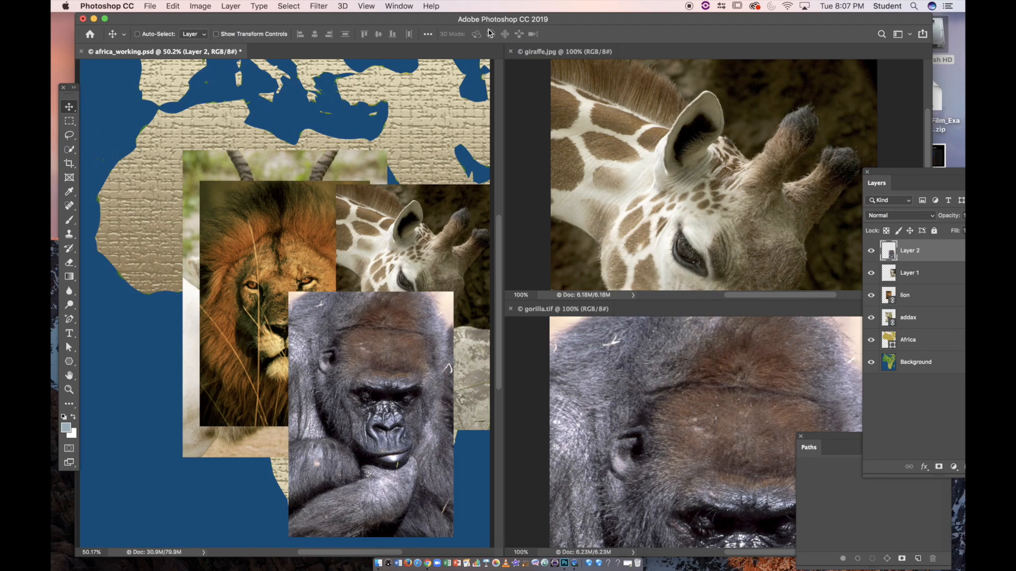
{"action": "left_click", "coordinate": [511, 52]}
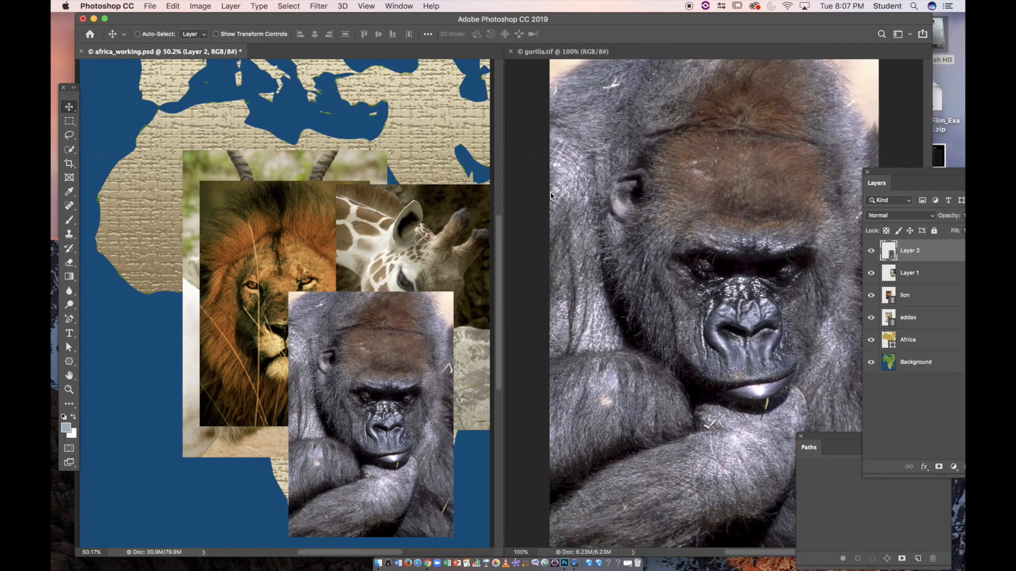
{"action": "left_click", "coordinate": [511, 52]}
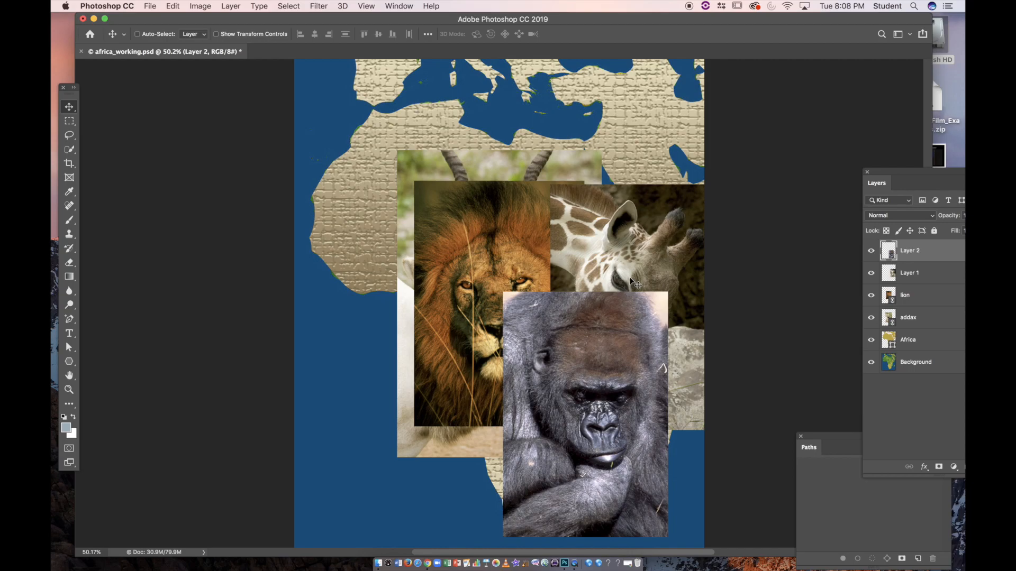
Rename Layer 2 to 'Gorilla' and Layer 1 to 'Giraffe' in the Layers panel
{"action": "scroll", "coordinate": [630, 280], "scroll_direction": "up", "scroll_amount": 1}
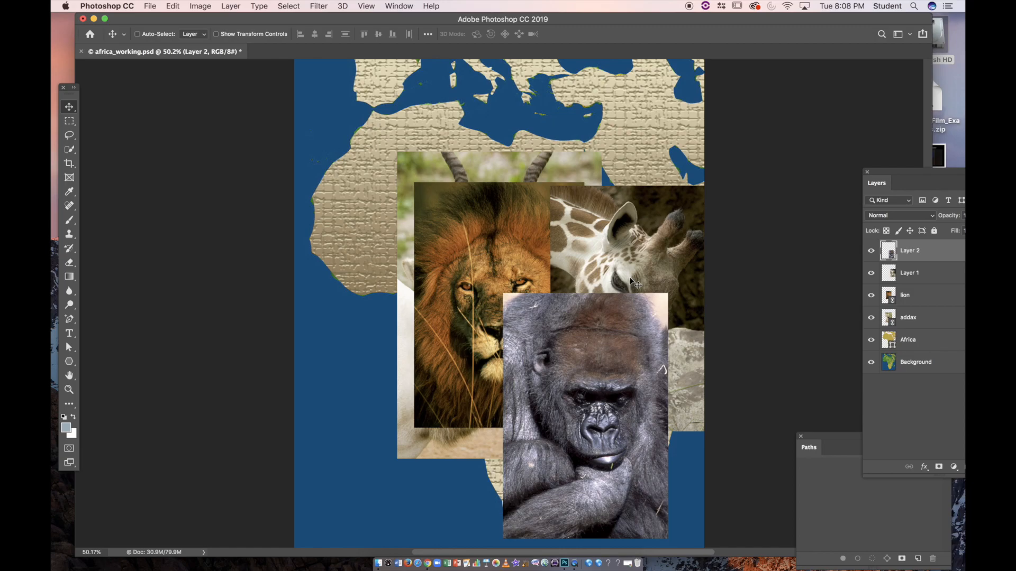
{"action": "left_click_drag", "start_coordinate": [923, 182], "coordinate": [741, 144]}
{"action": "double_click", "coordinate": [733, 214]}
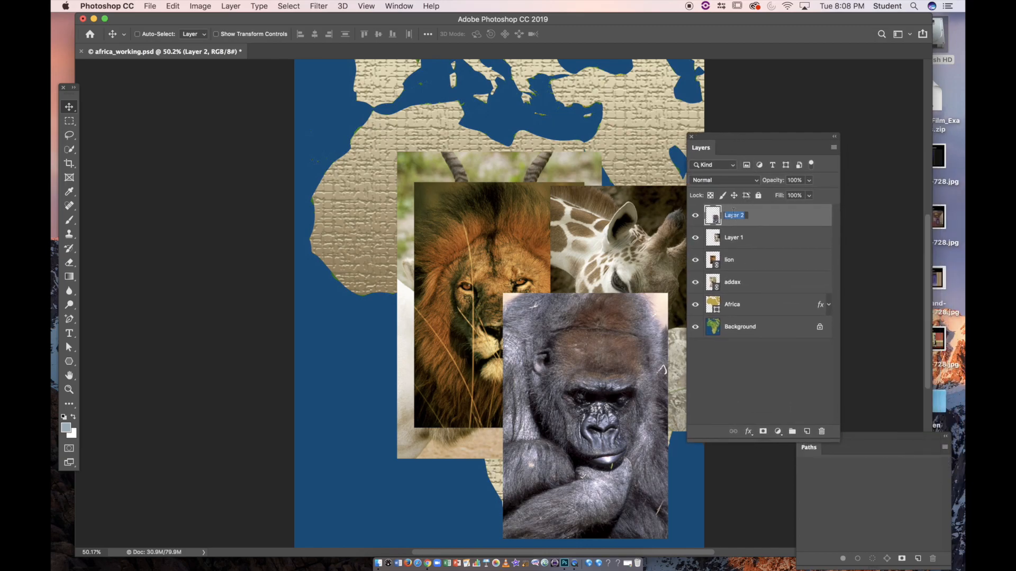
{"action": "type", "text": "Gorilla"}
{"action": "double_click", "coordinate": [733, 238]}
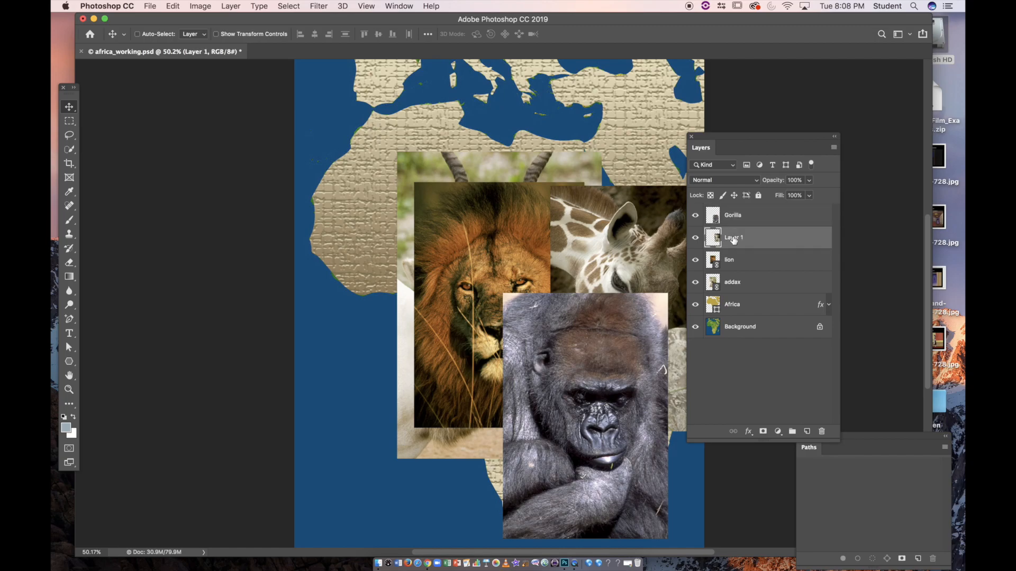
{"action": "type", "text": "Giraffe"}
{"action": "left_click", "coordinate": [768, 259]}
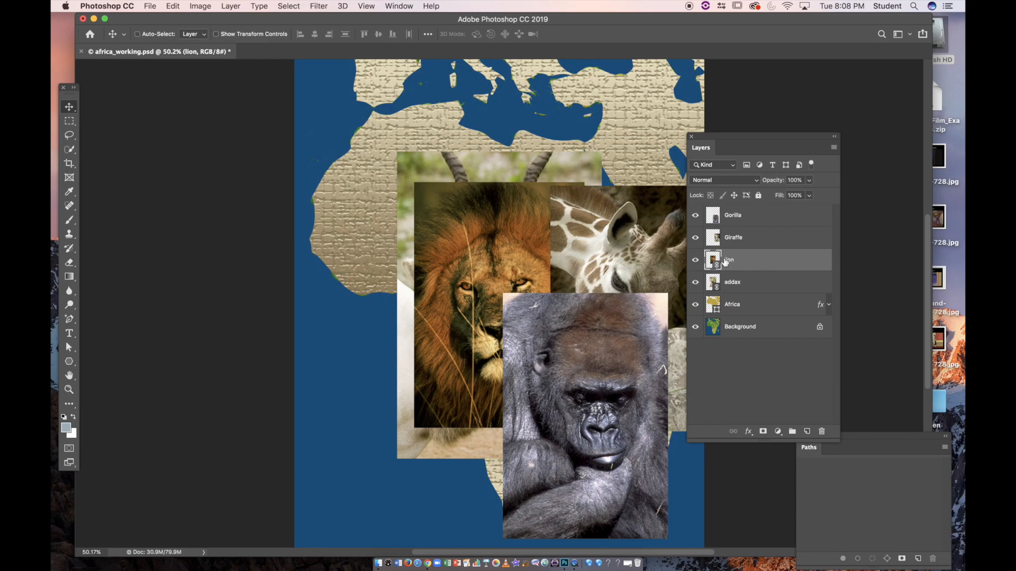
{"action": "left_click", "coordinate": [741, 288]}
{"action": "left_click", "coordinate": [731, 266]}
{"action": "left_click", "coordinate": [738, 239]}
{"action": "left_click", "coordinate": [743, 220]}
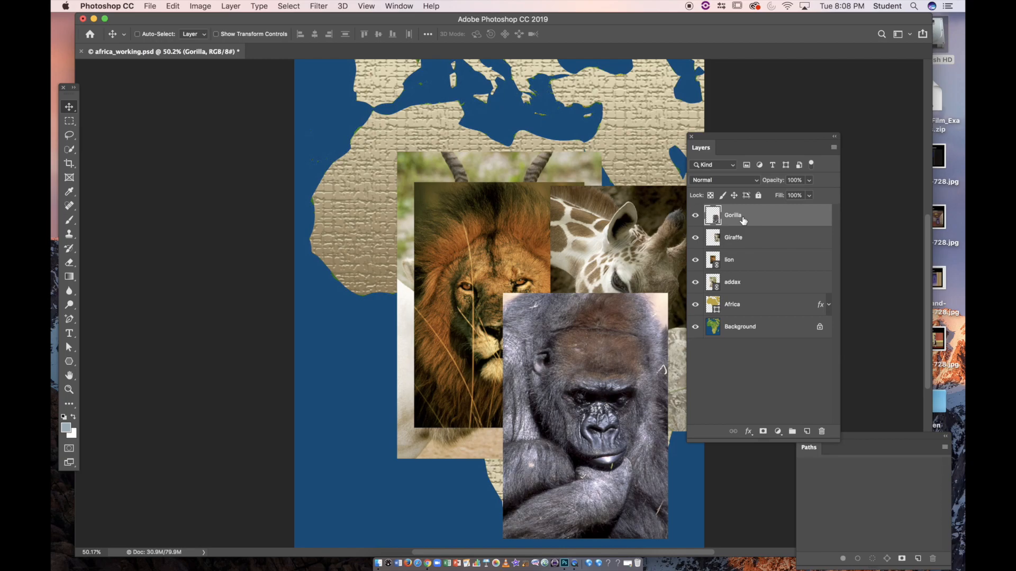
{"action": "left_click", "coordinate": [144, 6]}
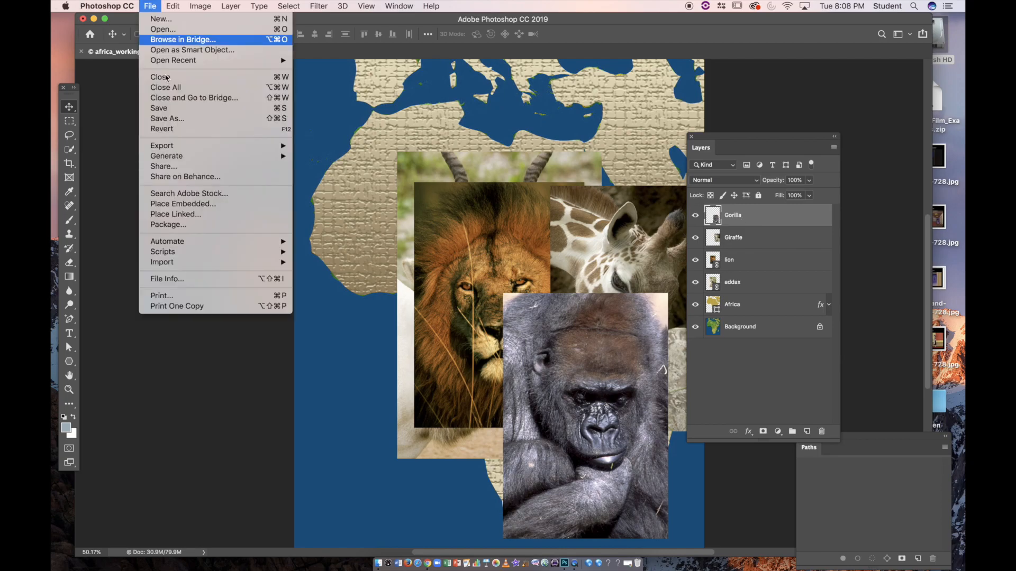
{"action": "left_click", "coordinate": [172, 107]}
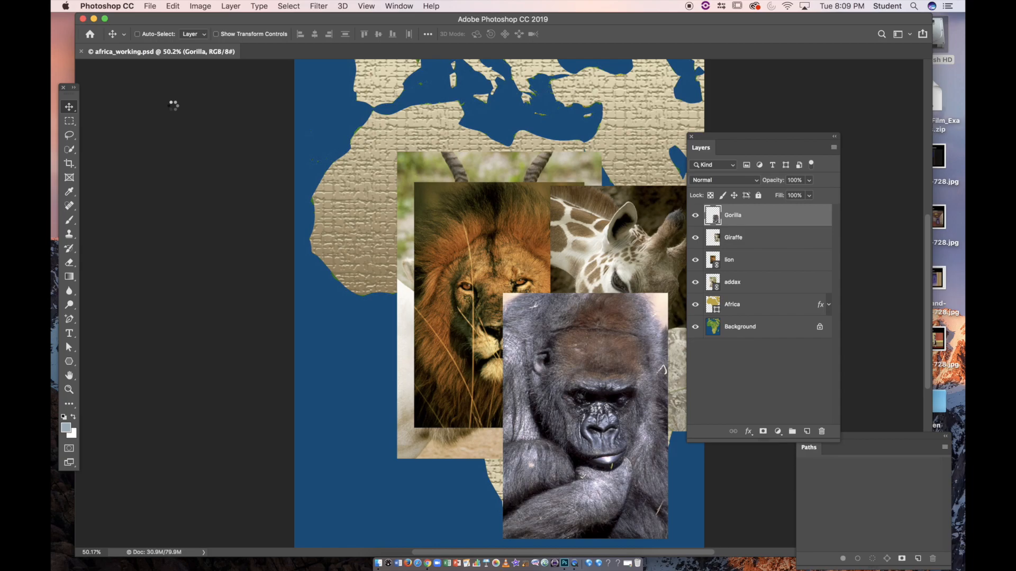
{"action": "left_click", "coordinate": [575, 564]}
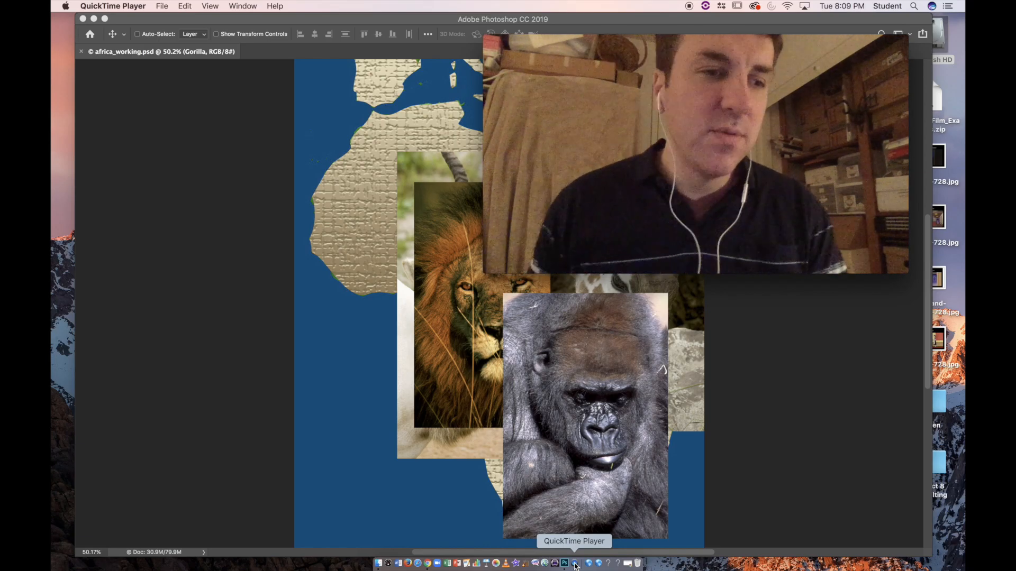
{"action": "left_click", "coordinate": [245, 402]}
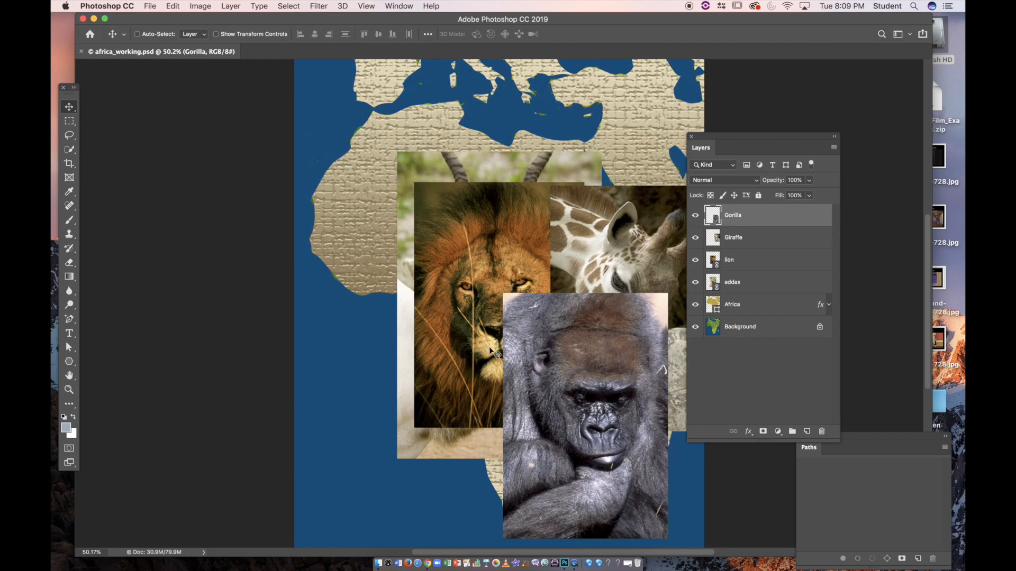
Show only the lion layer and switch to the Elliptical Marquee tool
{"action": "left_click", "coordinate": [695, 260], "text": "alt"}
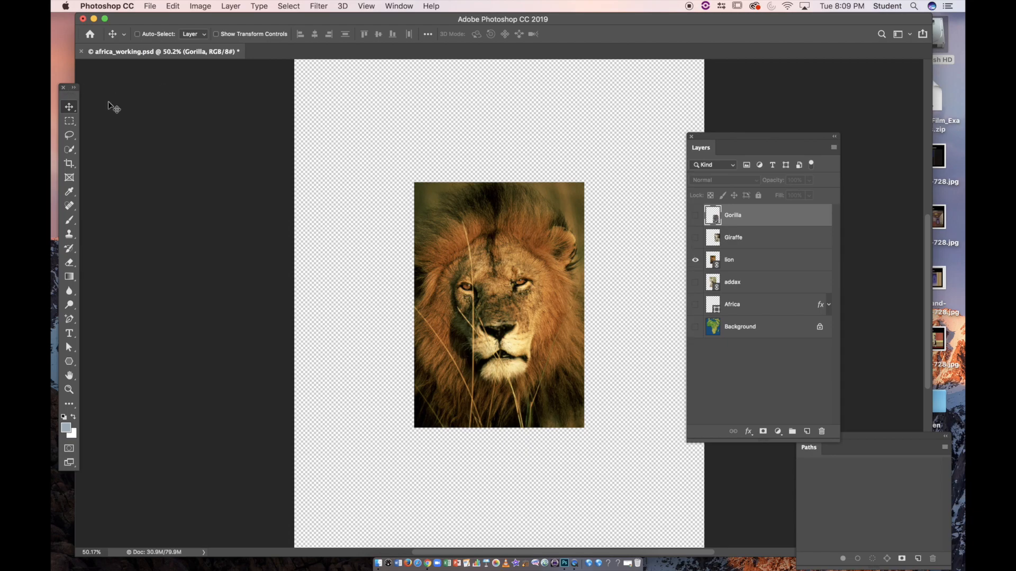
{"action": "left_click_drag", "start_coordinate": [69, 92], "coordinate": [229, 95]}
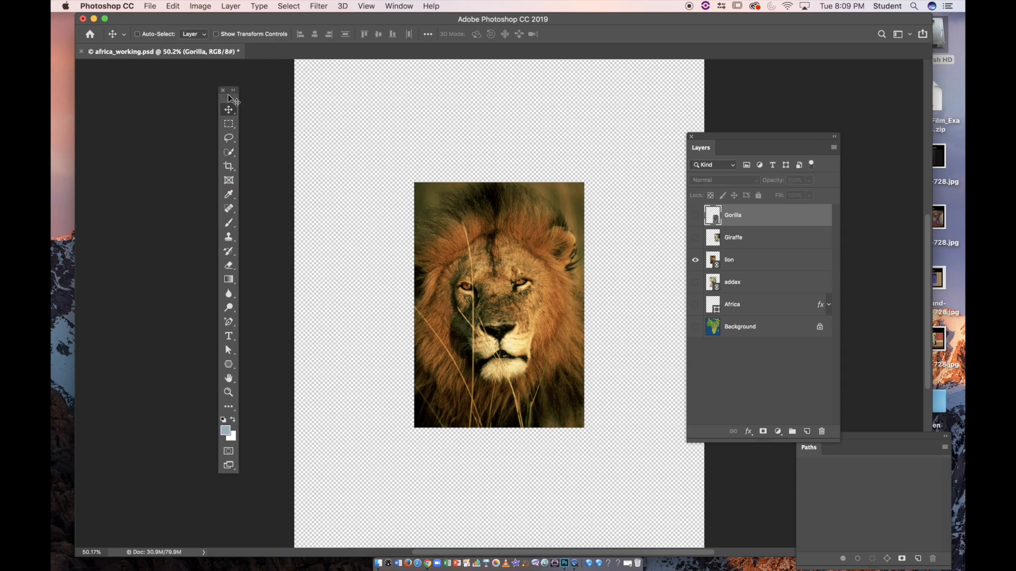
{"action": "left_click", "coordinate": [228, 125]}
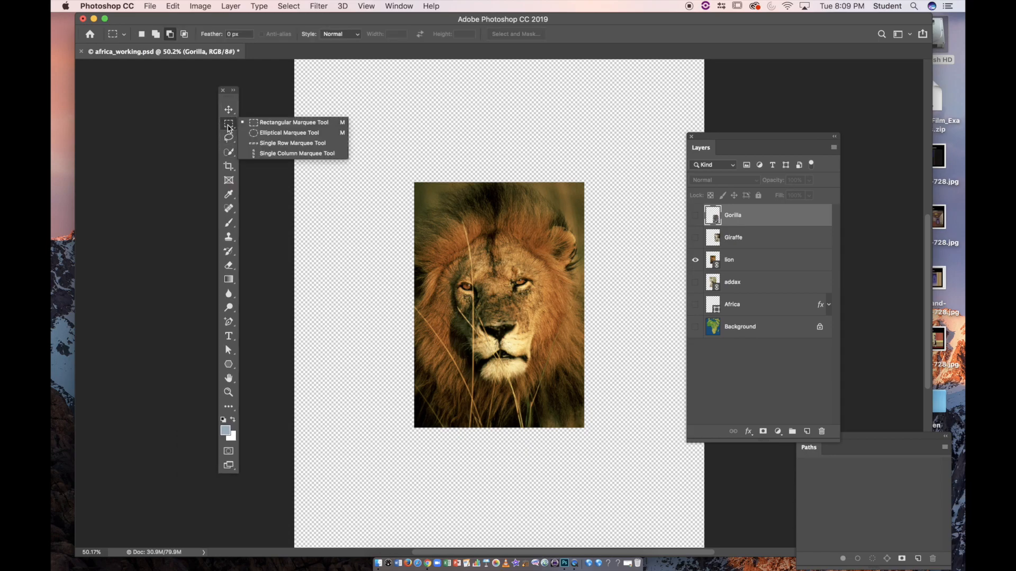
{"action": "left_click", "coordinate": [263, 133]}
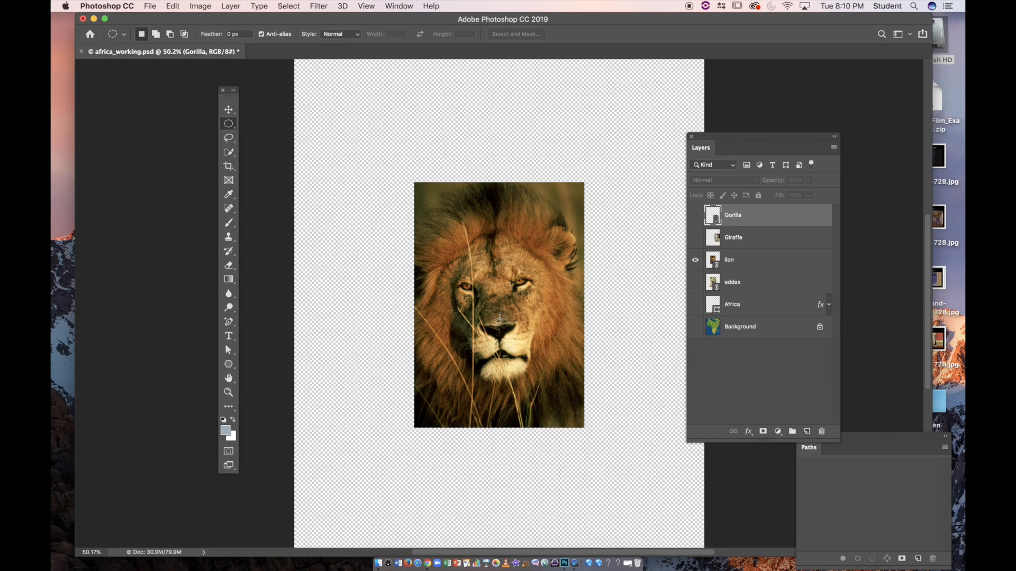
Draw an oval selection over the lion's face and nudge it into place
{"action": "left_click_drag", "start_coordinate": [497, 314], "coordinate": [571, 196]}
{"action": "left_click_drag", "start_coordinate": [538, 254], "coordinate": [541, 247]}
{"action": "left_click", "coordinate": [279, 4]}
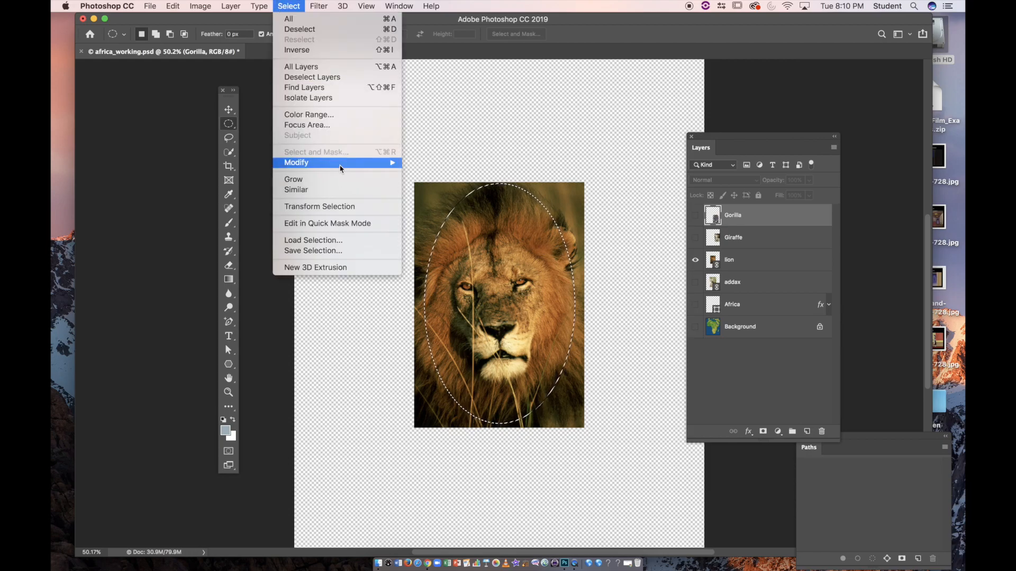
Feather the oval selection by 25 pixels and preview it as a mask overlay
{"action": "mouse_move", "coordinate": [341, 164]}
{"action": "left_click", "coordinate": [437, 204]}
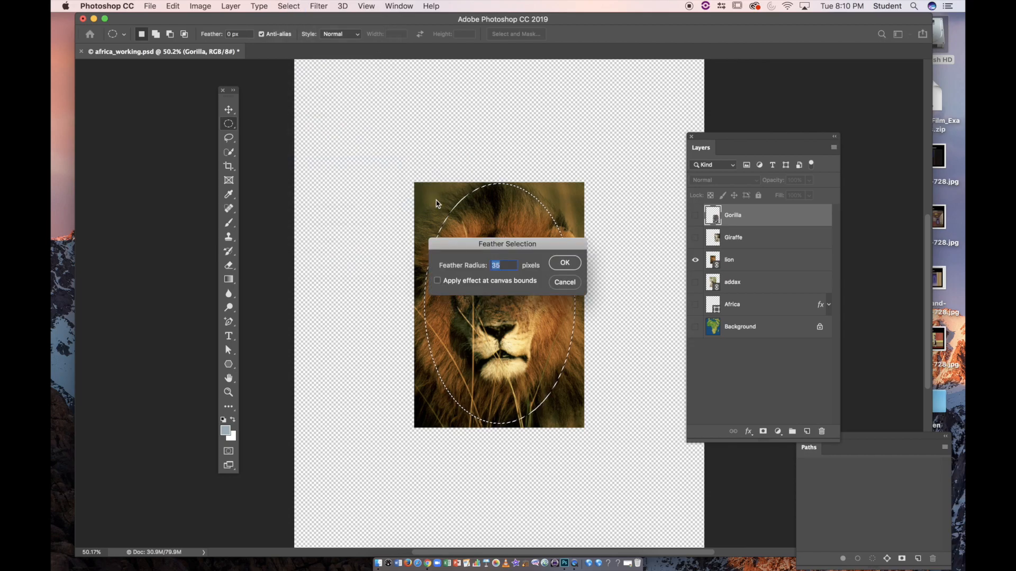
{"action": "type", "text": "25"}
{"action": "key", "text": "Return"}
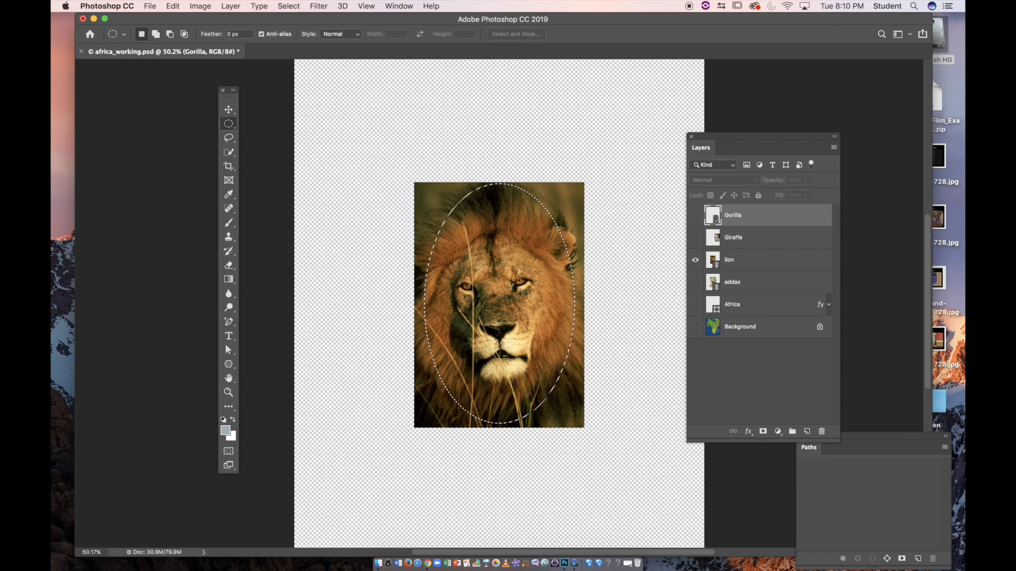
{"action": "left_click", "coordinate": [228, 452]}
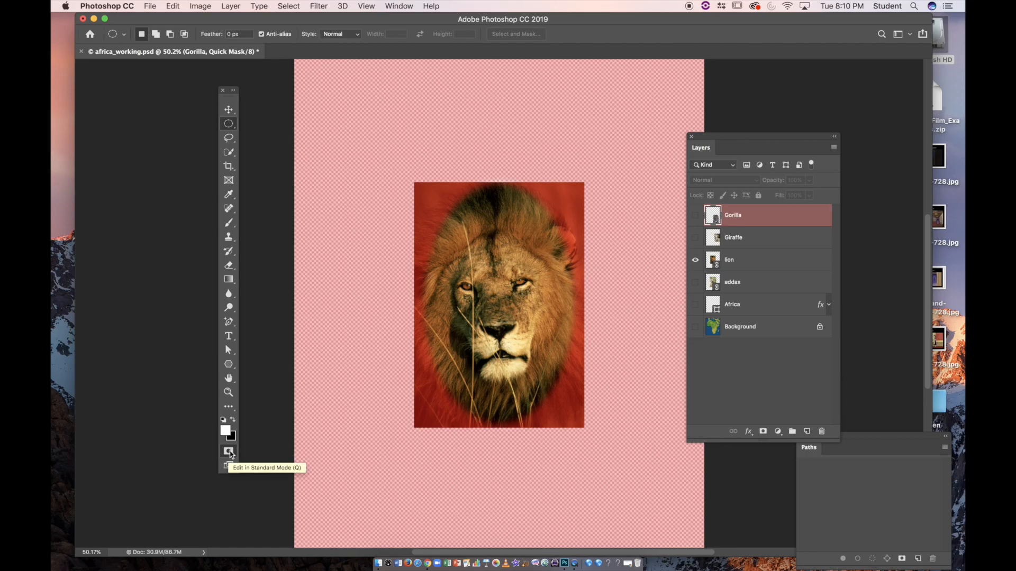
{"action": "left_click", "coordinate": [229, 453]}
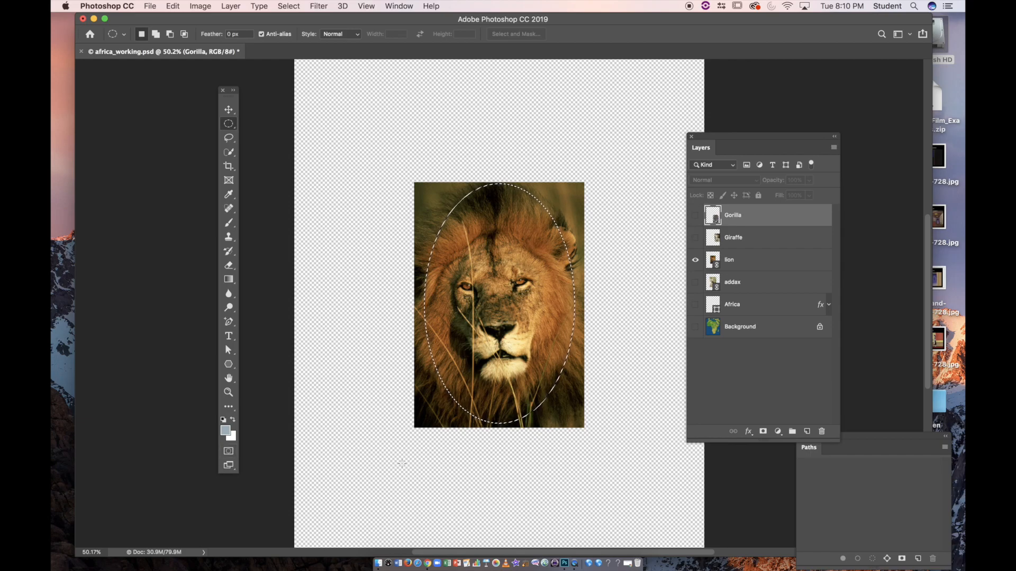
Add a layer mask to lion from the oval, hide lion, and show Gorilla
{"action": "left_click", "coordinate": [748, 260]}
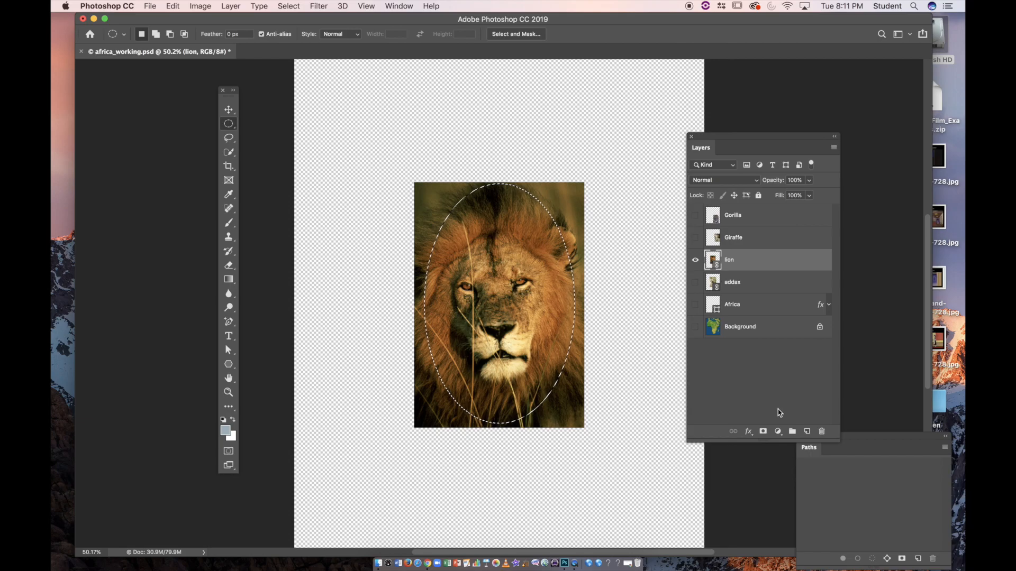
{"action": "left_click", "coordinate": [763, 432]}
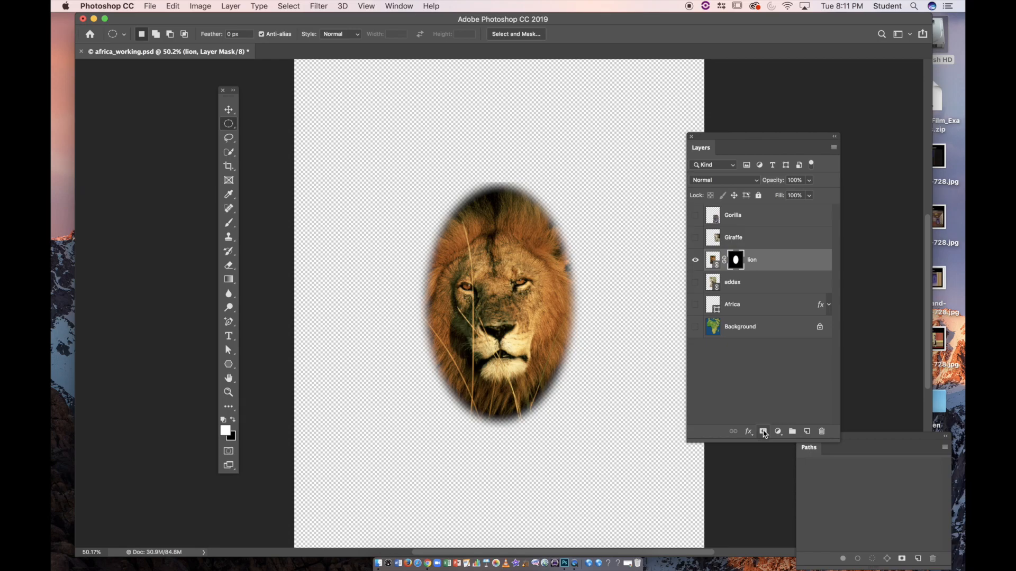
{"action": "left_click", "coordinate": [696, 260]}
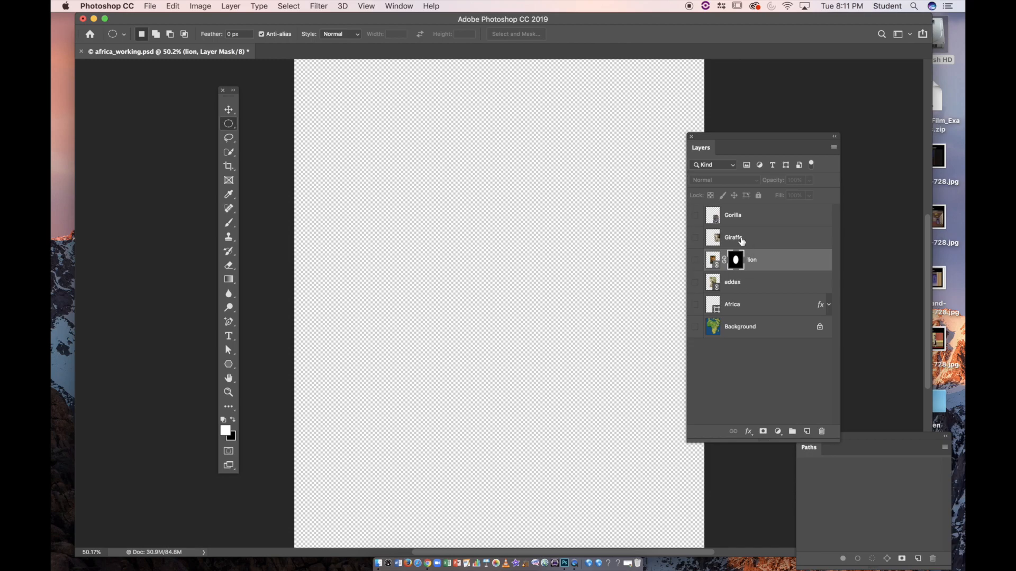
{"action": "left_click", "coordinate": [697, 216]}
With Gorilla active and Feather at 25 px, draw an oval around the gorilla's face
{"action": "left_click", "coordinate": [715, 221]}
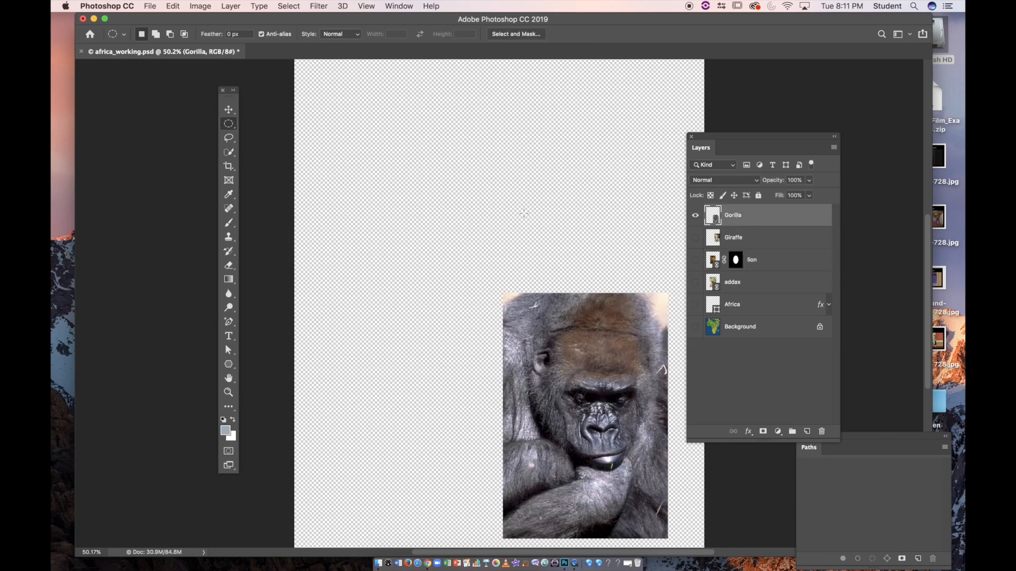
{"action": "left_click", "coordinate": [217, 33]}
{"action": "type", "text": "25"}
{"action": "left_click_drag", "start_coordinate": [599, 407], "coordinate": [672, 320]}
{"action": "left_click_drag", "start_coordinate": [625, 394], "coordinate": [619, 387]}
{"action": "key", "text": "super+z"}
{"action": "key", "text": "super+z"}
{"action": "left_click_drag", "start_coordinate": [595, 400], "coordinate": [660, 297]}
{"action": "left_click_drag", "start_coordinate": [595, 392], "coordinate": [598, 392]}
Mask the Gorilla layer to the oval, hide it, and save the composite
{"action": "left_click", "coordinate": [762, 432]}
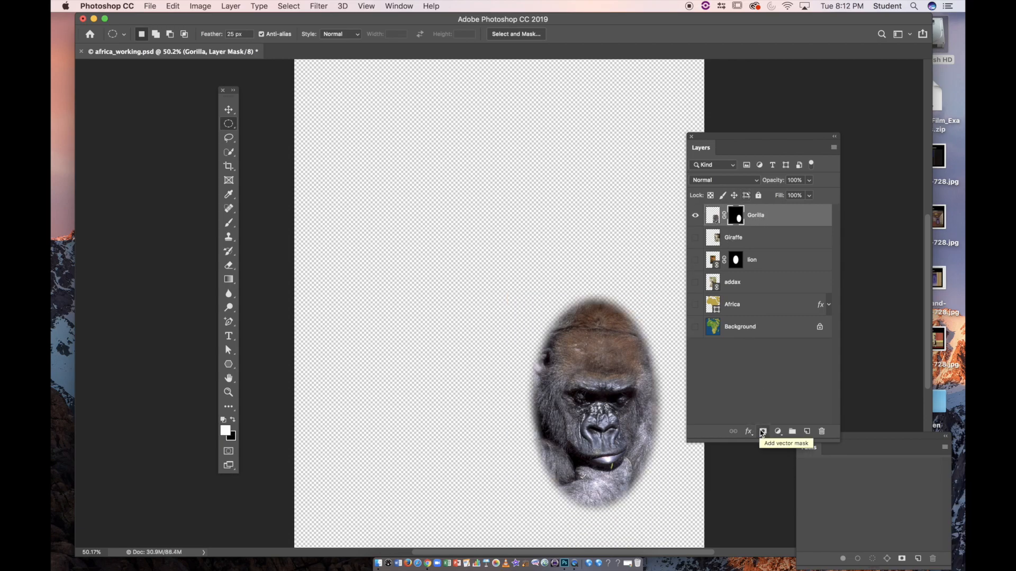
{"action": "left_click", "coordinate": [696, 215]}
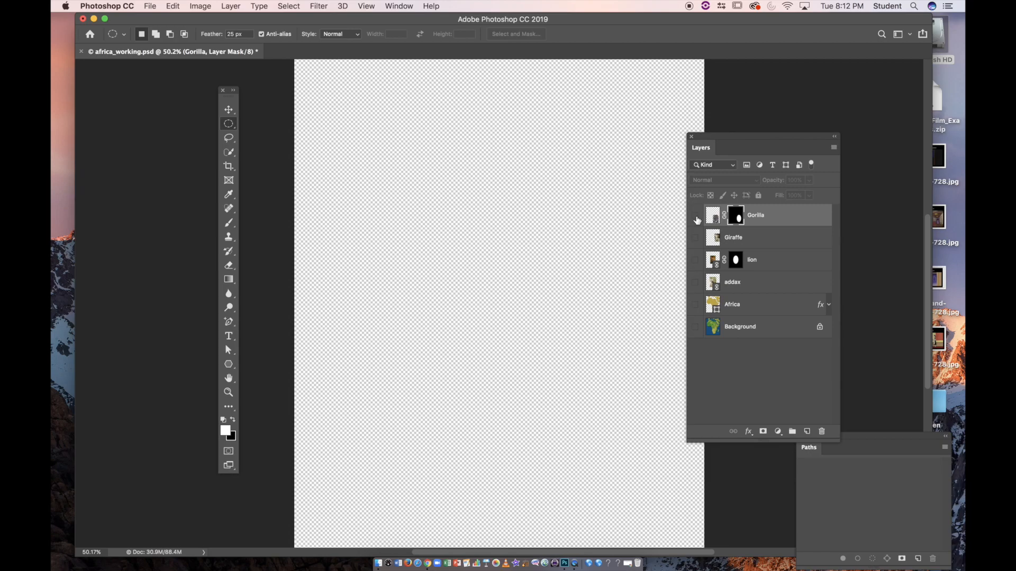
{"action": "key", "text": "super+s"}
{"action": "left_click", "coordinate": [575, 565]}
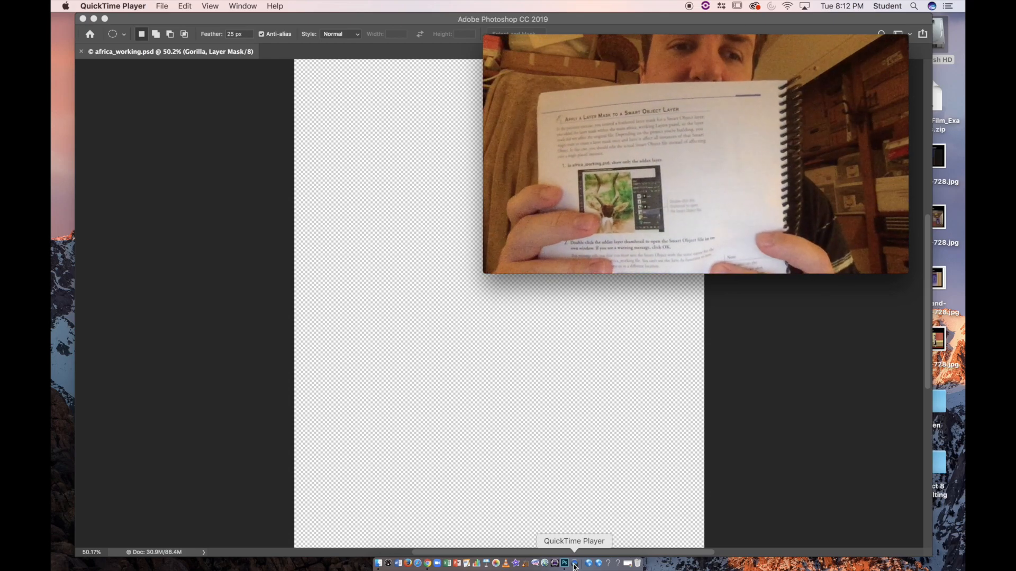
{"action": "left_click", "coordinate": [225, 442]}
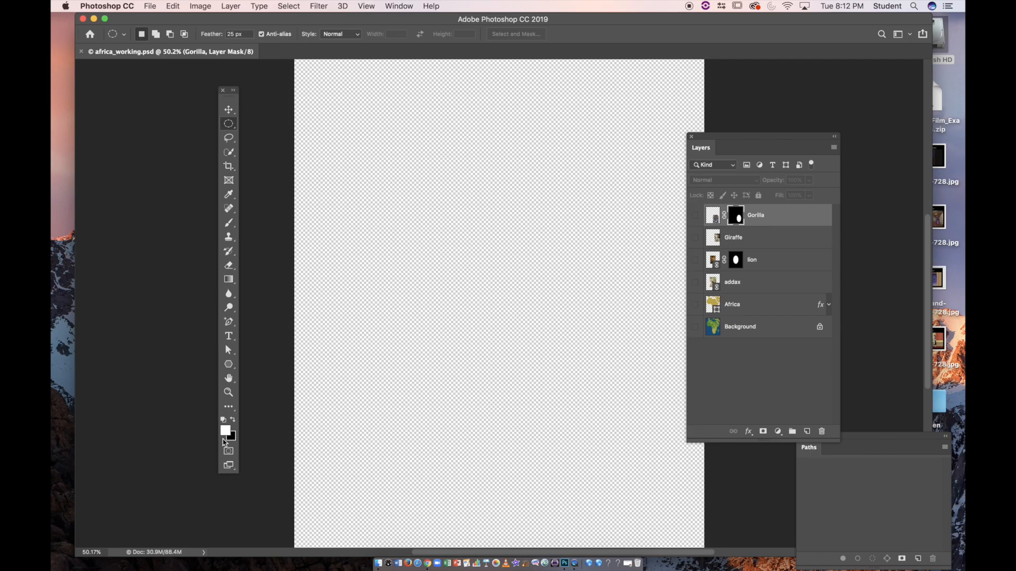
Make the addax layer visible and open its smart object source, addax.tif
{"action": "left_click", "coordinate": [696, 283]}
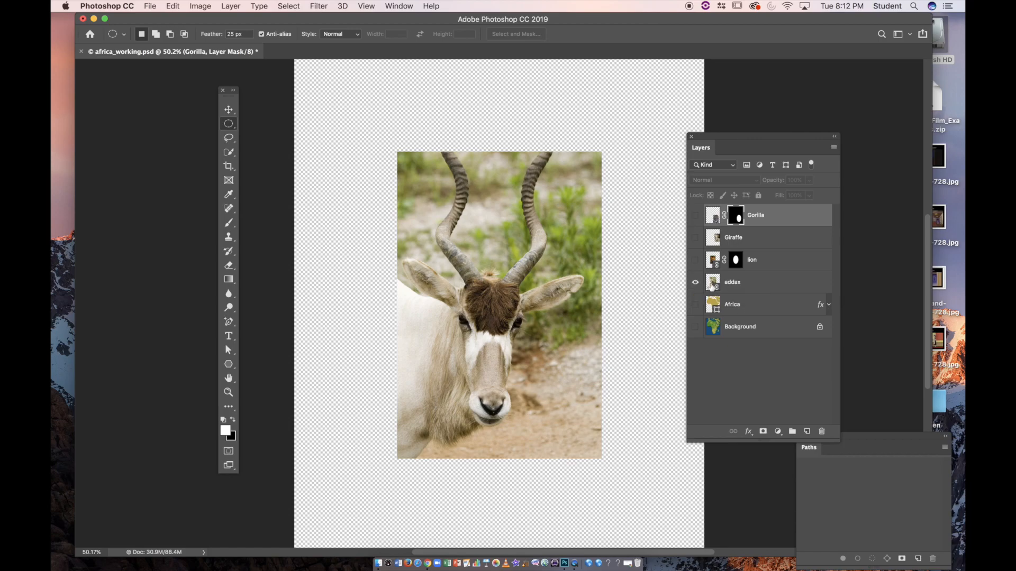
{"action": "double_click", "coordinate": [712, 284]}
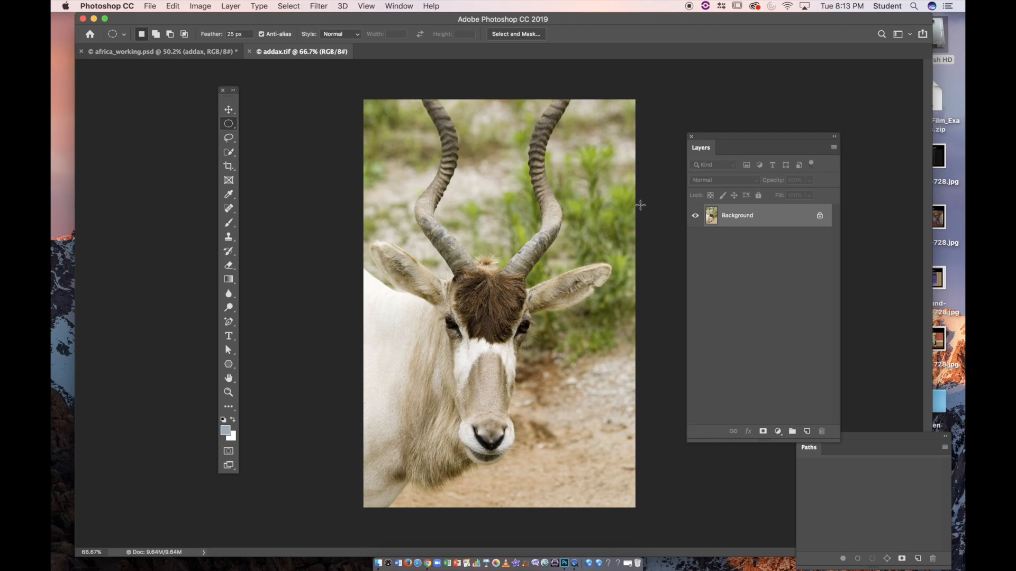
Switch to the Rectangular Marquee, set Feather to 25 px, and drag a rectangle around the addax's head
{"action": "right_click", "coordinate": [237, 126]}
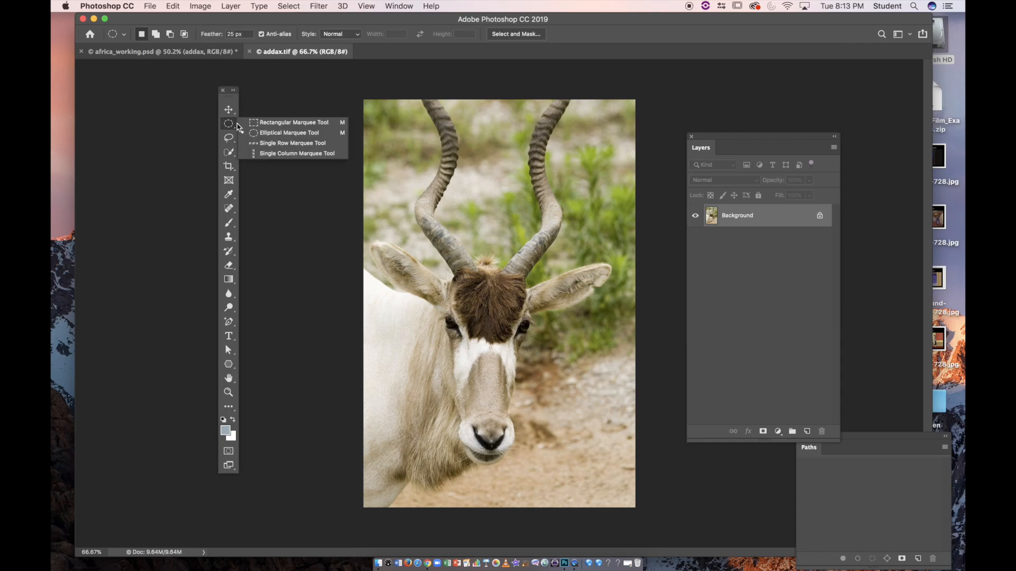
{"action": "left_click", "coordinate": [252, 122]}
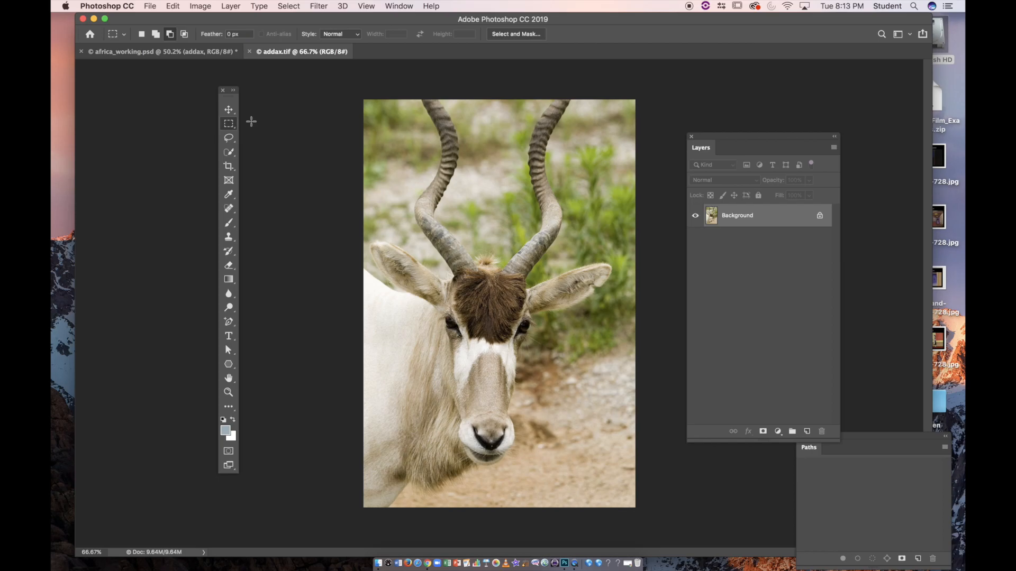
{"action": "left_click", "coordinate": [236, 34]}
{"action": "type", "text": "25"}
{"action": "left_click_drag", "start_coordinate": [394, 213], "coordinate": [576, 477]}
Convert the Background into Layer 0 and add a layer mask from the feathered rectangle
{"action": "double_click", "coordinate": [732, 221]}
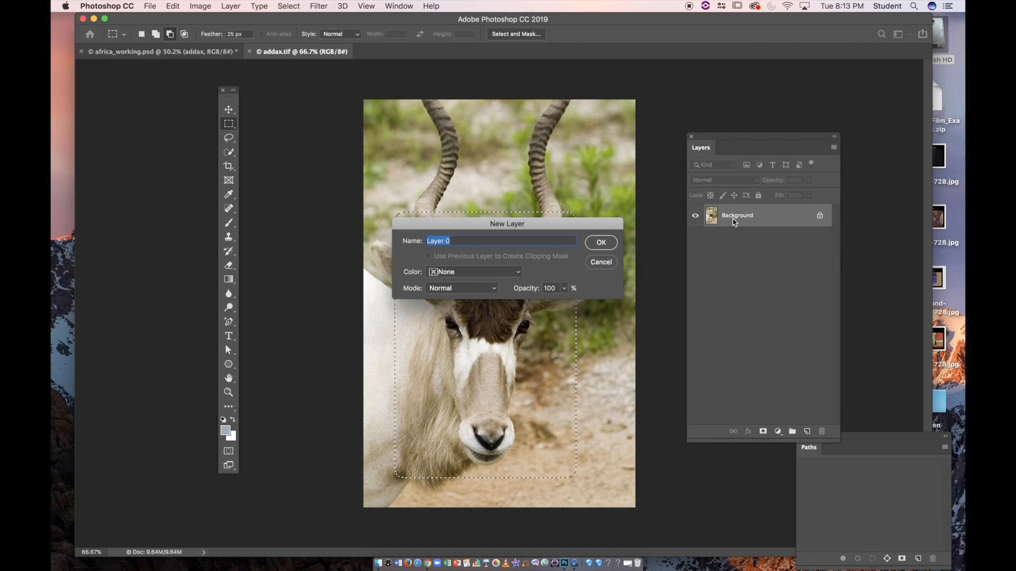
{"action": "left_click", "coordinate": [611, 241]}
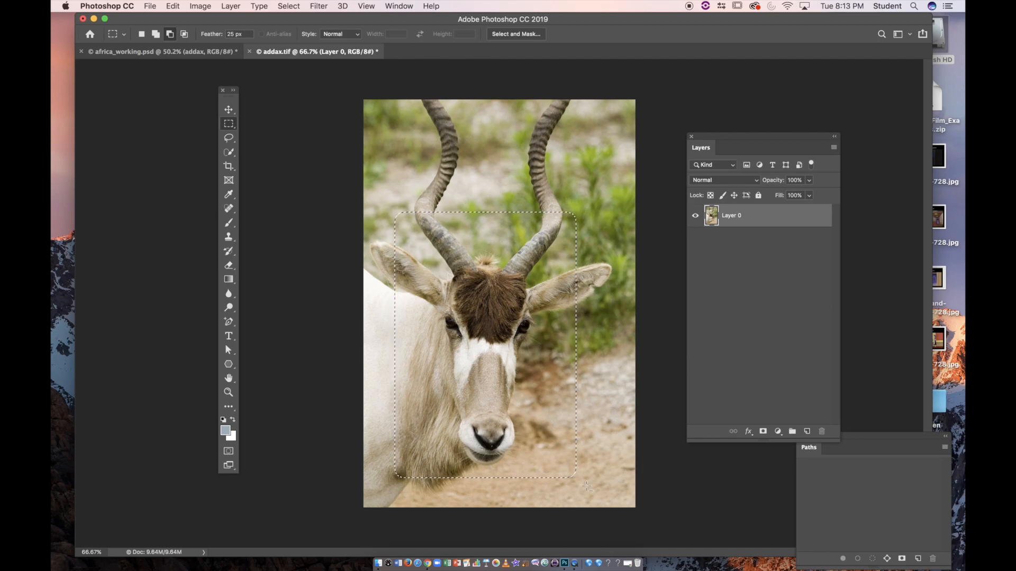
{"action": "left_click", "coordinate": [763, 431]}
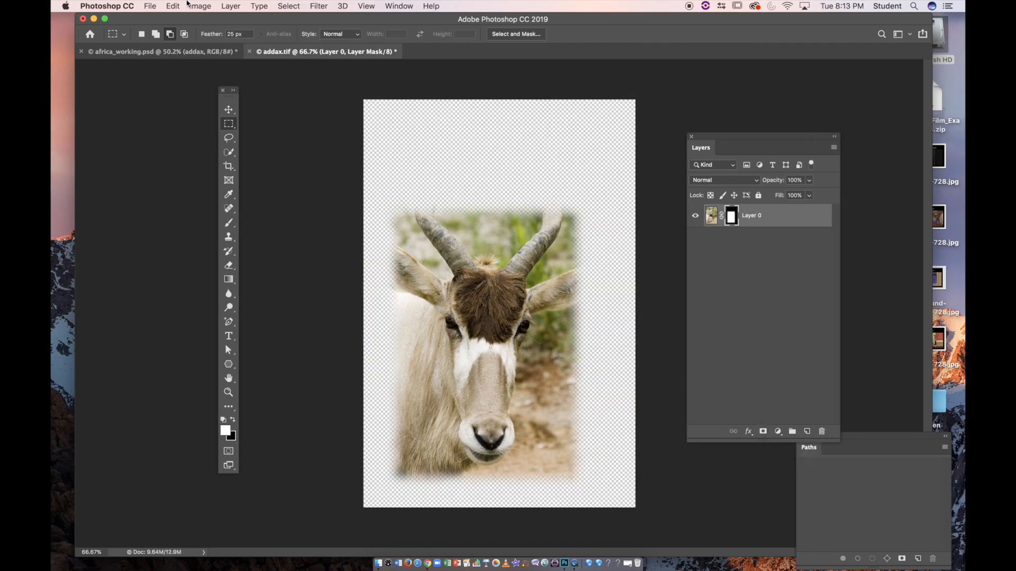
{"action": "left_click", "coordinate": [150, 5]}
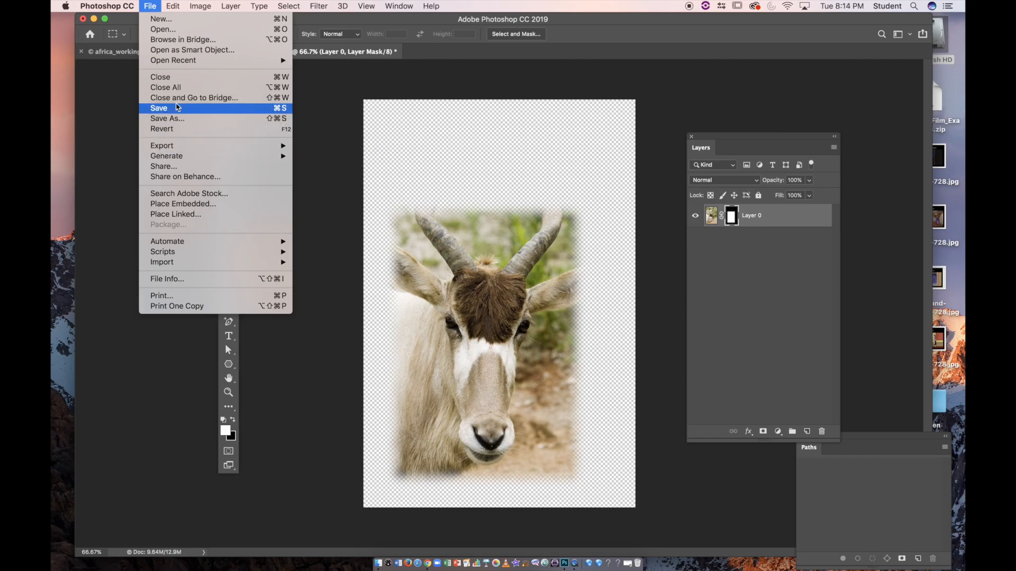
Save addax.tif with its layers through the TIFF options, then close it
{"action": "left_click", "coordinate": [177, 109]}
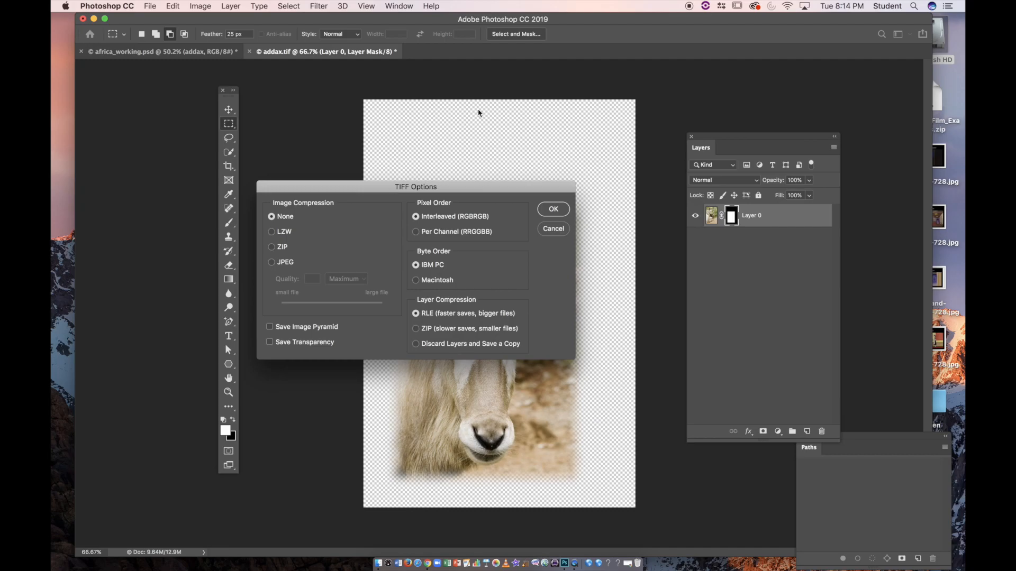
{"action": "left_click", "coordinate": [551, 209]}
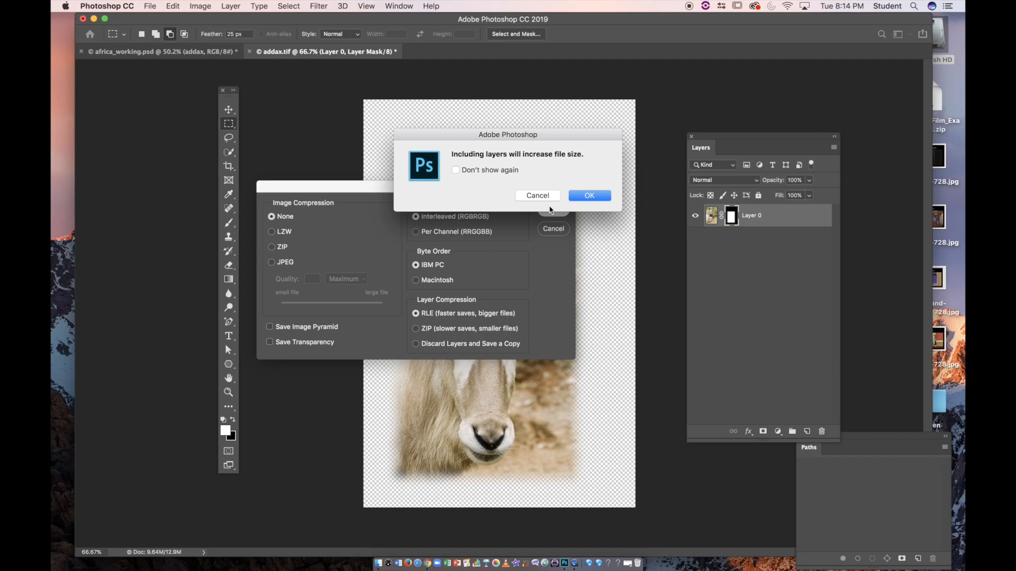
{"action": "left_click", "coordinate": [597, 202]}
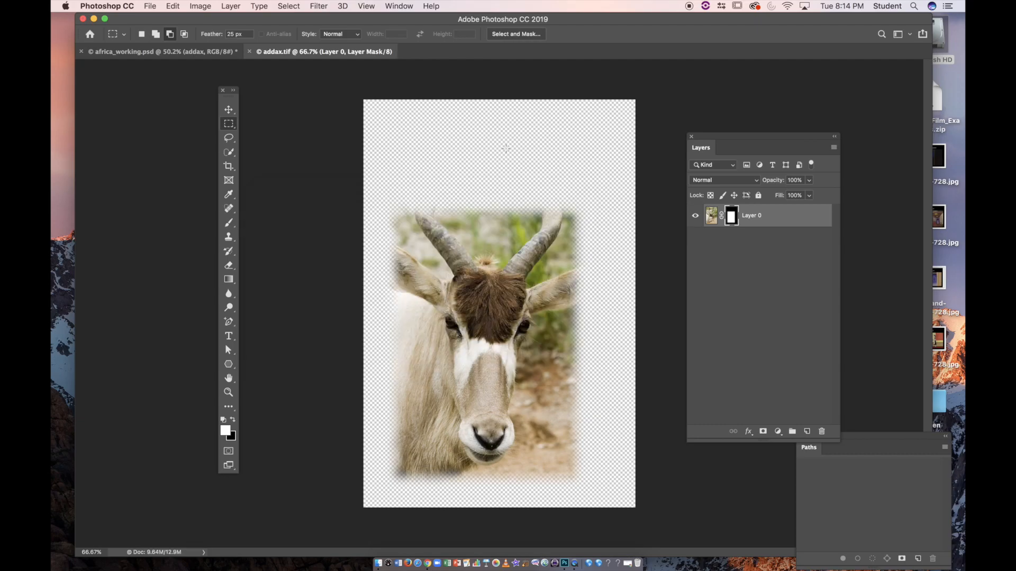
{"action": "left_click", "coordinate": [248, 51]}
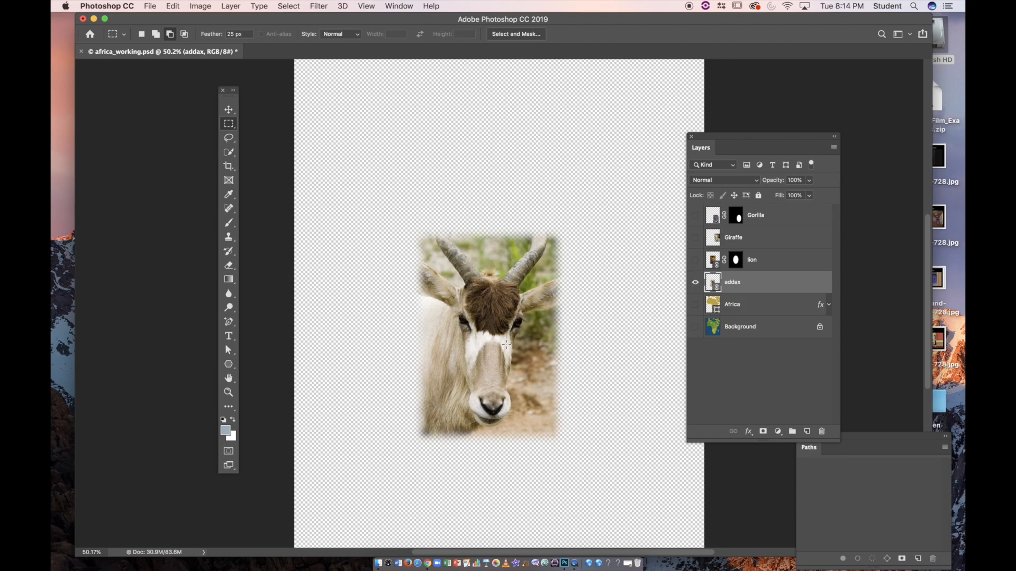
{"action": "left_click", "coordinate": [135, 6]}
{"action": "mouse_move", "coordinate": [150, 6]}
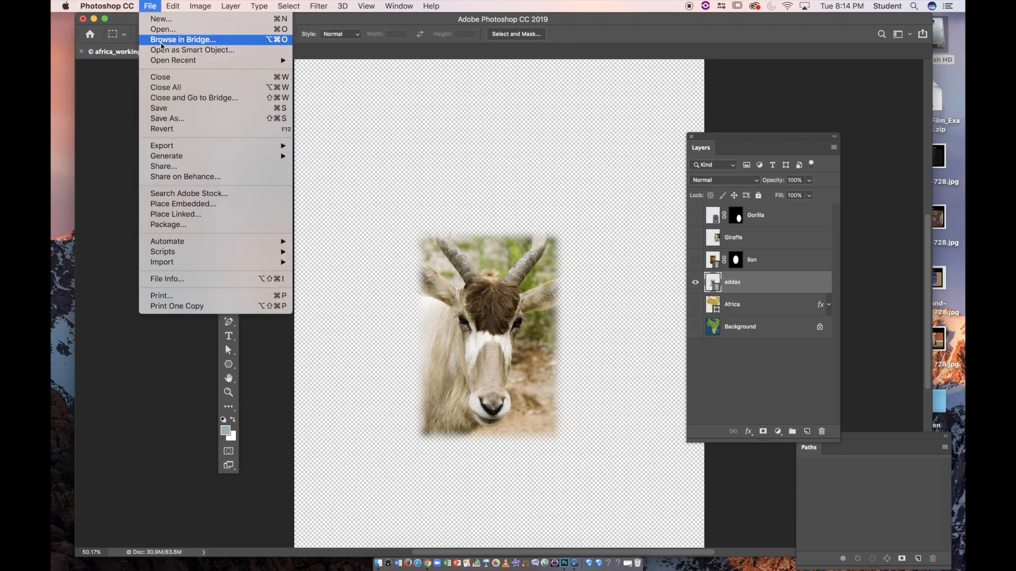
{"action": "left_click", "coordinate": [167, 108]}
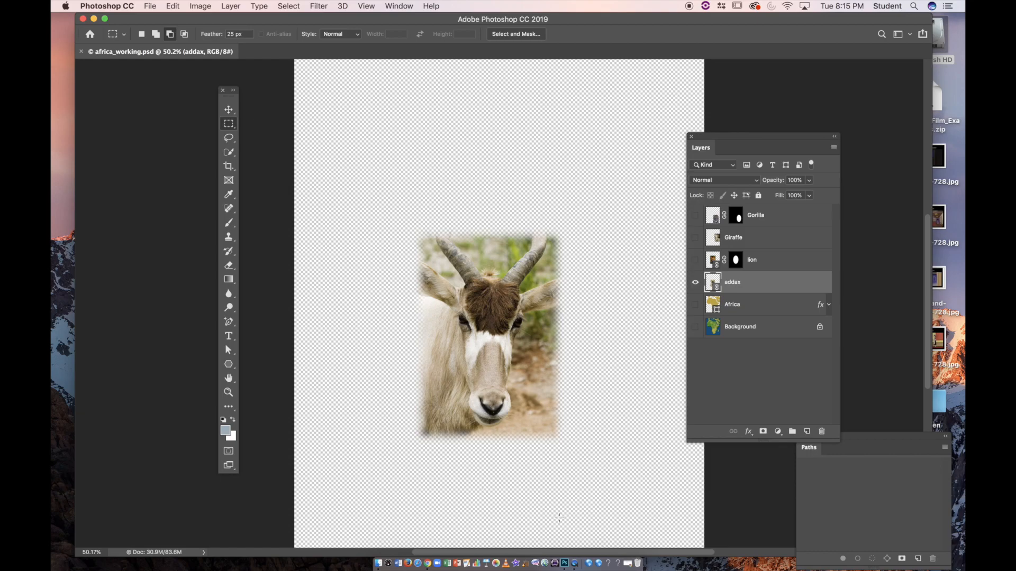
{"action": "left_click", "coordinate": [574, 563]}
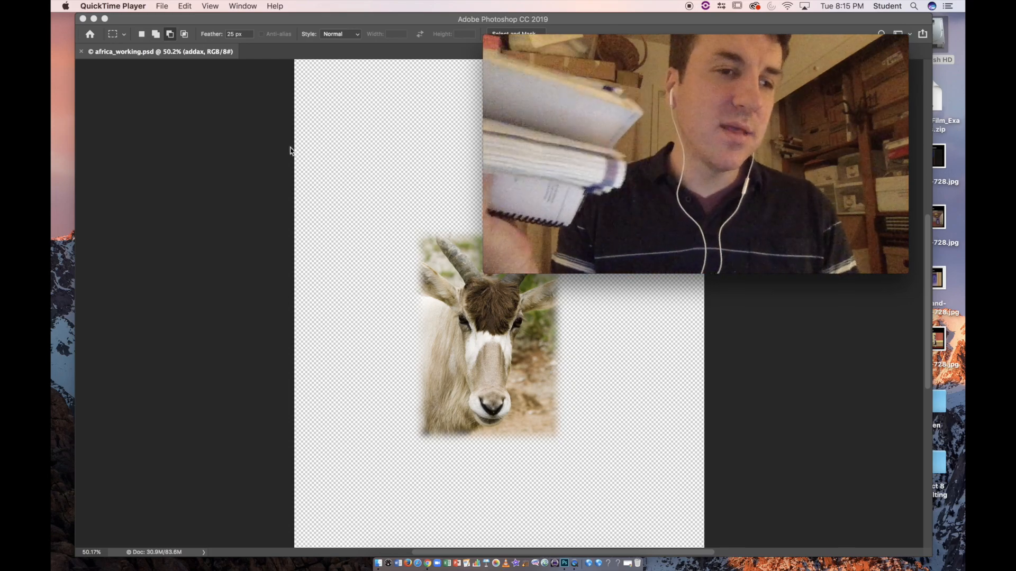
{"action": "left_click", "coordinate": [273, 160]}
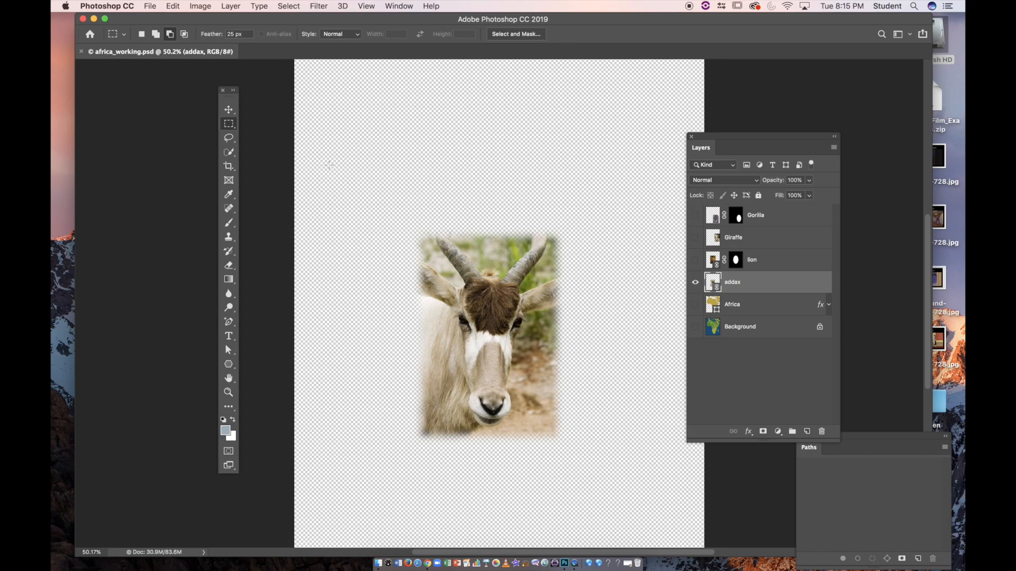
Reopen addax.tif from the smart object and bring up Channels, closing the Paths panel
{"action": "double_click", "coordinate": [717, 286]}
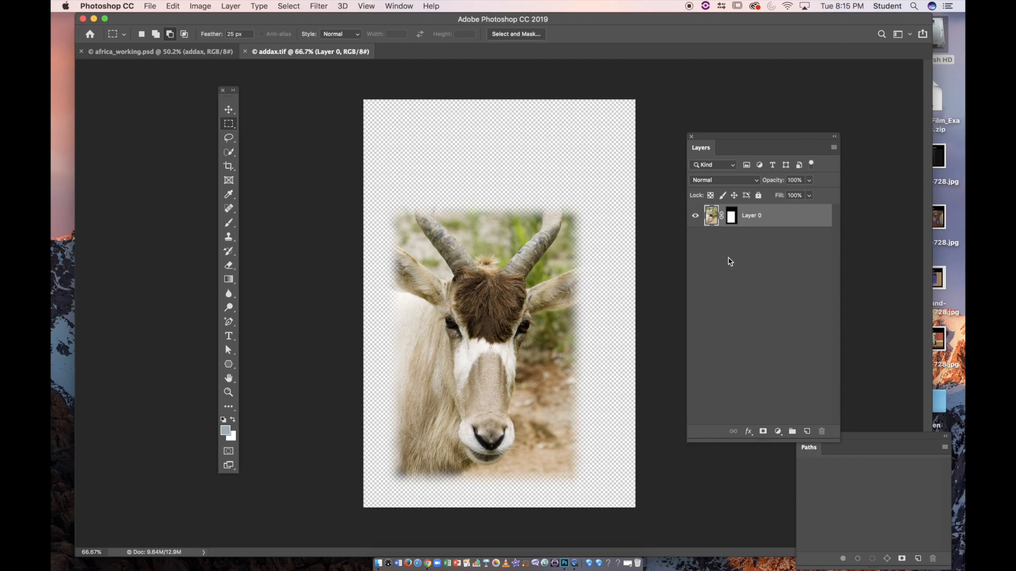
{"action": "left_click", "coordinate": [733, 219]}
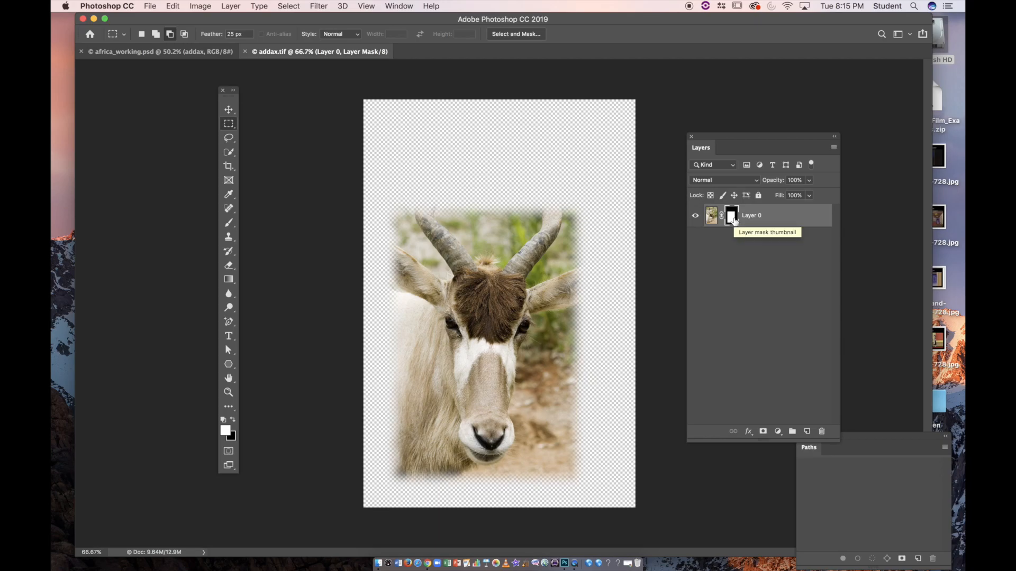
{"action": "left_click", "coordinate": [402, 5]}
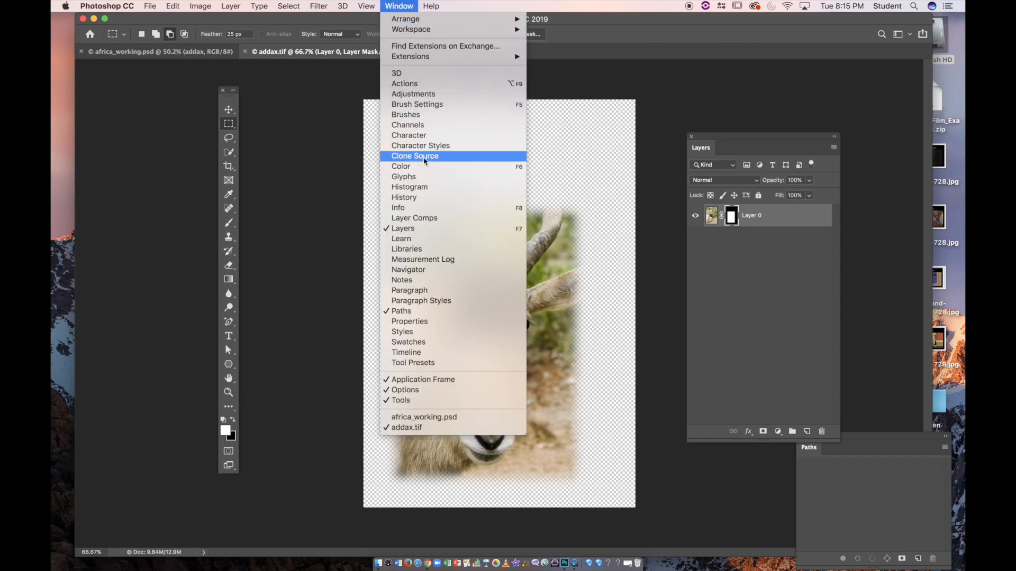
{"action": "left_click", "coordinate": [435, 126]}
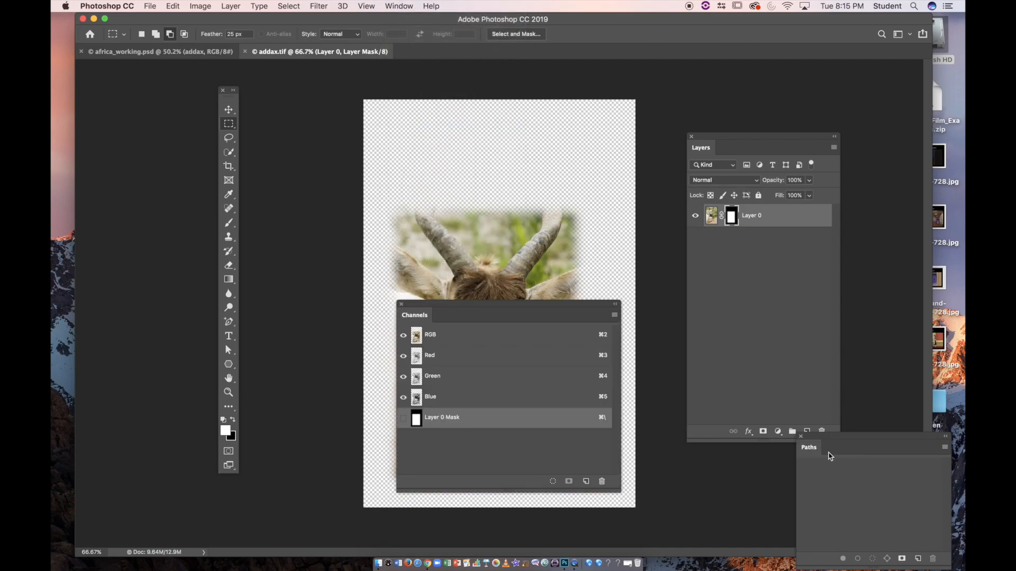
{"action": "left_click", "coordinate": [801, 437]}
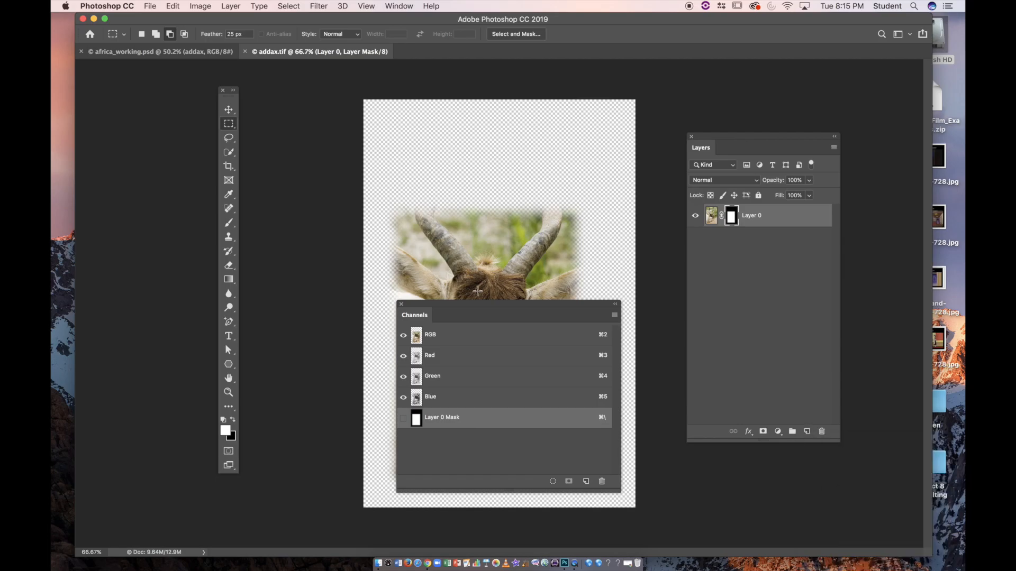
{"action": "left_click_drag", "start_coordinate": [480, 313], "coordinate": [763, 291]}
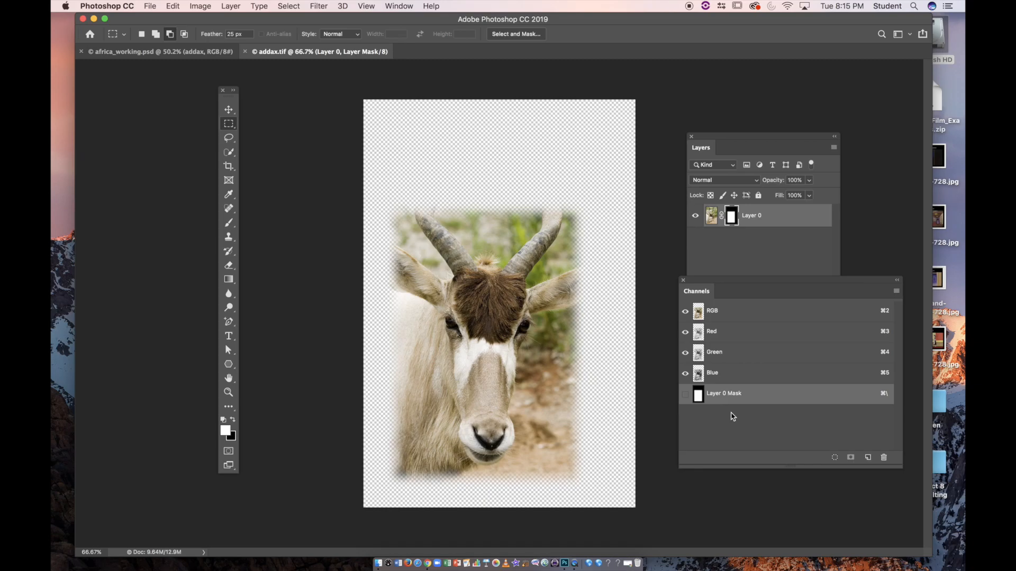
Show the Layer 0 Mask channel as a red overlay, accepting the display options
{"action": "left_click", "coordinate": [685, 394]}
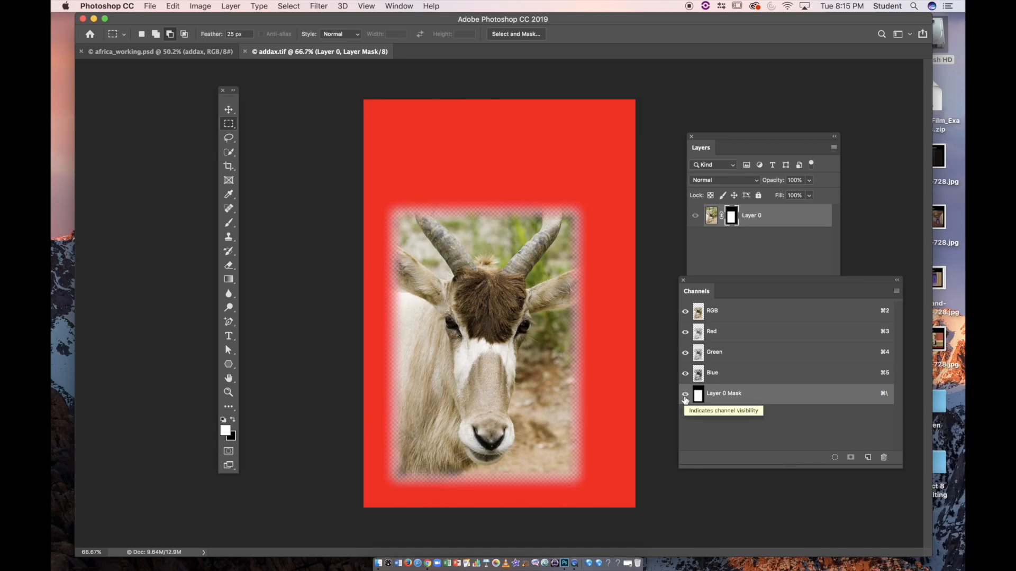
{"action": "double_click", "coordinate": [747, 400]}
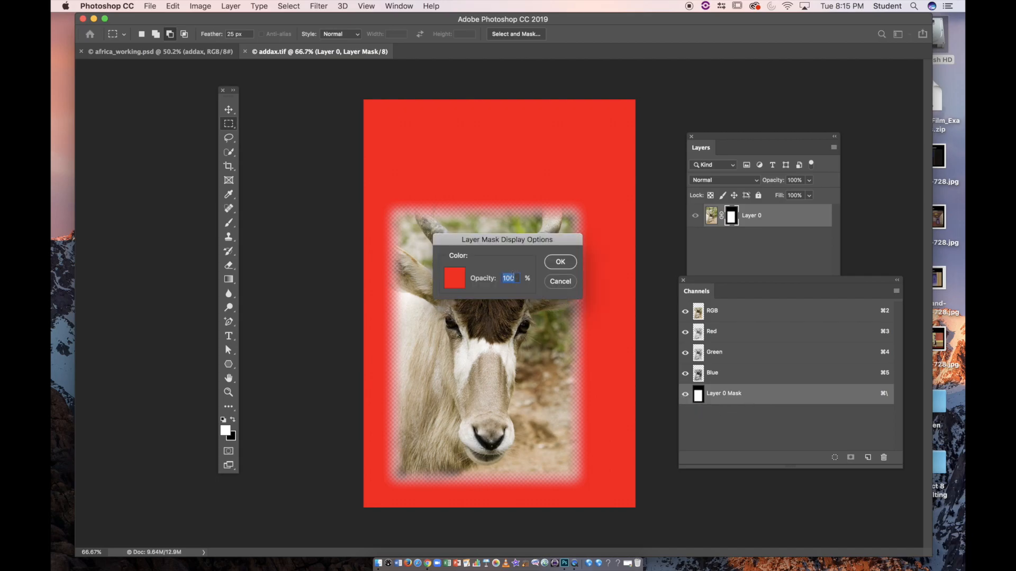
{"action": "left_click", "coordinate": [569, 261]}
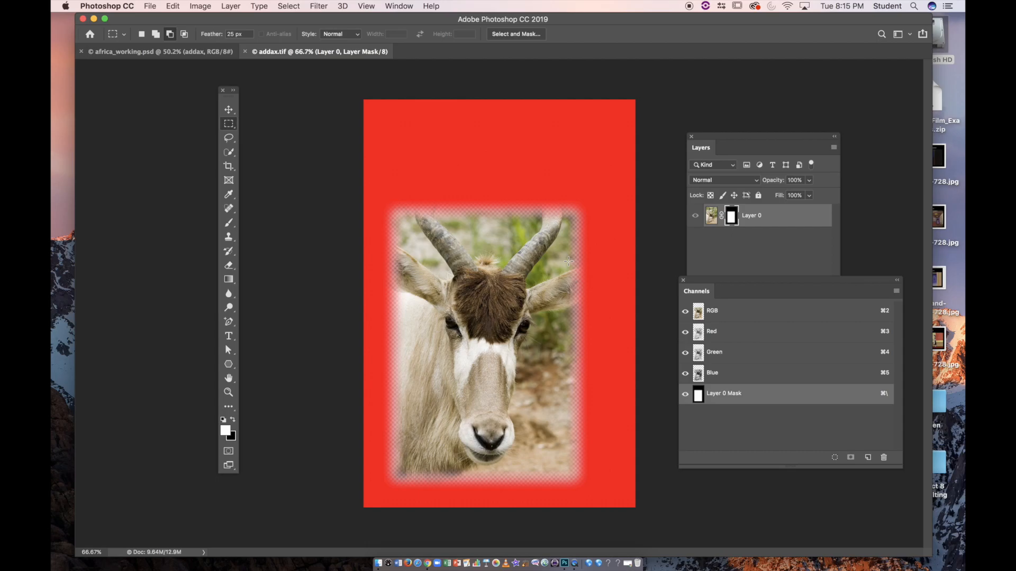
Choose the Brush tool with default black/white colours, 200 px size and 0% hardness
{"action": "left_click", "coordinate": [229, 223]}
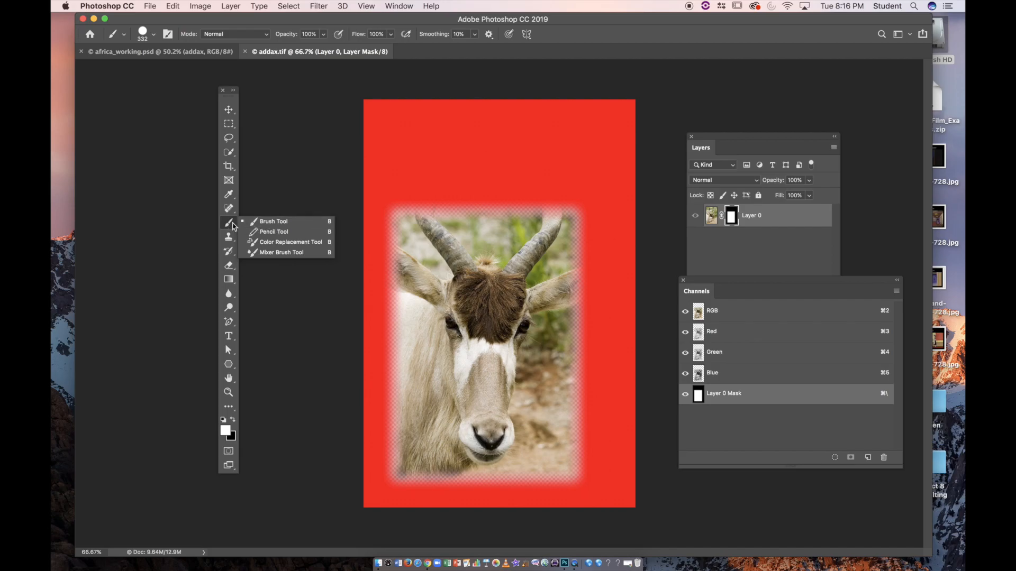
{"action": "left_click", "coordinate": [262, 222]}
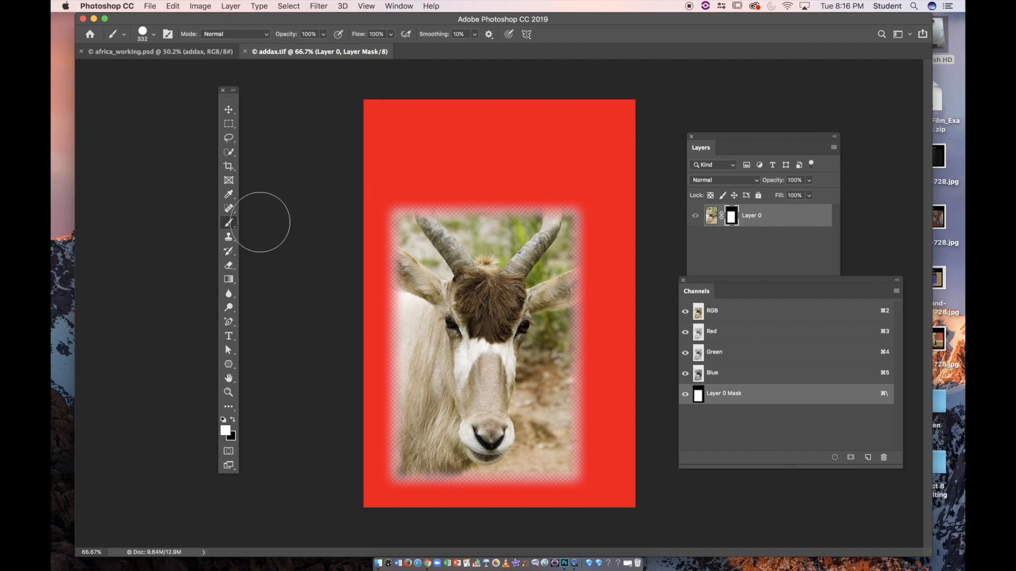
{"action": "right_click", "coordinate": [229, 224]}
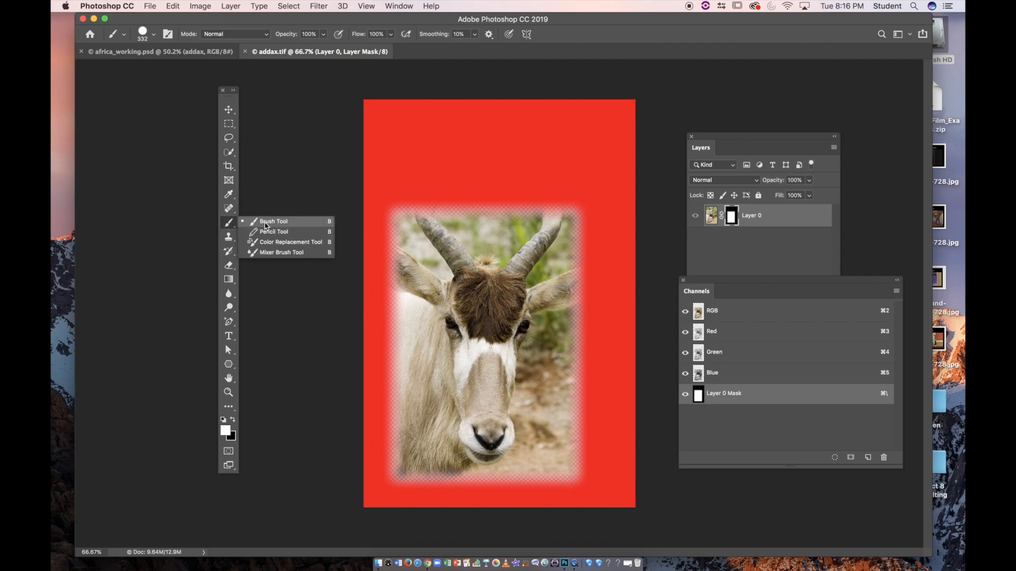
{"action": "left_click", "coordinate": [275, 222]}
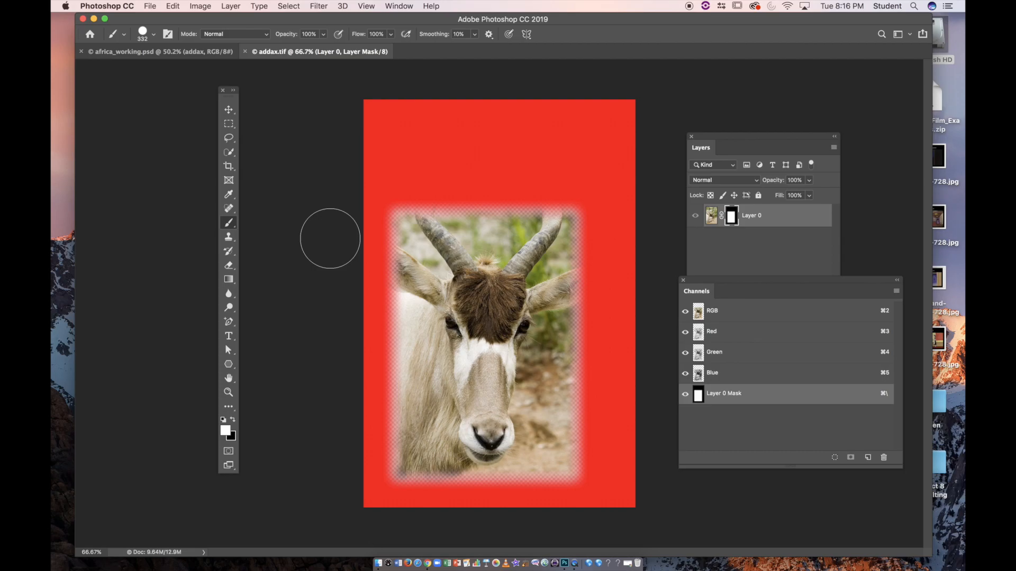
{"action": "left_click", "coordinate": [223, 421]}
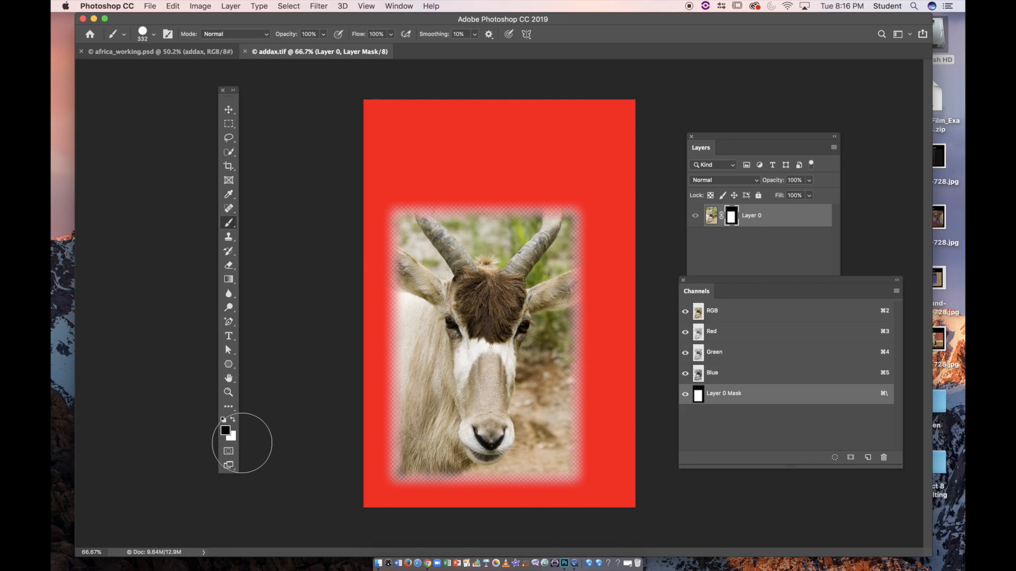
{"action": "left_click", "coordinate": [149, 35]}
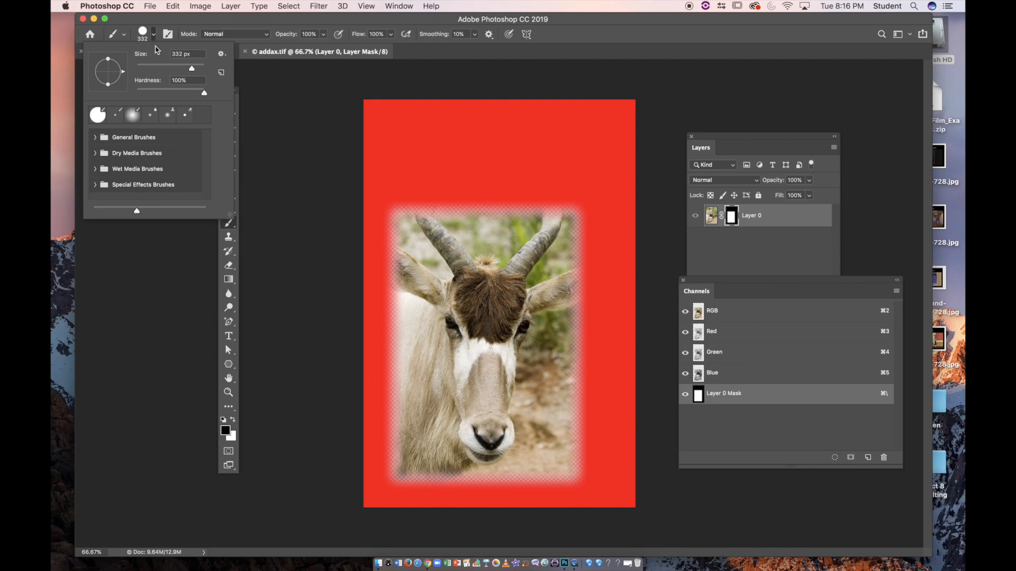
{"action": "left_click", "coordinate": [190, 54]}
{"action": "type", "text": "200"}
{"action": "left_click_drag", "start_coordinate": [205, 93], "coordinate": [116, 95]}
Paint black on the mask to hide background right of the head and down its side
{"action": "mouse_move", "coordinate": [576, 312]}
{"action": "left_mouse_down"}
{"action": "mouse_move", "coordinate": [563, 304]}
{"action": "mouse_move", "coordinate": [562, 322]}
{"action": "mouse_move", "coordinate": [563, 314]}
{"action": "left_mouse_up"}
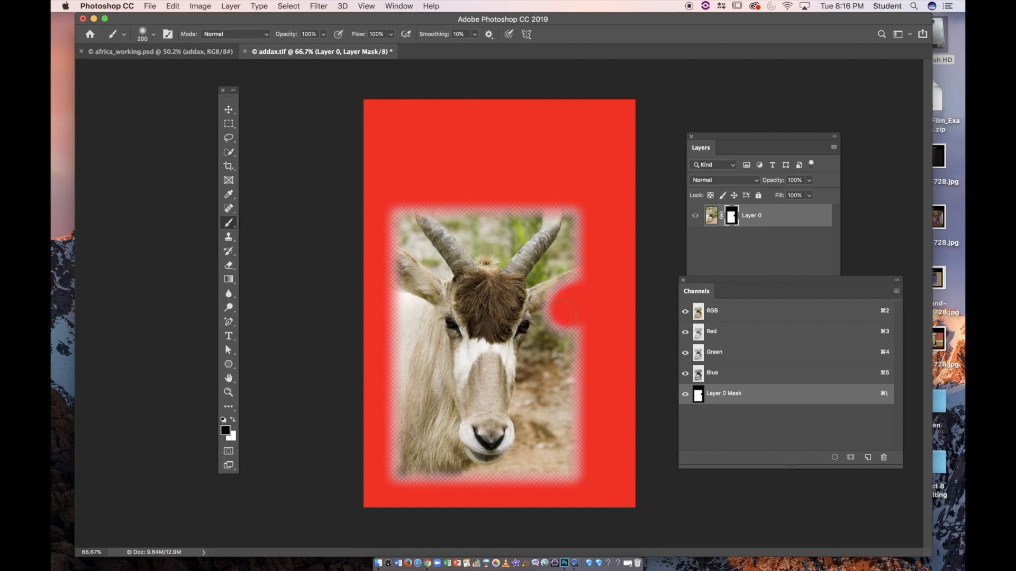
{"action": "left_click_drag", "start_coordinate": [794, 288], "coordinate": [816, 406]}
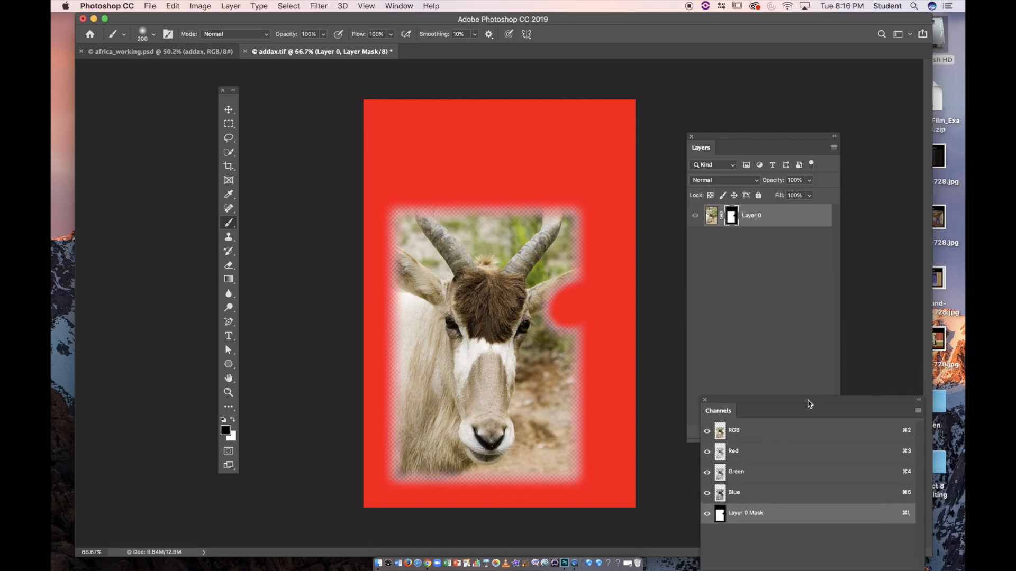
{"action": "left_click_drag", "start_coordinate": [566, 288], "coordinate": [560, 295]}
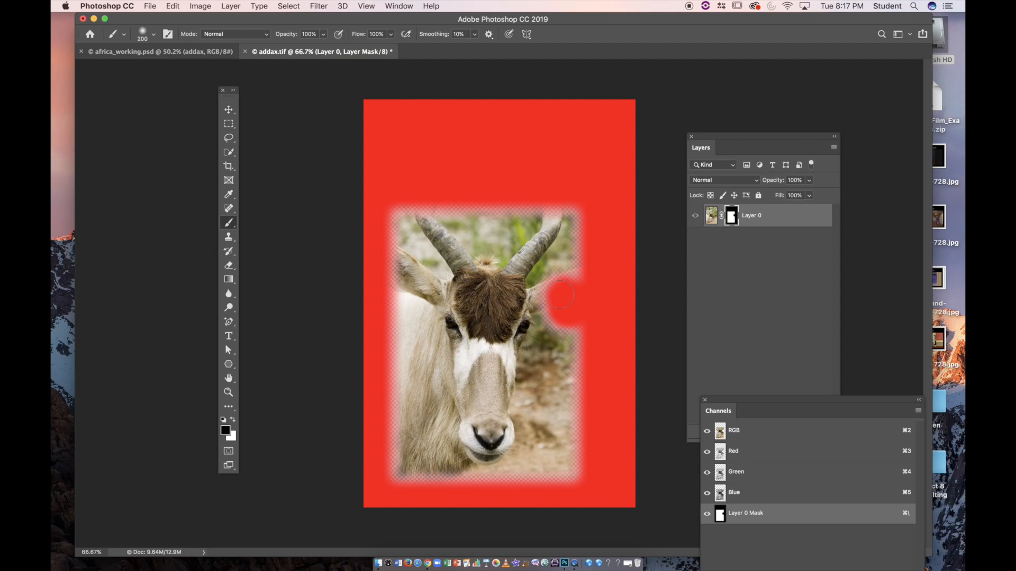
{"action": "mouse_move", "coordinate": [561, 295]}
{"action": "left_mouse_down"}
{"action": "mouse_move", "coordinate": [541, 455]}
{"action": "mouse_move", "coordinate": [539, 394]}
{"action": "mouse_move", "coordinate": [562, 327]}
{"action": "mouse_move", "coordinate": [570, 373]}
{"action": "mouse_move", "coordinate": [573, 355]}
{"action": "mouse_move", "coordinate": [561, 428]}
{"action": "mouse_move", "coordinate": [569, 447]}
{"action": "mouse_move", "coordinate": [578, 329]}
{"action": "mouse_move", "coordinate": [567, 374]}
{"action": "mouse_move", "coordinate": [554, 291]}
{"action": "mouse_move", "coordinate": [586, 214]}
{"action": "mouse_move", "coordinate": [565, 453]}
{"action": "mouse_move", "coordinate": [576, 474]}
{"action": "mouse_move", "coordinate": [572, 457]}
{"action": "mouse_move", "coordinate": [555, 455]}
{"action": "mouse_move", "coordinate": [556, 481]}
{"action": "mouse_move", "coordinate": [528, 485]}
{"action": "mouse_move", "coordinate": [529, 455]}
{"action": "left_mouse_up"}
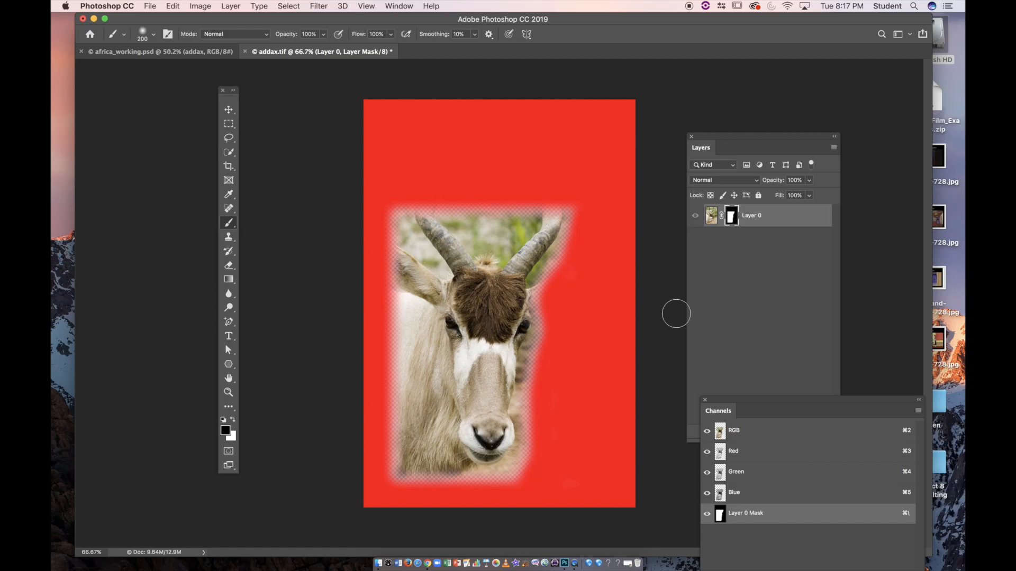
Paint white to reveal the addax's right ear, then black to rehide background above it
{"action": "left_click", "coordinate": [234, 421]}
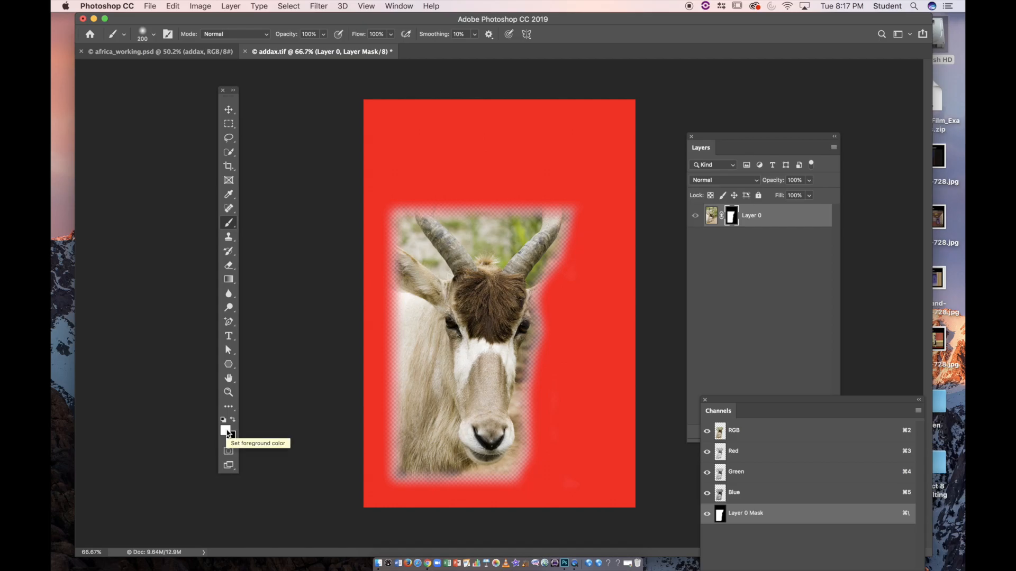
{"action": "left_click", "coordinate": [550, 306]}
{"action": "mouse_move", "coordinate": [553, 304]}
{"action": "left_mouse_down"}
{"action": "mouse_move", "coordinate": [579, 293]}
{"action": "mouse_move", "coordinate": [553, 286]}
{"action": "mouse_move", "coordinate": [576, 273]}
{"action": "mouse_move", "coordinate": [608, 280]}
{"action": "mouse_move", "coordinate": [624, 270]}
{"action": "mouse_move", "coordinate": [585, 263]}
{"action": "mouse_move", "coordinate": [622, 246]}
{"action": "left_mouse_up"}
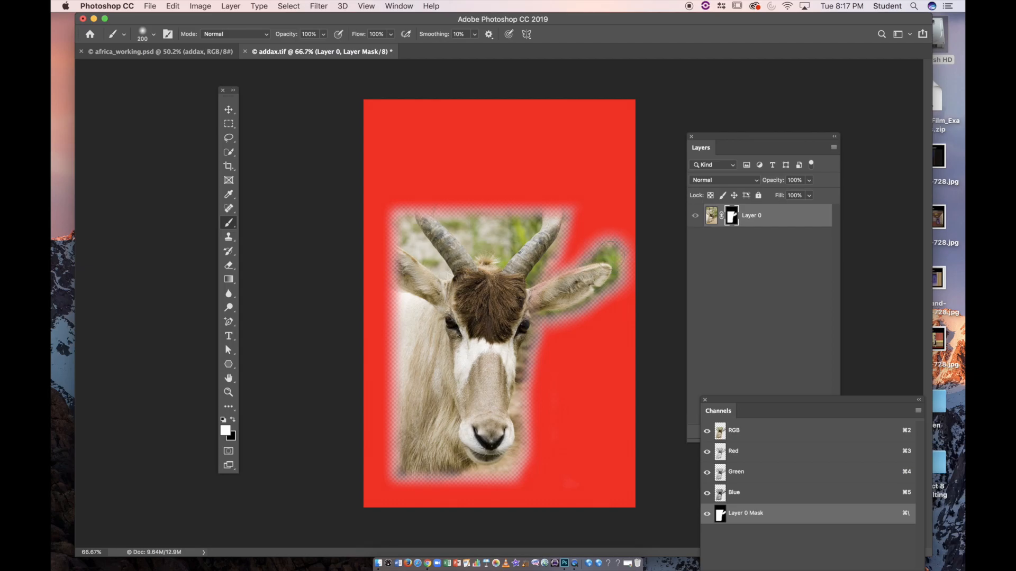
{"action": "left_click", "coordinate": [233, 420]}
{"action": "mouse_move", "coordinate": [609, 247]}
{"action": "left_mouse_down"}
{"action": "mouse_move", "coordinate": [593, 250]}
{"action": "mouse_move", "coordinate": [630, 242]}
{"action": "mouse_move", "coordinate": [637, 284]}
{"action": "left_mouse_up"}
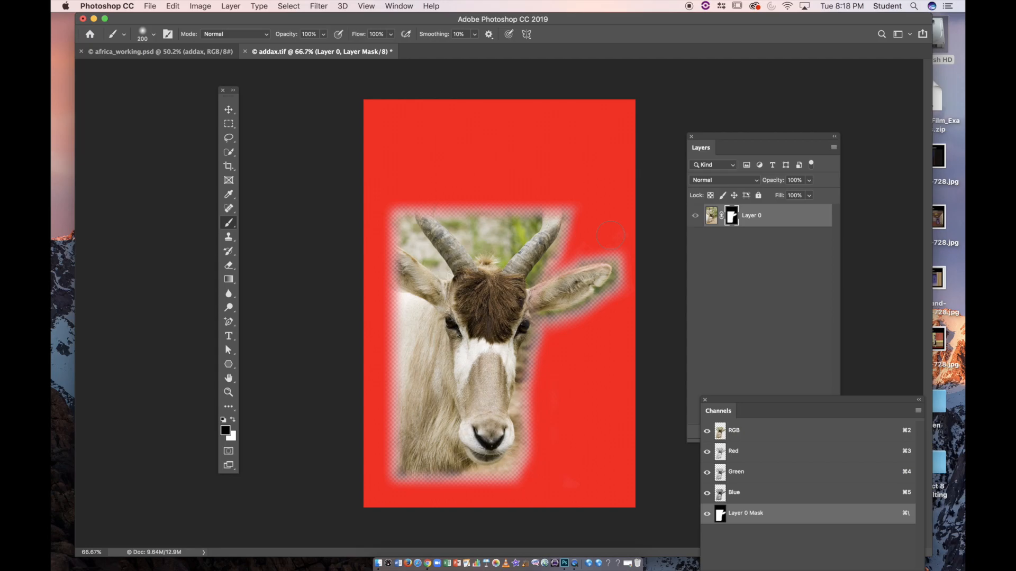
{"action": "left_click", "coordinate": [575, 564]}
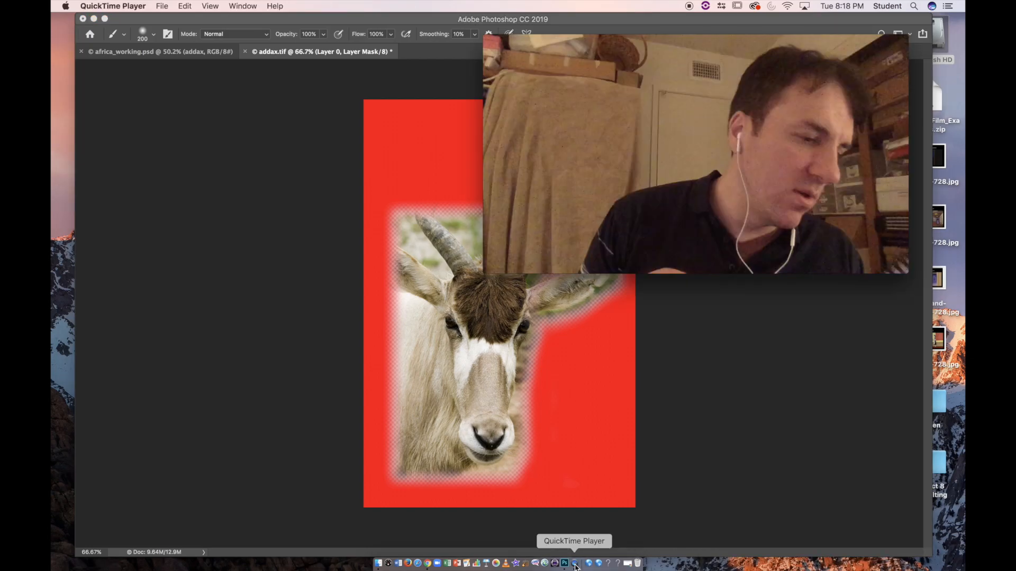
{"action": "left_click_drag", "start_coordinate": [730, 133], "coordinate": [768, 183]}
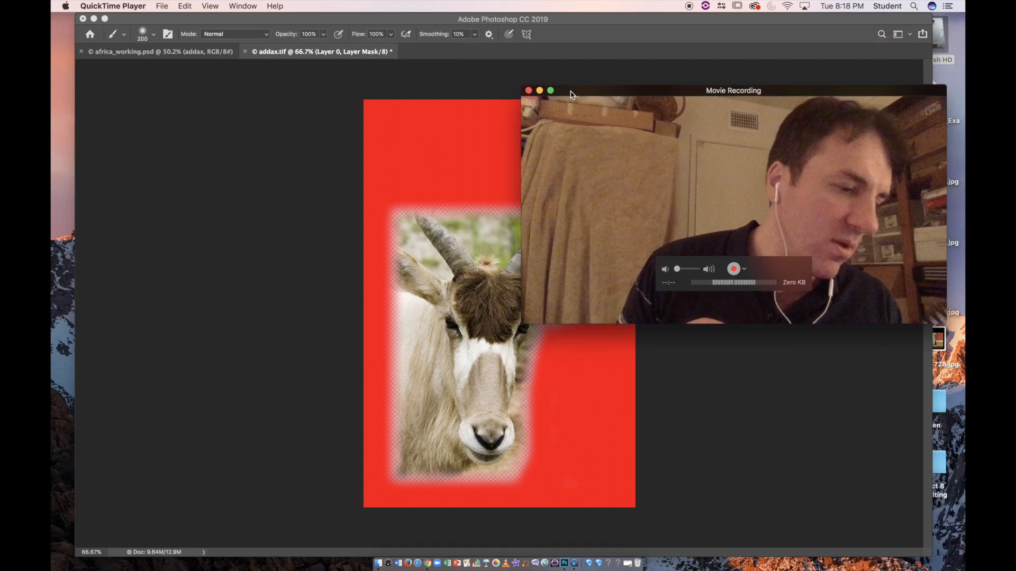
{"action": "left_click", "coordinate": [528, 91]}
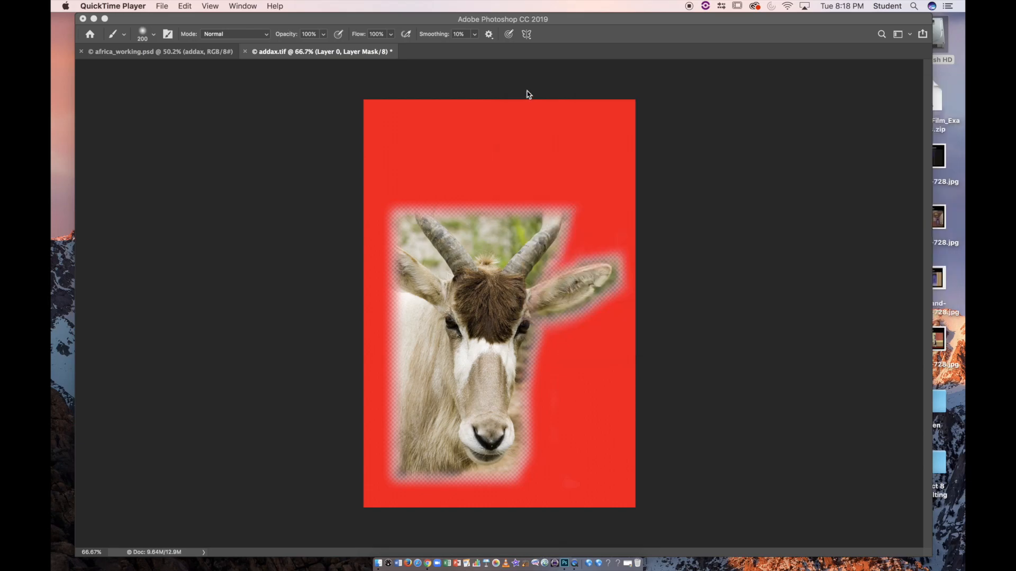
{"action": "left_click", "coordinate": [164, 5]}
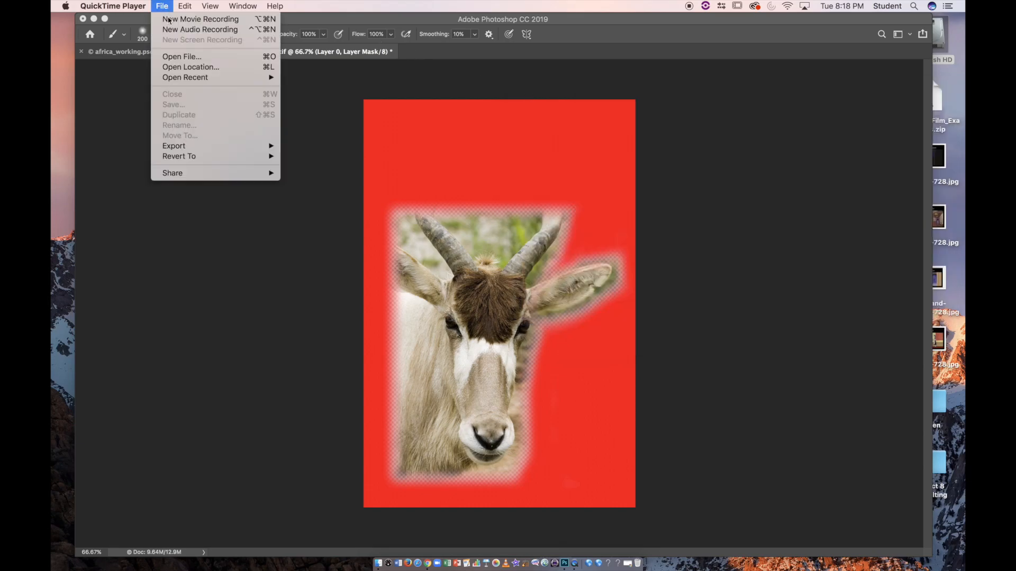
{"action": "left_click", "coordinate": [167, 19]}
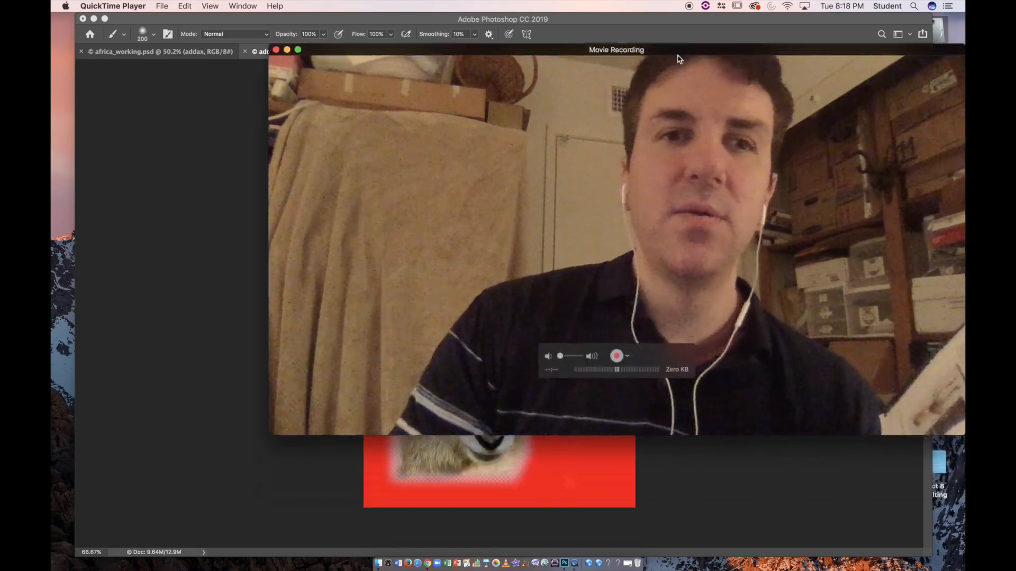
{"action": "left_click_drag", "start_coordinate": [680, 71], "coordinate": [680, 56]}
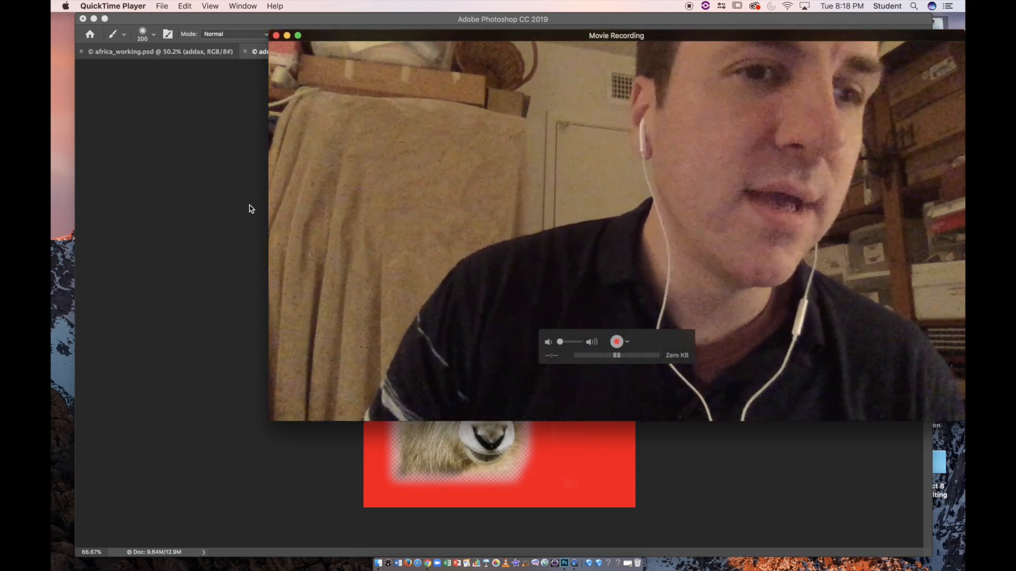
{"action": "left_click", "coordinate": [209, 190]}
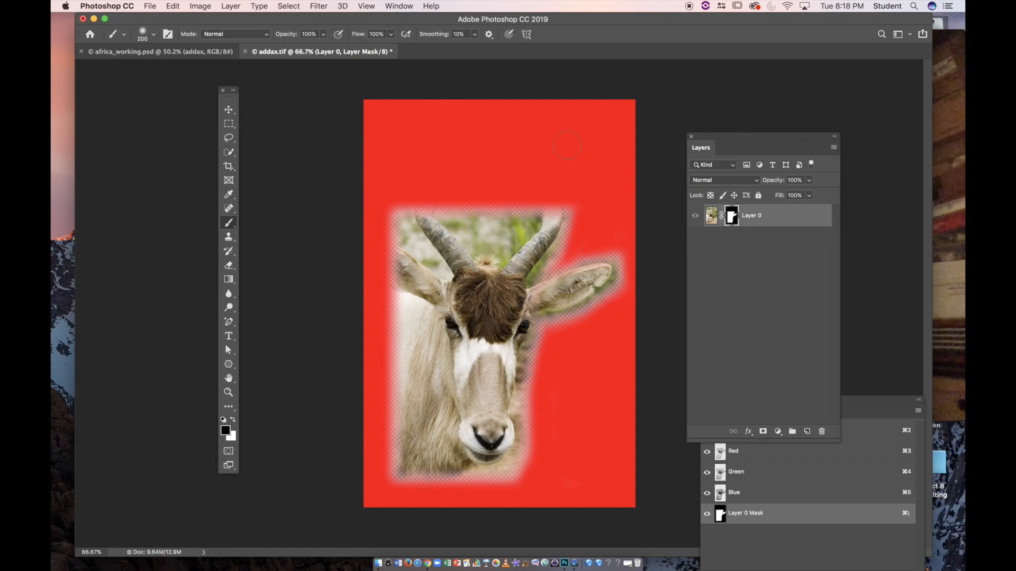
Paint white on the mask to reveal both horns to the top edge and the left ear
{"action": "left_click_drag", "start_coordinate": [545, 228], "coordinate": [550, 209]}
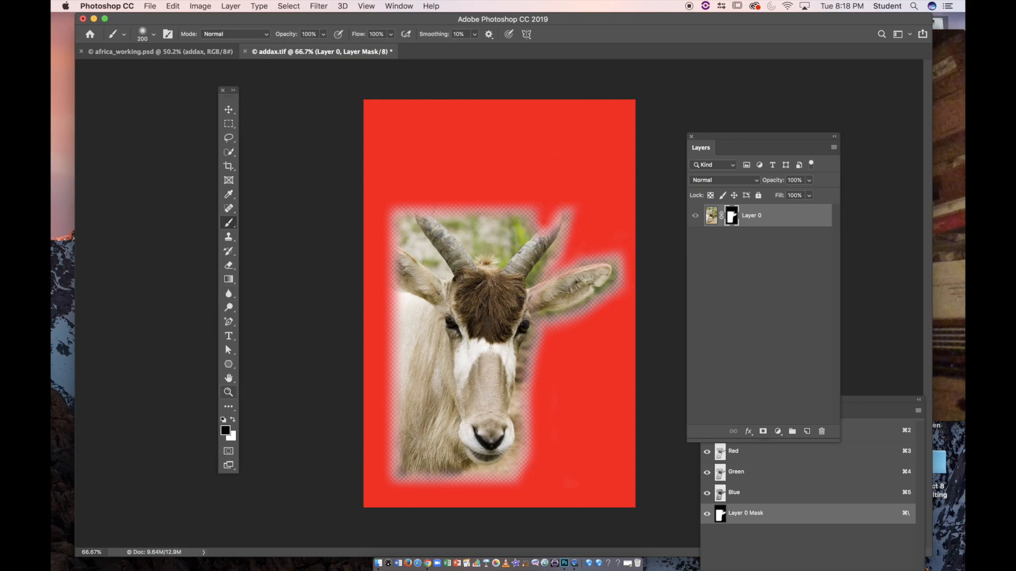
{"action": "left_click", "coordinate": [233, 419]}
{"action": "mouse_move", "coordinate": [545, 230]}
{"action": "left_mouse_down"}
{"action": "mouse_move", "coordinate": [560, 215]}
{"action": "mouse_move", "coordinate": [564, 174]}
{"action": "left_mouse_up"}
{"action": "mouse_move", "coordinate": [551, 209]}
{"action": "left_mouse_down"}
{"action": "mouse_move", "coordinate": [520, 109]}
{"action": "mouse_move", "coordinate": [530, 100]}
{"action": "mouse_move", "coordinate": [541, 126]}
{"action": "mouse_move", "coordinate": [564, 100]}
{"action": "left_mouse_up"}
{"action": "mouse_move", "coordinate": [436, 216]}
{"action": "left_mouse_down"}
{"action": "mouse_move", "coordinate": [429, 166]}
{"action": "mouse_move", "coordinate": [464, 122]}
{"action": "mouse_move", "coordinate": [446, 93]}
{"action": "mouse_move", "coordinate": [448, 129]}
{"action": "mouse_move", "coordinate": [437, 129]}
{"action": "mouse_move", "coordinate": [419, 111]}
{"action": "left_mouse_up"}
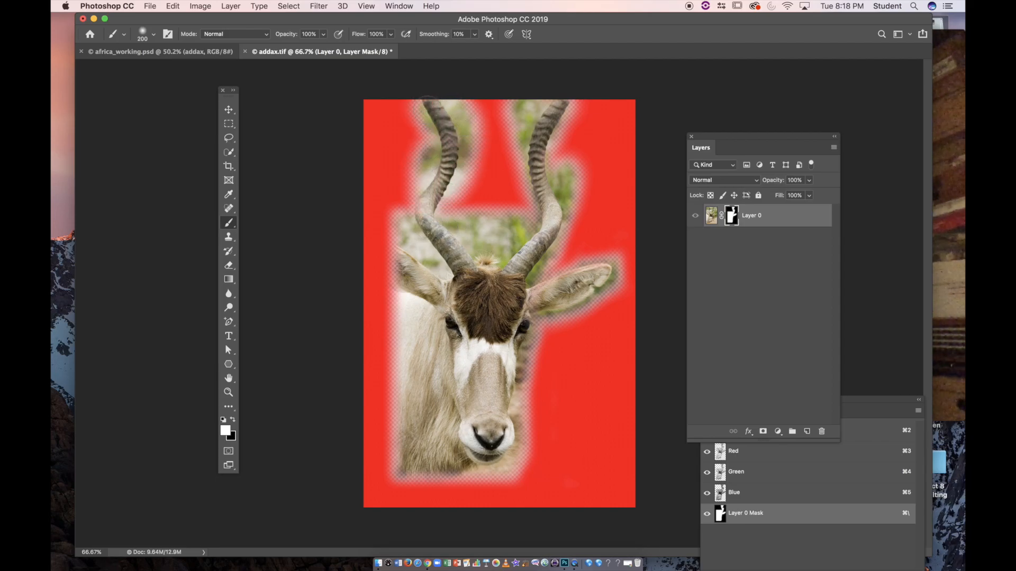
{"action": "mouse_move", "coordinate": [365, 255]}
{"action": "left_mouse_down"}
{"action": "mouse_move", "coordinate": [372, 233]}
{"action": "mouse_move", "coordinate": [397, 291]}
{"action": "left_mouse_up"}
Paint black to hide background around the horns and along the neck, then save addax.tif
{"action": "left_click", "coordinate": [233, 420]}
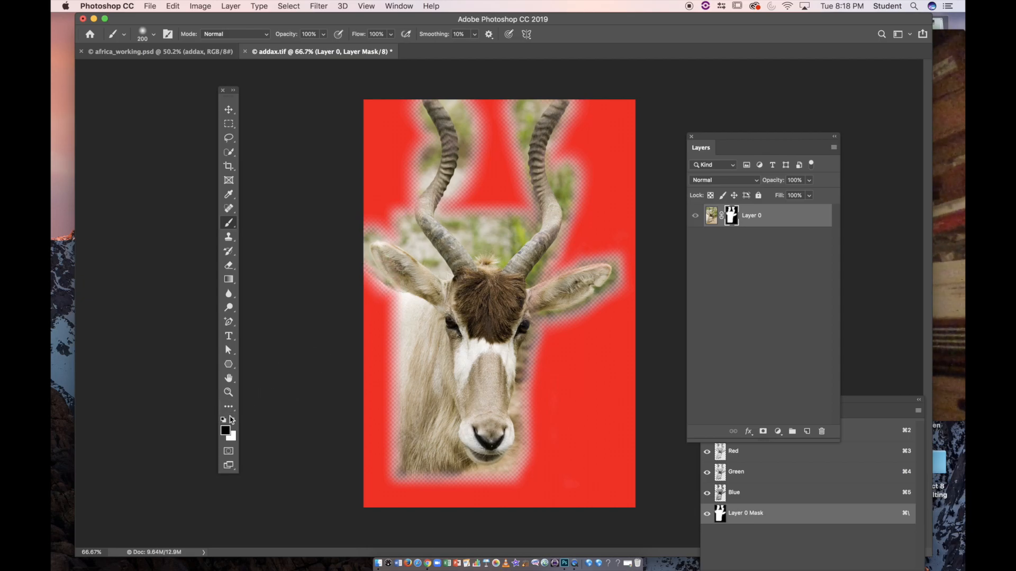
{"action": "mouse_move", "coordinate": [408, 165]}
{"action": "left_mouse_down"}
{"action": "mouse_move", "coordinate": [421, 143]}
{"action": "mouse_move", "coordinate": [415, 106]}
{"action": "mouse_move", "coordinate": [474, 95]}
{"action": "mouse_move", "coordinate": [488, 150]}
{"action": "mouse_move", "coordinate": [476, 189]}
{"action": "left_mouse_up"}
{"action": "mouse_move", "coordinate": [516, 125]}
{"action": "left_mouse_down"}
{"action": "mouse_move", "coordinate": [530, 87]}
{"action": "mouse_move", "coordinate": [501, 105]}
{"action": "left_mouse_up"}
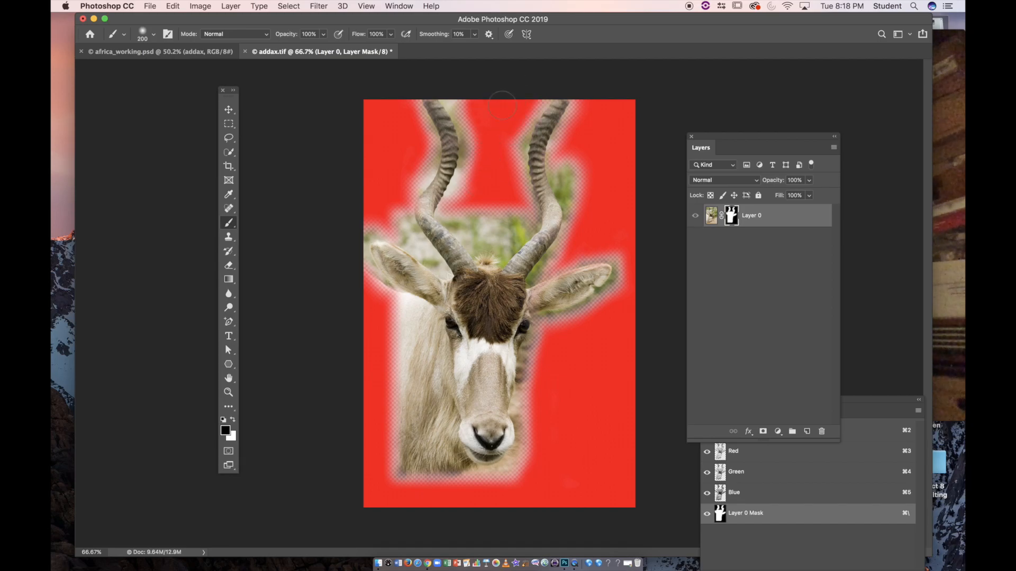
{"action": "left_click_drag", "start_coordinate": [574, 156], "coordinate": [584, 214]}
{"action": "mouse_move", "coordinate": [487, 200]}
{"action": "left_mouse_down"}
{"action": "mouse_move", "coordinate": [464, 220]}
{"action": "mouse_move", "coordinate": [516, 212]}
{"action": "mouse_move", "coordinate": [484, 212]}
{"action": "mouse_move", "coordinate": [499, 211]}
{"action": "mouse_move", "coordinate": [509, 228]}
{"action": "mouse_move", "coordinate": [476, 232]}
{"action": "mouse_move", "coordinate": [515, 211]}
{"action": "left_mouse_up"}
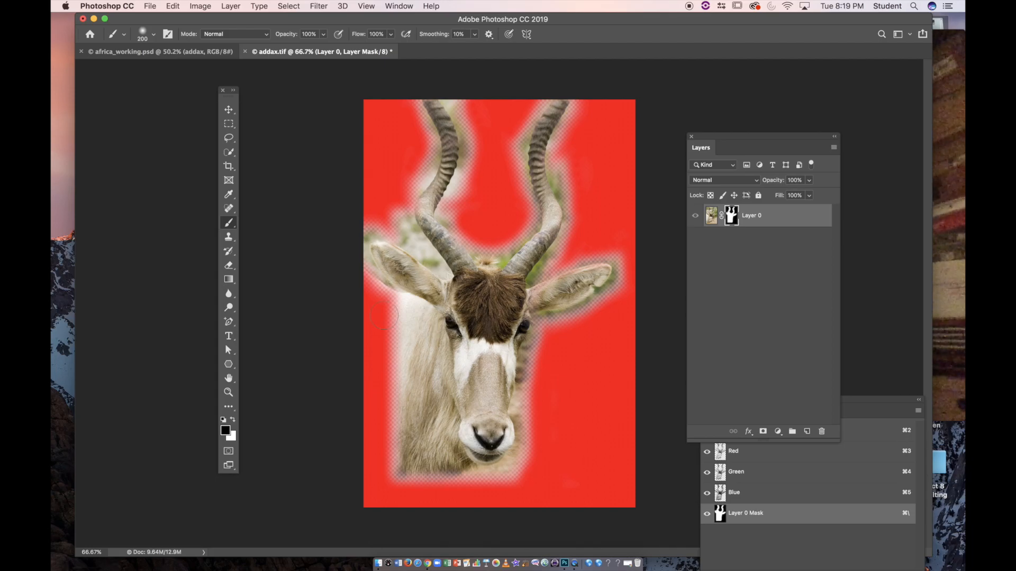
{"action": "left_click_drag", "start_coordinate": [394, 306], "coordinate": [395, 480]}
{"action": "left_click_drag", "start_coordinate": [391, 212], "coordinate": [400, 225]}
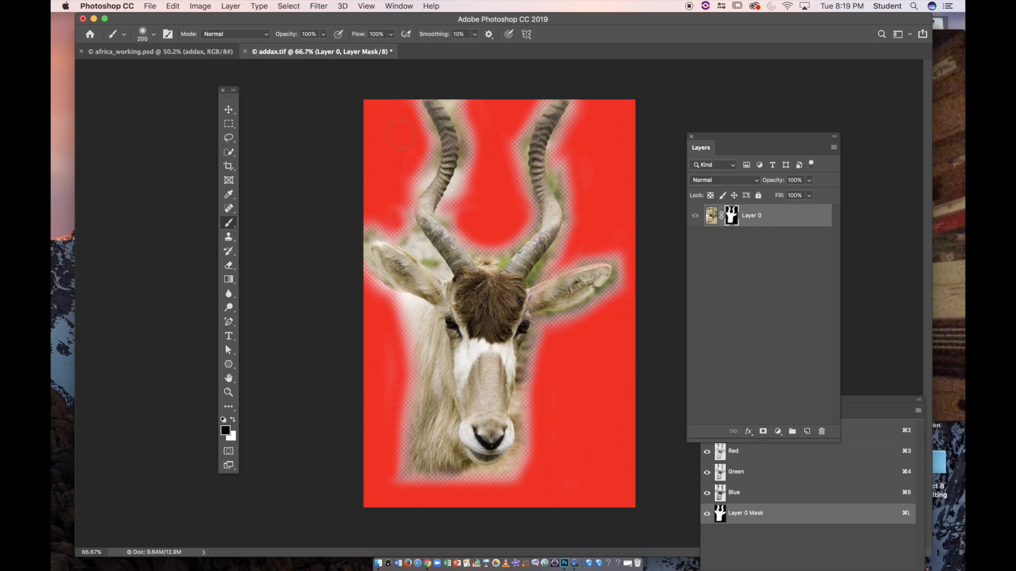
{"action": "left_click", "coordinate": [127, 5]}
{"action": "left_click", "coordinate": [182, 108]}
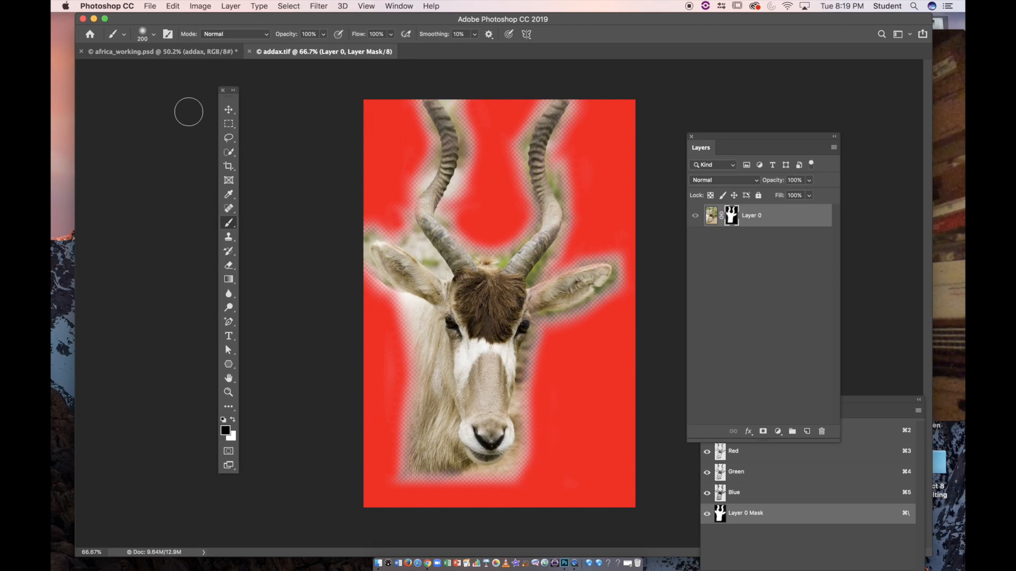
Close addax.tif, save africa_working.psd, and bring the QuickTime webcam window forward
{"action": "left_click", "coordinate": [250, 52]}
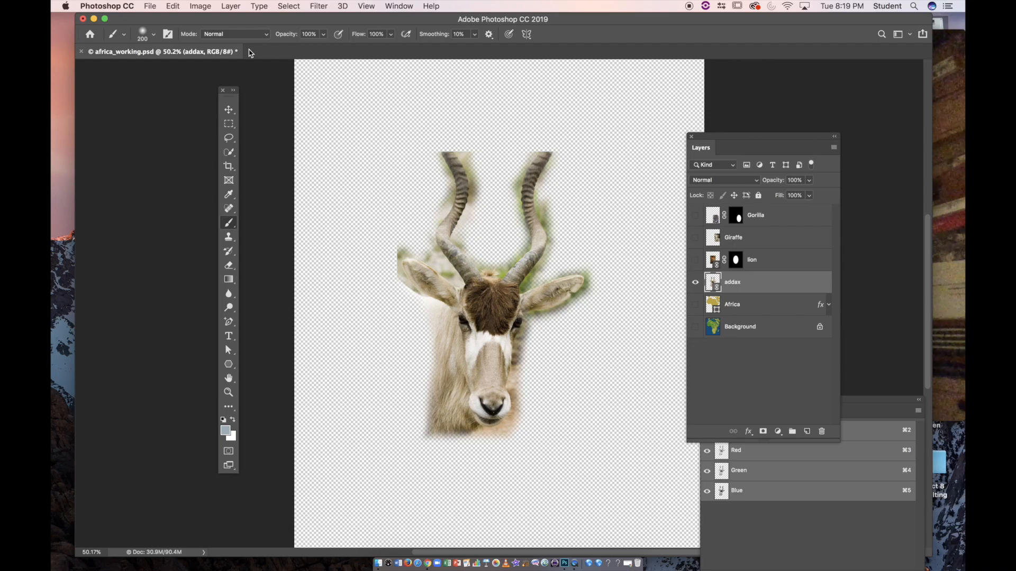
{"action": "left_click", "coordinate": [127, 5]}
{"action": "mouse_move", "coordinate": [154, 5]}
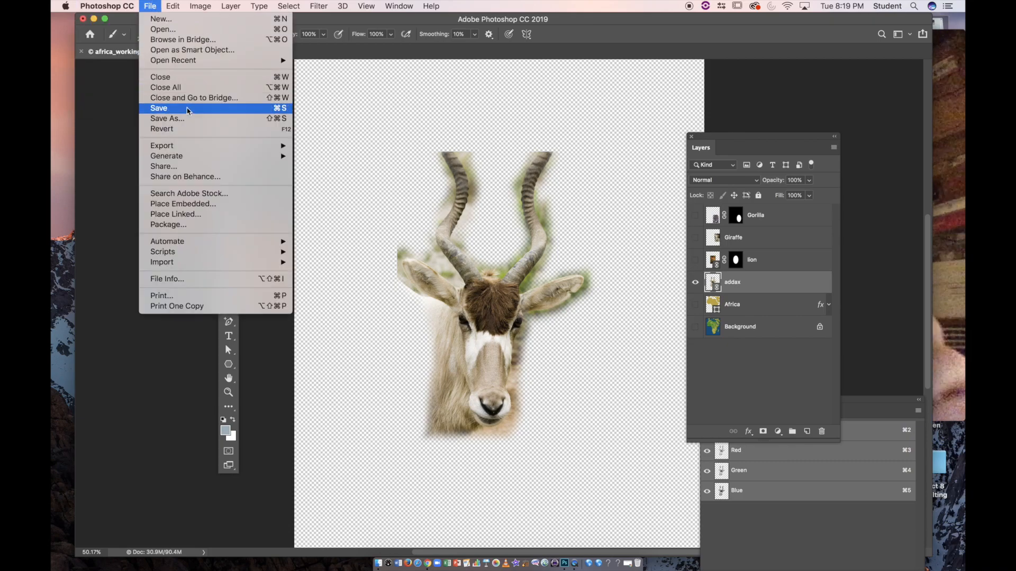
{"action": "left_click", "coordinate": [188, 109]}
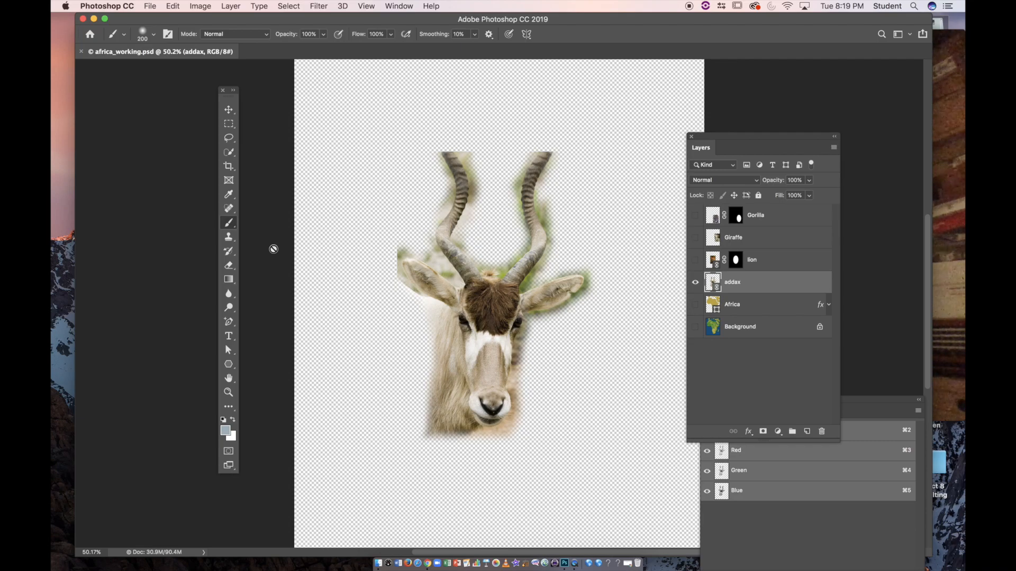
{"action": "left_click", "coordinate": [574, 563]}
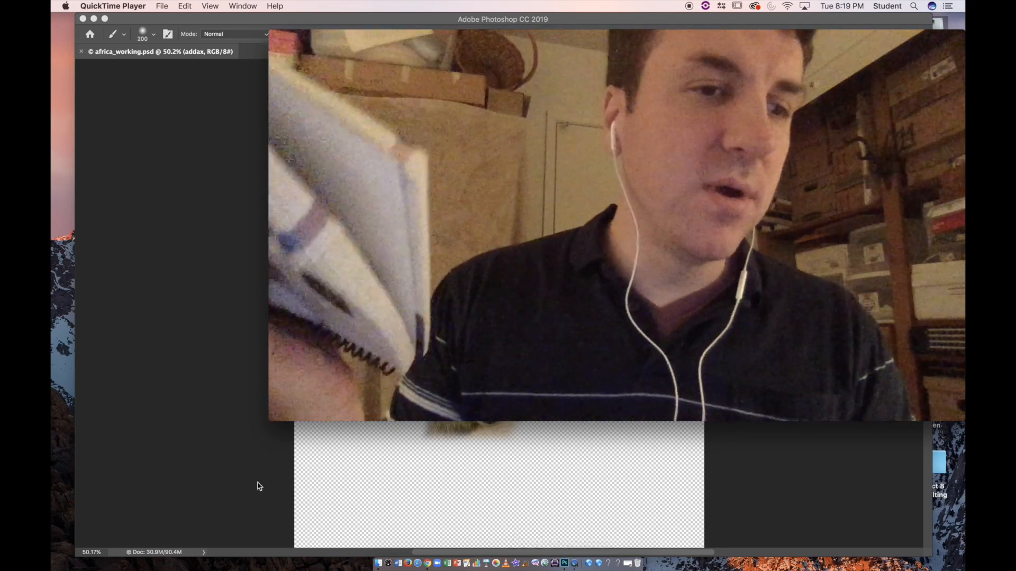
Bring the Photoshop africa_working.psd window back in front of QuickTime
{"action": "left_click", "coordinate": [260, 486]}
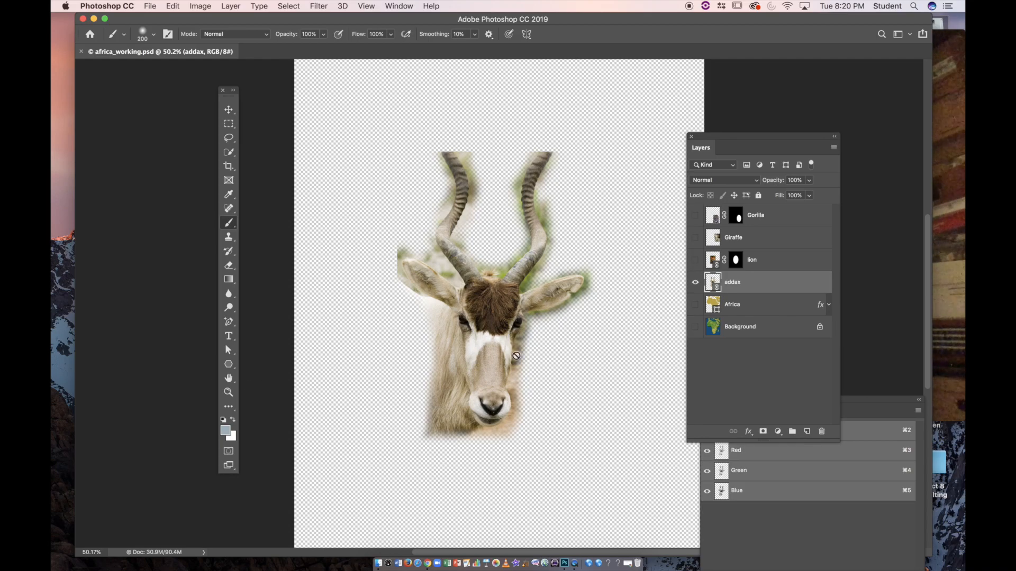
Hide addax, show Giraffe, and move the giraffe photo toward the canvas centre
{"action": "left_click", "coordinate": [696, 284]}
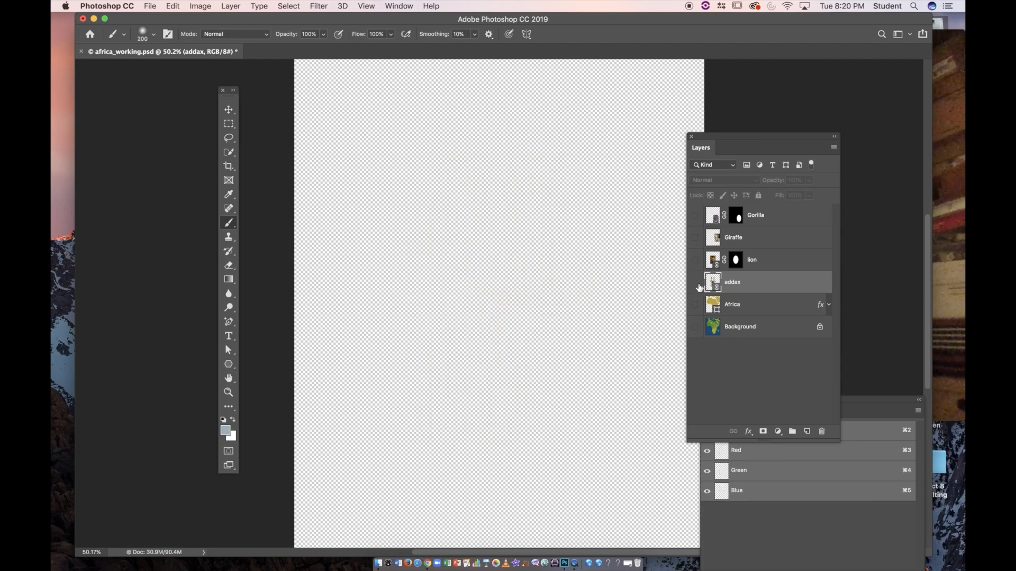
{"action": "left_click", "coordinate": [696, 238]}
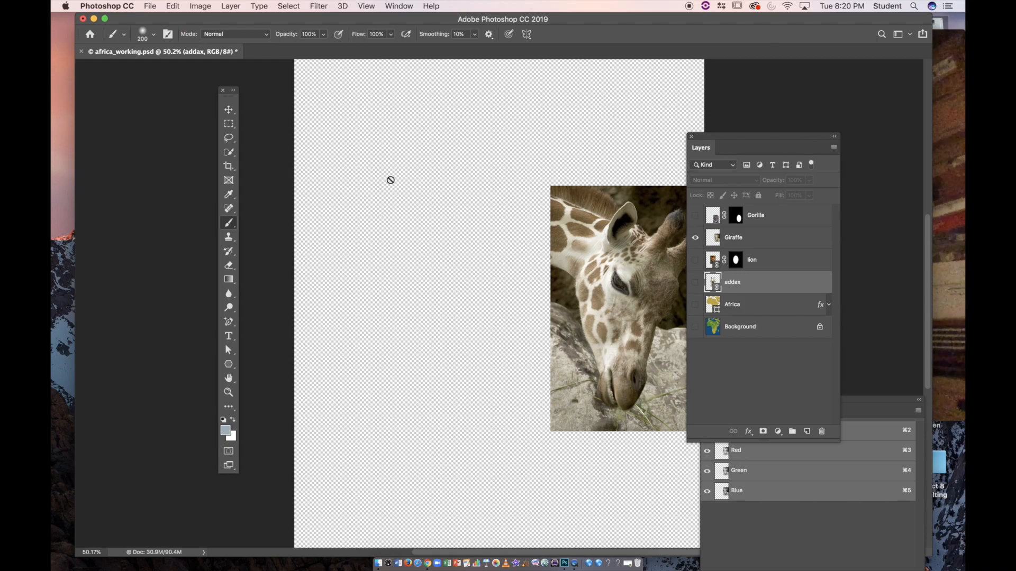
{"action": "left_click", "coordinate": [228, 109]}
{"action": "left_click_drag", "start_coordinate": [560, 272], "coordinate": [461, 249]}
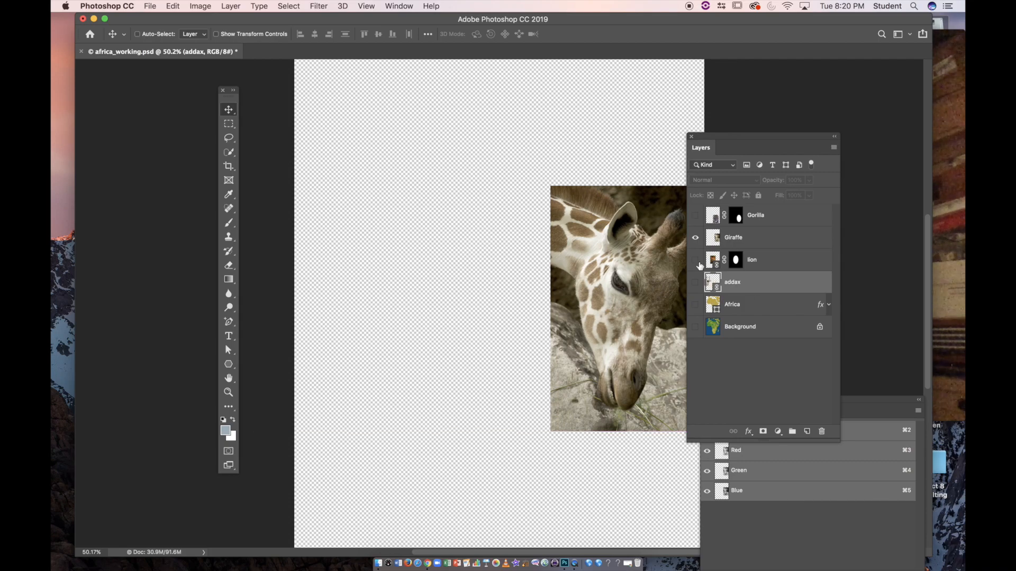
{"action": "key", "text": "super+z"}
{"action": "left_click", "coordinate": [778, 239]}
{"action": "mouse_move", "coordinate": [634, 249]}
{"action": "left_mouse_down"}
{"action": "mouse_move", "coordinate": [578, 256]}
{"action": "mouse_move", "coordinate": [517, 200]}
{"action": "left_mouse_up"}
Lasso around the giraffe's head and neck and turn the selection into a Giraffe layer mask
{"action": "left_click", "coordinate": [230, 139]}
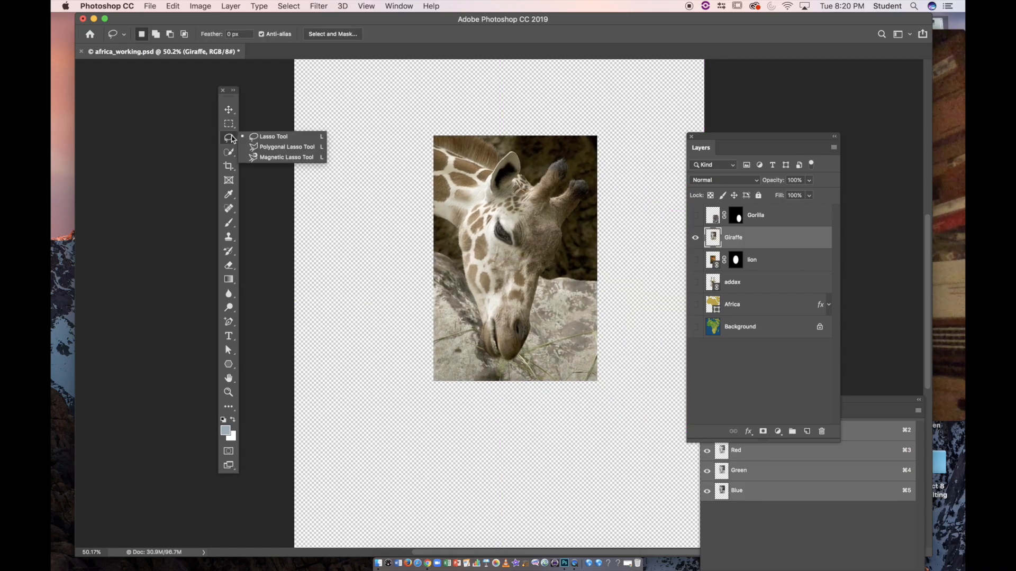
{"action": "left_click", "coordinate": [260, 136]}
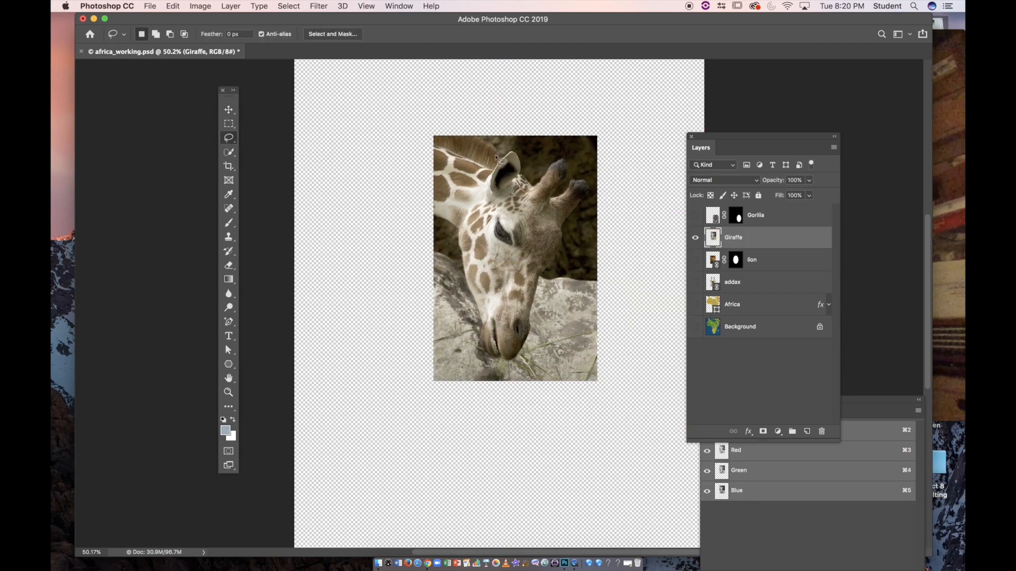
{"action": "mouse_move", "coordinate": [494, 135]}
{"action": "left_mouse_down"}
{"action": "mouse_move", "coordinate": [526, 149]}
{"action": "mouse_move", "coordinate": [530, 173]}
{"action": "mouse_move", "coordinate": [569, 155]}
{"action": "mouse_move", "coordinate": [594, 194]}
{"action": "mouse_move", "coordinate": [546, 286]}
{"action": "mouse_move", "coordinate": [531, 352]}
{"action": "mouse_move", "coordinate": [523, 365]}
{"action": "mouse_move", "coordinate": [492, 369]}
{"action": "mouse_move", "coordinate": [470, 354]}
{"action": "mouse_move", "coordinate": [465, 293]}
{"action": "mouse_move", "coordinate": [447, 230]}
{"action": "mouse_move", "coordinate": [425, 209]}
{"action": "mouse_move", "coordinate": [421, 165]}
{"action": "mouse_move", "coordinate": [443, 129]}
{"action": "mouse_move", "coordinate": [501, 143]}
{"action": "left_mouse_up"}
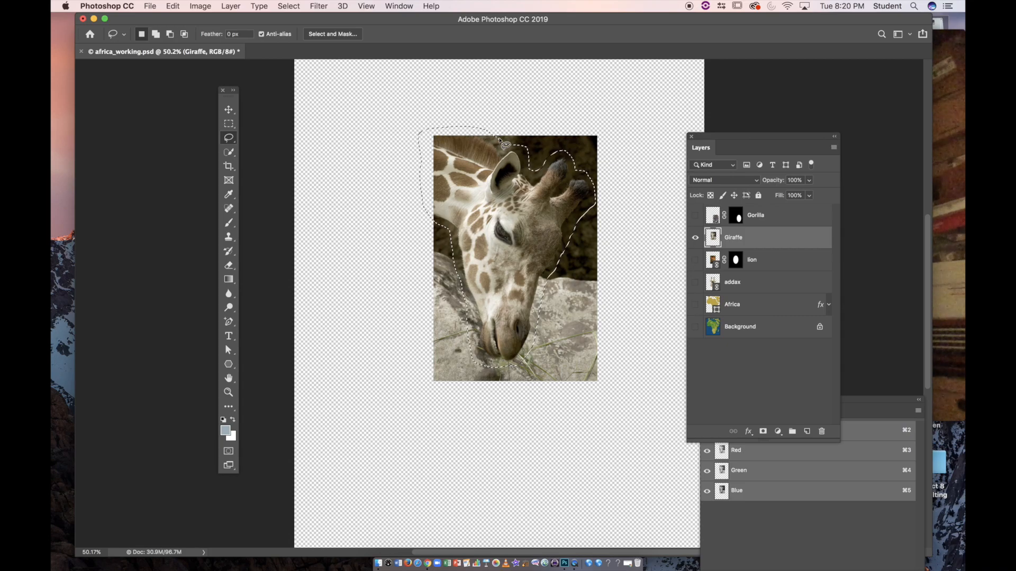
{"action": "left_click", "coordinate": [763, 431]}
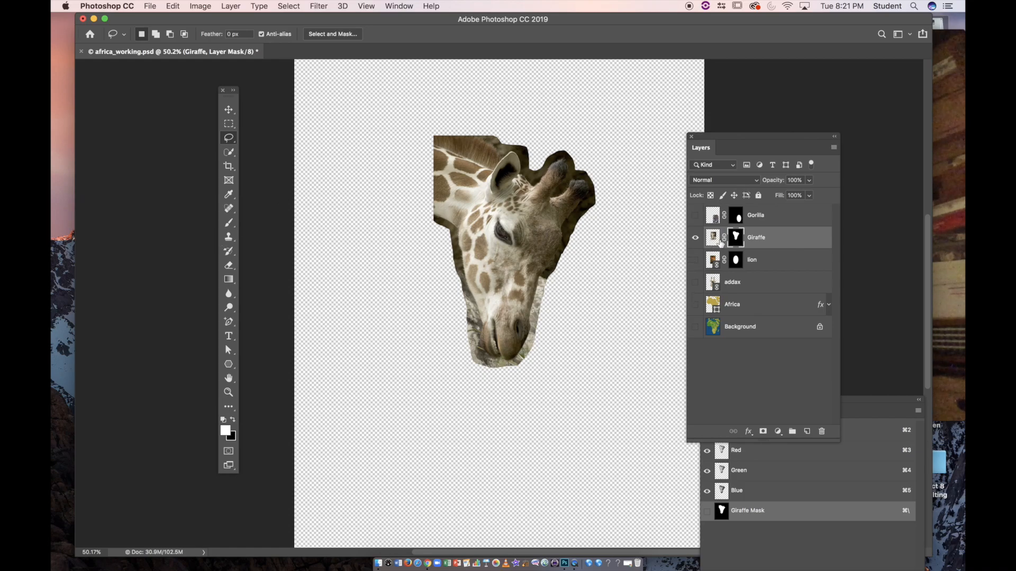
Set up the Brush tool with black foreground and 100% hardness
{"action": "left_click", "coordinate": [231, 223]}
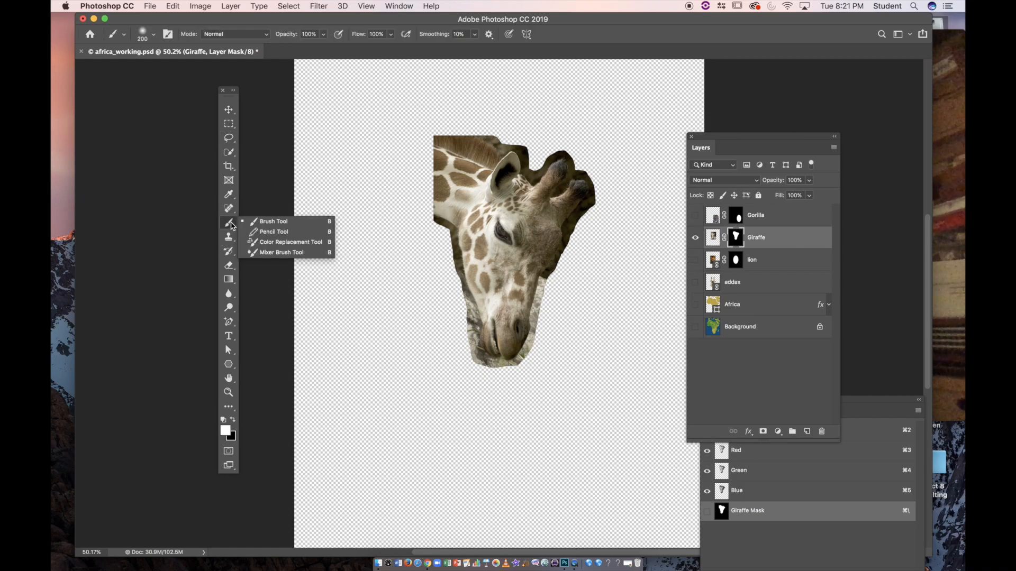
{"action": "left_click", "coordinate": [262, 221]}
{"action": "left_click", "coordinate": [233, 420]}
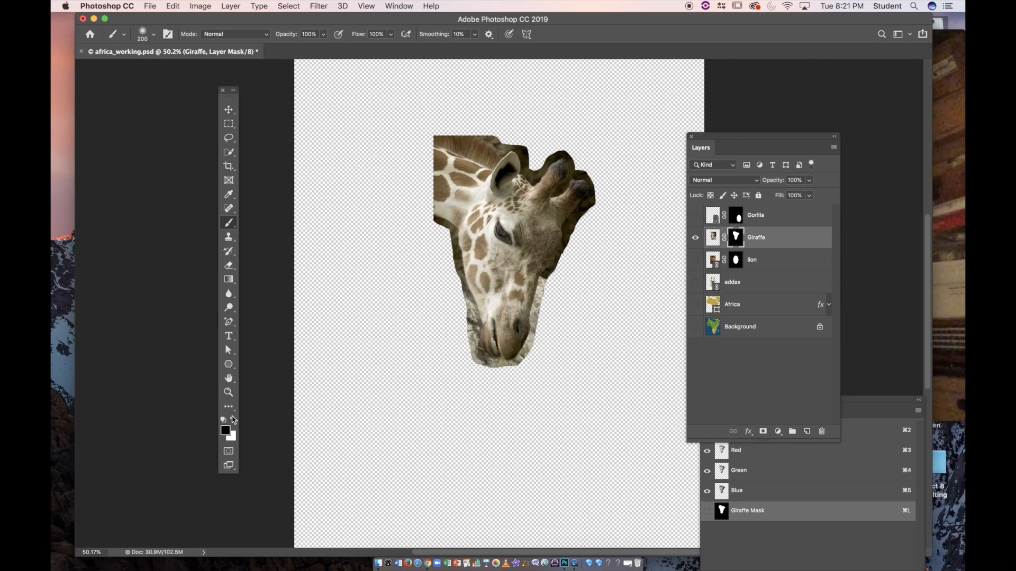
{"action": "left_click", "coordinate": [153, 34]}
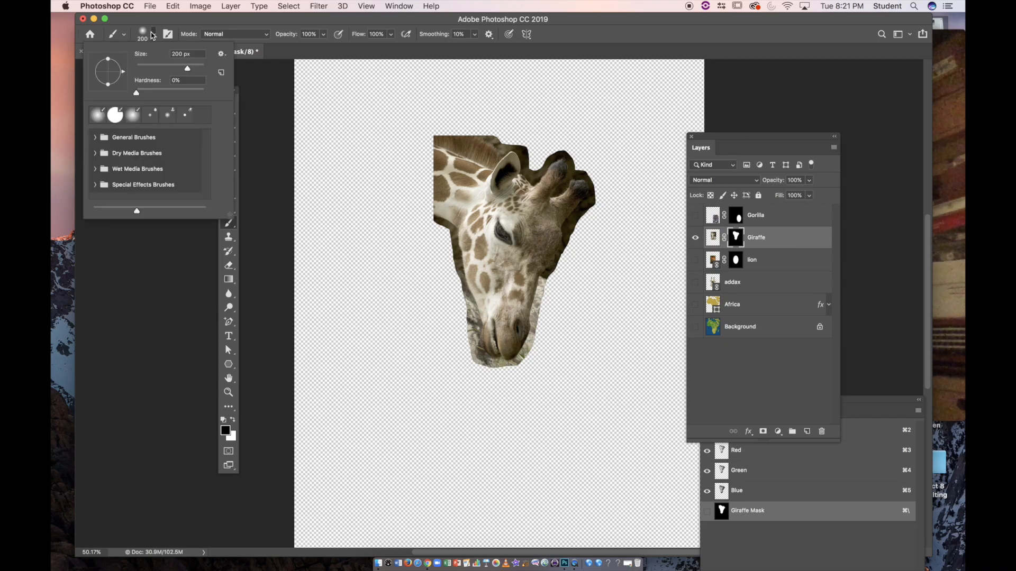
{"action": "left_click_drag", "start_coordinate": [152, 89], "coordinate": [218, 99]}
Paint out the neck's upper-left corner and trim the top tip of the Giraffe mask
{"action": "mouse_move", "coordinate": [449, 141]}
{"action": "left_mouse_down"}
{"action": "mouse_move", "coordinate": [428, 186]}
{"action": "mouse_move", "coordinate": [428, 160]}
{"action": "mouse_move", "coordinate": [456, 110]}
{"action": "mouse_move", "coordinate": [424, 180]}
{"action": "mouse_move", "coordinate": [474, 127]}
{"action": "mouse_move", "coordinate": [432, 204]}
{"action": "mouse_move", "coordinate": [488, 120]}
{"action": "mouse_move", "coordinate": [499, 121]}
{"action": "mouse_move", "coordinate": [434, 219]}
{"action": "left_mouse_up"}
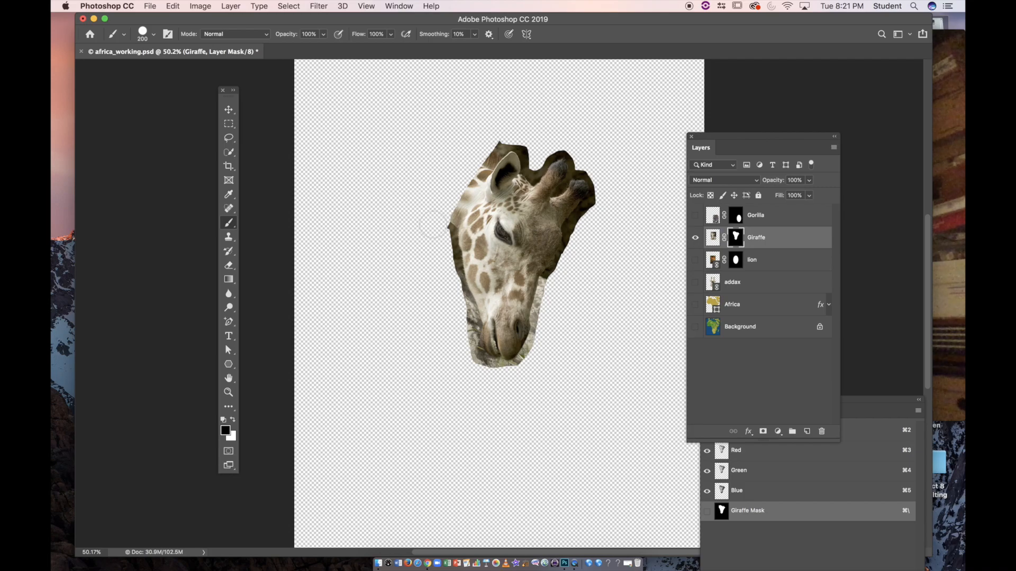
{"action": "left_click", "coordinate": [504, 121]}
{"action": "left_click", "coordinate": [229, 110]}
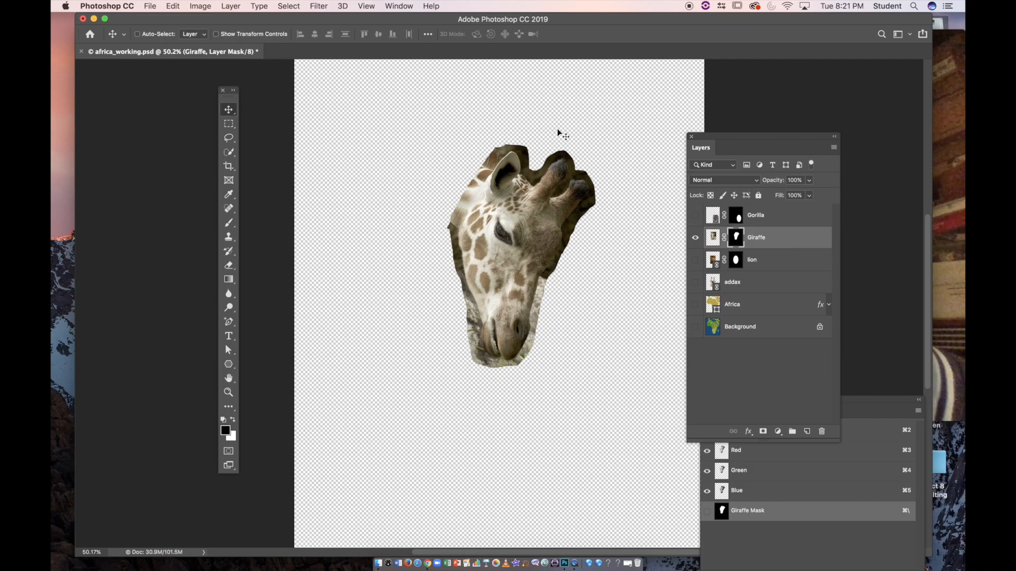
Give the Giraffe layer mask a 25 px feather in the Properties panel
{"action": "left_click", "coordinate": [406, 6]}
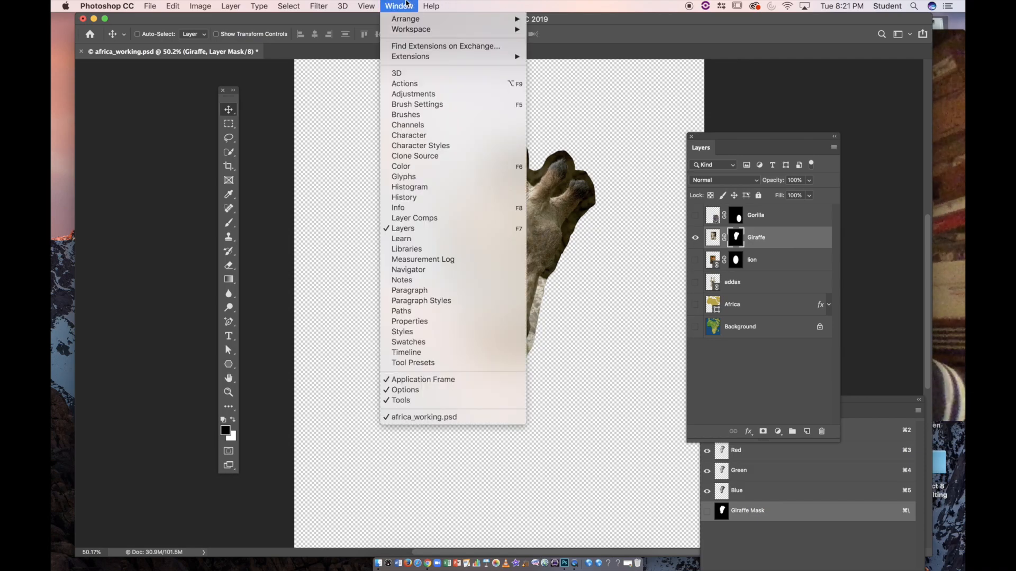
{"action": "left_click", "coordinate": [434, 321]}
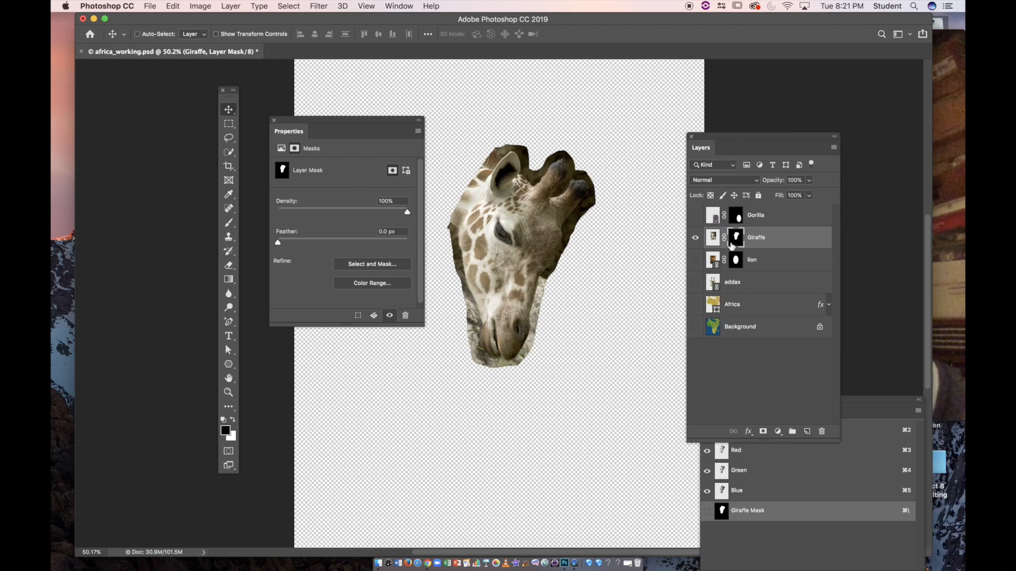
{"action": "left_click", "coordinate": [400, 233]}
{"action": "type", "text": "25"}
{"action": "key", "text": "Tab"}
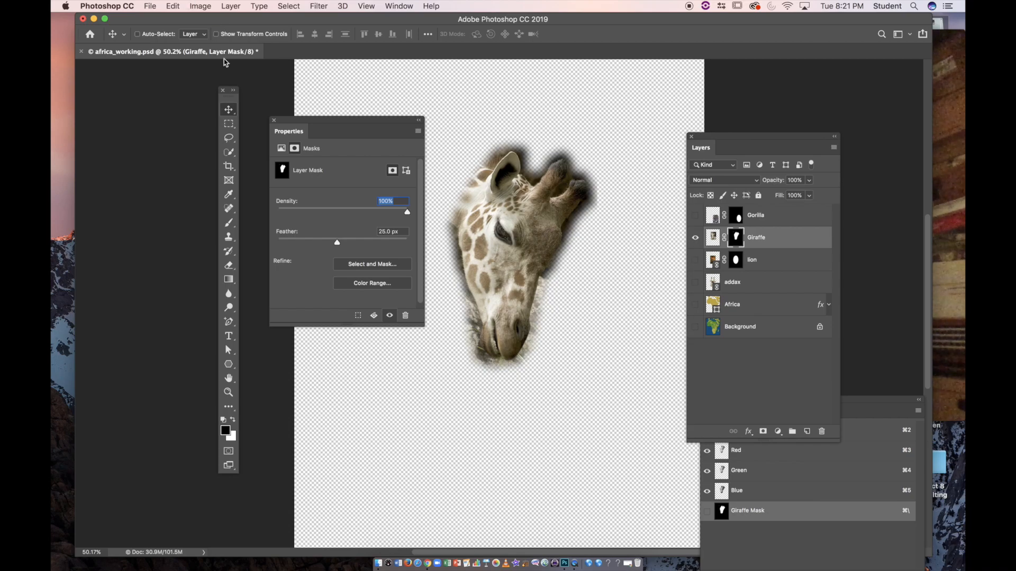
{"action": "left_click_drag", "start_coordinate": [229, 222], "coordinate": [264, 224]}
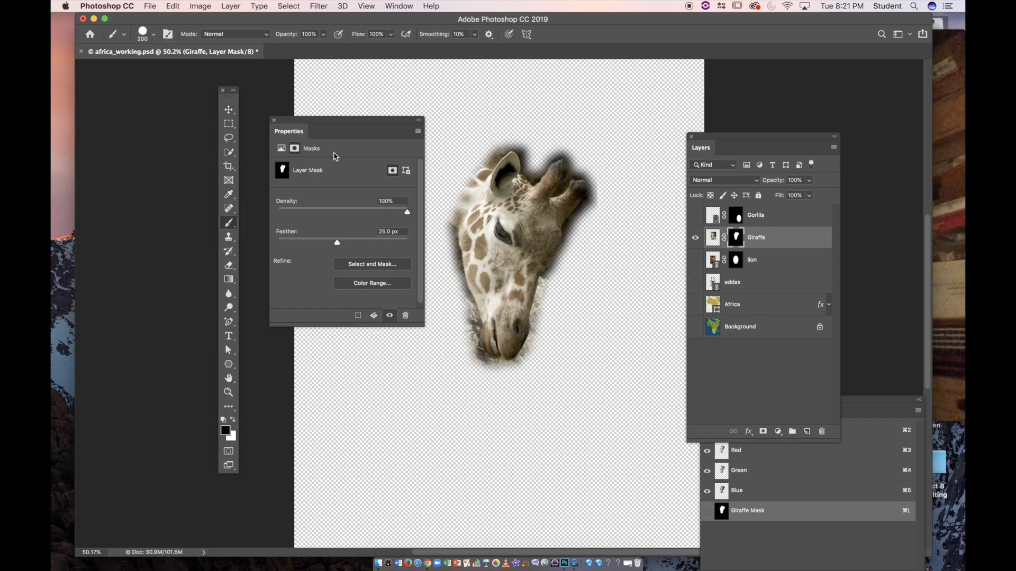
Close the mask Properties panel and reduce the Giraffe mask brush size from 200 px to 100 px
{"action": "left_click", "coordinate": [274, 121]}
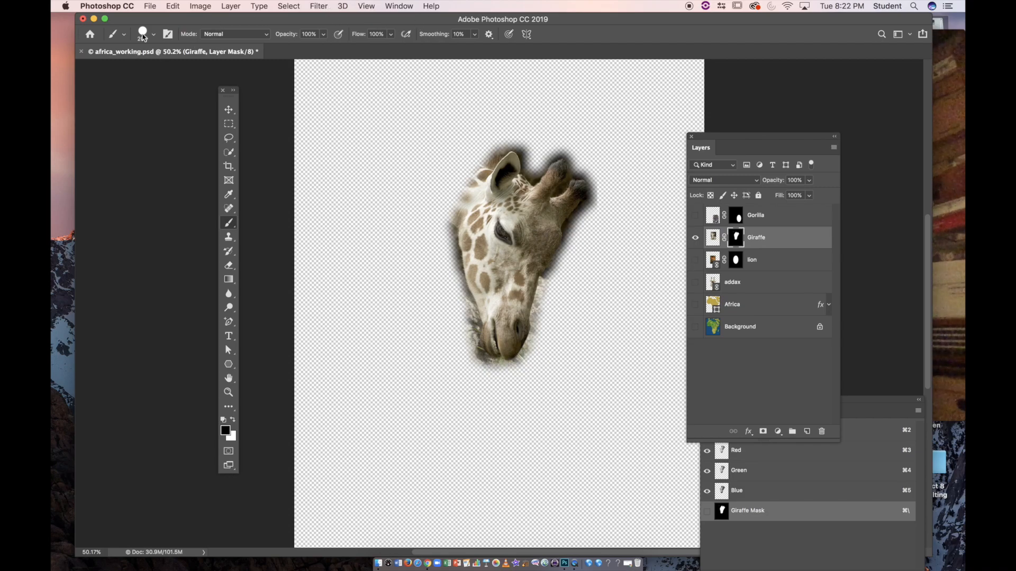
{"action": "left_click", "coordinate": [147, 35]}
{"action": "left_click", "coordinate": [185, 54]}
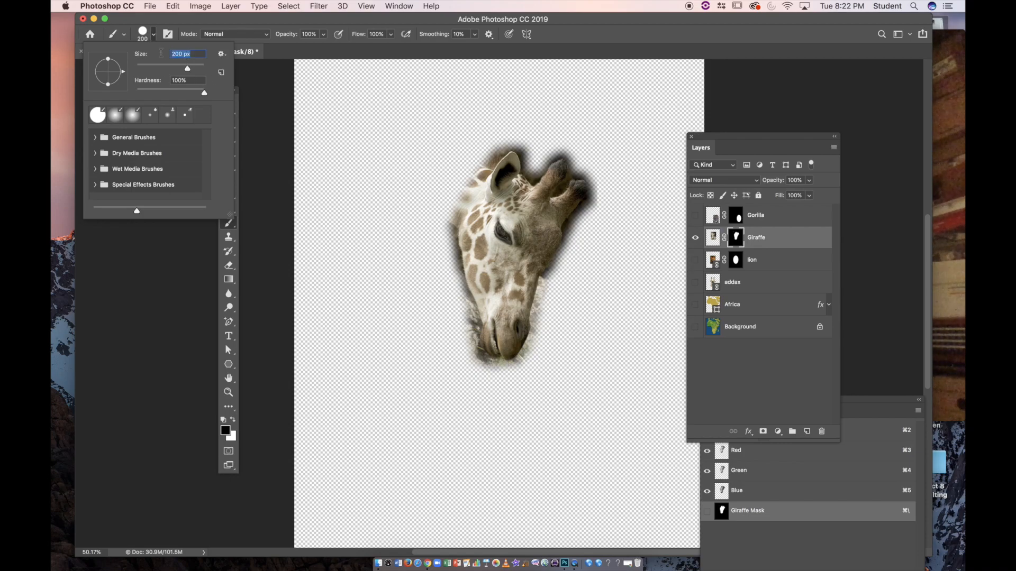
{"action": "type", "text": "100"}
{"action": "key", "text": "Tab"}
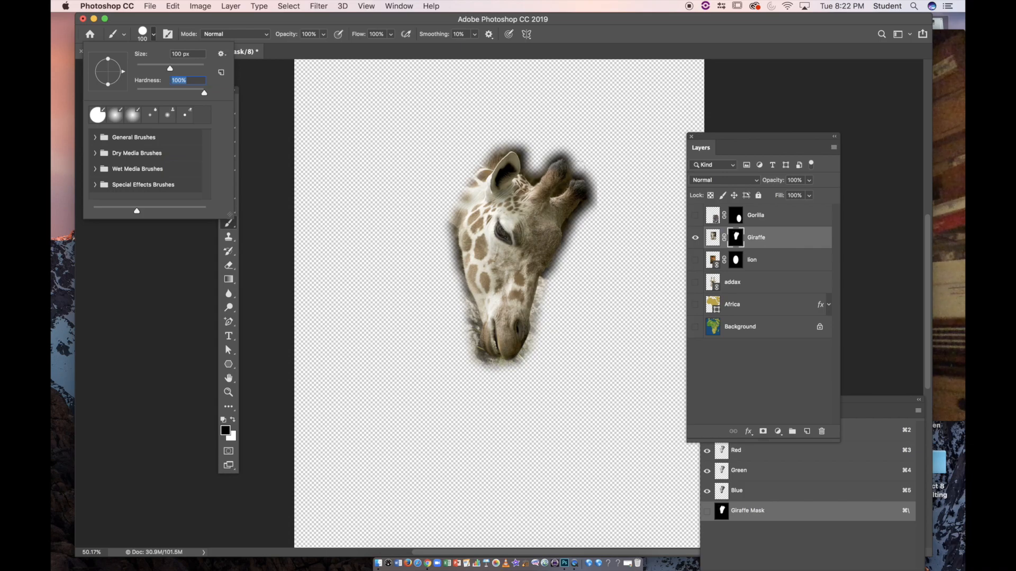
With black as foreground, paint out the dark halo above the giraffe's ear on the mask
{"action": "key", "text": "Return"}
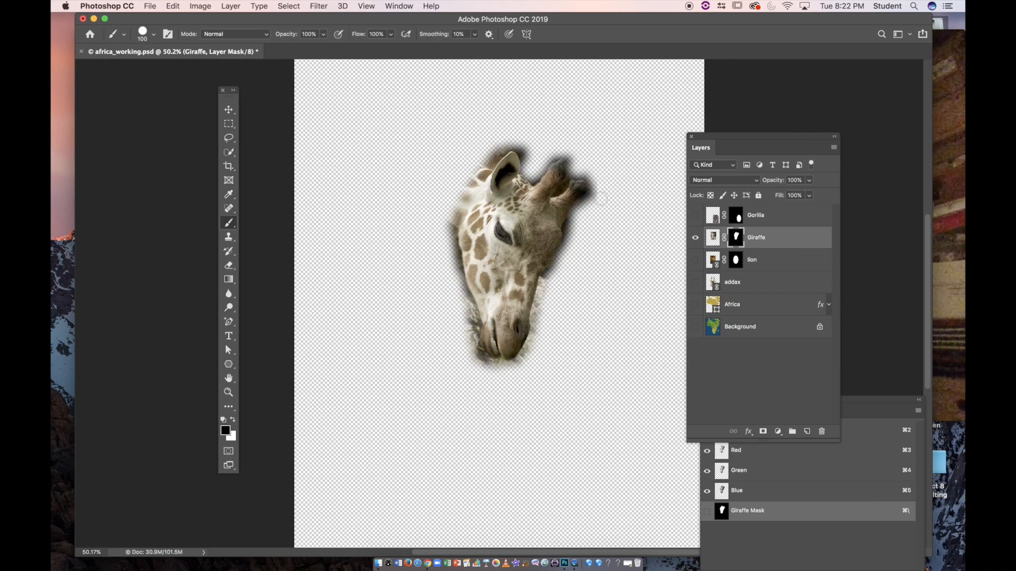
{"action": "left_click", "coordinate": [233, 420]}
{"action": "left_click", "coordinate": [233, 419]}
{"action": "left_click_drag", "start_coordinate": [519, 140], "coordinate": [499, 139]}
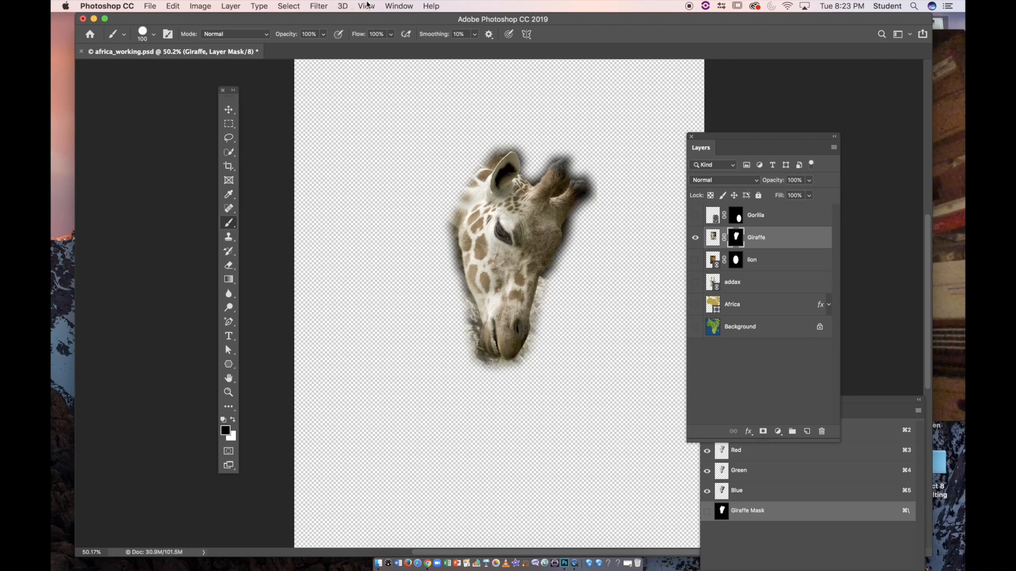
Reset the Giraffe mask feather to 0 px, then set it to 25 px in Properties
{"action": "left_click", "coordinate": [386, 5]}
{"action": "left_click", "coordinate": [418, 320]}
{"action": "left_click_drag", "start_coordinate": [337, 242], "coordinate": [276, 241]}
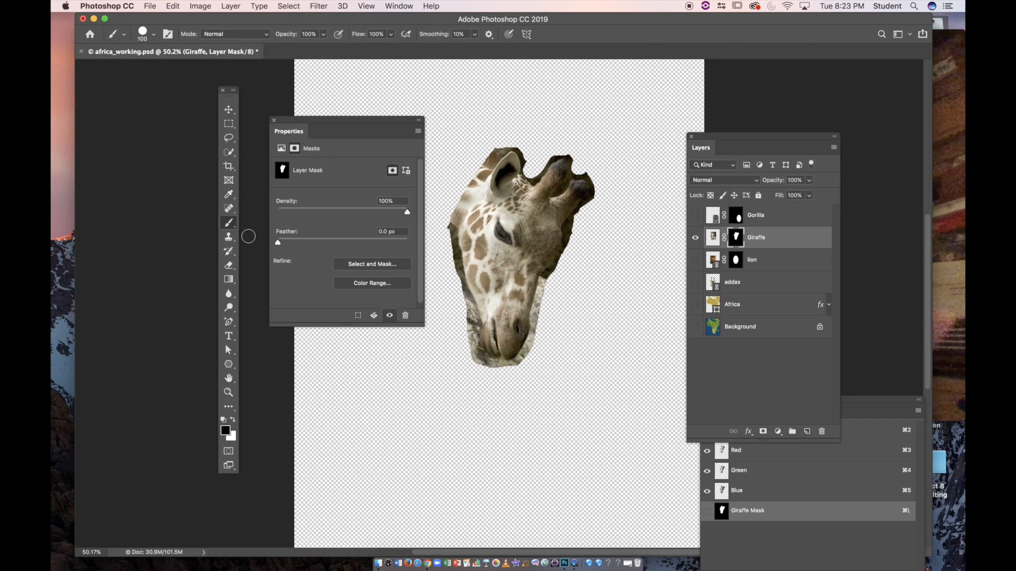
{"action": "left_click", "coordinate": [395, 233]}
{"action": "type", "text": "25"}
{"action": "key", "text": "Tab"}
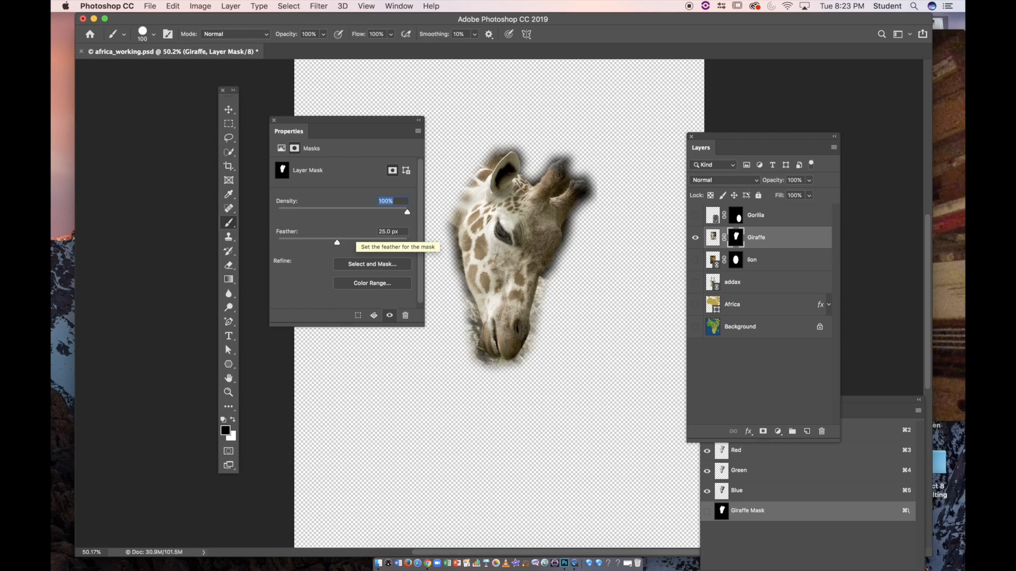
Save africa_working.psd and bring up the QuickTime webcam window
{"action": "left_click", "coordinate": [150, 6]}
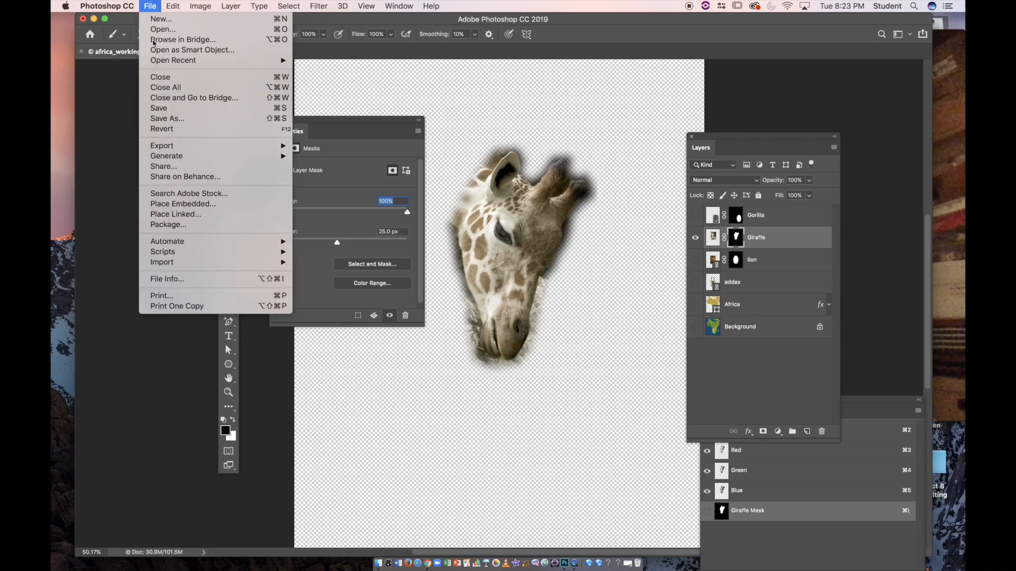
{"action": "left_click", "coordinate": [171, 109]}
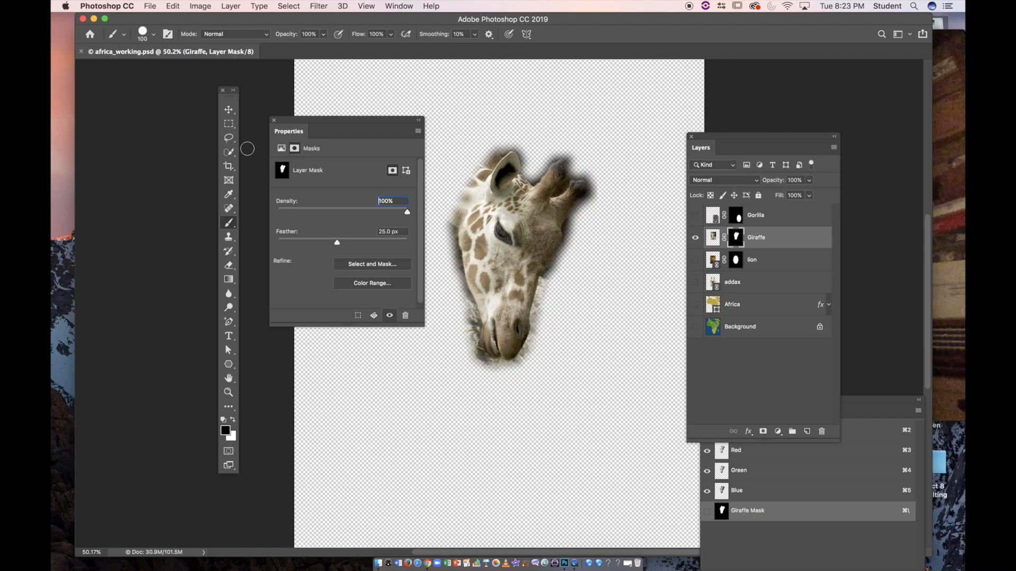
{"action": "left_click", "coordinate": [575, 564]}
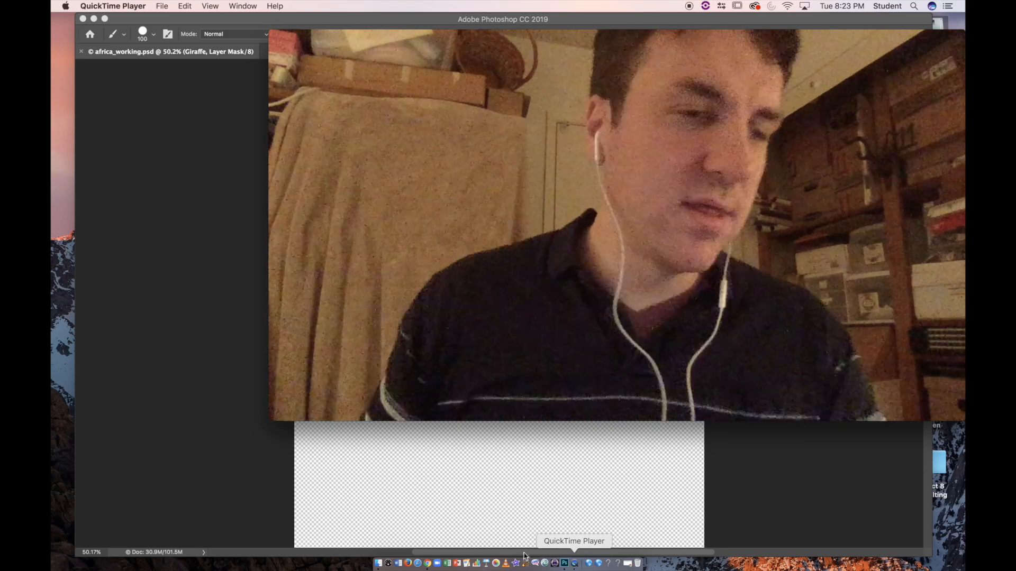
Return from the QuickTime webcam view to Photoshop and africa_working.psd
{"action": "left_click", "coordinate": [167, 435]}
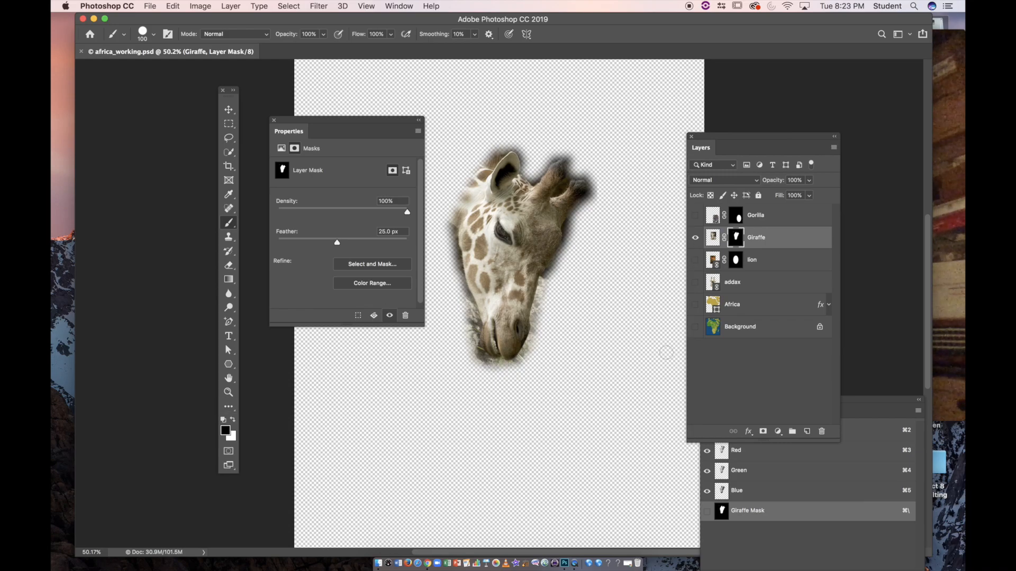
Convert the Giraffe layer to a smart object, inspect Giraffe.psb, then close it
{"action": "right_click", "coordinate": [787, 237]}
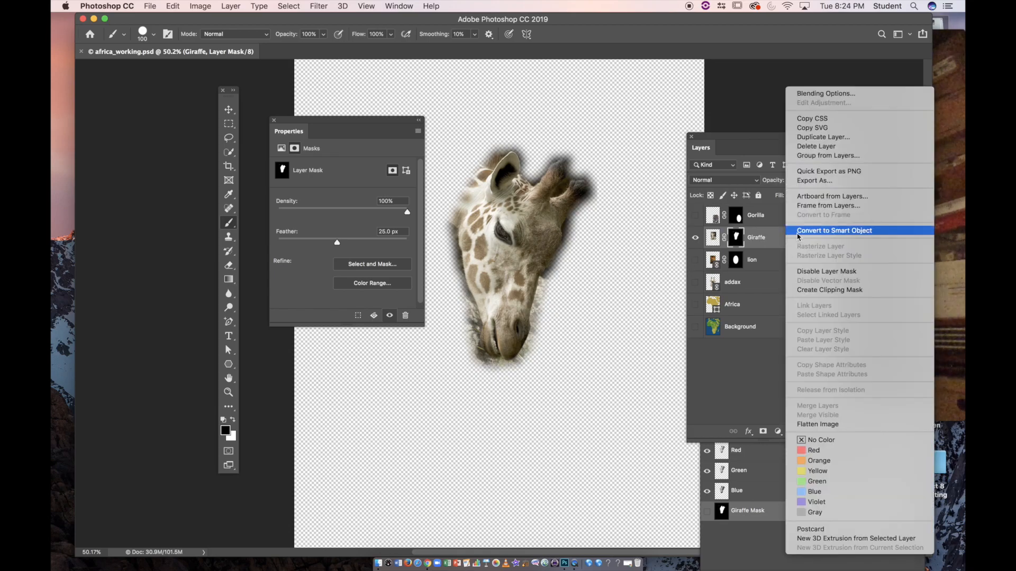
{"action": "left_click", "coordinate": [809, 232]}
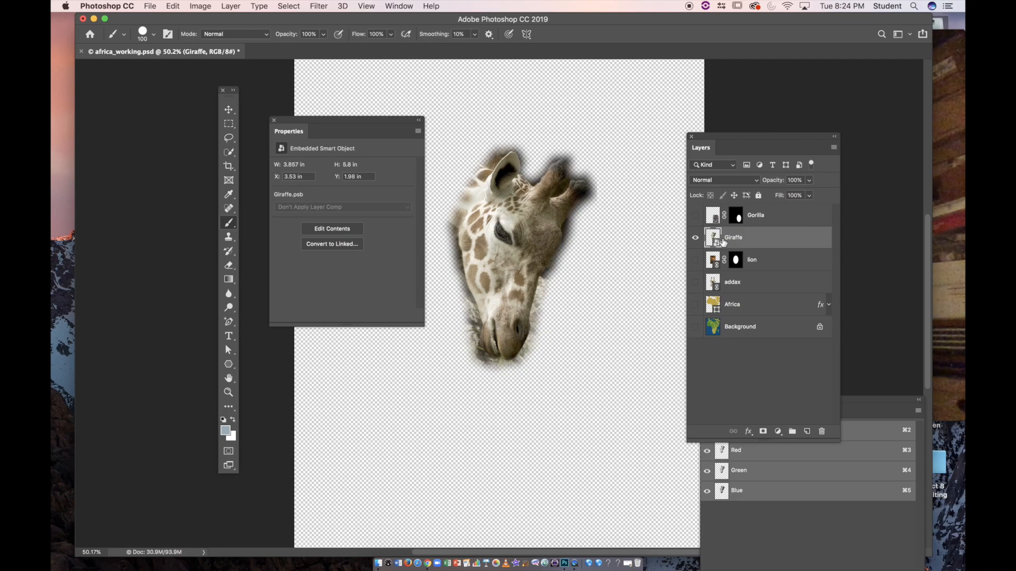
{"action": "double_click", "coordinate": [717, 241]}
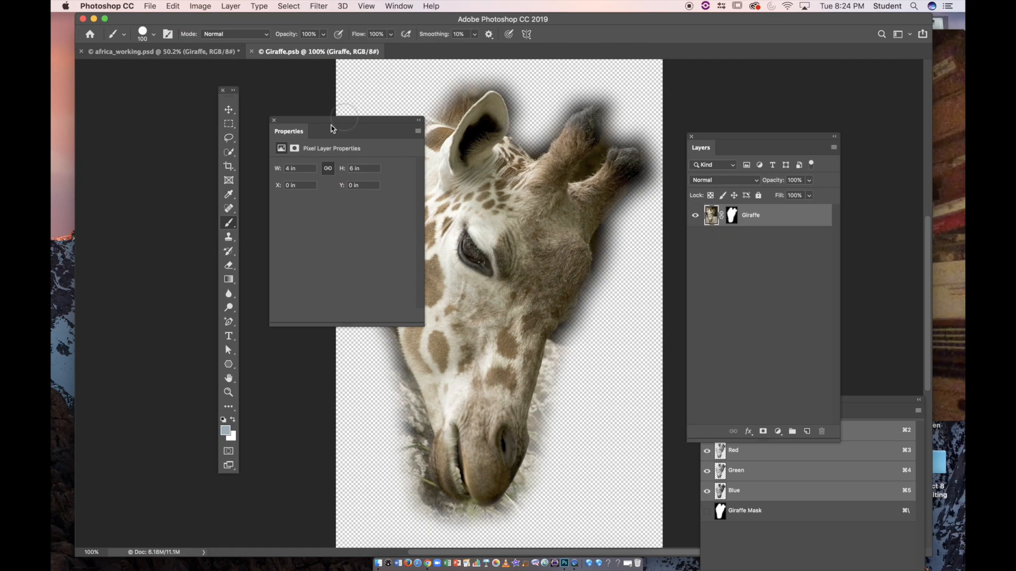
{"action": "left_click", "coordinate": [273, 120]}
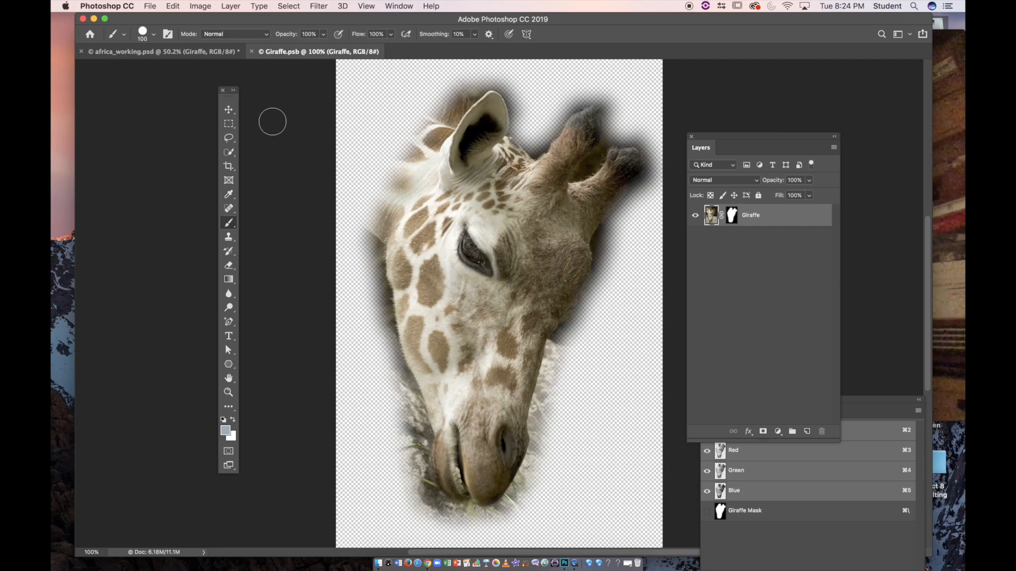
{"action": "left_click", "coordinate": [251, 52]}
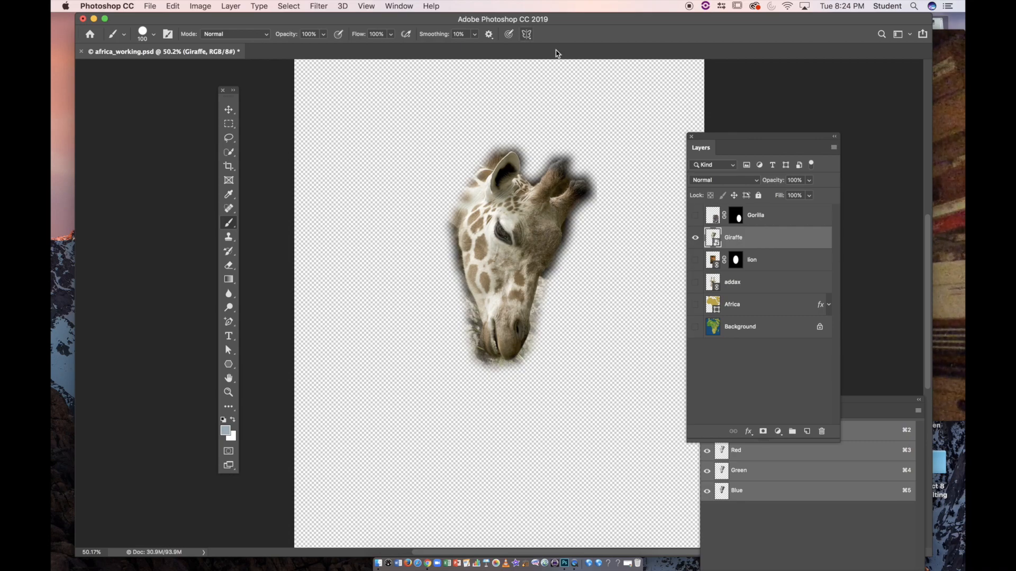
Hide Giraffe, show Gorilla and convert it to a smart object, previewing Gorilla.psb
{"action": "left_click", "coordinate": [695, 237]}
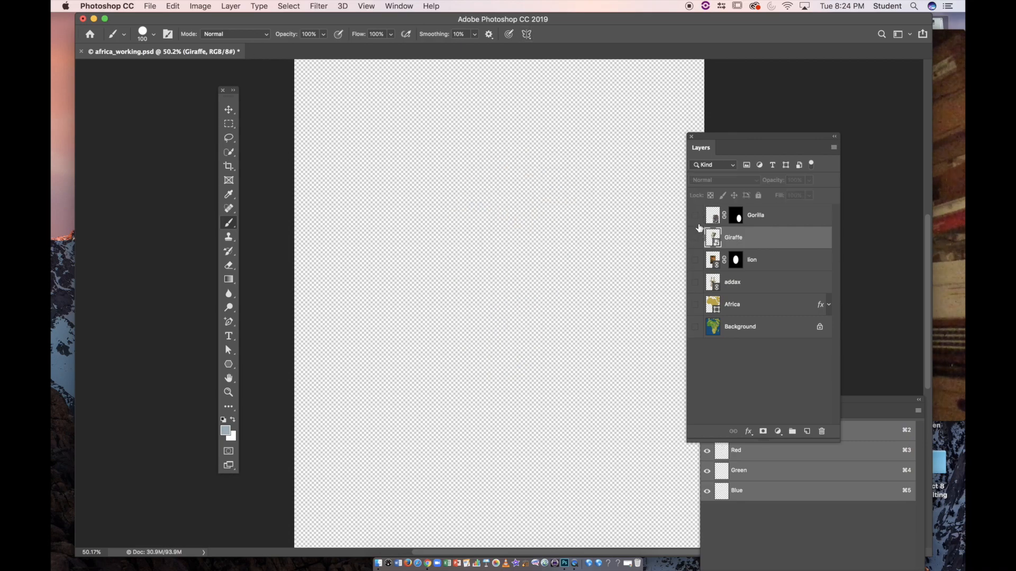
{"action": "left_click", "coordinate": [695, 215]}
{"action": "left_click", "coordinate": [774, 221]}
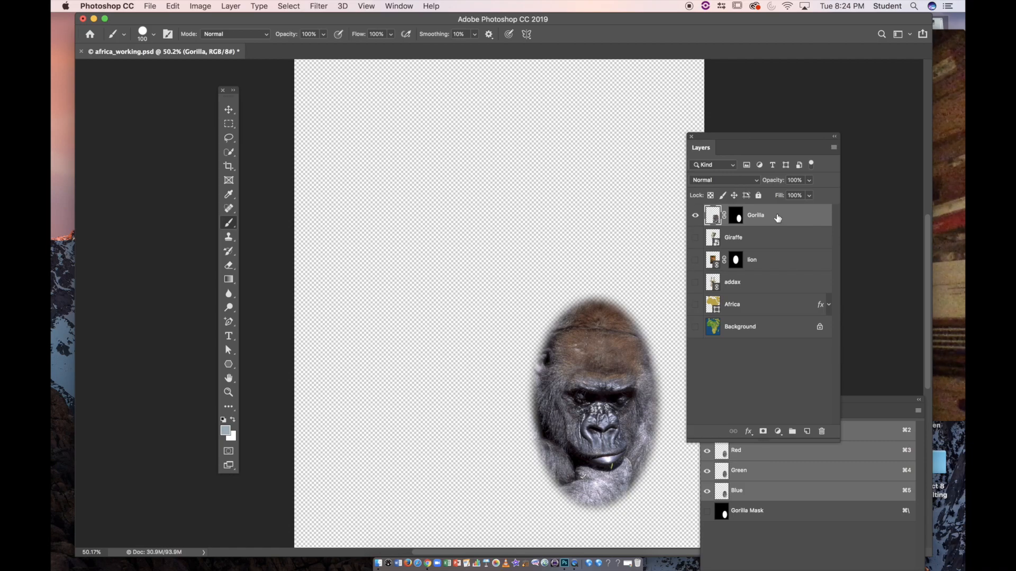
{"action": "right_click", "coordinate": [775, 220]}
{"action": "left_click", "coordinate": [805, 231]}
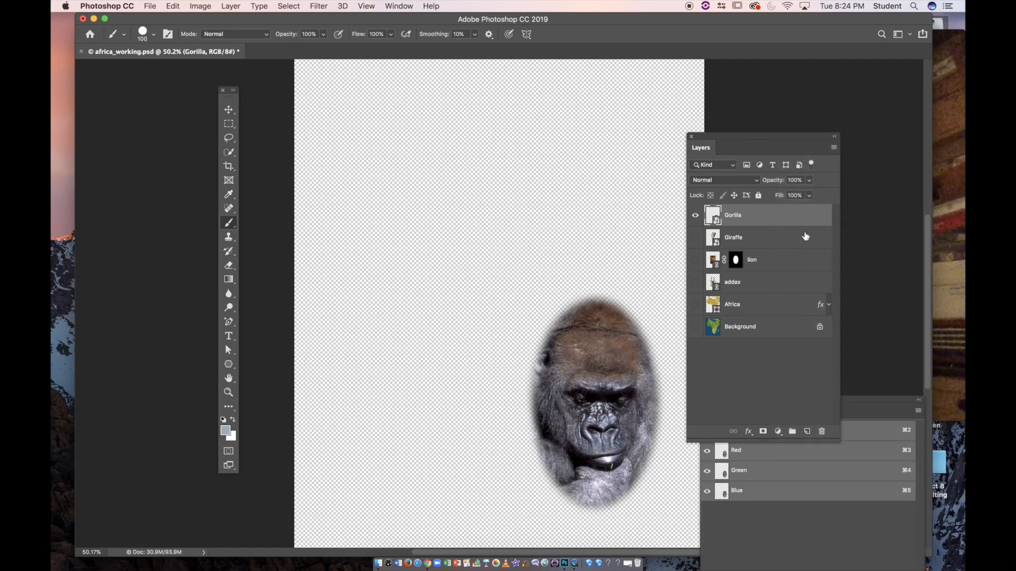
{"action": "double_click", "coordinate": [713, 220]}
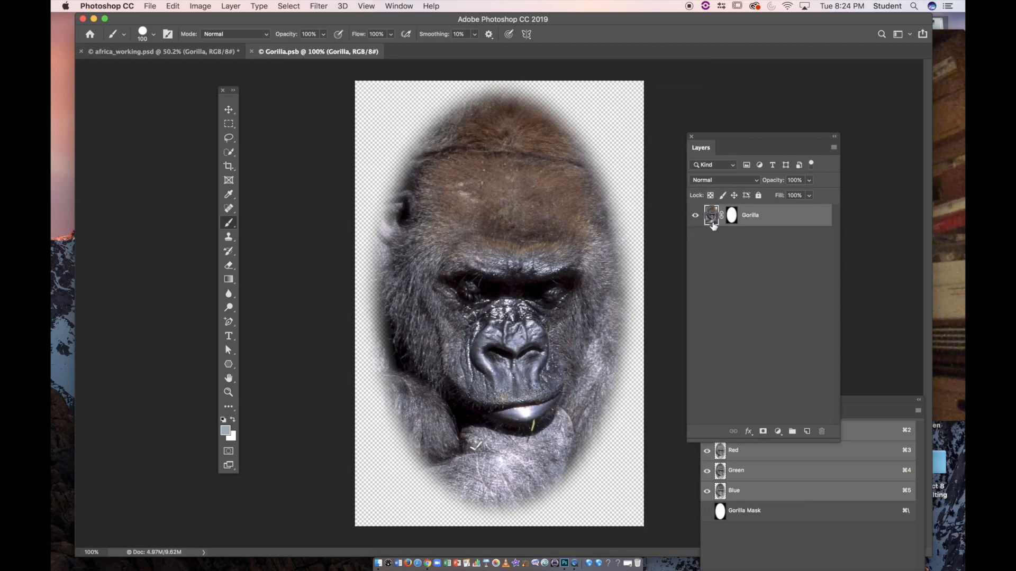
{"action": "left_click", "coordinate": [252, 52]}
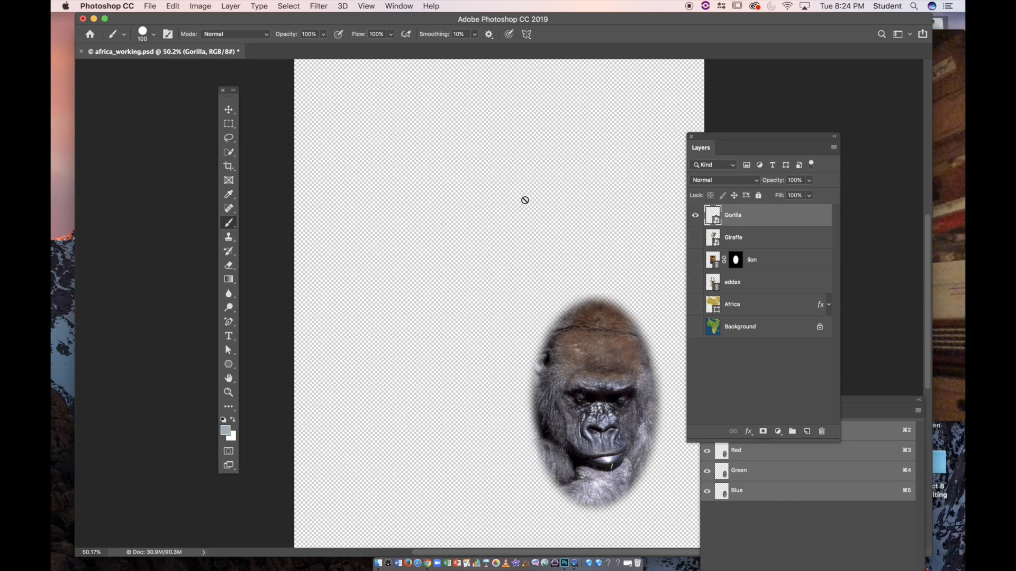
Move the gorilla from lower right toward the canvas centre, then show only the lion
{"action": "left_click", "coordinate": [231, 110]}
{"action": "left_click_drag", "start_coordinate": [617, 377], "coordinate": [472, 199]}
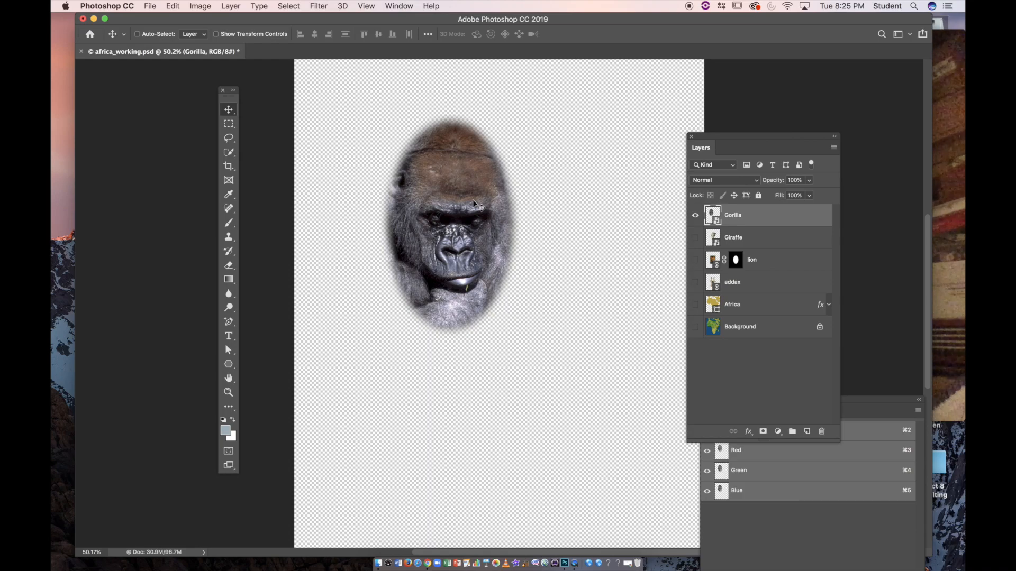
{"action": "left_click", "coordinate": [695, 260]}
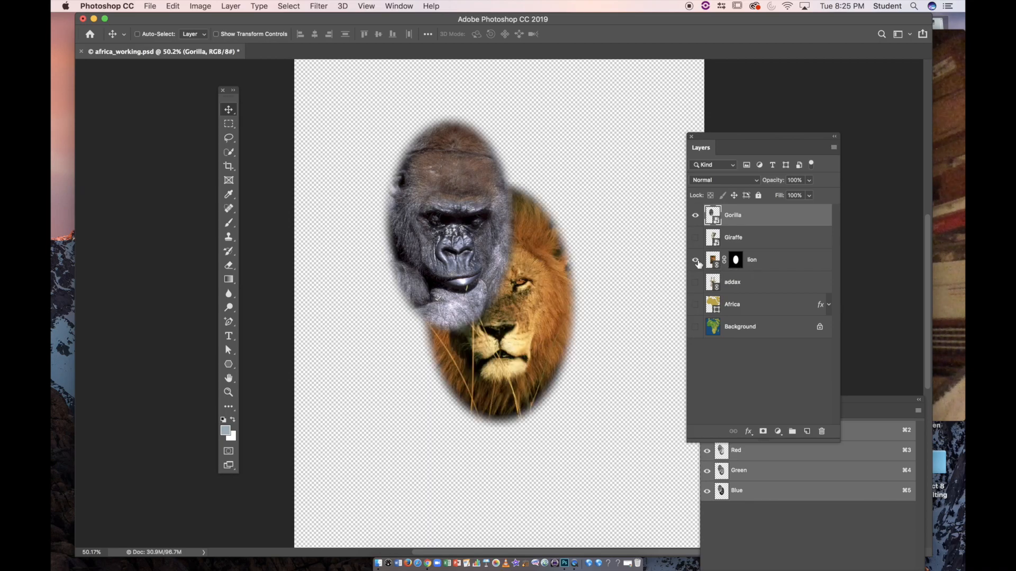
{"action": "left_click", "coordinate": [696, 215]}
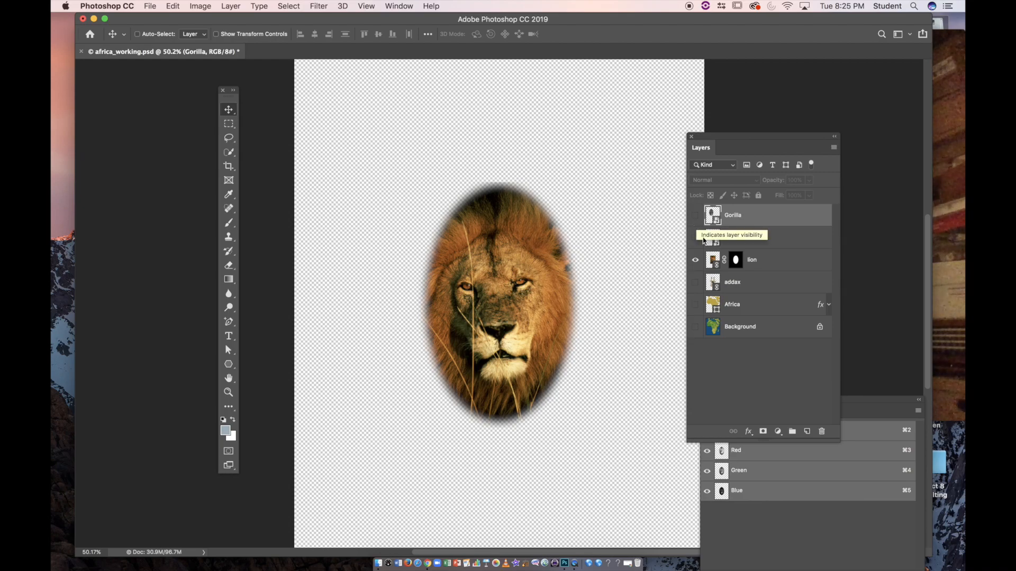
{"action": "left_click_drag", "start_coordinate": [778, 20], "coordinate": [812, 26]}
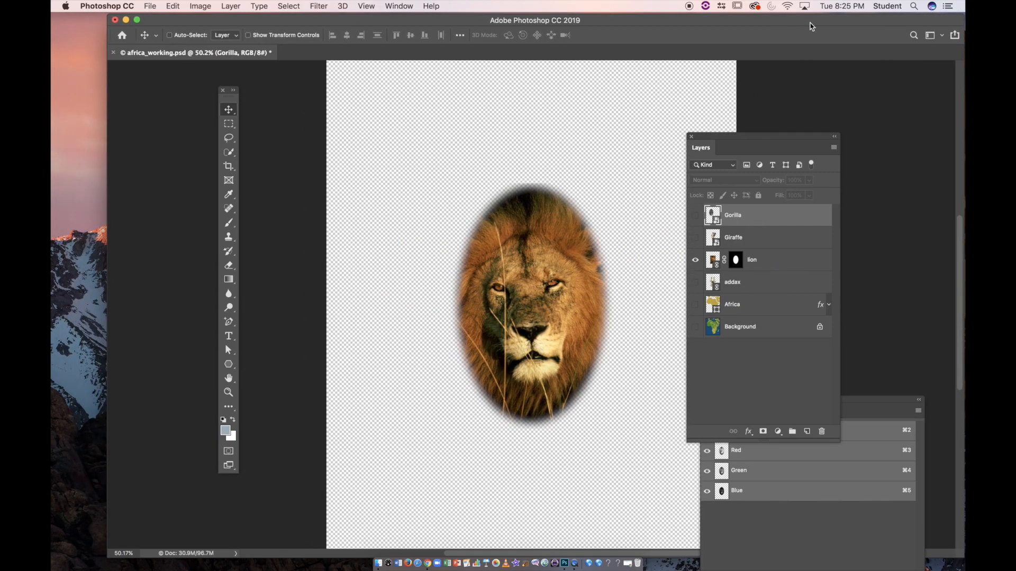
Convert the lion layer to a smart object and rasterize its layer inside lion.psb
{"action": "left_click", "coordinate": [776, 265]}
{"action": "right_click", "coordinate": [777, 265]}
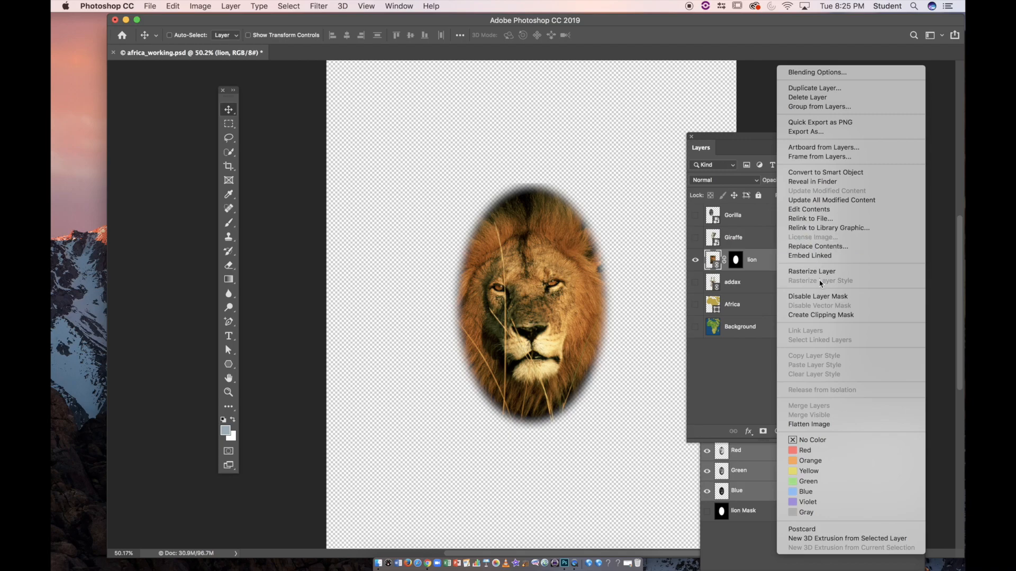
{"action": "left_click", "coordinate": [838, 172]}
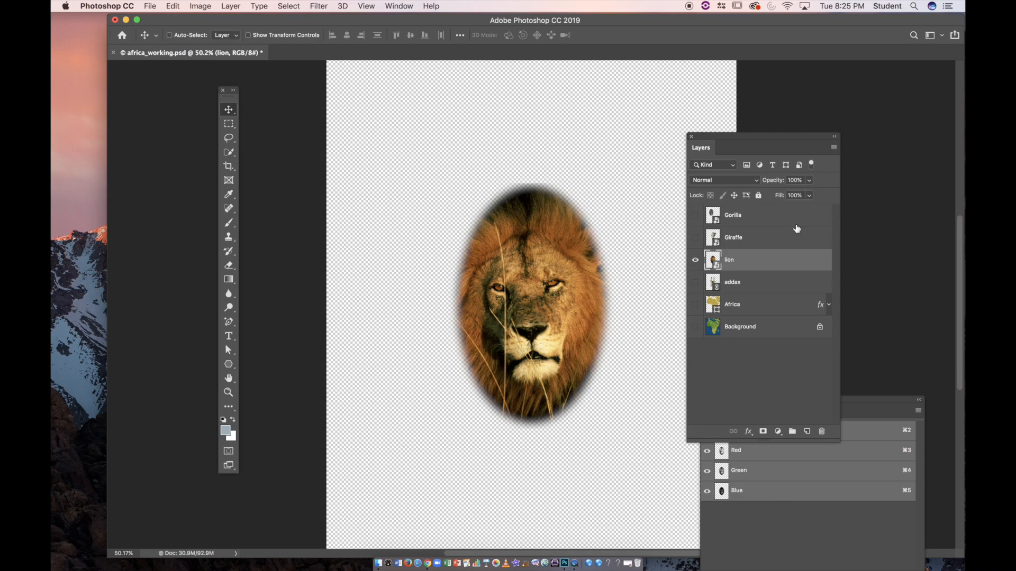
{"action": "double_click", "coordinate": [714, 261]}
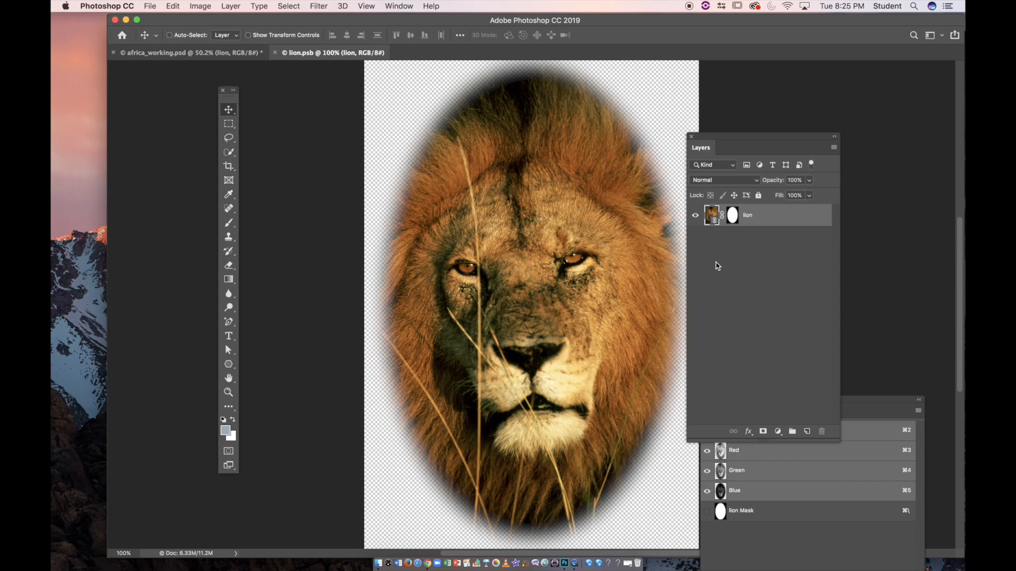
{"action": "right_click", "coordinate": [774, 217]}
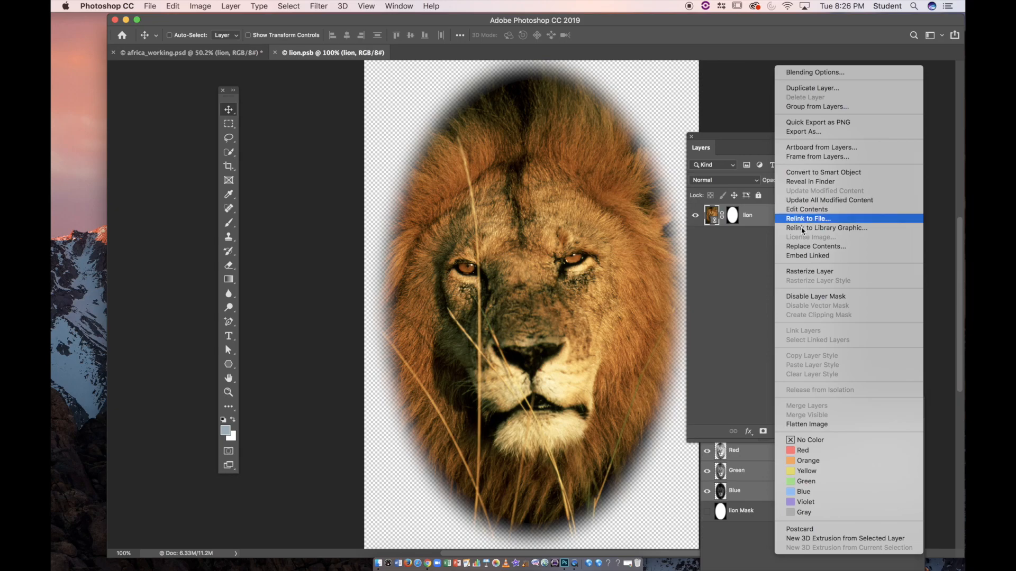
{"action": "left_click", "coordinate": [815, 273]}
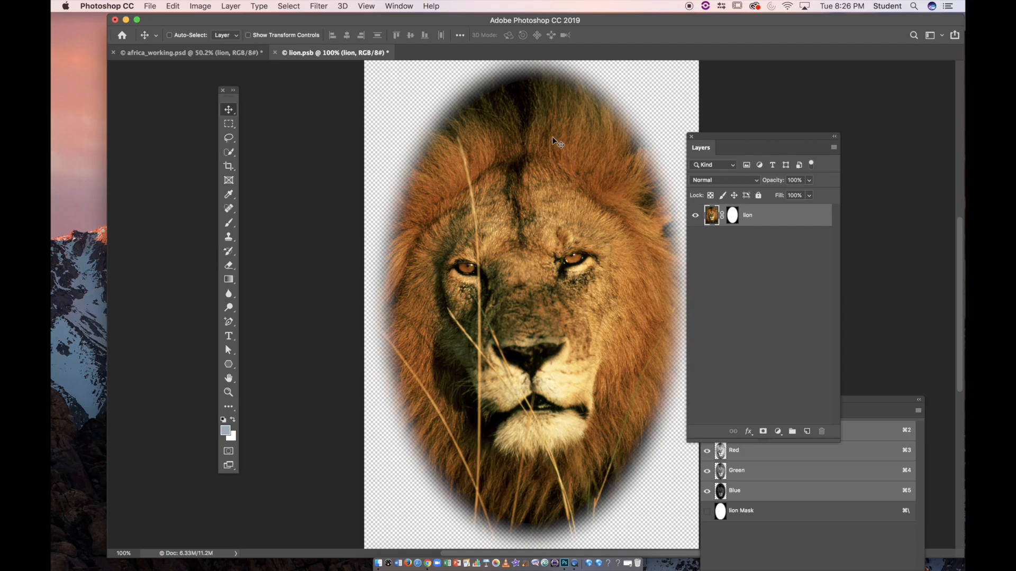
Save and close lion.psb, then save africa_working.psd
{"action": "left_click", "coordinate": [150, 5]}
{"action": "mouse_move", "coordinate": [172, 157]}
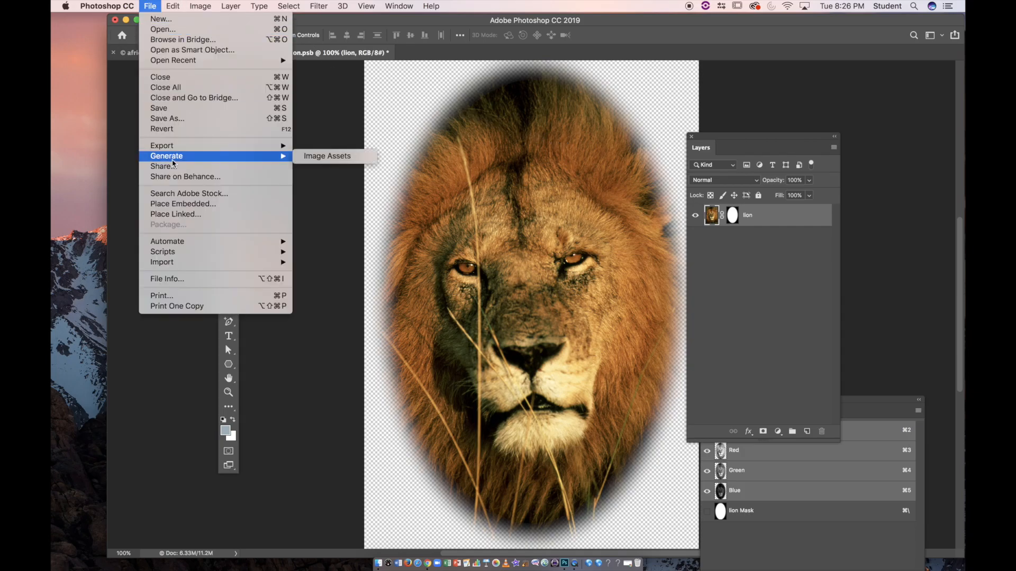
{"action": "left_click", "coordinate": [164, 108]}
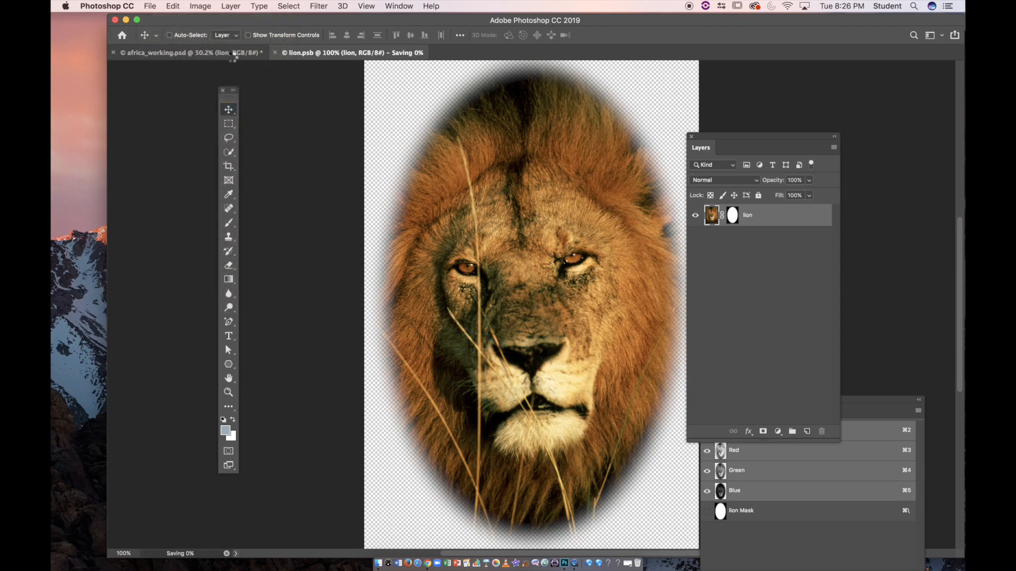
{"action": "left_click", "coordinate": [274, 53]}
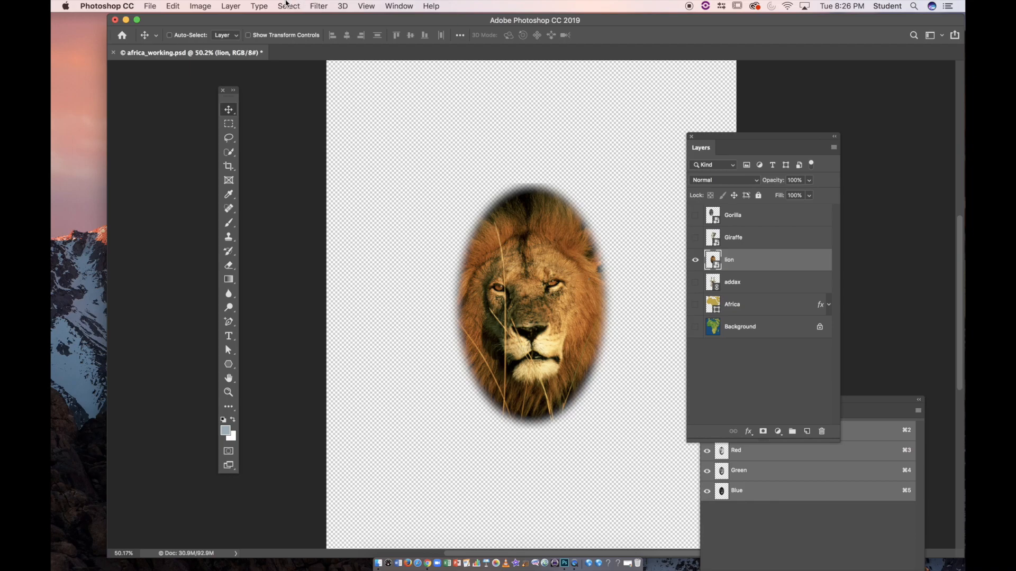
{"action": "left_click", "coordinate": [150, 5]}
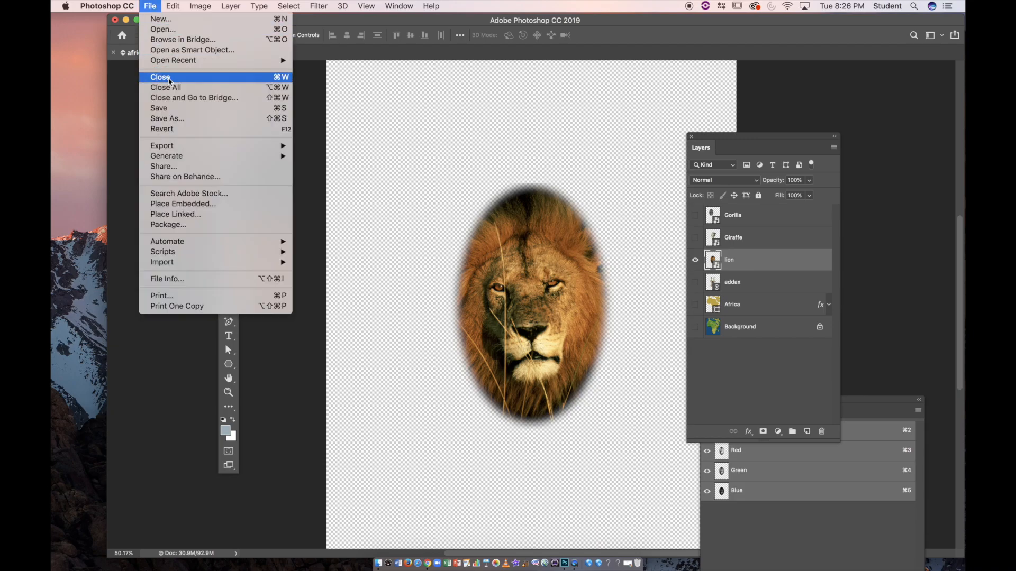
{"action": "left_click", "coordinate": [178, 109]}
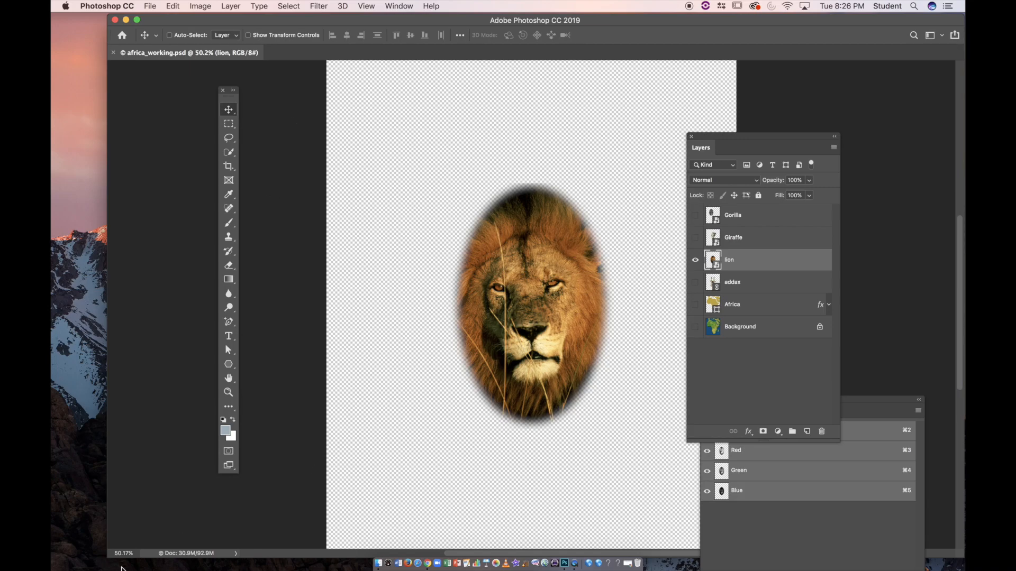
{"action": "left_click", "coordinate": [576, 564]}
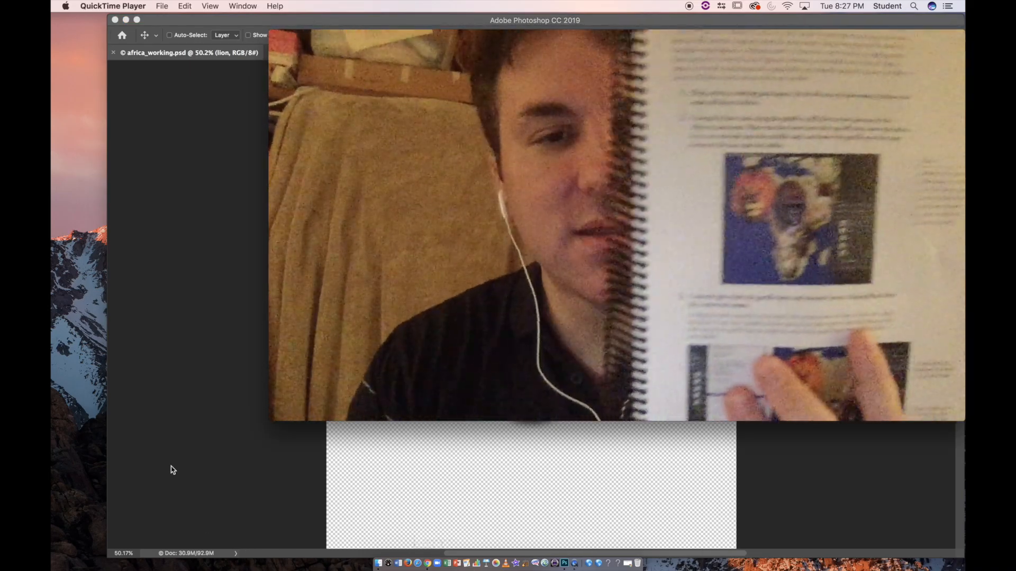
{"action": "left_click", "coordinate": [208, 528]}
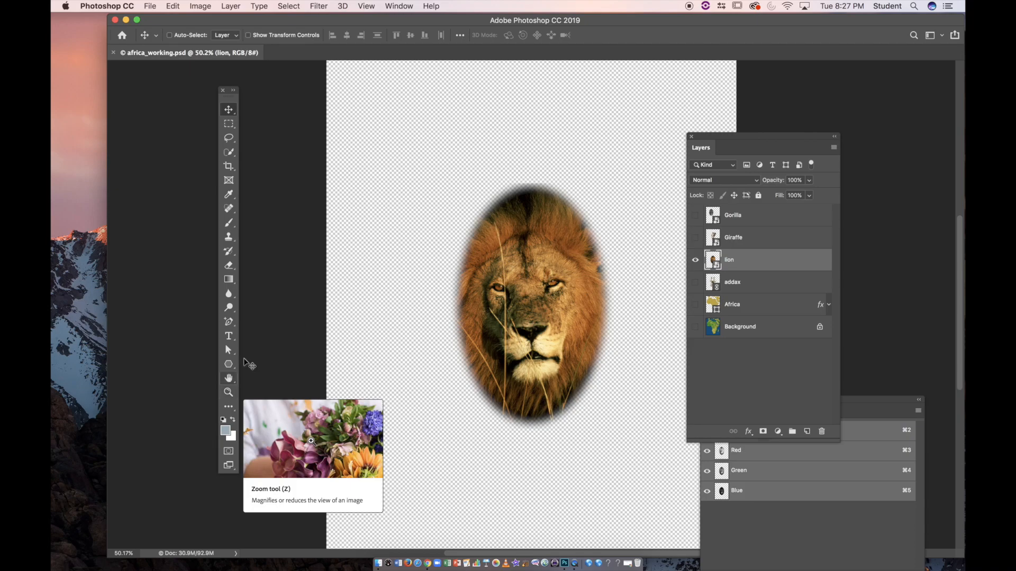
Turn on the lion, Giraffe, Gorilla, addax, Africa and Background layers
{"action": "key", "text": "super"}
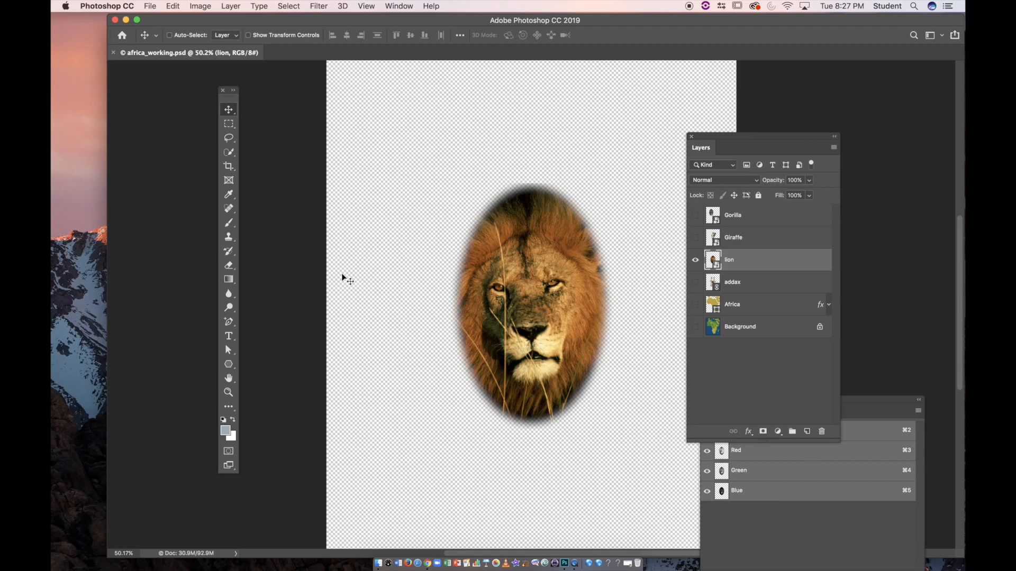
{"action": "left_click", "coordinate": [696, 260]}
{"action": "left_click", "coordinate": [695, 237]}
{"action": "left_click", "coordinate": [695, 215]}
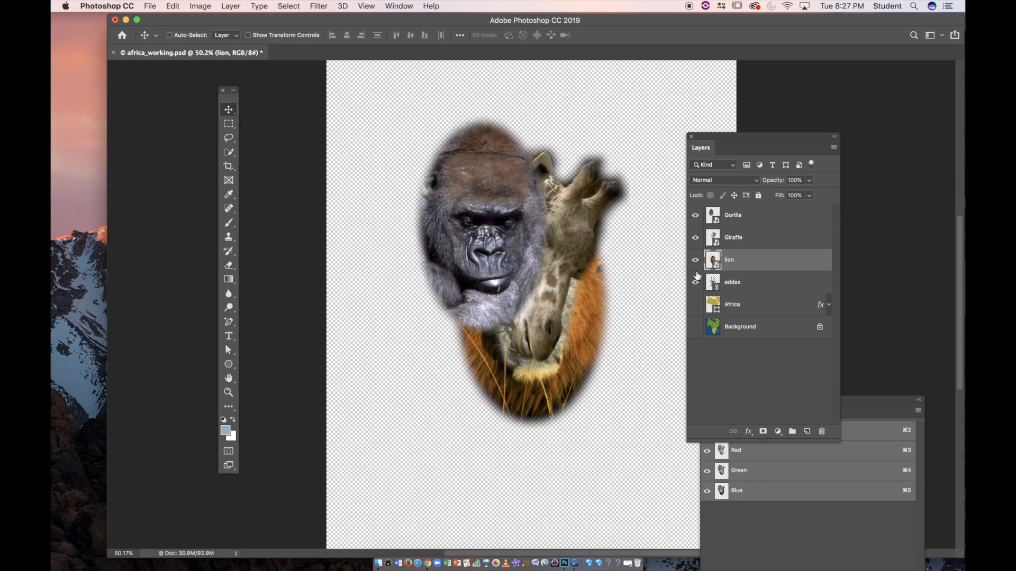
{"action": "left_click", "coordinate": [695, 282]}
{"action": "left_click", "coordinate": [695, 304]}
{"action": "left_click", "coordinate": [695, 327]}
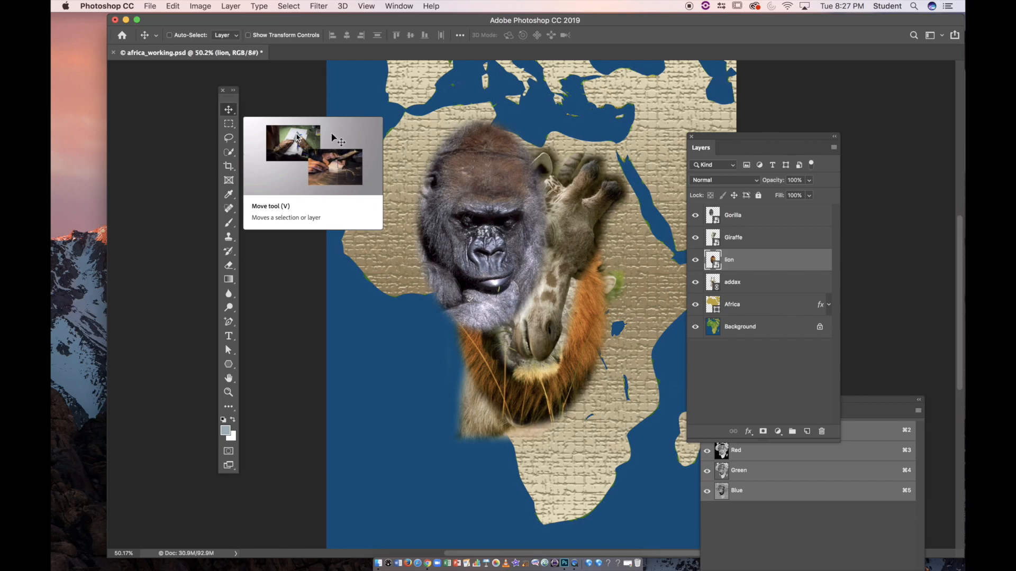
{"action": "left_click", "coordinate": [571, 564]}
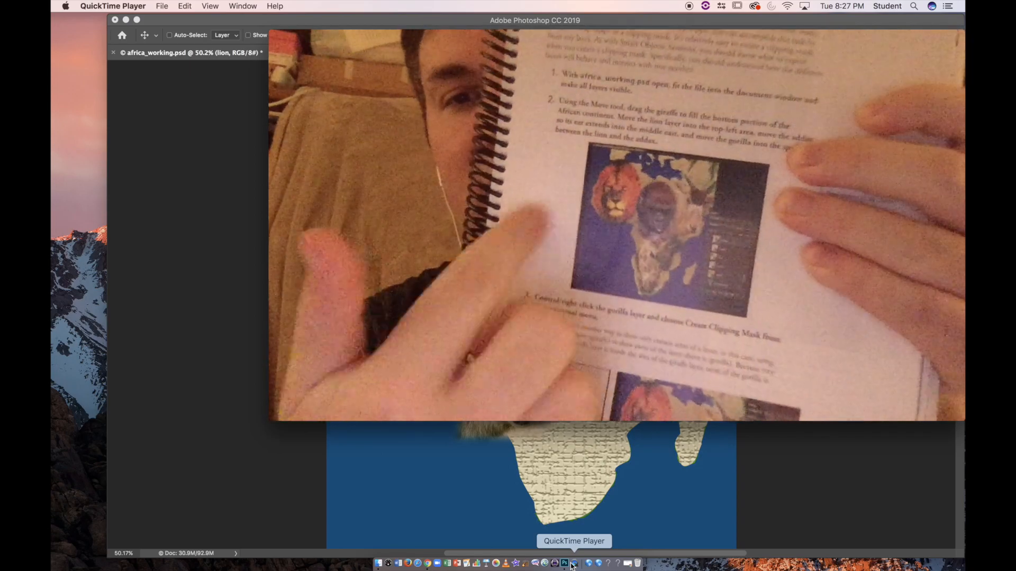
{"action": "left_click", "coordinate": [679, 499]}
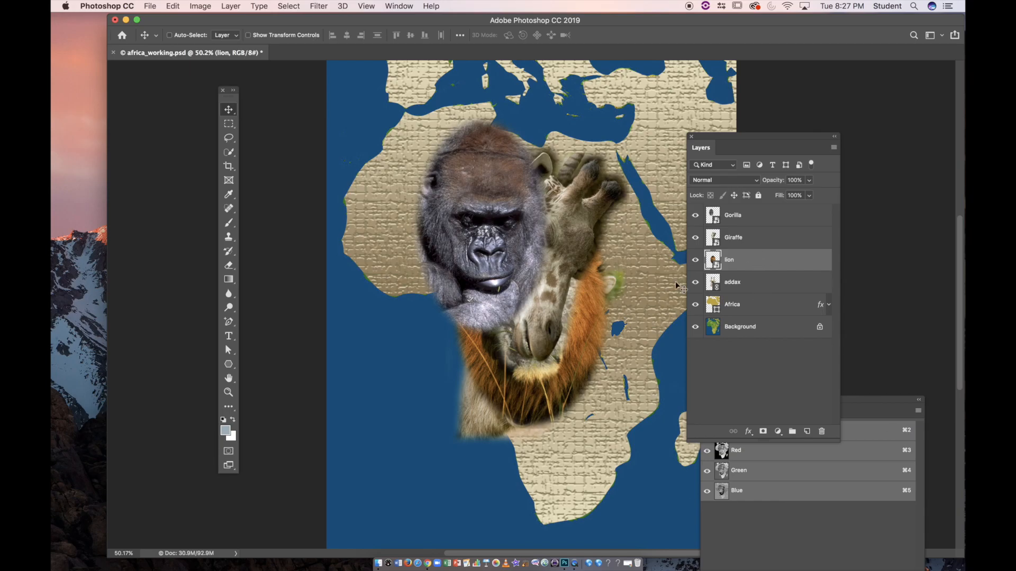
Place the lion top-left, gorilla beside it, giraffe in southern Africa, addax upper right
{"action": "left_click_drag", "start_coordinate": [586, 319], "coordinate": [486, 224]}
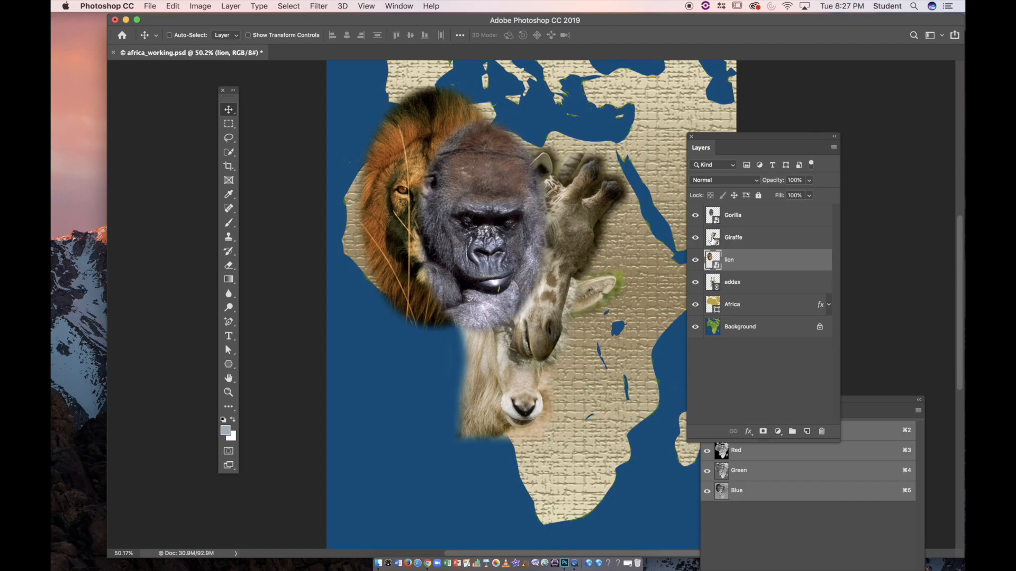
{"action": "left_click", "coordinate": [768, 217]}
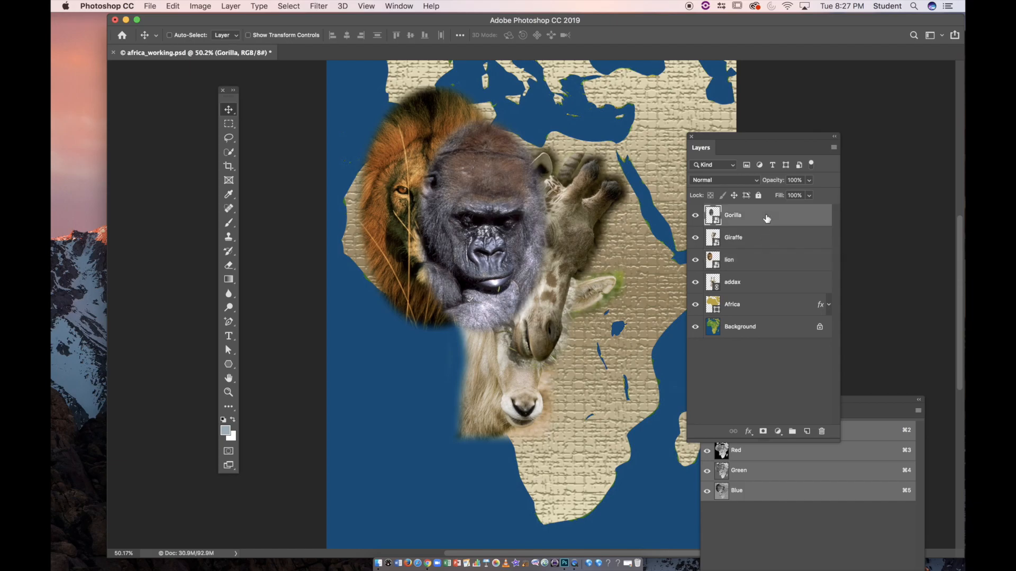
{"action": "left_click_drag", "start_coordinate": [495, 211], "coordinate": [580, 228]}
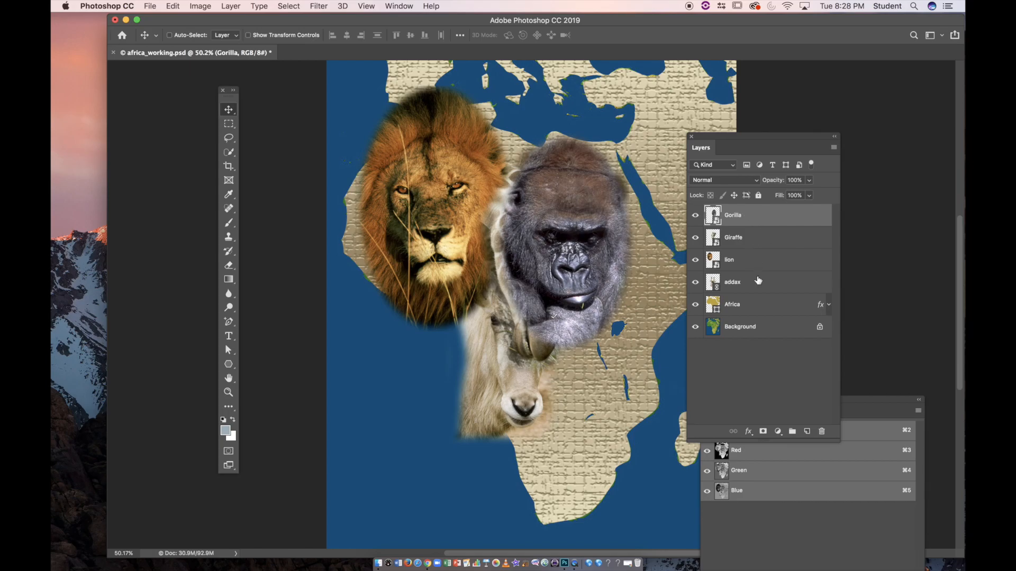
{"action": "left_click", "coordinate": [755, 242]}
{"action": "left_click_drag", "start_coordinate": [528, 374], "coordinate": [551, 528]}
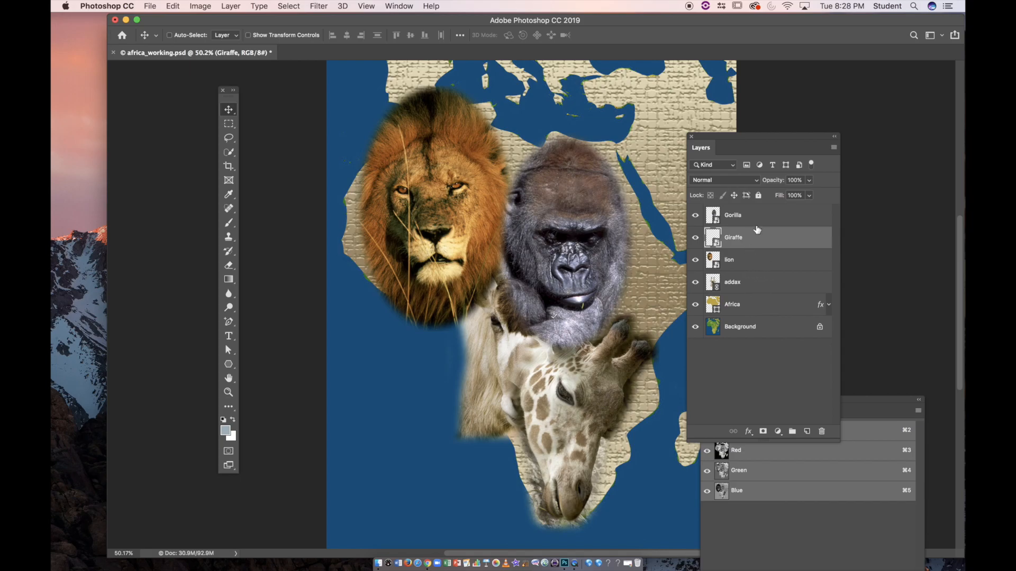
{"action": "left_click", "coordinate": [744, 284]}
{"action": "left_click_drag", "start_coordinate": [484, 348], "coordinate": [635, 222]}
{"action": "left_click_drag", "start_coordinate": [761, 136], "coordinate": [854, 132]}
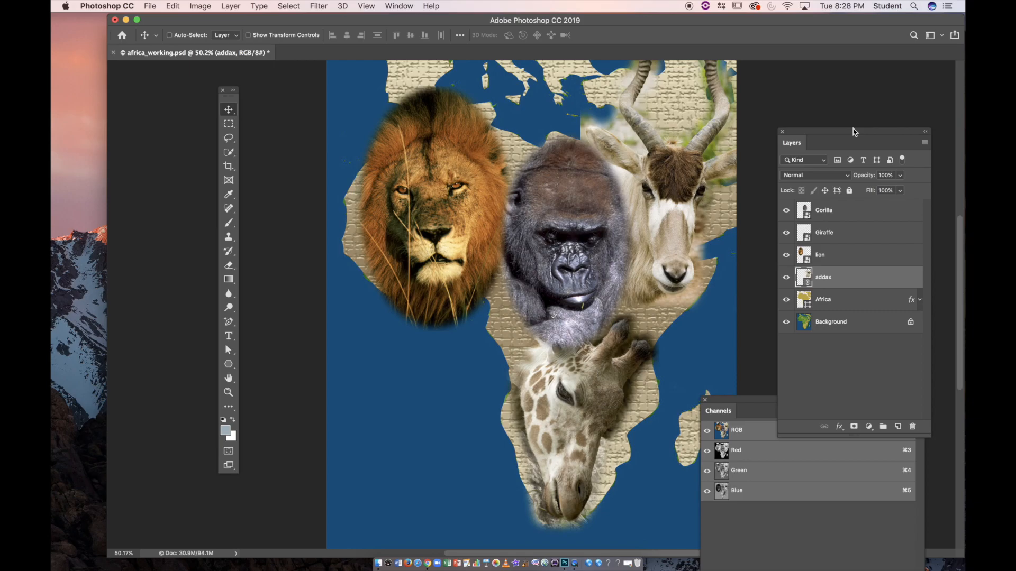
{"action": "left_click", "coordinate": [856, 218]}
Trial-clip the Gorilla layer to the layer below, then release the clipping mask
{"action": "right_click", "coordinate": [855, 212]}
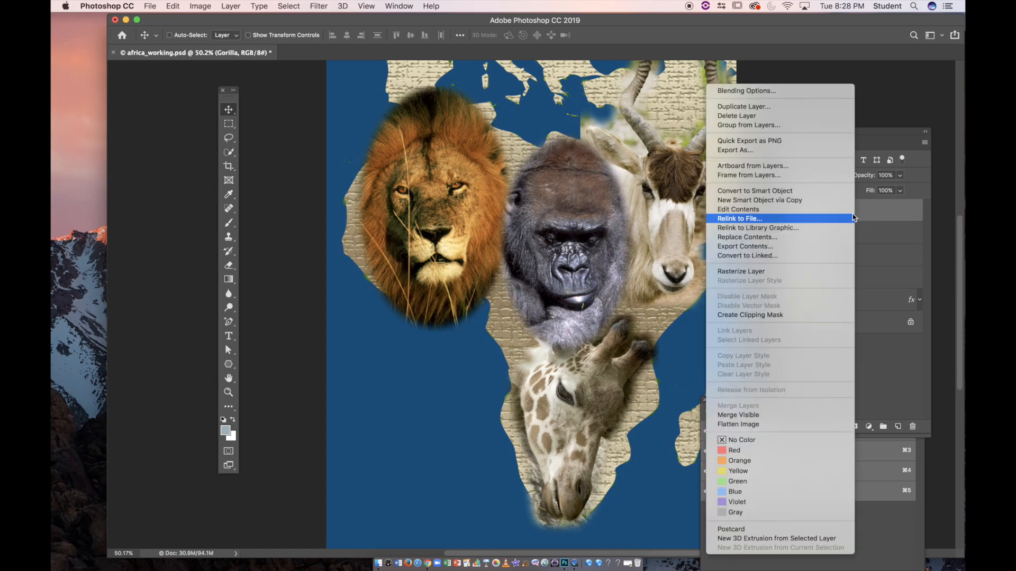
{"action": "left_click", "coordinate": [799, 316]}
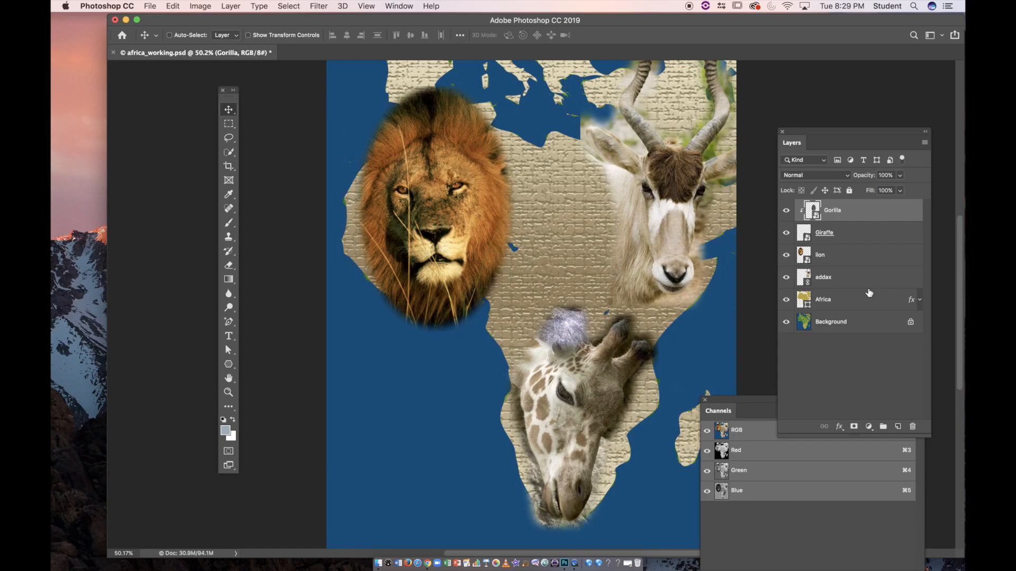
{"action": "right_click", "coordinate": [866, 215]}
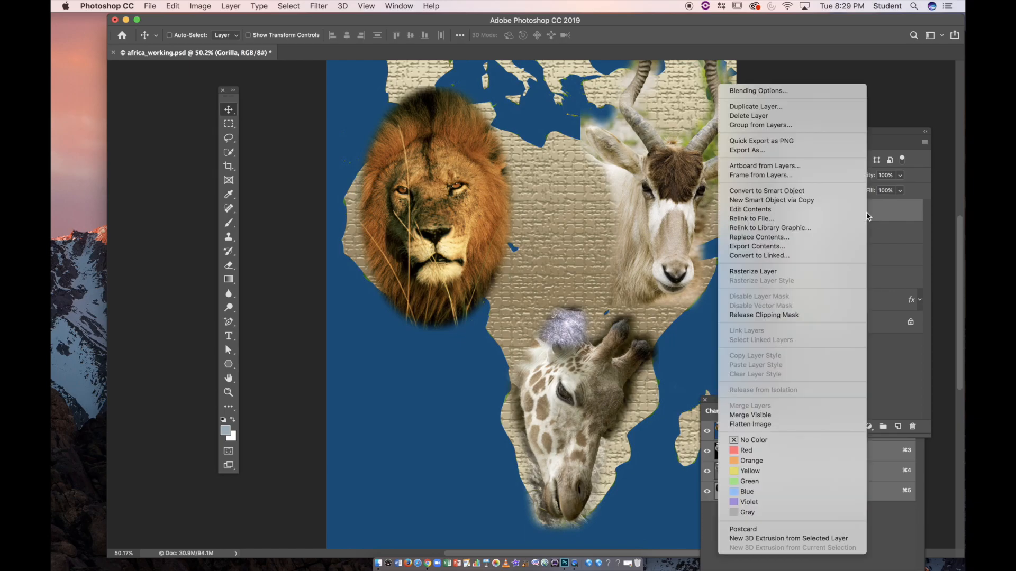
{"action": "left_click", "coordinate": [817, 318]}
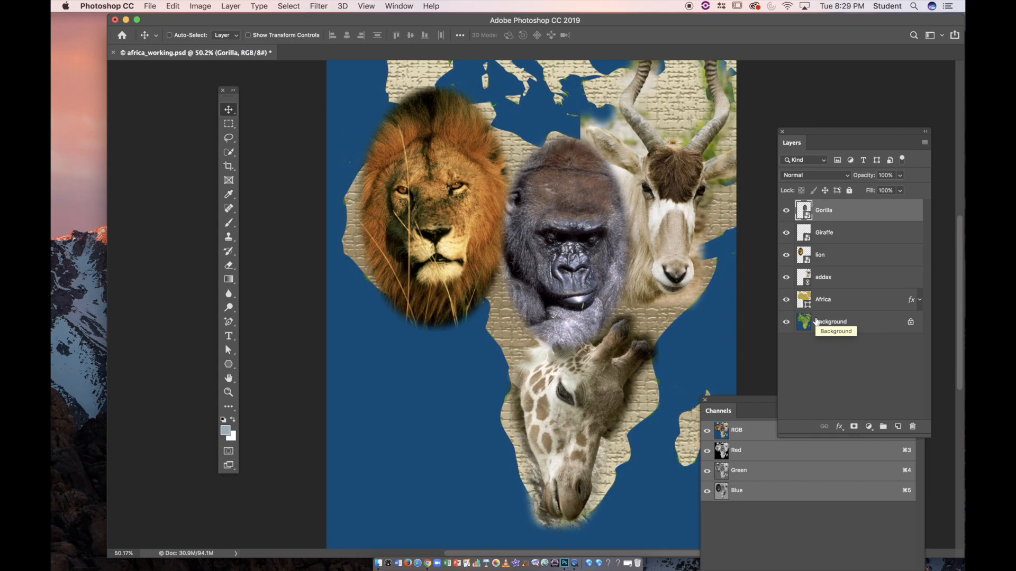
Select the Gorilla, Giraffe, lion and addax layers and clip them to Africa
{"action": "left_click", "coordinate": [859, 280], "text": "shift"}
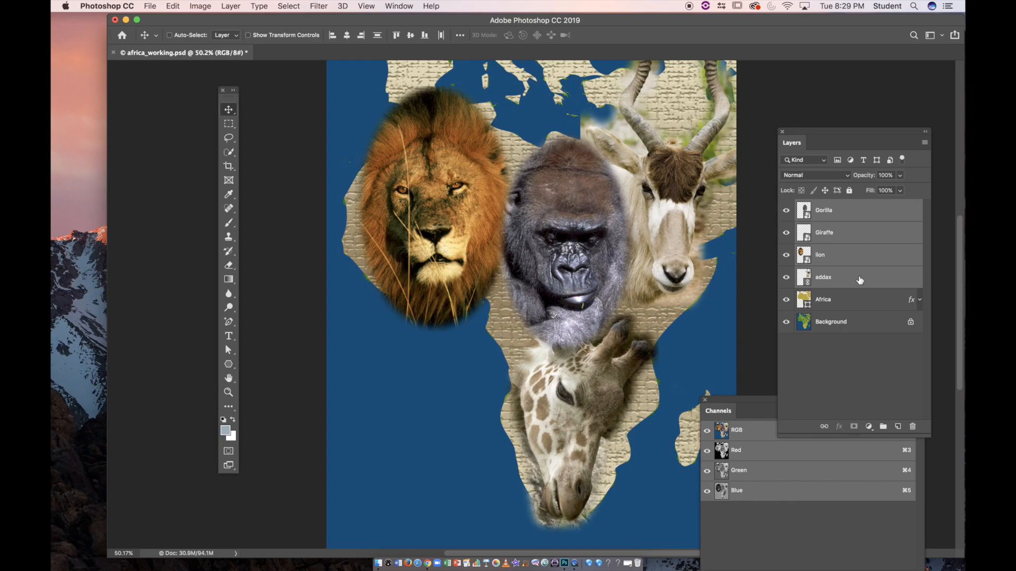
{"action": "right_click", "coordinate": [853, 228]}
{"action": "left_click", "coordinate": [802, 316]}
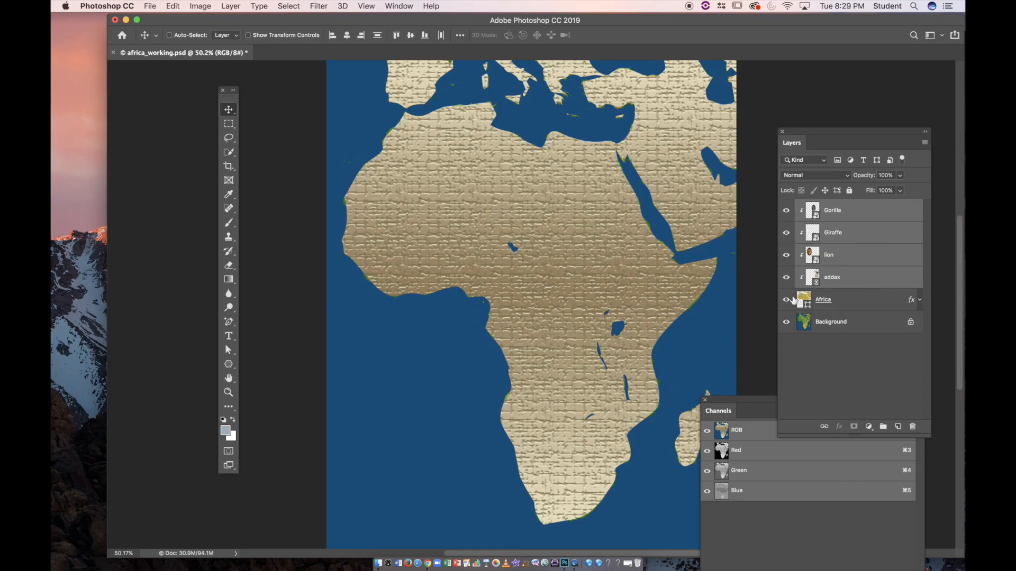
Toggle the Africa layer's visibility to compare, then rasterize the Africa layer
{"action": "left_click", "coordinate": [787, 300]}
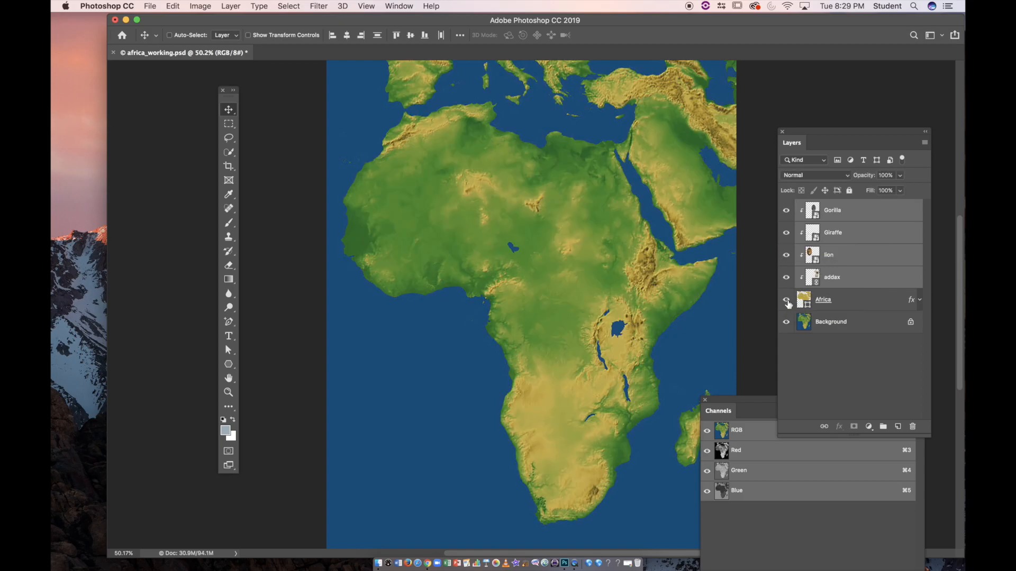
{"action": "left_click", "coordinate": [787, 301]}
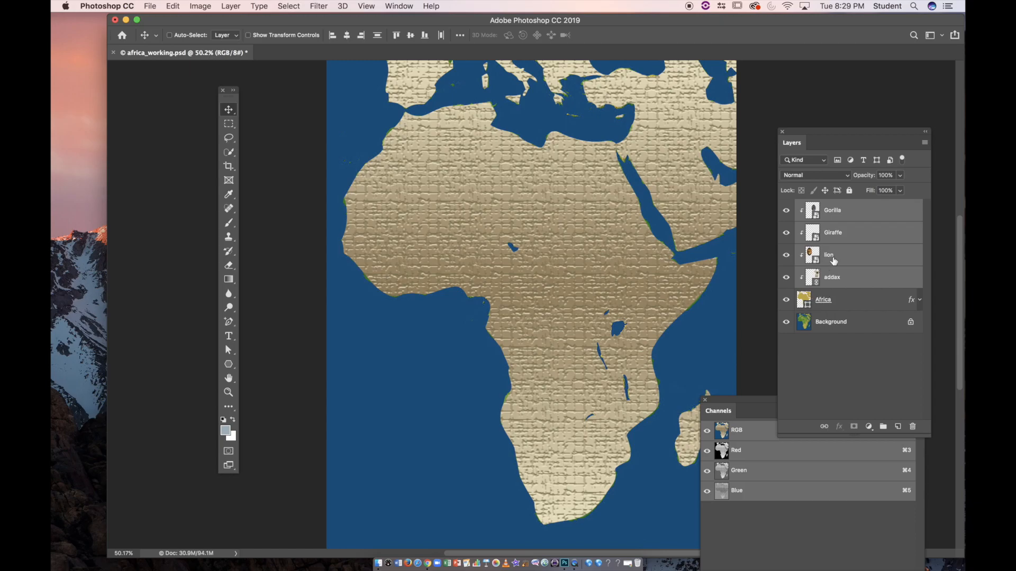
{"action": "left_click", "coordinate": [857, 306]}
{"action": "right_click", "coordinate": [857, 306]}
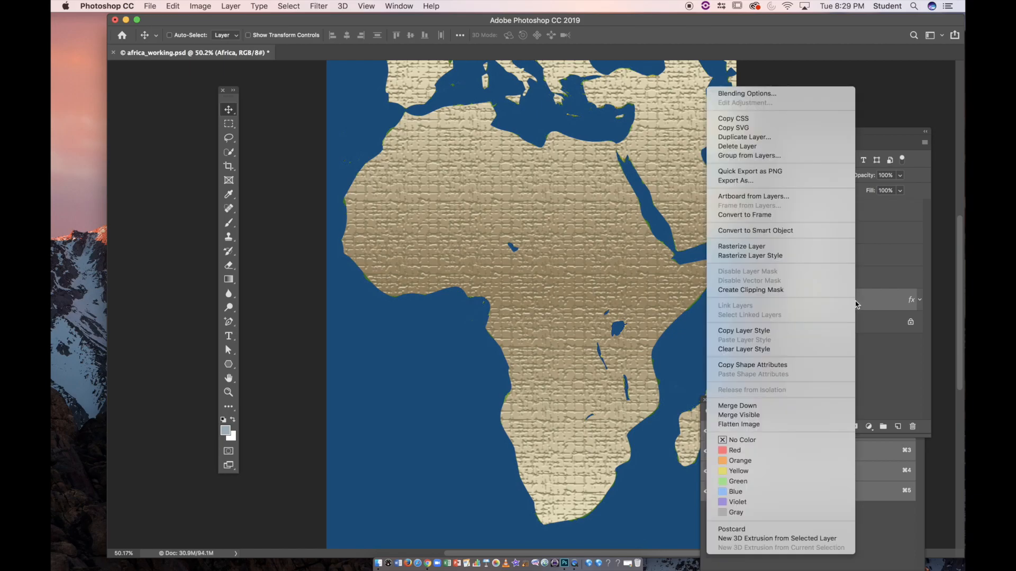
{"action": "left_click", "coordinate": [801, 249]}
Compare Africa on and off, then expand its Color, Gradient and Pattern Overlay effects
{"action": "left_click", "coordinate": [786, 300]}
{"action": "left_click", "coordinate": [786, 300]}
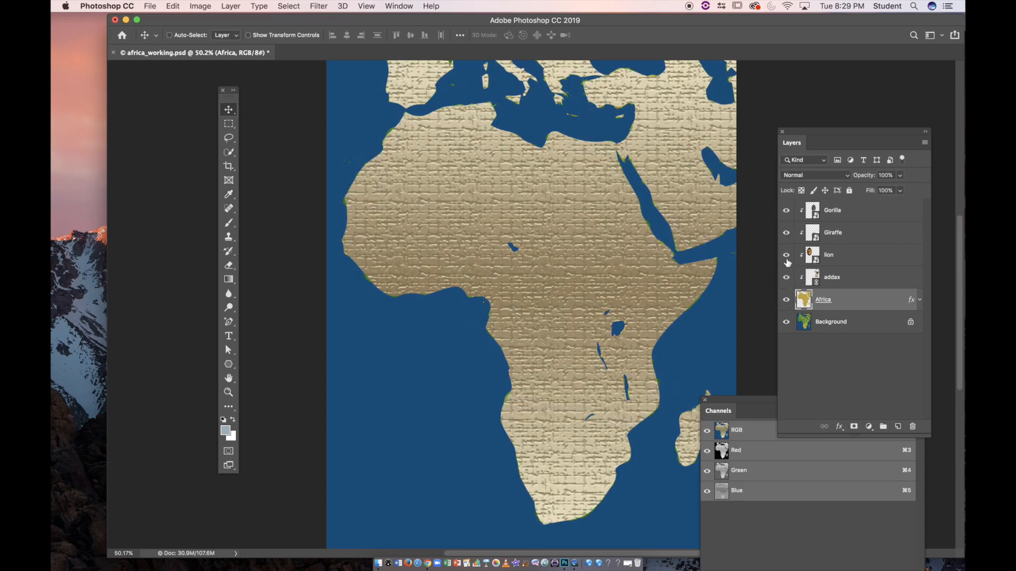
{"action": "left_click", "coordinate": [786, 300]}
{"action": "left_click", "coordinate": [786, 300]}
{"action": "key", "text": "super"}
{"action": "left_click", "coordinate": [919, 301]}
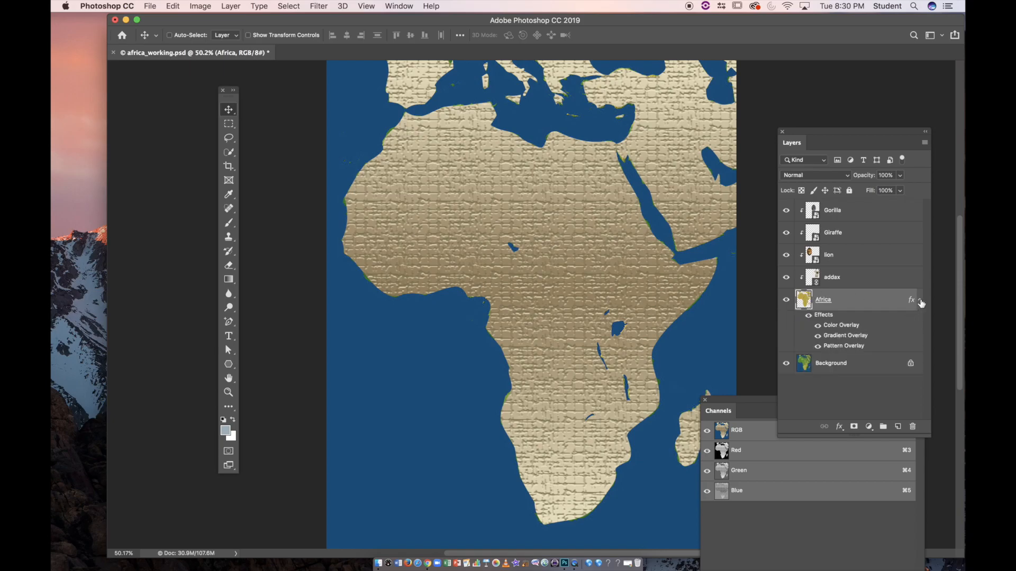
Undo the Africa layer's rasterization so its layer effects are restored
{"action": "left_click", "coordinate": [808, 315]}
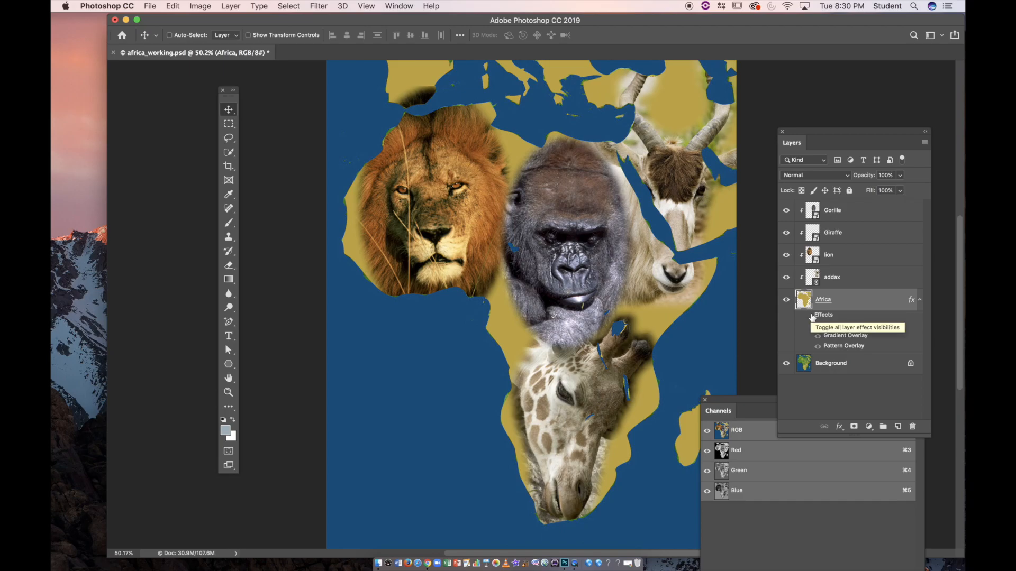
{"action": "left_click", "coordinate": [811, 316]}
{"action": "key", "text": "super+z"}
{"action": "key", "text": "super+z"}
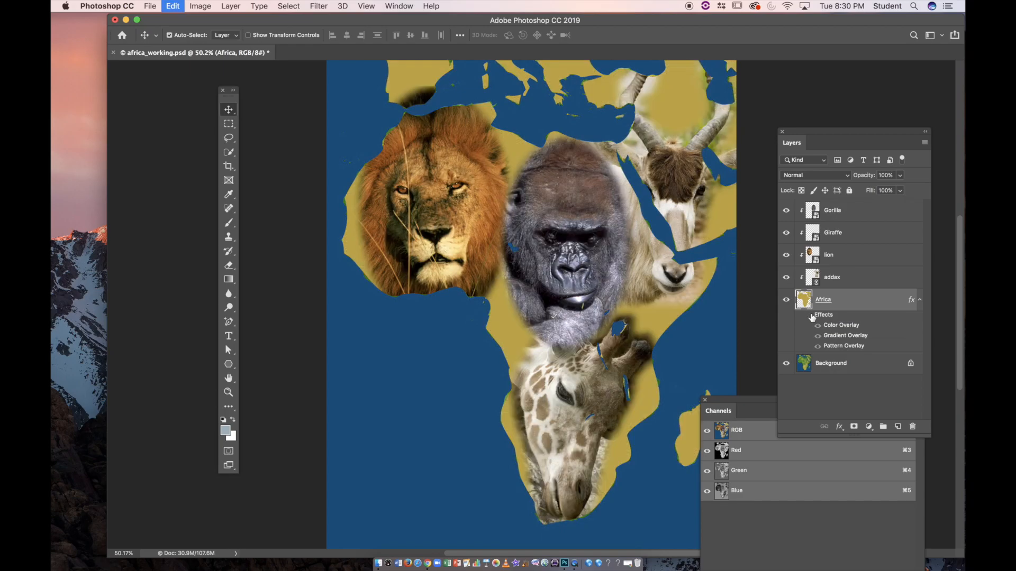
{"action": "key", "text": "super+z"}
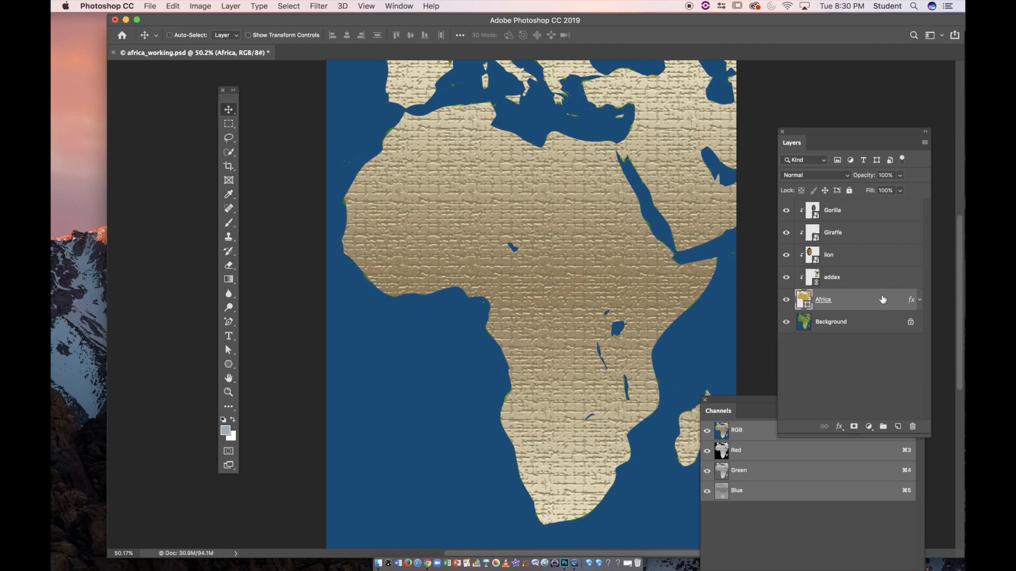
With Africa's effects hidden, nudge the four animal layers together, then select Africa alone
{"action": "left_click", "coordinate": [920, 300]}
{"action": "left_click", "coordinate": [808, 316]}
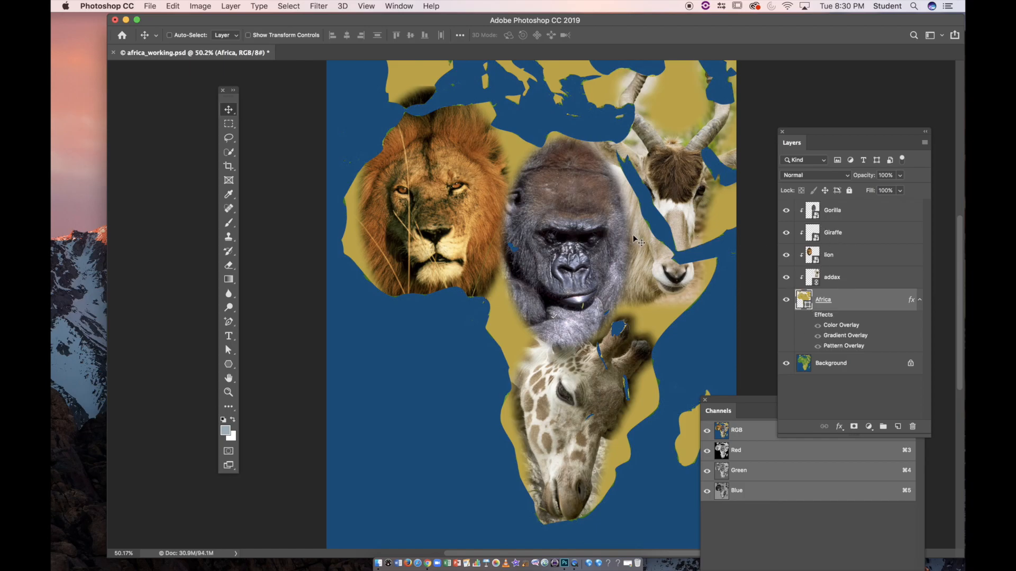
{"action": "left_click", "coordinate": [836, 221]}
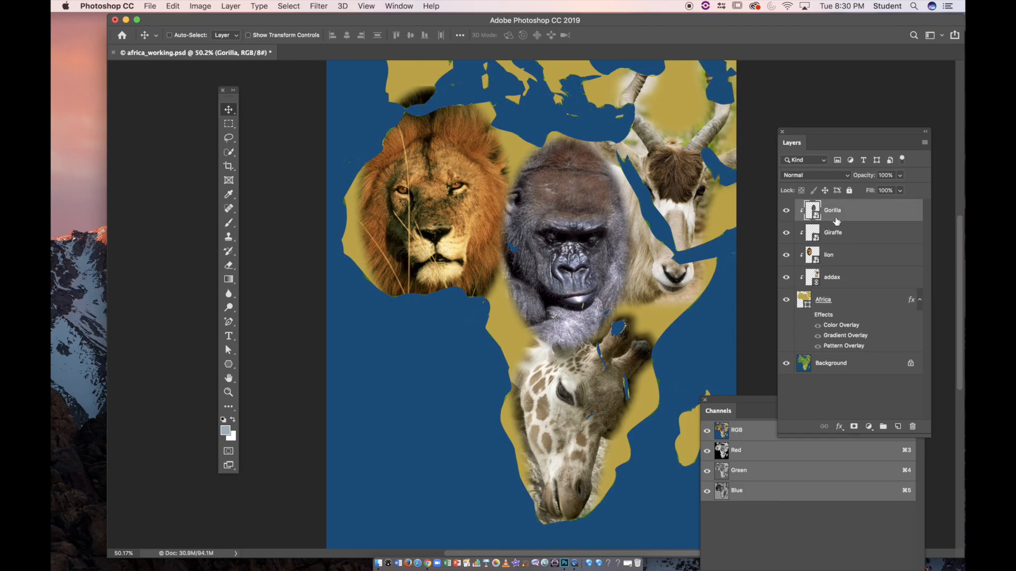
{"action": "left_click", "coordinate": [835, 273], "text": "shift"}
{"action": "mouse_move", "coordinate": [616, 246]}
{"action": "left_mouse_down"}
{"action": "mouse_move", "coordinate": [575, 185]}
{"action": "mouse_move", "coordinate": [631, 231]}
{"action": "mouse_move", "coordinate": [616, 250]}
{"action": "left_mouse_up"}
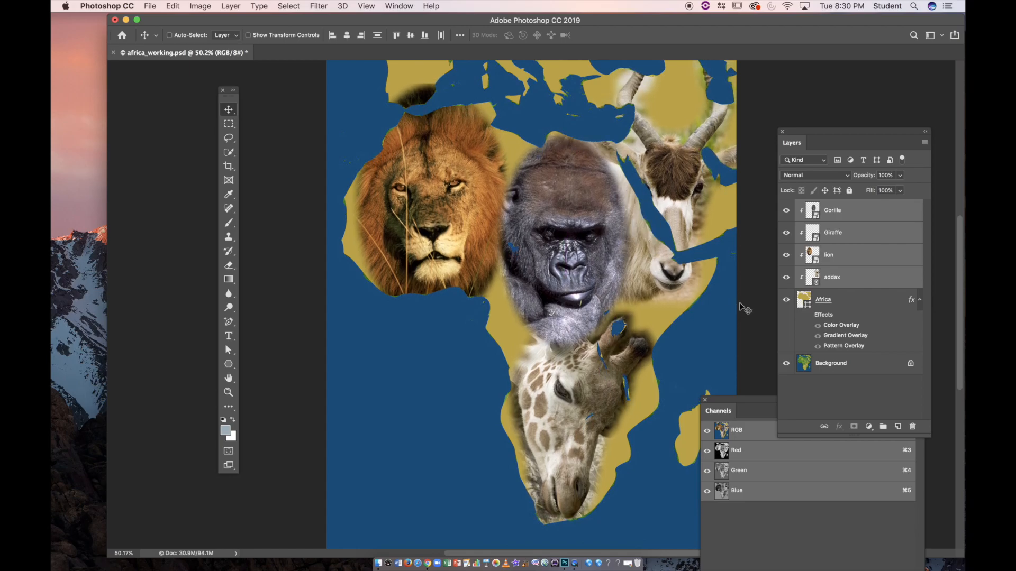
{"action": "left_click", "coordinate": [809, 316]}
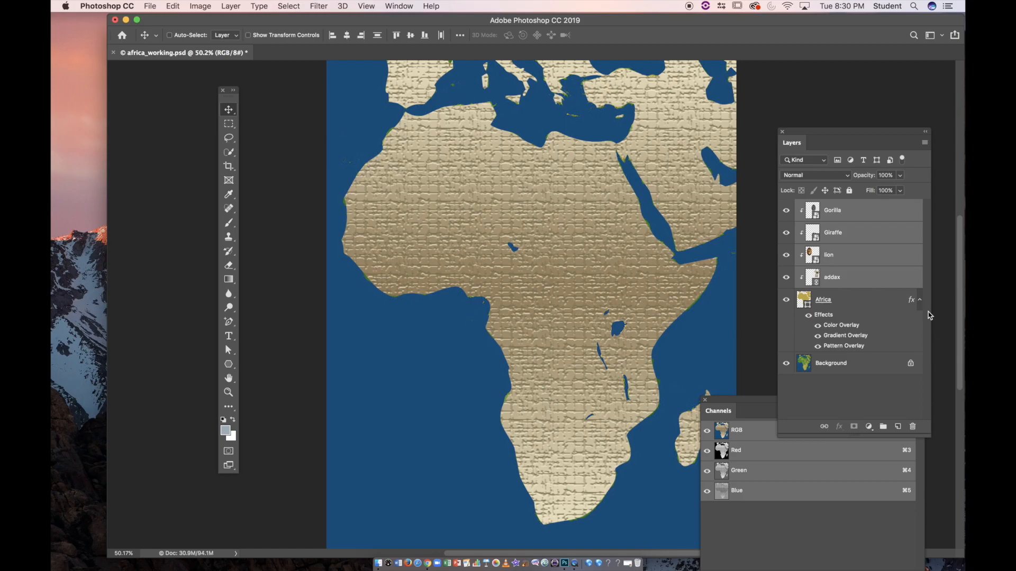
{"action": "left_click", "coordinate": [855, 299]}
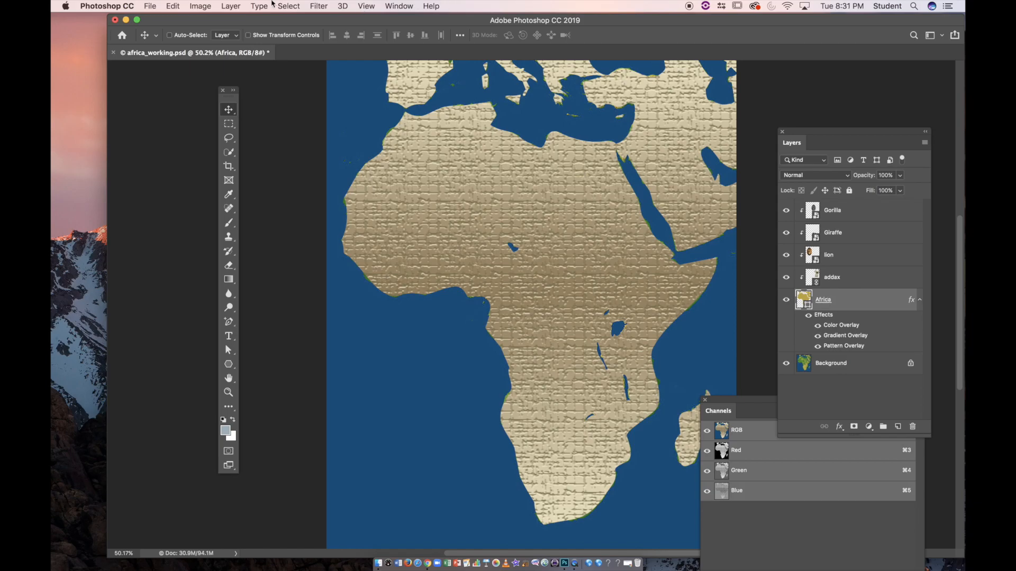
Convert the Africa layer's style effects into separate layers via Layer Style > Create Layers
{"action": "left_click", "coordinate": [231, 6]}
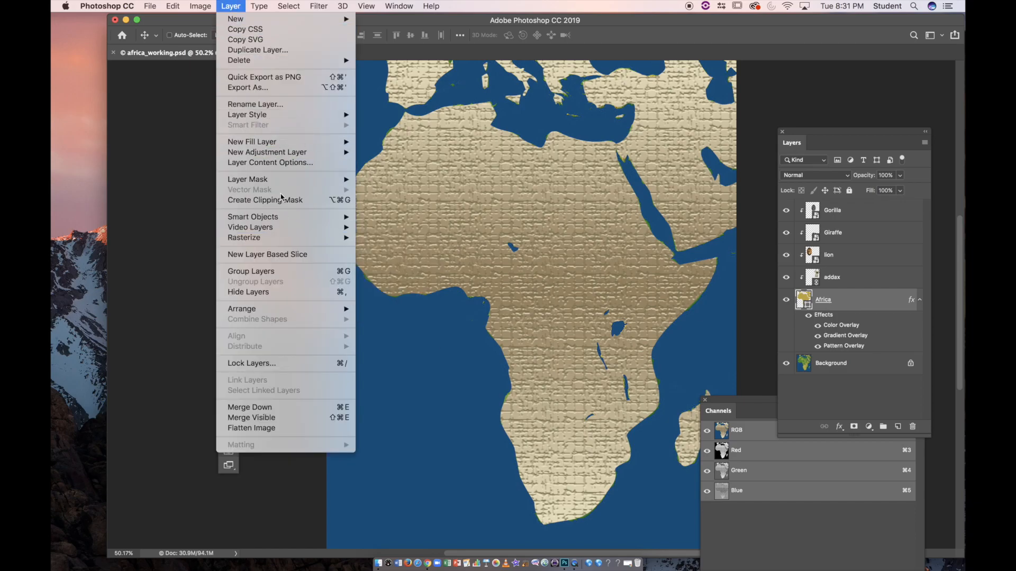
{"action": "mouse_move", "coordinate": [280, 116]}
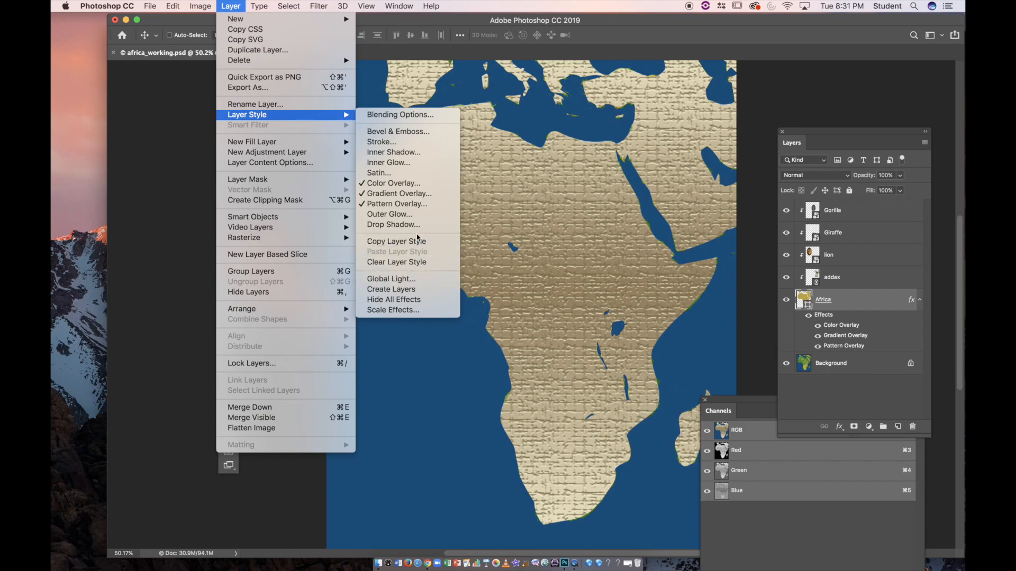
{"action": "left_click", "coordinate": [413, 290]}
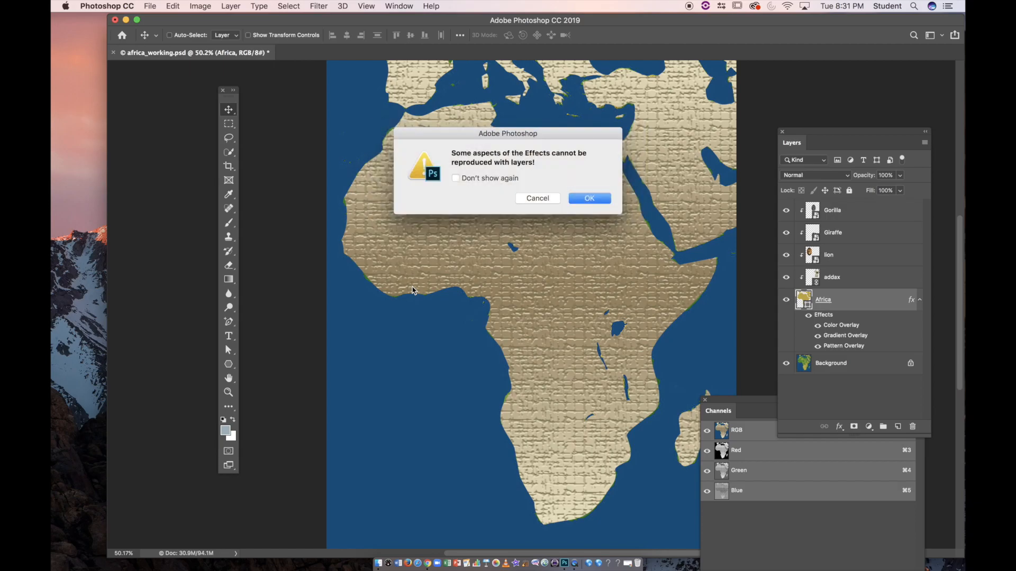
{"action": "left_click", "coordinate": [587, 199]}
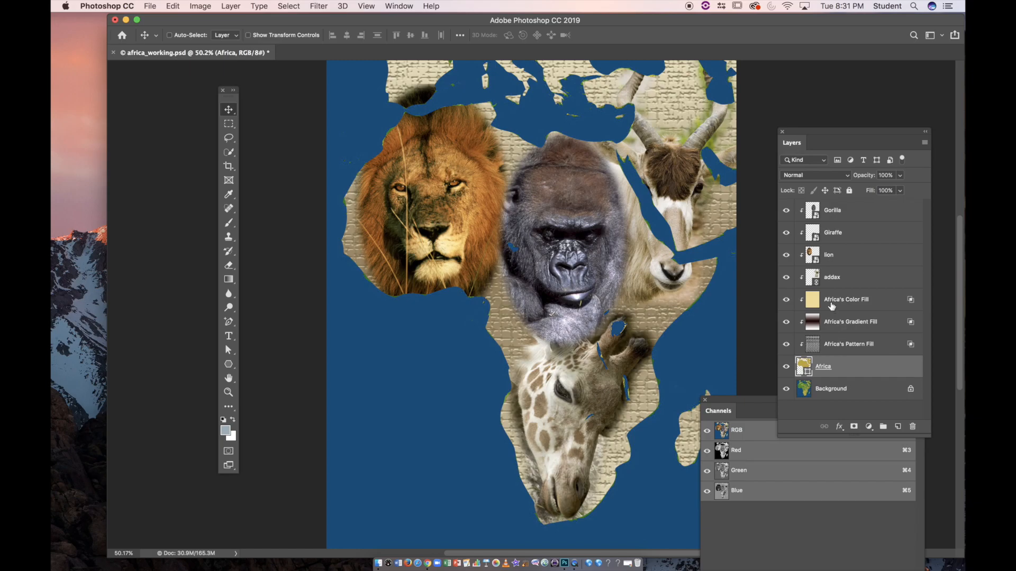
Inspect the new Color Fill, Gradient Fill and Pattern Fill layers of Africa
{"action": "left_click", "coordinate": [830, 302]}
{"action": "left_click", "coordinate": [835, 321]}
{"action": "left_click", "coordinate": [836, 342]}
{"action": "left_click", "coordinate": [837, 325]}
{"action": "left_click", "coordinate": [836, 303]}
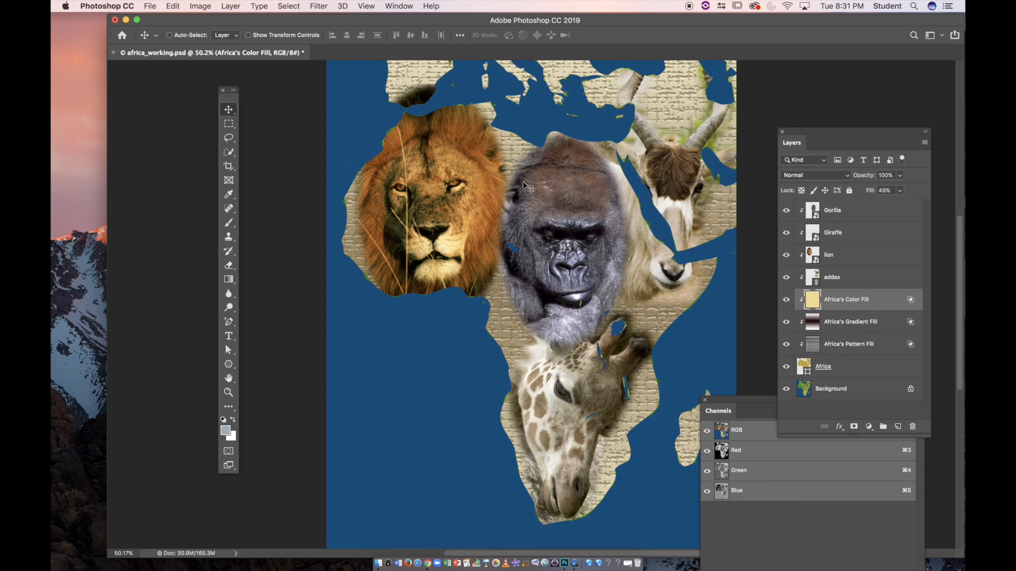
{"action": "left_click", "coordinate": [150, 6]}
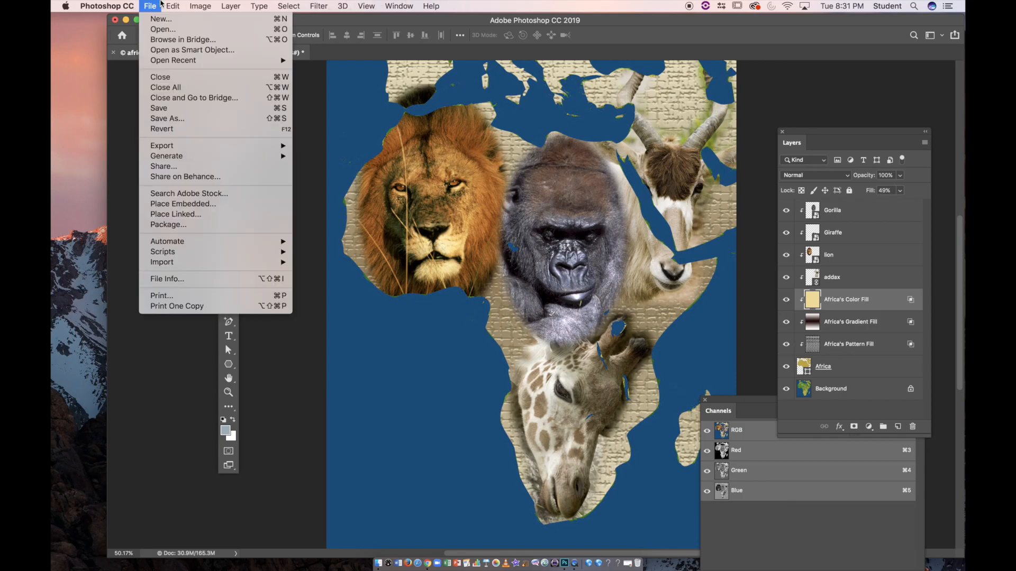
Save africa_working.psd with the new Africa fill layers
{"action": "left_click", "coordinate": [173, 108]}
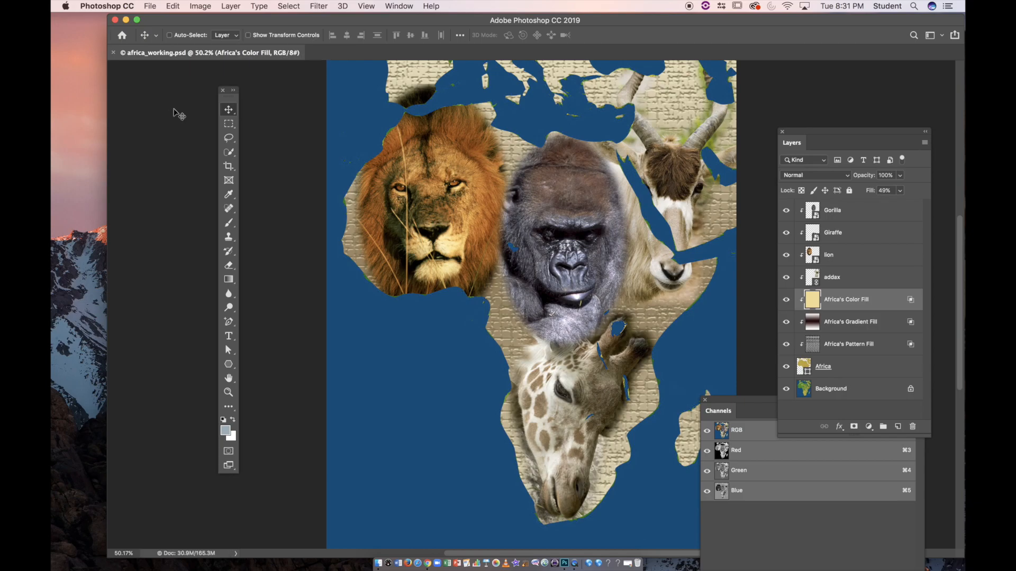
{"action": "left_click", "coordinate": [576, 565]}
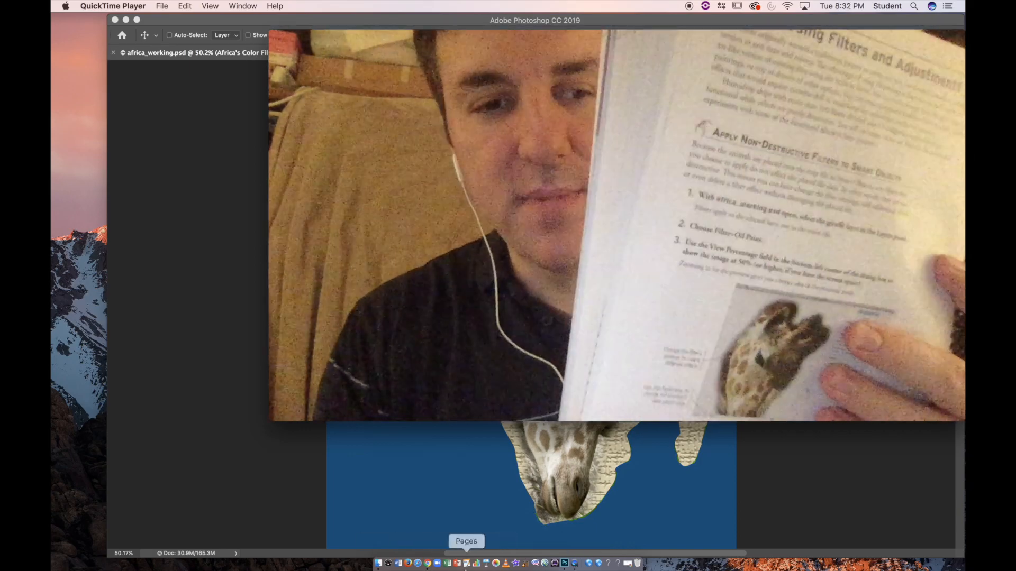
{"action": "left_click", "coordinate": [716, 463]}
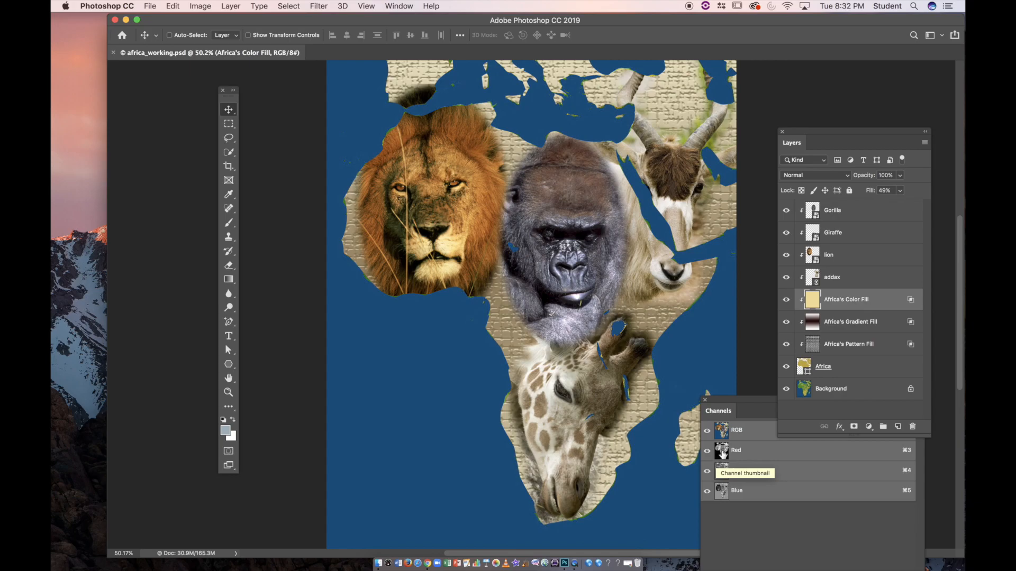
{"action": "left_click", "coordinate": [848, 238]}
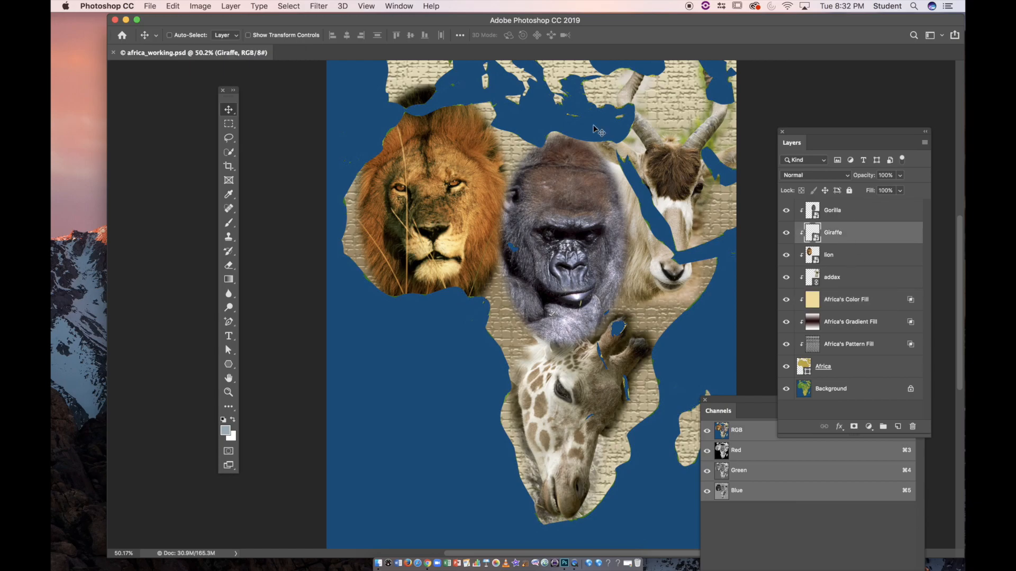
{"action": "left_click", "coordinate": [318, 6]}
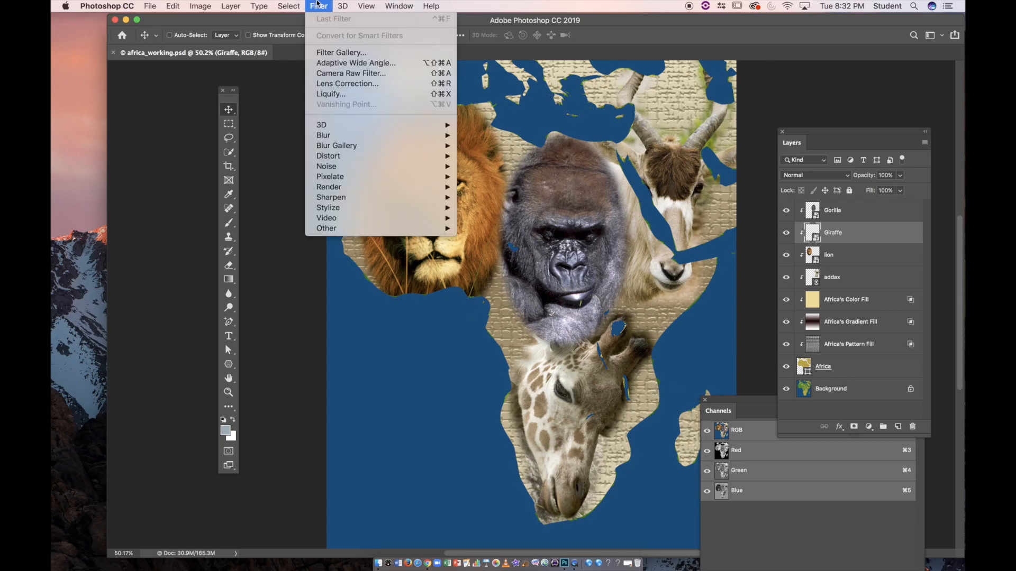
{"action": "mouse_move", "coordinate": [359, 189]}
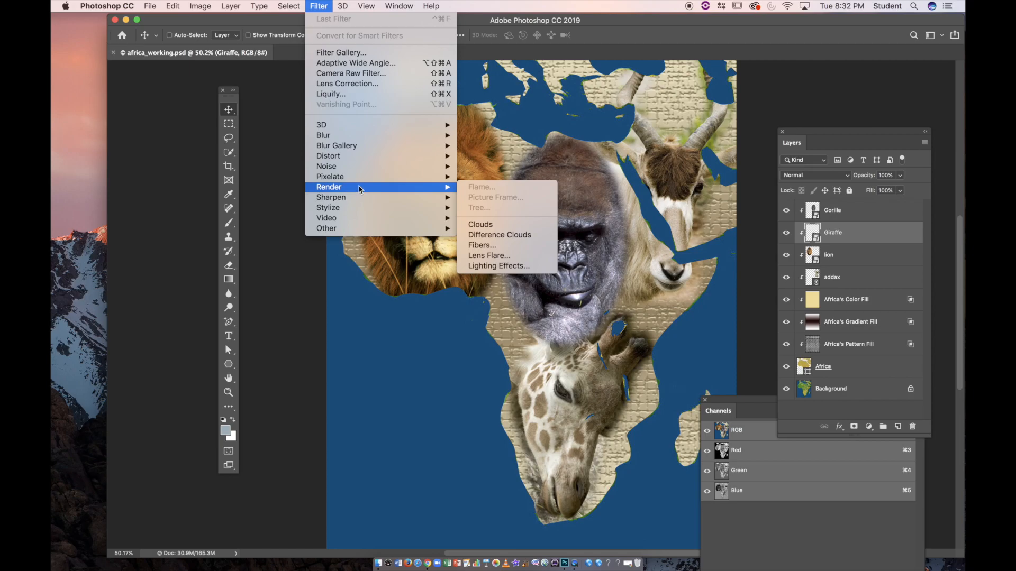
{"action": "left_click", "coordinate": [351, 53]}
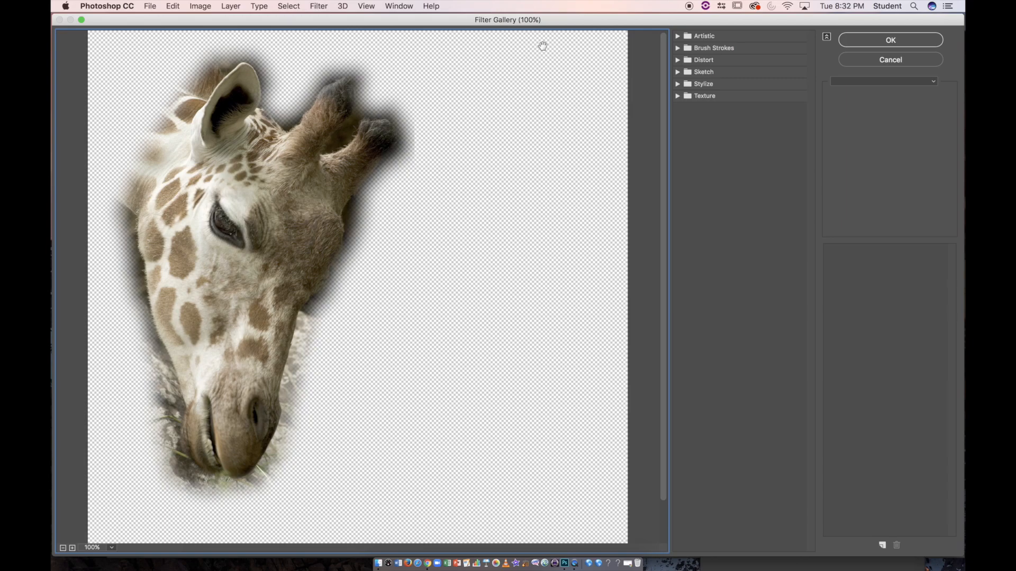
{"action": "left_click", "coordinate": [676, 36]}
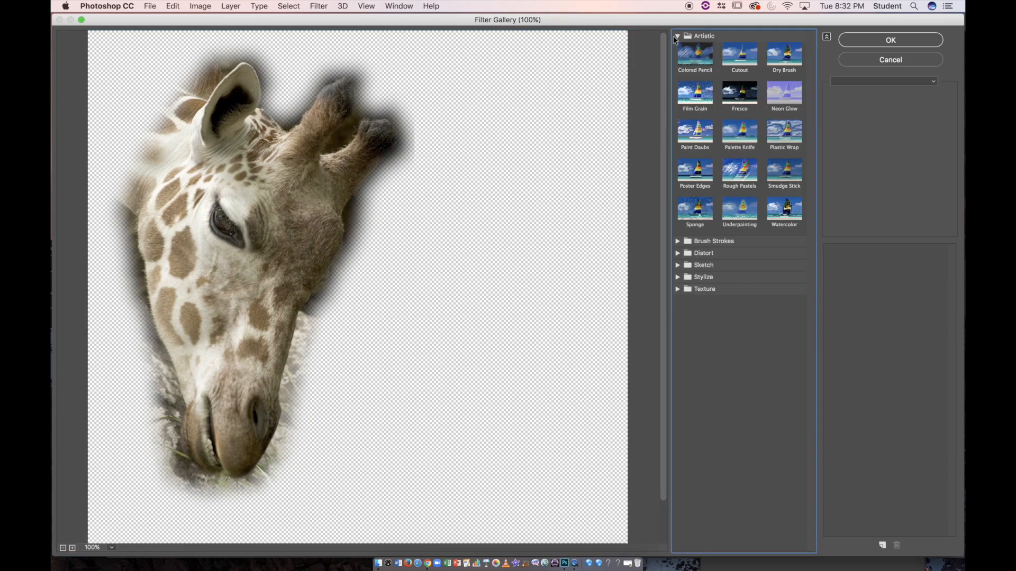
{"action": "left_click", "coordinate": [677, 242]}
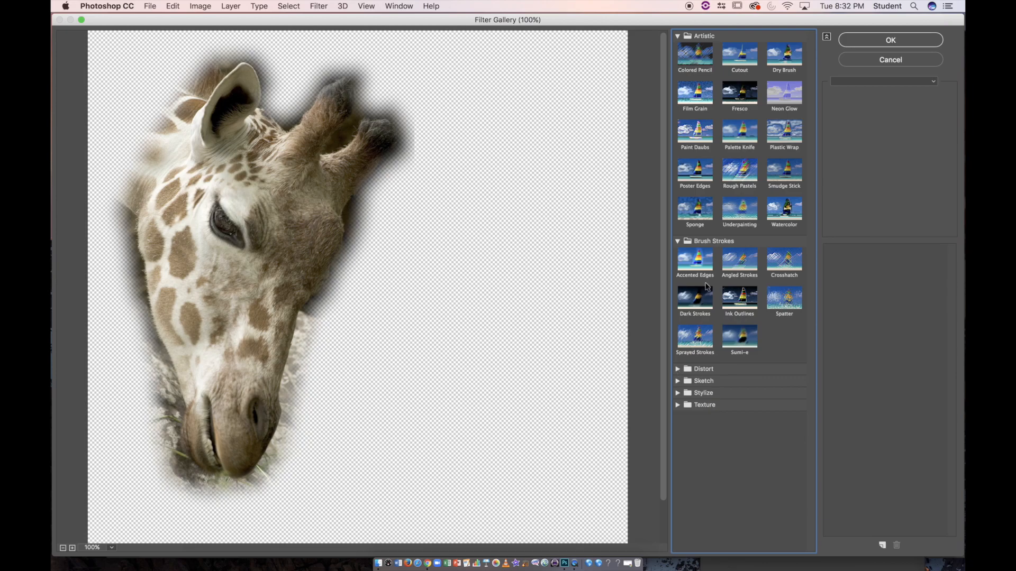
{"action": "left_click", "coordinate": [871, 58]}
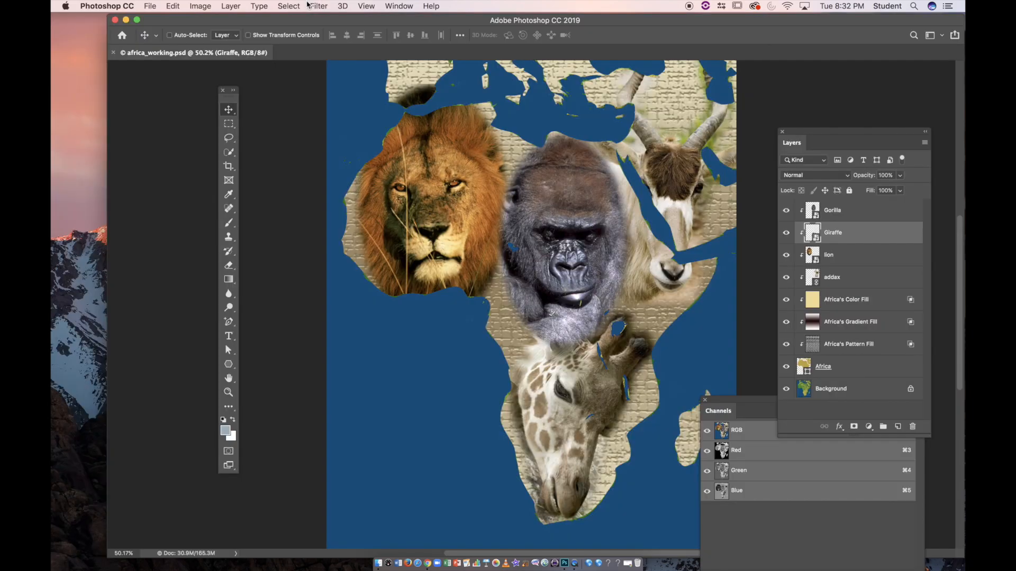
Open the Oil Paint filter and frame the giraffe's face in a 50% preview
{"action": "left_click", "coordinate": [320, 5]}
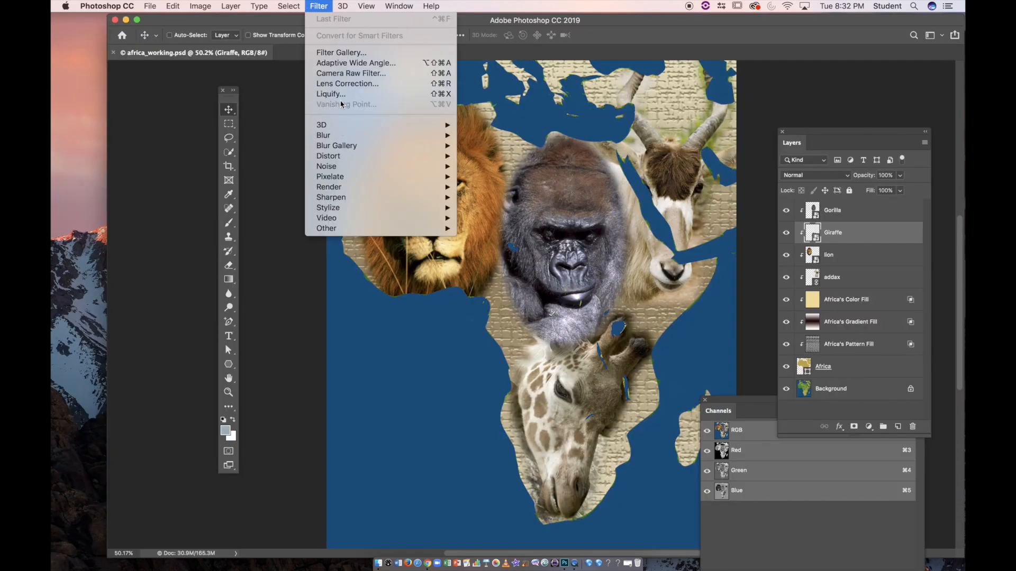
{"action": "mouse_move", "coordinate": [425, 5]}
{"action": "type", "text": "oi"}
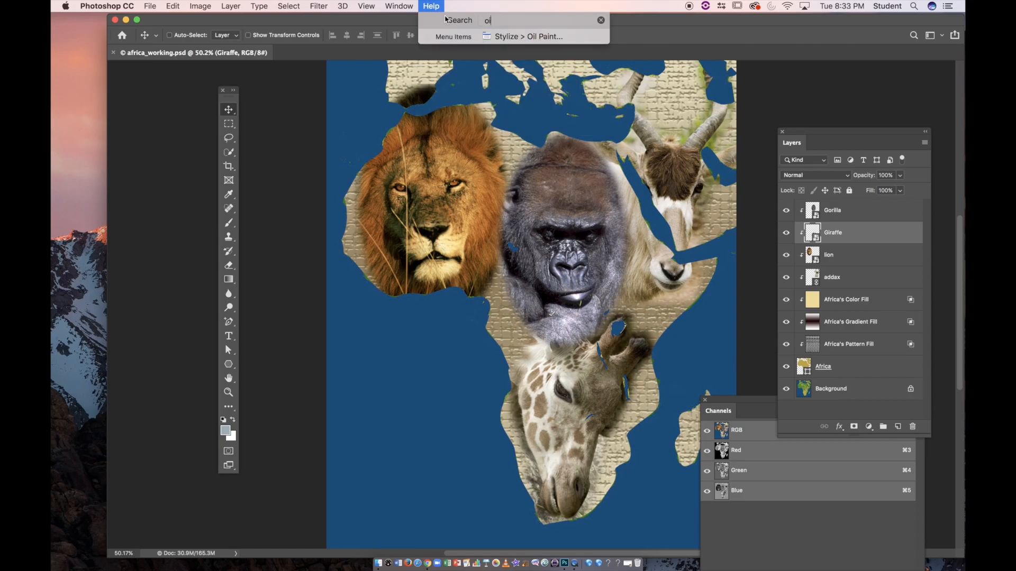
{"action": "mouse_move", "coordinate": [487, 37]}
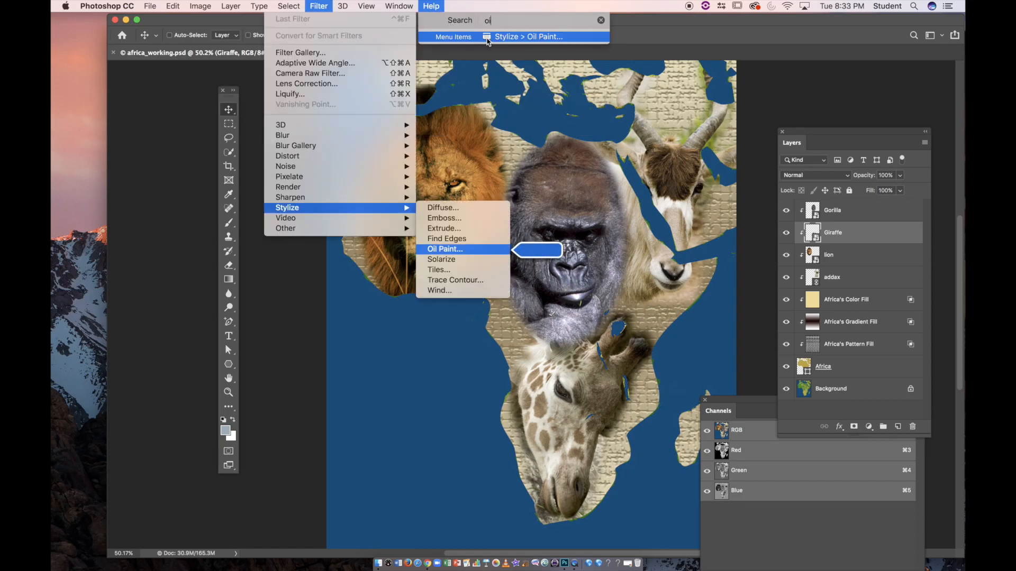
{"action": "mouse_move", "coordinate": [318, 6]}
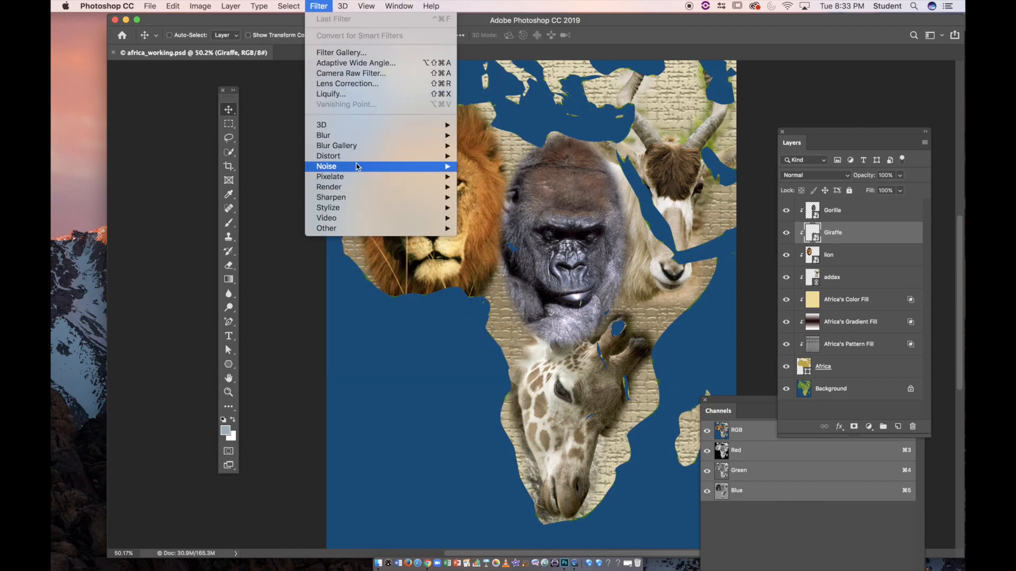
{"action": "mouse_move", "coordinate": [360, 208]}
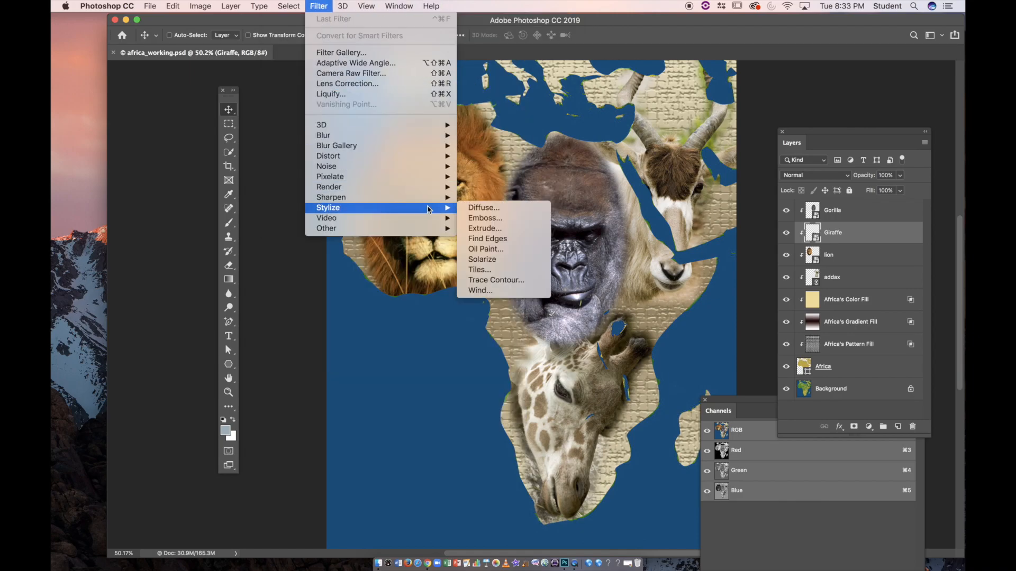
{"action": "left_click", "coordinate": [493, 249]}
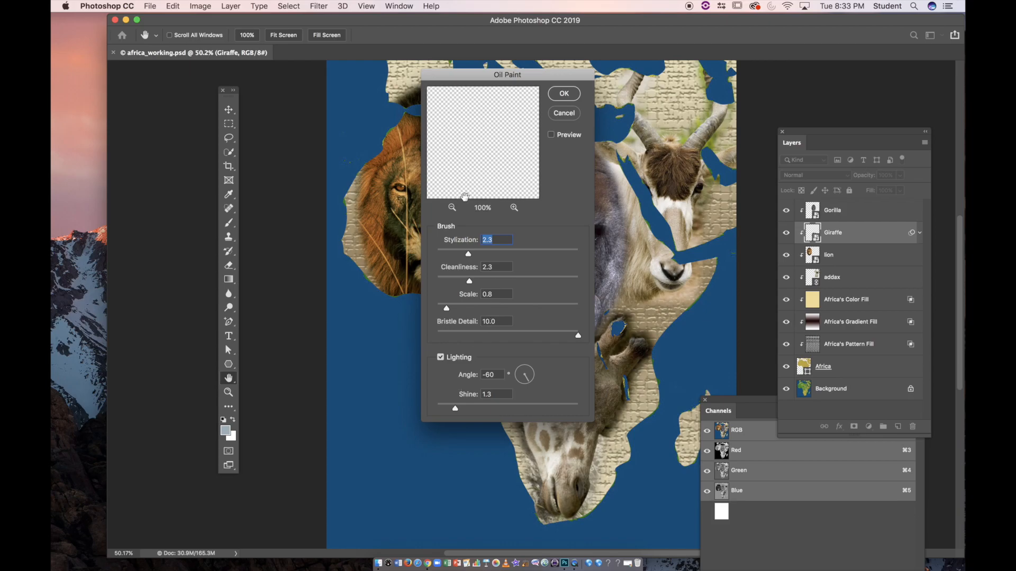
{"action": "left_click", "coordinate": [513, 208]}
{"action": "left_click", "coordinate": [452, 208]}
{"action": "left_click", "coordinate": [452, 208]}
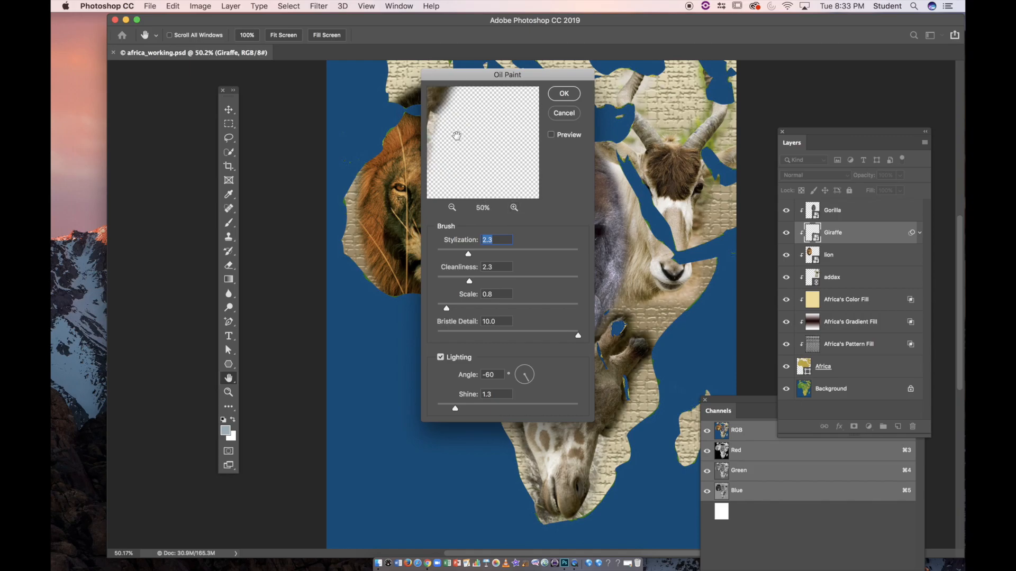
{"action": "left_click_drag", "start_coordinate": [456, 135], "coordinate": [546, 187]}
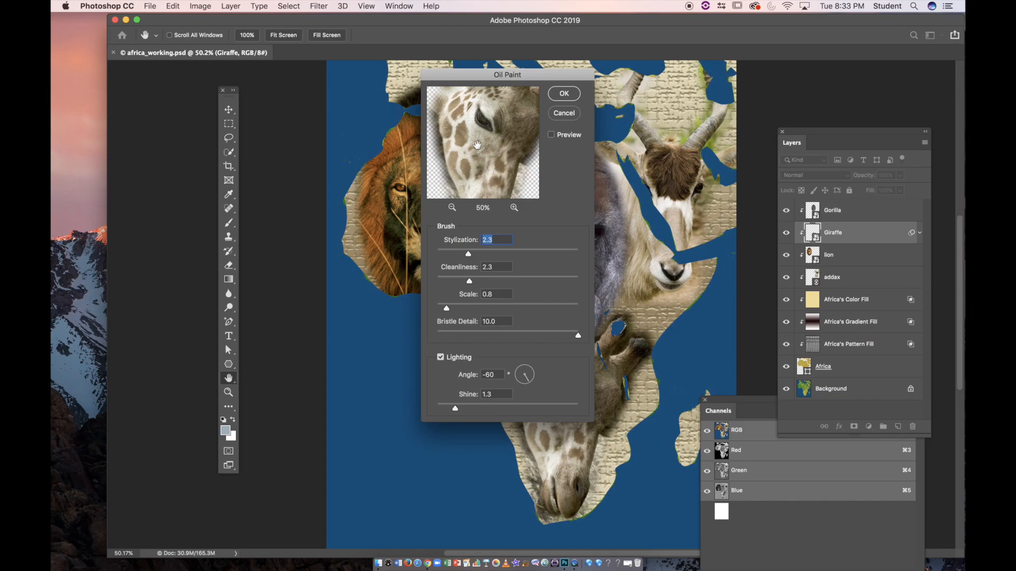
Set Stylization 4.7, Cleanliness 5.0, Scale 3.1, Bristle Detail 4.6, Shine 6.0 and apply
{"action": "left_click_drag", "start_coordinate": [481, 252], "coordinate": [509, 281]}
{"action": "left_click_drag", "start_coordinate": [451, 308], "coordinate": [481, 308]}
{"action": "left_click_drag", "start_coordinate": [534, 335], "coordinate": [501, 335]}
{"action": "left_click_drag", "start_coordinate": [458, 410], "coordinate": [524, 412]}
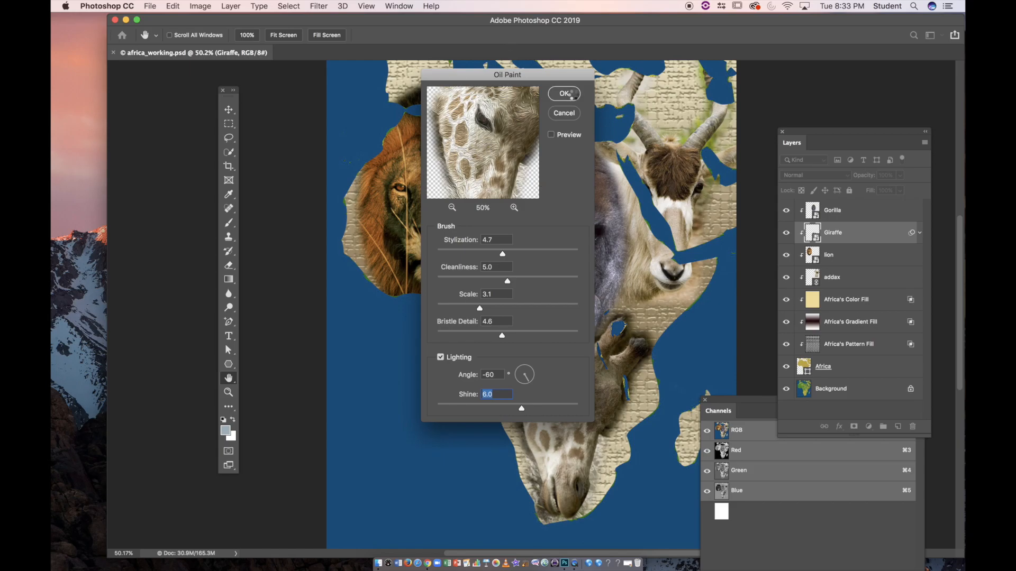
{"action": "left_click", "coordinate": [575, 98]}
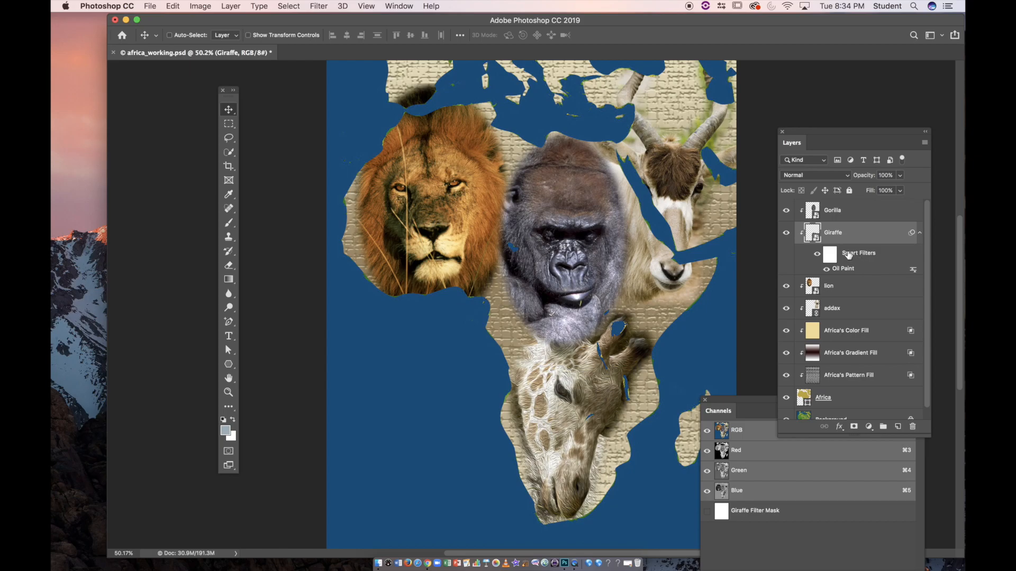
Copy the giraffe's Oil Paint smart filter onto the Gorilla layer
{"action": "left_click_drag", "start_coordinate": [848, 255], "coordinate": [844, 210]}
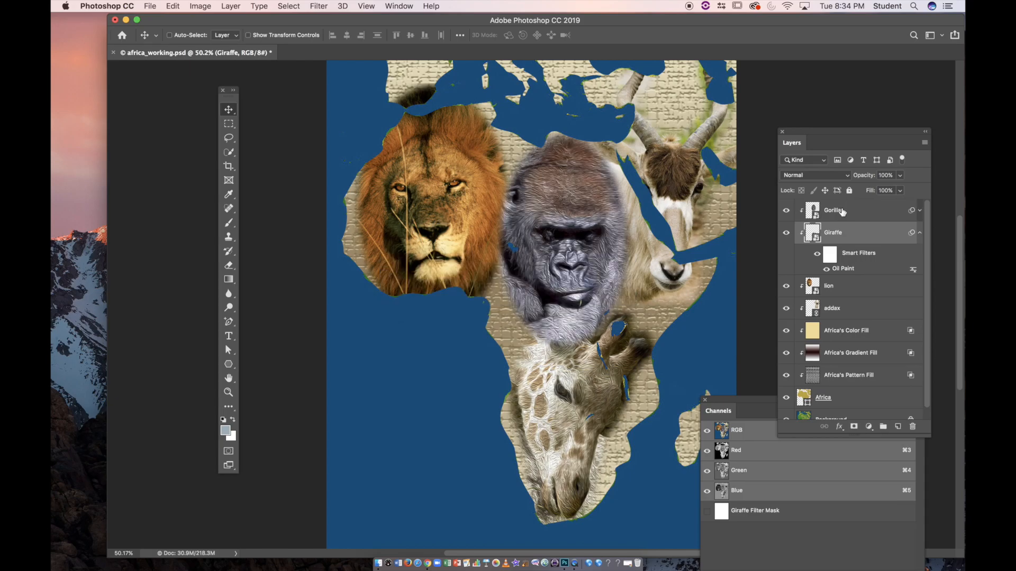
{"action": "left_click", "coordinate": [920, 210]}
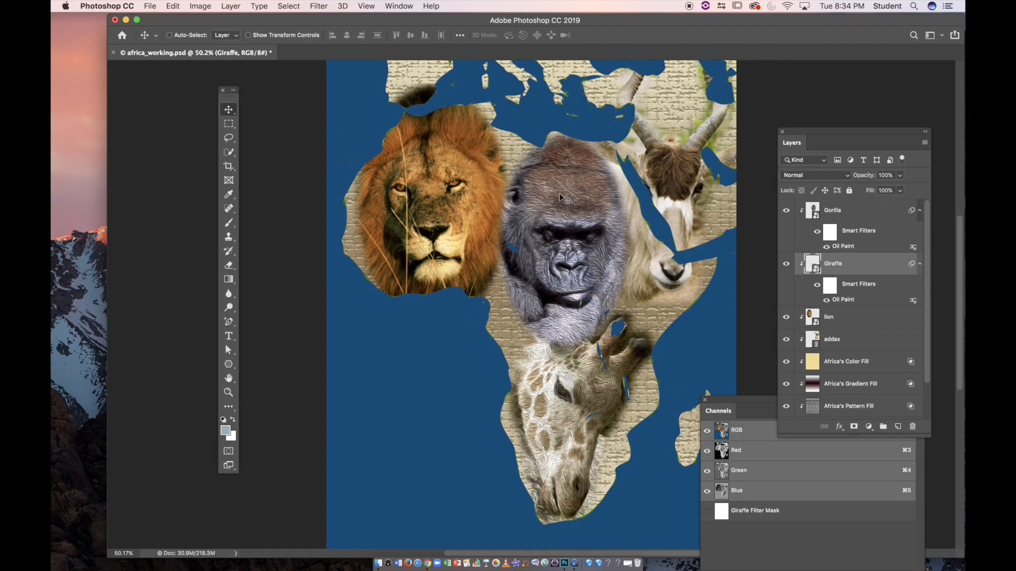
{"action": "left_click", "coordinate": [920, 212]}
{"action": "left_click", "coordinate": [921, 213]}
Copy the Oil Paint filter onto the lion layer and save africa_working.psd
{"action": "left_click_drag", "start_coordinate": [851, 287], "coordinate": [850, 317]}
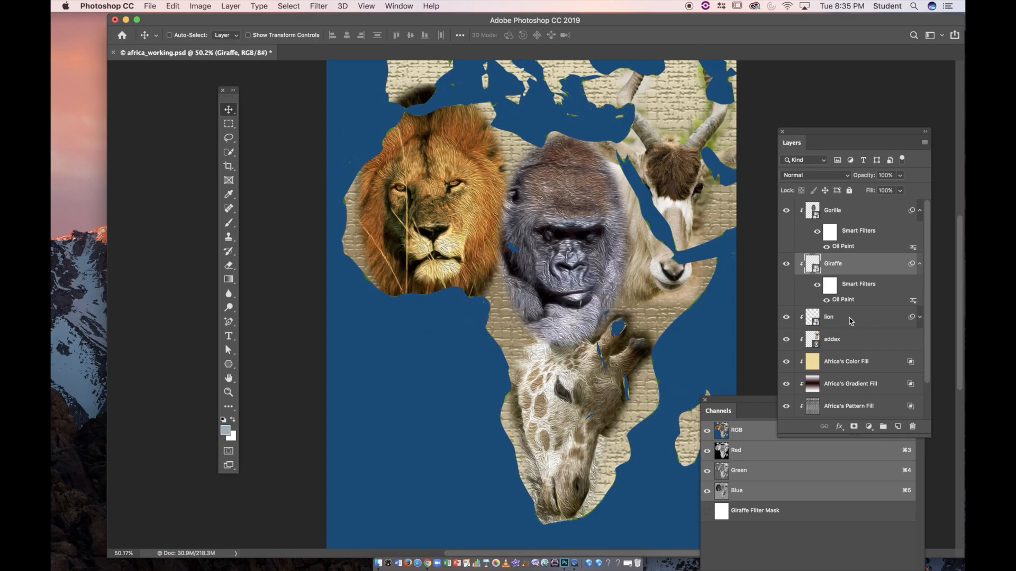
{"action": "left_click", "coordinate": [920, 317]}
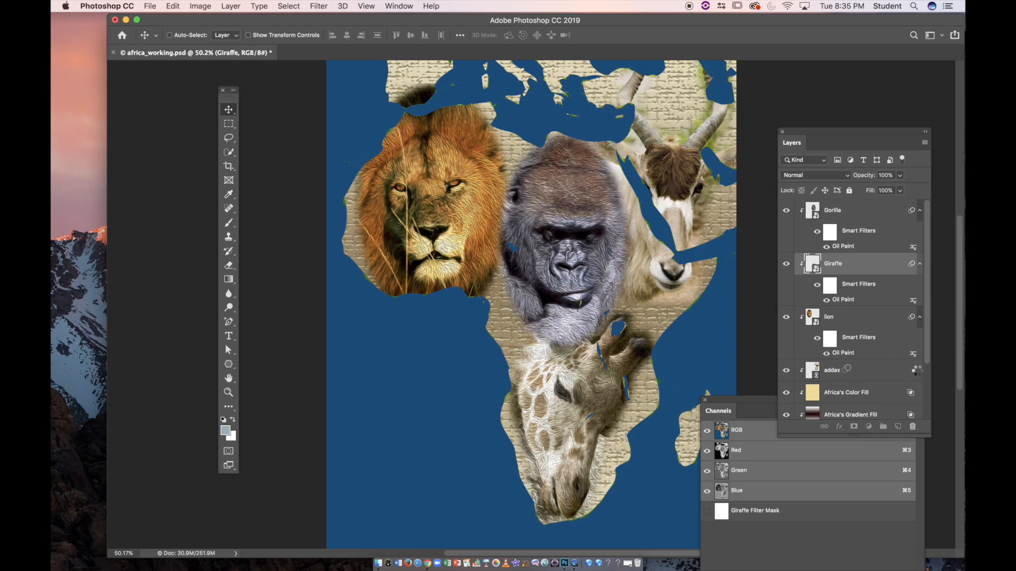
{"action": "left_click", "coordinate": [919, 371]}
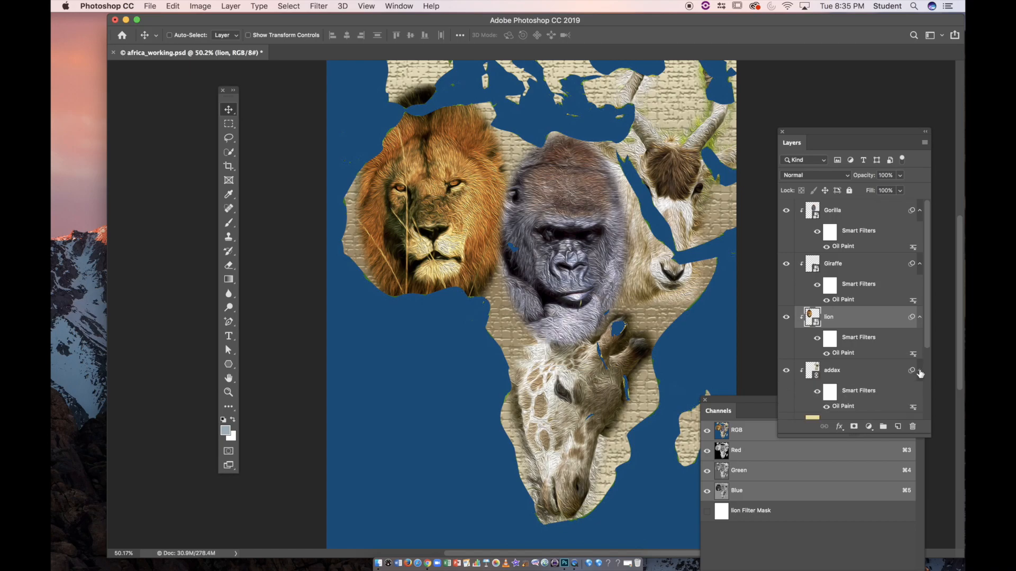
{"action": "left_click", "coordinate": [149, 6]}
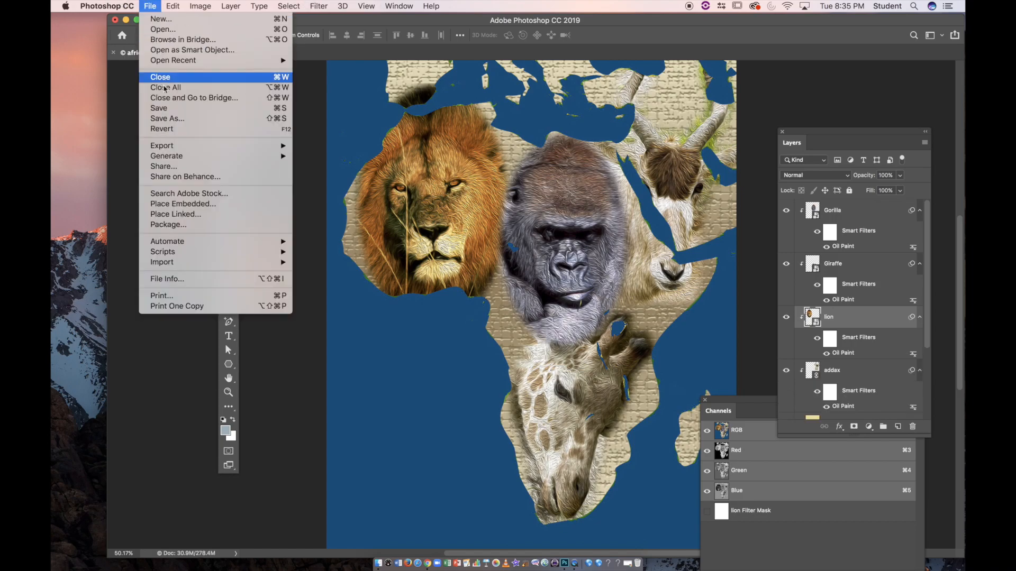
{"action": "left_click", "coordinate": [164, 108]}
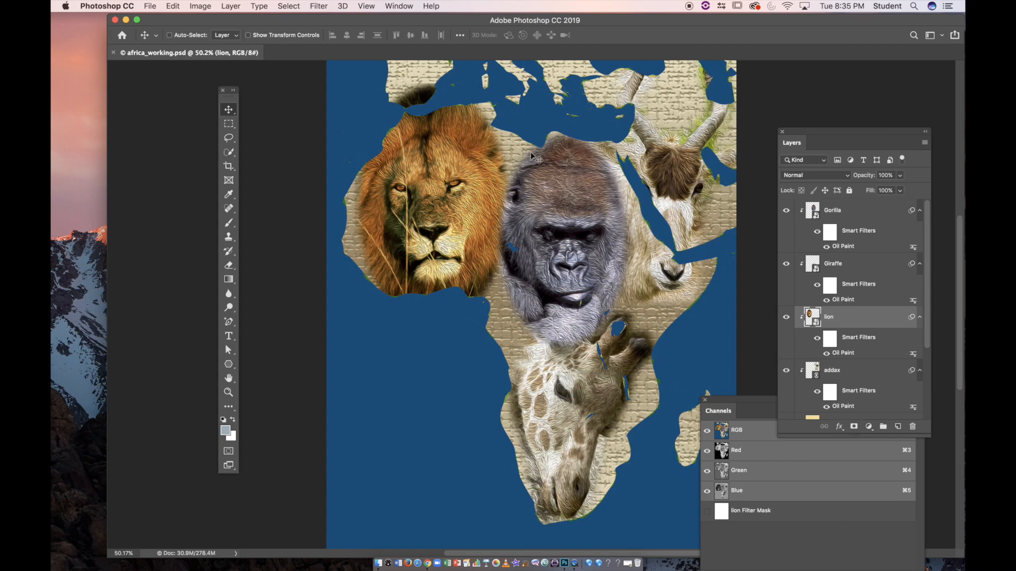
Apply a Glass filter to Africa's Pattern Fill: Distortion 12, Smoothness 8, Scaling 124%
{"action": "scroll", "coordinate": [810, 363], "scroll_direction": "down", "scroll_amount": 4}
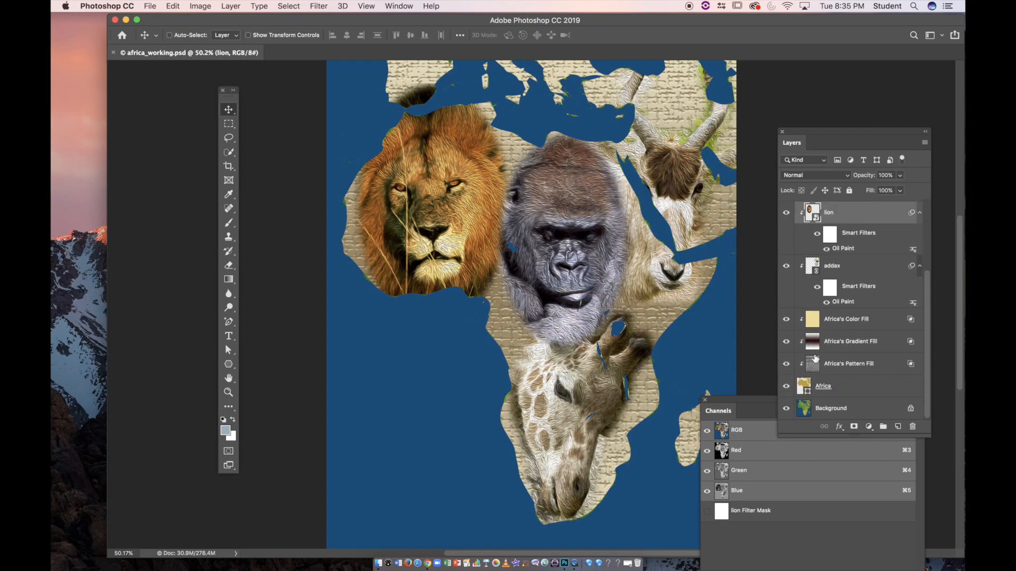
{"action": "left_click", "coordinate": [852, 366]}
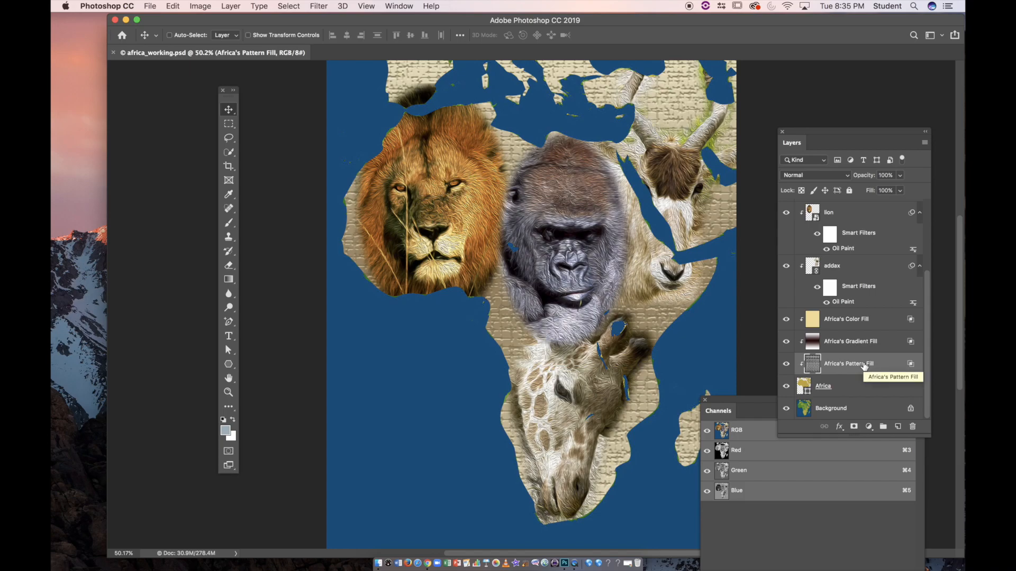
{"action": "left_click", "coordinate": [318, 6]}
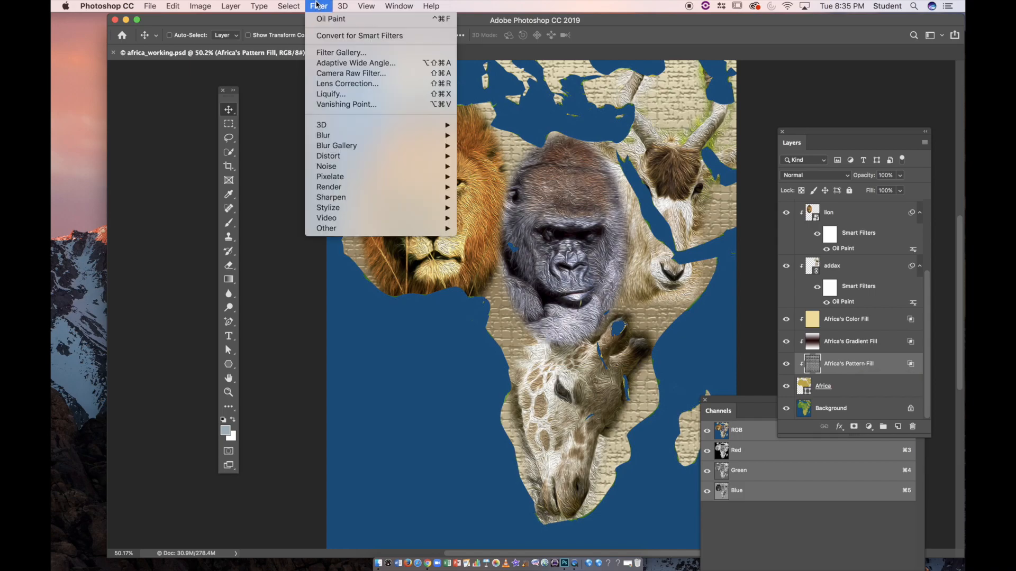
{"action": "left_click", "coordinate": [336, 52]}
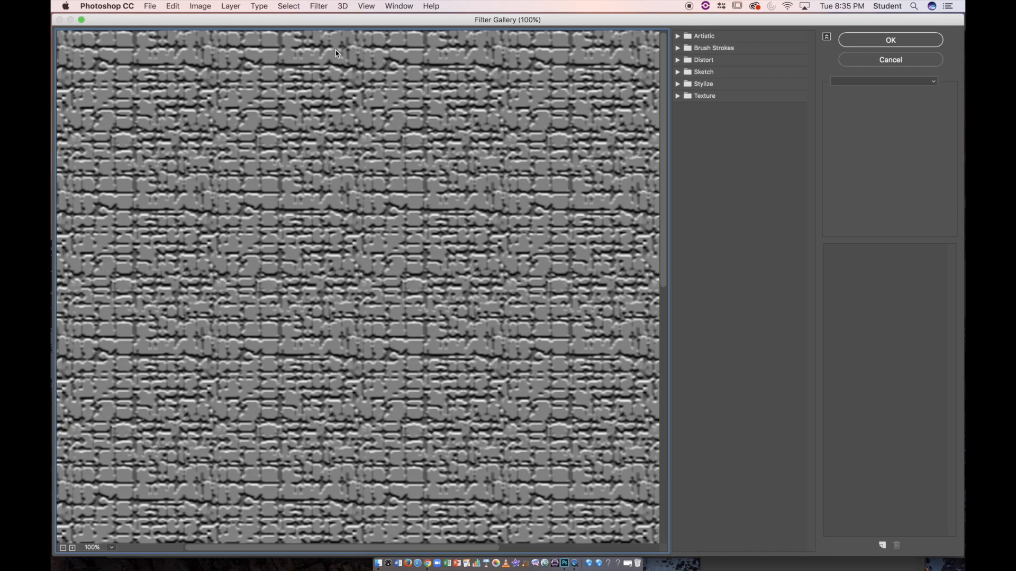
{"action": "left_click", "coordinate": [678, 60]}
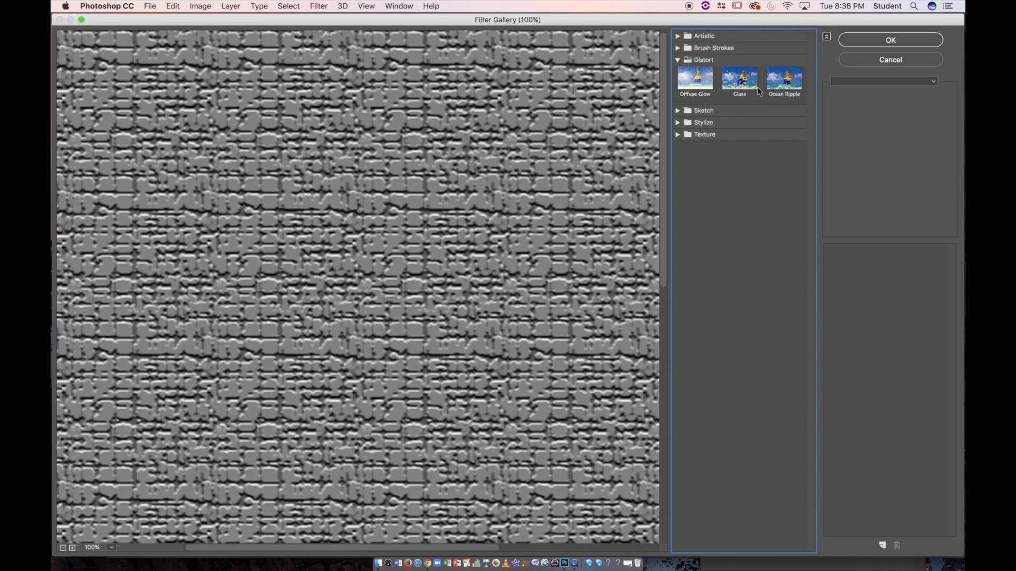
{"action": "left_click", "coordinate": [743, 87]}
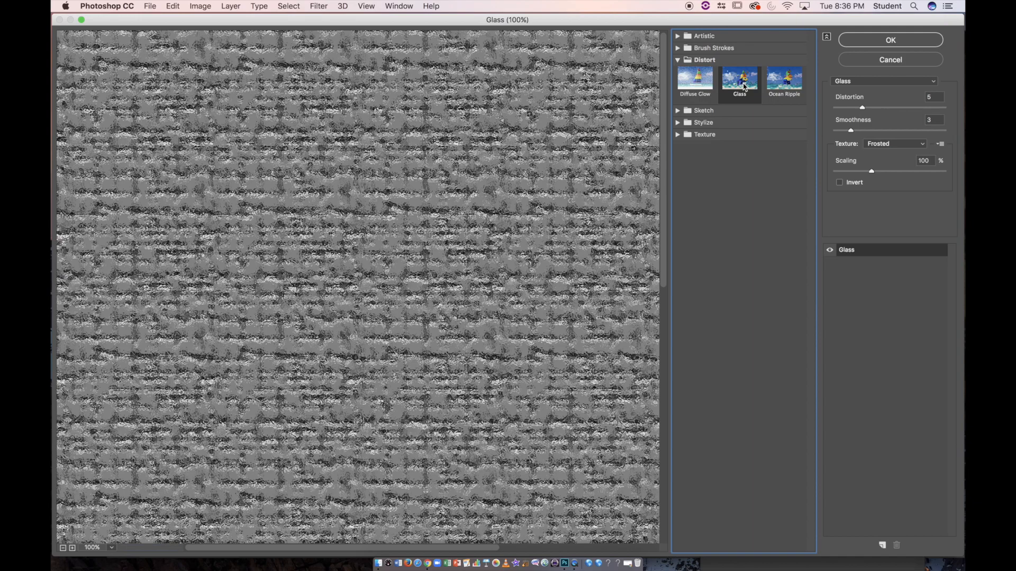
{"action": "left_click_drag", "start_coordinate": [850, 130], "coordinate": [901, 108]}
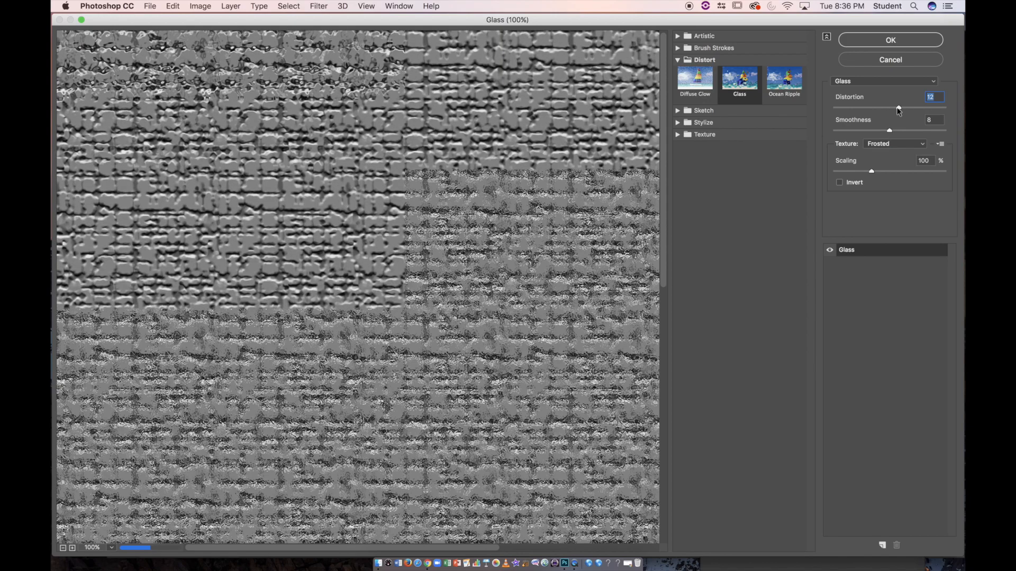
{"action": "left_click_drag", "start_coordinate": [871, 172], "coordinate": [888, 171]}
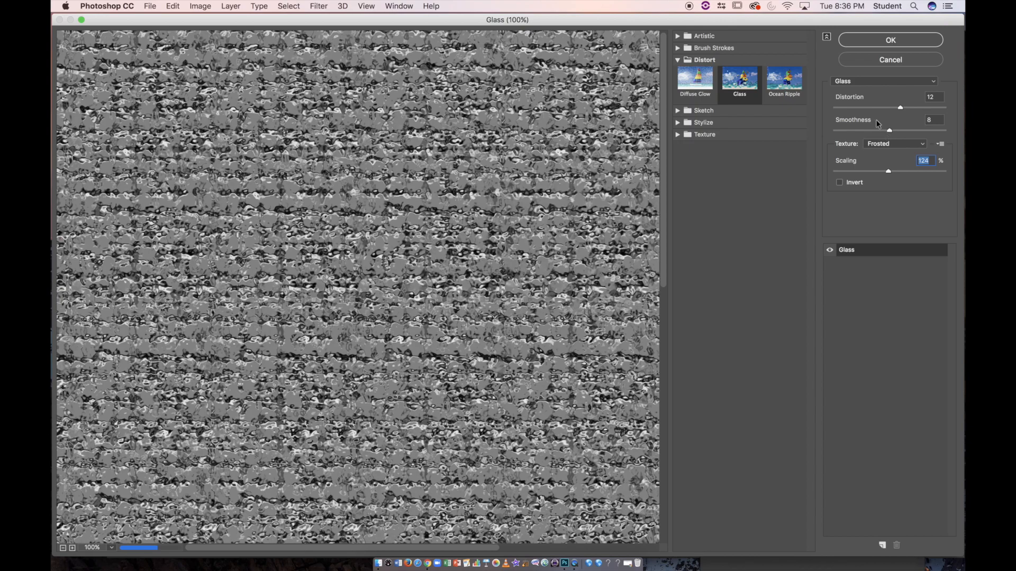
{"action": "left_click", "coordinate": [881, 42]}
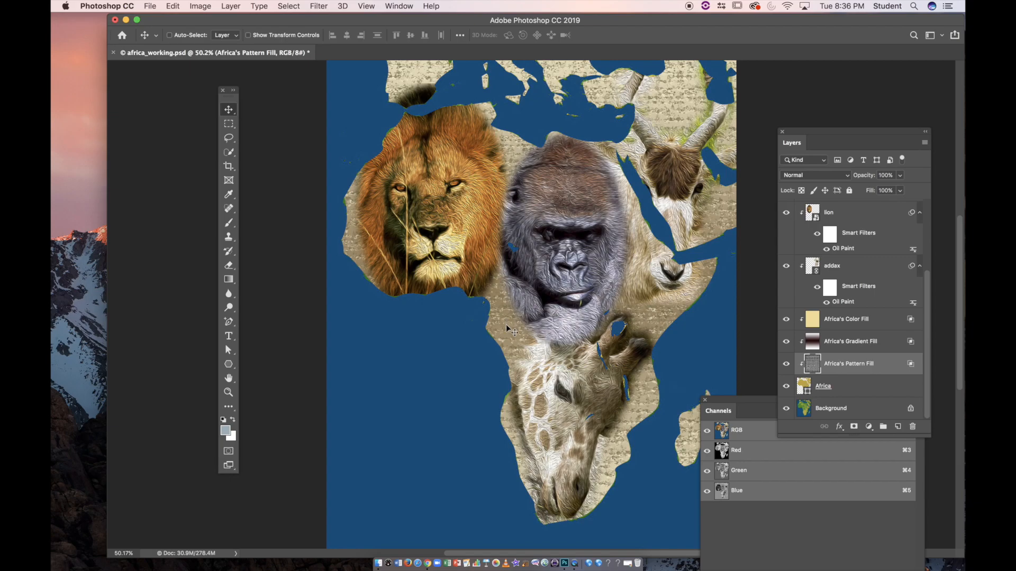
Zoom in to inspect the frosted glass texture, zoom back out, and select the Africa layer
{"action": "key", "text": "super+plus"}
{"action": "key", "text": "super+plus"}
{"action": "key", "text": "super+plus"}
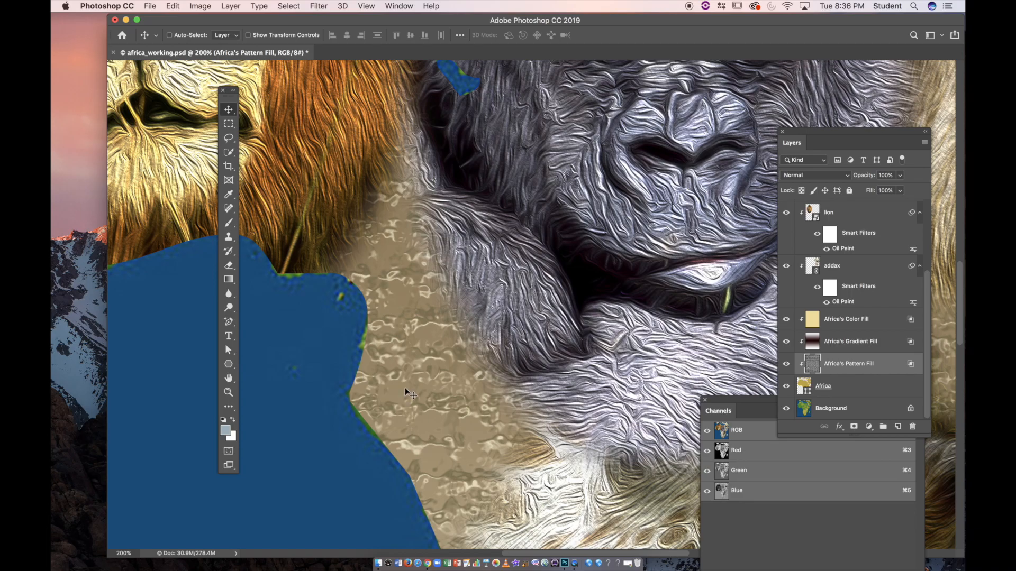
{"action": "key", "text": "super+minus"}
{"action": "key", "text": "super+minus"}
{"action": "key", "text": "super+minus"}
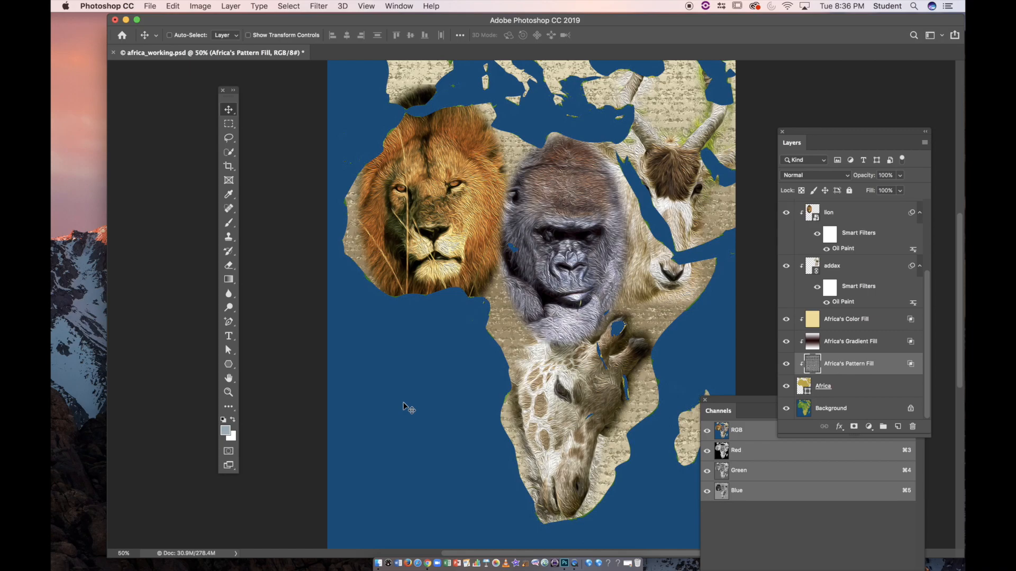
{"action": "left_click", "coordinate": [863, 391]}
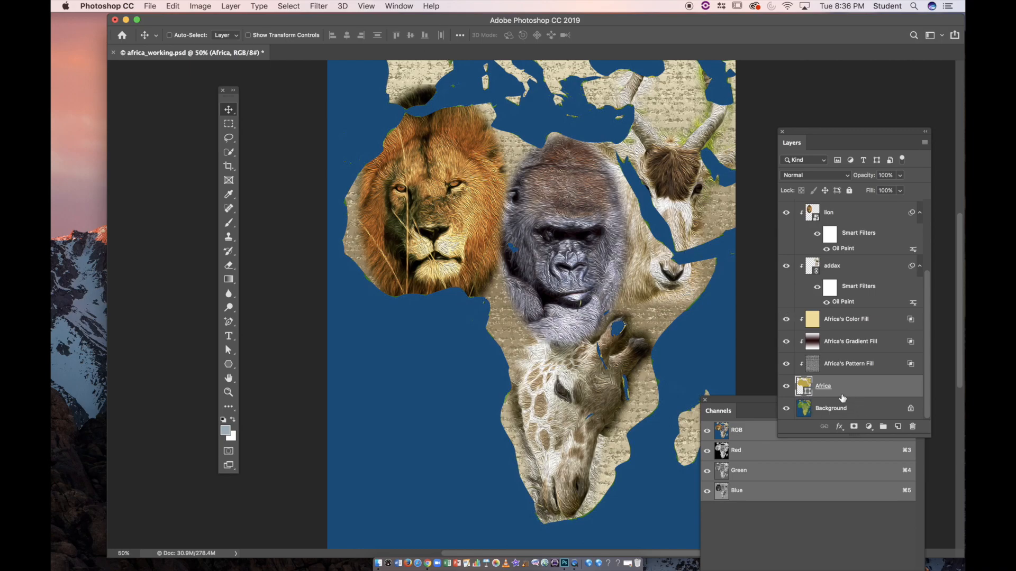
Rasterize the Africa layer and apply Diffuse in Normal mode, previewing on the coastline
{"action": "left_click", "coordinate": [318, 6]}
{"action": "mouse_move", "coordinate": [360, 209]}
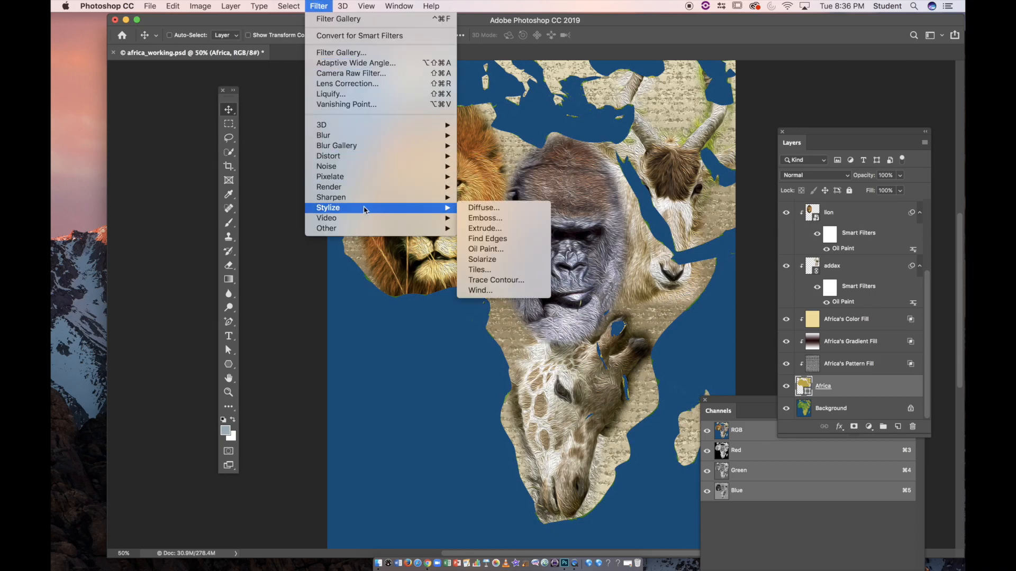
{"action": "left_click", "coordinate": [491, 210]}
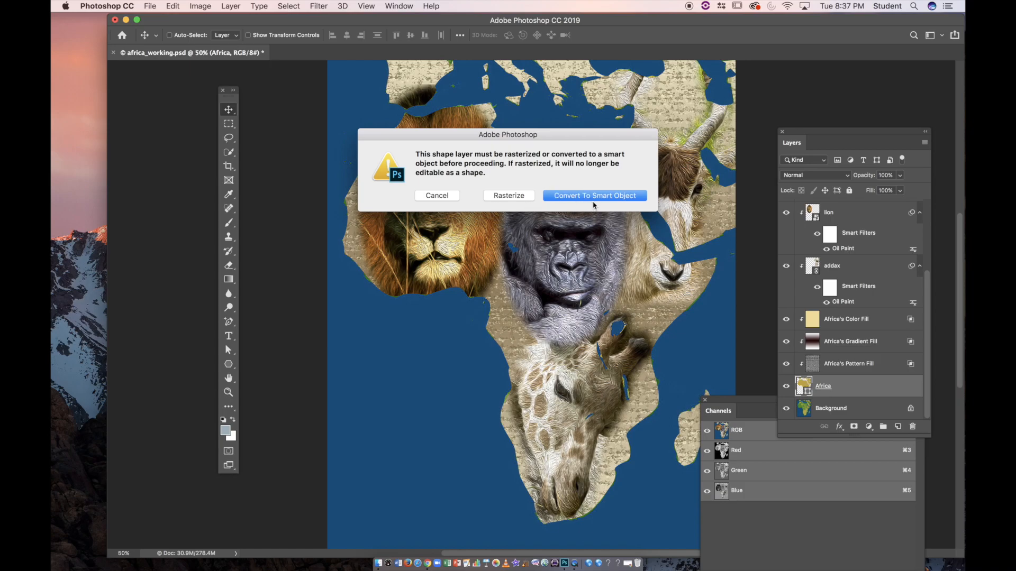
{"action": "left_click", "coordinate": [520, 195]}
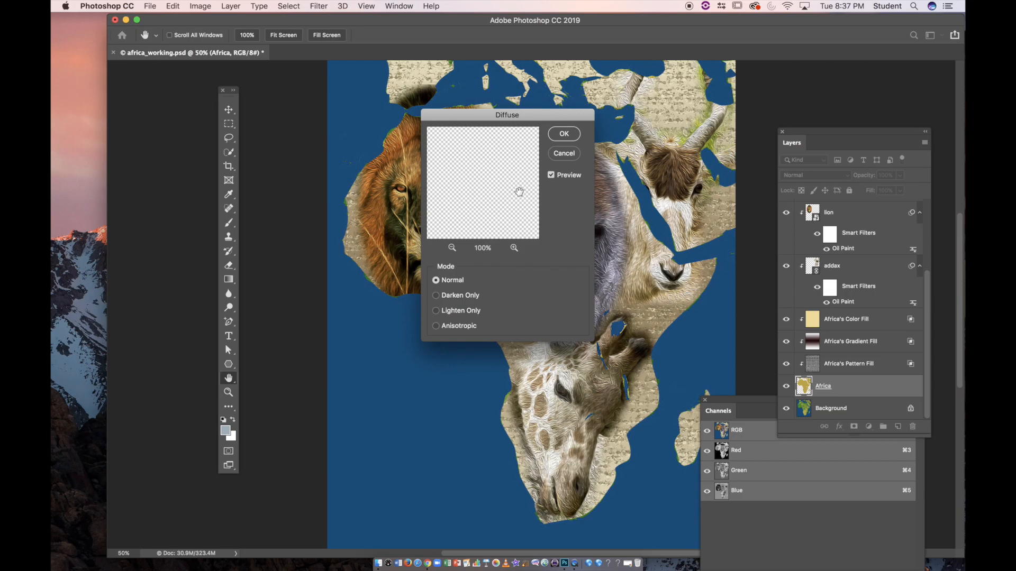
{"action": "key", "text": "super+plus"}
{"action": "key", "text": "super+plus"}
{"action": "key", "text": "super+plus"}
{"action": "key", "text": "super+plus"}
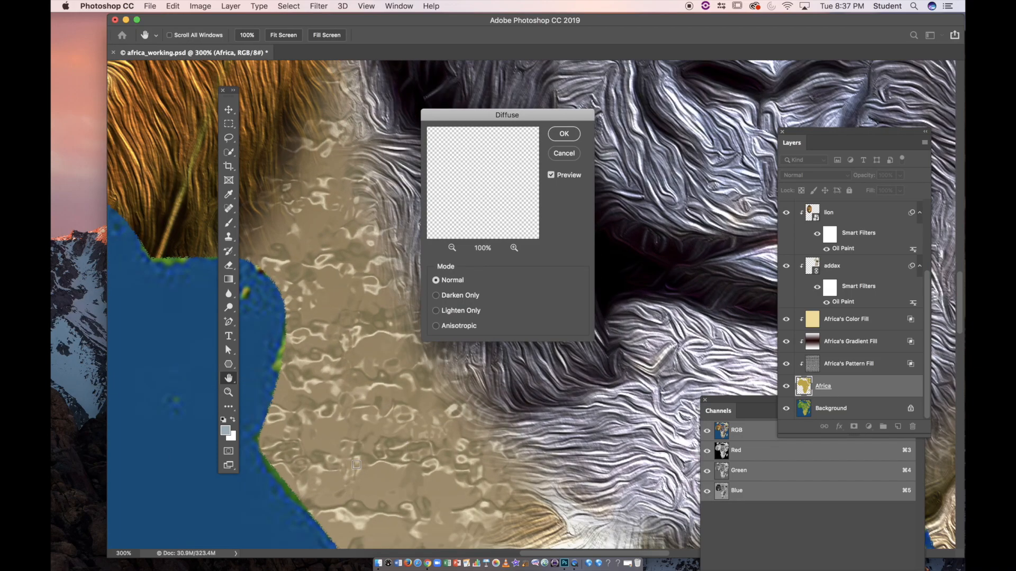
{"action": "scroll", "coordinate": [356, 463], "scroll_direction": "down", "scroll_amount": 6}
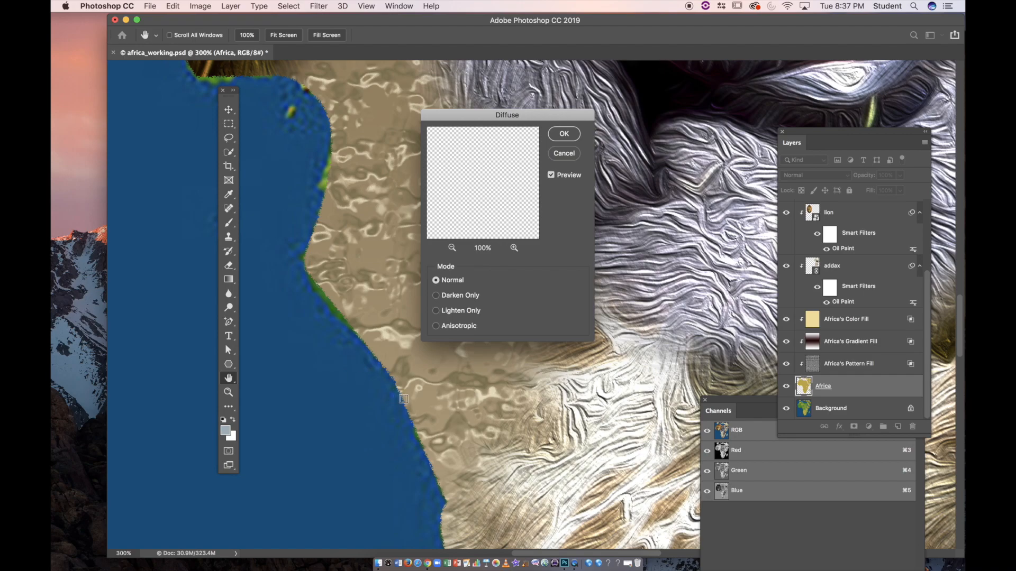
{"action": "left_click", "coordinate": [402, 401]}
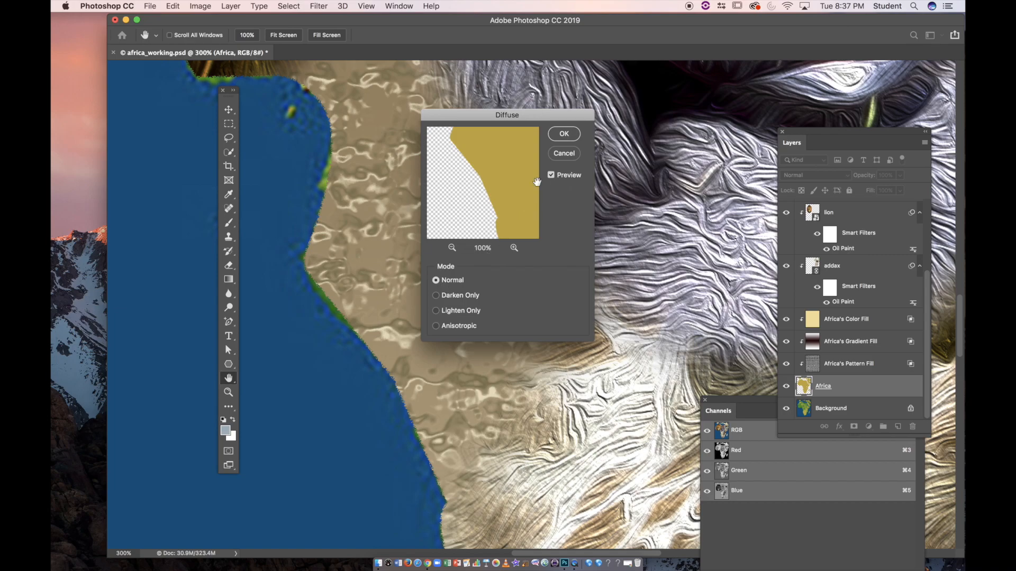
{"action": "left_click", "coordinate": [567, 138]}
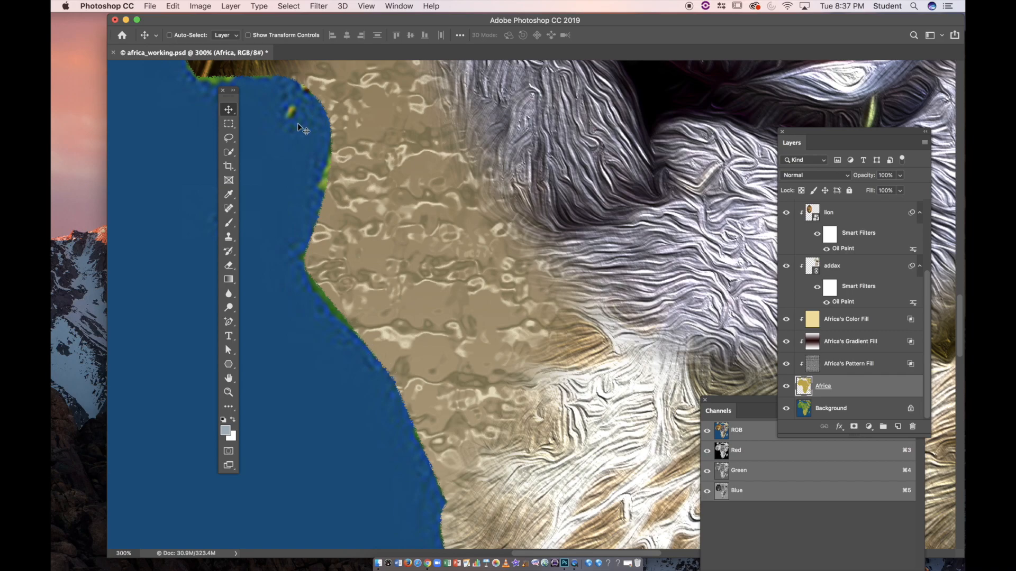
{"action": "left_click", "coordinate": [149, 5]}
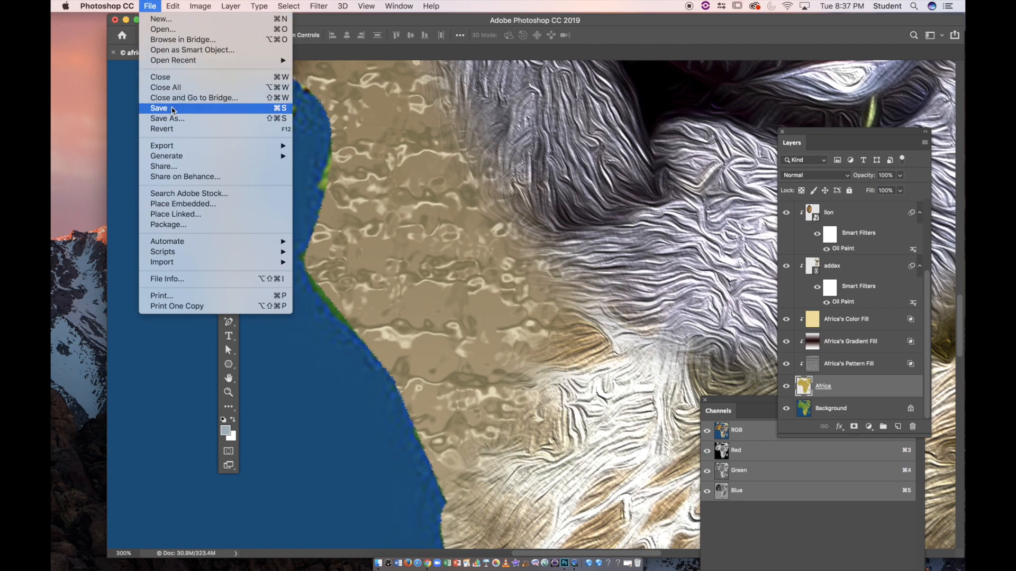
Save africa_working.psd and switch over to QuickTime Player
{"action": "left_click", "coordinate": [173, 109]}
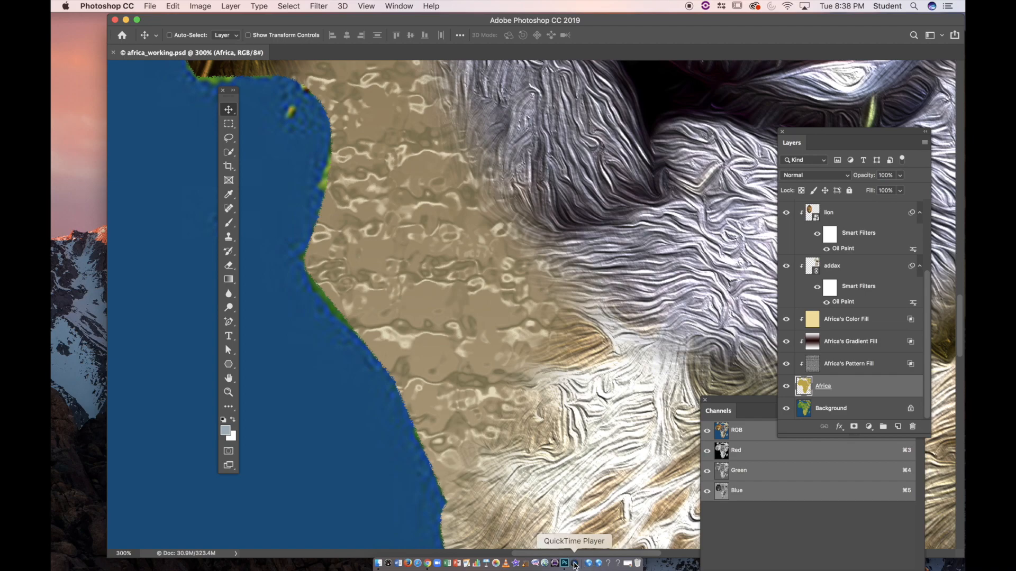
{"action": "left_click", "coordinate": [575, 564]}
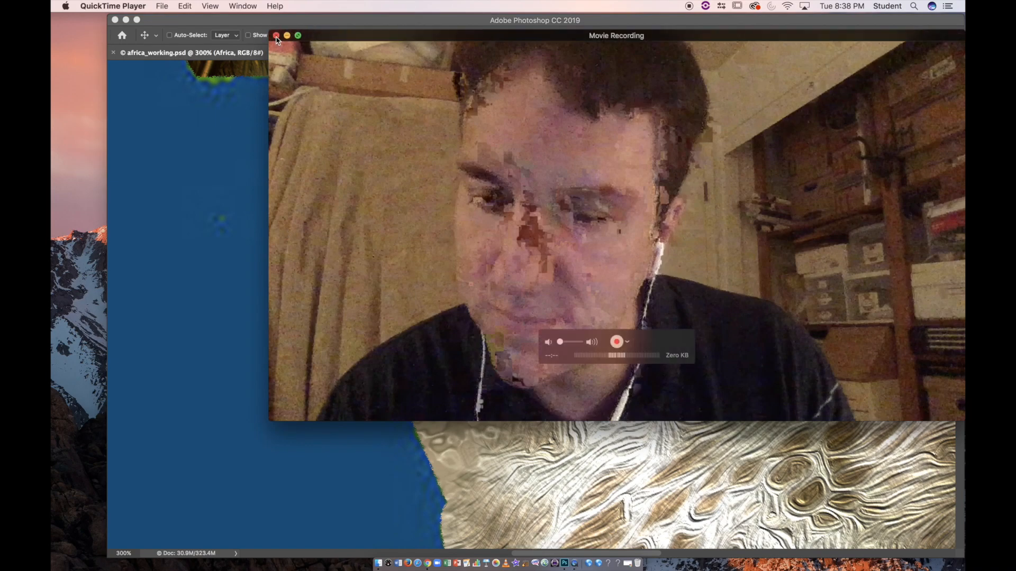
Close the old movie recording window, start a new movie recording, and return to Photoshop
{"action": "left_click", "coordinate": [276, 35]}
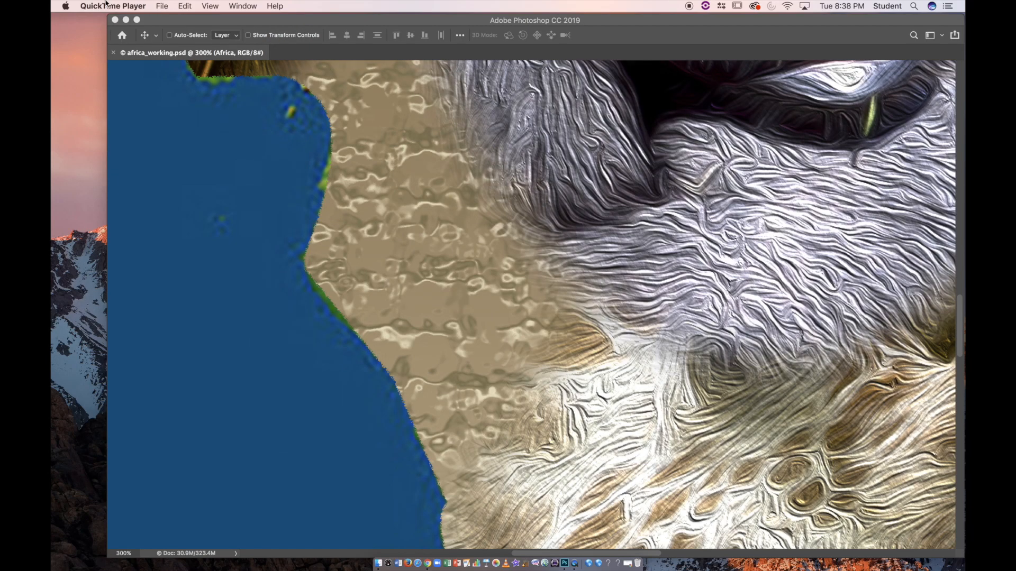
{"action": "left_click", "coordinate": [163, 6]}
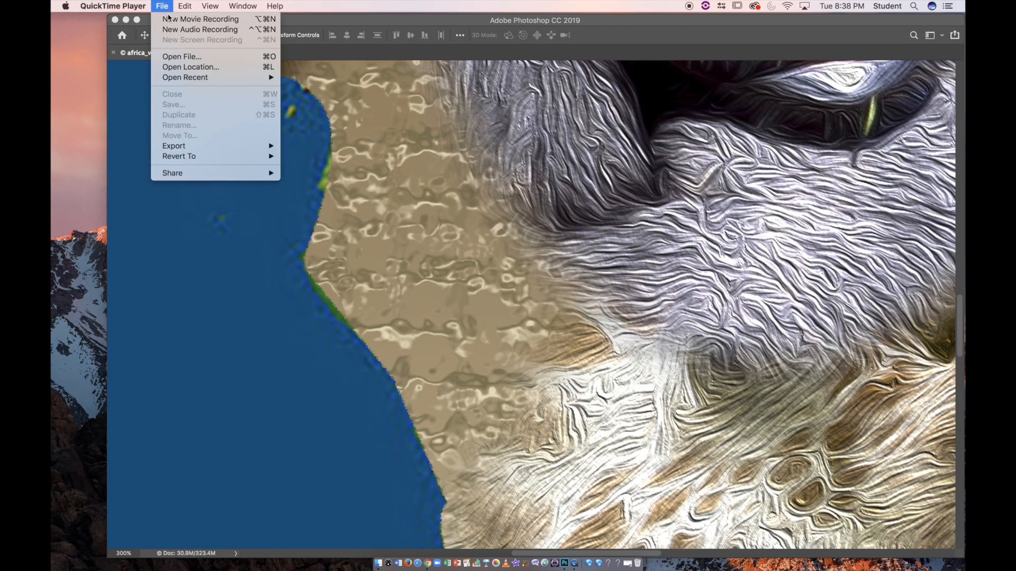
{"action": "left_click", "coordinate": [201, 19]}
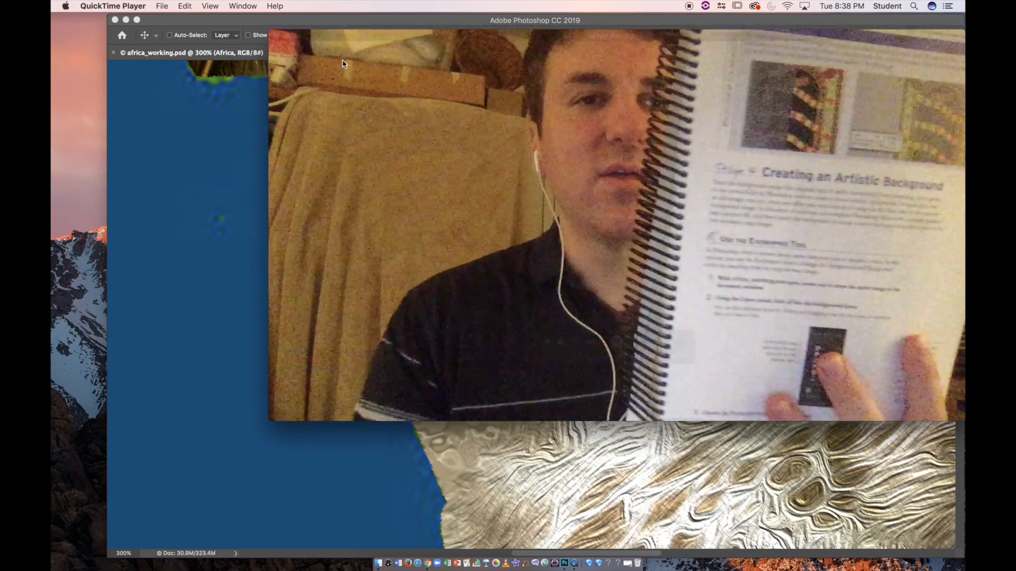
{"action": "mouse_move", "coordinate": [276, 37]}
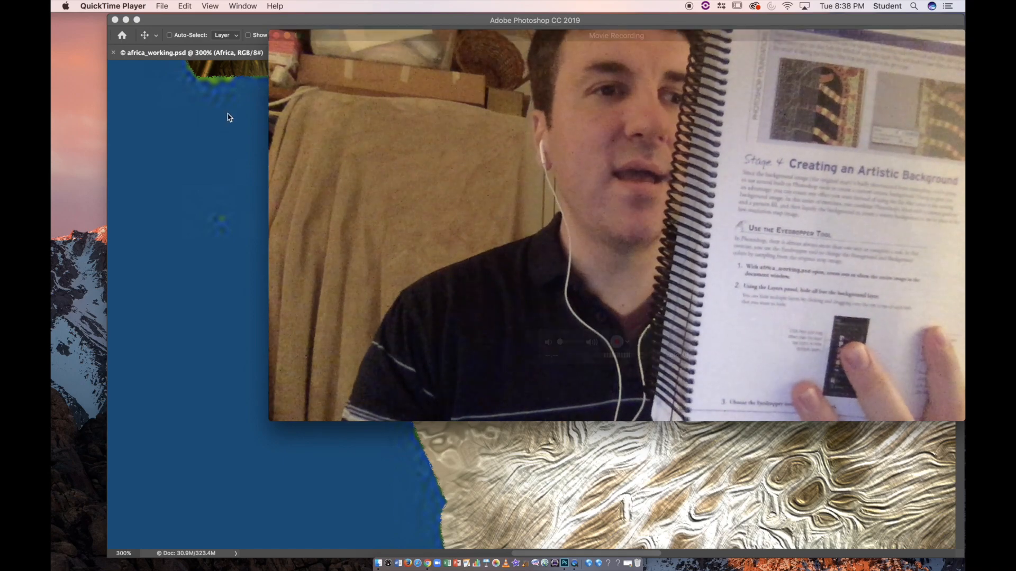
{"action": "left_click", "coordinate": [228, 114]}
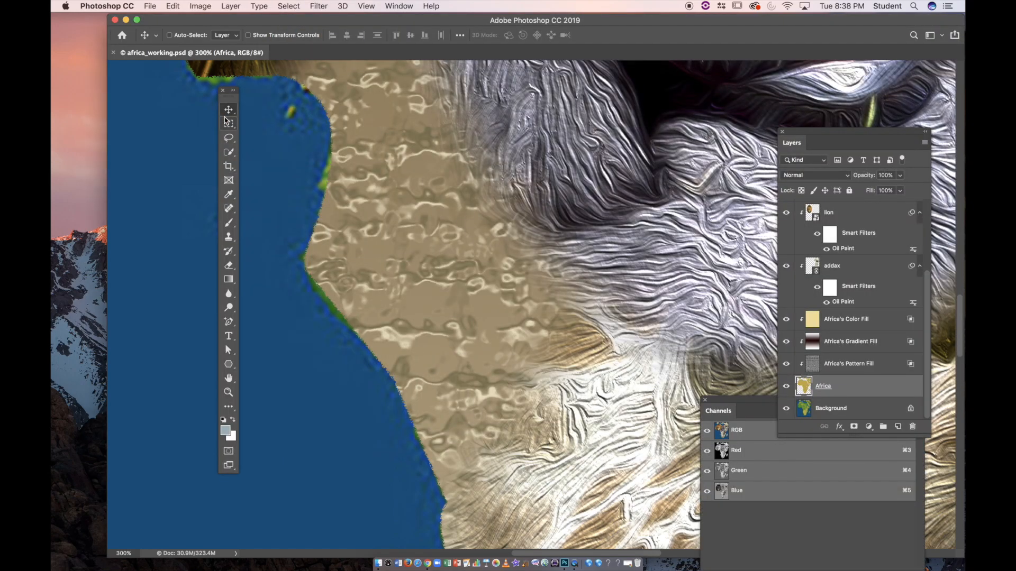
Fit the map on screen, then Option-click Background's eye icon so only Background stays visible
{"action": "key", "text": "super+0"}
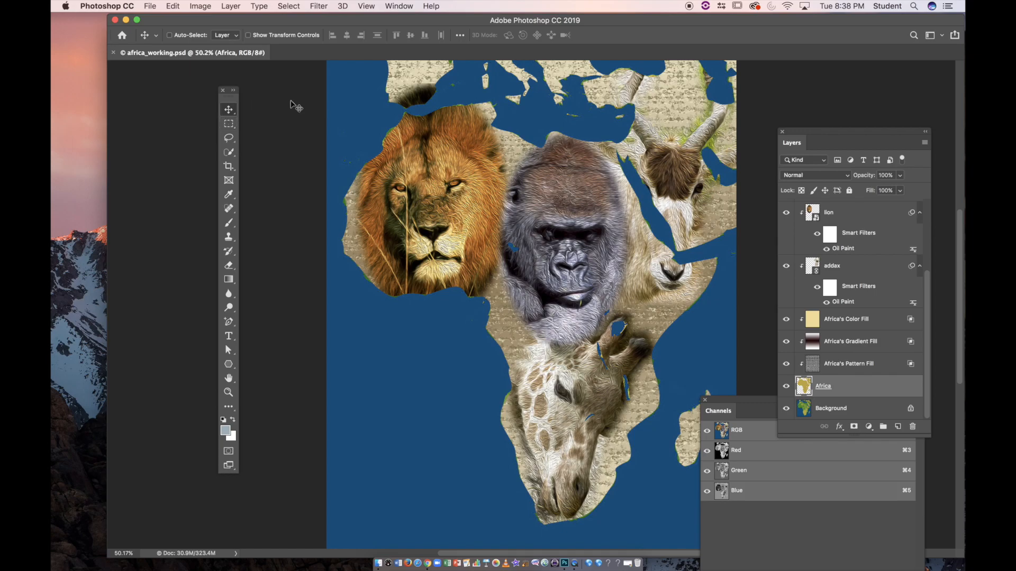
{"action": "left_click", "coordinate": [788, 411], "text": "alt"}
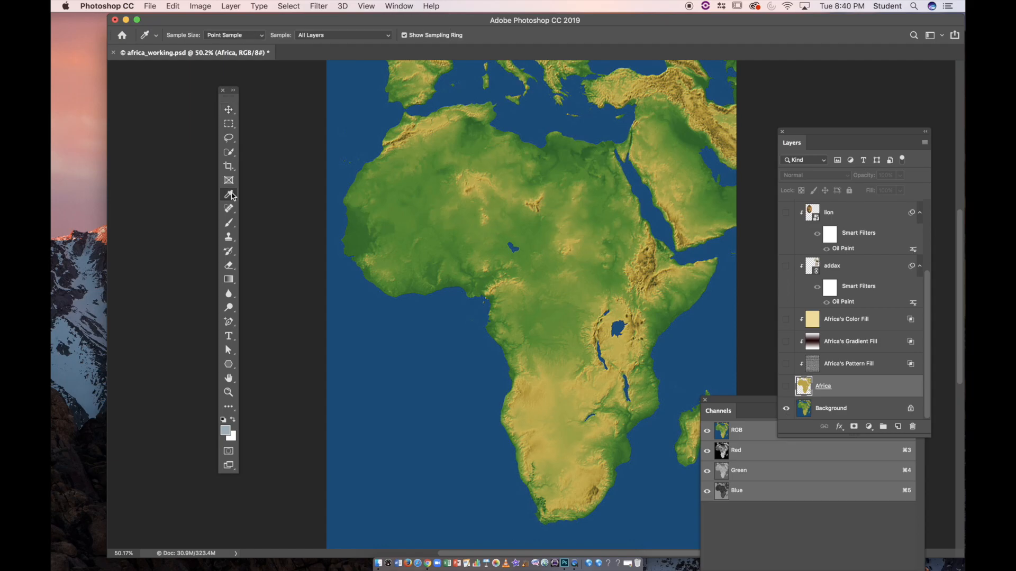
With the 5 by 5 Average Eyedropper, sample ocean blue as foreground and land green as background
{"action": "right_click", "coordinate": [229, 194]}
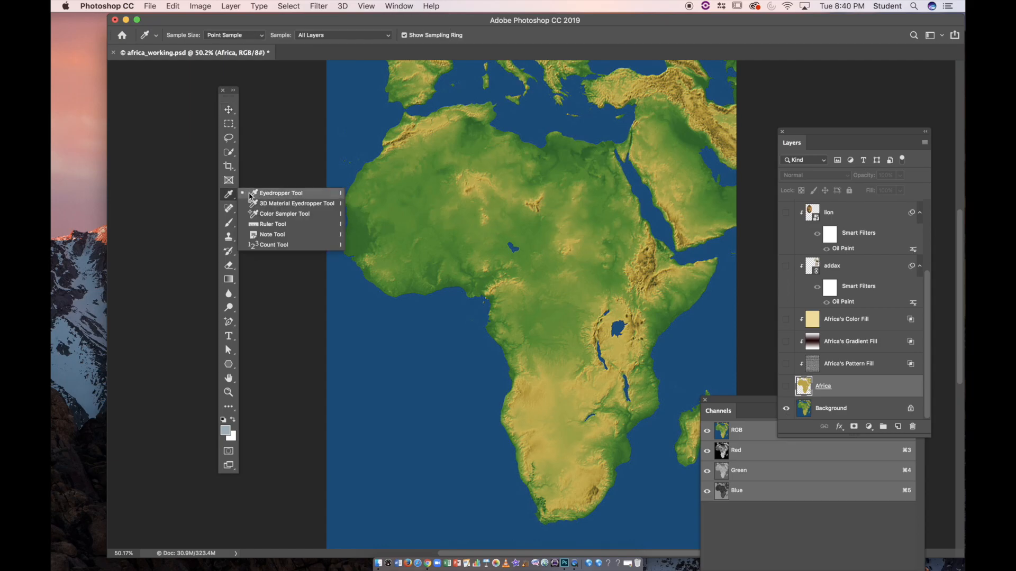
{"action": "left_click", "coordinate": [263, 195]}
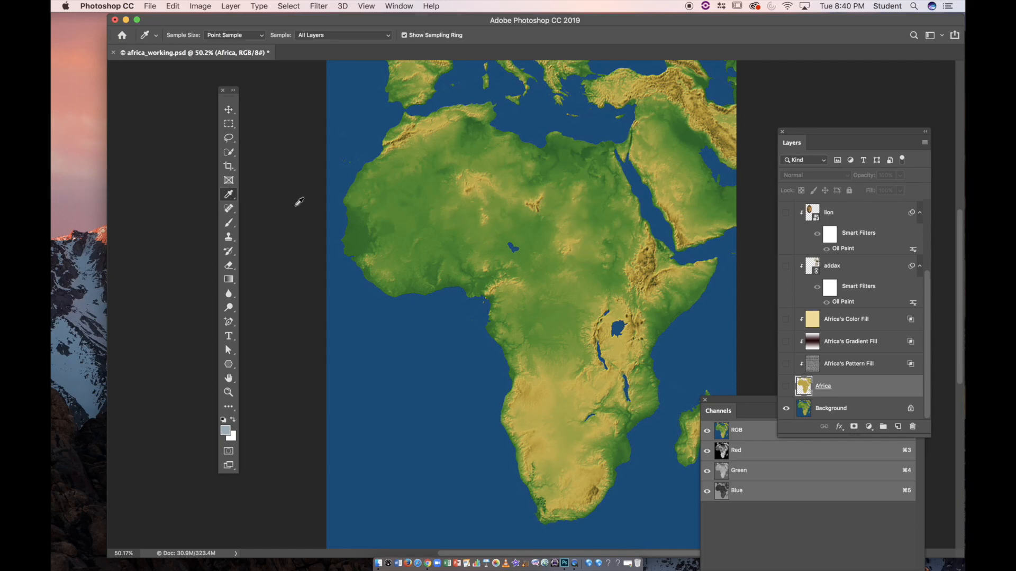
{"action": "left_click", "coordinate": [257, 34]}
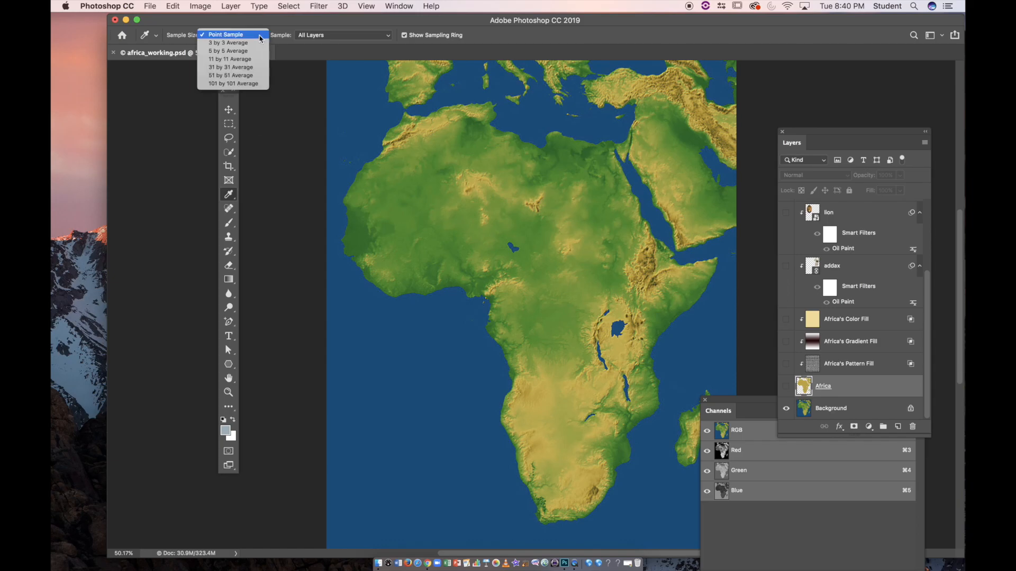
{"action": "left_click", "coordinate": [258, 52]}
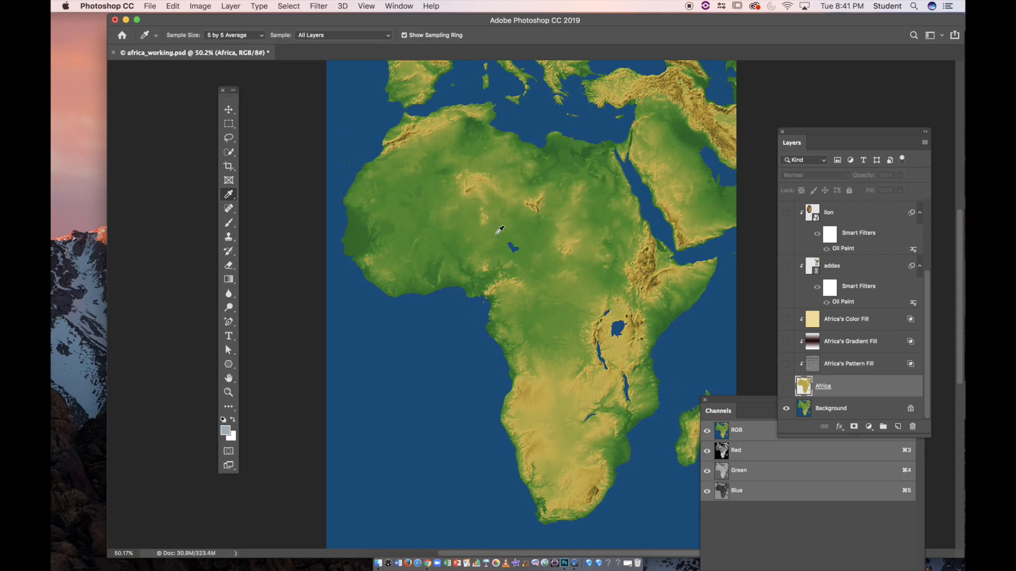
{"action": "left_click_drag", "start_coordinate": [444, 372], "coordinate": [415, 339]}
{"action": "left_click", "coordinate": [365, 232], "text": "alt"}
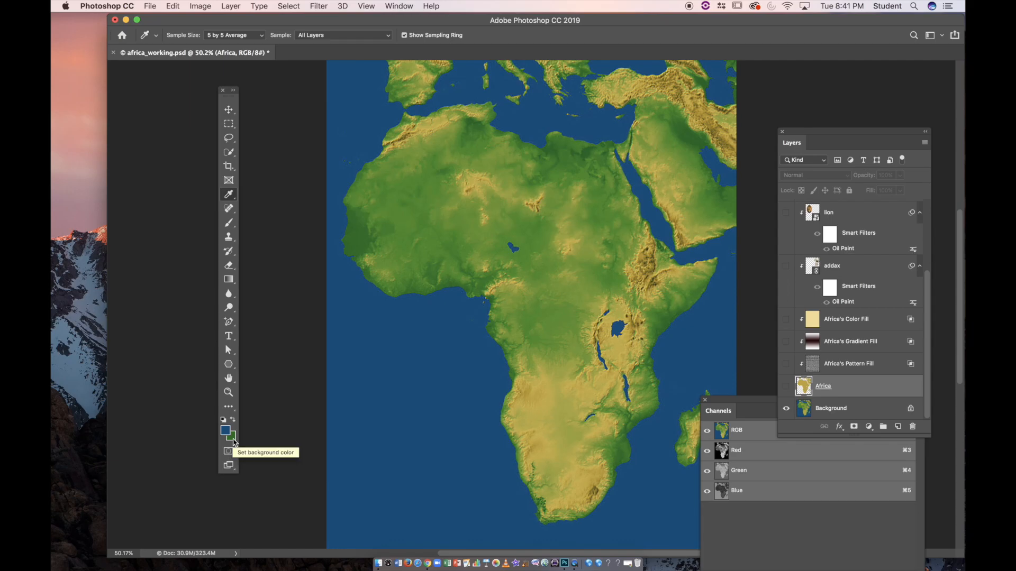
Save africa_working.psd via File > Save, then switch to QuickTime Player and back to Photoshop
{"action": "left_click", "coordinate": [111, 5]}
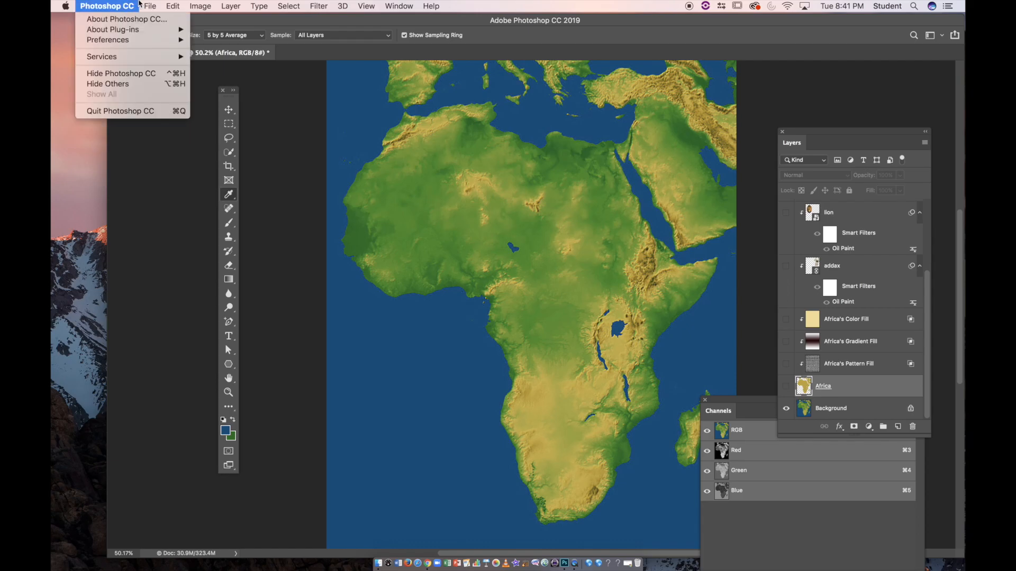
{"action": "left_click", "coordinate": [164, 107]}
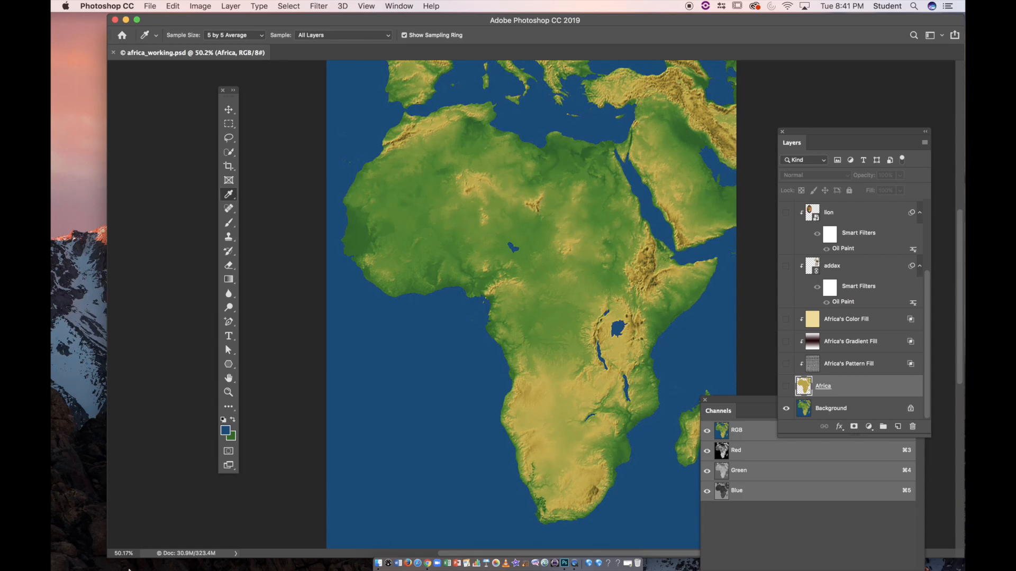
{"action": "left_click", "coordinate": [575, 564]}
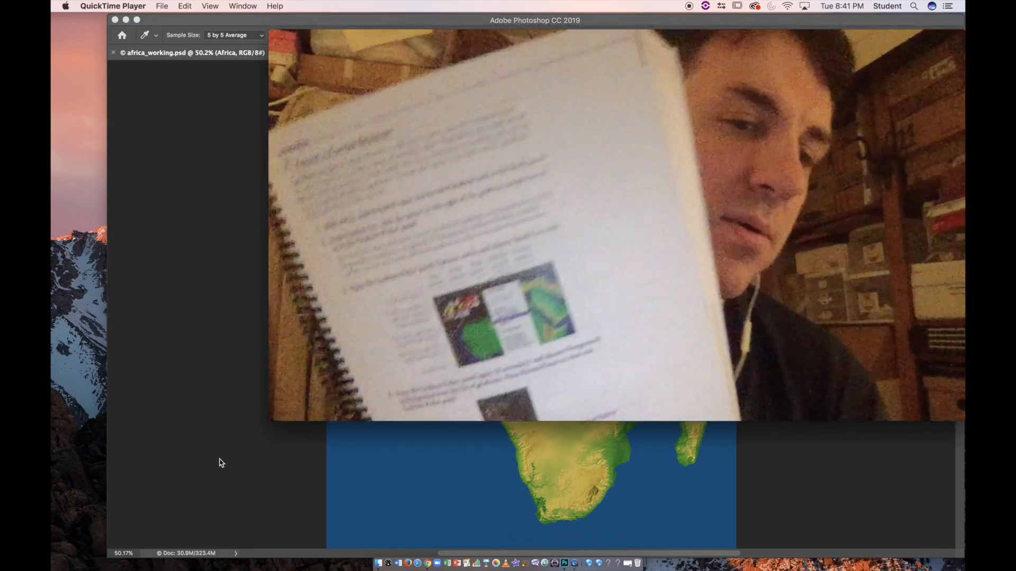
{"action": "left_click", "coordinate": [227, 476]}
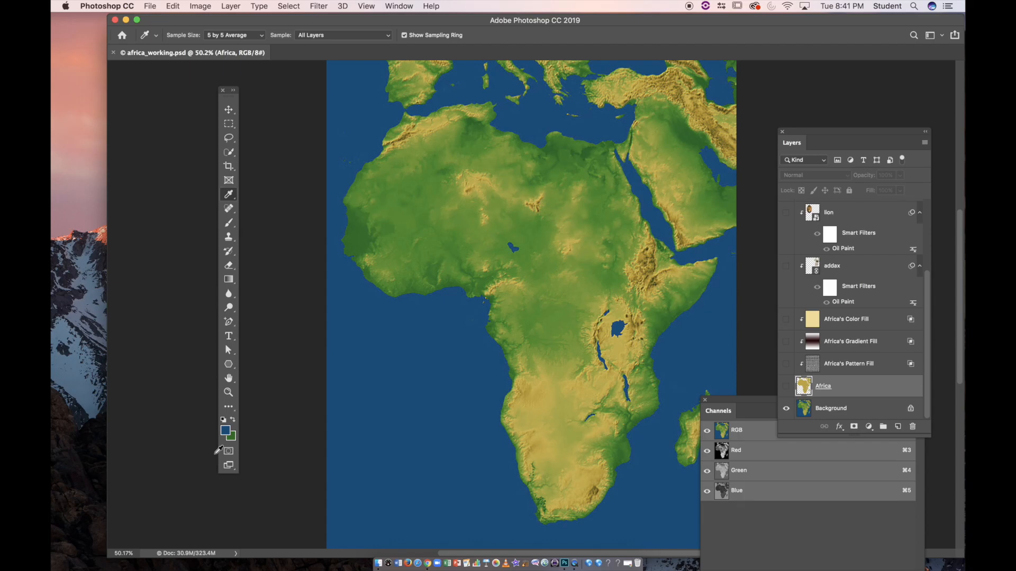
Select the Gradient tool and choose the Foreground to Background preset in Small List view
{"action": "left_click", "coordinate": [233, 283]}
{"action": "left_click_drag", "start_coordinate": [233, 284], "coordinate": [257, 281]}
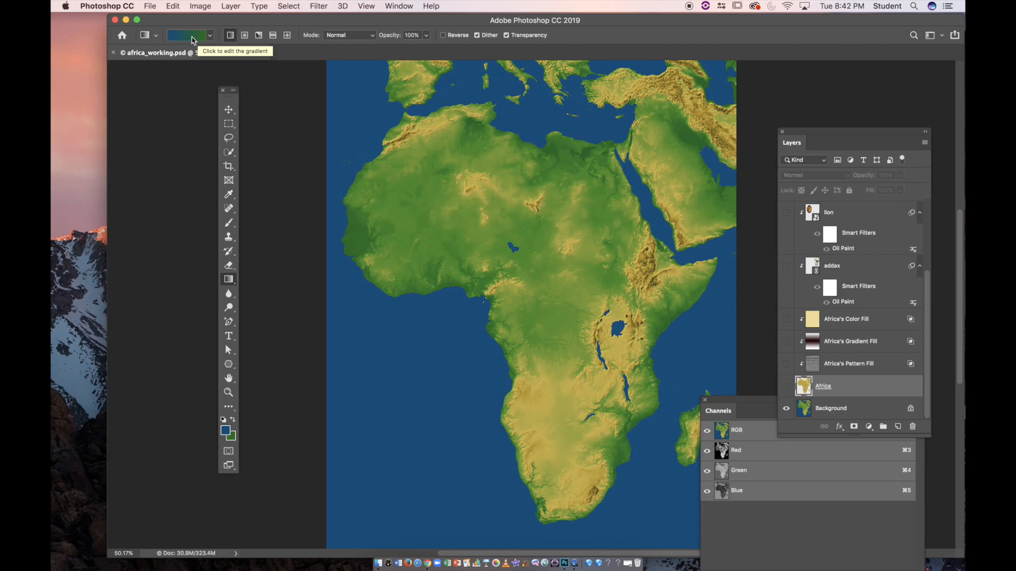
{"action": "left_click", "coordinate": [211, 37]}
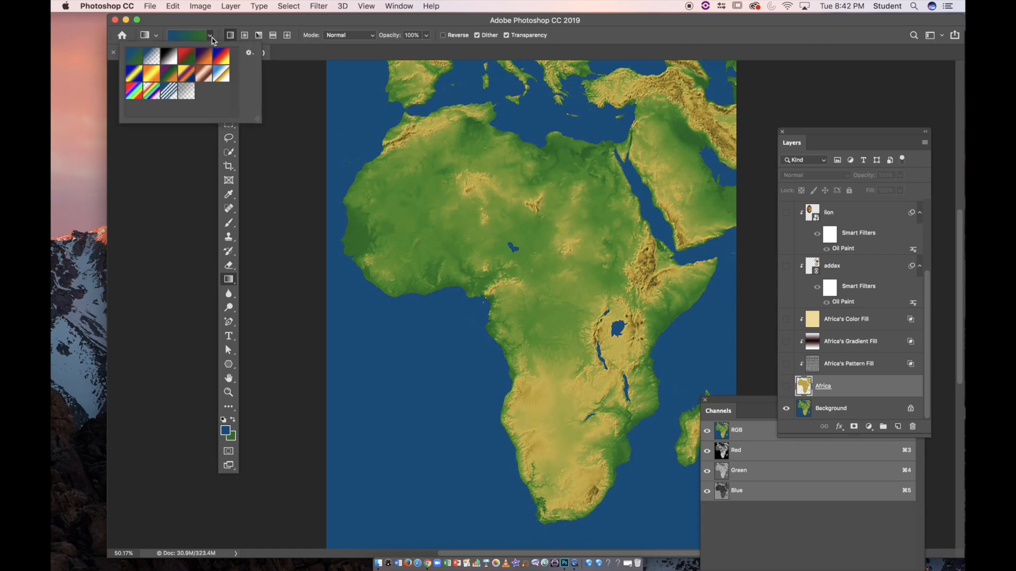
{"action": "left_click", "coordinate": [250, 53]}
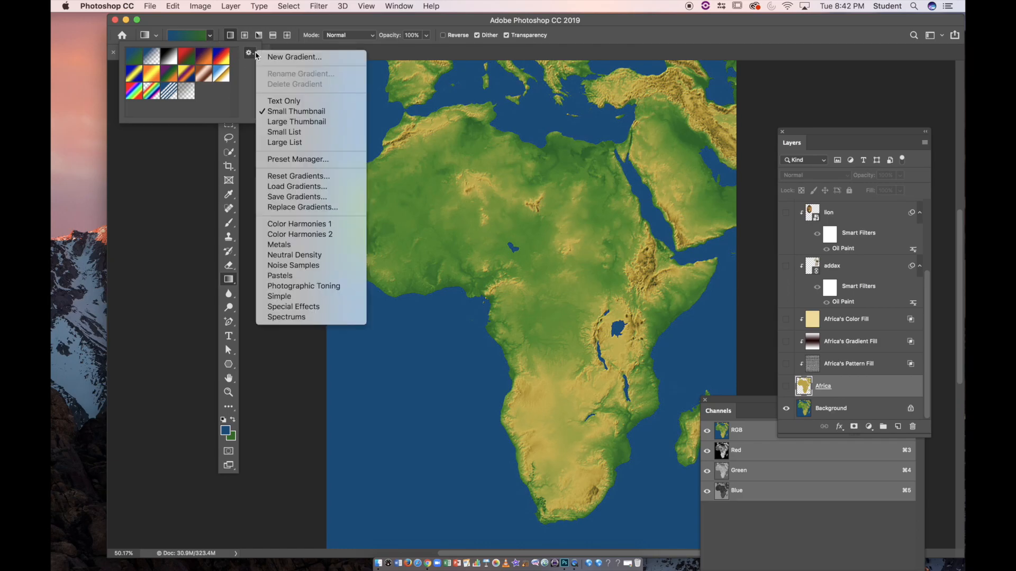
{"action": "left_click", "coordinate": [311, 132]}
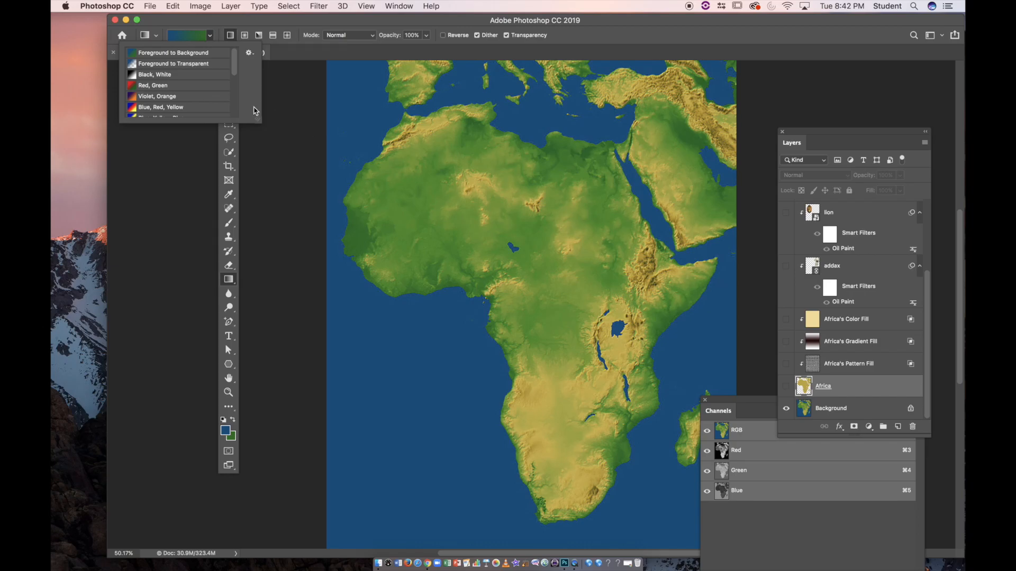
{"action": "left_click", "coordinate": [159, 55]}
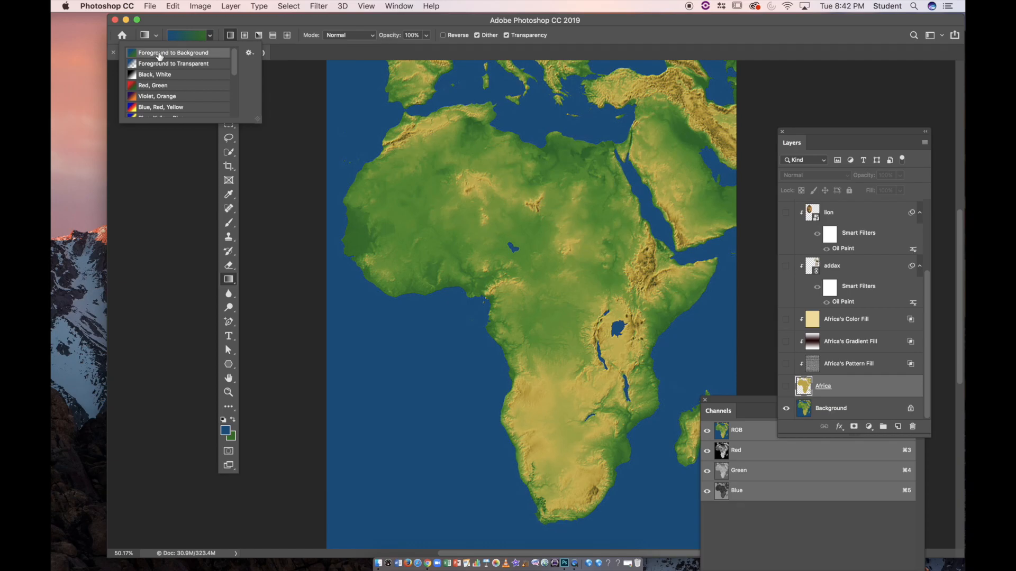
Preview the gradient in the Gradient Editor, then close it and the preset list
{"action": "left_click", "coordinate": [194, 42]}
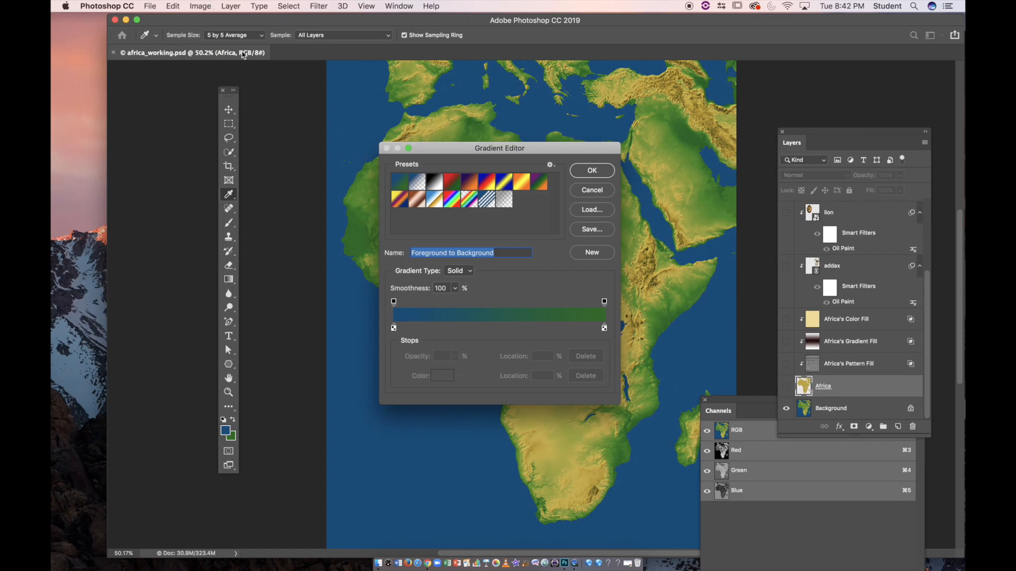
{"action": "left_click", "coordinate": [600, 195]}
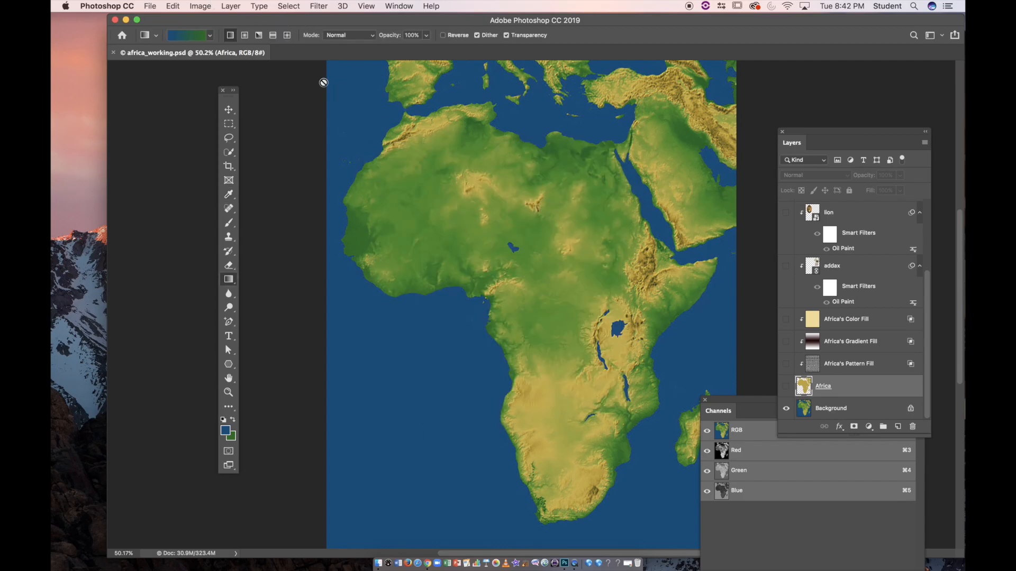
{"action": "left_click", "coordinate": [211, 36]}
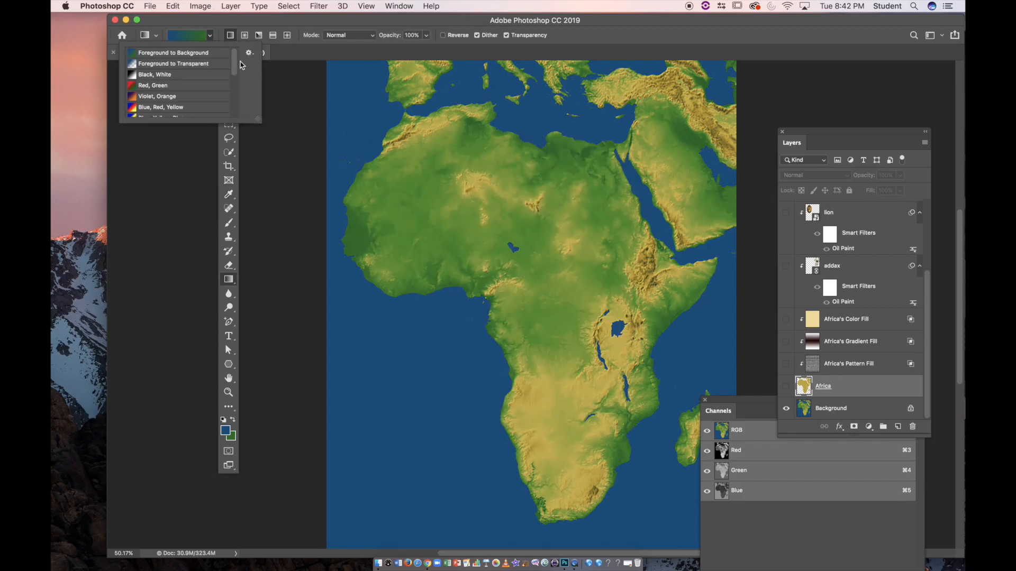
{"action": "left_click", "coordinate": [210, 39]}
In the Gradient Editor, move the green stop to 25% Location and select the blue stop
{"action": "left_click", "coordinate": [193, 38]}
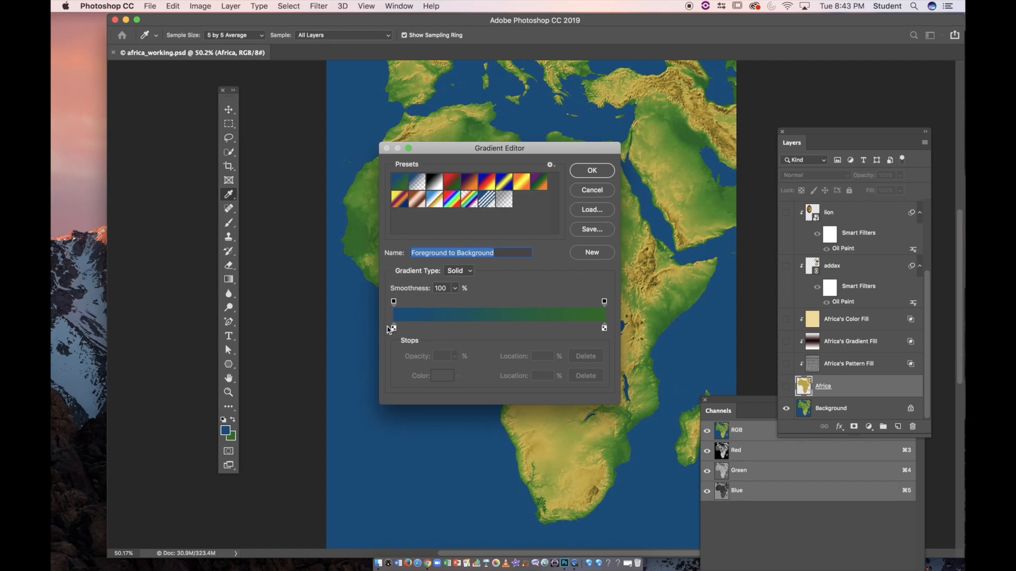
{"action": "left_click", "coordinate": [604, 328]}
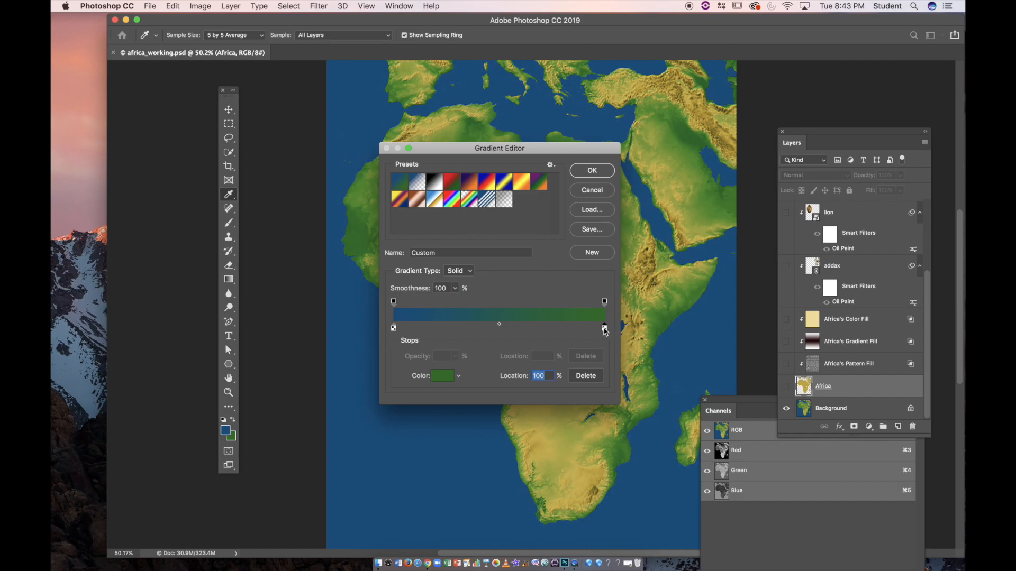
{"action": "left_click_drag", "start_coordinate": [605, 330], "coordinate": [447, 331]}
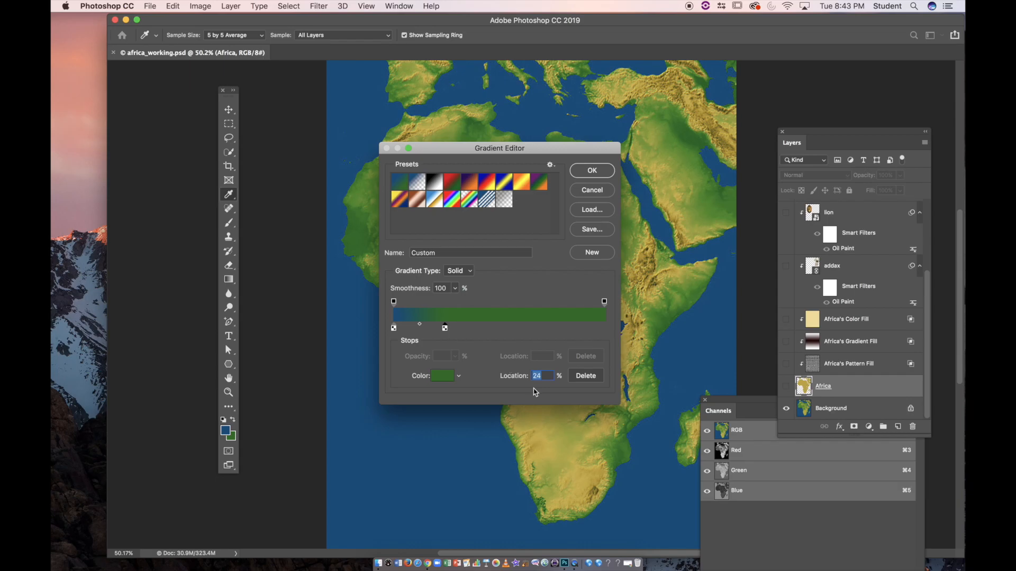
{"action": "type", "text": "25"}
{"action": "key", "text": "Return"}
{"action": "left_click", "coordinate": [393, 331]}
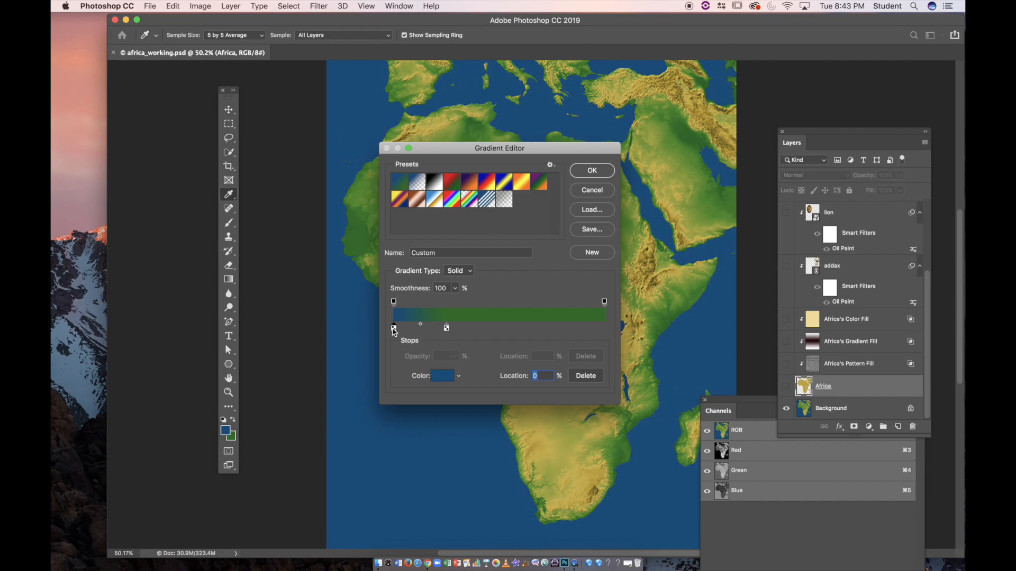
Option-drag copies of the stops: blue at 100% and 50%, green at 75%
{"action": "key", "text": "alt"}
{"action": "key", "text": "alt"}
{"action": "left_click_drag", "start_coordinate": [394, 328], "coordinate": [605, 334]}
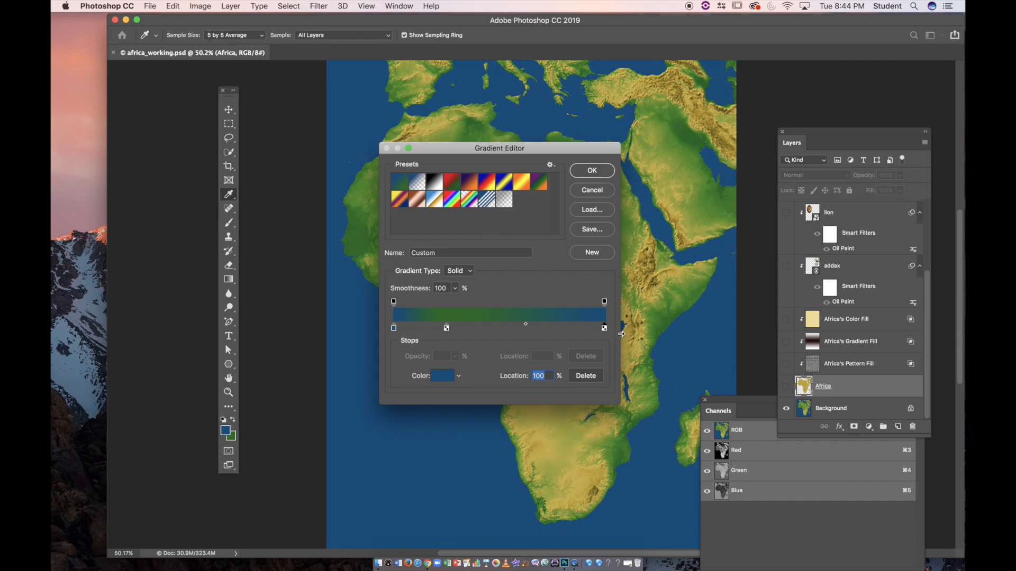
{"action": "left_click", "coordinate": [393, 328]}
{"action": "left_click_drag", "start_coordinate": [394, 329], "coordinate": [500, 329]}
{"action": "left_click", "coordinate": [447, 328]}
{"action": "left_click_drag", "start_coordinate": [447, 329], "coordinate": [554, 334]}
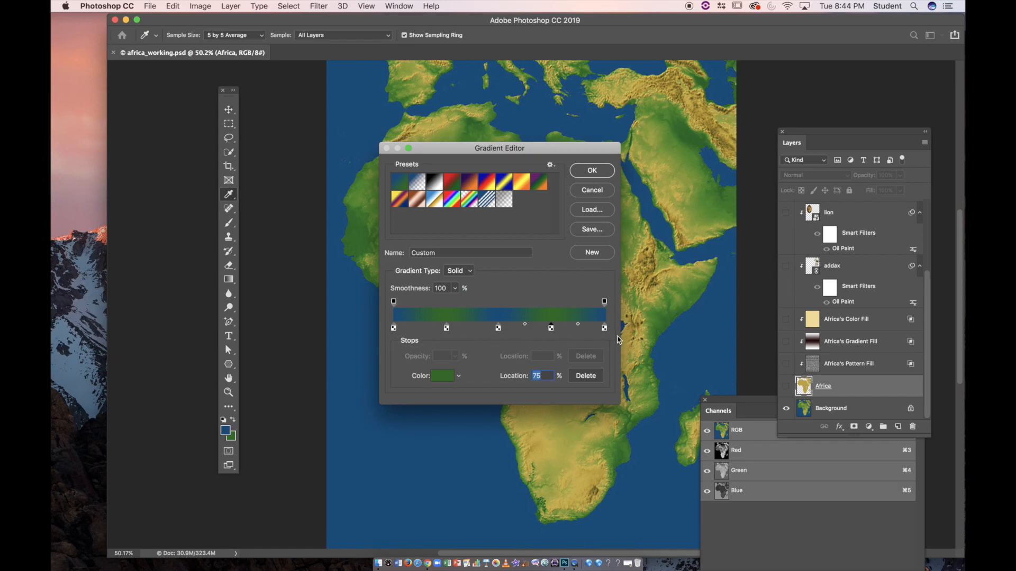
Name the gradient 'Ocean Blues' and accept it with OK
{"action": "left_click_drag", "start_coordinate": [442, 253], "coordinate": [385, 254]}
{"action": "type", "text": "Ocean Blues"}
{"action": "left_click", "coordinate": [585, 175]}
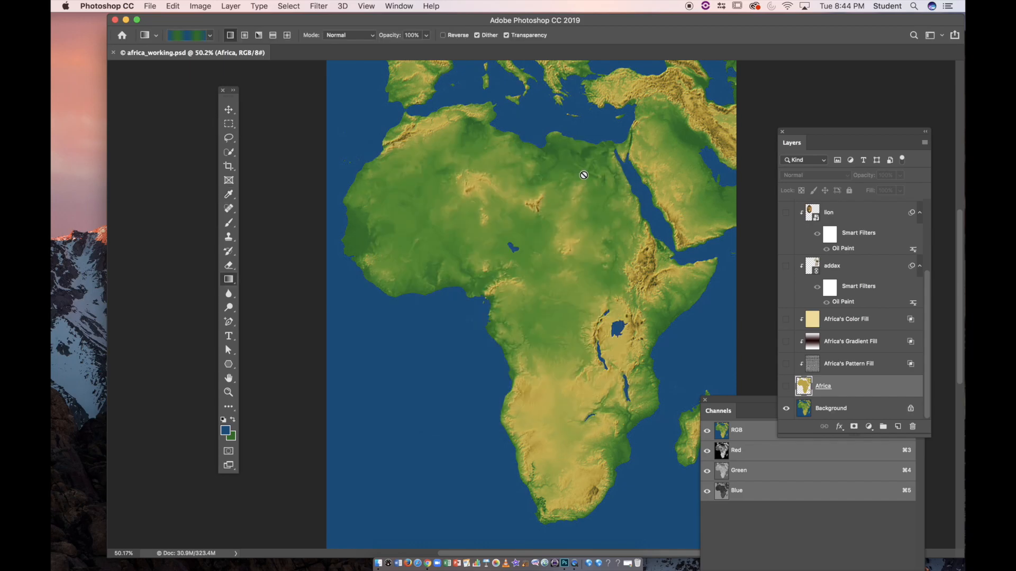
{"action": "left_click", "coordinate": [151, 6]}
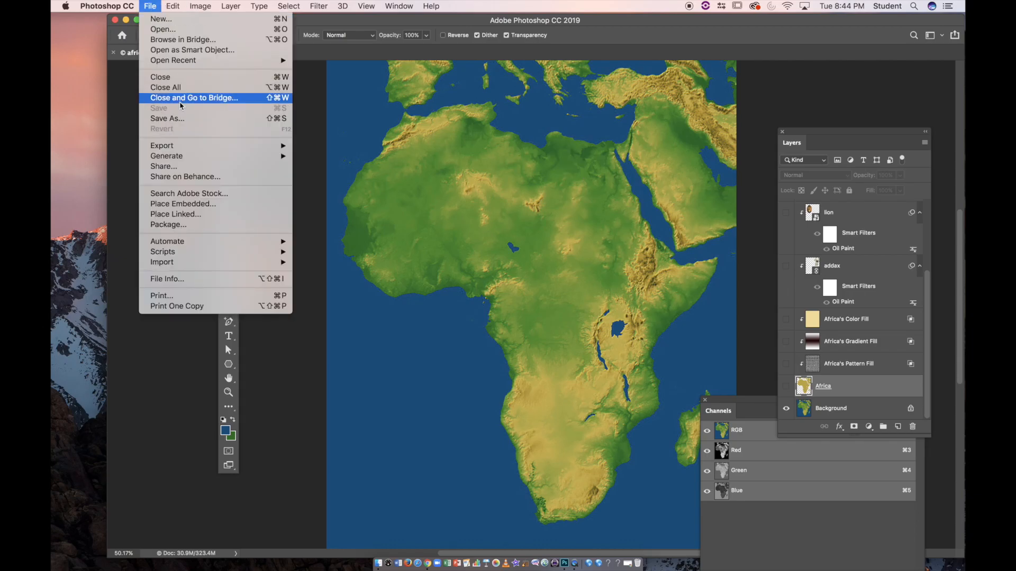
{"action": "left_click", "coordinate": [290, 118]}
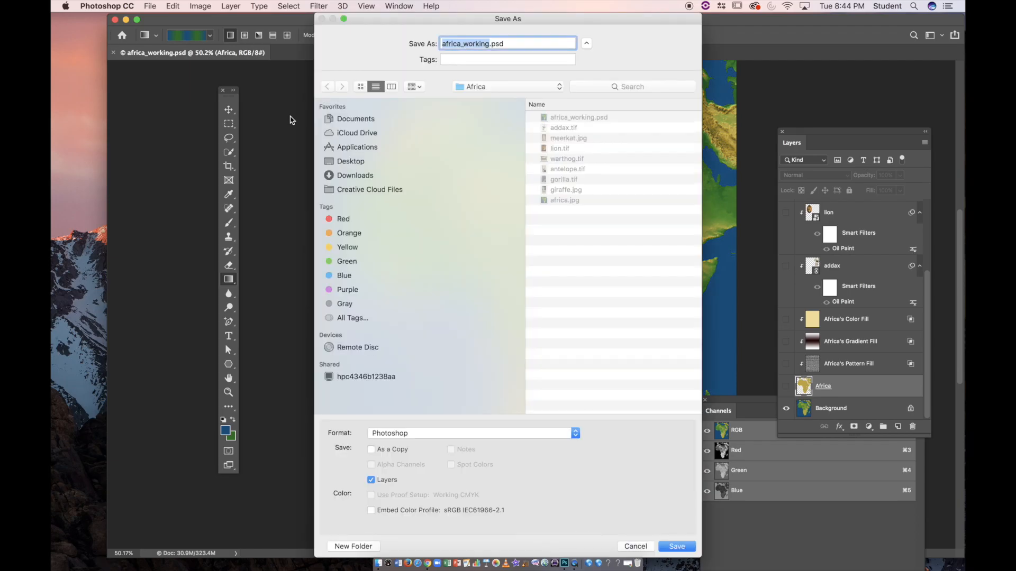
{"action": "left_click", "coordinate": [636, 550]}
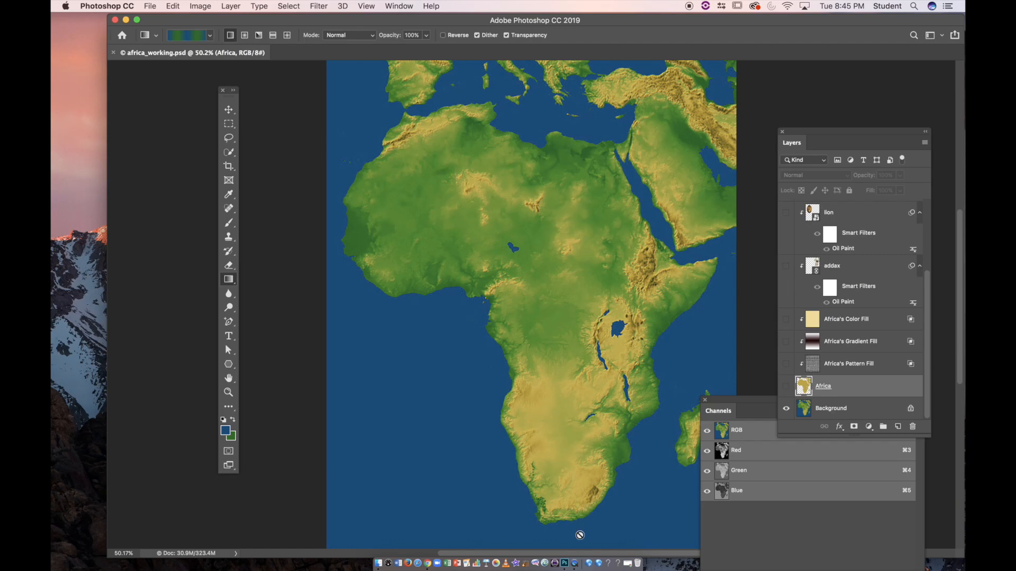
{"action": "left_click", "coordinate": [575, 564]}
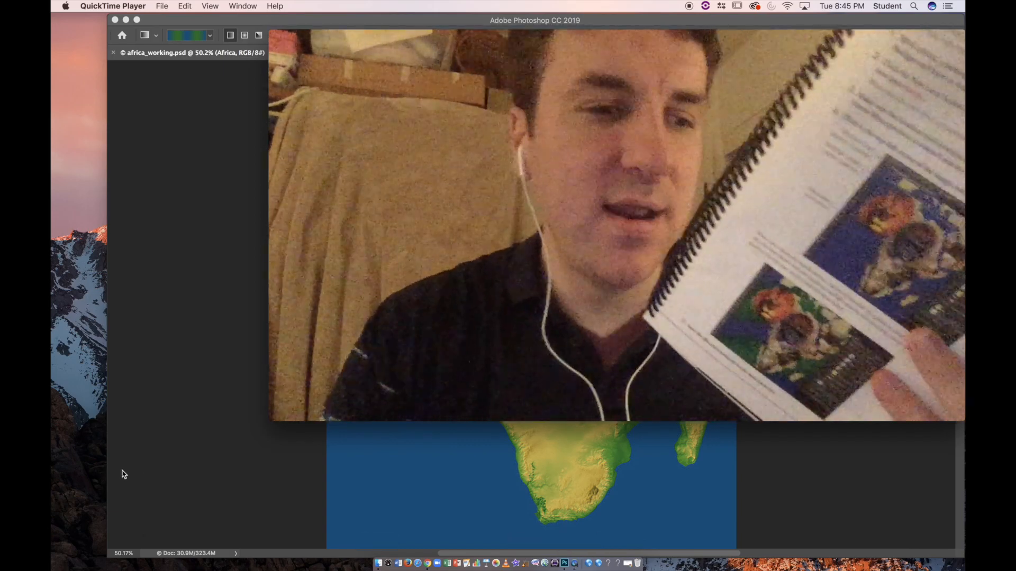
{"action": "left_click", "coordinate": [141, 460]}
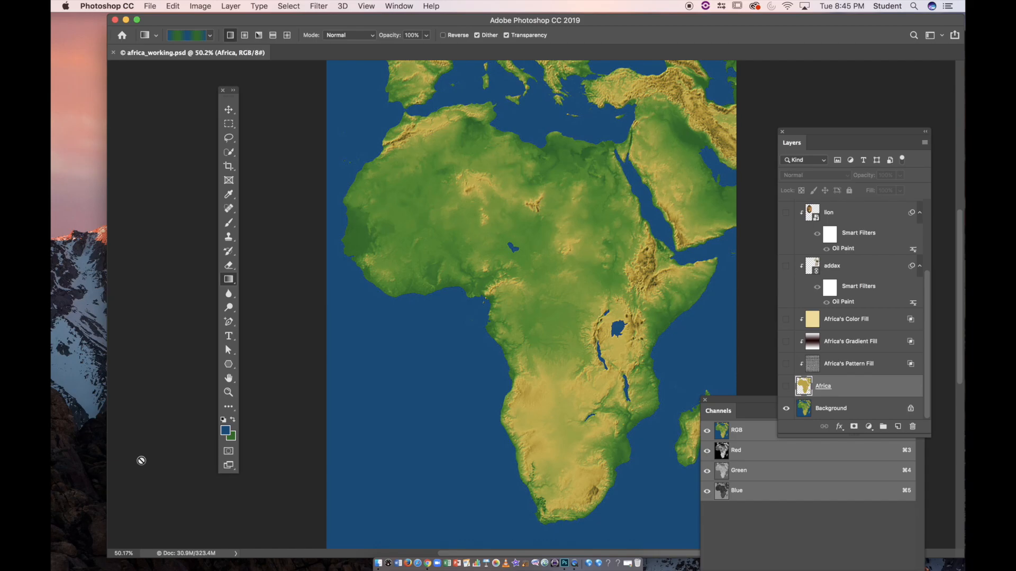
Show the Africa, fill, addax, lion, gorilla and giraffe layers again, then select Background
{"action": "left_click", "coordinate": [786, 387]}
{"action": "left_click", "coordinate": [786, 364]}
{"action": "left_click", "coordinate": [786, 319]}
{"action": "left_click", "coordinate": [787, 342]}
{"action": "left_click", "coordinate": [786, 265]}
{"action": "left_click", "coordinate": [786, 212]}
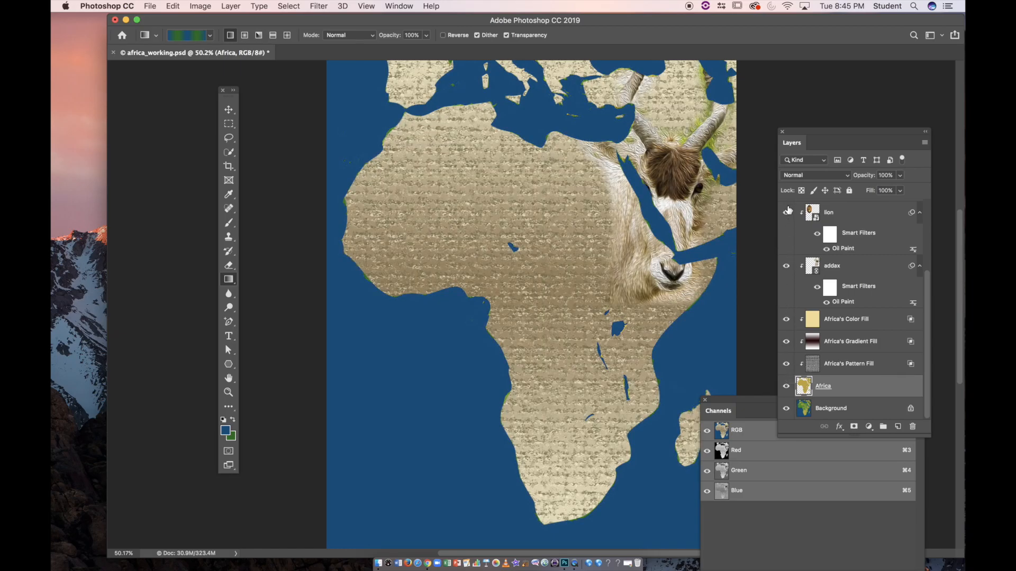
{"action": "scroll", "coordinate": [788, 210], "scroll_direction": "up", "scroll_amount": 2}
{"action": "left_click", "coordinate": [787, 210]}
{"action": "left_click", "coordinate": [787, 264]}
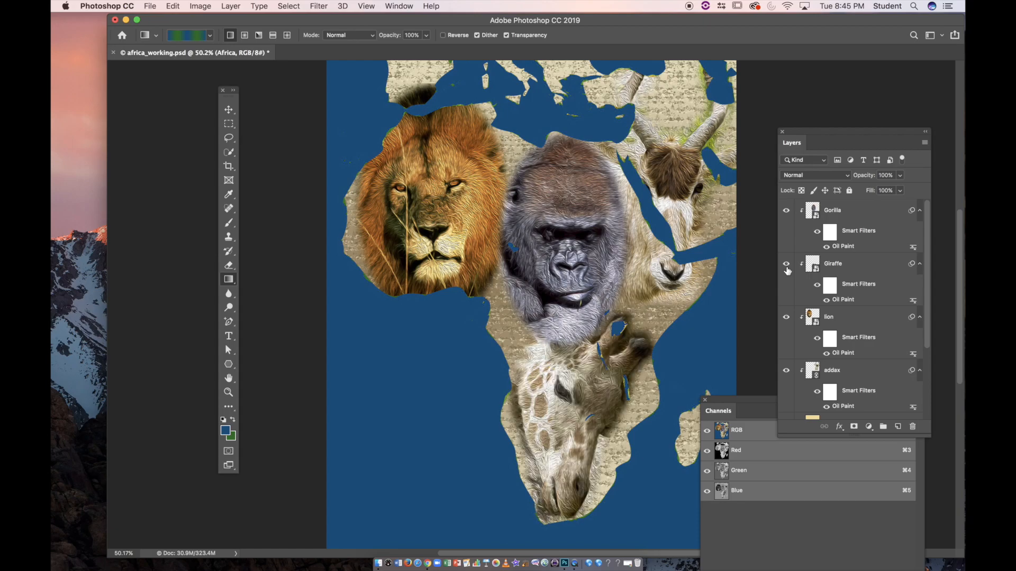
{"action": "scroll", "coordinate": [847, 318], "scroll_direction": "down", "scroll_amount": 2}
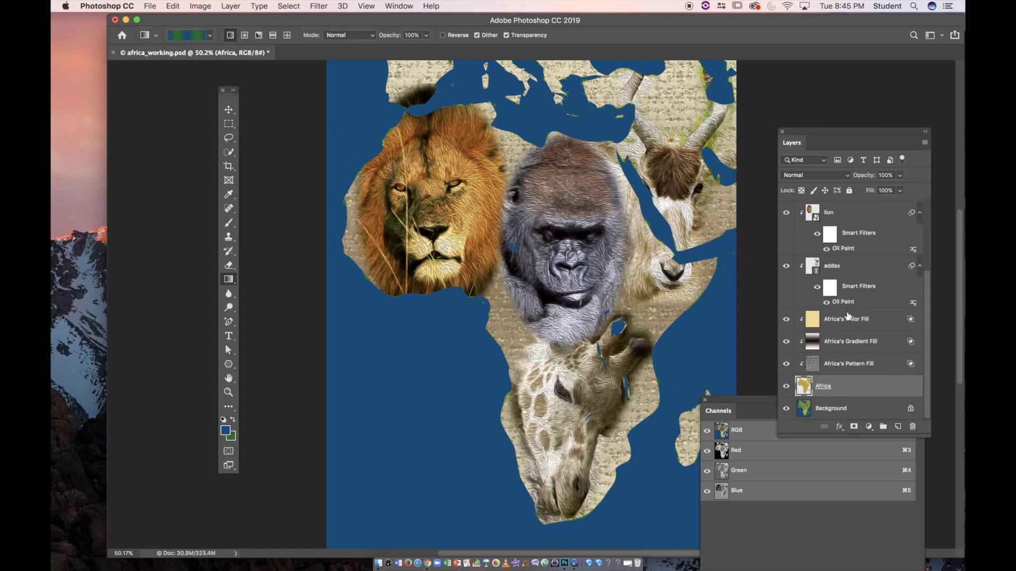
{"action": "left_click", "coordinate": [838, 413]}
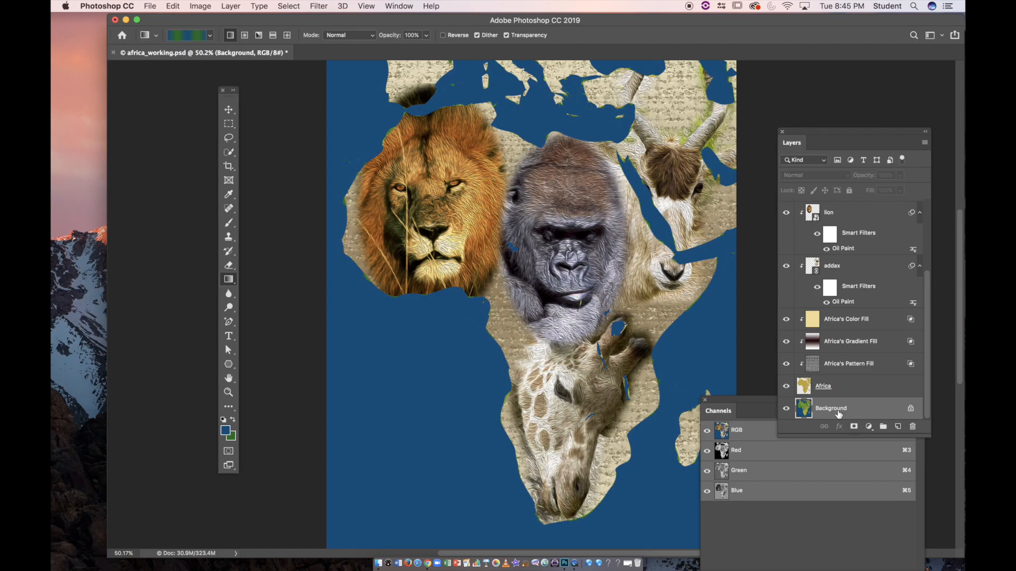
Add a new layer above Background, name it 'Ocean', and zoom out with Cmd+minus
{"action": "left_click", "coordinate": [898, 426]}
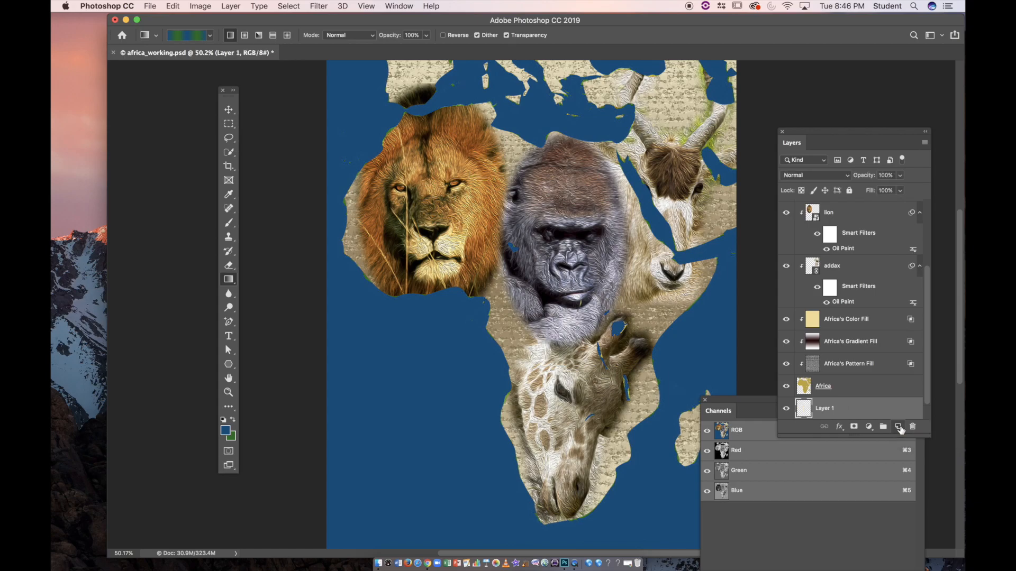
{"action": "scroll", "coordinate": [894, 416], "scroll_direction": "down", "scroll_amount": 1}
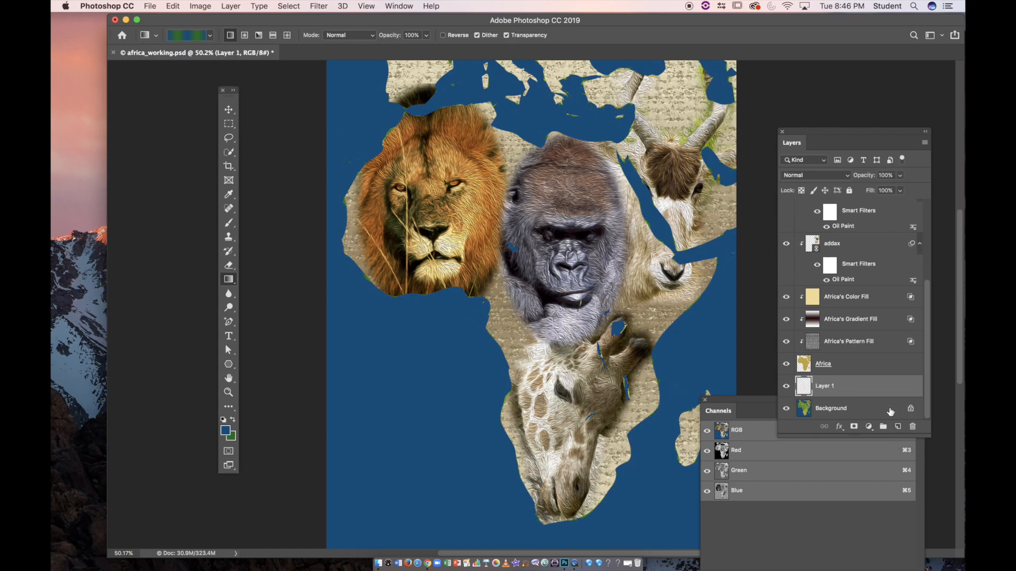
{"action": "double_click", "coordinate": [825, 389]}
{"action": "type", "text": "Ocean"}
{"action": "key", "text": "Return"}
{"action": "key", "text": "super+minus"}
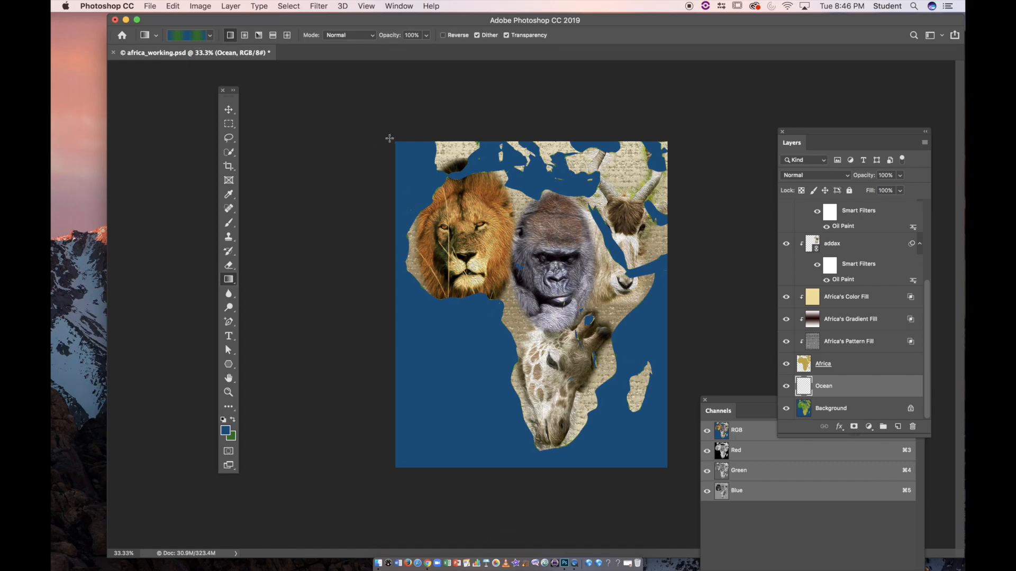
Drag the Ocean Blues gradient from top-left to bottom-right across the Ocean layer, then save with Cmd+S
{"action": "left_click_drag", "start_coordinate": [389, 137], "coordinate": [678, 478]}
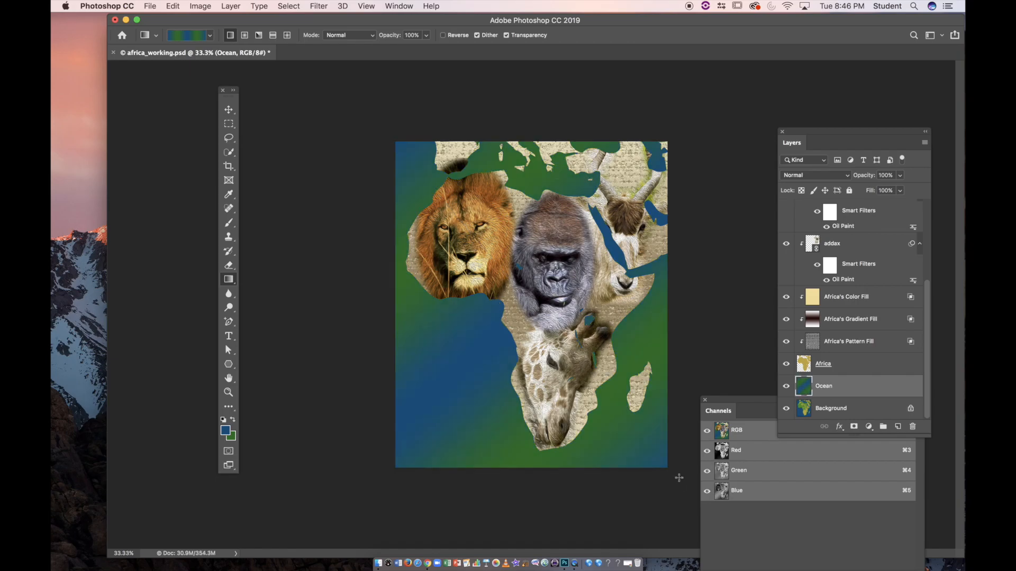
{"action": "left_click_drag", "start_coordinate": [392, 139], "coordinate": [669, 471]}
{"action": "key", "text": "super+s"}
{"action": "left_click", "coordinate": [573, 564]}
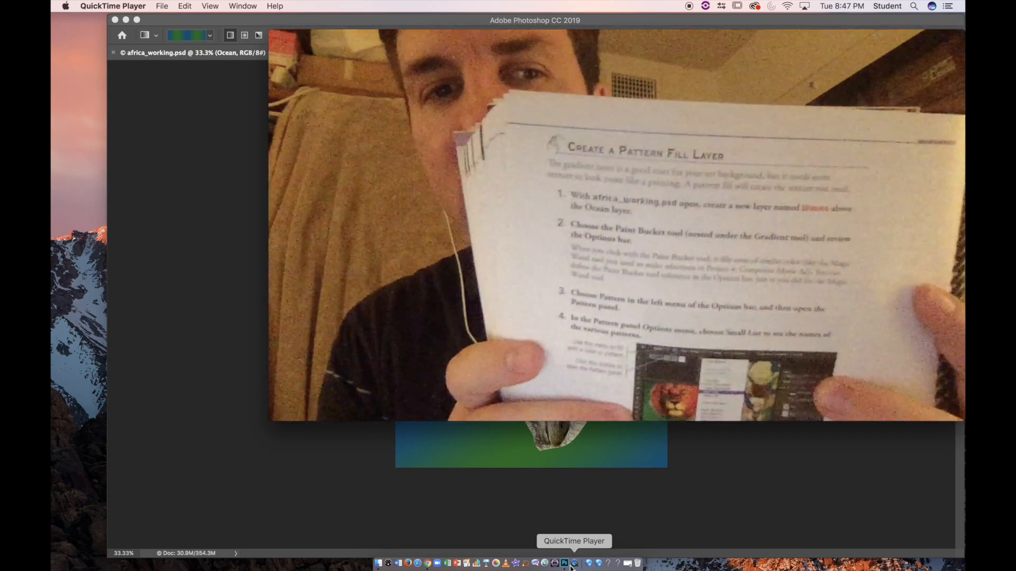
{"action": "left_click", "coordinate": [177, 395]}
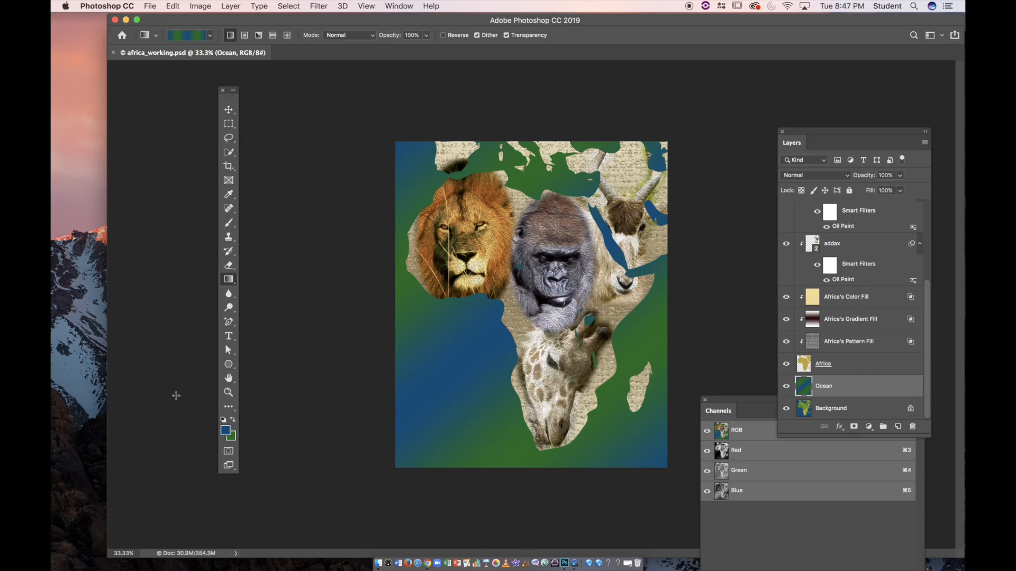
Add a new layer named 'Waves' above Ocean and switch to the Paint Bucket Tool
{"action": "left_click", "coordinate": [898, 427]}
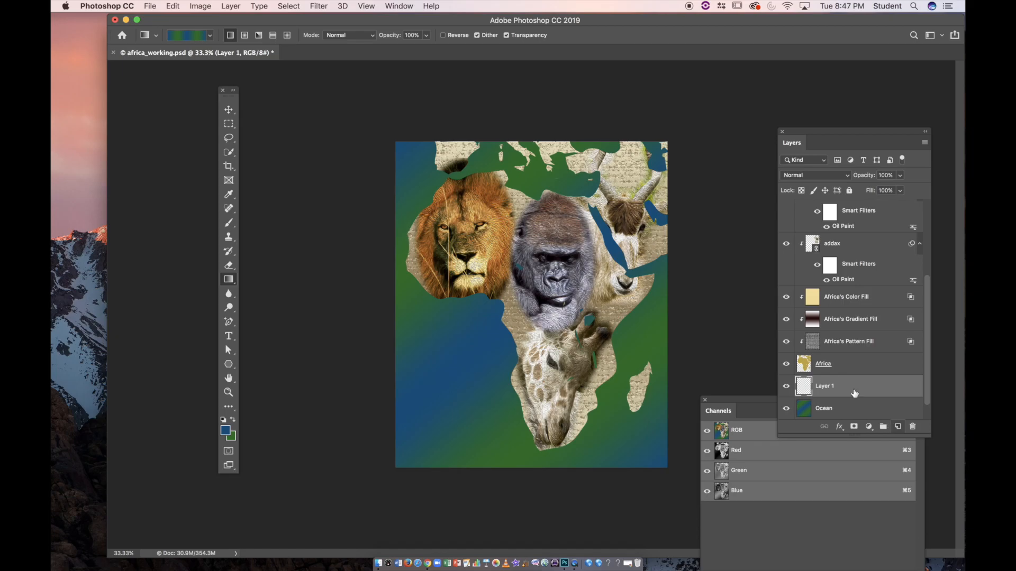
{"action": "double_click", "coordinate": [825, 387]}
{"action": "type", "text": "Waves"}
{"action": "left_click", "coordinate": [870, 394]}
{"action": "left_click", "coordinate": [233, 286]}
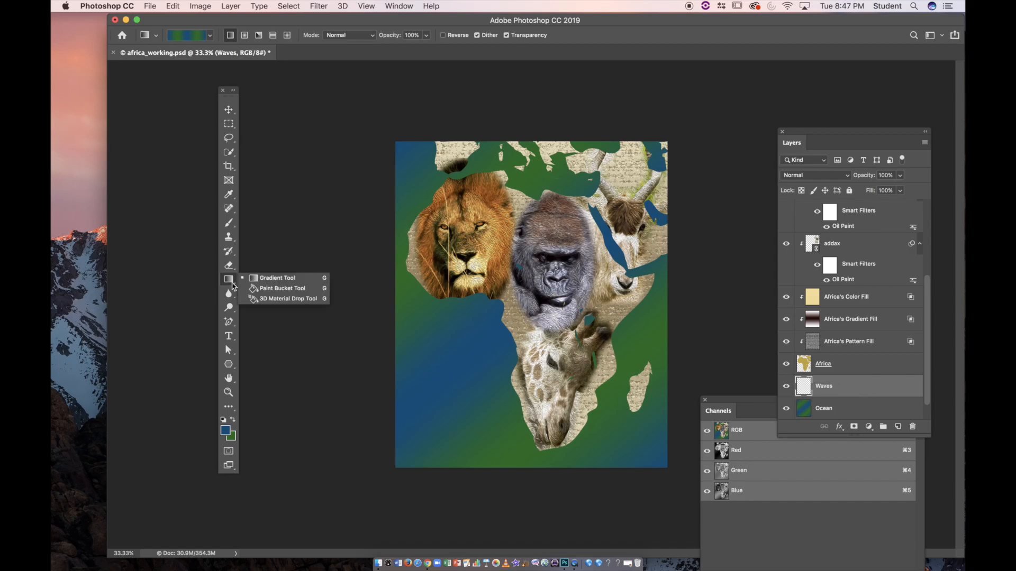
{"action": "left_click", "coordinate": [266, 291]}
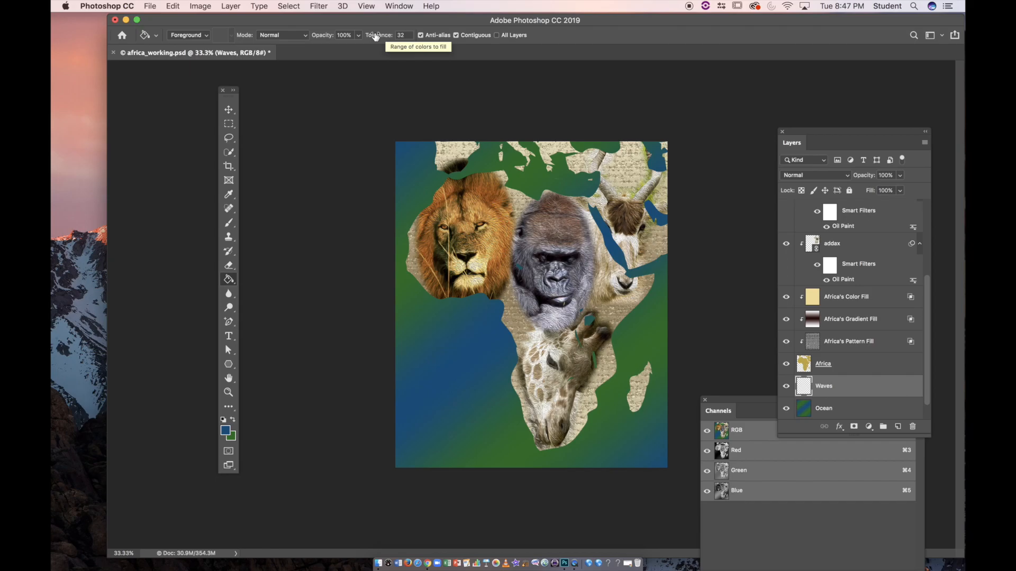
Set the fill source to Pattern and show the pattern picker as a Small List
{"action": "left_click", "coordinate": [201, 35]}
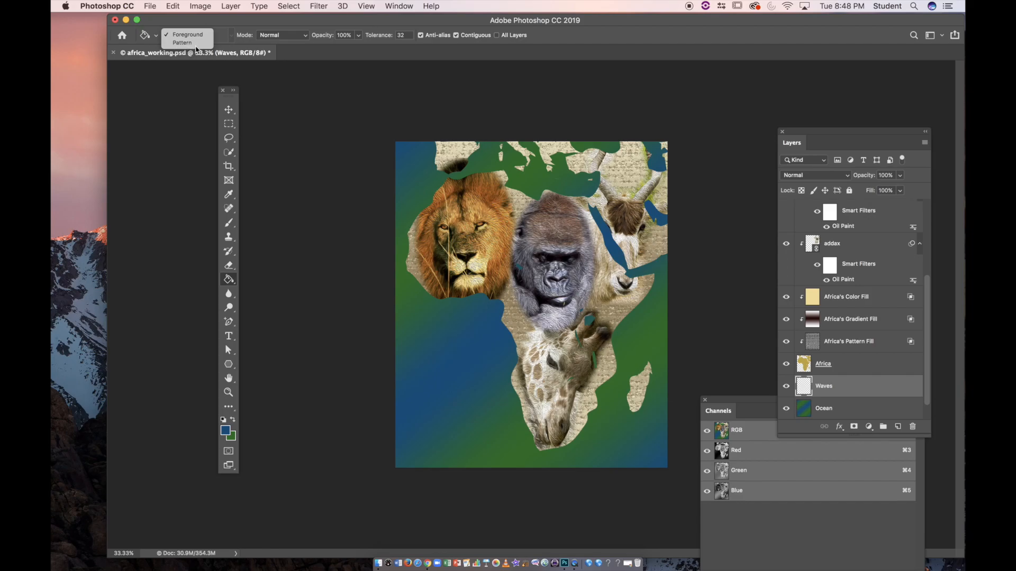
{"action": "left_click", "coordinate": [191, 43]}
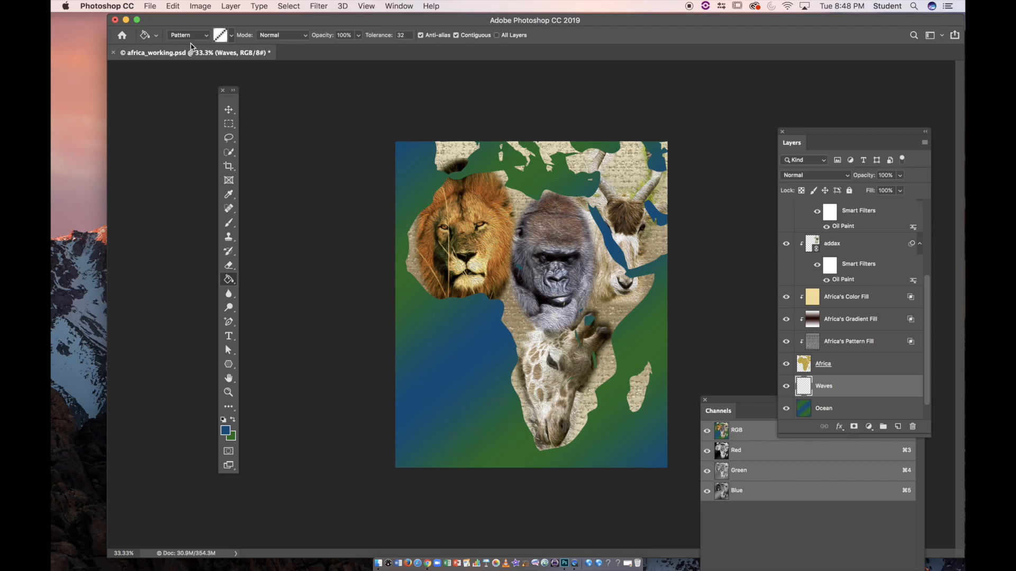
{"action": "left_click", "coordinate": [226, 36]}
{"action": "left_click", "coordinate": [285, 54]}
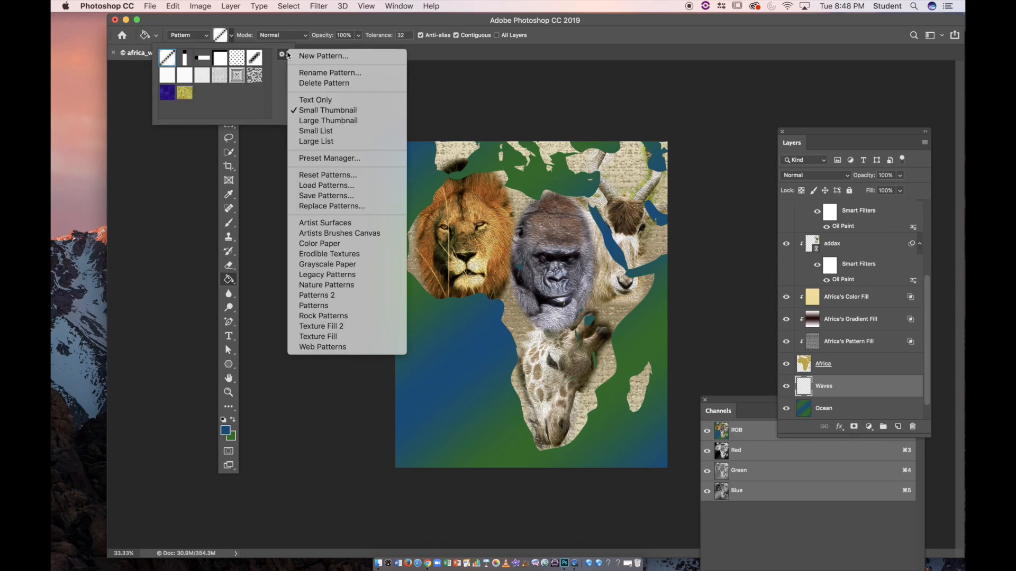
{"action": "left_click", "coordinate": [316, 130]}
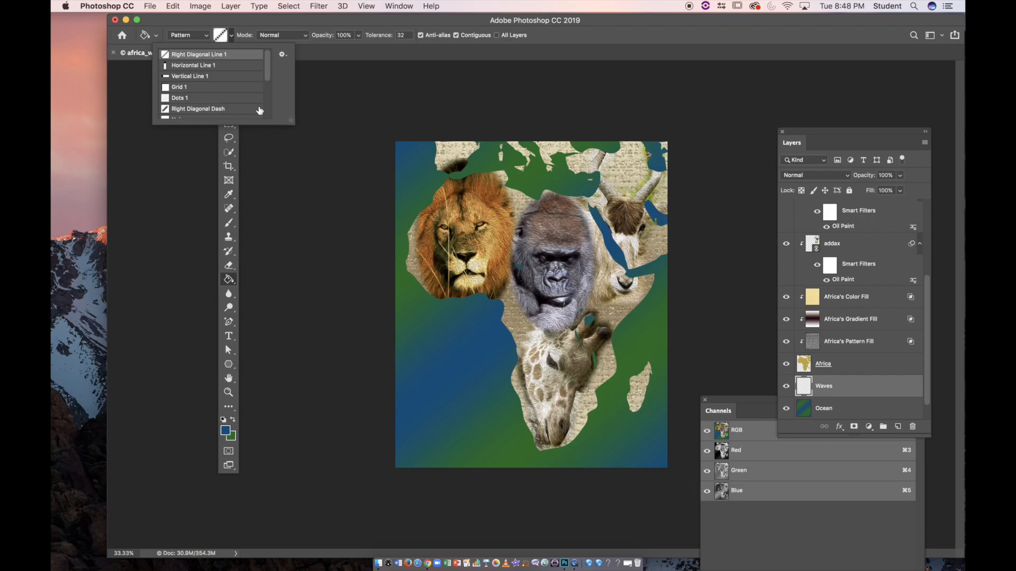
{"action": "left_click_drag", "start_coordinate": [267, 77], "coordinate": [276, 116]}
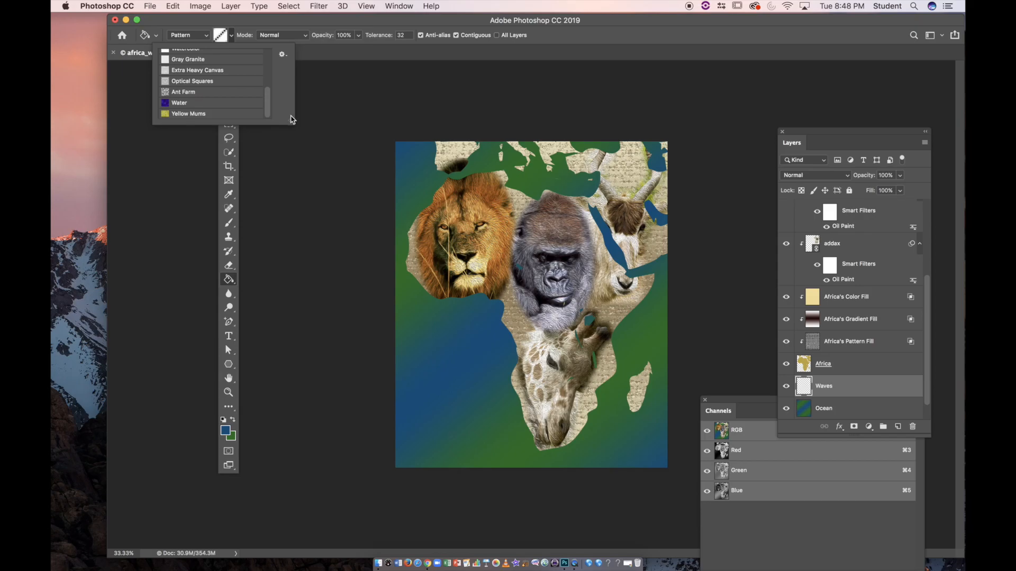
Replace the current patterns with the Artist Surfaces pattern set
{"action": "left_click", "coordinate": [282, 55]}
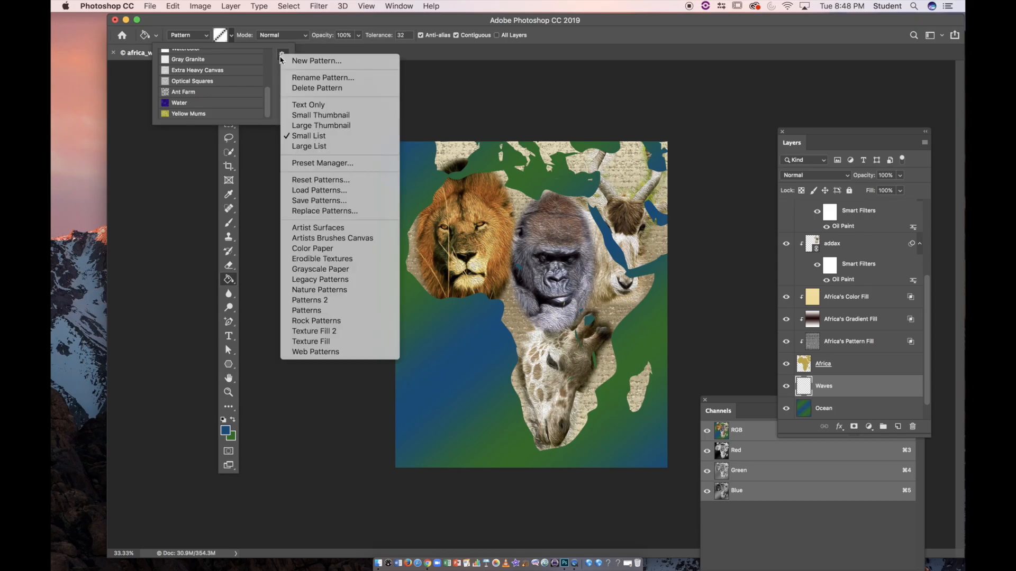
{"action": "left_click", "coordinate": [282, 55]}
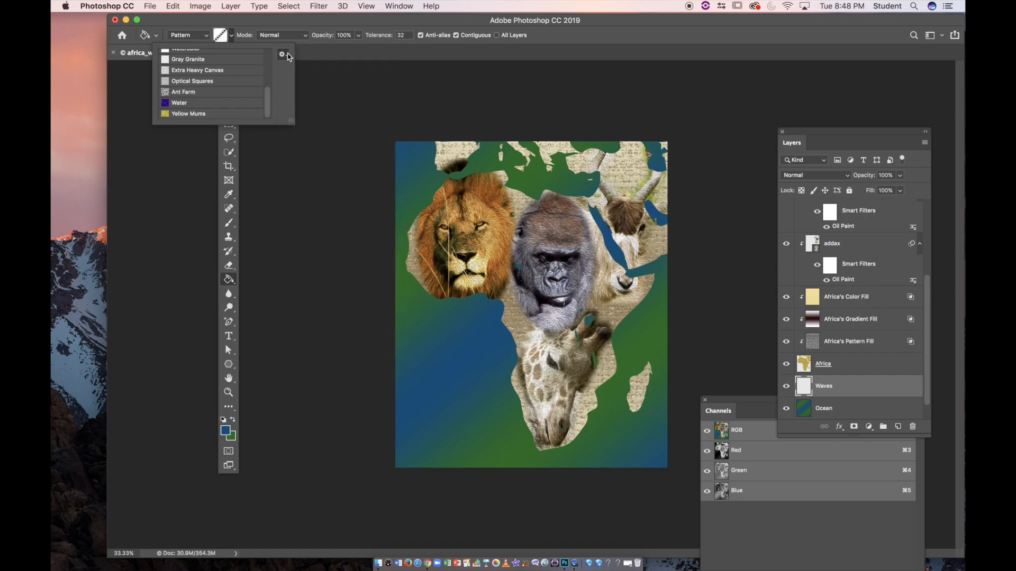
{"action": "left_click", "coordinate": [287, 55]}
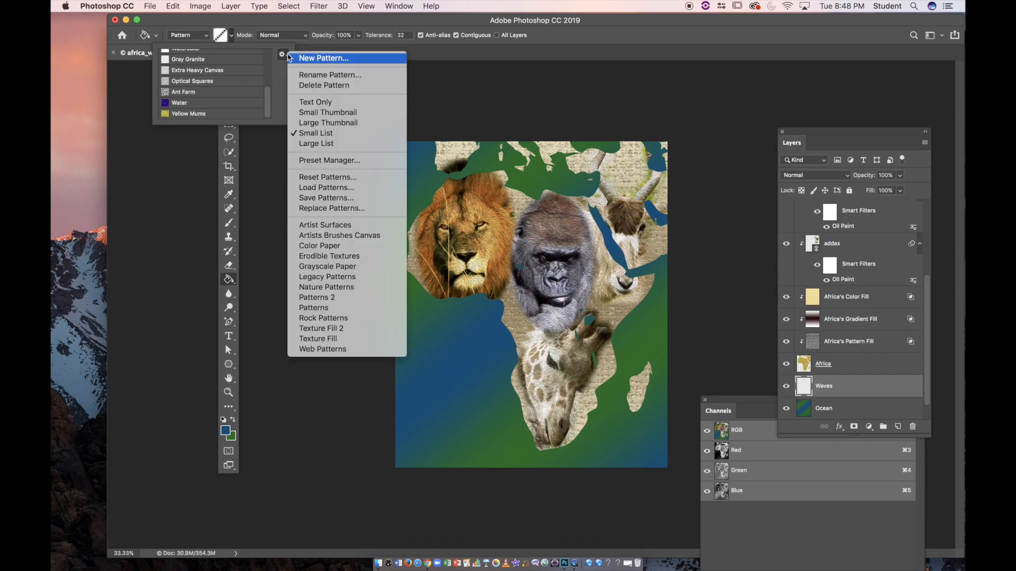
{"action": "left_click", "coordinate": [366, 226]}
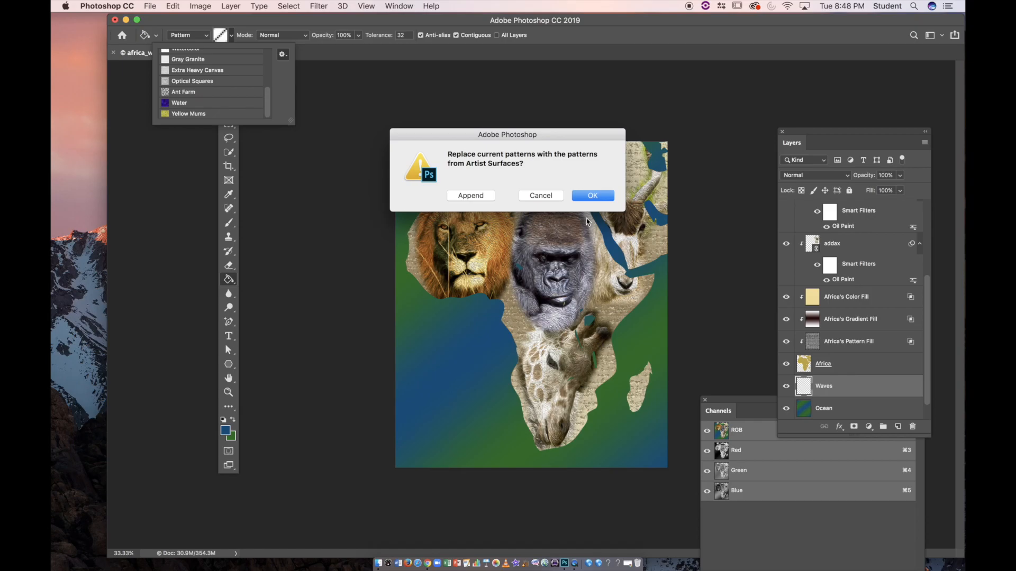
{"action": "left_click", "coordinate": [595, 197]}
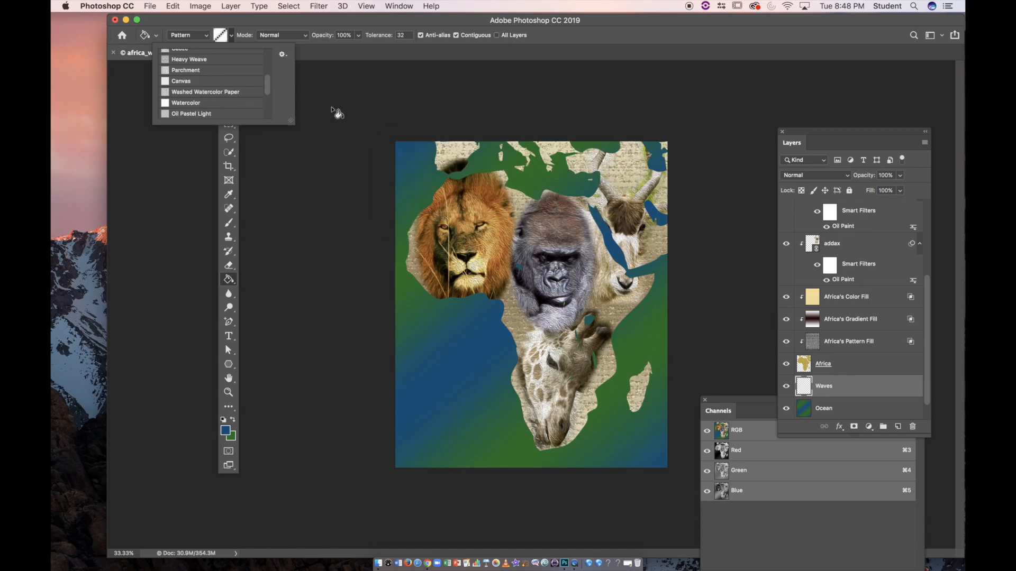
Paint-bucket the ocean area with the Oil Pastel on Canvas pattern, then save the file
{"action": "left_click_drag", "start_coordinate": [291, 121], "coordinate": [329, 231]}
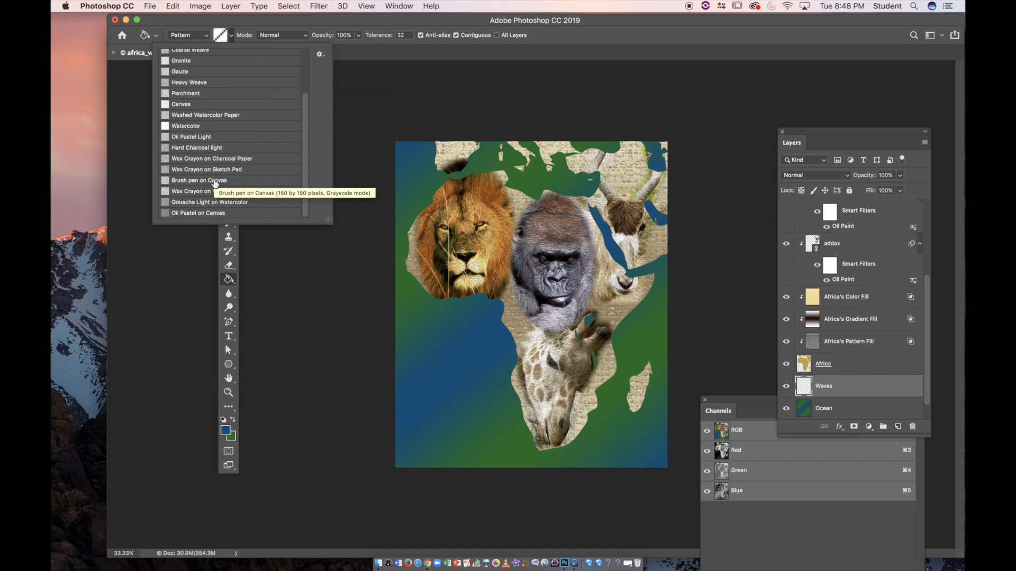
{"action": "left_click", "coordinate": [215, 214]}
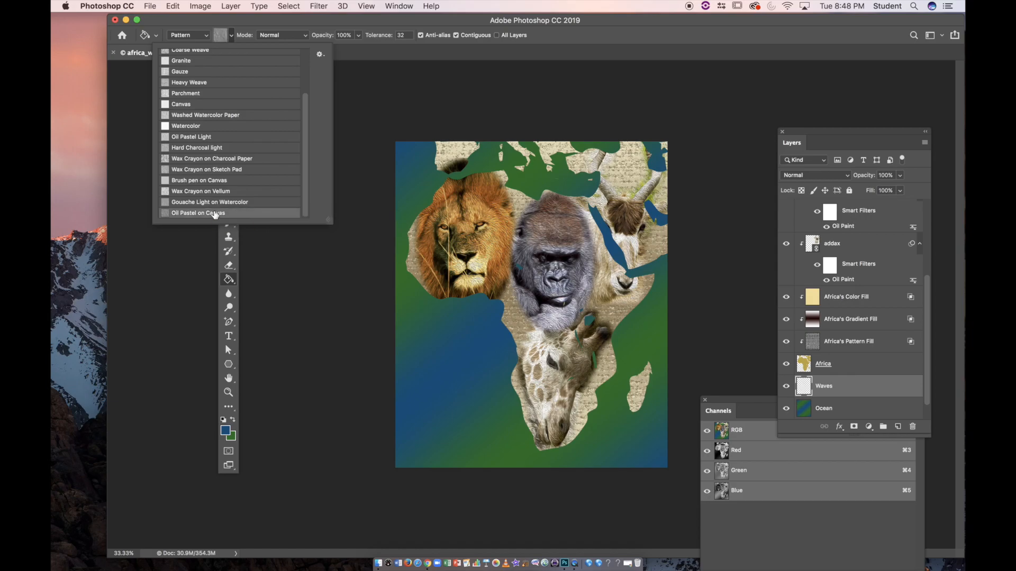
{"action": "left_click", "coordinate": [446, 336]}
{"action": "left_click", "coordinate": [446, 337]}
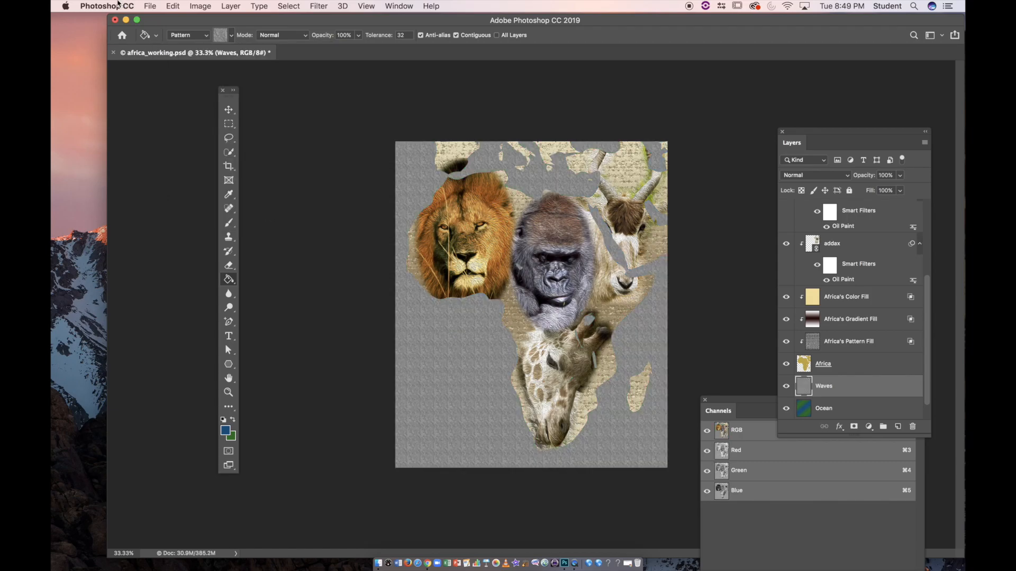
{"action": "left_click", "coordinate": [149, 5]}
{"action": "left_click", "coordinate": [172, 109]}
Move the Waves layer below the Ocean layer in the Layers panel
{"action": "scroll", "coordinate": [868, 384], "scroll_direction": "down", "scroll_amount": 1}
{"action": "left_click_drag", "start_coordinate": [868, 385], "coordinate": [876, 420]}
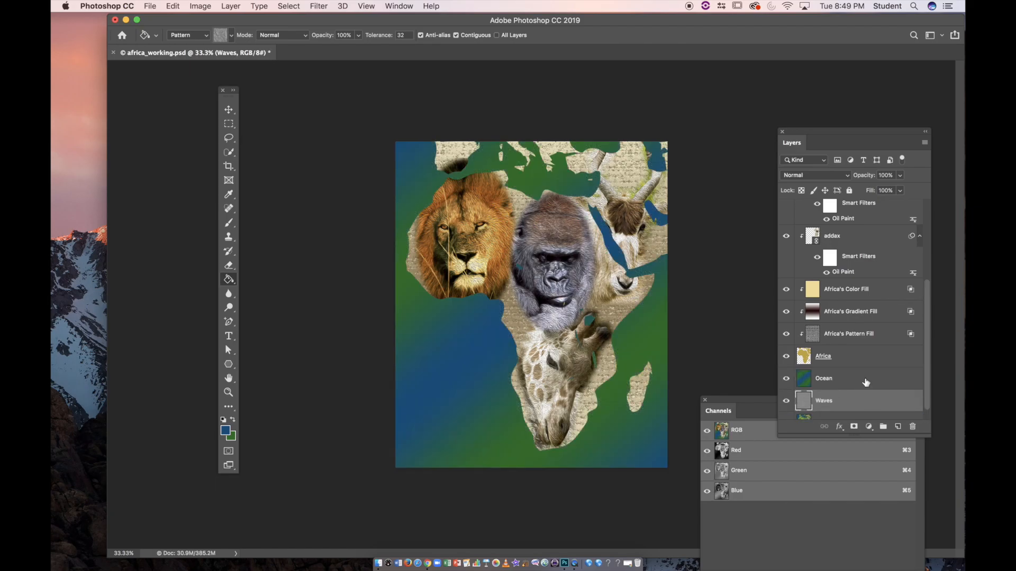
{"action": "scroll", "coordinate": [866, 381], "scroll_direction": "down", "scroll_amount": 1}
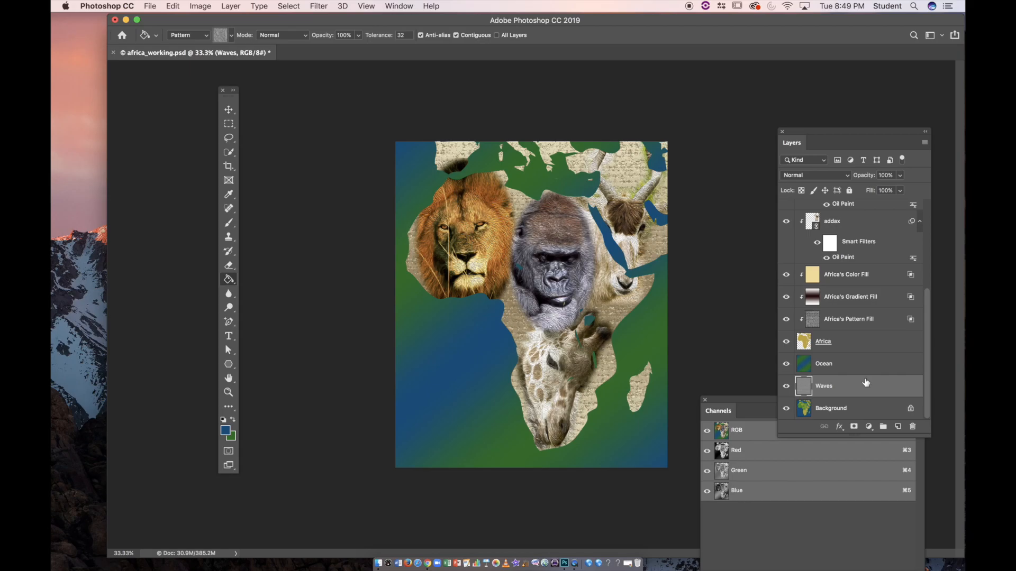
Set the Ocean layer's blend mode to Overlay and select the Waves layer
{"action": "left_click", "coordinate": [840, 371]}
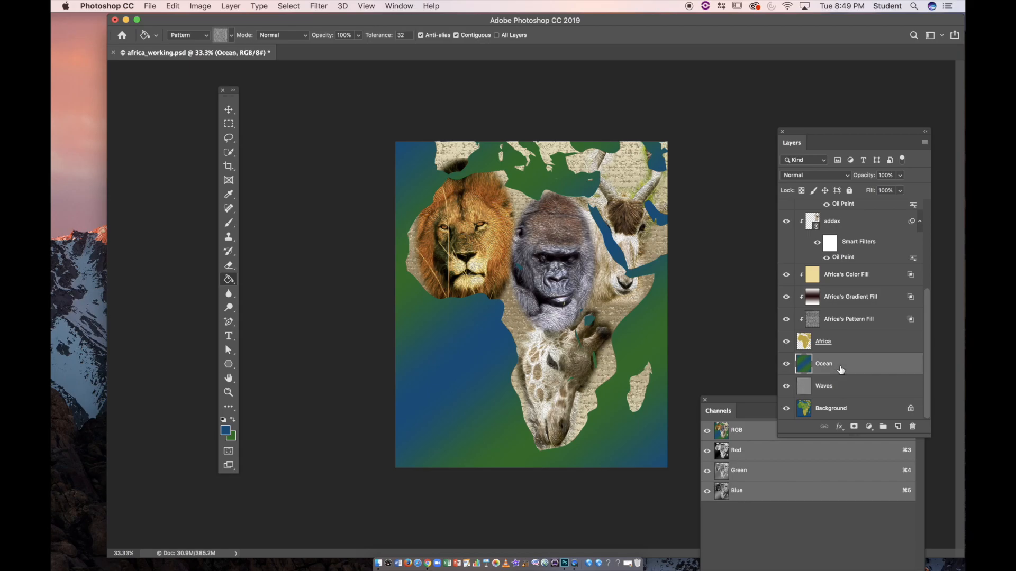
{"action": "left_click", "coordinate": [836, 179]}
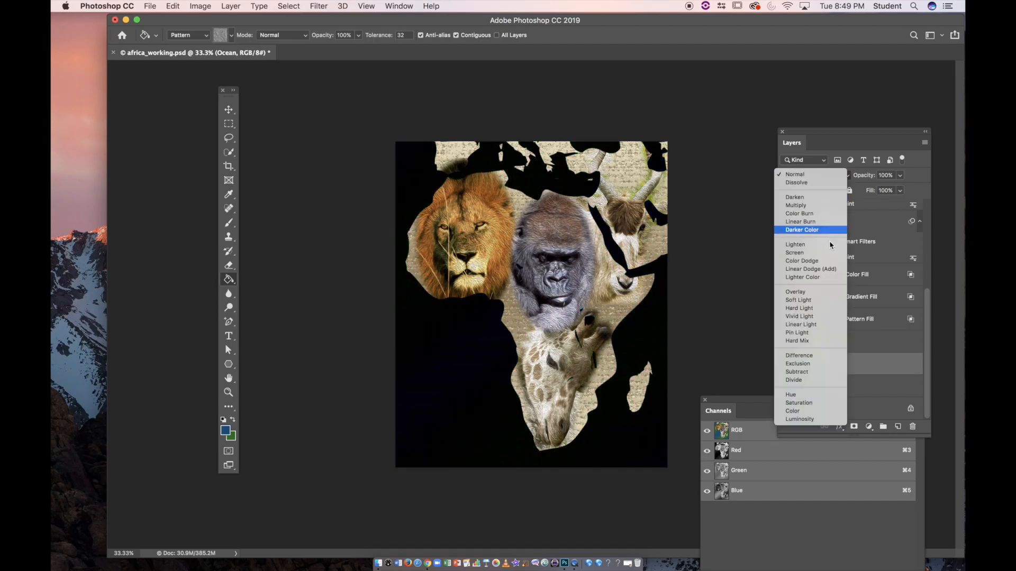
{"action": "left_click", "coordinate": [813, 296]}
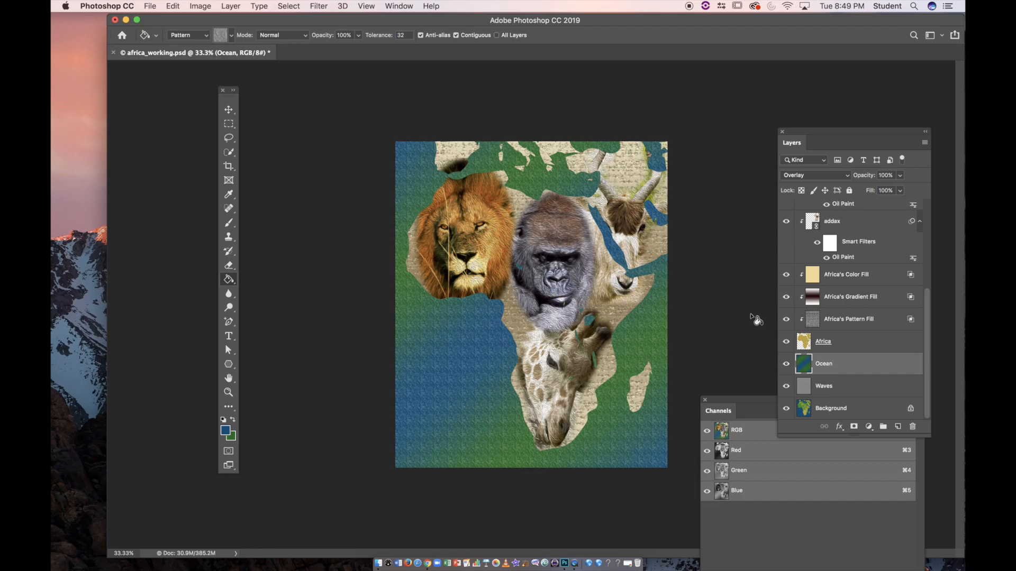
{"action": "left_click", "coordinate": [861, 388]}
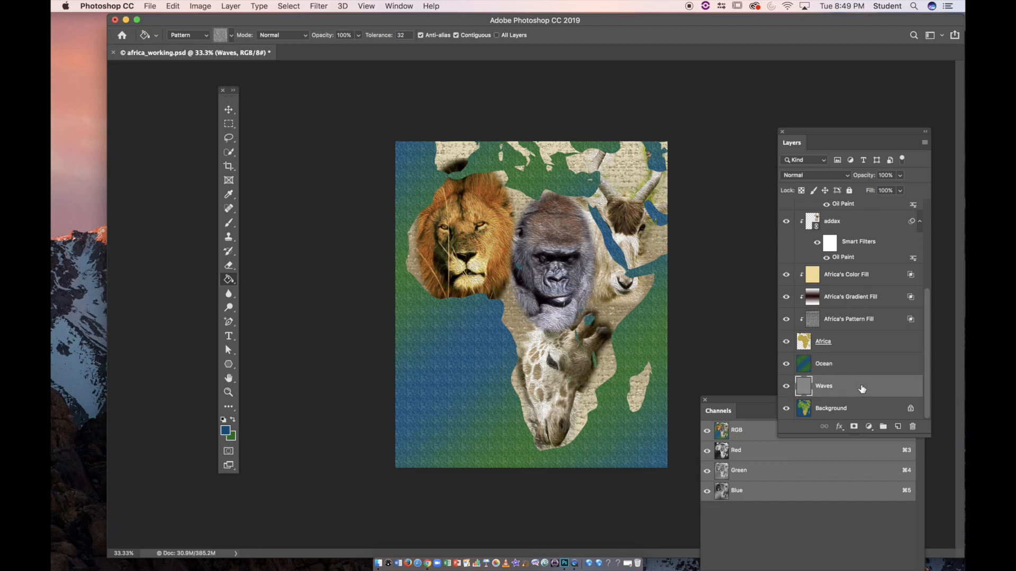
Apply Filter Gallery's Ocean Ripple to Waves with Ripple Size 3 and Magnitude 9
{"action": "left_click", "coordinate": [330, 5]}
{"action": "left_click", "coordinate": [332, 50]}
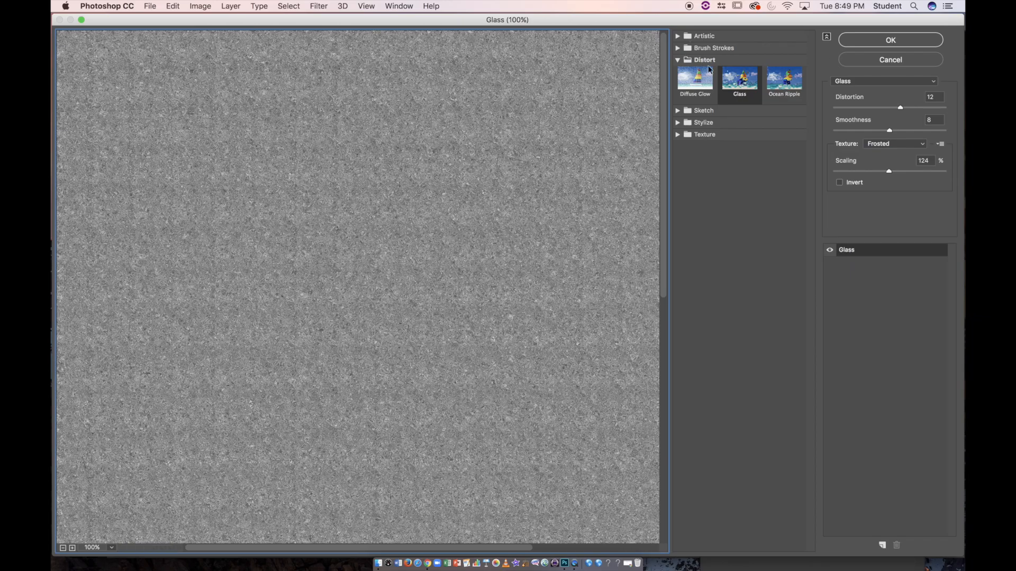
{"action": "left_click", "coordinate": [781, 85]}
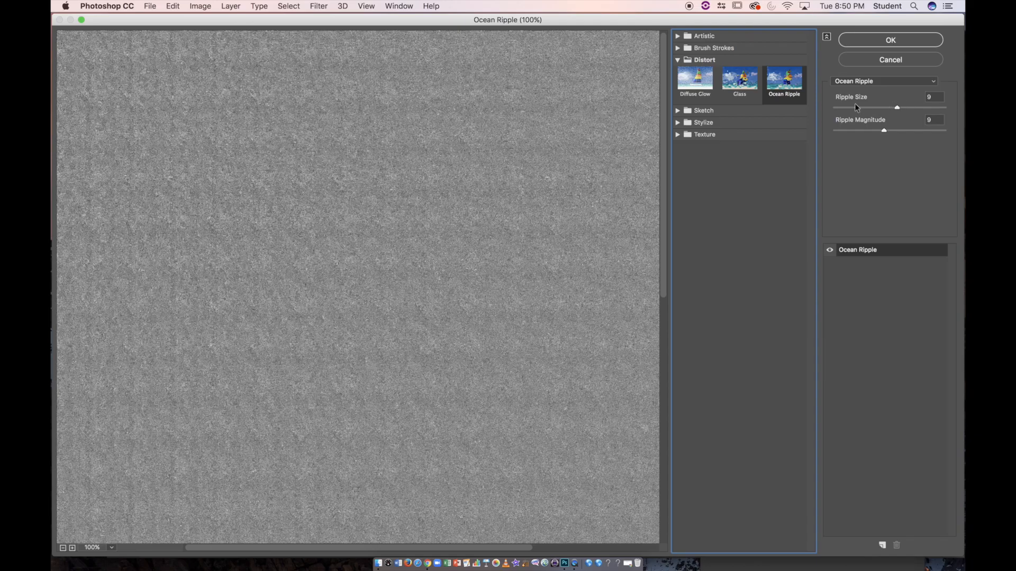
{"action": "left_click", "coordinate": [934, 98]}
{"action": "type", "text": "3"}
{"action": "key", "text": "Tab"}
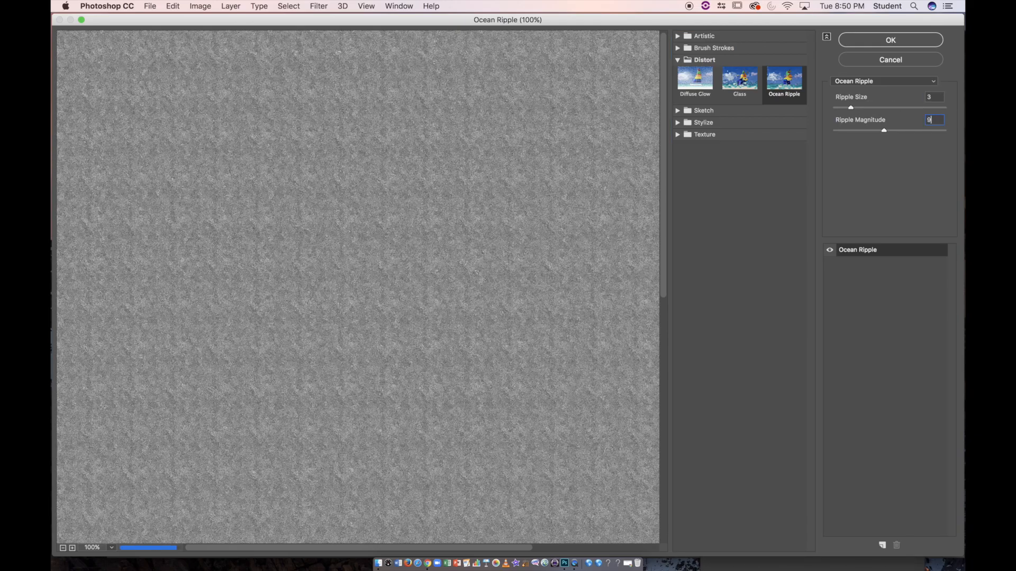
{"action": "left_click", "coordinate": [872, 41]}
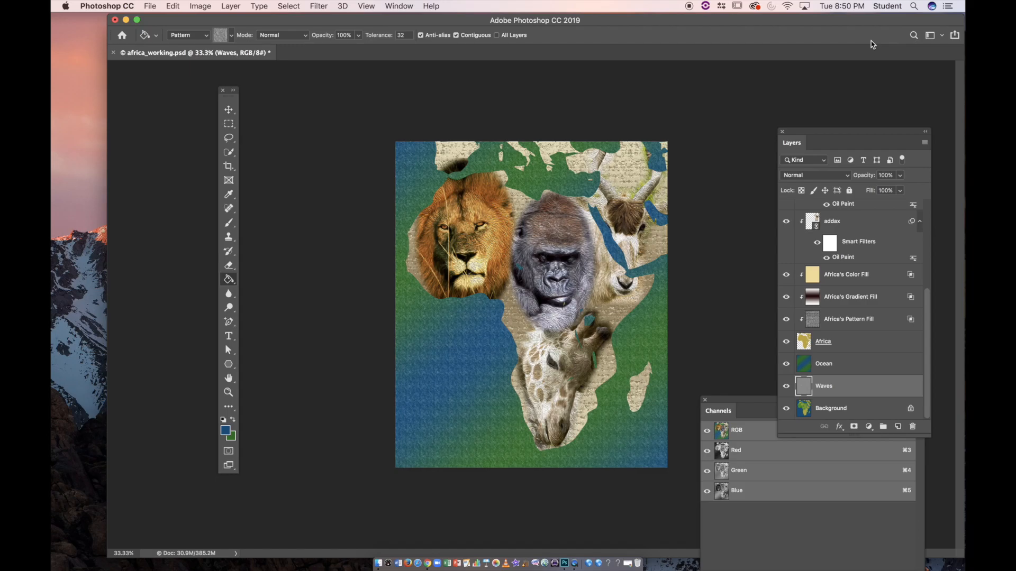
Undo the filter and reopen Filter Gallery with a second effect layer added
{"action": "left_click", "coordinate": [180, 4]}
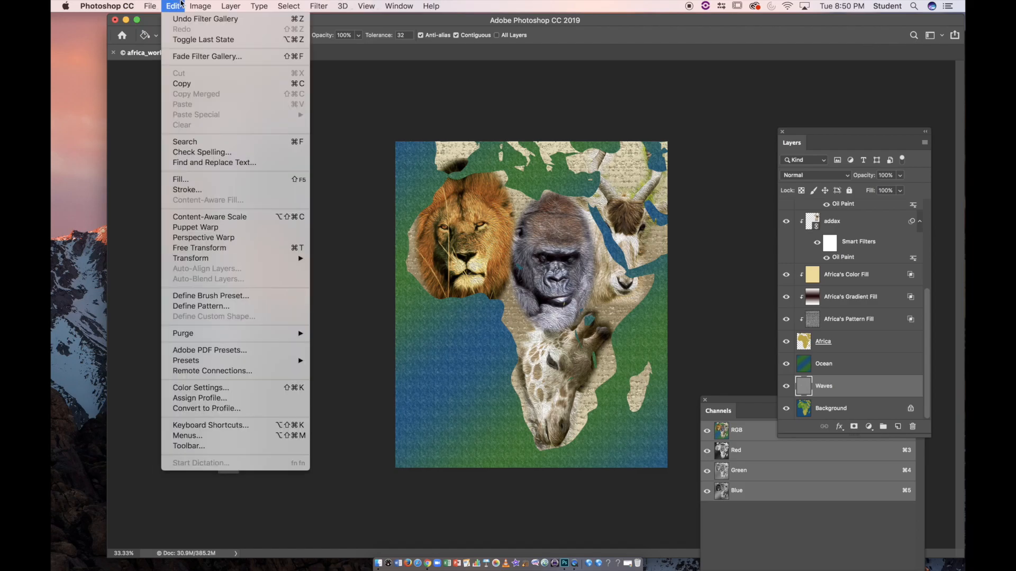
{"action": "left_click", "coordinate": [182, 20]}
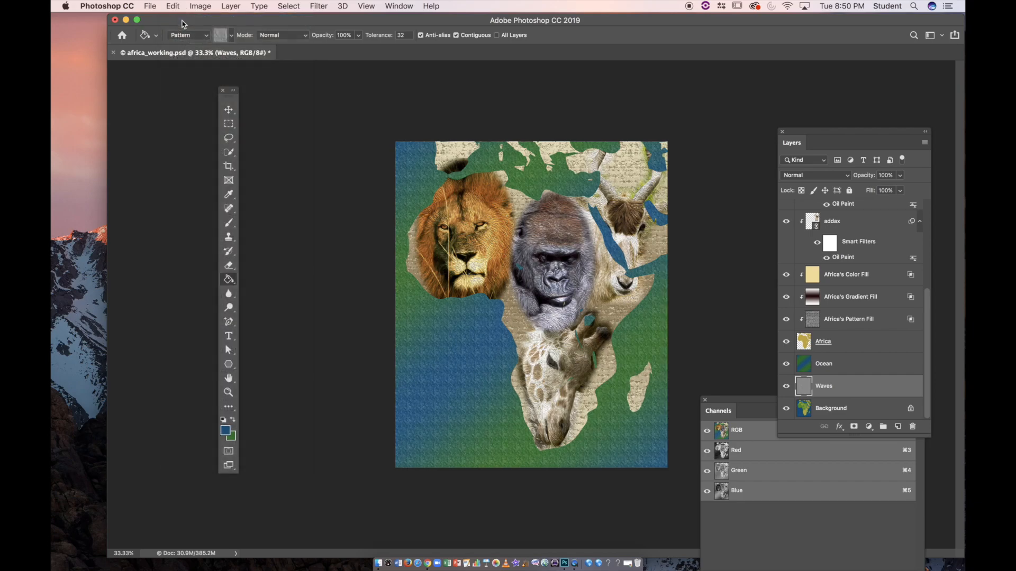
{"action": "left_click", "coordinate": [288, 6]}
{"action": "mouse_move", "coordinate": [322, 4]}
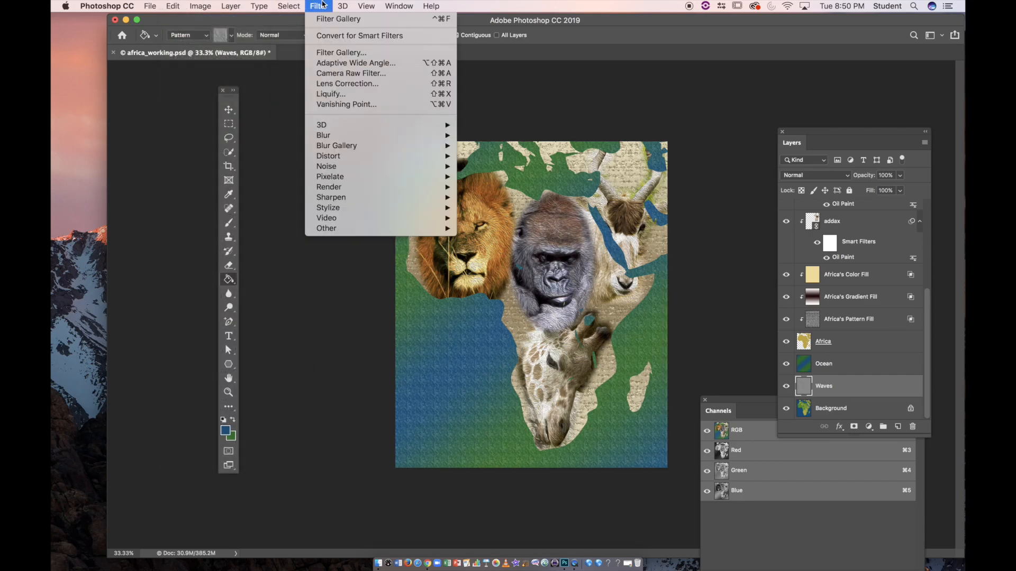
{"action": "left_click", "coordinate": [333, 52]}
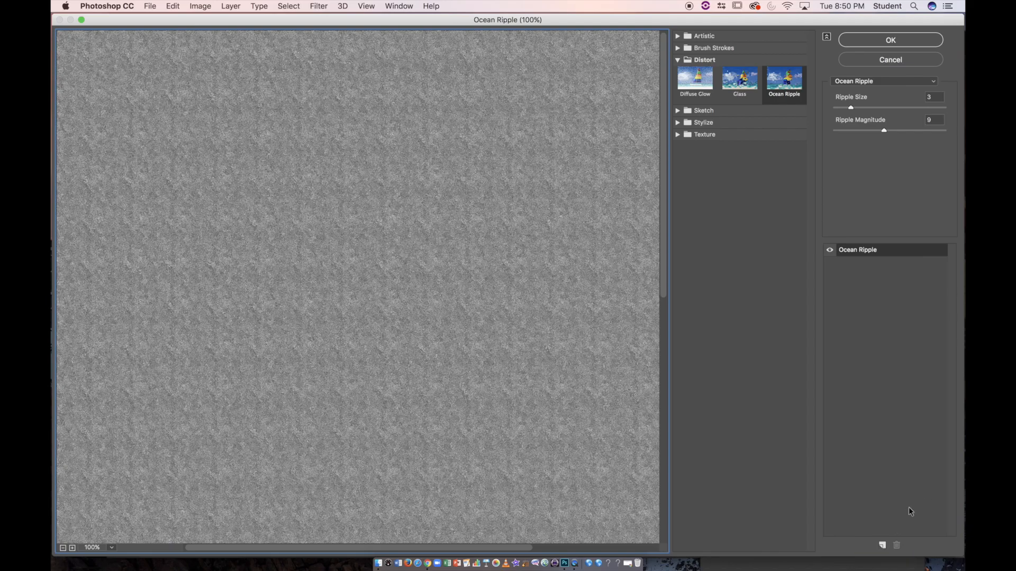
{"action": "left_click", "coordinate": [881, 547]}
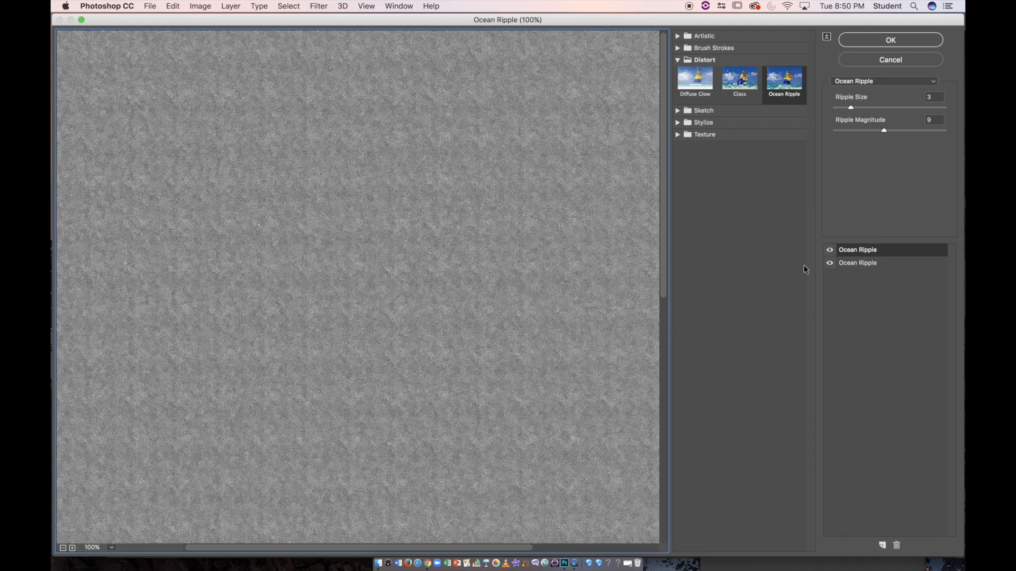
Make the new effect Artistic Smudge Stick with Stroke Length 2 and Highlight Area 7, and apply
{"action": "left_click", "coordinate": [677, 36]}
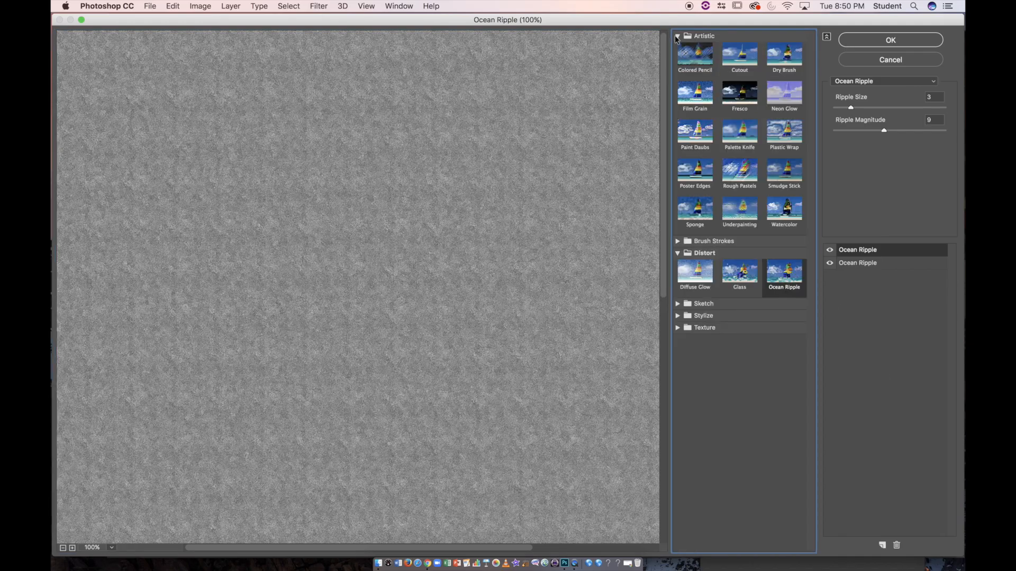
{"action": "left_click", "coordinate": [771, 178]}
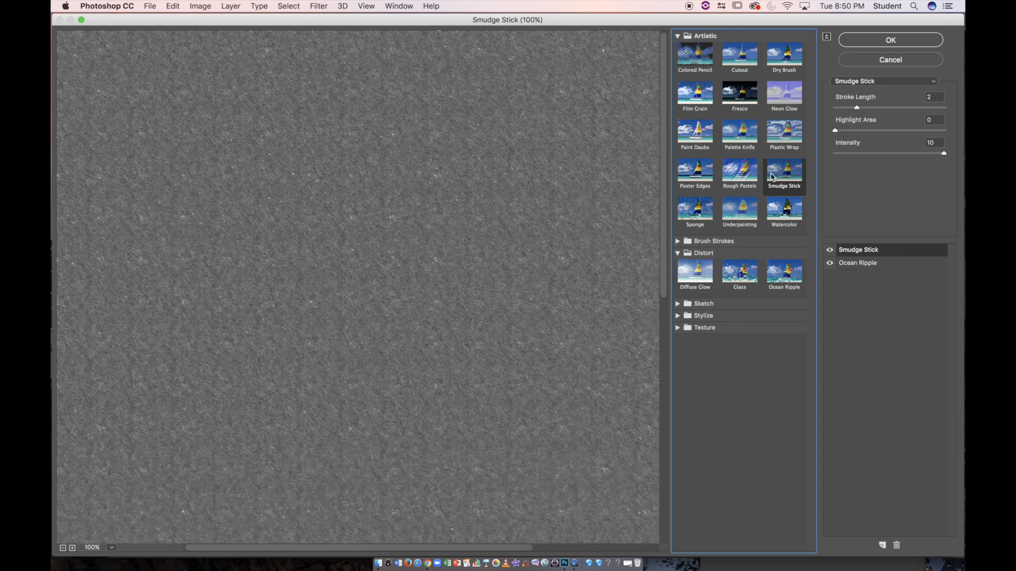
{"action": "left_click", "coordinate": [934, 97]}
{"action": "double_click", "coordinate": [935, 97]}
{"action": "type", "text": "2"}
{"action": "key", "text": "Tab"}
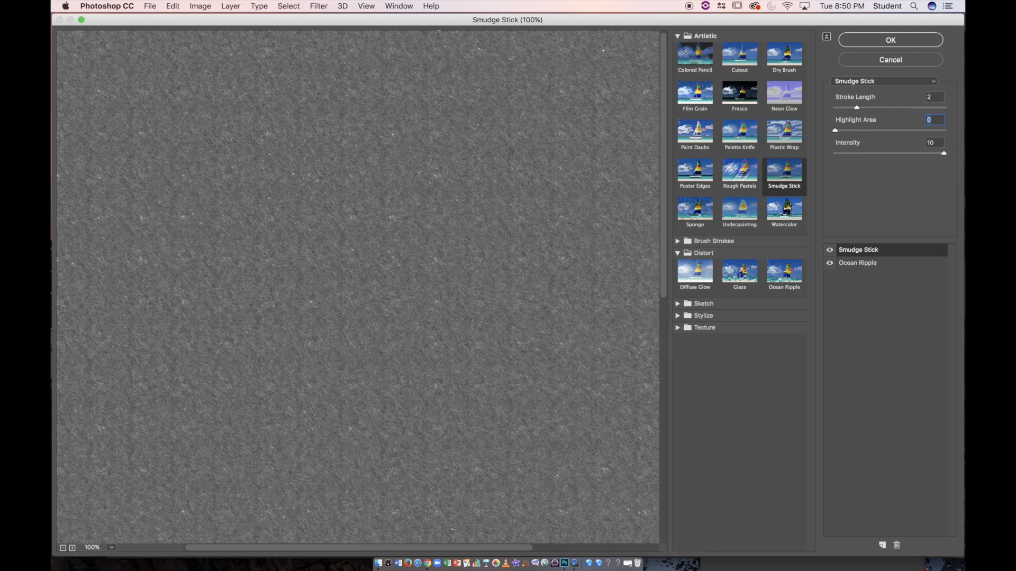
{"action": "type", "text": "7"}
{"action": "key", "text": "Tab"}
{"action": "left_click", "coordinate": [889, 45]}
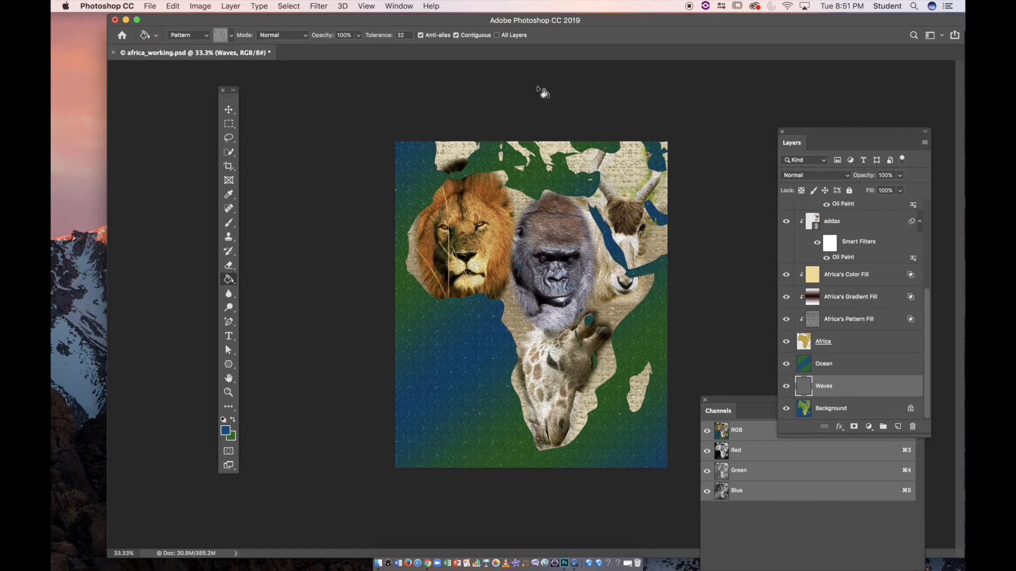
Apply Filter > Blur > Blur to the Waves layer and save africa_working.psd
{"action": "left_click", "coordinate": [319, 6]}
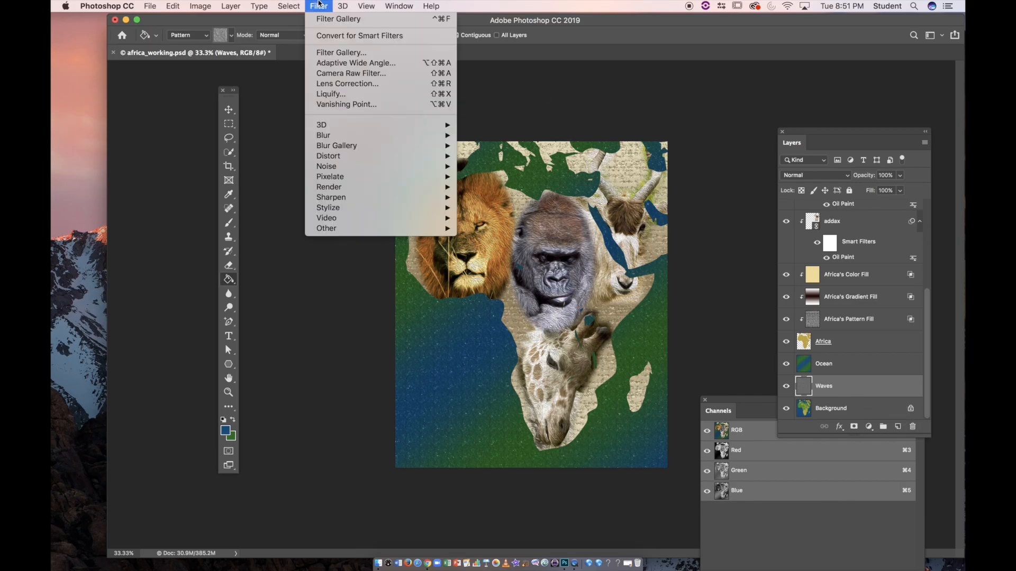
{"action": "mouse_move", "coordinate": [359, 137]}
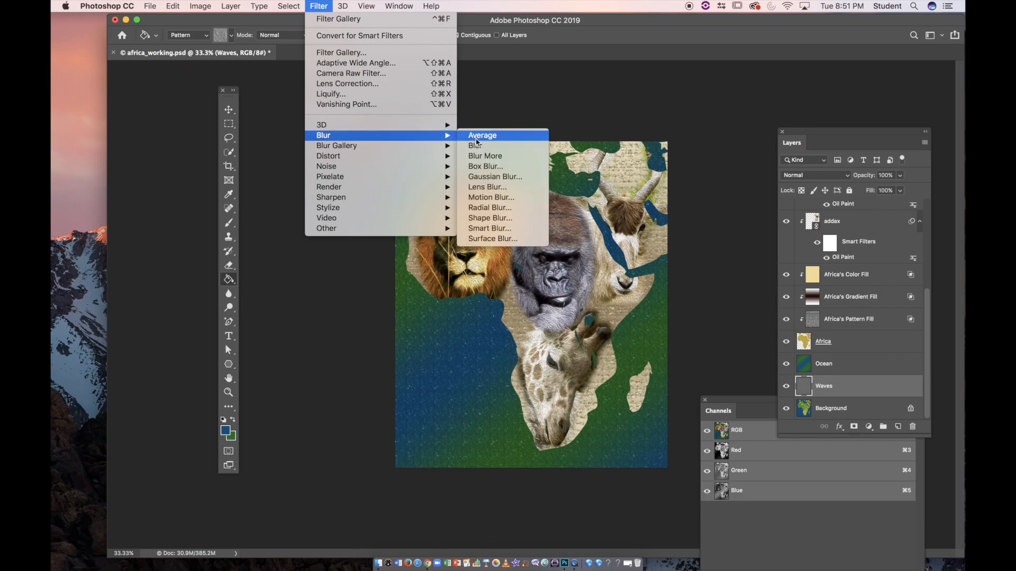
{"action": "left_click", "coordinate": [477, 146]}
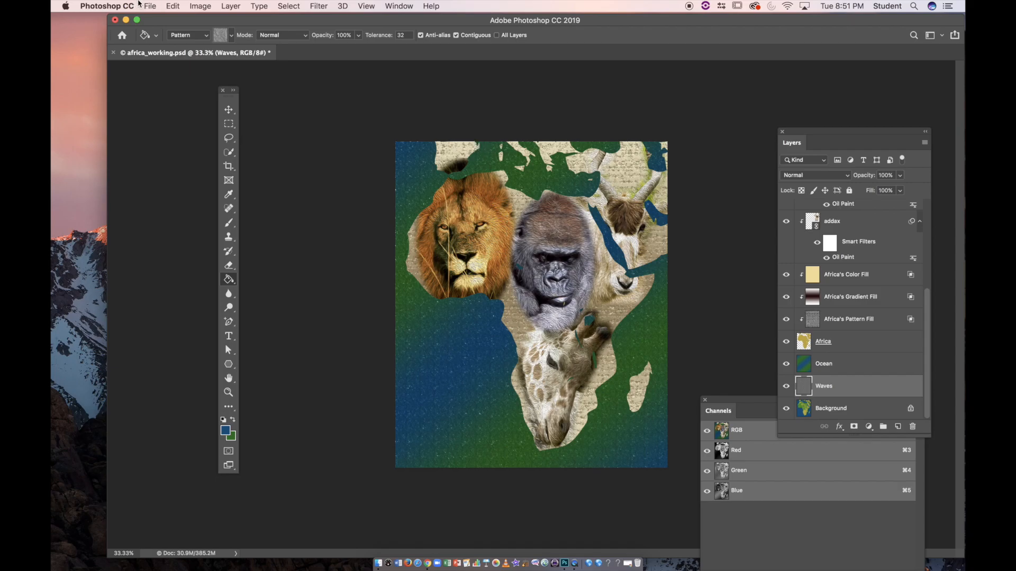
{"action": "left_click", "coordinate": [150, 6]}
{"action": "left_click", "coordinate": [165, 109]}
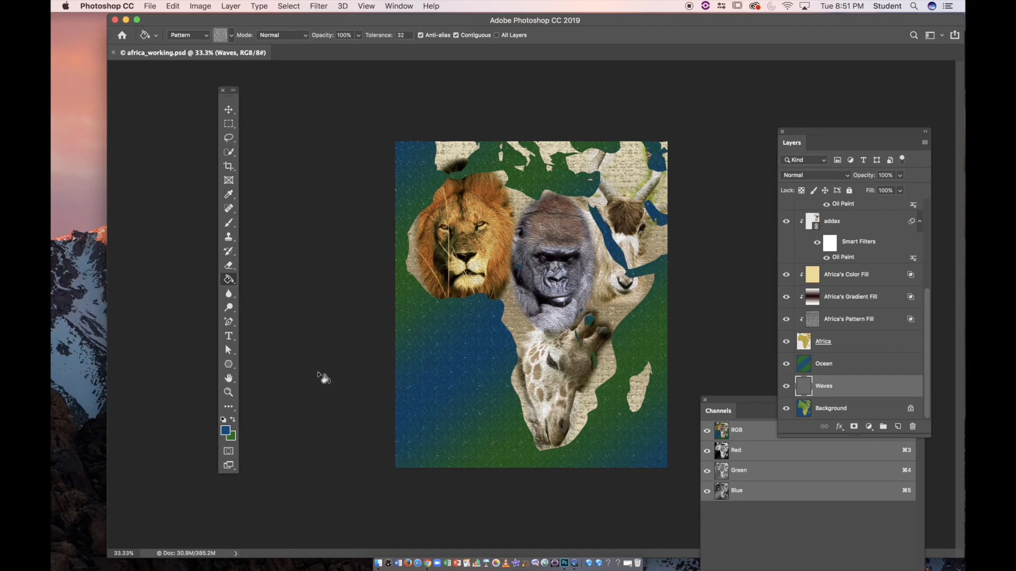
{"action": "left_click", "coordinate": [573, 564]}
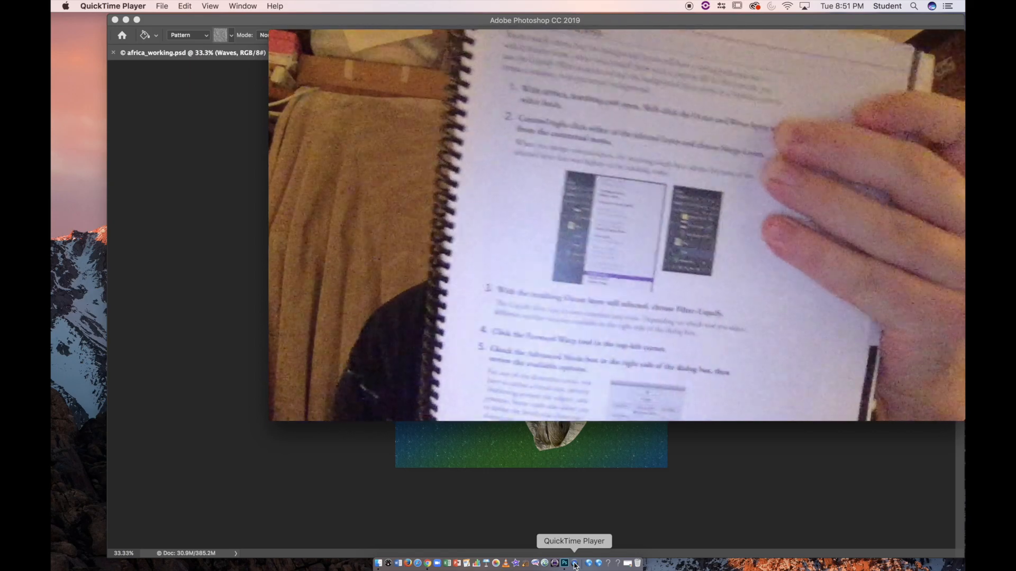
{"action": "left_click", "coordinate": [710, 526]}
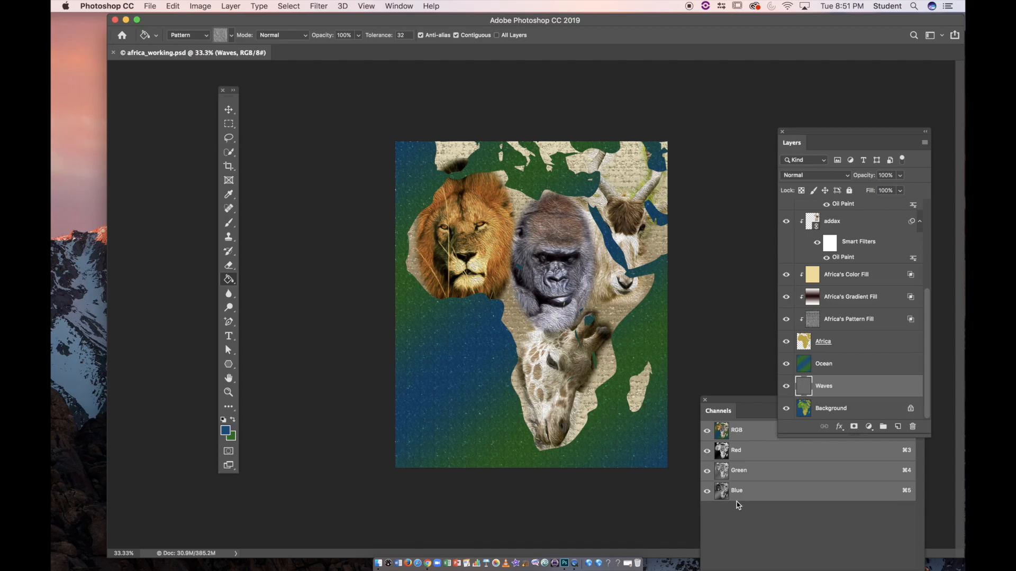
Merge the Ocean and Waves layers into one, then open Liquify on the merged layer
{"action": "left_click", "coordinate": [855, 372], "text": "shift"}
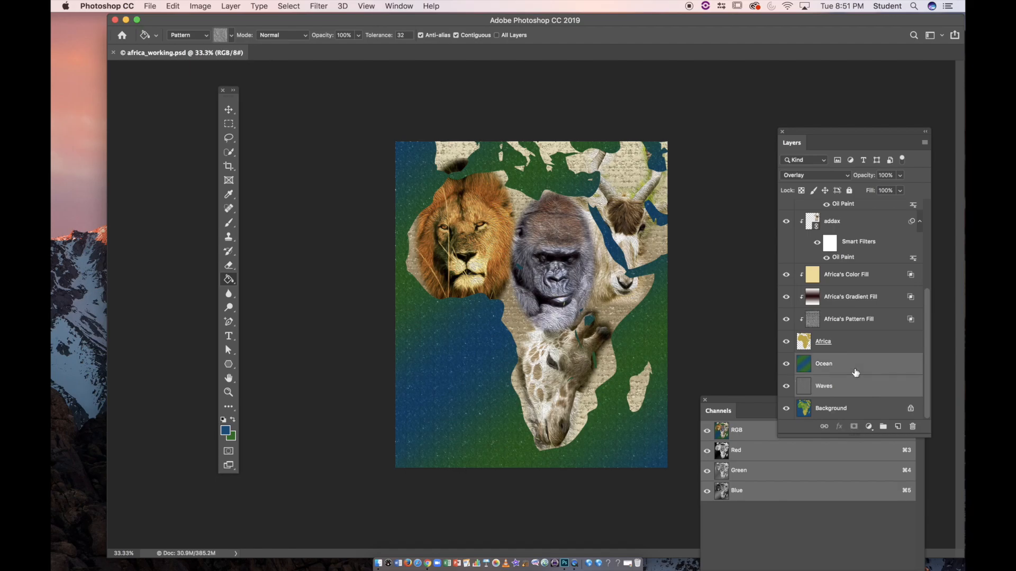
{"action": "right_click", "coordinate": [856, 372]}
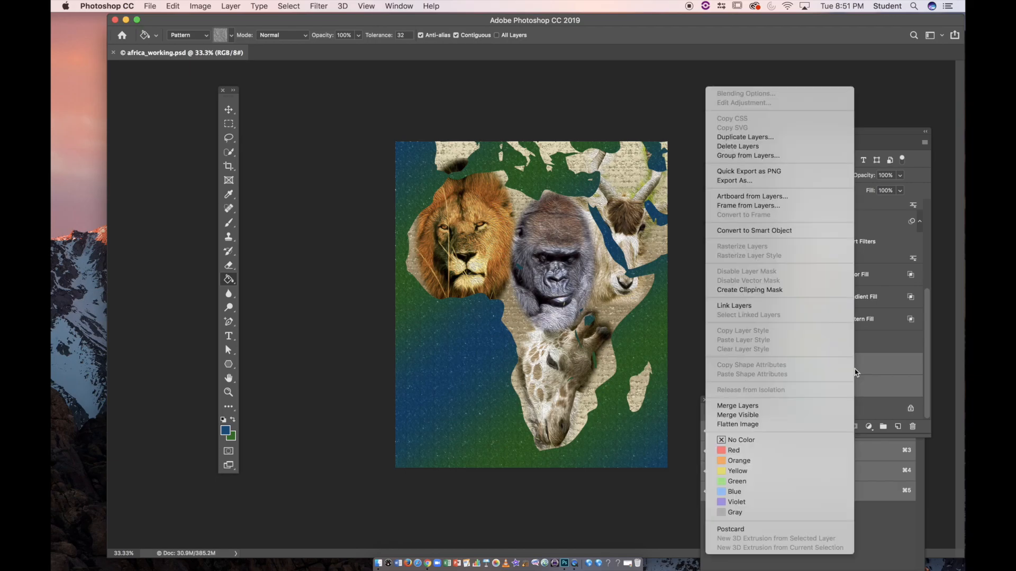
{"action": "left_click", "coordinate": [771, 406]}
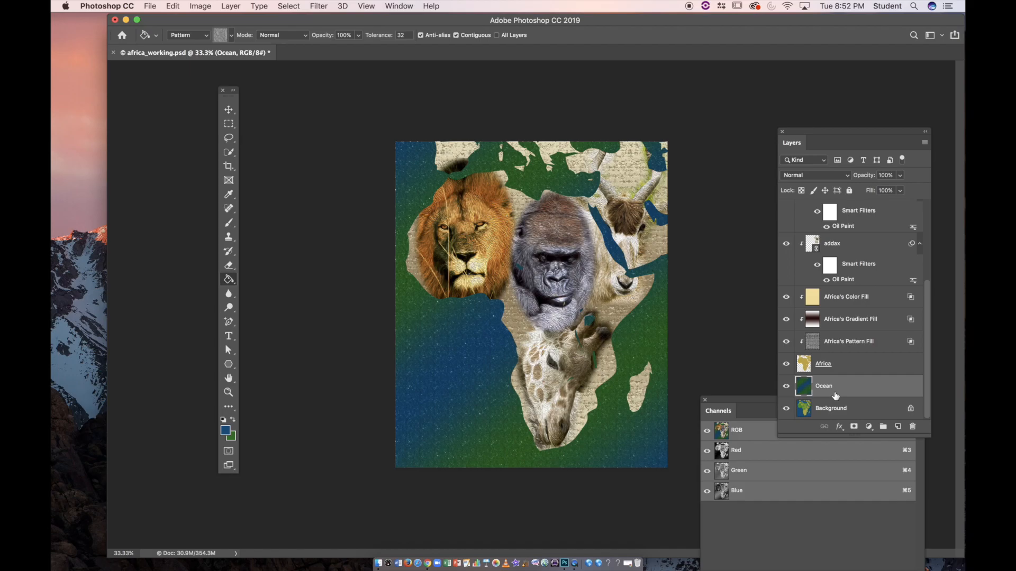
{"action": "left_click", "coordinate": [326, 4]}
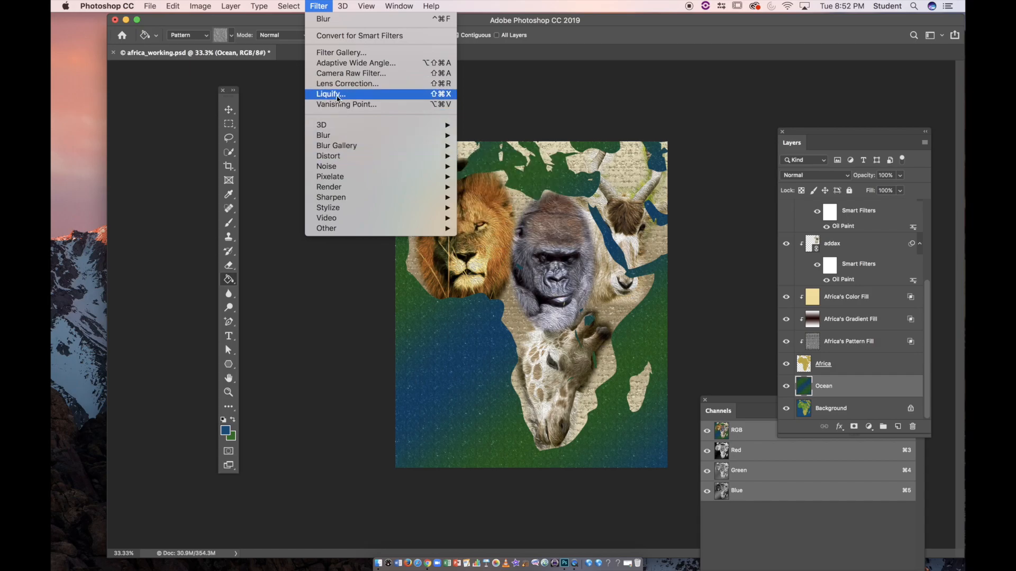
{"action": "left_click", "coordinate": [335, 99]}
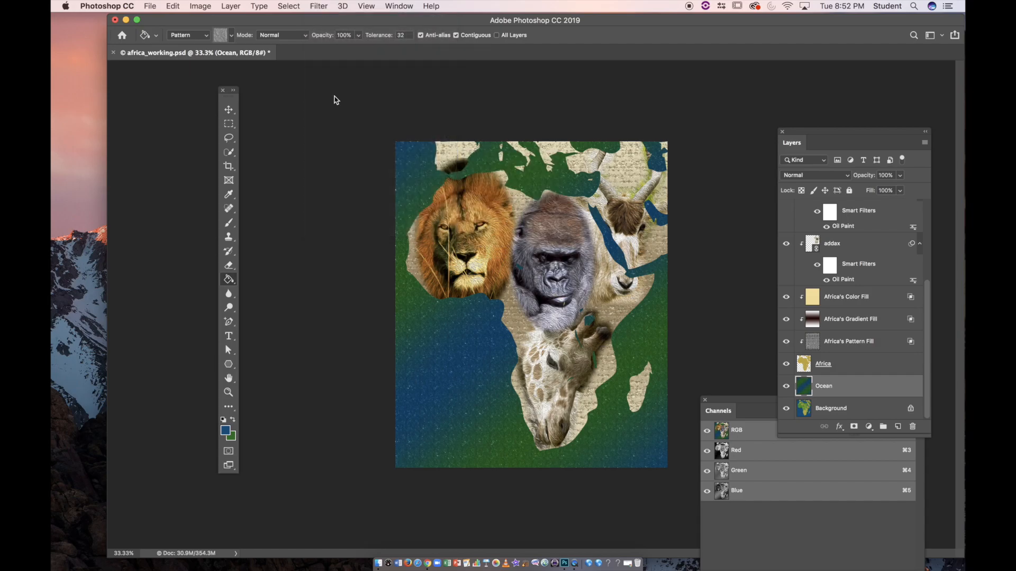
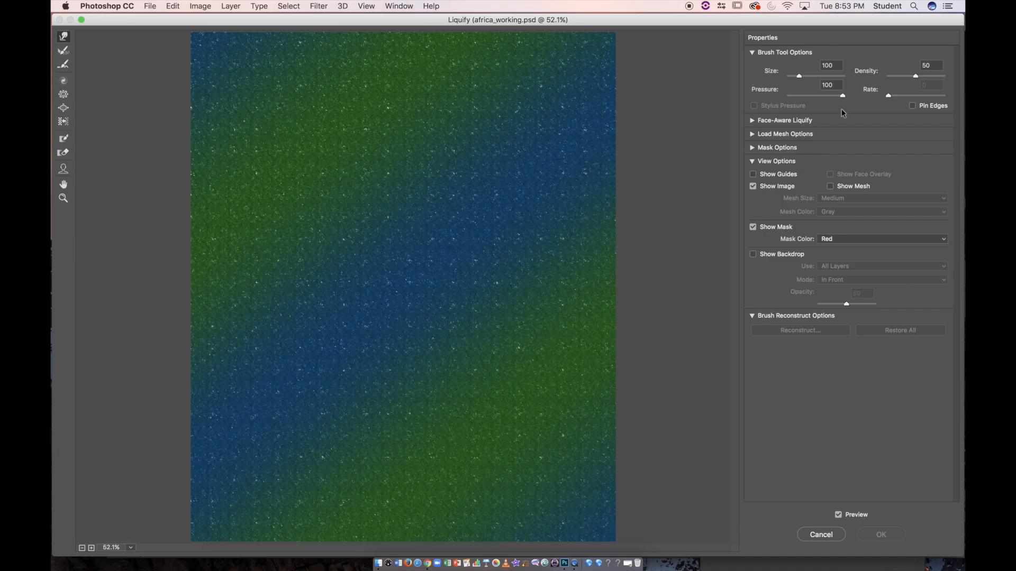
Enlarge the Forward Warp brush to 507 and smear the green texture into the blue ocean
{"action": "mouse_move", "coordinate": [808, 76]}
{"action": "left_mouse_down"}
{"action": "mouse_move", "coordinate": [819, 76]}
{"action": "mouse_move", "coordinate": [796, 77]}
{"action": "mouse_move", "coordinate": [807, 73]}
{"action": "left_mouse_up"}
{"action": "left_click_drag", "start_coordinate": [468, 107], "coordinate": [483, 141]}
{"action": "mouse_move", "coordinate": [282, 83]}
{"action": "left_mouse_down"}
{"action": "mouse_move", "coordinate": [294, 197]}
{"action": "mouse_move", "coordinate": [315, 227]}
{"action": "mouse_move", "coordinate": [332, 229]}
{"action": "mouse_move", "coordinate": [370, 177]}
{"action": "mouse_move", "coordinate": [399, 212]}
{"action": "mouse_move", "coordinate": [286, 254]}
{"action": "mouse_move", "coordinate": [272, 294]}
{"action": "left_mouse_up"}
{"action": "mouse_move", "coordinate": [502, 352]}
{"action": "left_mouse_down"}
{"action": "mouse_move", "coordinate": [394, 361]}
{"action": "mouse_move", "coordinate": [471, 383]}
{"action": "mouse_move", "coordinate": [424, 481]}
{"action": "left_mouse_up"}
{"action": "mouse_move", "coordinate": [522, 346]}
{"action": "left_mouse_down"}
{"action": "mouse_move", "coordinate": [547, 345]}
{"action": "mouse_move", "coordinate": [527, 297]}
{"action": "mouse_move", "coordinate": [580, 284]}
{"action": "left_mouse_up"}
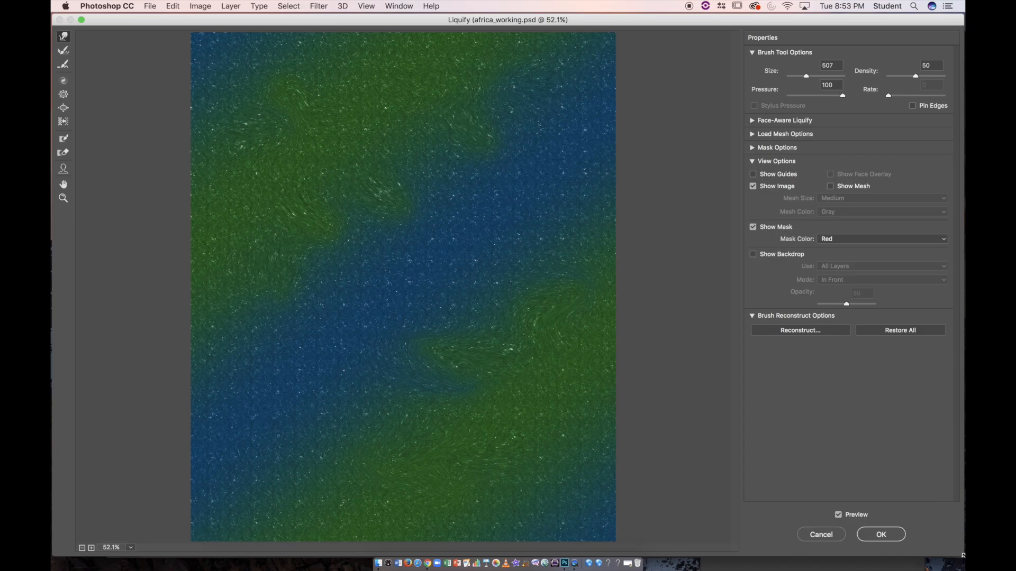
Commit the Liquify swirl, then hide and reshow the Africa layer to check the ocean
{"action": "left_click", "coordinate": [906, 536]}
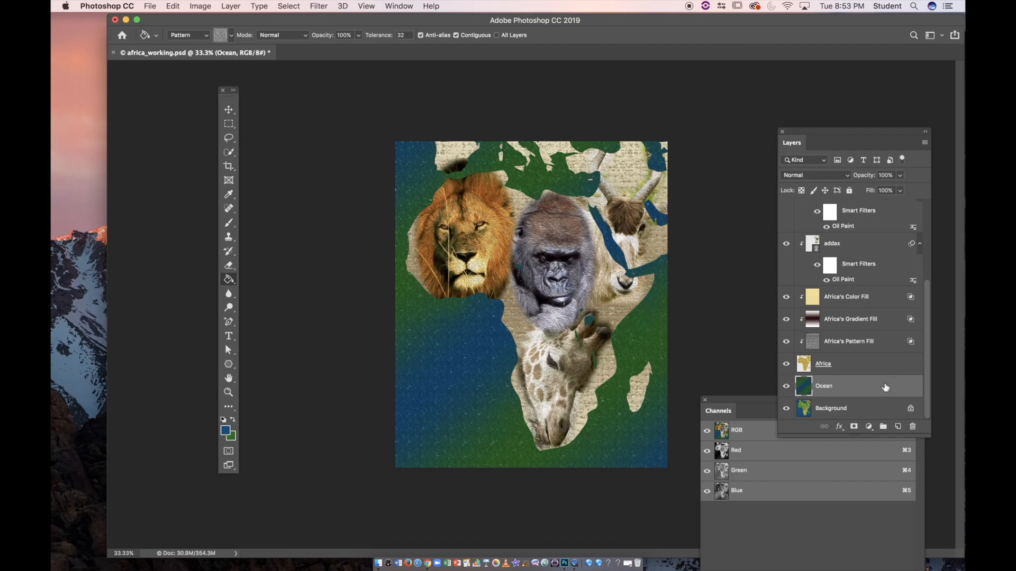
{"action": "left_click", "coordinate": [786, 366]}
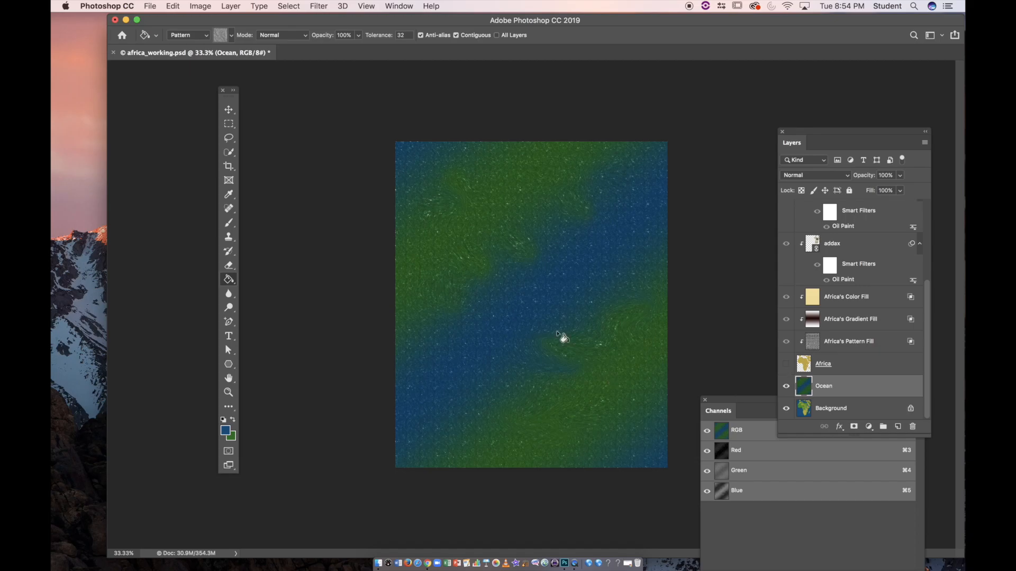
{"action": "left_click", "coordinate": [786, 365]}
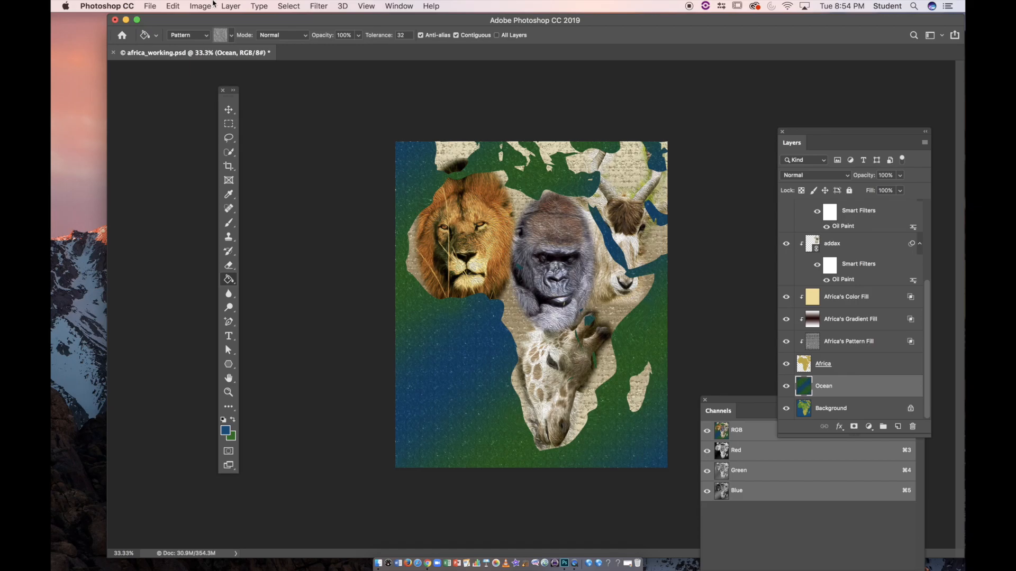
Save the collage as africa_final.psd, keeping Maximize Compatibility on
{"action": "left_click", "coordinate": [85, 7]}
{"action": "mouse_move", "coordinate": [150, 6]}
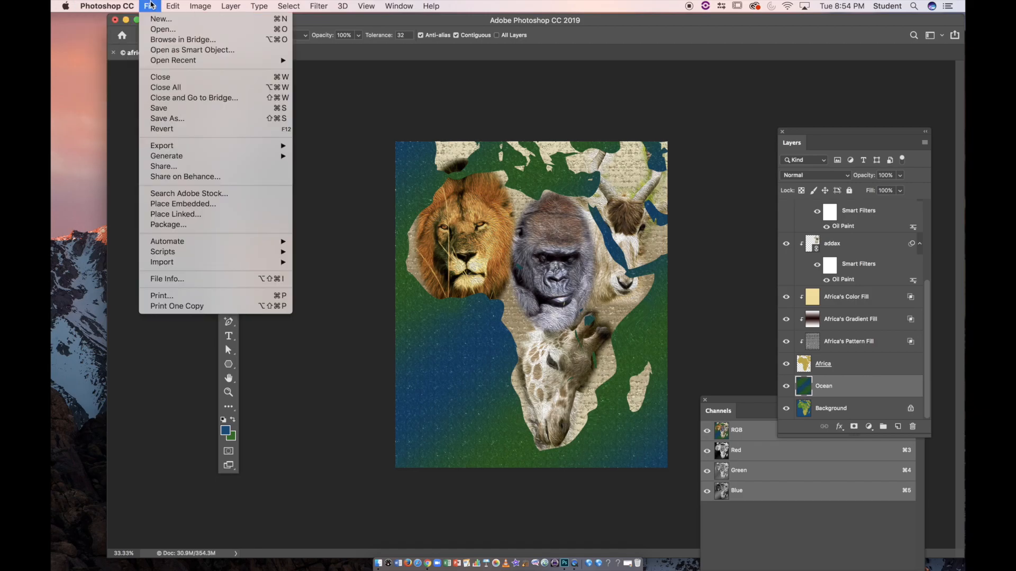
{"action": "left_click", "coordinate": [175, 118]}
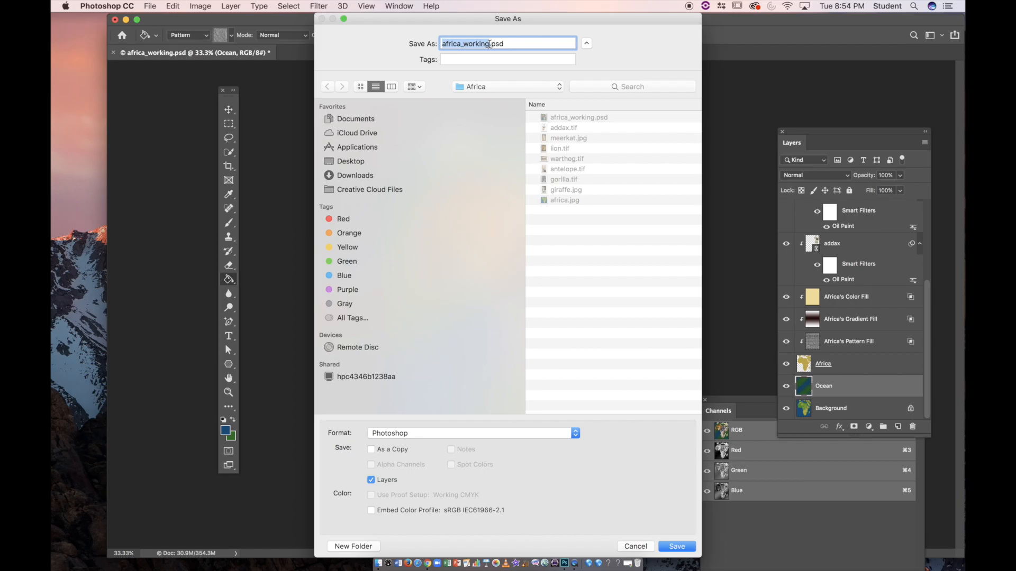
{"action": "left_click", "coordinate": [489, 44]}
{"action": "key", "text": "BackSpace"}
{"action": "key", "text": "BackSpace"}
{"action": "key", "text": "BackSpace"}
{"action": "key", "text": "BackSpace"}
{"action": "key", "text": "BackSpace"}
{"action": "type", "text": "final"}
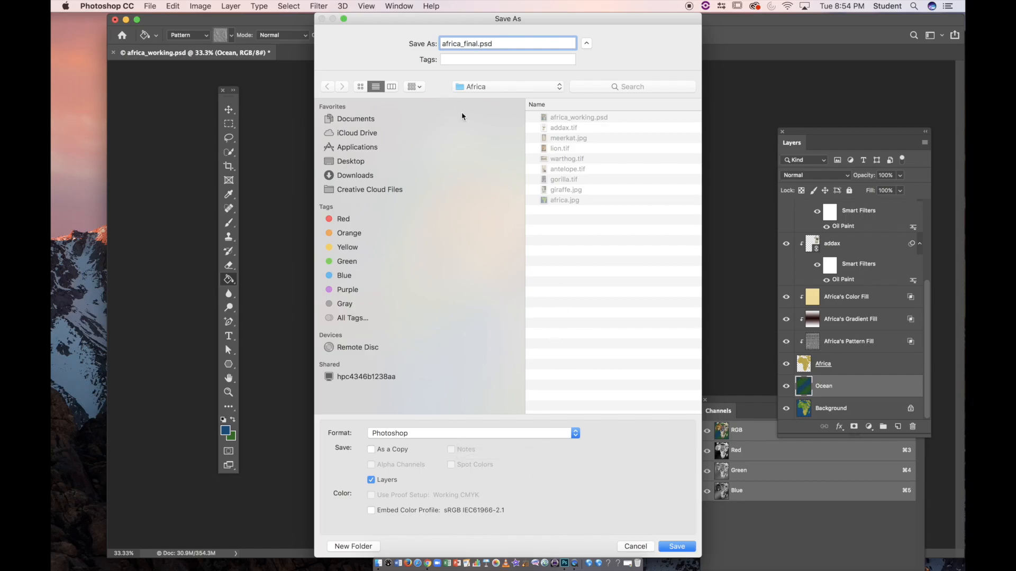
{"action": "left_click", "coordinate": [678, 546]}
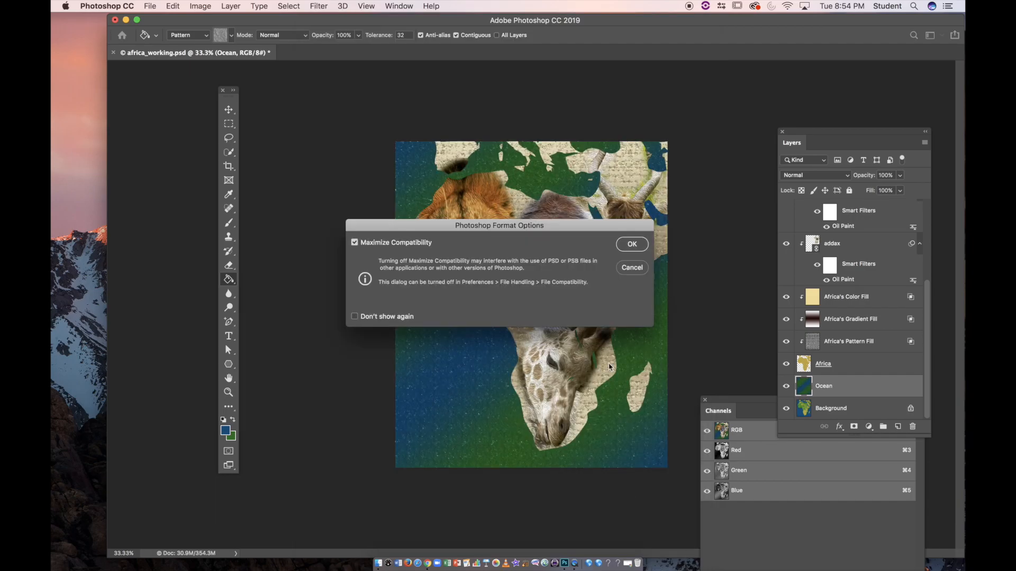
{"action": "left_click", "coordinate": [632, 244]}
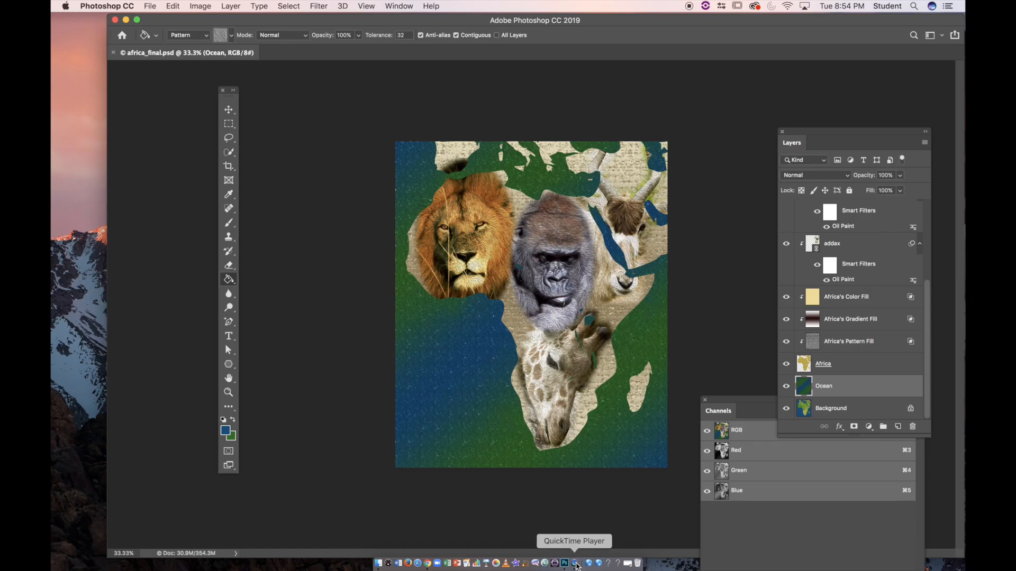
{"action": "left_click", "coordinate": [576, 564]}
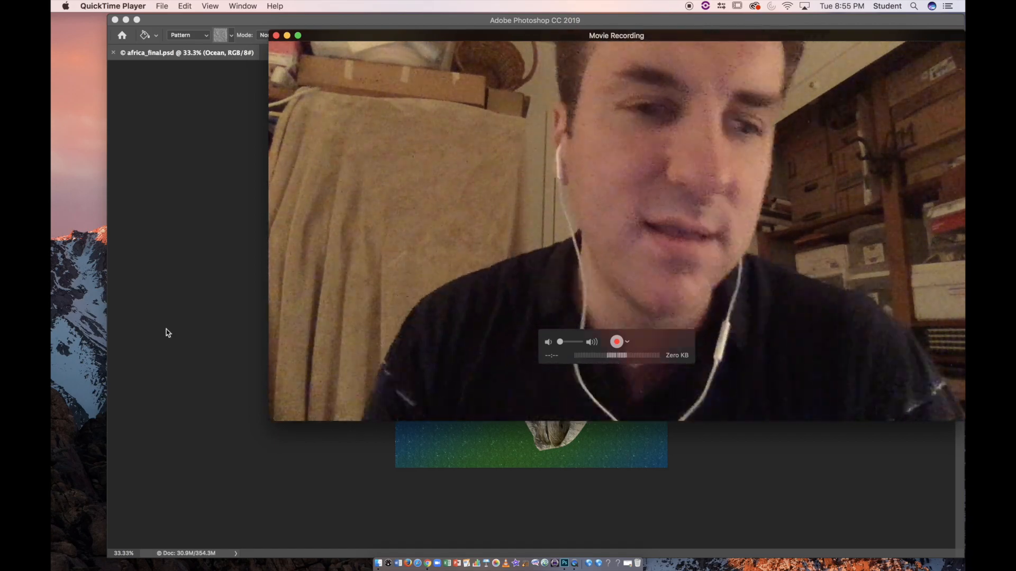
Bring the Photoshop collage back in front of the QuickTime webcam window
{"action": "left_click", "coordinate": [186, 262]}
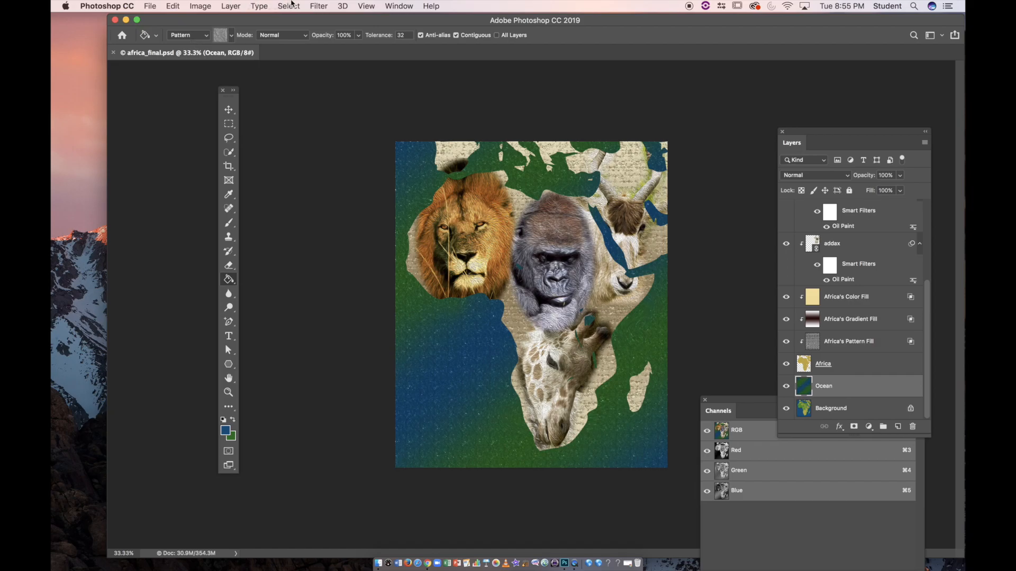
Save an uncompressed, flattened TIFF copy named with the author's name before africa_final
{"action": "left_click", "coordinate": [150, 6]}
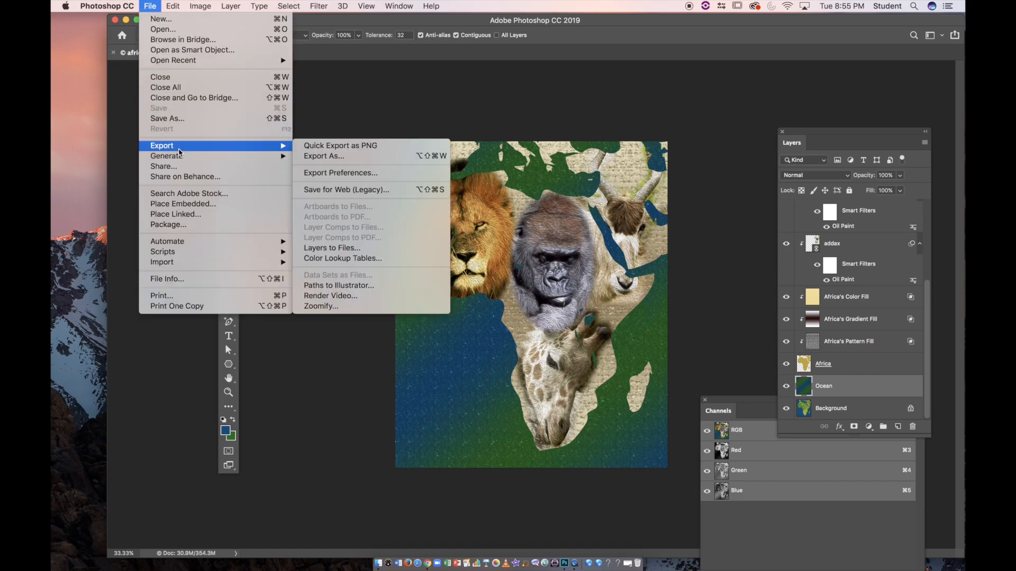
{"action": "left_click", "coordinate": [359, 118]}
{"action": "left_click", "coordinate": [150, 6]}
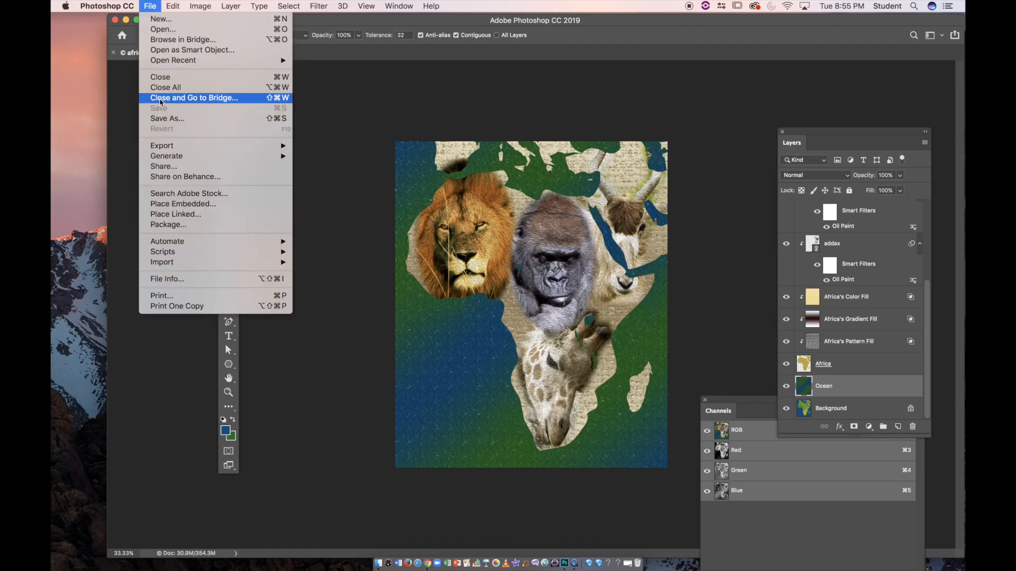
{"action": "left_click", "coordinate": [164, 118]}
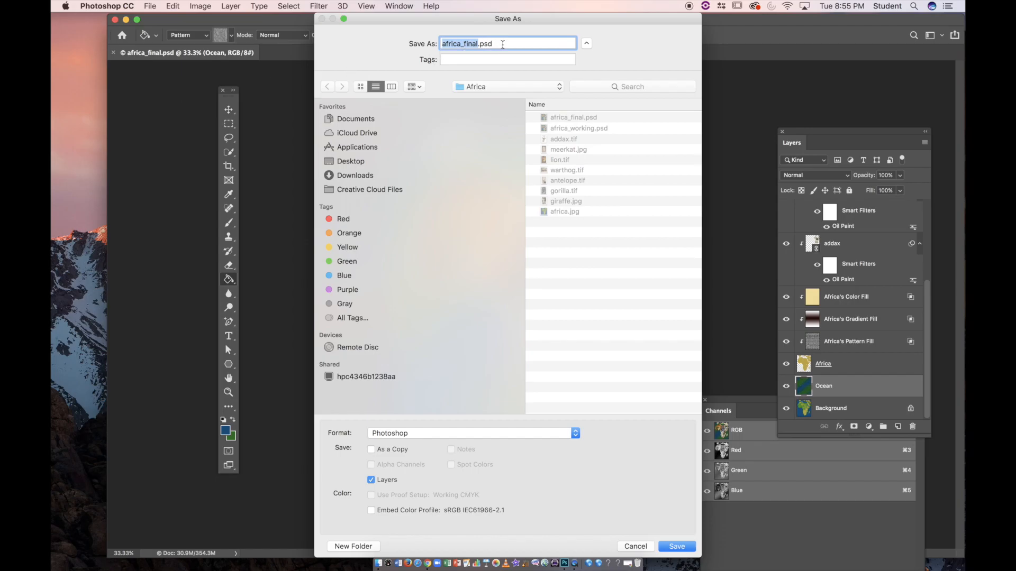
{"action": "left_click", "coordinate": [442, 43]}
{"action": "type", "text": "Alex_"}
{"action": "left_click", "coordinate": [560, 436]}
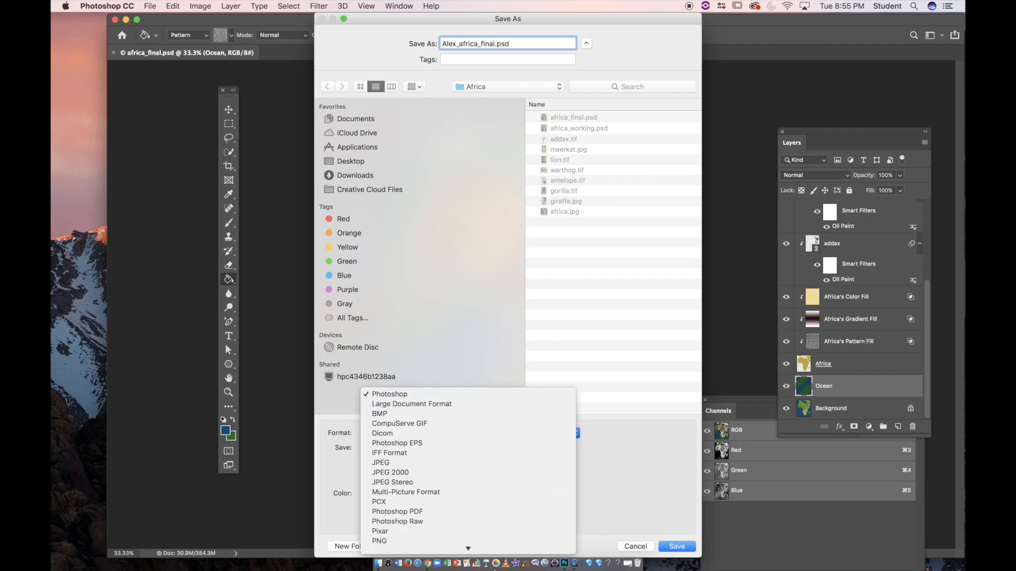
{"action": "left_click", "coordinate": [506, 531]}
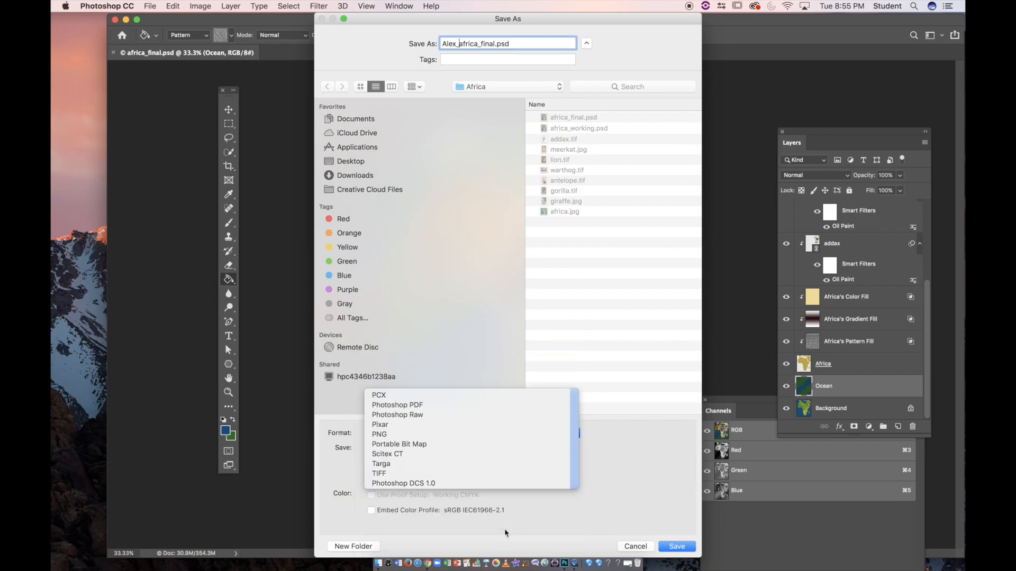
{"action": "left_click", "coordinate": [385, 479]}
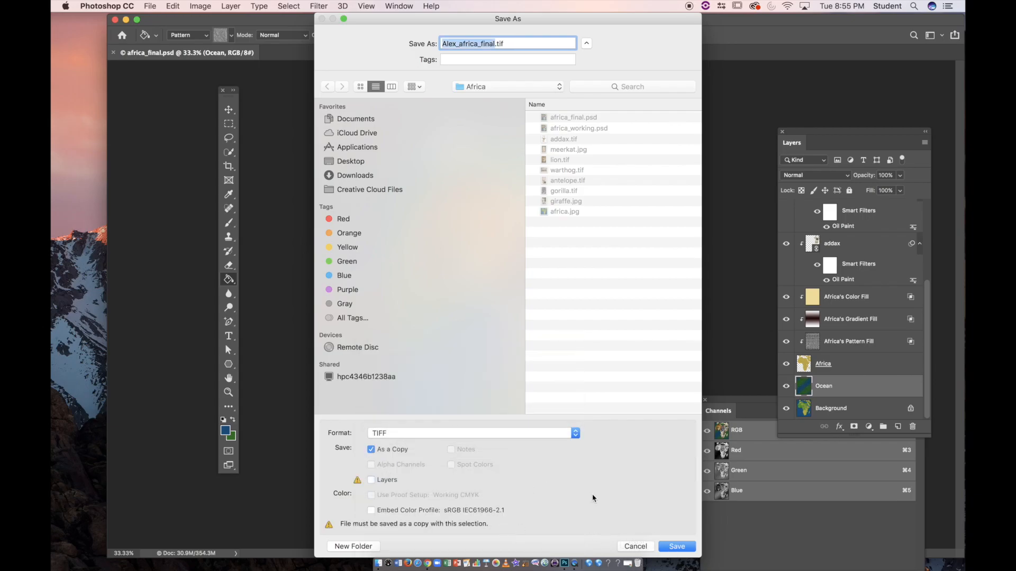
{"action": "left_click", "coordinate": [677, 546]}
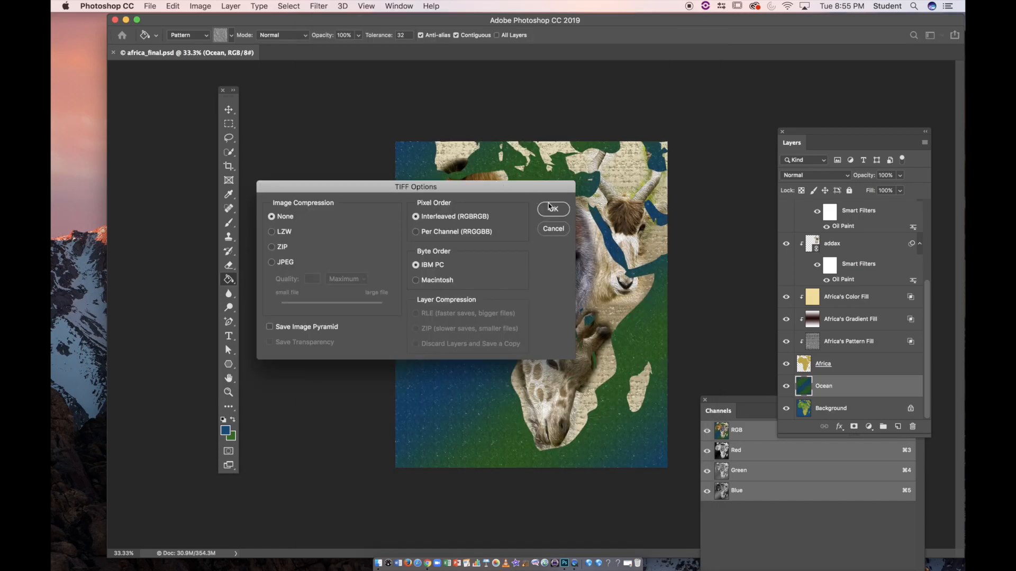
{"action": "left_click", "coordinate": [553, 210]}
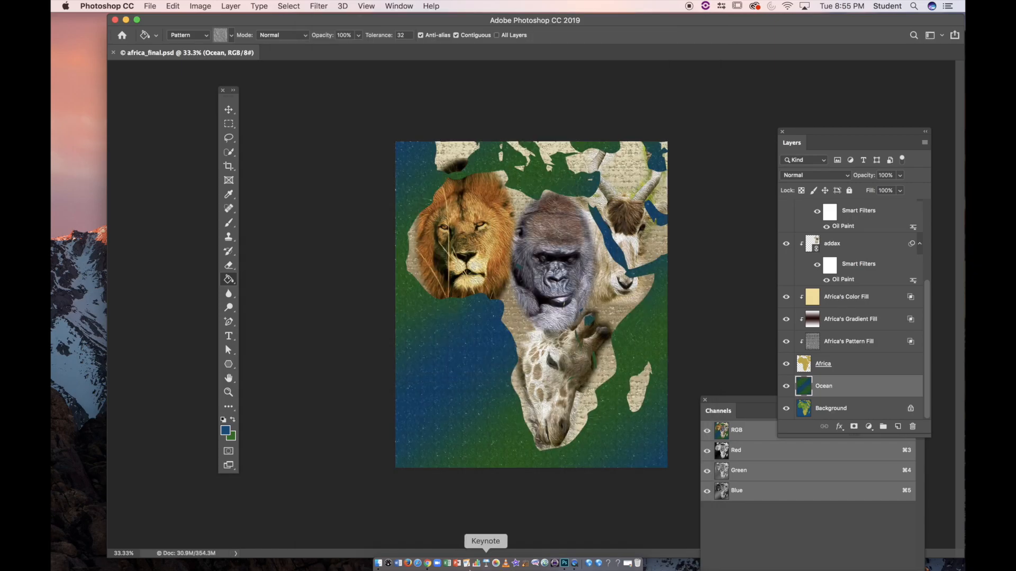
Select the new africa_final.tif in the Africa folder and preview it with Quick Look
{"action": "left_click", "coordinate": [378, 563]}
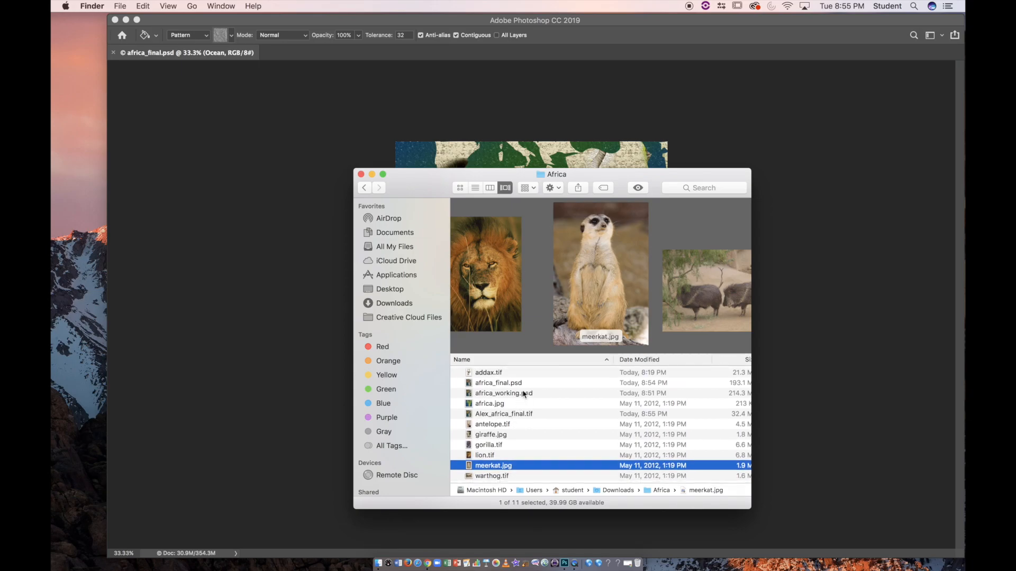
{"action": "left_click", "coordinate": [527, 417]}
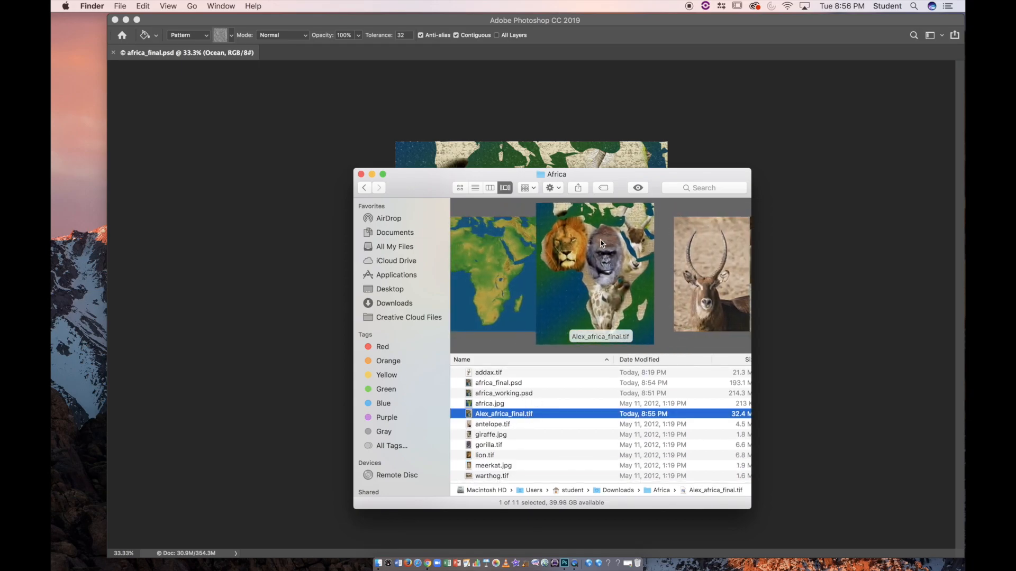
{"action": "left_click", "coordinate": [638, 188]}
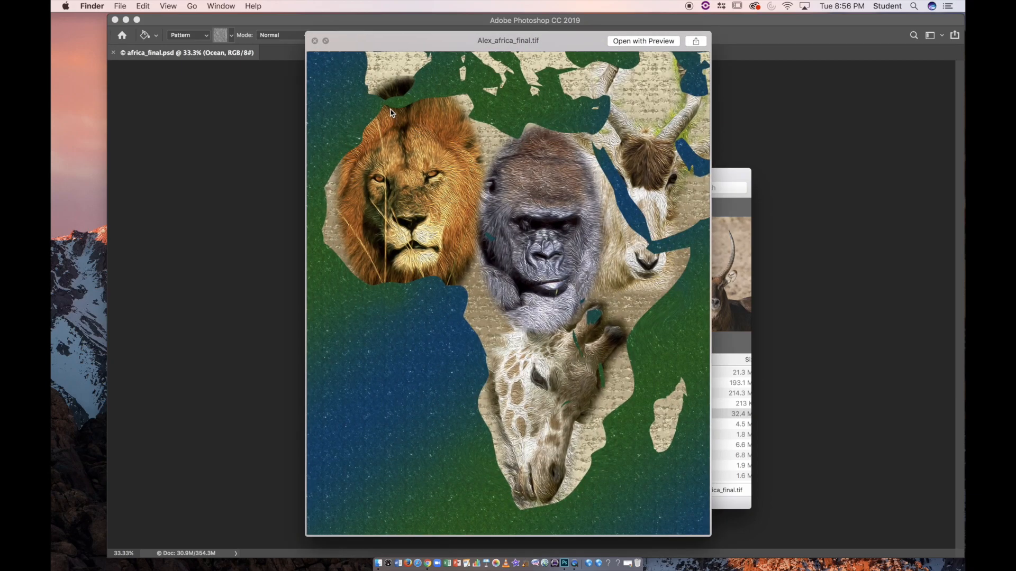
{"action": "left_click", "coordinate": [314, 41]}
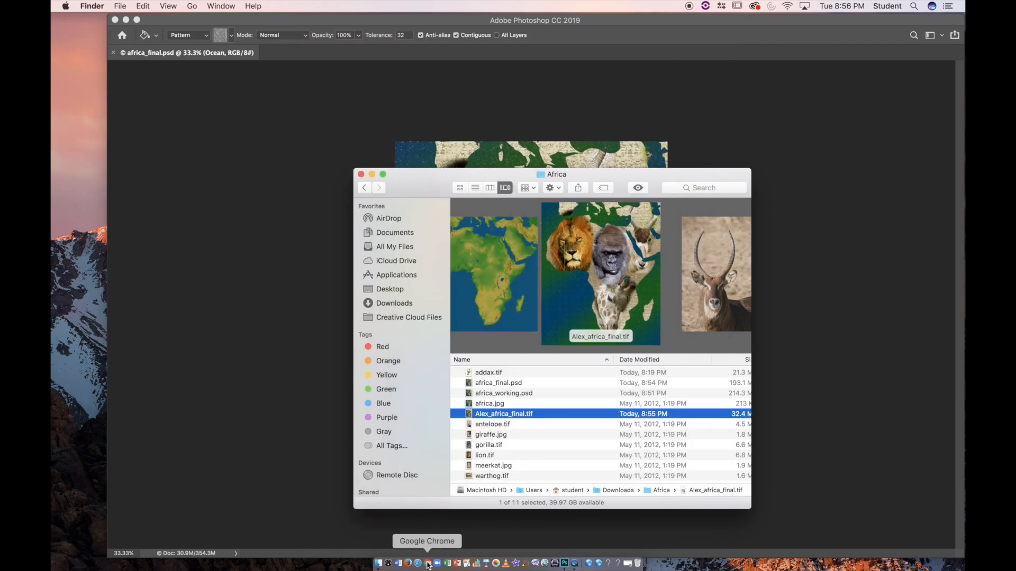
{"action": "left_click", "coordinate": [428, 564]}
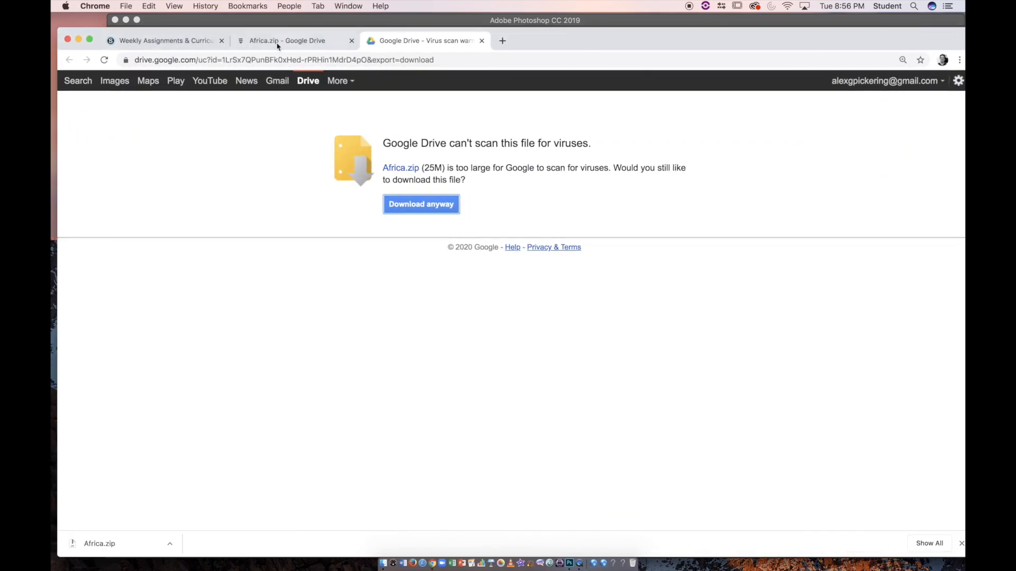
Open Materials > Submit Your Assignments & Projects Here and expand An Introduction to Adobe Photoshop
{"action": "left_click", "coordinate": [183, 41]}
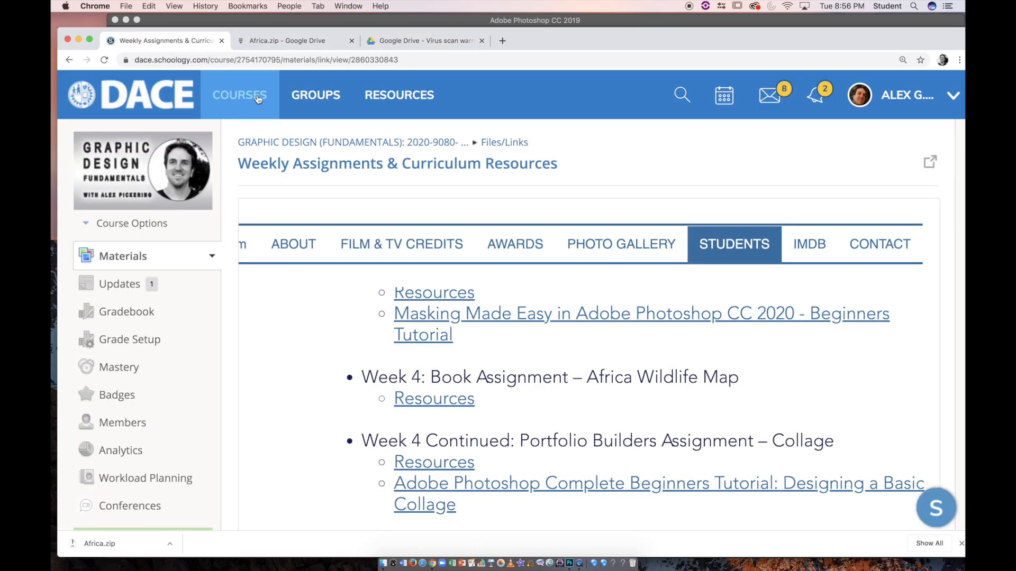
{"action": "left_click", "coordinate": [350, 147]}
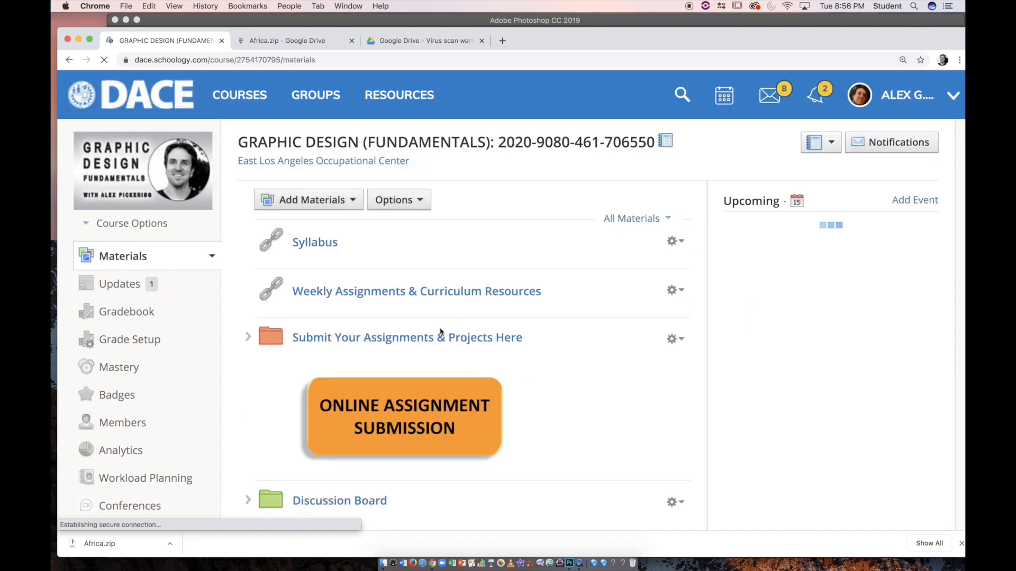
{"action": "left_click", "coordinate": [414, 276]}
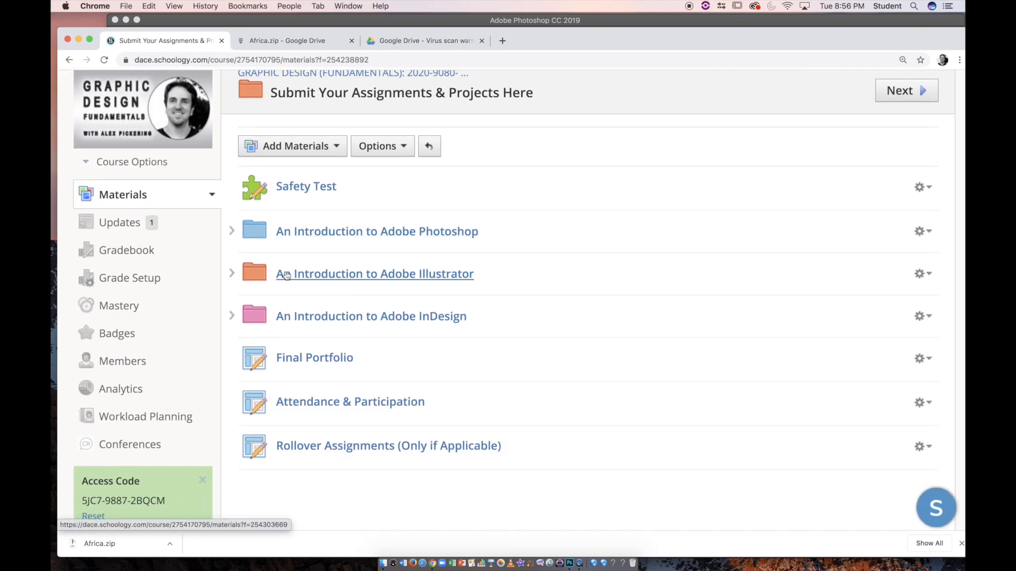
{"action": "left_click", "coordinate": [231, 230]}
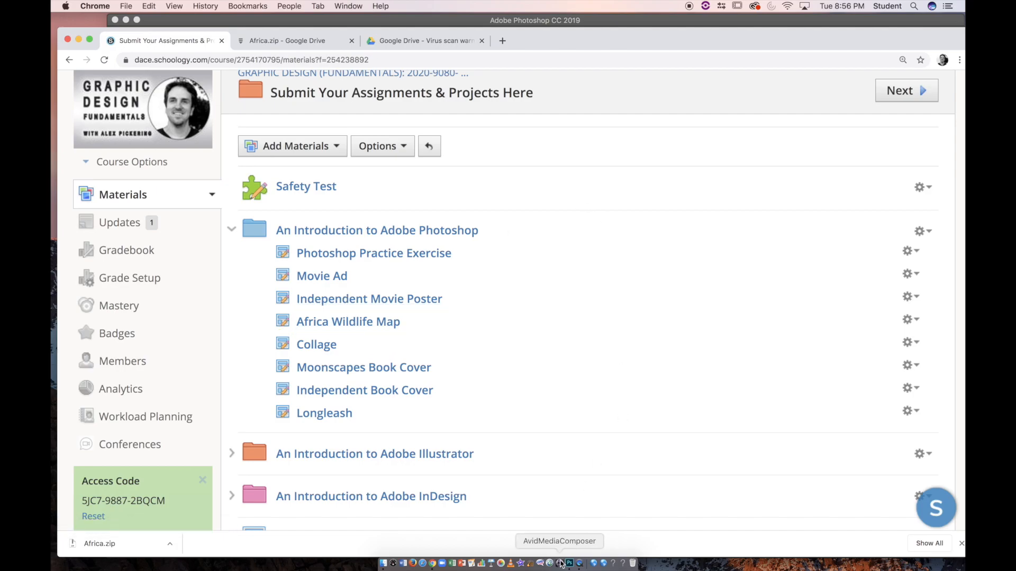
{"action": "left_click", "coordinate": [579, 563]}
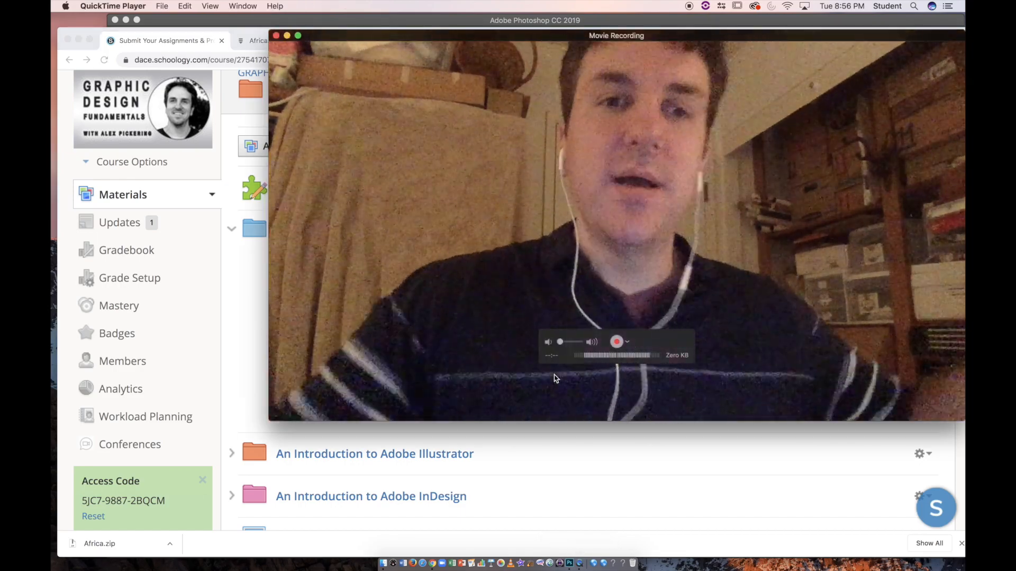